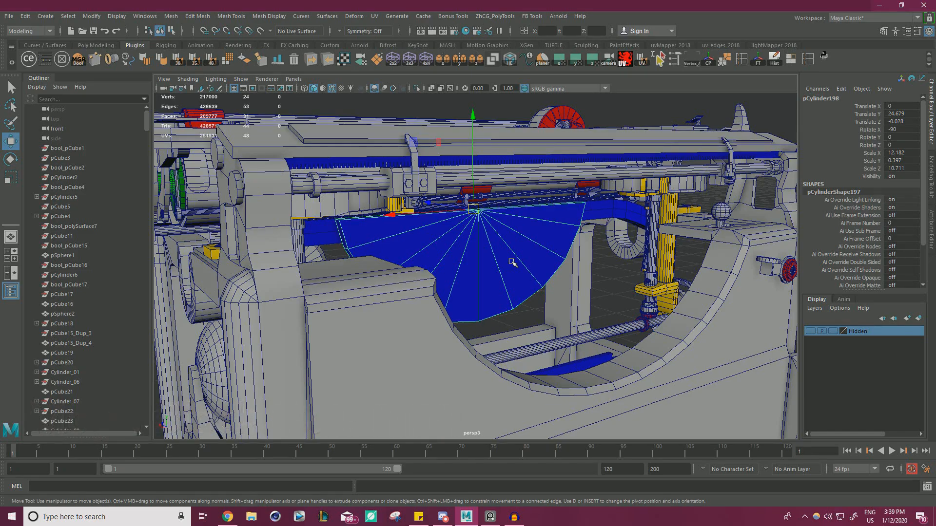
# Inspect the typewriter model around the carriage from several angles and select the blue half-disc beneath it.
pyautogui.scroll(-3, 513, 263)
pyautogui.keyDown('alt'); pyautogui.moveTo(512, 262); pyautogui.dragTo(472, 272); pyautogui.keyUp('alt')
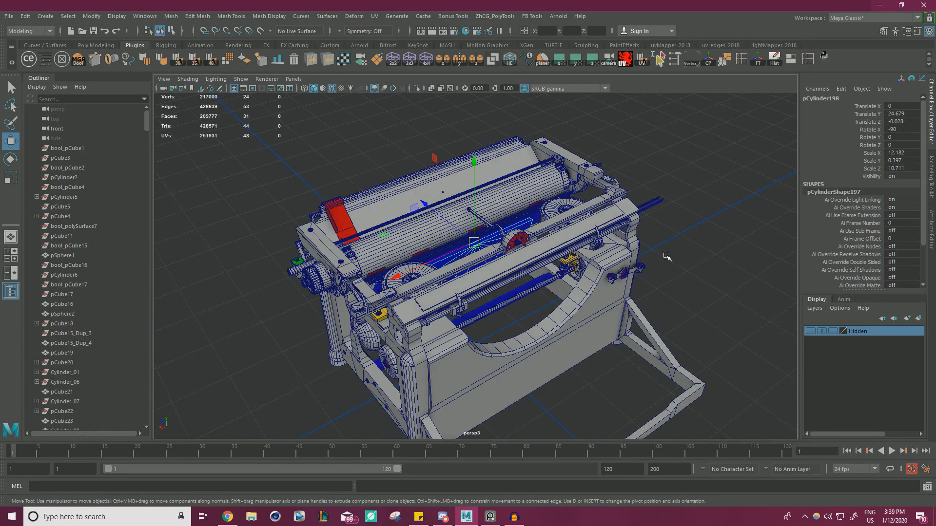
pyautogui.click(729, 236)
pyautogui.keyDown('alt'); pyautogui.moveTo(343, 339); pyautogui.dragTo(619, 305); pyautogui.keyUp('alt')
pyautogui.keyDown('alt'); pyautogui.moveTo(619, 305); pyautogui.dragTo(648, 323, button='right'); pyautogui.keyUp('alt')
pyautogui.keyDown('alt'); pyautogui.moveTo(648, 324); pyautogui.dragTo(575, 273); pyautogui.keyUp('alt')
pyautogui.keyDown('alt'); pyautogui.moveTo(576, 273); pyautogui.dragTo(652, 308, button='right'); pyautogui.keyUp('alt')
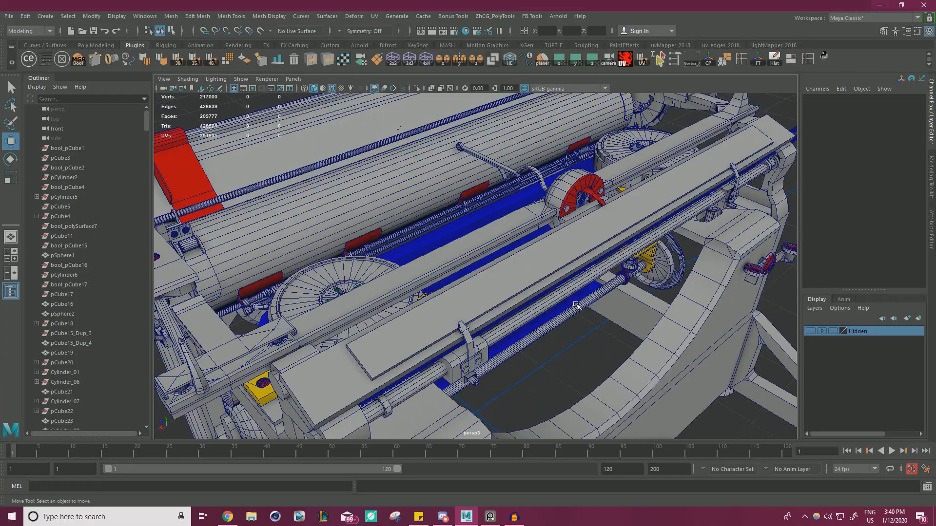
pyautogui.keyDown('alt'); pyautogui.moveTo(551, 308); pyautogui.dragTo(483, 292, button='right'); pyautogui.keyUp('alt')
pyautogui.keyDown('alt'); pyautogui.moveTo(482, 292); pyautogui.dragTo(424, 268); pyautogui.keyUp('alt')
pyautogui.keyDown('alt'); pyautogui.moveTo(424, 269); pyautogui.dragTo(481, 296, button='right'); pyautogui.keyUp('alt')
pyautogui.keyDown('alt'); pyautogui.moveTo(481, 295); pyautogui.dragTo(497, 253); pyautogui.keyUp('alt')
pyautogui.click(498, 253)
# Switch to the reference image board, examine the Underwood type-segment photos, and compare them with the modelled half-disc.
pyautogui.hotkey('alt', 'Tab')
pyautogui.scroll(-5, 579, 243)
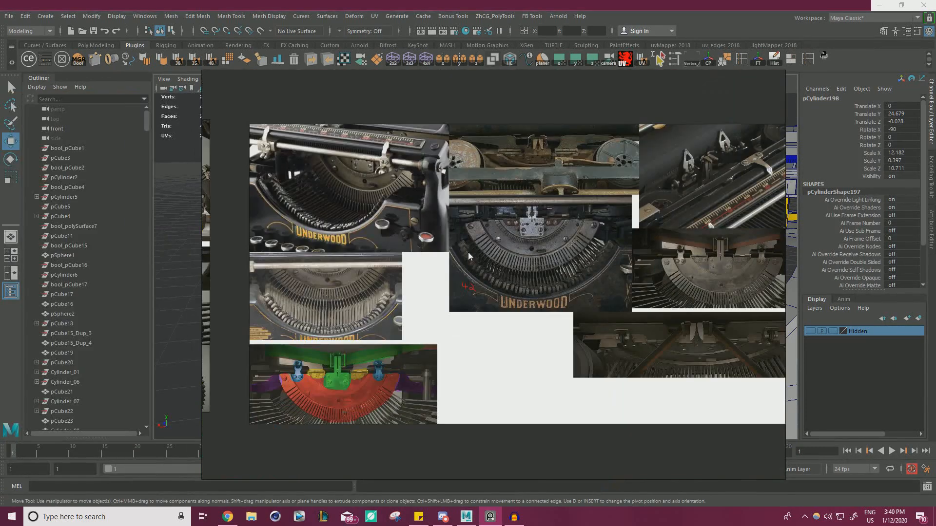
pyautogui.scroll(-2, 526, 241)
pyautogui.moveTo(415, 252); pyautogui.dragTo(423, 302, button='middle')
pyautogui.scroll(3, 467, 288)
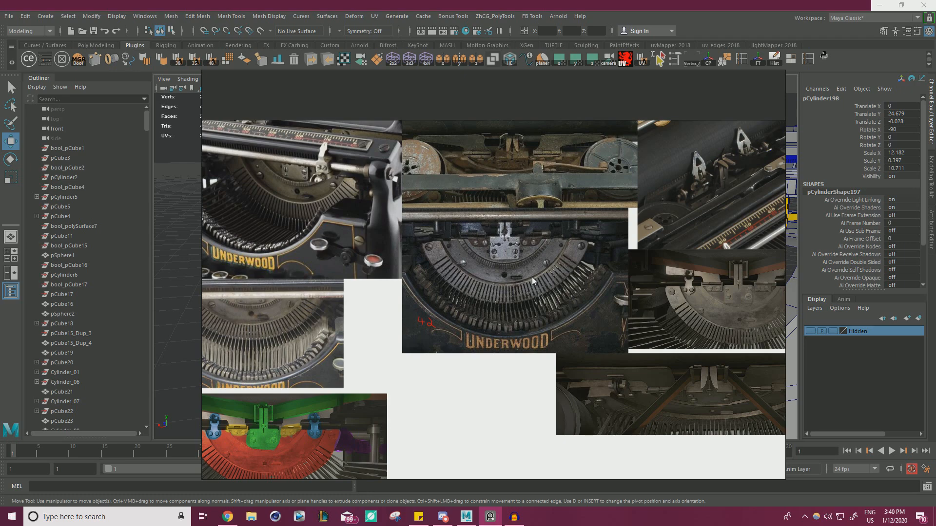
pyautogui.scroll(-4, 532, 277)
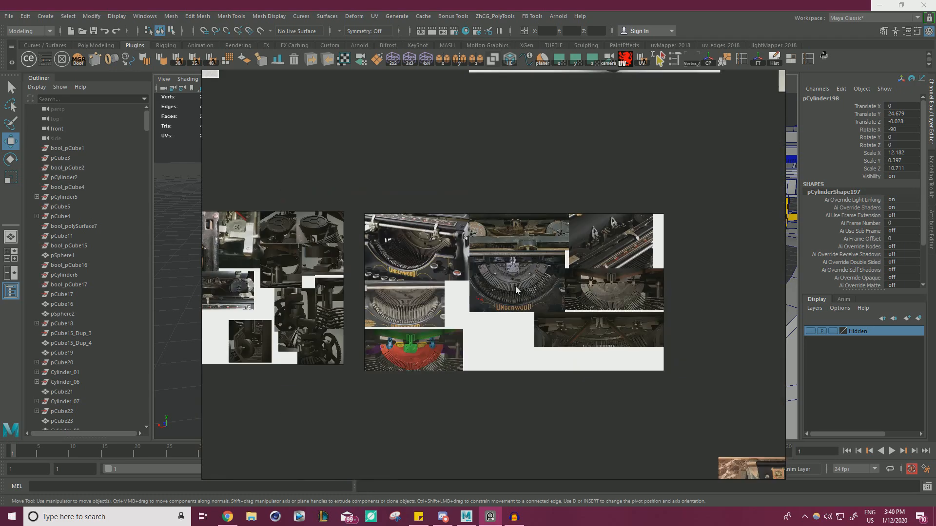
pyautogui.scroll(5, 514, 285)
pyautogui.scroll(-1, 519, 284)
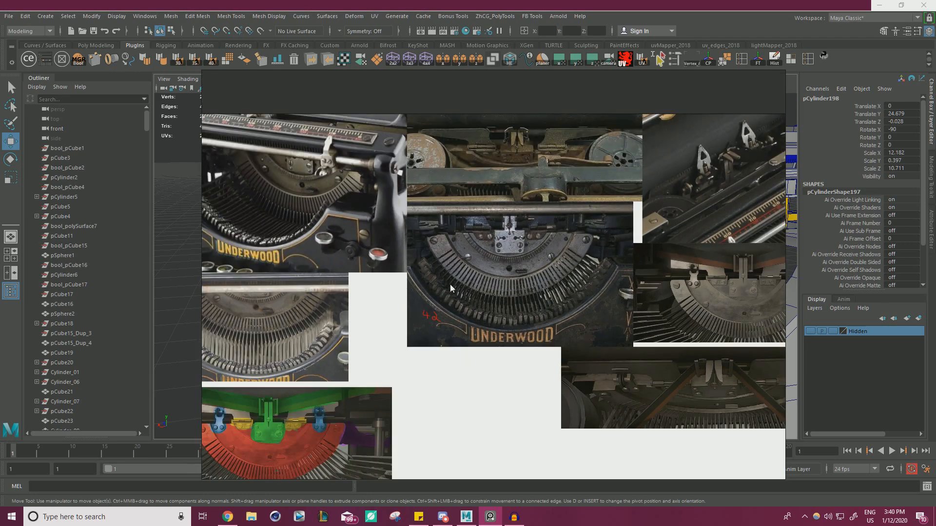
pyautogui.hotkey('alt', 'Tab')
pyautogui.keyDown('alt'); pyautogui.moveTo(520, 284); pyautogui.dragTo(480, 287); pyautogui.keyUp('alt')
pyautogui.scroll(-4, 480, 287)
pyautogui.scroll(2, 481, 287)
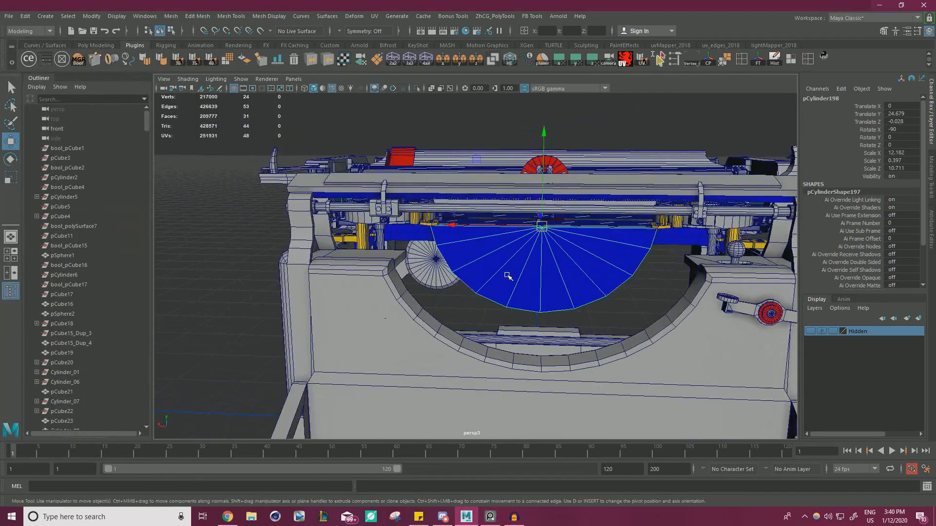
# Study the reference photos of the slotted type segment and its mounting plates up close.
pyautogui.hotkey('alt', 'Tab')
pyautogui.scroll(4, 435, 235)
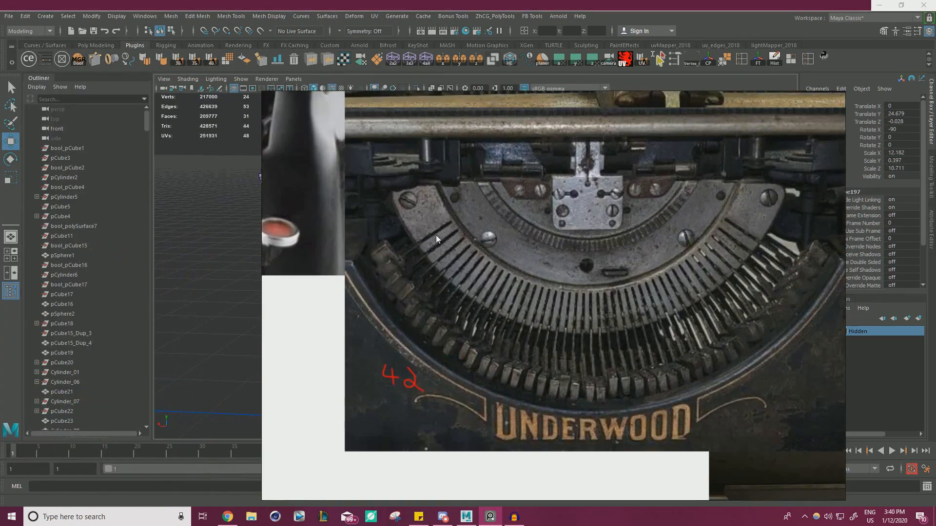
pyautogui.scroll(-6, 577, 266)
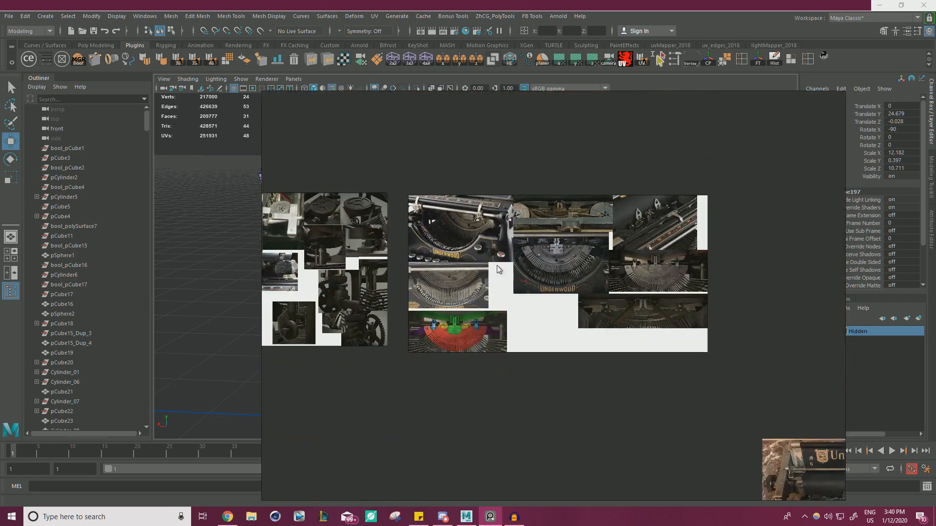
pyautogui.scroll(6, 637, 259)
pyautogui.scroll(2, 637, 259)
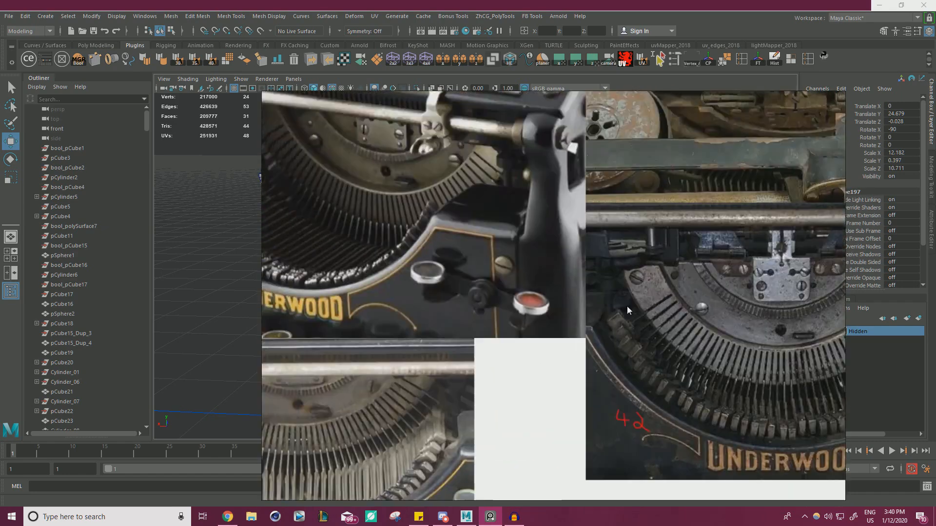
pyautogui.scroll(-4, 610, 247)
pyautogui.scroll(5, 588, 235)
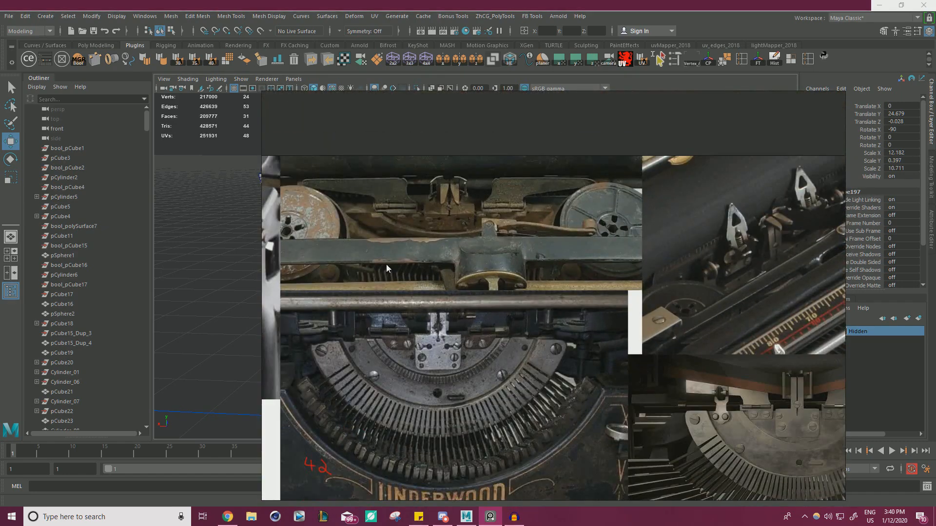
pyautogui.scroll(-5, 560, 273)
pyautogui.scroll(6, 504, 323)
pyautogui.scroll(2, 505, 323)
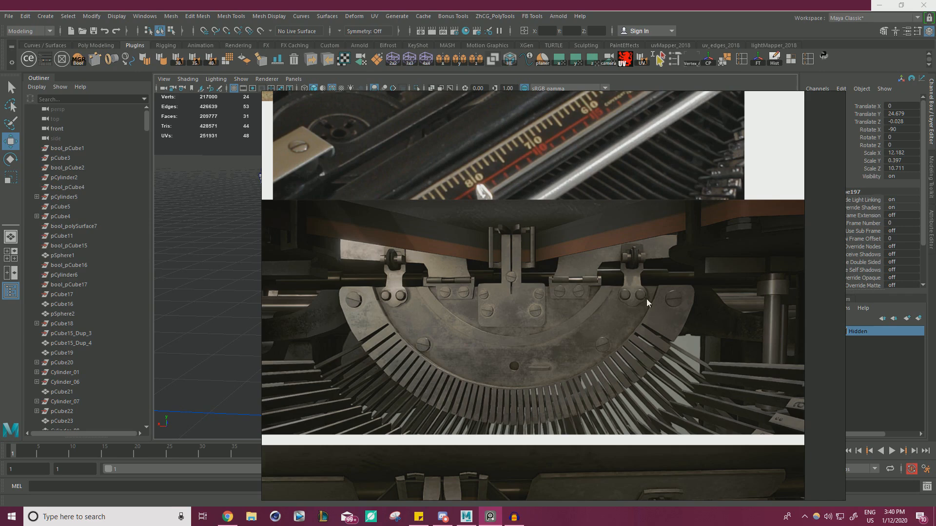
# Examine the color-coded type-segment breakdown and nearby reference photos, and move the reference window off the model.
pyautogui.scroll(-5, 648, 303)
pyautogui.moveTo(397, 322); pyautogui.dragTo(712, 205, button='middle')
pyautogui.scroll(3, 541, 333)
pyautogui.scroll(3, 454, 289)
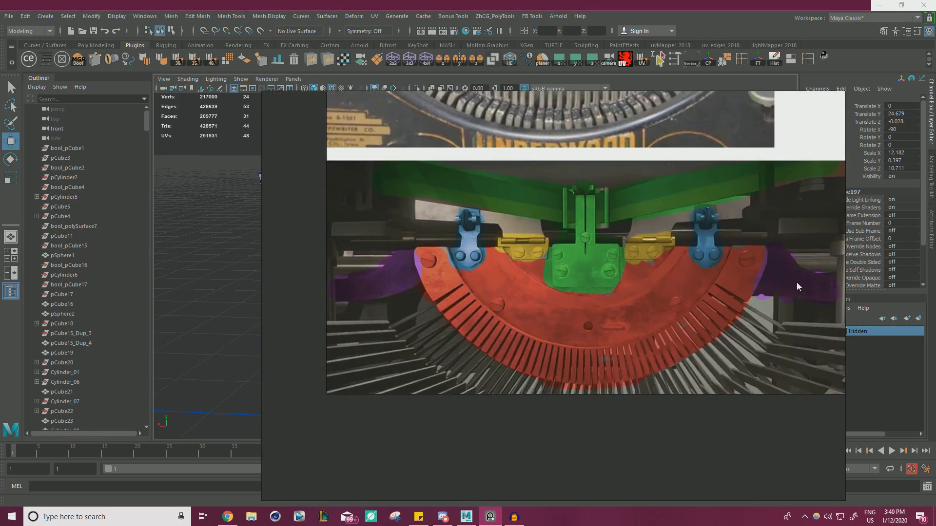
pyautogui.scroll(-7, 507, 270)
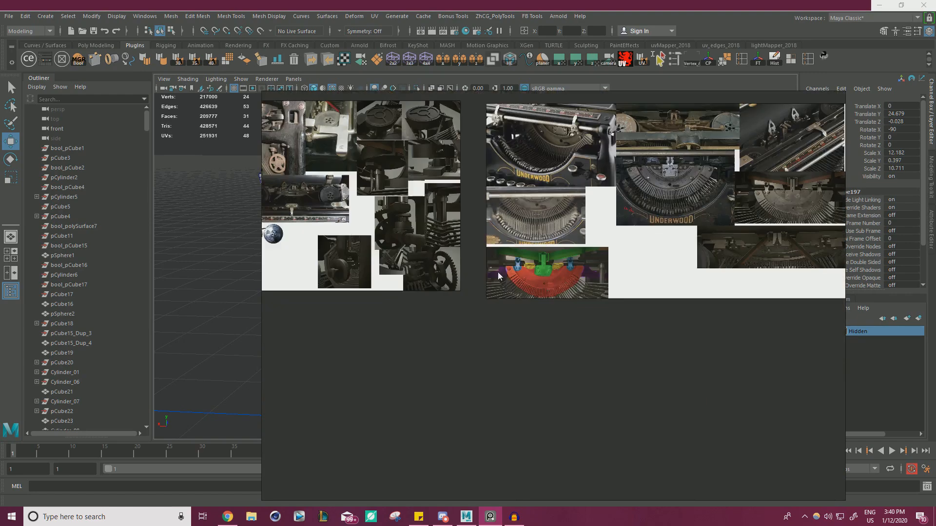
pyautogui.moveTo(351, 236); pyautogui.dragTo(558, 272, button='middle')
pyautogui.moveTo(731, 246); pyautogui.dragTo(523, 271, button='middle')
pyautogui.scroll(3, 523, 270)
pyautogui.moveTo(662, 281); pyautogui.dragTo(402, 281, button='middle')
pyautogui.moveTo(402, 281); pyautogui.dragTo(0, 284, button='right')
# Inspect the toothed rack on the carriage from the front and the back of the typewriter.
pyautogui.scroll(-3, 430, 248)
pyautogui.keyDown('alt'); pyautogui.moveTo(597, 239); pyautogui.dragTo(282, 265); pyautogui.keyUp('alt')
pyautogui.scroll(3, 507, 224)
pyautogui.scroll(-2, 396, 281)
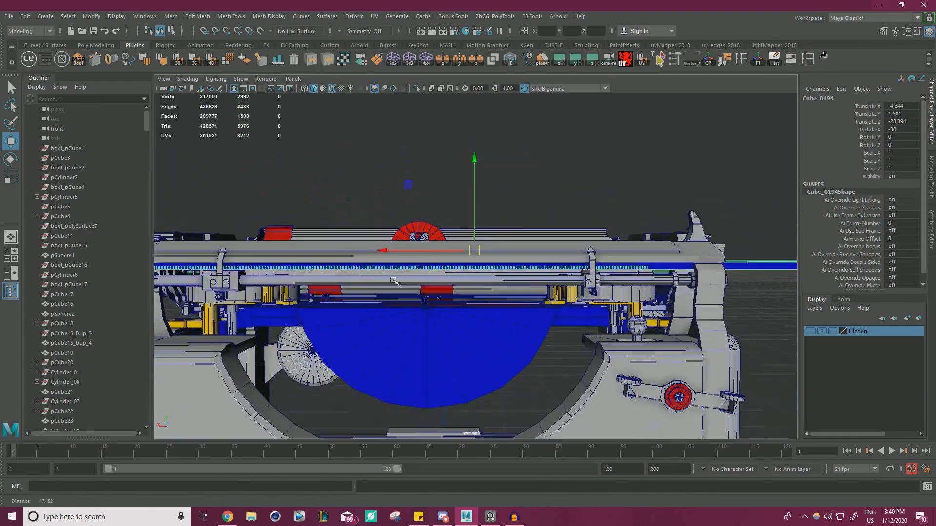
pyautogui.scroll(5, 501, 271)
pyautogui.scroll(-1, 352, 290)
pyautogui.keyDown('alt'); pyautogui.moveTo(351, 291); pyautogui.dragTo(573, 242); pyautogui.keyUp('alt')
pyautogui.scroll(5, 452, 254)
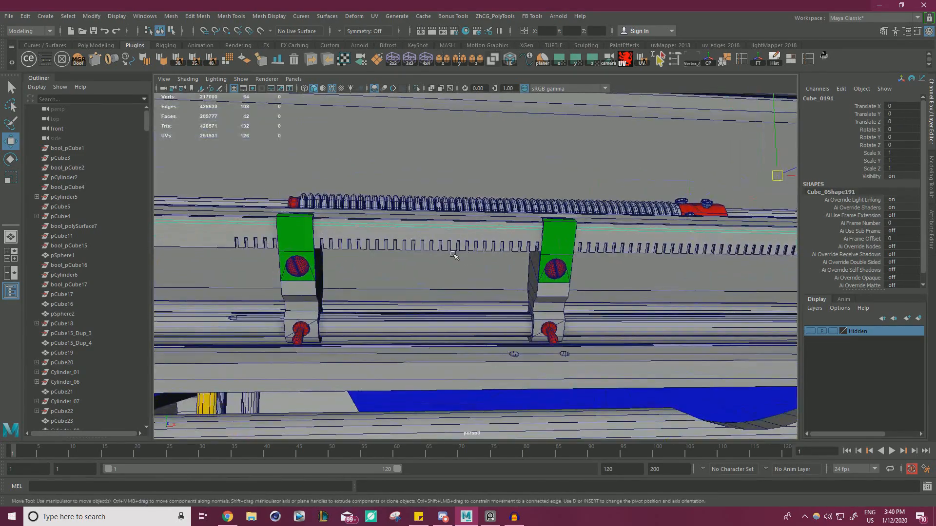
pyautogui.scroll(-5, 454, 246)
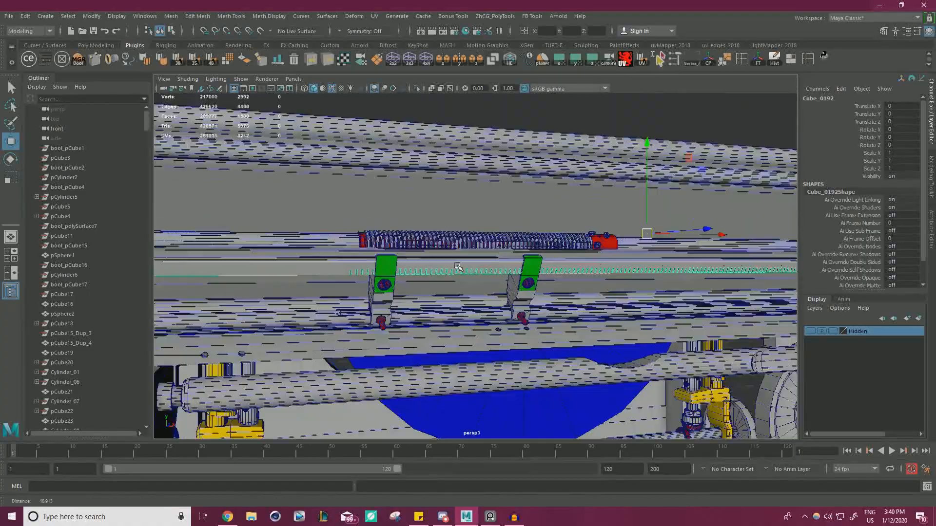
pyautogui.scroll(-8, 458, 267)
pyautogui.keyDown('alt'); pyautogui.moveTo(458, 267); pyautogui.dragTo(312, 263); pyautogui.keyUp('alt')
pyautogui.scroll(7, 398, 243)
pyautogui.keyDown('alt'); pyautogui.moveTo(397, 239); pyautogui.dragTo(493, 257); pyautogui.keyUp('alt')
pyautogui.scroll(-1, 404, 262)
pyautogui.scroll(4, 493, 257)
pyautogui.keyDown('alt'); pyautogui.moveTo(493, 257); pyautogui.dragTo(494, 287, button='middle'); pyautogui.keyUp('alt')
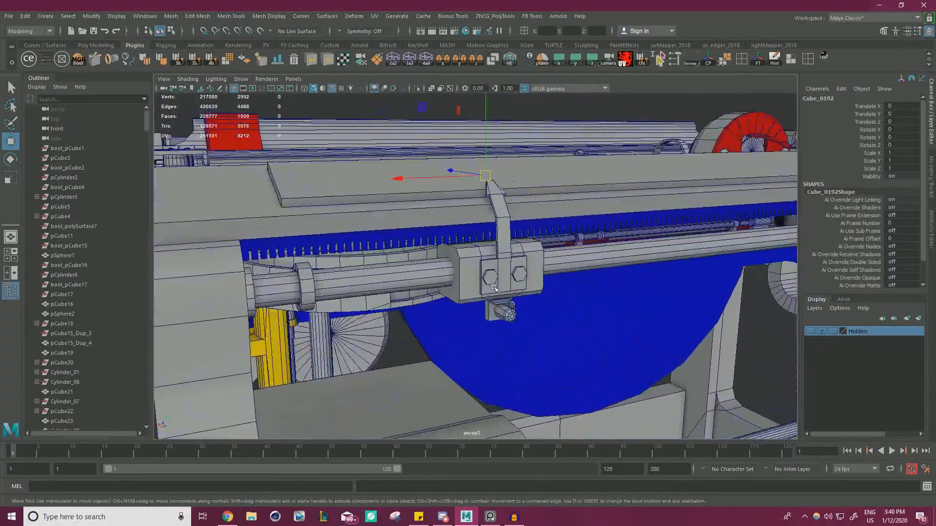
# Compare the rear toothed strip near the carriage end with the front rack under the paper scale.
pyautogui.scroll(-5, 413, 250)
pyautogui.keyDown('alt'); pyautogui.moveTo(414, 250); pyautogui.dragTo(310, 238); pyautogui.keyUp('alt')
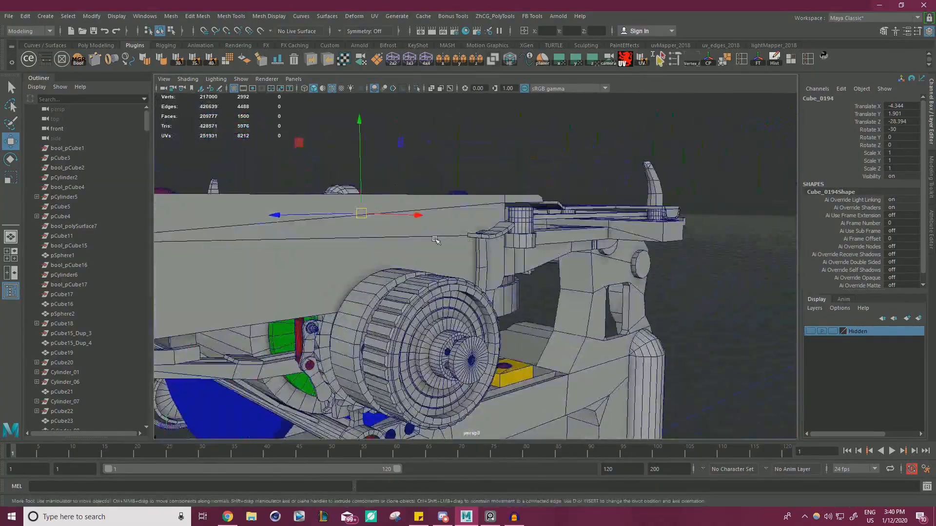
pyautogui.keyDown('alt'); pyautogui.moveTo(436, 239); pyautogui.dragTo(460, 222); pyautogui.keyUp('alt')
pyautogui.keyDown('alt'); pyautogui.moveTo(461, 221); pyautogui.dragTo(371, 229, button='middle'); pyautogui.keyUp('alt')
pyautogui.scroll(-3, 467, 246)
pyautogui.click(405, 253)
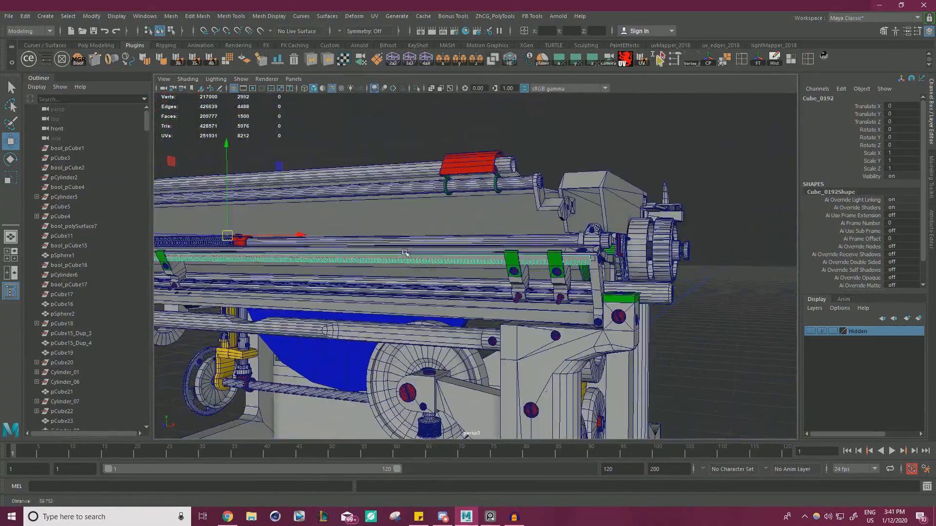
pyautogui.scroll(3, 435, 260)
pyautogui.scroll(-3, 408, 209)
pyautogui.keyDown('alt'); pyautogui.moveTo(407, 209); pyautogui.dragTo(402, 236); pyautogui.keyUp('alt')
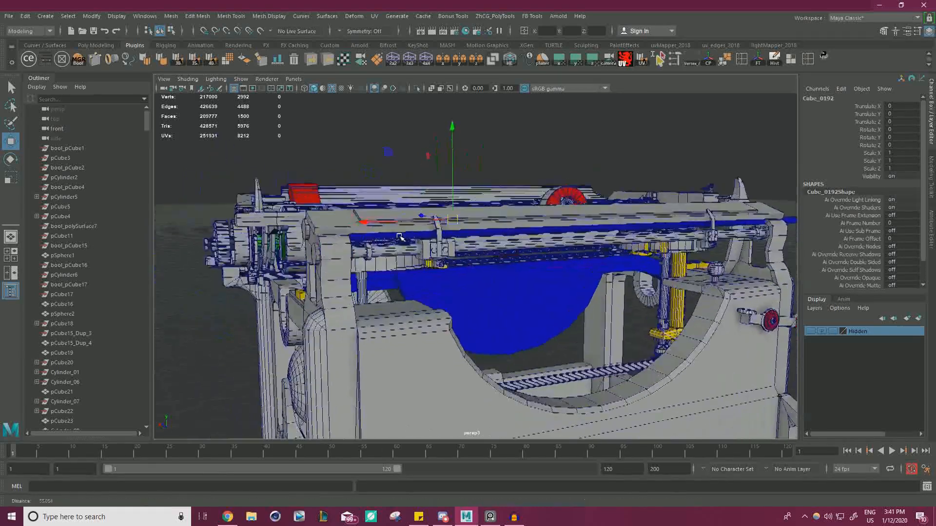
pyautogui.scroll(5, 401, 236)
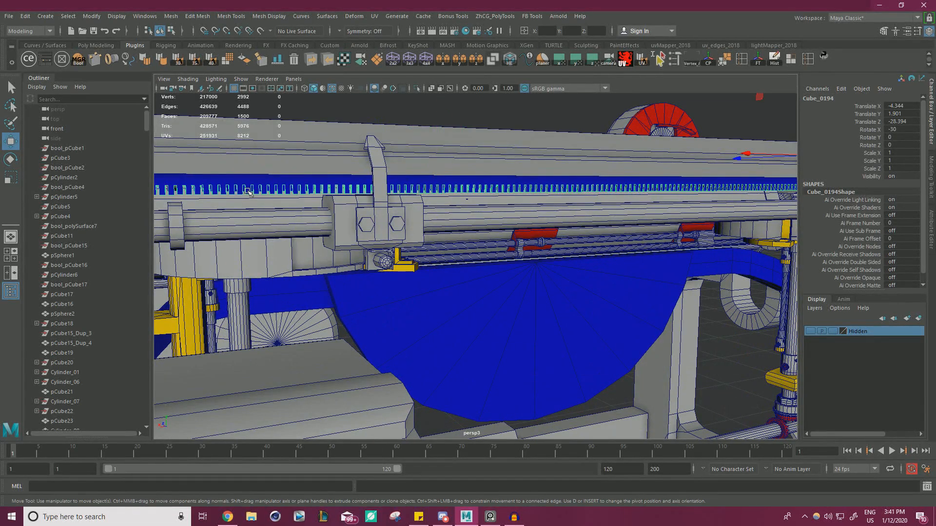
# Inspect the lower frame through the side opening and select the long blue crossbar near the base.
pyautogui.scroll(-5, 249, 192)
pyautogui.moveTo(380, 210)
pyautogui.keyDown('alt'); pyautogui.mouseDown()
pyautogui.moveTo(415, 207)
pyautogui.moveTo(410, 217)
pyautogui.moveTo(366, 212)
pyautogui.mouseUp(); pyautogui.keyUp('alt')
pyautogui.keyDown('alt'); pyautogui.moveTo(366, 212); pyautogui.dragTo(273, 159, button='middle'); pyautogui.keyUp('alt')
pyautogui.keyDown('alt'); pyautogui.moveTo(438, 195); pyautogui.dragTo(361, 209); pyautogui.keyUp('alt')
pyautogui.keyDown('alt'); pyautogui.moveTo(439, 293); pyautogui.dragTo(485, 215, button='middle'); pyautogui.keyUp('alt')
pyautogui.scroll(4, 485, 215)
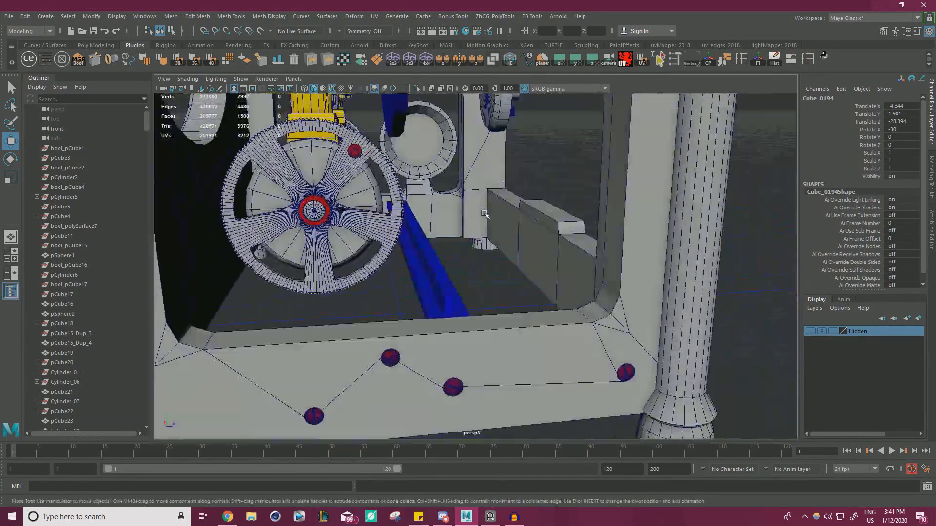
pyautogui.click(427, 274)
pyautogui.keyDown('alt'); pyautogui.moveTo(427, 274); pyautogui.dragTo(478, 274); pyautogui.keyUp('alt')
pyautogui.scroll(-5, 461, 239)
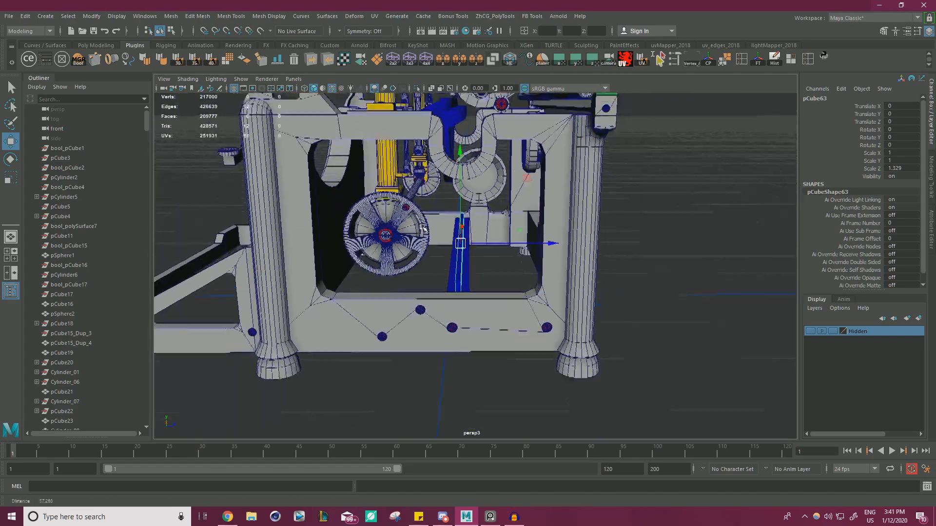
# Examine the blue half-disc and its supports from the front of the typewriter, with the half-disc selected.
pyautogui.keyDown('alt'); pyautogui.moveTo(462, 239); pyautogui.dragTo(414, 359, button='middle'); pyautogui.keyUp('alt')
pyautogui.keyDown('alt'); pyautogui.moveTo(342, 268); pyautogui.dragTo(478, 242); pyautogui.keyUp('alt')
pyautogui.scroll(4, 400, 261)
pyautogui.click(400, 262)
pyautogui.scroll(-5, 400, 261)
pyautogui.scroll(-3, 478, 242)
pyautogui.keyDown('alt'); pyautogui.moveTo(351, 239); pyautogui.dragTo(443, 230, button='middle'); pyautogui.keyUp('alt')
pyautogui.keyDown('alt'); pyautogui.moveTo(443, 230); pyautogui.dragTo(508, 272); pyautogui.keyUp('alt')
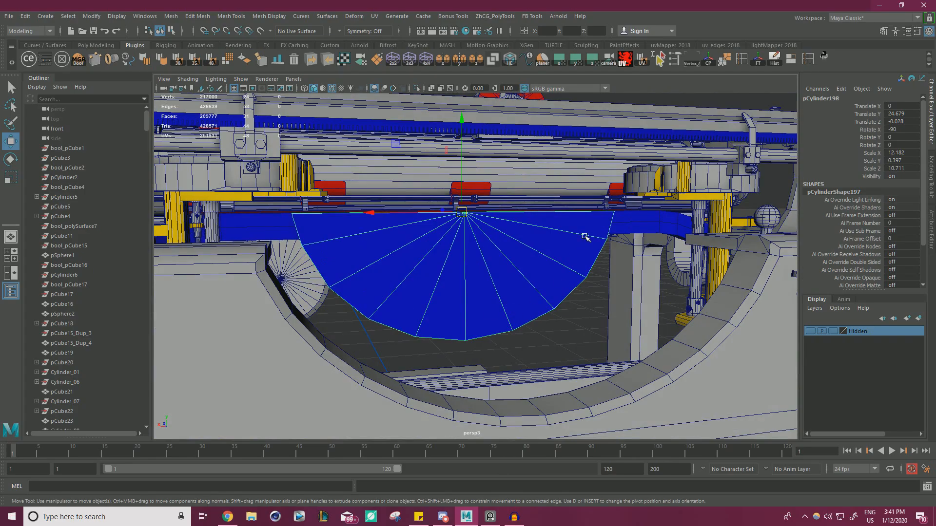
# Select the blue angled support behind the side frame and inspect how it connects beside the yellow spool post.
pyautogui.scroll(-6, 581, 244)
pyautogui.keyDown('alt'); pyautogui.moveTo(434, 241); pyautogui.dragTo(571, 234); pyautogui.keyUp('alt')
pyautogui.scroll(4, 570, 234)
pyautogui.keyDown('alt'); pyautogui.moveTo(571, 234); pyautogui.dragTo(446, 230, button='middle'); pyautogui.keyUp('alt')
pyautogui.scroll(5, 446, 229)
pyautogui.click(441, 228)
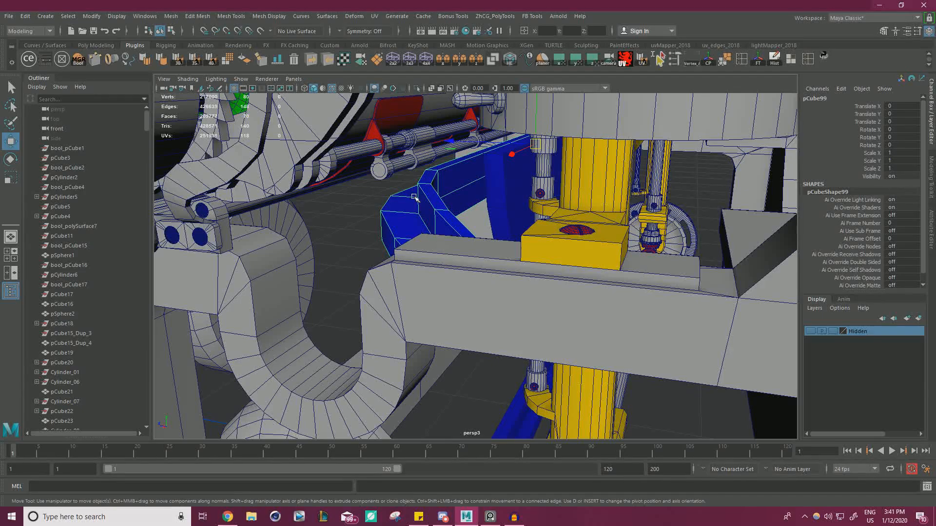
pyautogui.scroll(-4, 457, 233)
pyautogui.keyDown('alt'); pyautogui.moveTo(457, 233); pyautogui.dragTo(463, 205); pyautogui.keyUp('alt')
pyautogui.scroll(3, 464, 205)
pyautogui.keyDown('alt'); pyautogui.moveTo(522, 166); pyautogui.dragTo(538, 184); pyautogui.keyUp('alt')
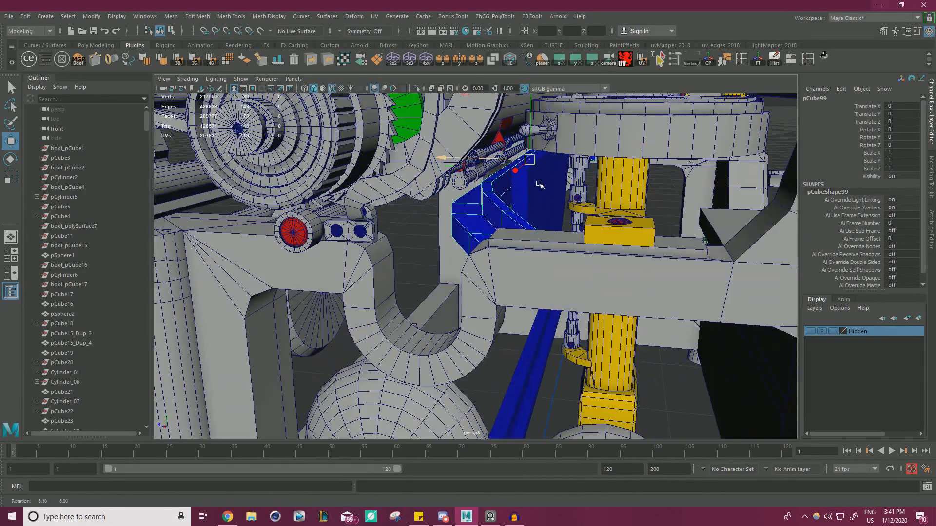
pyautogui.keyDown('alt'); pyautogui.moveTo(559, 188); pyautogui.dragTo(390, 200, button='right'); pyautogui.keyUp('alt')
pyautogui.keyDown('alt'); pyautogui.moveTo(541, 187); pyautogui.dragTo(489, 195); pyautogui.keyUp('alt')
pyautogui.keyDown('alt'); pyautogui.moveTo(505, 187); pyautogui.dragTo(371, 187, button='right'); pyautogui.keyUp('alt')
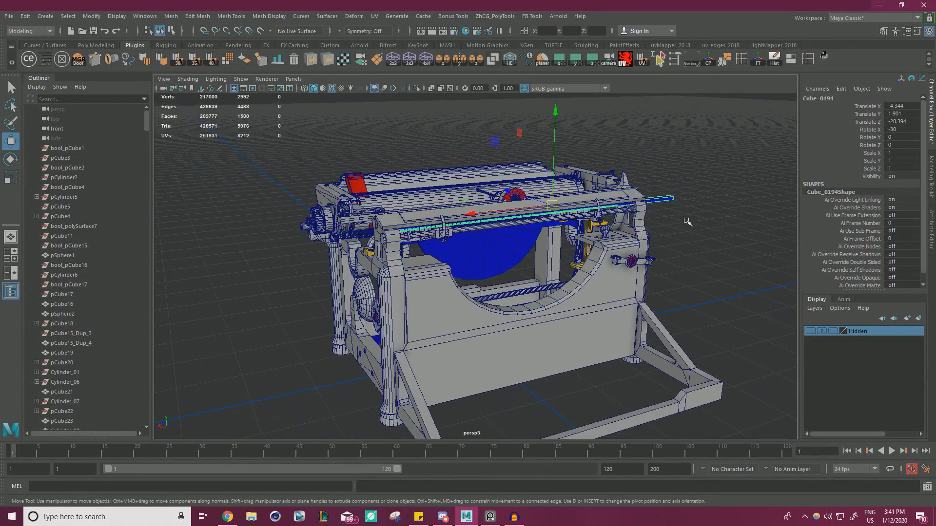
# Examine the front toothed rack and compare it with the reference photo of the carriage scale, moving the reference window aside.
pyautogui.press('f')
pyautogui.keyDown('alt'); pyautogui.moveTo(544, 200); pyautogui.dragTo(527, 231); pyautogui.keyUp('alt')
pyautogui.keyDown('alt'); pyautogui.moveTo(526, 231); pyautogui.dragTo(420, 207, button='right'); pyautogui.keyUp('alt')
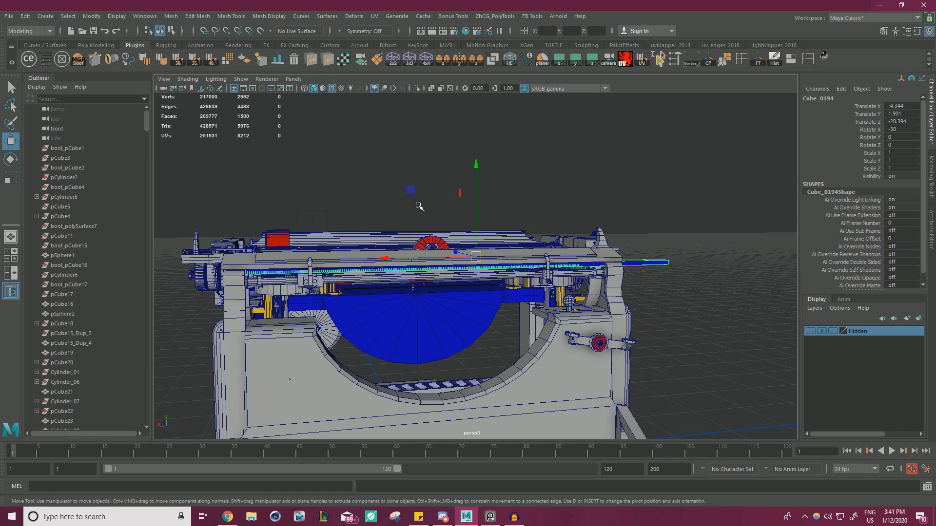
pyautogui.hotkey('alt', 'Tab')
pyautogui.scroll(-2, 487, 309)
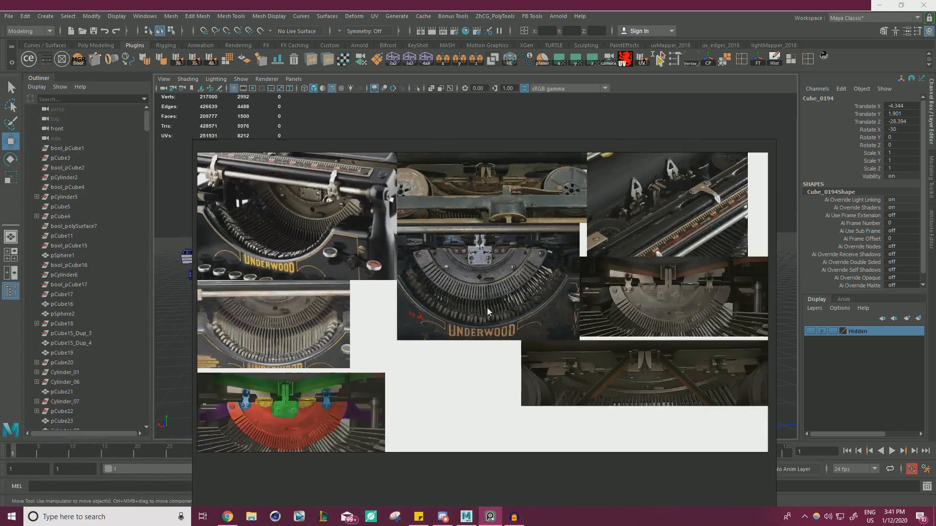
pyautogui.moveTo(324, 216); pyautogui.dragTo(491, 254, button='middle')
pyautogui.scroll(6, 491, 249)
pyautogui.moveTo(546, 241); pyautogui.dragTo(633, 311, button='middle')
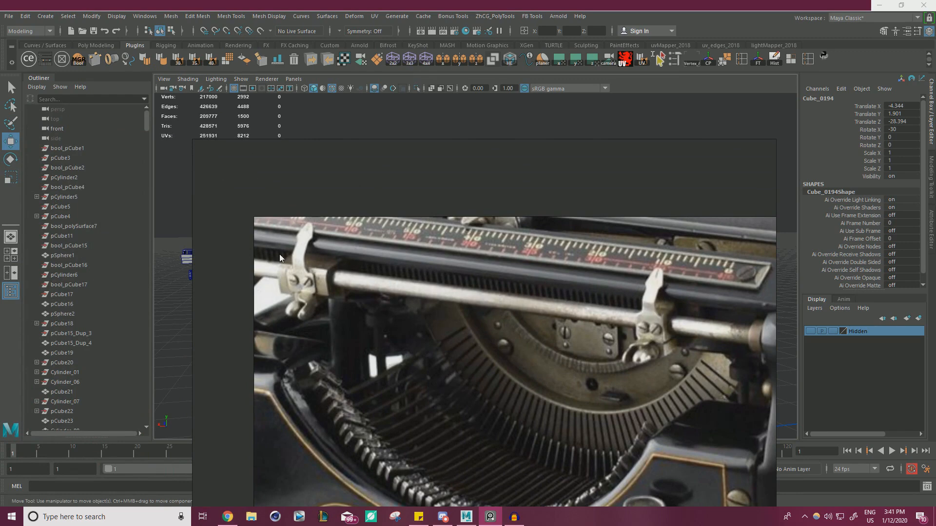
pyautogui.moveTo(716, 310); pyautogui.dragTo(560, 274, button='right')
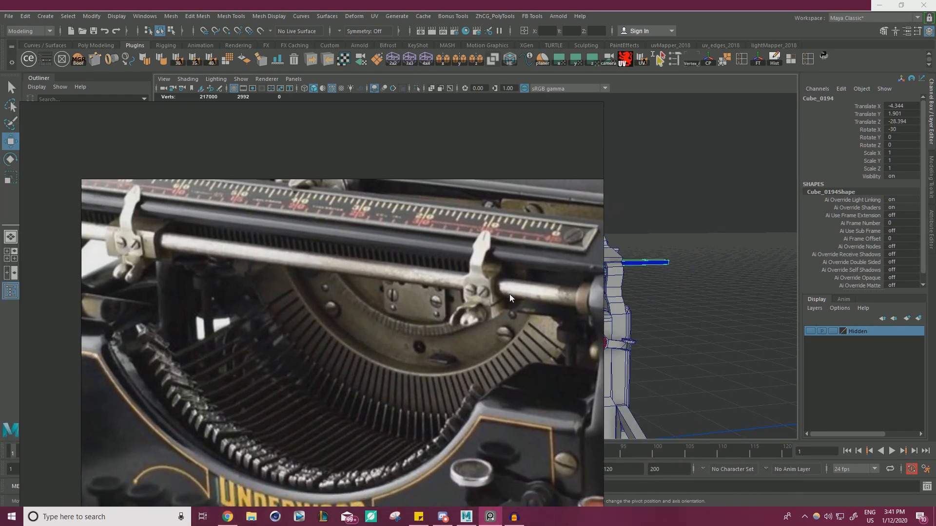
pyautogui.moveTo(244, 254); pyautogui.dragTo(0, 239, button='right')
# Slide the front toothed rack sideways along X to a Translate X of -21.122 and view it from the back.
pyautogui.keyDown('alt'); pyautogui.moveTo(255, 239); pyautogui.dragTo(532, 263); pyautogui.keyUp('alt')
pyautogui.scroll(-2, 641, 274)
pyautogui.keyDown('alt'); pyautogui.moveTo(638, 274); pyautogui.dragTo(556, 267, button='middle'); pyautogui.keyUp('alt')
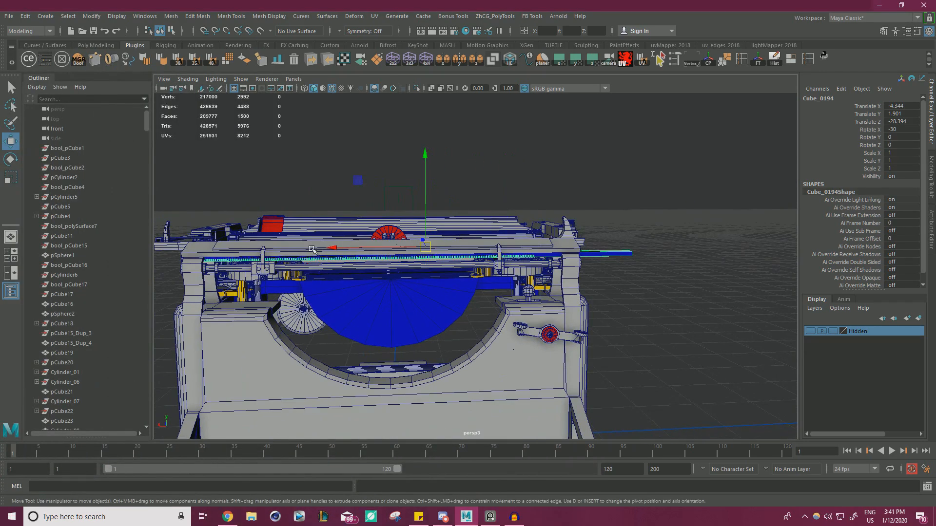
pyautogui.moveTo(376, 250); pyautogui.dragTo(677, 259)
pyautogui.scroll(3, 536, 254)
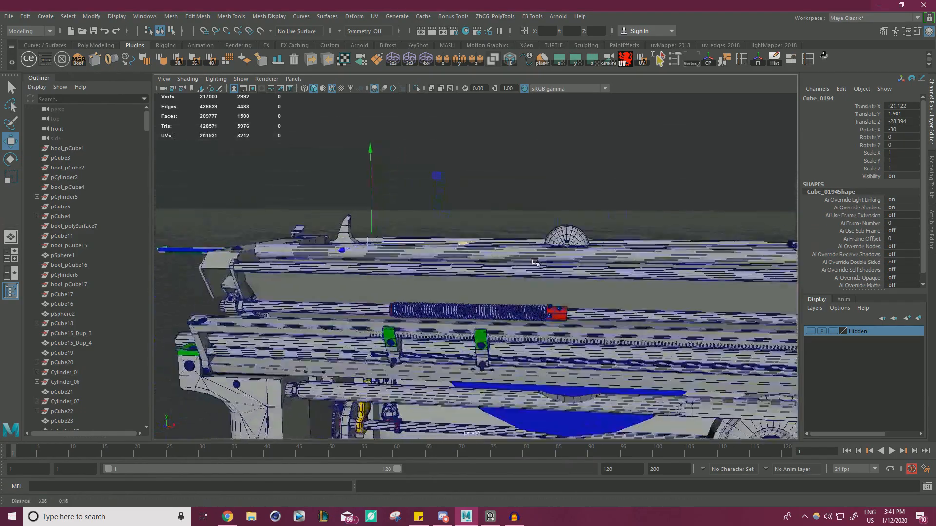
pyautogui.keyDown('alt'); pyautogui.moveTo(419, 234); pyautogui.dragTo(463, 234); pyautogui.keyUp('alt')
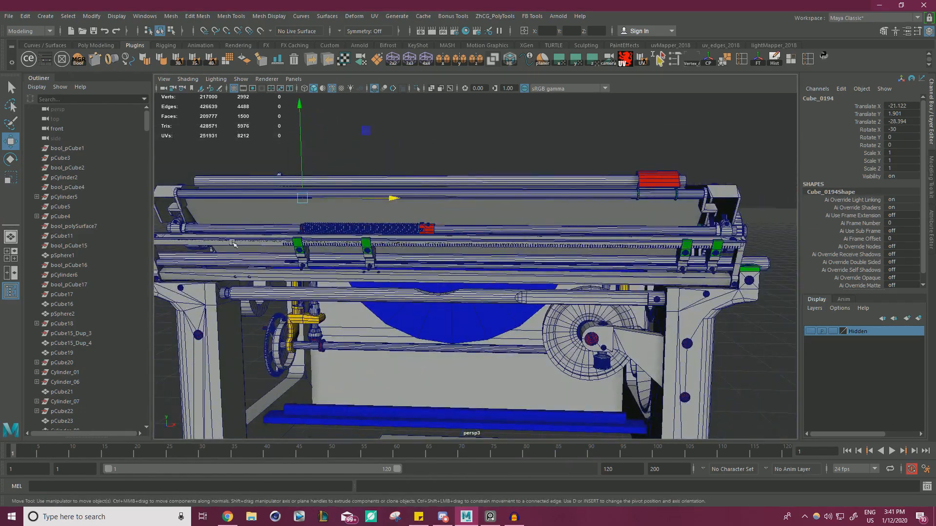
# Slide the front toothed rack along X out past the typewriter's side to a Translate X of -52.705.
pyautogui.keyDown('alt'); pyautogui.moveTo(498, 242); pyautogui.dragTo(351, 250, button='right'); pyautogui.keyUp('alt')
pyautogui.keyDown('alt'); pyautogui.moveTo(546, 251); pyautogui.dragTo(400, 256); pyautogui.keyUp('alt')
pyautogui.keyDown('alt'); pyautogui.moveTo(463, 258); pyautogui.dragTo(390, 265); pyautogui.keyUp('alt')
pyautogui.keyDown('alt'); pyautogui.moveTo(391, 265); pyautogui.dragTo(558, 277, button='right'); pyautogui.keyUp('alt')
pyautogui.moveTo(558, 277)
pyautogui.keyDown('alt'); pyautogui.mouseDown()
pyautogui.moveTo(531, 274)
pyautogui.moveTo(544, 278)
pyautogui.mouseUp(); pyautogui.keyUp('alt')
pyautogui.keyDown('alt'); pyautogui.moveTo(594, 226); pyautogui.dragTo(551, 224, button='right'); pyautogui.keyUp('alt')
pyautogui.keyDown('alt'); pyautogui.moveTo(551, 224); pyautogui.dragTo(410, 242, button='middle'); pyautogui.keyUp('alt')
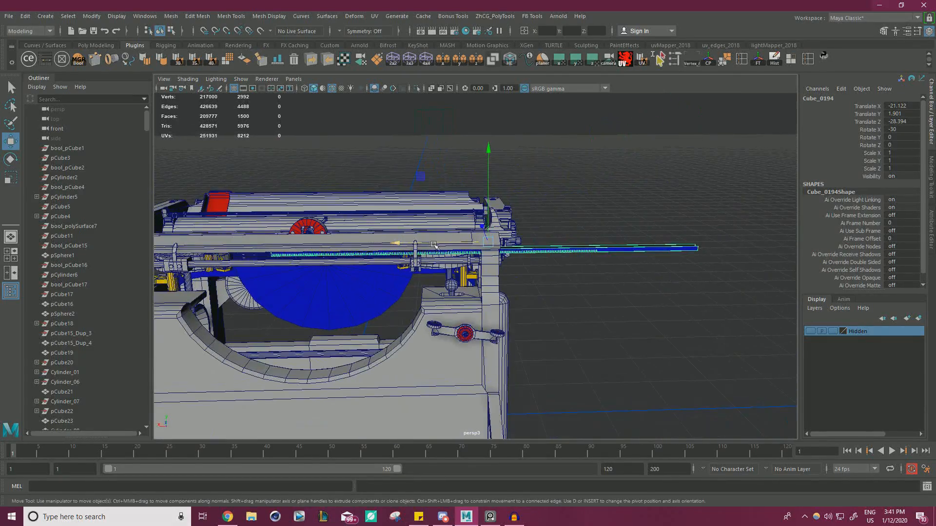
pyautogui.moveTo(435, 246); pyautogui.dragTo(608, 247)
# Delete one of the two parallel toothed bars that make up the rack, keeping a single bar.
pyautogui.keyDown('alt'); pyautogui.moveTo(673, 235); pyautogui.dragTo(561, 239, button='middle'); pyautogui.keyUp('alt')
pyautogui.keyDown('alt'); pyautogui.moveTo(561, 239); pyautogui.dragTo(600, 256); pyautogui.keyUp('alt')
pyautogui.keyDown('alt'); pyautogui.moveTo(599, 256); pyautogui.dragTo(521, 253, button='middle'); pyautogui.keyUp('alt')
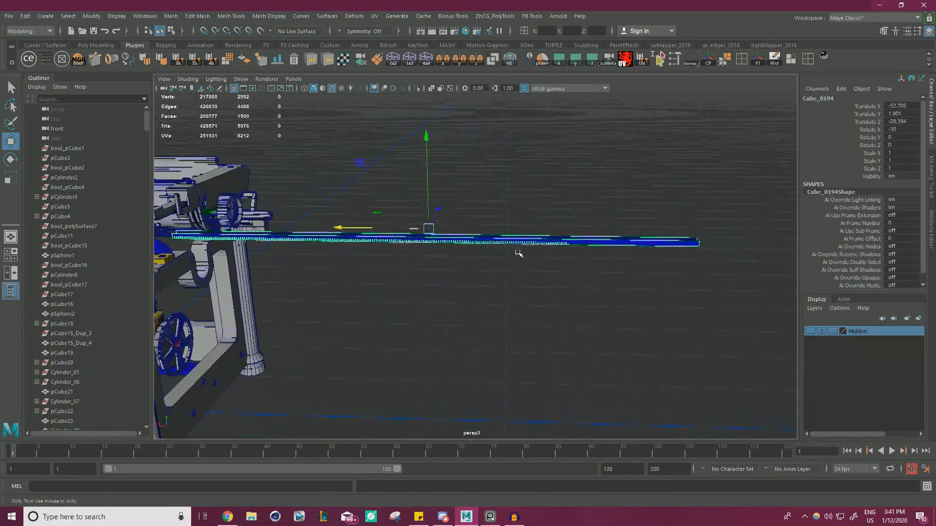
pyautogui.keyDown('alt'); pyautogui.moveTo(520, 253); pyautogui.dragTo(692, 297, button='right'); pyautogui.keyUp('alt')
pyautogui.keyDown('alt'); pyautogui.moveTo(721, 268); pyautogui.dragTo(619, 274, button='middle'); pyautogui.keyUp('alt')
pyautogui.keyDown('alt'); pyautogui.moveTo(527, 274); pyautogui.dragTo(475, 252, button='right'); pyautogui.keyUp('alt')
pyautogui.keyDown('alt'); pyautogui.moveTo(475, 253); pyautogui.dragTo(722, 239, button='middle'); pyautogui.keyUp('alt')
pyautogui.keyDown('alt'); pyautogui.moveTo(583, 236); pyautogui.dragTo(433, 234); pyautogui.keyUp('alt')
pyautogui.keyDown('alt'); pyautogui.moveTo(321, 222); pyautogui.dragTo(572, 200, button='middle'); pyautogui.keyUp('alt')
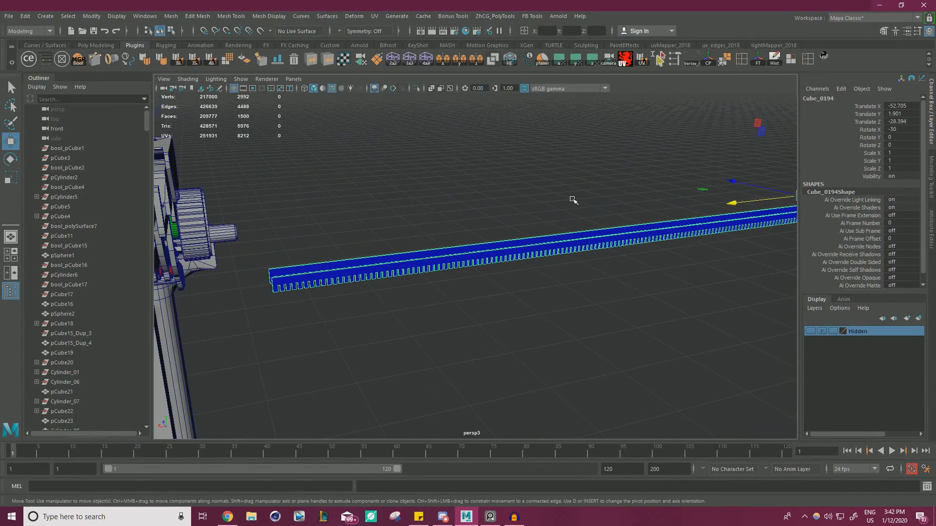
pyautogui.keyDown('alt'); pyautogui.moveTo(571, 200); pyautogui.dragTo(611, 197); pyautogui.keyUp('alt')
pyautogui.keyDown('alt'); pyautogui.moveTo(611, 197); pyautogui.dragTo(425, 200, button='right'); pyautogui.keyUp('alt')
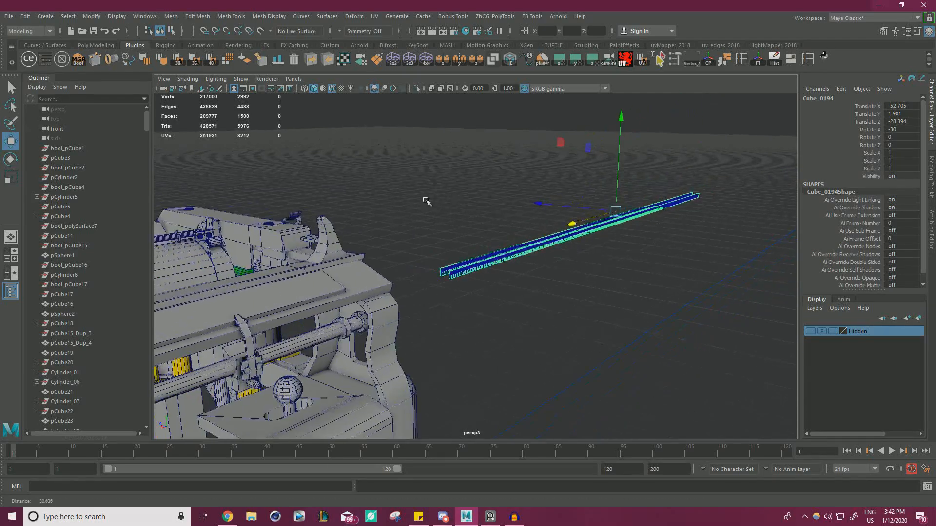
pyautogui.keyDown('alt'); pyautogui.moveTo(425, 200); pyautogui.dragTo(499, 184); pyautogui.keyUp('alt')
pyautogui.keyDown('alt'); pyautogui.moveTo(499, 184); pyautogui.dragTo(604, 199, button='right'); pyautogui.keyUp('alt')
pyautogui.keyDown('alt'); pyautogui.moveTo(605, 200); pyautogui.dragTo(418, 240); pyautogui.keyUp('alt')
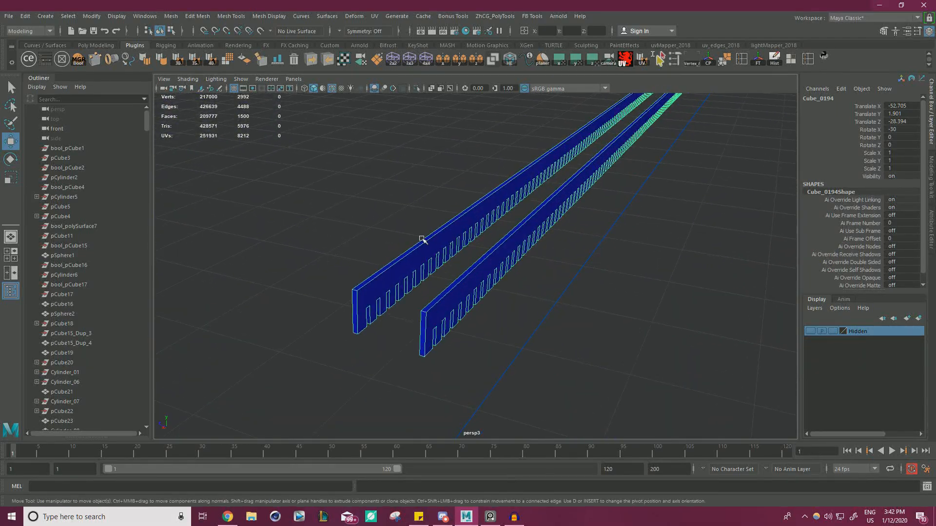
pyautogui.moveTo(420, 238); pyautogui.dragTo(418, 250, button='right')
pyautogui.click(417, 259)
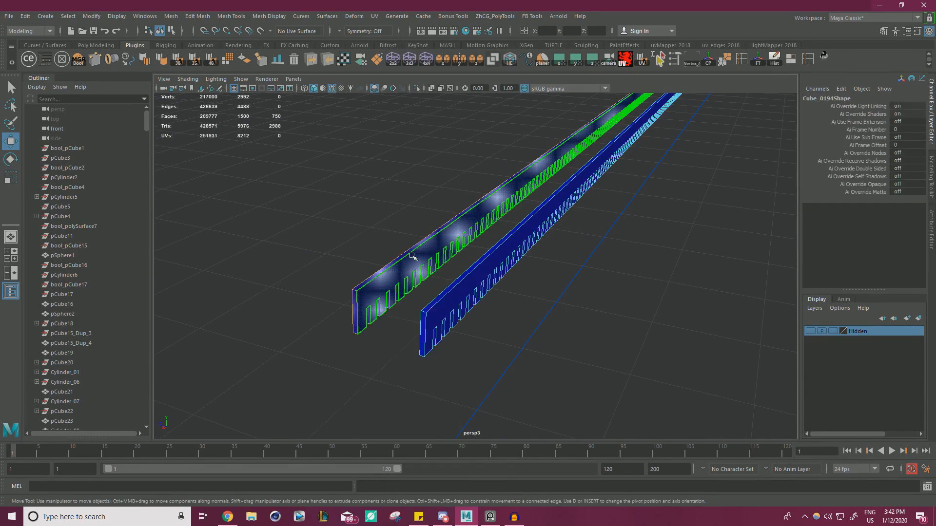
pyautogui.press('Delete')
# Cut a vertical edge loop just past the rack's last tooth slot, flatten it along X and slide it closer to the slot.
pyautogui.keyDown('alt'); pyautogui.moveTo(413, 257); pyautogui.dragTo(340, 226); pyautogui.keyUp('alt')
pyautogui.keyDown('alt'); pyautogui.moveTo(340, 225); pyautogui.dragTo(593, 244, button='right'); pyautogui.keyUp('alt')
pyautogui.keyDown('alt'); pyautogui.moveTo(380, 205); pyautogui.dragTo(468, 221, button='middle'); pyautogui.keyUp('alt')
pyautogui.keyDown('alt'); pyautogui.moveTo(468, 221); pyautogui.dragTo(478, 221, button='right'); pyautogui.keyUp('alt')
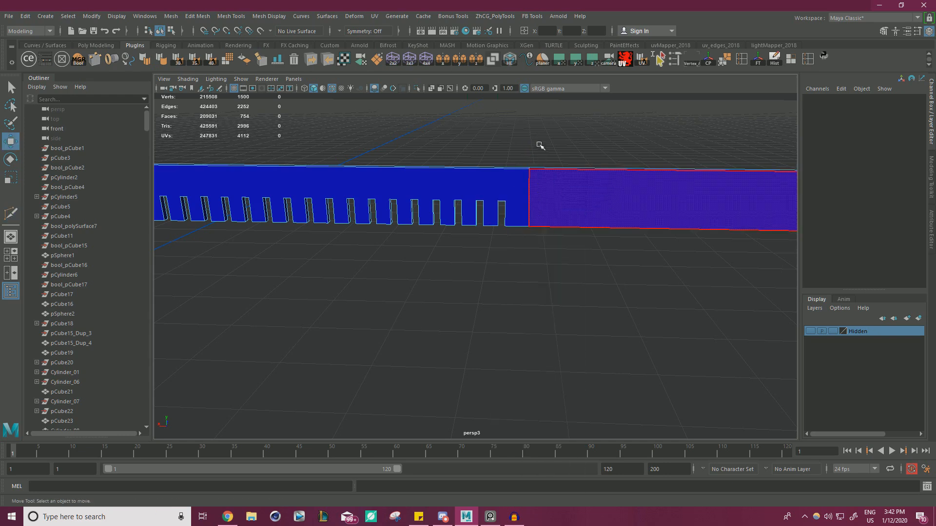
pyautogui.doubleClick(530, 199)
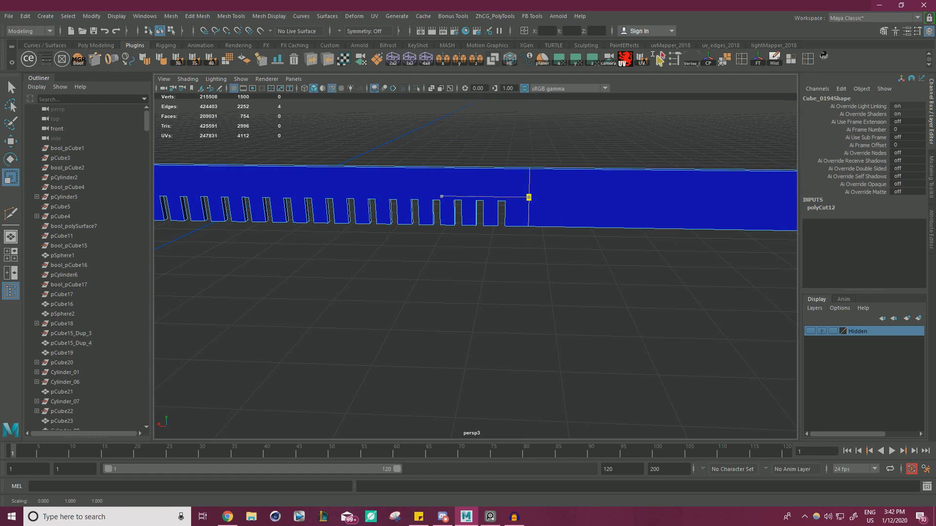
pyautogui.press('w')
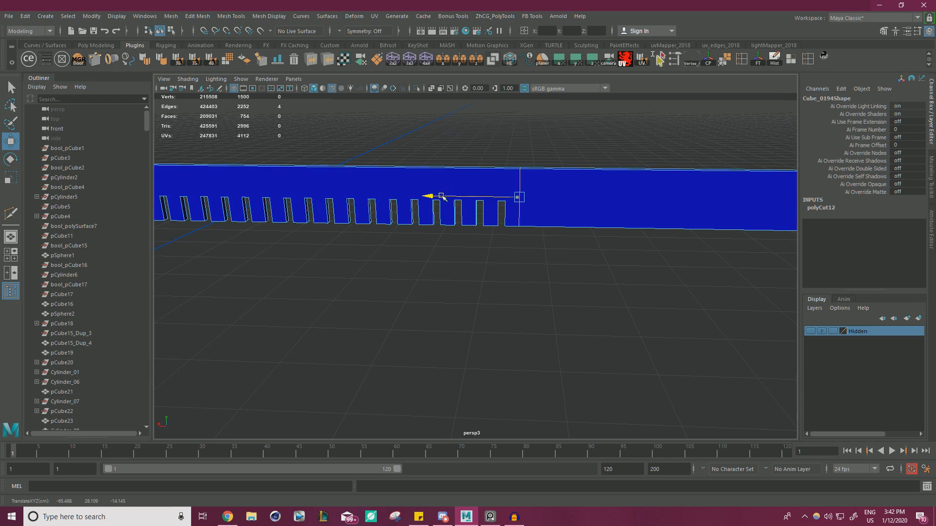
# Delete the faces of the rack's plain, untoothed section beyond the new edge loop.
pyautogui.moveTo(583, 197); pyautogui.dragTo(582, 223, button='right')
pyautogui.scroll(-10, 604, 175)
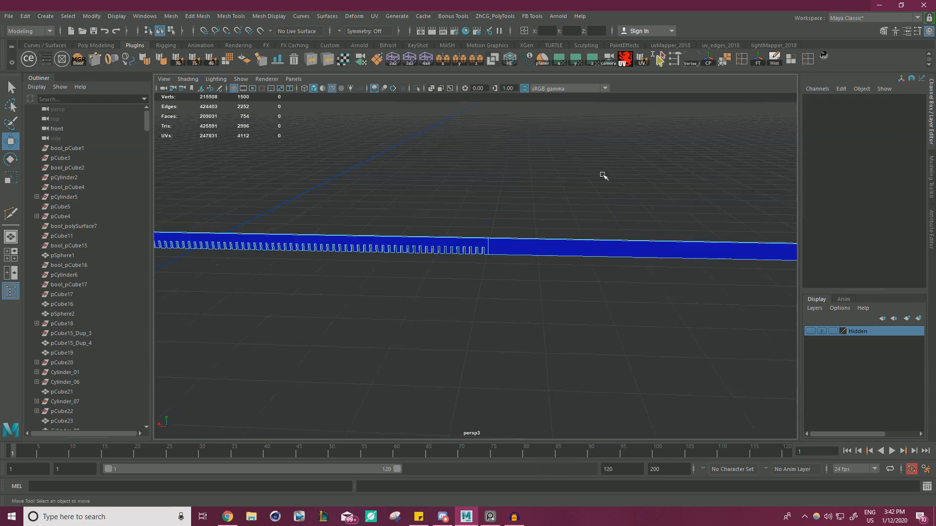
pyautogui.keyDown('alt'); pyautogui.moveTo(693, 263); pyautogui.dragTo(602, 245, button='middle'); pyautogui.keyUp('alt')
pyautogui.moveTo(580, 264); pyautogui.dragTo(498, 199)
pyautogui.press('Delete')
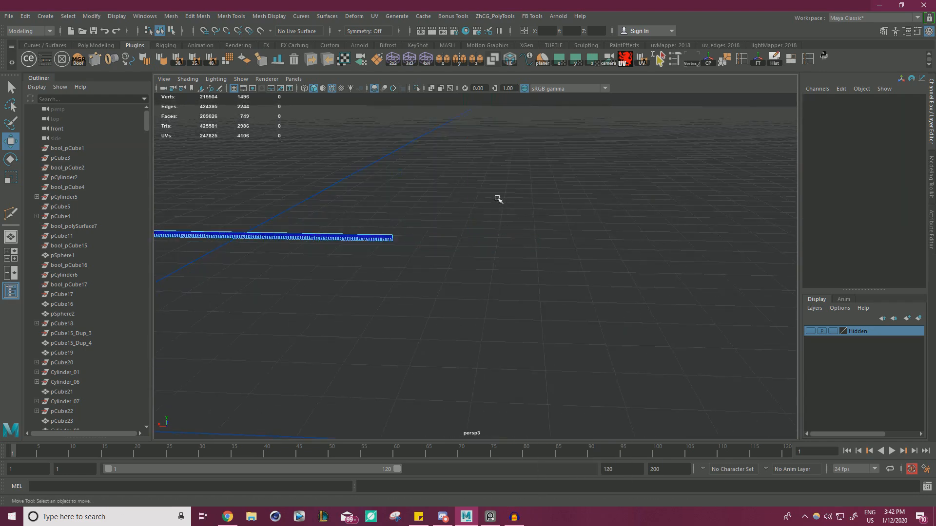
# Select the border edges at the rack's trimmed open end and fill the hole.
pyautogui.scroll(6, 422, 240)
pyautogui.keyDown('alt'); pyautogui.moveTo(315, 217); pyautogui.dragTo(427, 233, button='middle'); pyautogui.keyUp('alt')
pyautogui.scroll(10, 428, 234)
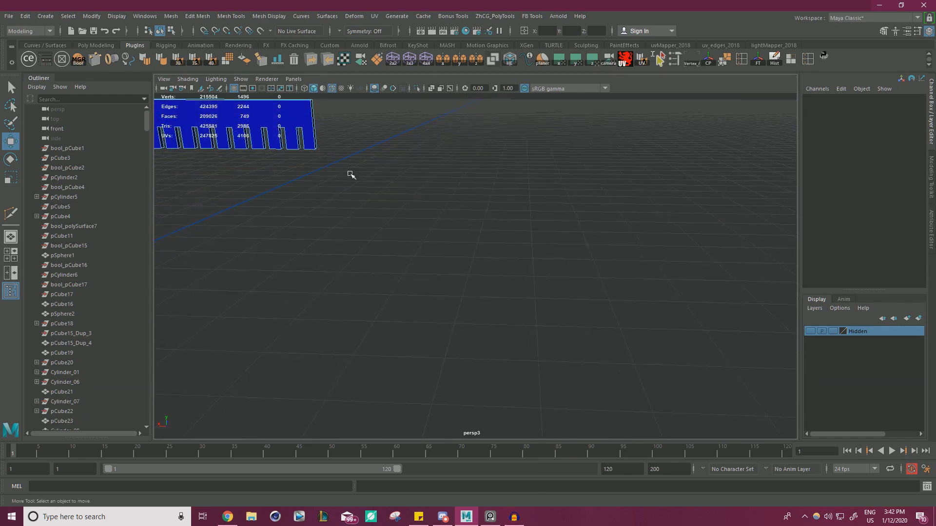
pyautogui.click(311, 117)
pyautogui.press('f')
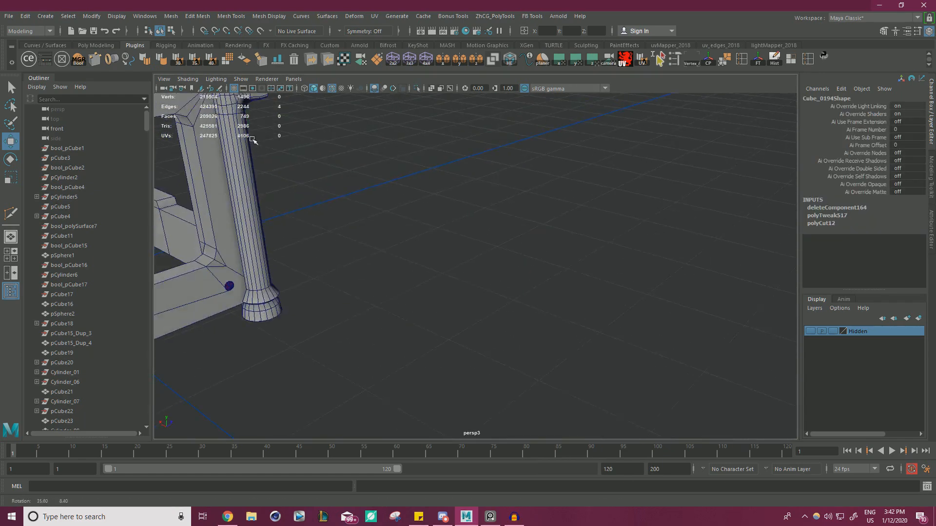
pyautogui.keyDown('alt'); pyautogui.moveTo(389, 156); pyautogui.dragTo(471, 184); pyautogui.keyUp('alt')
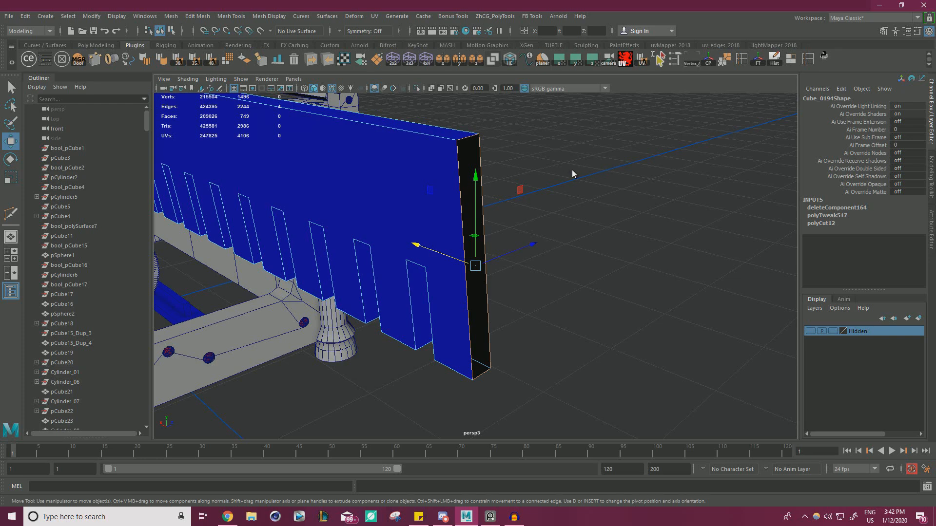
pyautogui.keyDown('shift'); pyautogui.moveTo(573, 174); pyautogui.dragTo(563, 298, button='right'); pyautogui.keyUp('shift')
# Select the trimmed rack as a whole object, delete its history and freeze its transformations.
pyautogui.keyDown('alt'); pyautogui.moveTo(522, 267); pyautogui.dragTo(506, 251); pyautogui.keyUp('alt')
pyautogui.moveTo(481, 179); pyautogui.dragTo(507, 155, button='right')
pyautogui.click(502, 150)
pyautogui.click(413, 168)
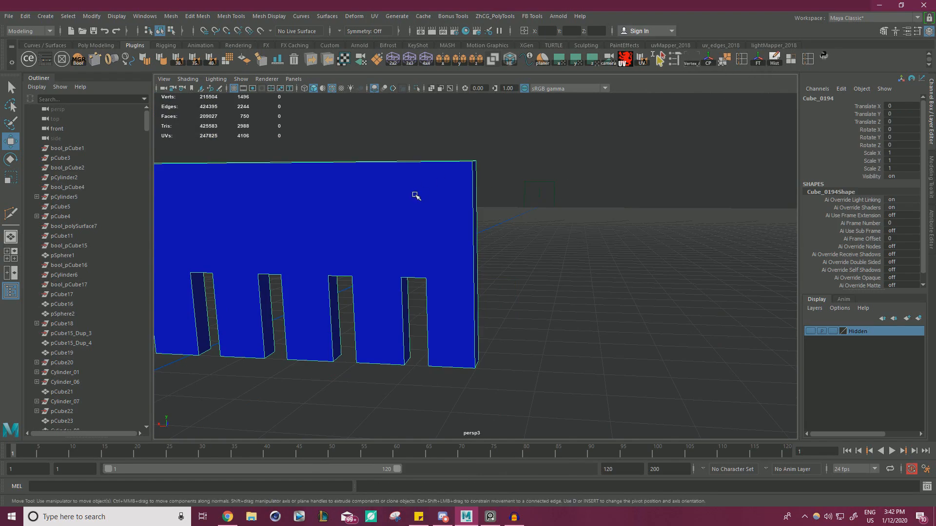
# Slide the rack along X back under the front of the typewriter to a Translate X of 48.112.
pyautogui.keyDown('alt'); pyautogui.moveTo(415, 195); pyautogui.dragTo(108, 169, button='right'); pyautogui.keyUp('alt')
pyautogui.keyDown('alt'); pyautogui.moveTo(336, 209); pyautogui.dragTo(223, 213, button='right'); pyautogui.keyUp('alt')
pyautogui.keyDown('alt'); pyautogui.moveTo(224, 213); pyautogui.dragTo(287, 244); pyautogui.keyUp('alt')
pyautogui.keyDown('alt'); pyautogui.moveTo(293, 244); pyautogui.dragTo(555, 238, button='middle'); pyautogui.keyUp('alt')
pyautogui.keyDown('alt'); pyautogui.moveTo(555, 238); pyautogui.dragTo(568, 243, button='right'); pyautogui.keyUp('alt')
pyautogui.moveTo(564, 245); pyautogui.dragTo(433, 245)
pyautogui.moveTo(306, 241); pyautogui.dragTo(311, 241)
# Snap the rack along X to the centre of the red half-ring, at a Translate X of 46.803.
pyautogui.keyDown('alt'); pyautogui.moveTo(349, 239); pyautogui.dragTo(420, 236, button='right'); pyautogui.keyUp('alt')
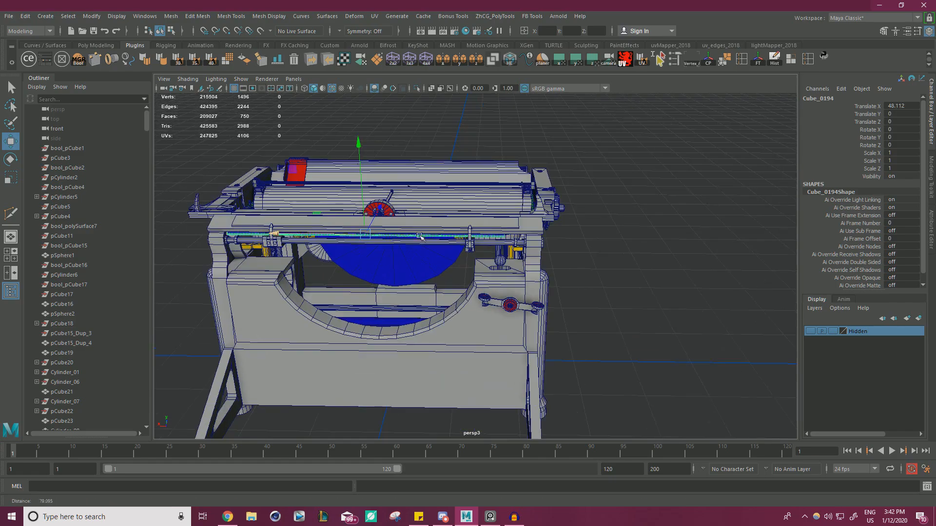
pyautogui.keyDown('alt'); pyautogui.moveTo(360, 213); pyautogui.dragTo(454, 211, button='right'); pyautogui.keyUp('alt')
pyautogui.keyDown('alt'); pyautogui.moveTo(454, 210); pyautogui.dragTo(428, 226); pyautogui.keyUp('alt')
pyautogui.keyDown('alt'); pyautogui.moveTo(428, 226); pyautogui.dragTo(545, 253, button='right'); pyautogui.keyUp('alt')
pyautogui.keyDown('alt'); pyautogui.moveTo(545, 253); pyautogui.dragTo(516, 287, button='middle'); pyautogui.keyUp('alt')
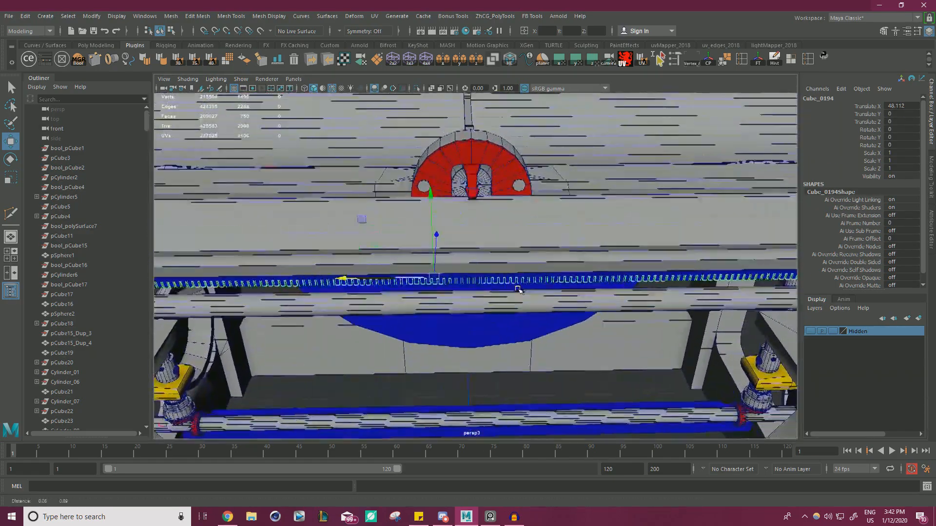
pyautogui.keyDown('alt'); pyautogui.moveTo(515, 286); pyautogui.dragTo(479, 276); pyautogui.keyUp('alt')
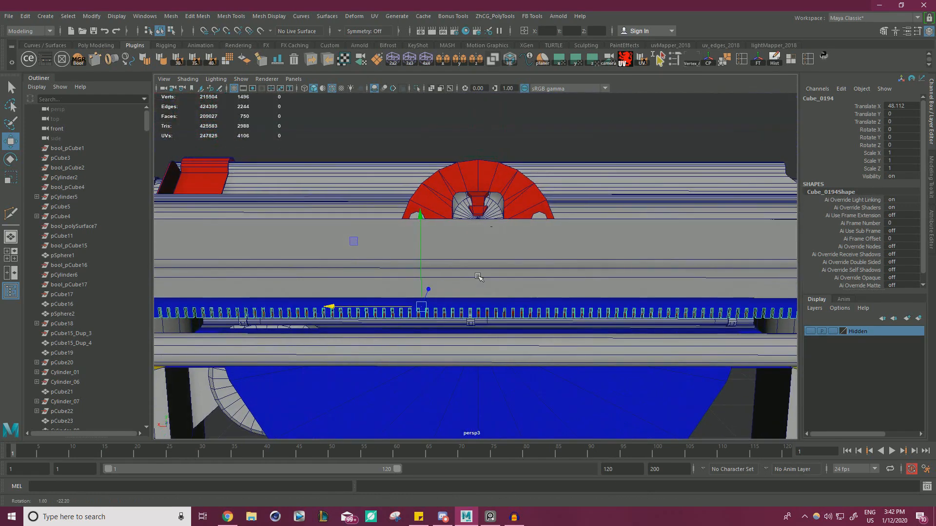
pyautogui.keyDown('alt'); pyautogui.moveTo(479, 276); pyautogui.dragTo(617, 307, button='right'); pyautogui.keyUp('alt')
pyautogui.keyDown('alt'); pyautogui.moveTo(520, 300); pyautogui.dragTo(518, 308); pyautogui.keyUp('alt')
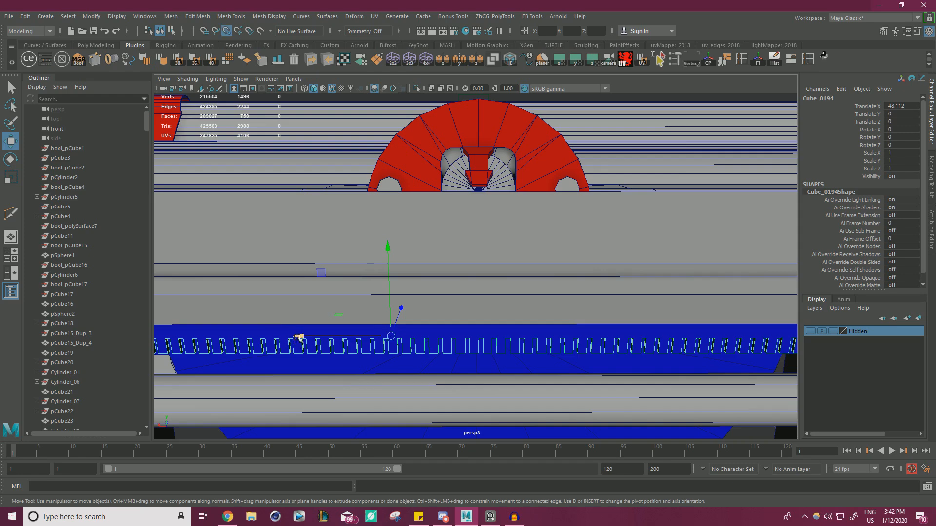
pyautogui.moveTo(298, 338); pyautogui.dragTo(480, 190)
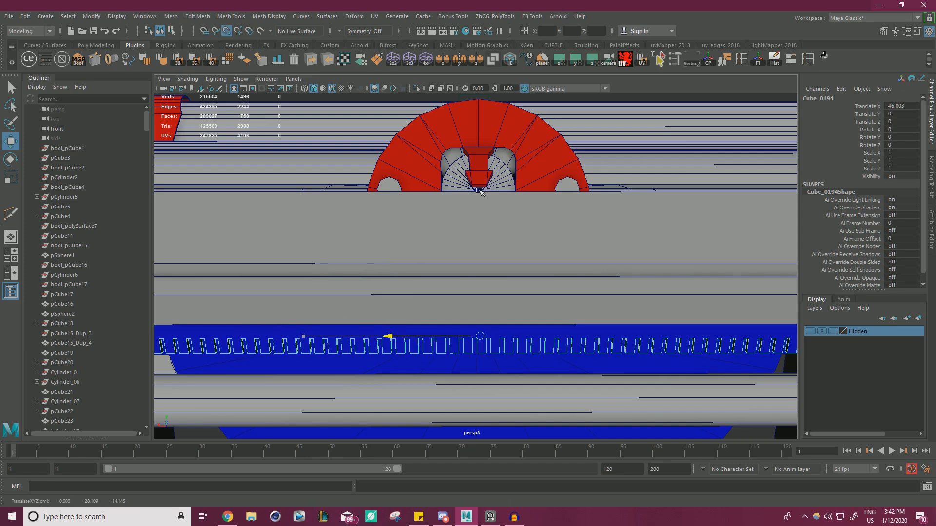
# Inspect how both ends of the centred rack fit against the side frames, the front rod and the clamp block.
pyautogui.keyDown('alt'); pyautogui.moveTo(484, 266); pyautogui.dragTo(322, 258, button='right'); pyautogui.keyUp('alt')
pyautogui.keyDown('alt'); pyautogui.moveTo(322, 259); pyautogui.dragTo(558, 248, button='middle'); pyautogui.keyUp('alt')
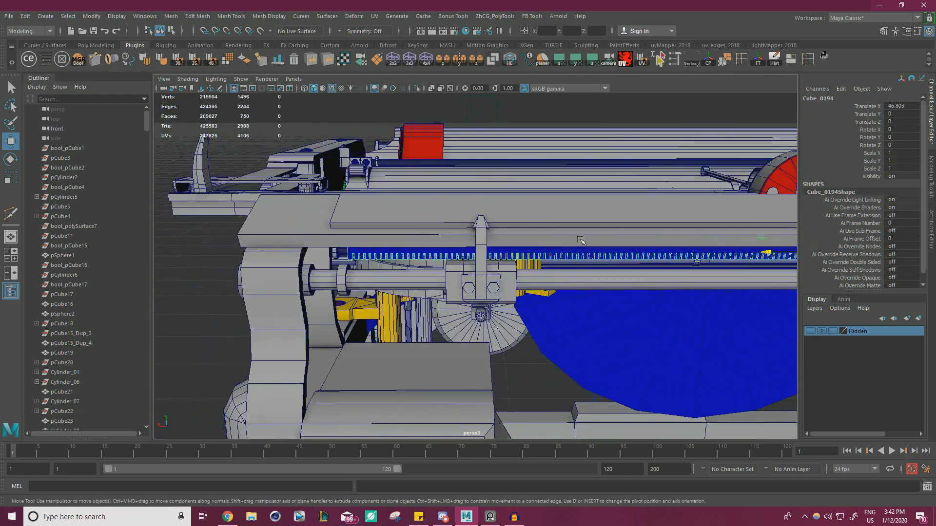
pyautogui.moveTo(558, 248)
pyautogui.keyDown('alt'); pyautogui.mouseDown()
pyautogui.moveTo(571, 230)
pyautogui.moveTo(575, 250)
pyautogui.mouseUp(); pyautogui.keyUp('alt')
pyautogui.keyDown('alt'); pyautogui.moveTo(575, 249); pyautogui.dragTo(273, 244, button='middle'); pyautogui.keyUp('alt')
pyautogui.moveTo(573, 230)
pyautogui.keyDown('alt'); pyautogui.mouseDown()
pyautogui.moveTo(578, 246)
pyautogui.moveTo(589, 234)
pyautogui.mouseUp(); pyautogui.keyUp('alt')
pyautogui.keyDown('alt'); pyautogui.moveTo(589, 234); pyautogui.dragTo(668, 229, button='right'); pyautogui.keyUp('alt')
pyautogui.keyDown('alt'); pyautogui.moveTo(668, 230); pyautogui.dragTo(575, 239, button='middle'); pyautogui.keyUp('alt')
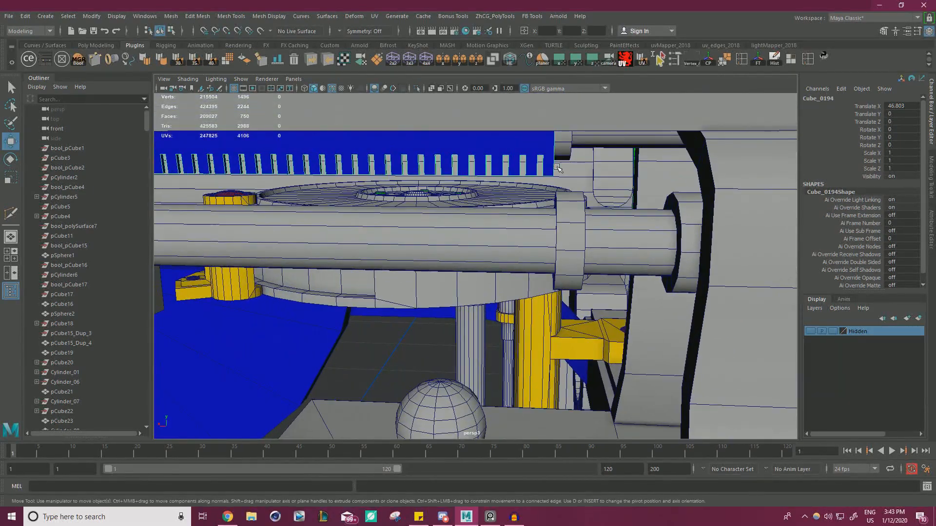
pyautogui.keyDown('alt'); pyautogui.moveTo(536, 195); pyautogui.dragTo(458, 181, button='right'); pyautogui.keyUp('alt')
pyautogui.keyDown('alt'); pyautogui.moveTo(458, 180); pyautogui.dragTo(341, 236); pyautogui.keyUp('alt')
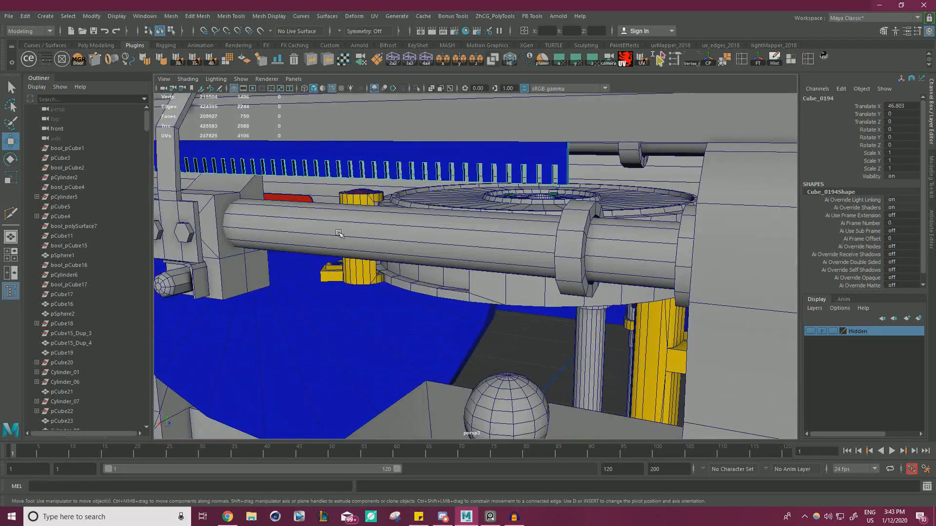
pyautogui.keyDown('alt'); pyautogui.moveTo(341, 236); pyautogui.dragTo(278, 230, button='right'); pyautogui.keyUp('alt')
pyautogui.click(312, 239)
pyautogui.keyDown('alt'); pyautogui.moveTo(312, 239); pyautogui.dragTo(371, 195); pyautogui.keyUp('alt')
pyautogui.keyDown('alt'); pyautogui.moveTo(371, 195); pyautogui.dragTo(439, 205, button='right'); pyautogui.keyUp('alt')
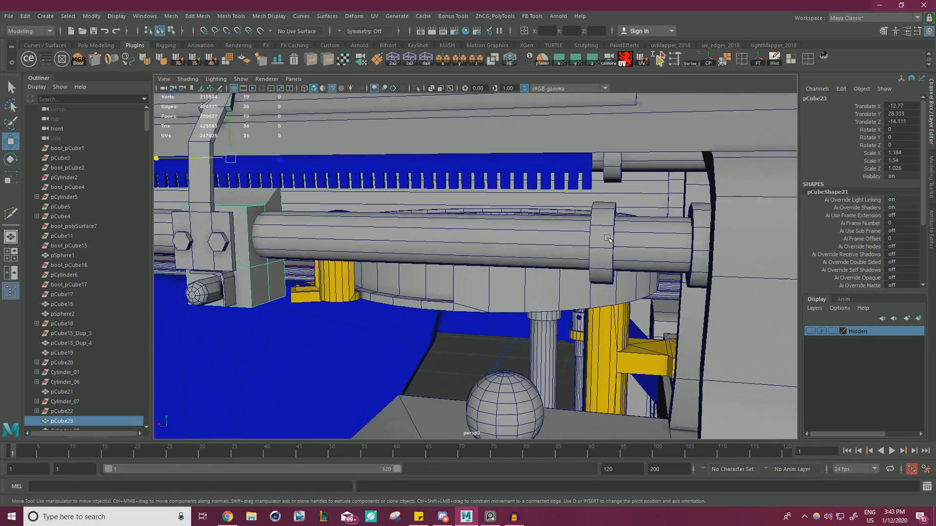
pyautogui.click(613, 218)
pyautogui.click(577, 166)
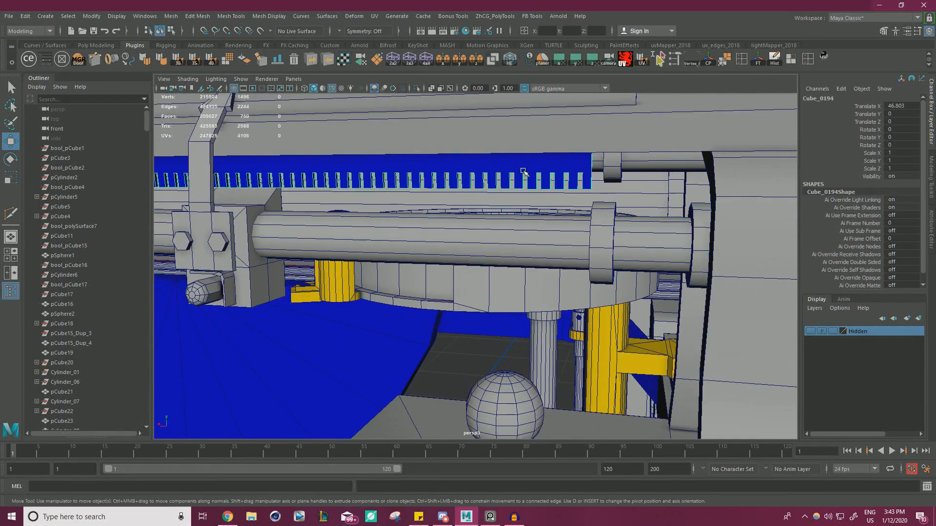
pyautogui.keyDown('alt'); pyautogui.moveTo(423, 231); pyautogui.dragTo(567, 217); pyautogui.keyUp('alt')
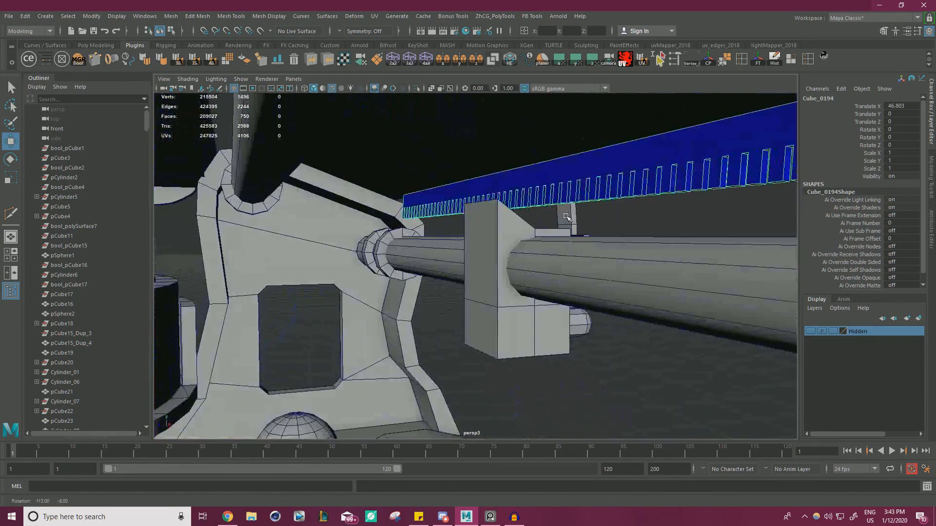
# Move the rack's long rear face along its depth to adjust the bar's thickness, then return to object selection.
pyautogui.moveTo(573, 176); pyautogui.dragTo(573, 205, button='right')
pyautogui.click(587, 163)
pyautogui.keyDown('alt'); pyautogui.moveTo(575, 168); pyautogui.dragTo(347, 181); pyautogui.keyUp('alt')
pyautogui.keyDown('alt'); pyautogui.moveTo(422, 205); pyautogui.dragTo(455, 213); pyautogui.keyUp('alt')
pyautogui.moveTo(347, 191); pyautogui.dragTo(298, 246)
pyautogui.scroll(-8, 292, 232)
pyautogui.keyDown('alt'); pyautogui.moveTo(361, 226); pyautogui.dragTo(234, 275); pyautogui.keyUp('alt')
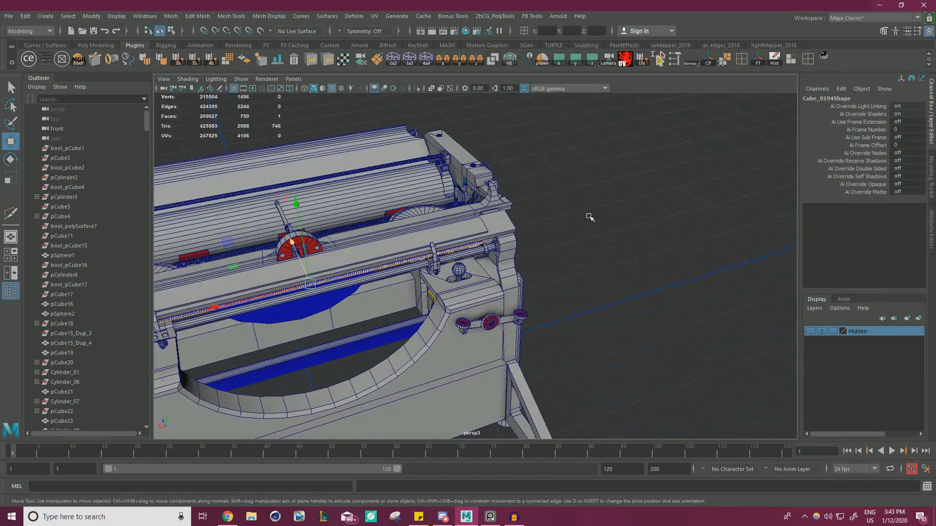
pyautogui.moveTo(603, 209); pyautogui.dragTo(635, 195, button='right')
pyautogui.click(631, 196)
# Examine the adjusted rack's teeth and end close up beside the ribbon spool and the front rod.
pyautogui.keyDown('alt'); pyautogui.moveTo(404, 227); pyautogui.dragTo(460, 186); pyautogui.keyUp('alt')
pyautogui.keyDown('alt'); pyautogui.moveTo(459, 185); pyautogui.dragTo(726, 276, button='right'); pyautogui.keyUp('alt')
pyautogui.keyDown('alt'); pyautogui.moveTo(726, 276); pyautogui.dragTo(582, 221); pyautogui.keyUp('alt')
pyautogui.click(646, 230)
pyautogui.click(582, 220)
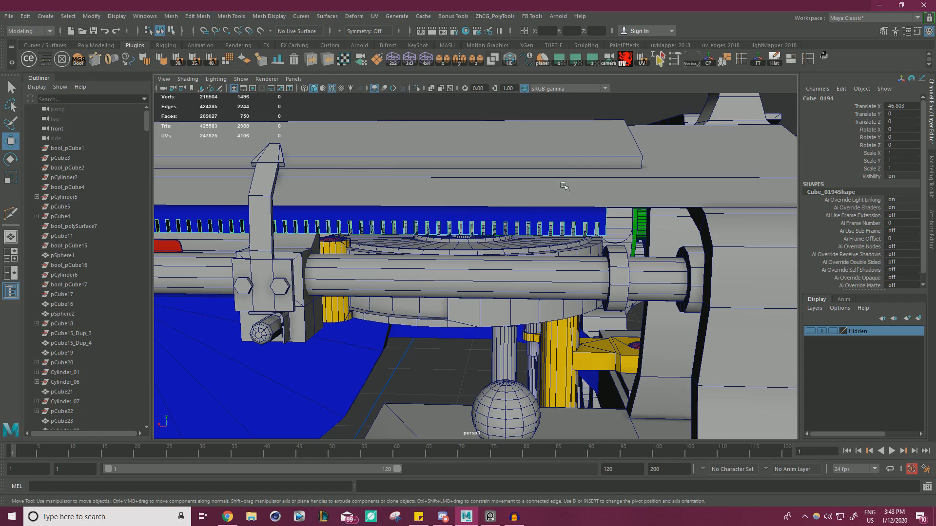
pyautogui.keyDown('alt'); pyautogui.moveTo(564, 186); pyautogui.dragTo(644, 246); pyautogui.keyUp('alt')
pyautogui.keyDown('alt'); pyautogui.moveTo(643, 246); pyautogui.dragTo(659, 244, button='right'); pyautogui.keyUp('alt')
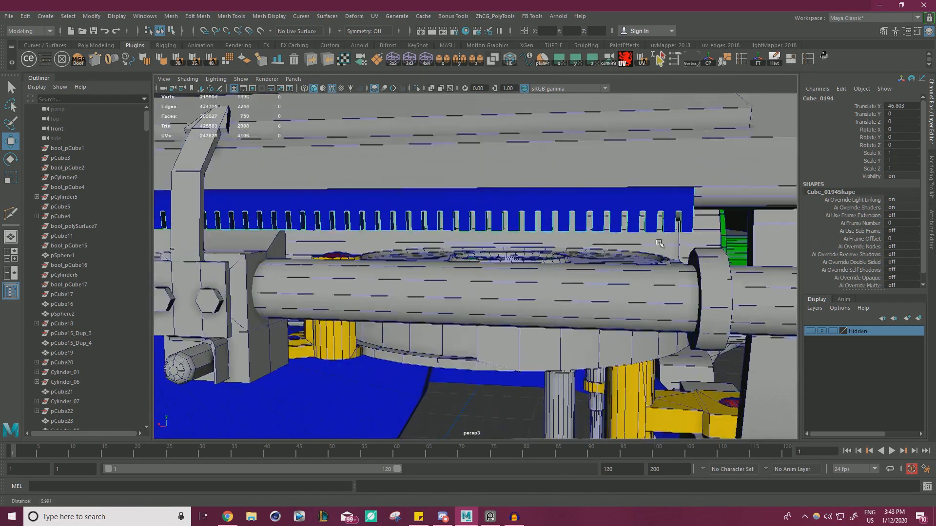
pyautogui.keyDown('alt'); pyautogui.moveTo(659, 243); pyautogui.dragTo(565, 191); pyautogui.keyUp('alt')
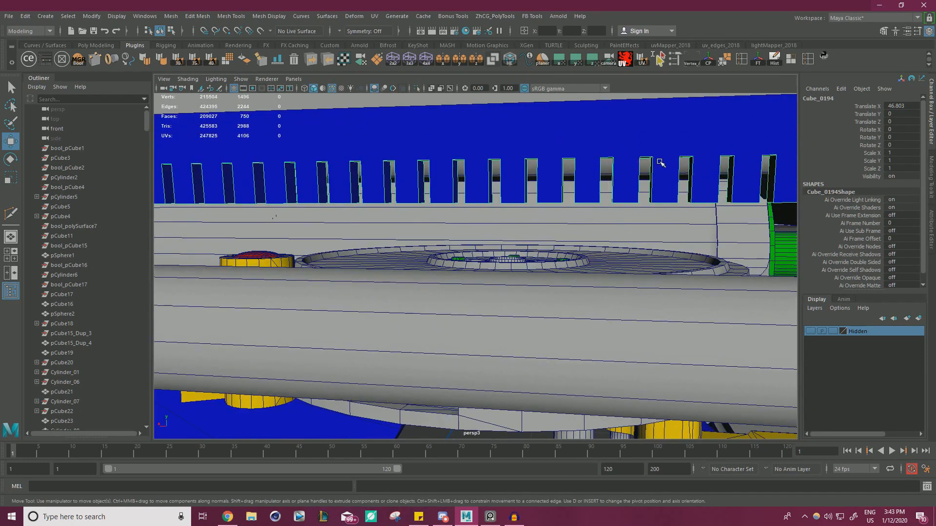
pyautogui.keyDown('alt'); pyautogui.moveTo(660, 161); pyautogui.dragTo(580, 198); pyautogui.keyUp('alt')
pyautogui.keyDown('alt'); pyautogui.moveTo(580, 198); pyautogui.dragTo(414, 198, button='right'); pyautogui.keyUp('alt')
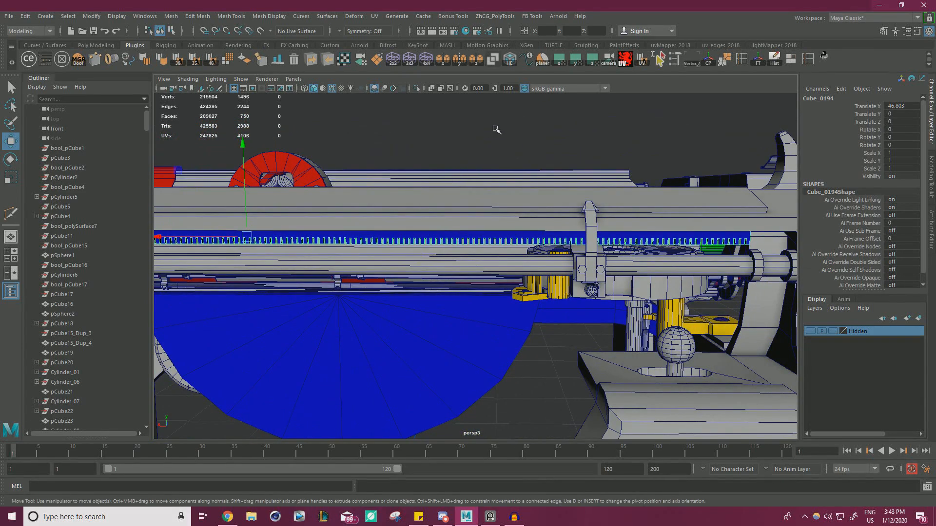
# Assign the default grey material to the front toothed rack with ModIt and close its window.
pyautogui.click(496, 129)
pyautogui.keyDown('alt'); pyautogui.moveTo(497, 129); pyautogui.dragTo(461, 171, button='right'); pyautogui.keyUp('alt')
pyautogui.keyDown('alt'); pyautogui.moveTo(462, 171); pyautogui.dragTo(516, 183); pyautogui.keyUp('alt')
pyautogui.keyDown('alt'); pyautogui.moveTo(515, 184); pyautogui.dragTo(430, 159, button='right'); pyautogui.keyUp('alt')
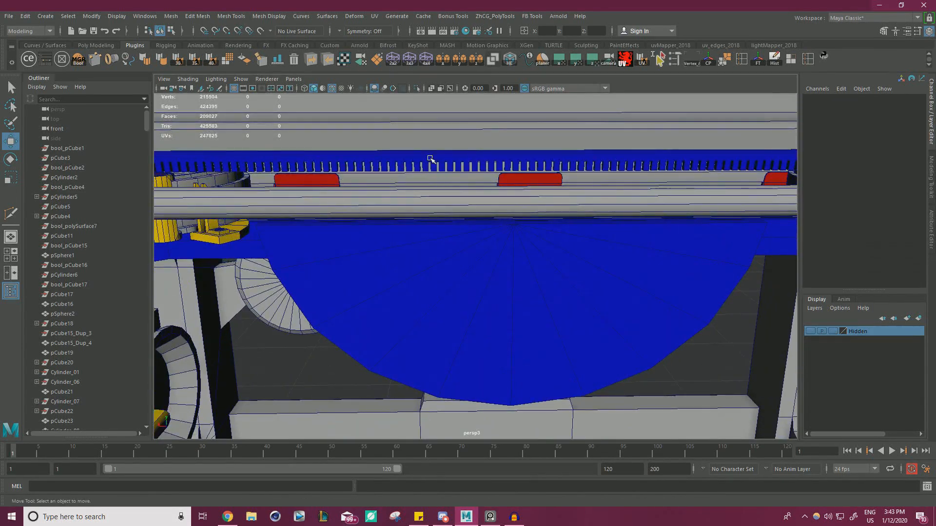
pyautogui.click(430, 159)
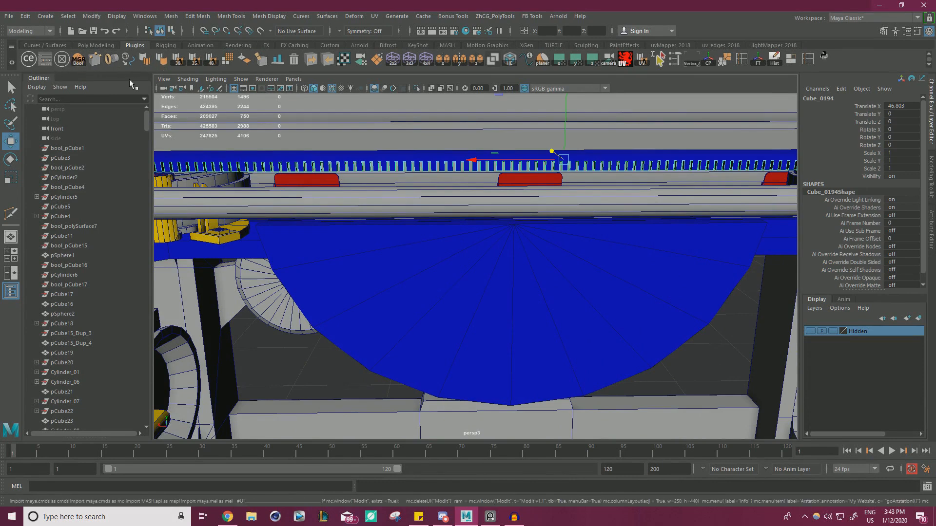
pyautogui.click(669, 266)
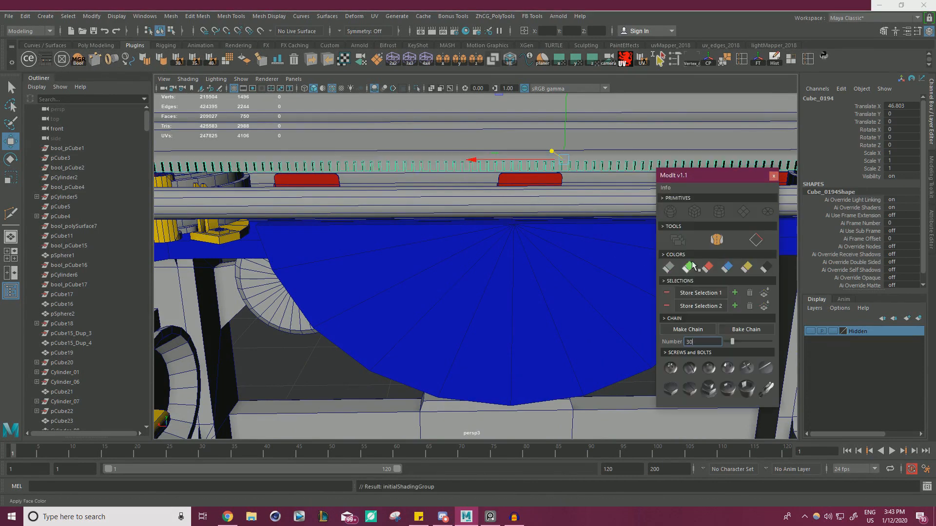
pyautogui.click(774, 176)
# Inspect the narrow blue bar running across the typewriter's base, seen through the side frame opening beside the toothed wheel.
pyautogui.keyDown('alt'); pyautogui.moveTo(731, 163); pyautogui.dragTo(503, 162); pyautogui.keyUp('alt')
pyautogui.keyDown('alt'); pyautogui.moveTo(502, 162); pyautogui.dragTo(418, 167, button='right'); pyautogui.keyUp('alt')
pyautogui.keyDown('alt'); pyautogui.moveTo(418, 167); pyautogui.dragTo(292, 190); pyautogui.keyUp('alt')
pyautogui.keyDown('alt'); pyautogui.moveTo(292, 190); pyautogui.dragTo(454, 178, button='right'); pyautogui.keyUp('alt')
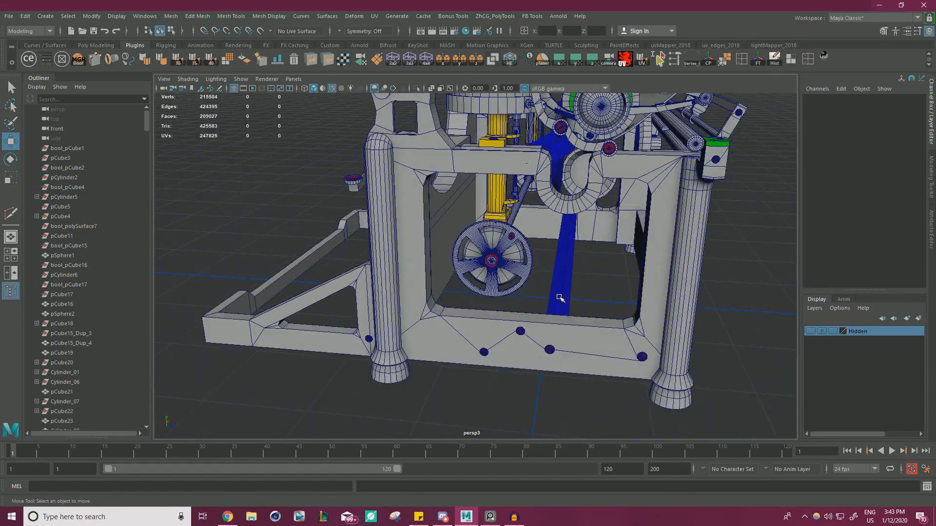
pyautogui.click(560, 298)
pyautogui.press('f')
pyautogui.keyDown('alt'); pyautogui.moveTo(566, 297); pyautogui.dragTo(524, 273, button='right'); pyautogui.keyUp('alt')
pyautogui.keyDown('alt'); pyautogui.moveTo(524, 274); pyautogui.dragTo(585, 268); pyautogui.keyUp('alt')
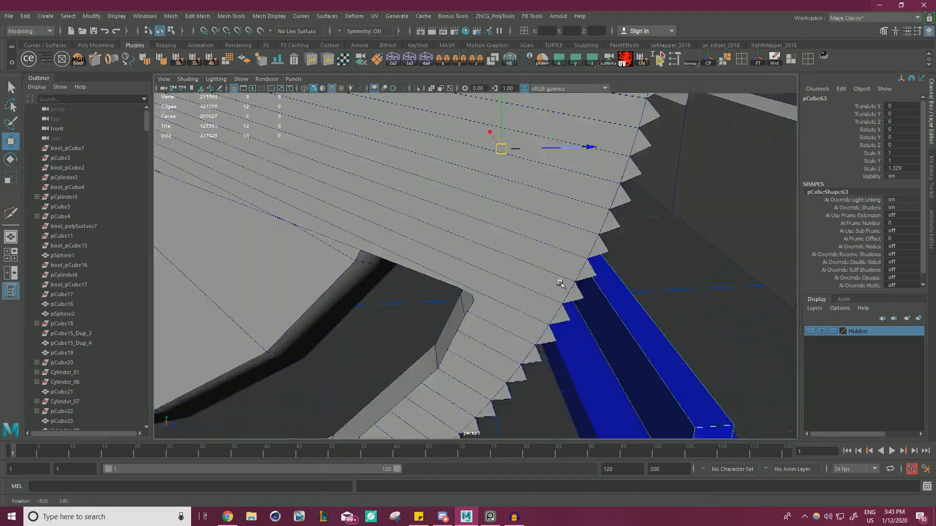
pyautogui.keyDown('alt'); pyautogui.moveTo(585, 267); pyautogui.dragTo(541, 263, button='right'); pyautogui.keyUp('alt')
pyautogui.keyDown('alt'); pyautogui.moveTo(585, 273); pyautogui.dragTo(429, 302, button='middle'); pyautogui.keyUp('alt')
pyautogui.keyDown('alt'); pyautogui.moveTo(429, 303); pyautogui.dragTo(455, 311); pyautogui.keyUp('alt')
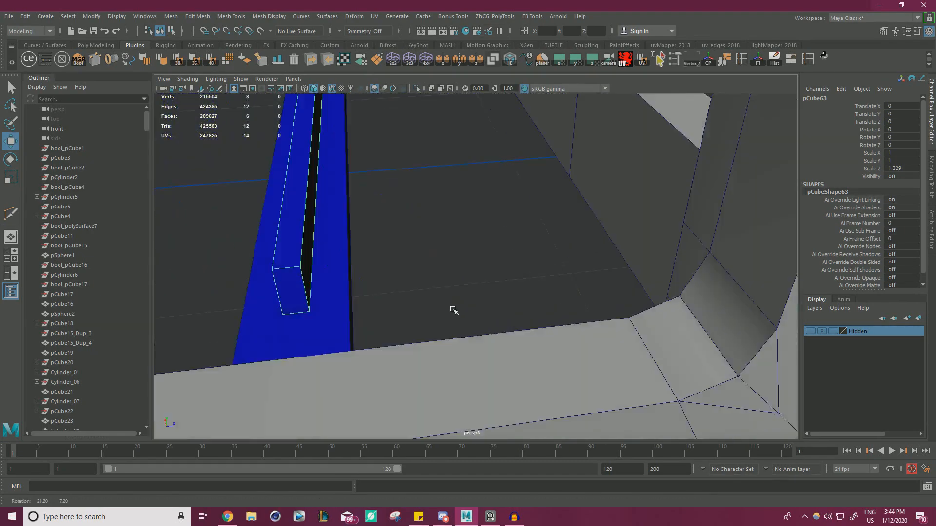
# Examine how the narrow bar's end sits on the flat blue strip near the side frame.
pyautogui.keyDown('alt'); pyautogui.moveTo(455, 311); pyautogui.dragTo(437, 274, button='right'); pyautogui.keyUp('alt')
pyautogui.keyDown('alt'); pyautogui.moveTo(436, 274); pyautogui.dragTo(489, 267); pyautogui.keyUp('alt')
pyautogui.keyDown('alt'); pyautogui.moveTo(489, 268); pyautogui.dragTo(534, 279, button='right'); pyautogui.keyUp('alt')
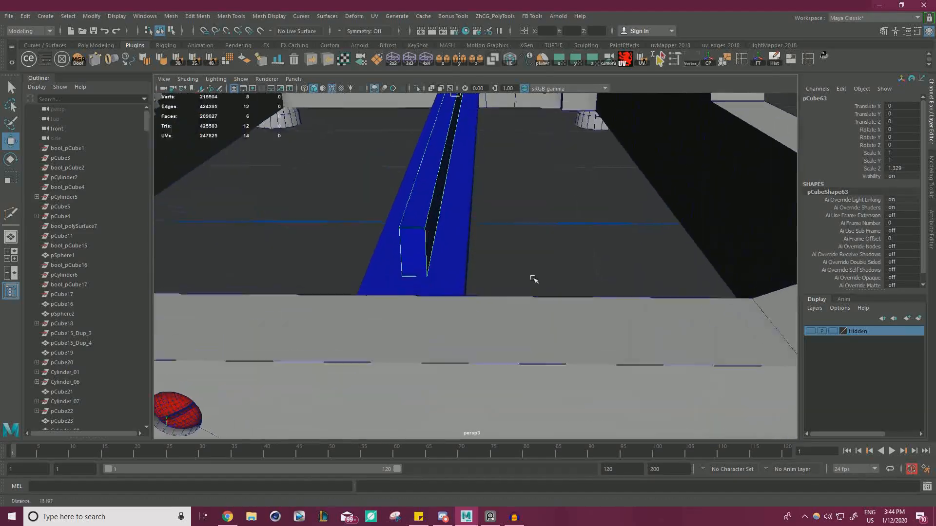
pyautogui.keyDown('alt'); pyautogui.moveTo(535, 279); pyautogui.dragTo(493, 296); pyautogui.keyUp('alt')
pyautogui.keyDown('alt'); pyautogui.moveTo(492, 297); pyautogui.dragTo(367, 265, button='right'); pyautogui.keyUp('alt')
pyautogui.keyDown('alt'); pyautogui.moveTo(368, 265); pyautogui.dragTo(453, 236); pyautogui.keyUp('alt')
pyautogui.keyDown('alt'); pyautogui.moveTo(453, 236); pyautogui.dragTo(616, 311, button='right'); pyautogui.keyUp('alt')
pyautogui.keyDown('alt'); pyautogui.moveTo(616, 311); pyautogui.dragTo(435, 278); pyautogui.keyUp('alt')
# Switch to the reference image board and examine the close-up photos of the toothed wheel and levers in the side opening.
pyautogui.hotkey('alt', 'Tab')
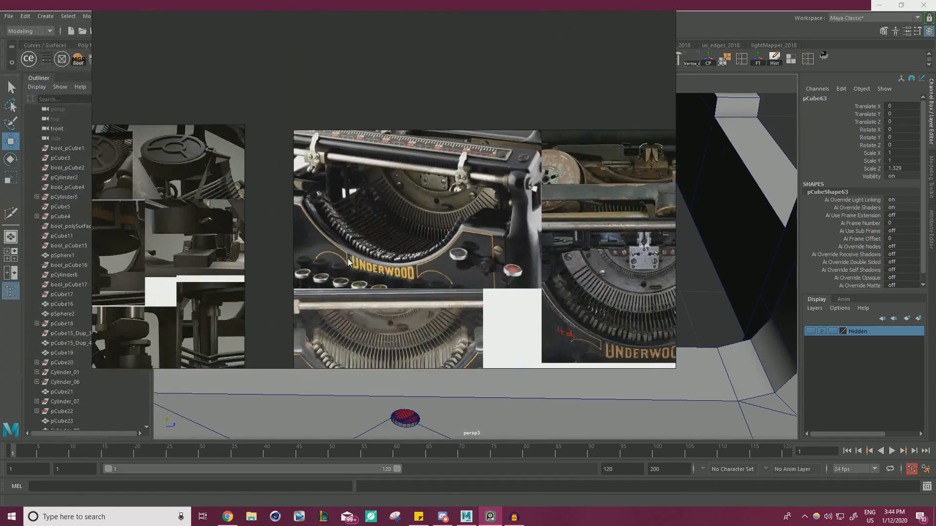
pyautogui.scroll(-10, 347, 258)
pyautogui.scroll(3, 400, 224)
pyautogui.moveTo(149, 203); pyautogui.dragTo(324, 237, button='middle')
pyautogui.scroll(9, 327, 237)
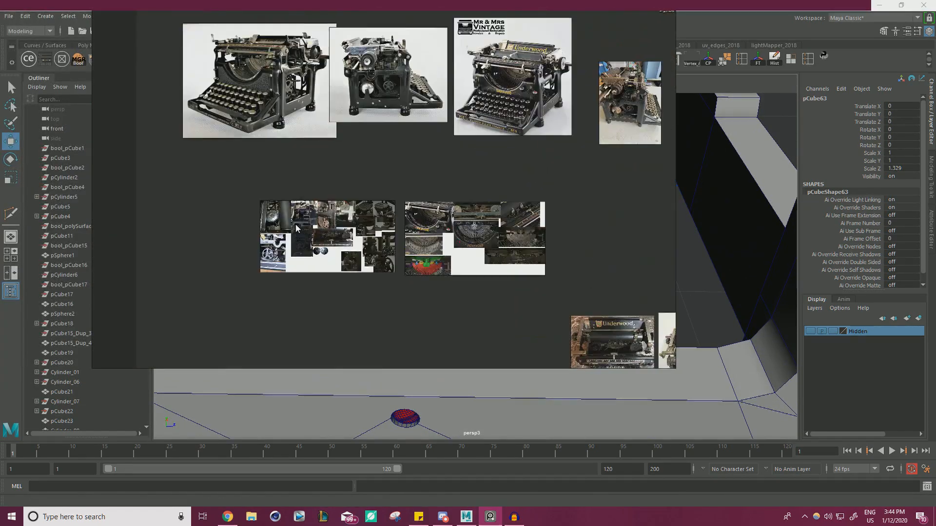
pyautogui.scroll(6, 186, 321)
pyautogui.moveTo(177, 320); pyautogui.dragTo(234, 230, button='middle')
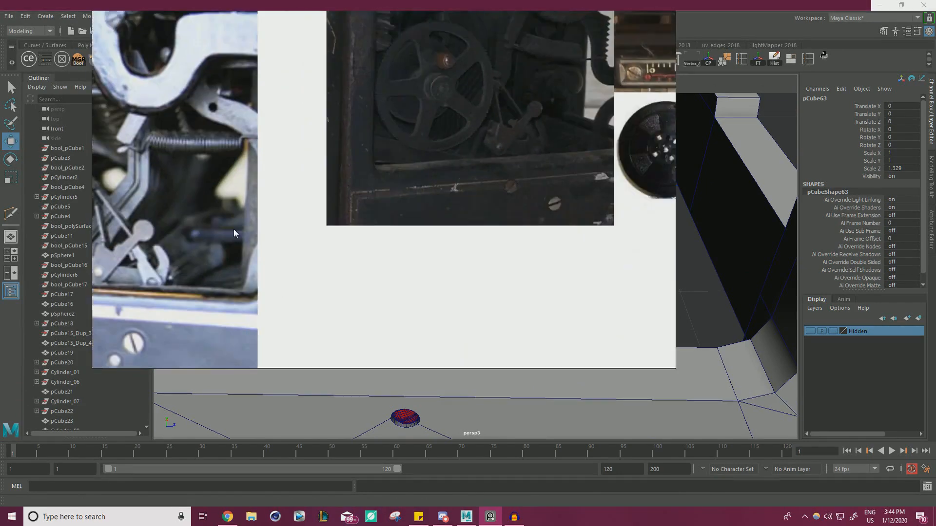
pyautogui.scroll(-1, 237, 231)
pyautogui.moveTo(422, 166); pyautogui.dragTo(310, 252, button='middle')
pyautogui.scroll(6, 425, 205)
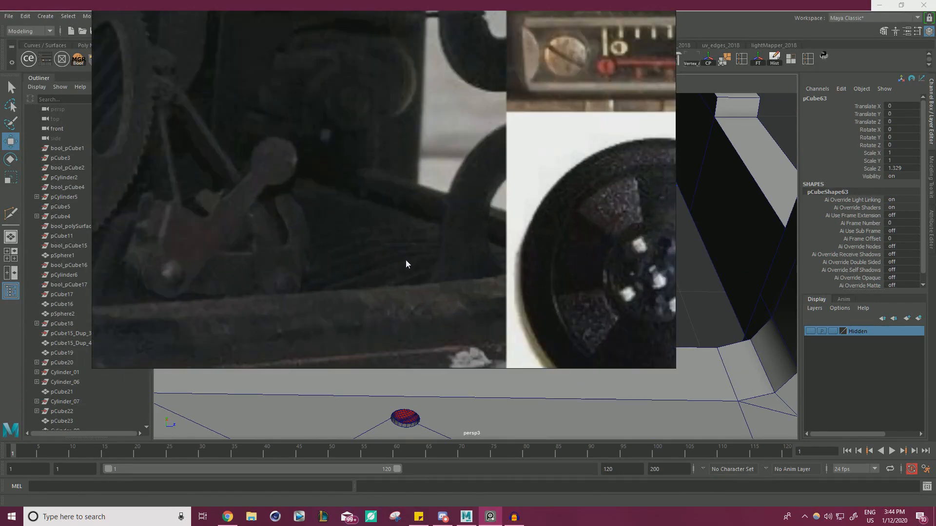
# Search the remaining mechanism photos on the reference board for the long bar and slotted rows beneath the wheel.
pyautogui.scroll(-5, 388, 269)
pyautogui.moveTo(526, 182); pyautogui.dragTo(365, 180, button='middle')
pyautogui.moveTo(466, 101); pyautogui.dragTo(193, 163, button='middle')
pyautogui.scroll(-4, 323, 164)
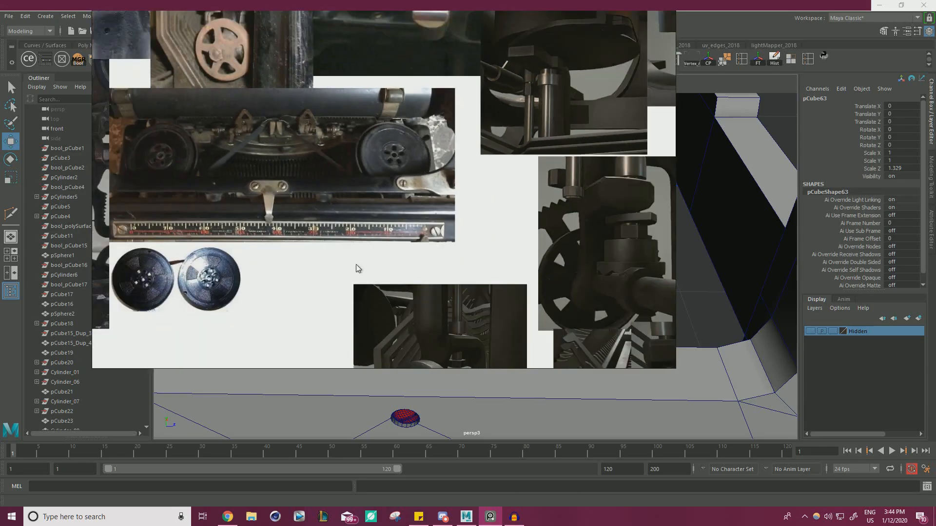
pyautogui.scroll(2, 409, 328)
pyautogui.moveTo(409, 328); pyautogui.dragTo(359, 224, button='middle')
pyautogui.moveTo(420, 275); pyautogui.dragTo(351, 171, button='middle')
pyautogui.moveTo(356, 209); pyautogui.dragTo(302, 202, button='middle')
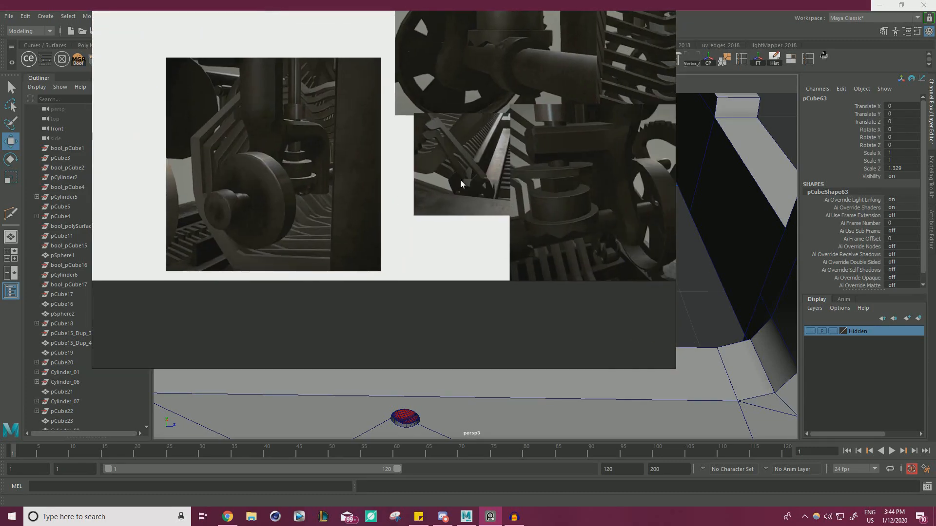
pyautogui.scroll(2, 479, 209)
pyautogui.moveTo(478, 183); pyautogui.dragTo(448, 240, button='middle')
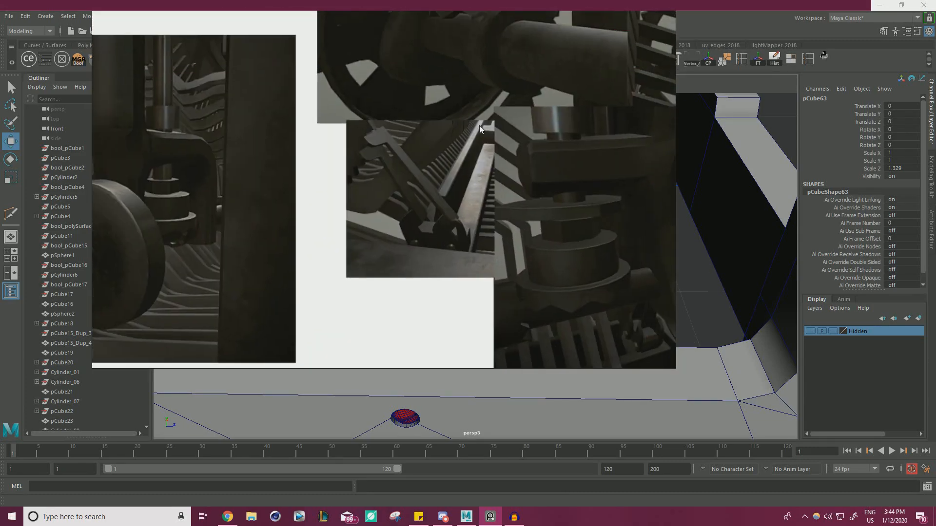
pyautogui.scroll(-9, 427, 235)
pyautogui.moveTo(456, 207); pyautogui.dragTo(0, 258, button='right')
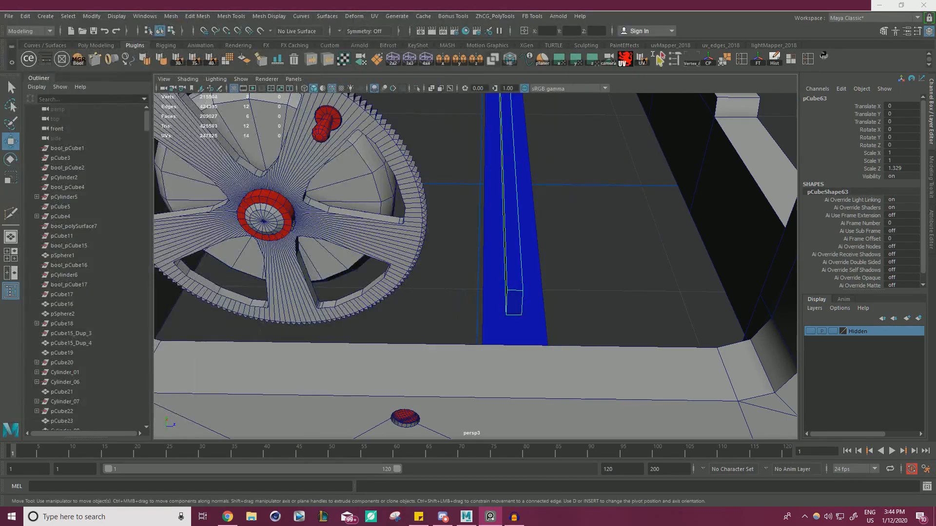
# Switch to the Underwood No 5 model on Sketchfab and examine the base bar and slotted plate through the side opening.
pyautogui.moveTo(935, 68)
pyautogui.mouseDown()
pyautogui.moveTo(586, 148)
pyautogui.moveTo(580, 1)
pyautogui.mouseUp()
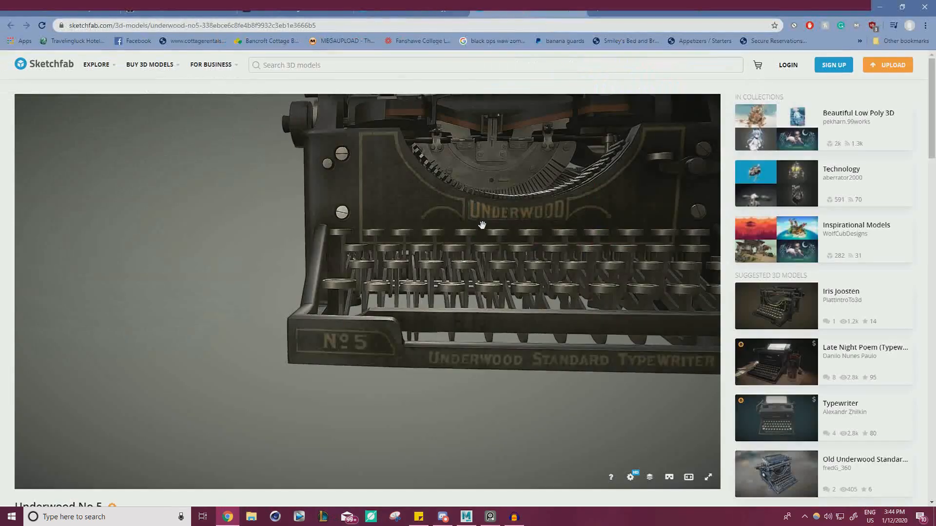
pyautogui.scroll(-4, 483, 224)
pyautogui.moveTo(443, 259); pyautogui.dragTo(431, 259)
pyautogui.moveTo(292, 368); pyautogui.dragTo(370, 286, button='right')
pyautogui.scroll(5, 390, 283)
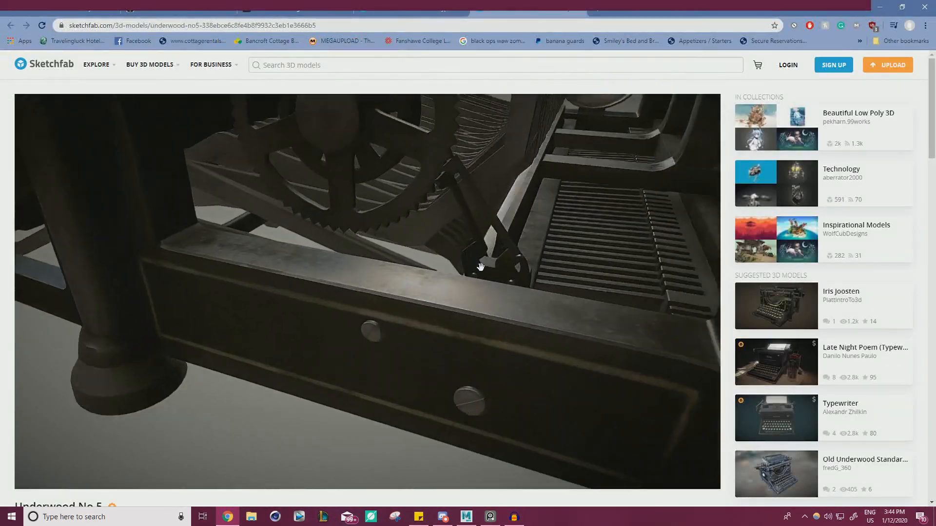
pyautogui.moveTo(483, 264)
pyautogui.mouseDown()
pyautogui.moveTo(292, 372)
pyautogui.moveTo(445, 271)
pyautogui.moveTo(645, 284)
pyautogui.moveTo(525, 240)
pyautogui.moveTo(495, 271)
pyautogui.moveTo(299, 234)
pyautogui.moveTo(386, 298)
pyautogui.moveTo(410, 283)
pyautogui.moveTo(361, 296)
pyautogui.mouseUp()
pyautogui.scroll(-8, 432, 317)
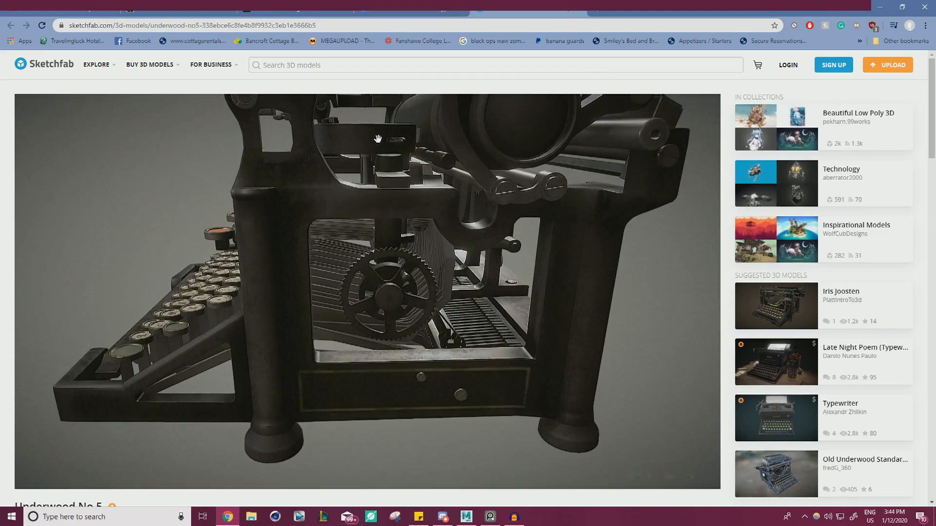
pyautogui.scroll(8, 414, 336)
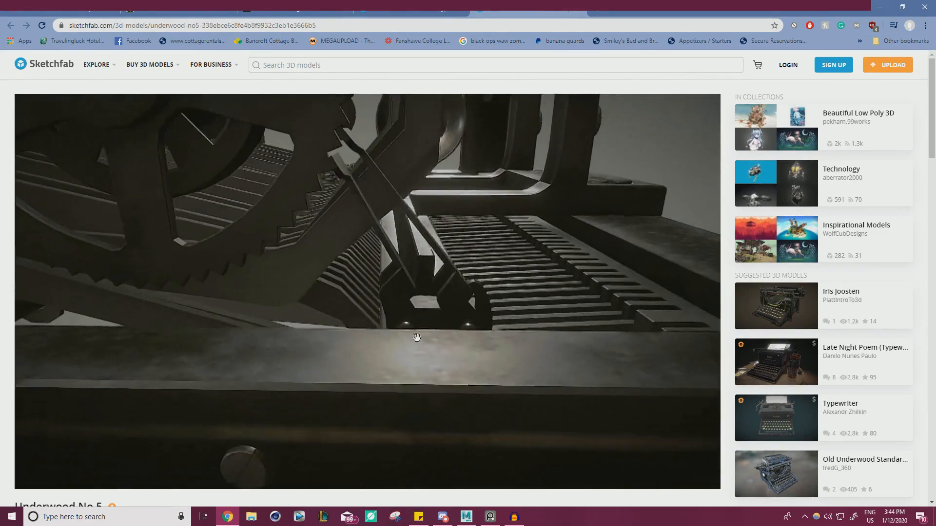
pyautogui.moveTo(417, 338)
pyautogui.mouseDown()
pyautogui.moveTo(399, 310)
pyautogui.moveTo(348, 314)
pyautogui.moveTo(343, 337)
pyautogui.moveTo(370, 253)
pyautogui.moveTo(313, 223)
pyautogui.moveTo(313, 271)
pyautogui.moveTo(287, 306)
pyautogui.mouseUp()
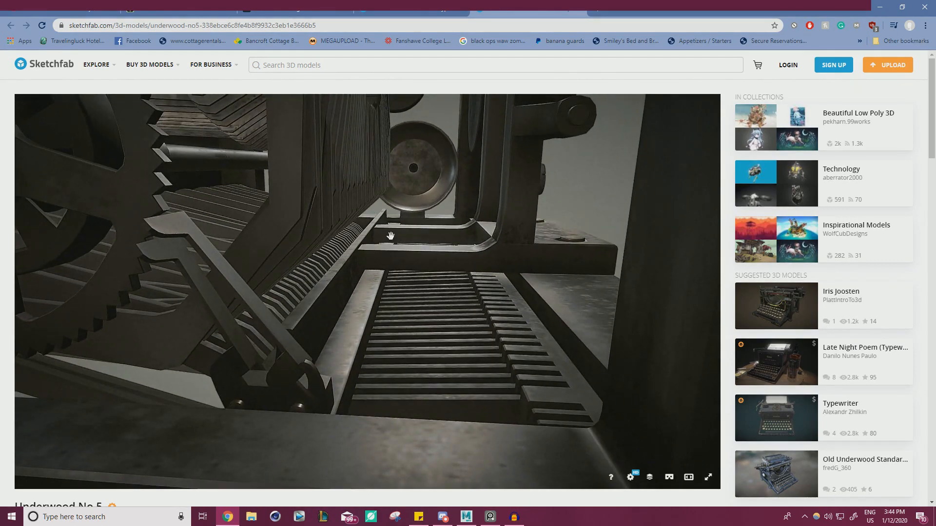
pyautogui.moveTo(391, 236); pyautogui.dragTo(413, 197)
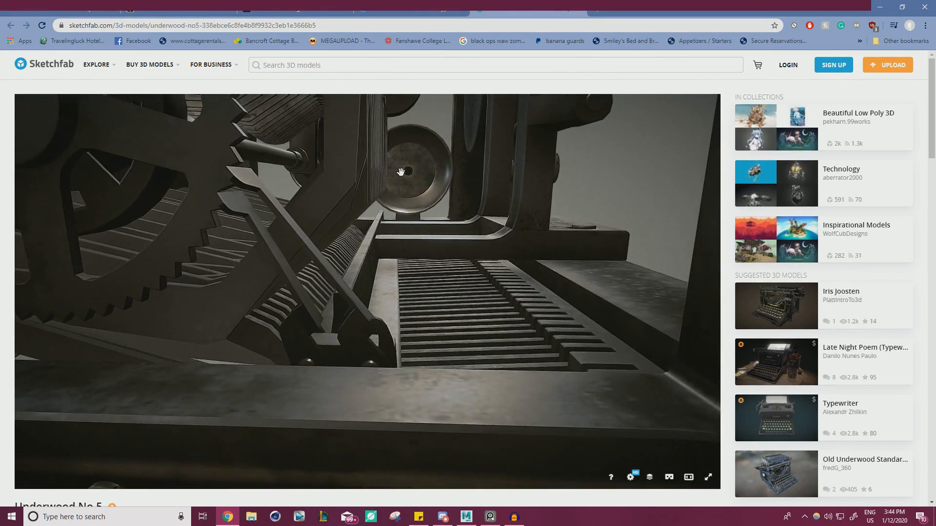
# Switch back to Maya and delete the narrow upright bar standing on the flat blue strip.
pyautogui.hotkey('alt', 'Tab')
pyautogui.keyDown('alt'); pyautogui.moveTo(576, 268); pyautogui.dragTo(505, 234); pyautogui.keyUp('alt')
pyautogui.scroll(3, 504, 234)
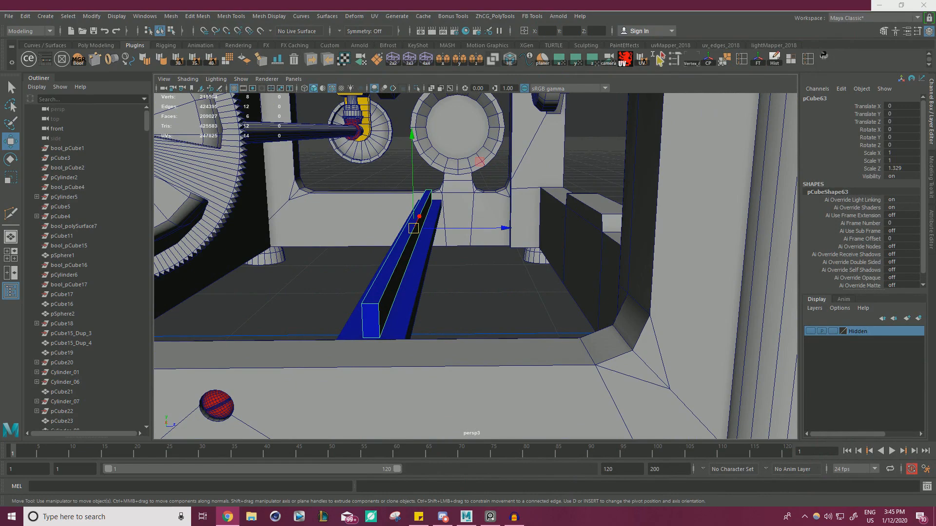
pyautogui.keyDown('alt'); pyautogui.moveTo(454, 228); pyautogui.dragTo(484, 270); pyautogui.keyUp('alt')
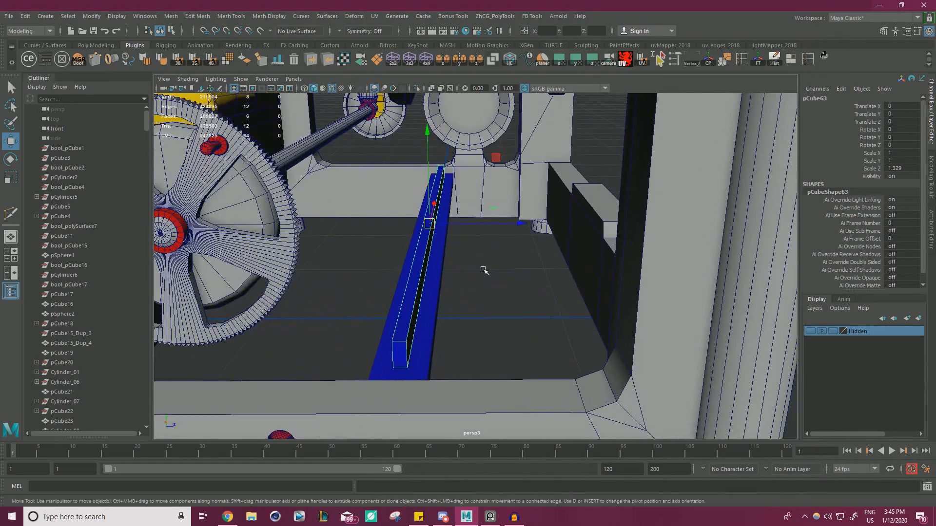
pyautogui.click(449, 287)
pyautogui.click(433, 265)
# Move the flat strip's long wheel-side face slightly along its depth to adjust the strip's width.
pyautogui.keyDown('alt'); pyautogui.moveTo(434, 265); pyautogui.dragTo(428, 223); pyautogui.keyUp('alt')
pyautogui.moveTo(450, 236); pyautogui.dragTo(453, 263, button='right')
pyautogui.keyDown('alt'); pyautogui.moveTo(473, 256); pyautogui.dragTo(508, 239); pyautogui.keyUp('alt')
pyautogui.click(459, 262)
pyautogui.keyDown('alt'); pyautogui.moveTo(345, 307); pyautogui.dragTo(465, 286); pyautogui.keyUp('alt')
pyautogui.moveTo(504, 261); pyautogui.dragTo(500, 261)
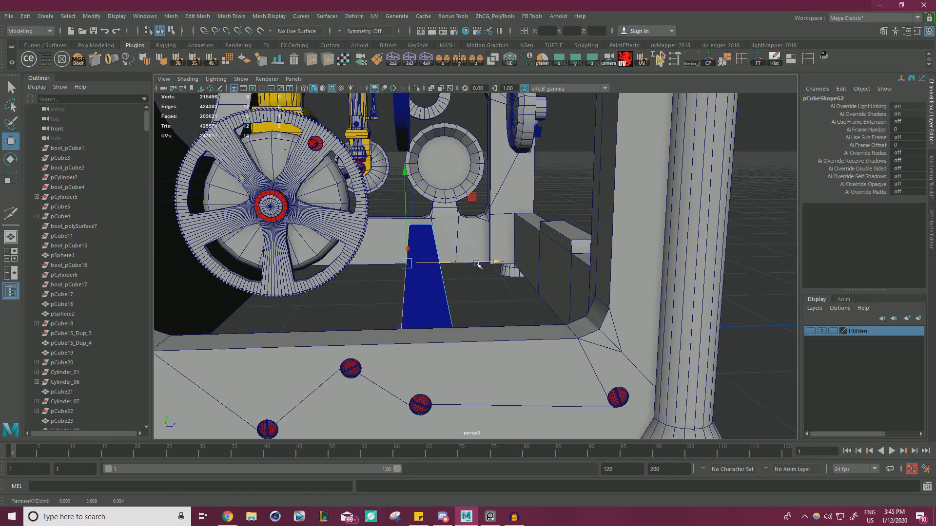
# Extrude the flat strip's top face and scale the new face inward to about 0.89 in length and width.
pyautogui.moveTo(411, 236); pyautogui.dragTo(455, 223, button='right')
pyautogui.click(497, 288)
pyautogui.click(428, 290)
pyautogui.keyDown('alt'); pyautogui.moveTo(470, 280); pyautogui.dragTo(438, 307); pyautogui.keyUp('alt')
pyautogui.keyDown('alt'); pyautogui.moveTo(437, 307); pyautogui.dragTo(488, 249, button='middle'); pyautogui.keyUp('alt')
pyautogui.keyDown('alt'); pyautogui.moveTo(518, 253); pyautogui.dragTo(538, 255, button='right'); pyautogui.keyUp('alt')
pyautogui.moveTo(475, 225); pyautogui.dragTo(476, 241, button='right')
pyautogui.click(460, 238)
pyautogui.moveTo(546, 250)
pyautogui.keyDown('alt'); pyautogui.mouseDown(button='right')
pyautogui.moveTo(490, 238)
pyautogui.moveTo(537, 257)
pyautogui.mouseUp(button='right'); pyautogui.keyUp('alt')
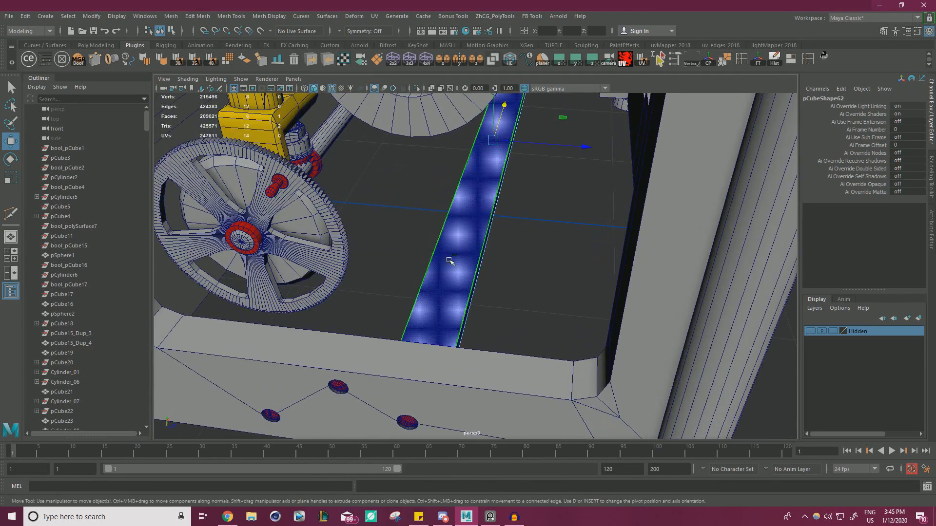
pyautogui.hotkey('ctrl', 'e')
pyautogui.press('r')
pyautogui.keyDown('alt'); pyautogui.moveTo(534, 188); pyautogui.dragTo(529, 213, button='middle'); pyautogui.keyUp('alt')
pyautogui.hotkey('alt', 'Tab')
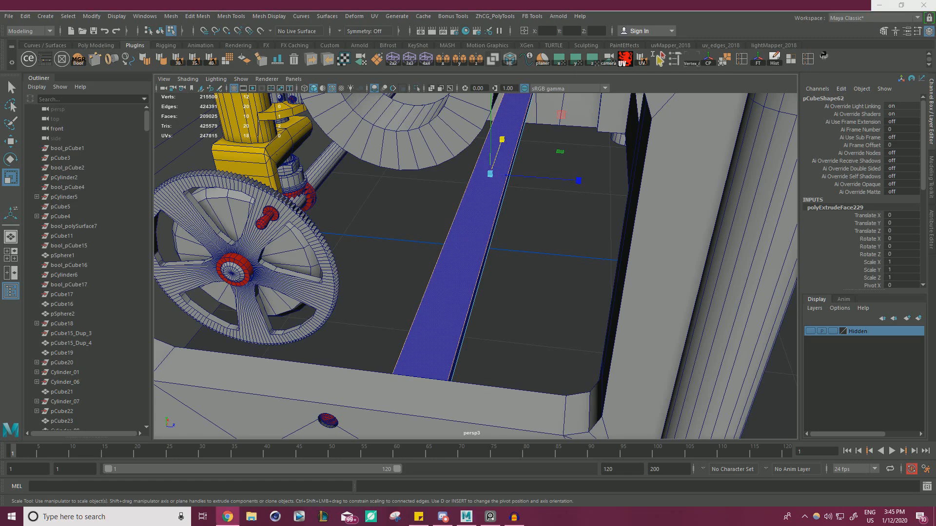
pyautogui.moveTo(559, 160); pyautogui.dragTo(554, 155)
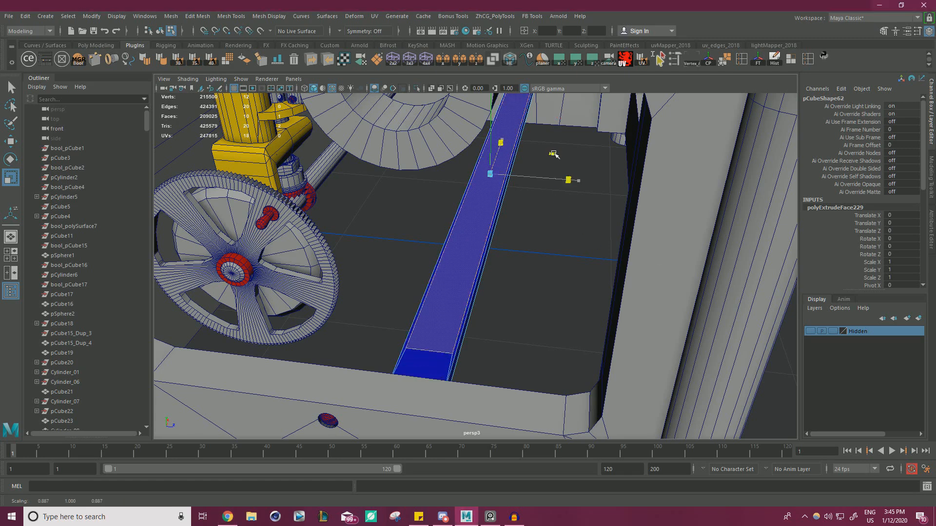
# Check the bar on the Sketchfab model, then narrow the inset face in Maya and shift it towards the toothed wheel.
pyautogui.hotkey('alt', 'Tab')
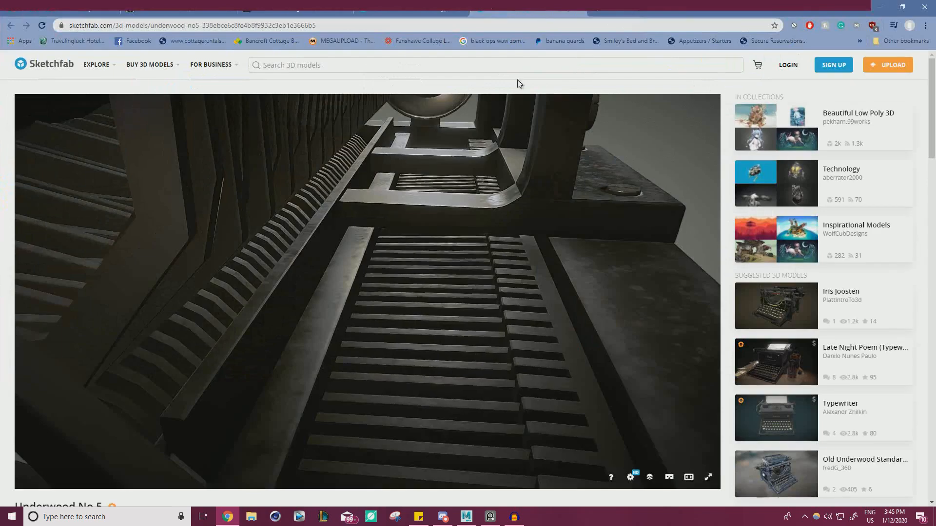
pyautogui.moveTo(431, 184)
pyautogui.mouseDown()
pyautogui.moveTo(316, 240)
pyautogui.moveTo(462, 269)
pyautogui.moveTo(377, 325)
pyautogui.moveTo(397, 341)
pyautogui.moveTo(327, 443)
pyautogui.mouseUp()
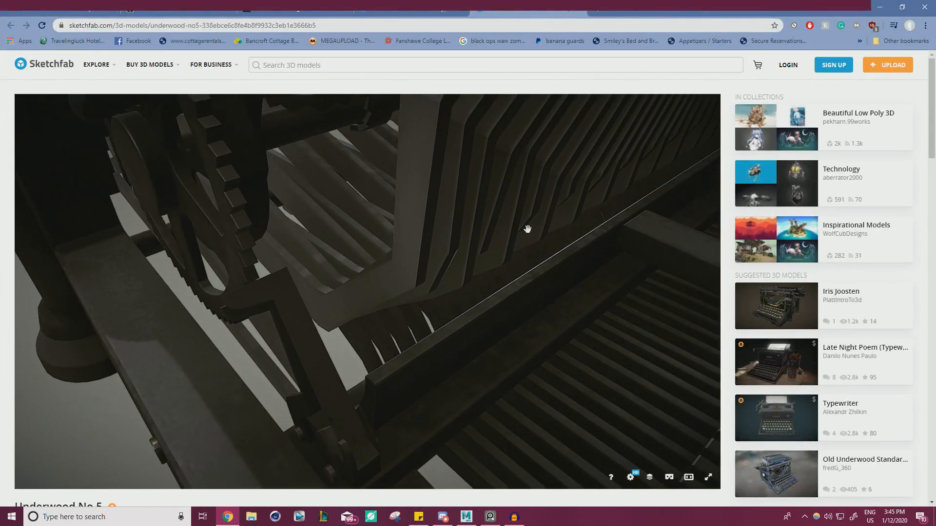
pyautogui.hotkey('alt', 'Tab')
pyautogui.keyDown('alt'); pyautogui.moveTo(531, 254); pyautogui.dragTo(539, 261); pyautogui.keyUp('alt')
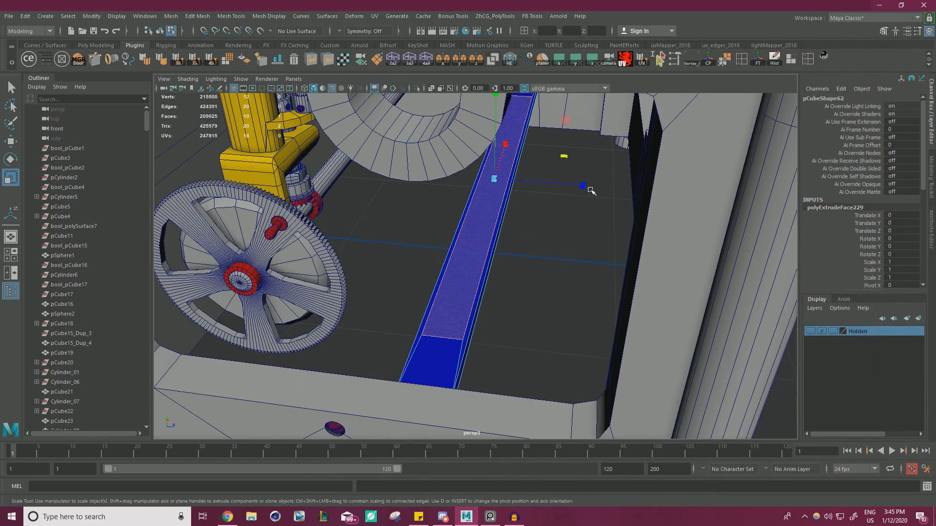
pyautogui.moveTo(584, 186); pyautogui.dragTo(576, 186)
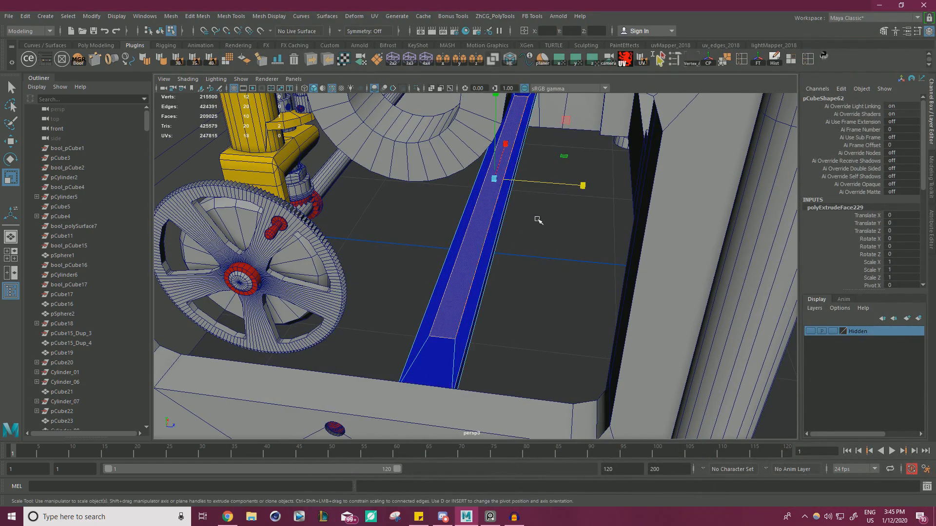
pyautogui.press('w')
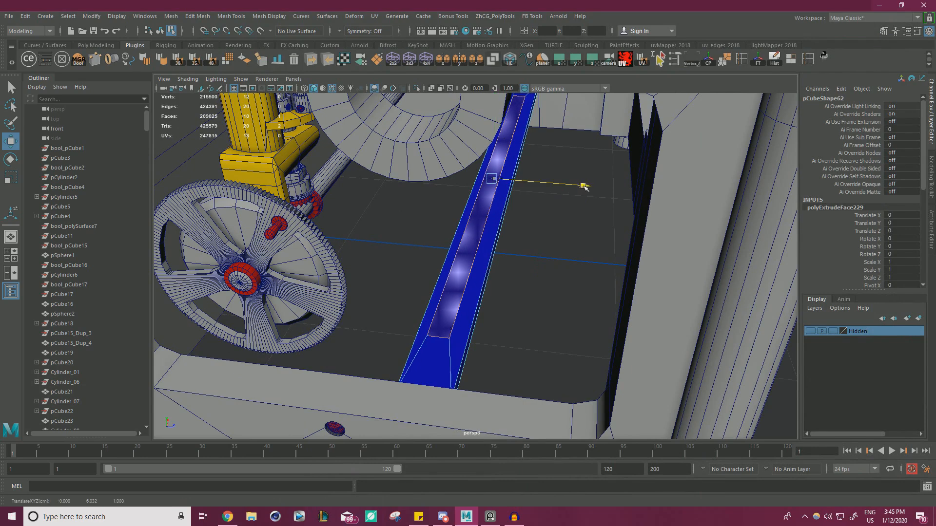
pyautogui.keyDown('alt'); pyautogui.moveTo(584, 186); pyautogui.dragTo(574, 212); pyautogui.keyUp('alt')
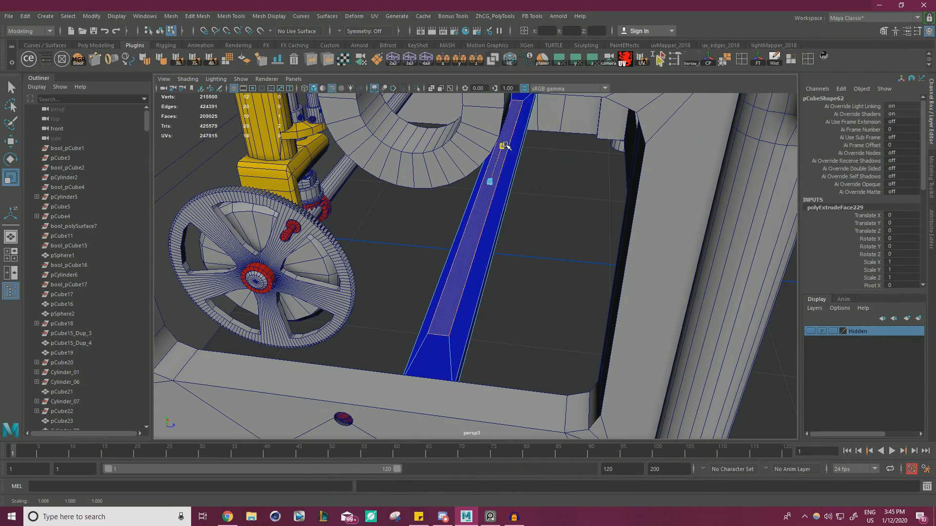
# Stretch the inset face lengthwise to the strip's ends and scale its width to about 0.81.
pyautogui.keyDown('alt'); pyautogui.moveTo(508, 140); pyautogui.dragTo(548, 175); pyautogui.keyUp('alt')
pyautogui.press('w')
pyautogui.keyDown('alt'); pyautogui.moveTo(404, 189); pyautogui.dragTo(562, 223, button='right'); pyautogui.keyUp('alt')
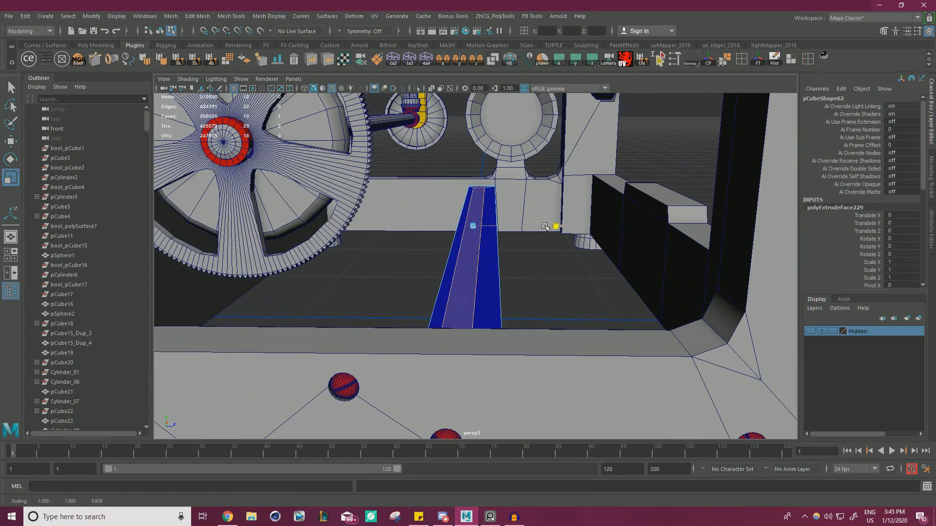
# Extrude the inset face upward into a raised rib and taper its top width to about 0.51.
pyautogui.press('w')
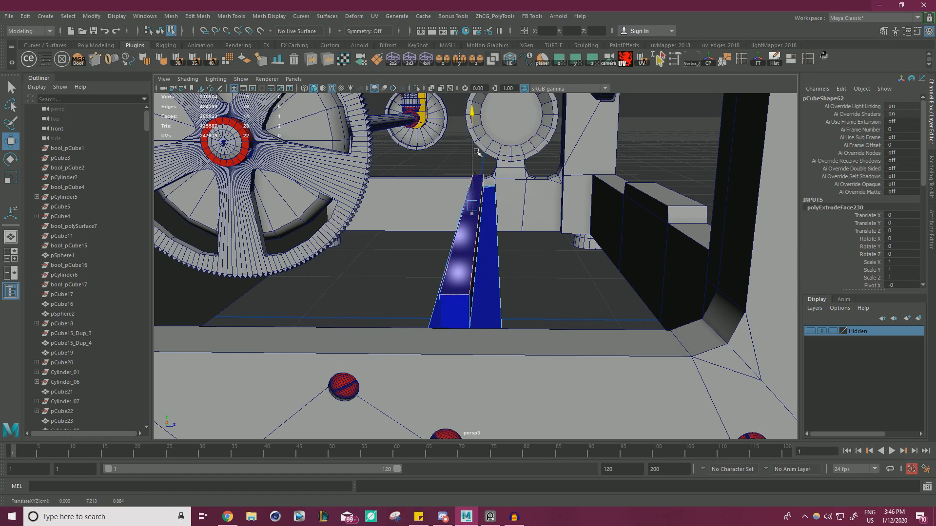
pyautogui.press('r')
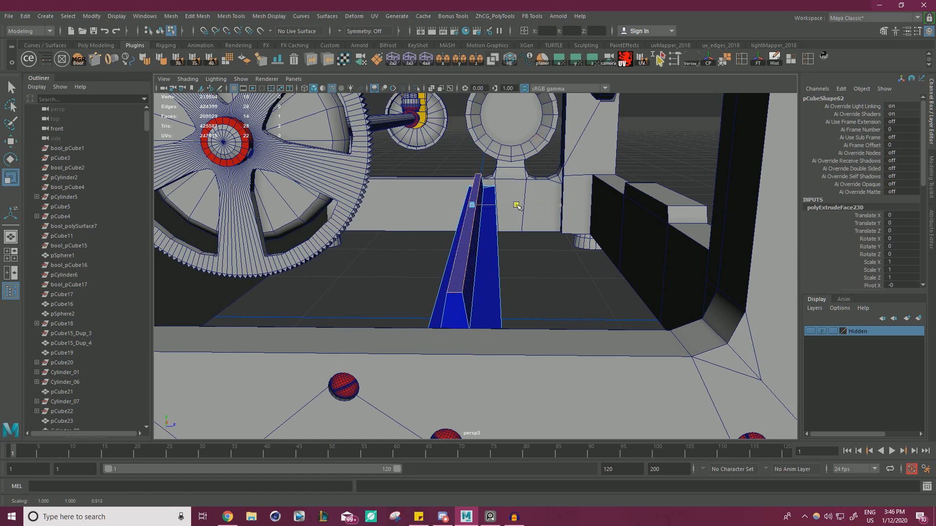
pyautogui.press('w')
# Insert an edge loop around the raised rib at about mid-height and scale its width to about 0.83.
pyautogui.keyDown('alt'); pyautogui.moveTo(493, 302); pyautogui.dragTo(497, 175, button='middle'); pyautogui.keyUp('alt')
pyautogui.keyDown('alt'); pyautogui.moveTo(498, 176); pyautogui.dragTo(489, 234); pyautogui.keyUp('alt')
pyautogui.keyDown('alt'); pyautogui.moveTo(489, 234); pyautogui.dragTo(552, 222, button='right'); pyautogui.keyUp('alt')
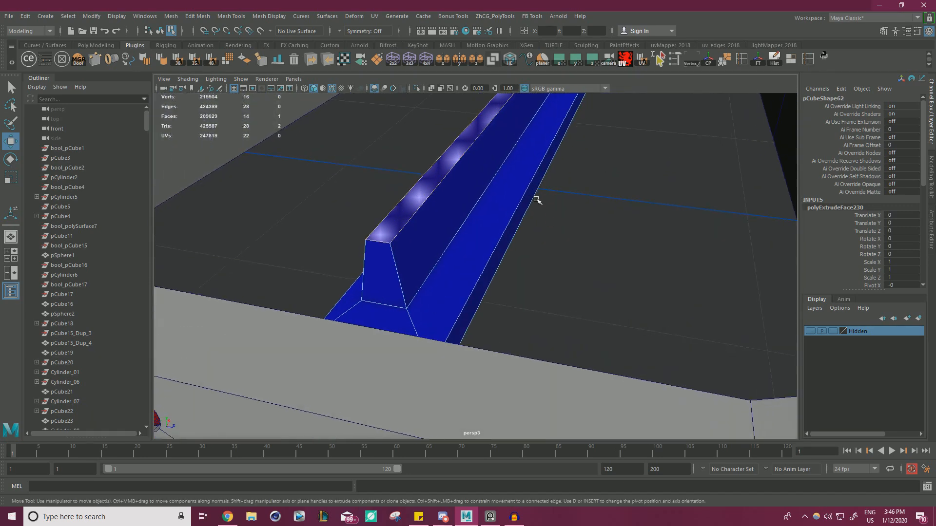
pyautogui.keyDown('alt'); pyautogui.moveTo(537, 200); pyautogui.dragTo(543, 196); pyautogui.keyUp('alt')
pyautogui.hotkey('ctrl', 'shift', 'x')
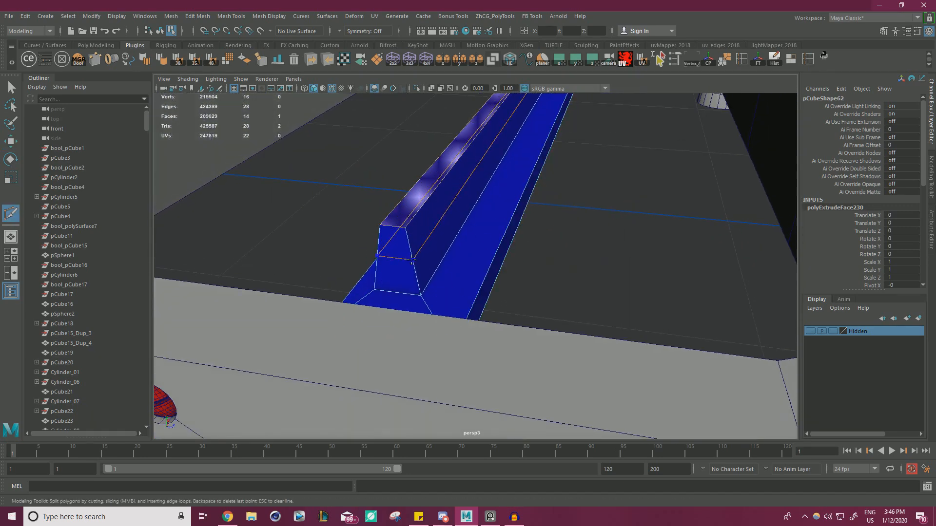
pyautogui.keyDown('ctrl'); pyautogui.click(412, 259); pyautogui.keyUp('ctrl')
pyautogui.press('r')
pyautogui.keyDown('alt'); pyautogui.moveTo(468, 223); pyautogui.dragTo(528, 236); pyautogui.keyUp('alt')
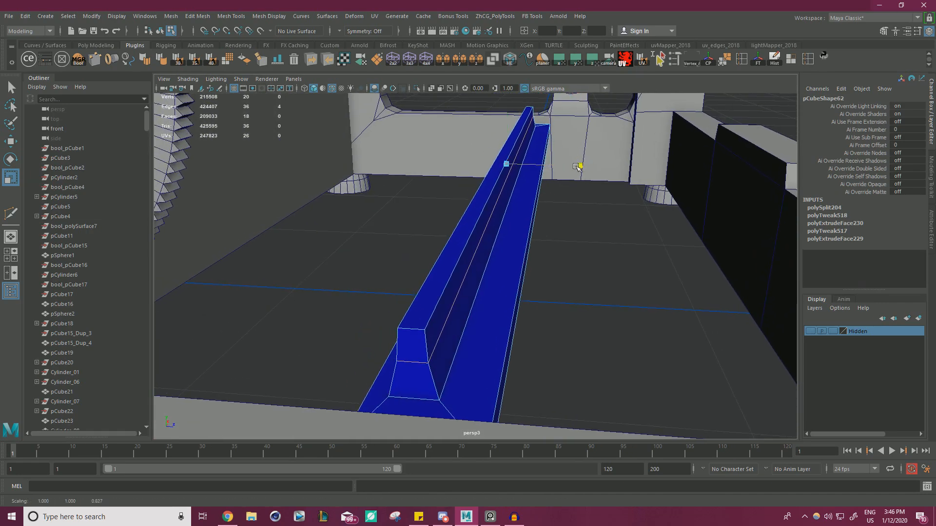
# Narrow the rib's upper section from the side facing away from the toothed wheel and lower the inserted edge loop.
pyautogui.moveTo(598, 166); pyautogui.dragTo(594, 166)
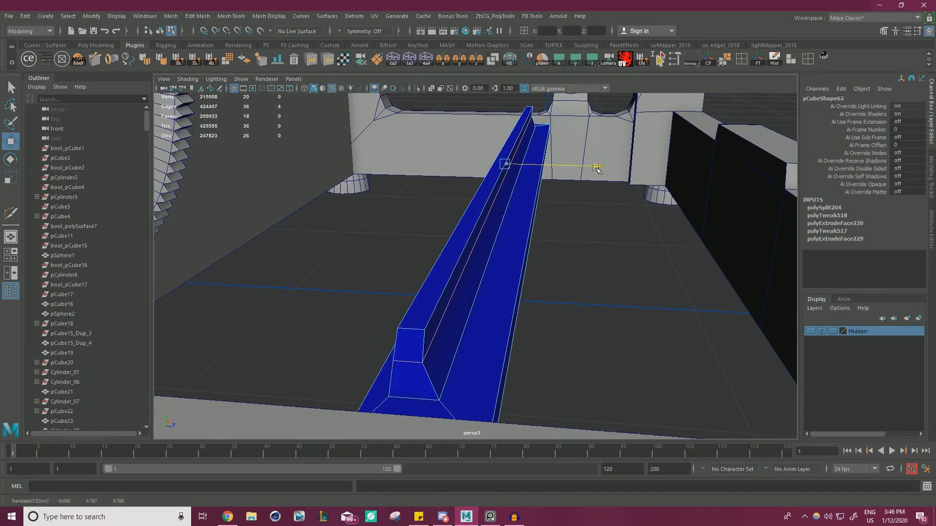
pyautogui.moveTo(468, 266); pyautogui.dragTo(459, 259, button='right')
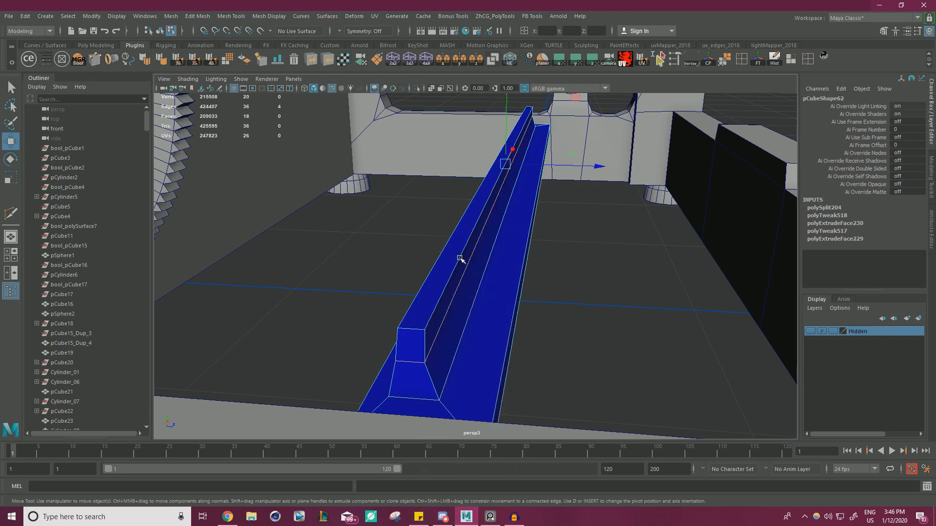
pyautogui.moveTo(594, 157); pyautogui.dragTo(591, 154)
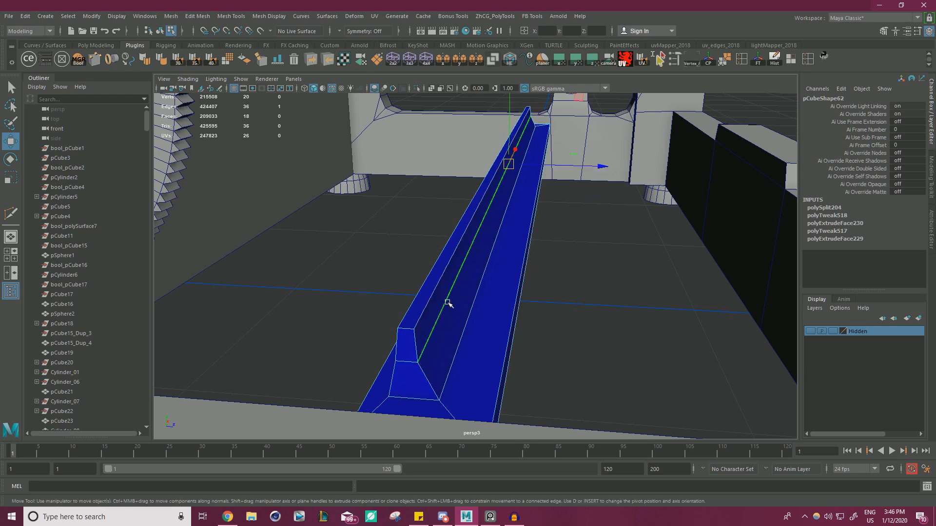
pyautogui.moveTo(496, 135); pyautogui.dragTo(504, 128, button='middle')
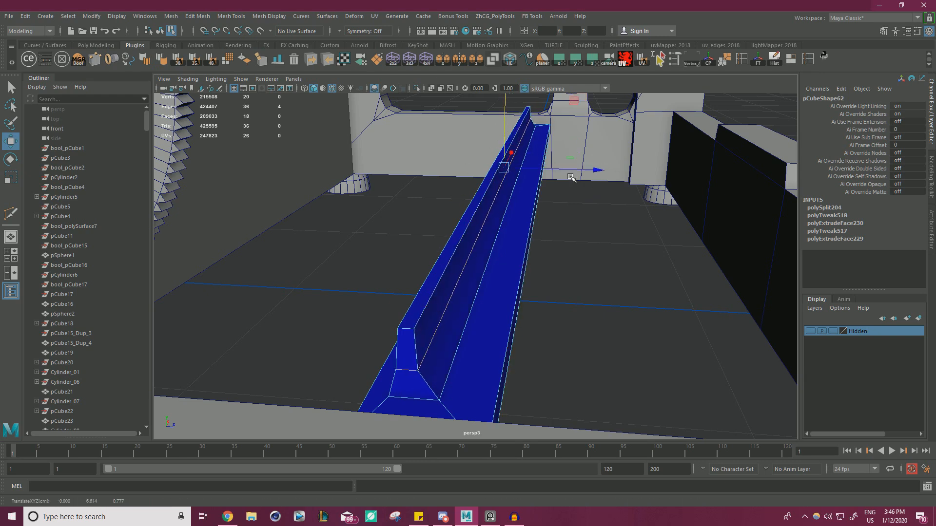
pyautogui.press('r')
pyautogui.press('w')
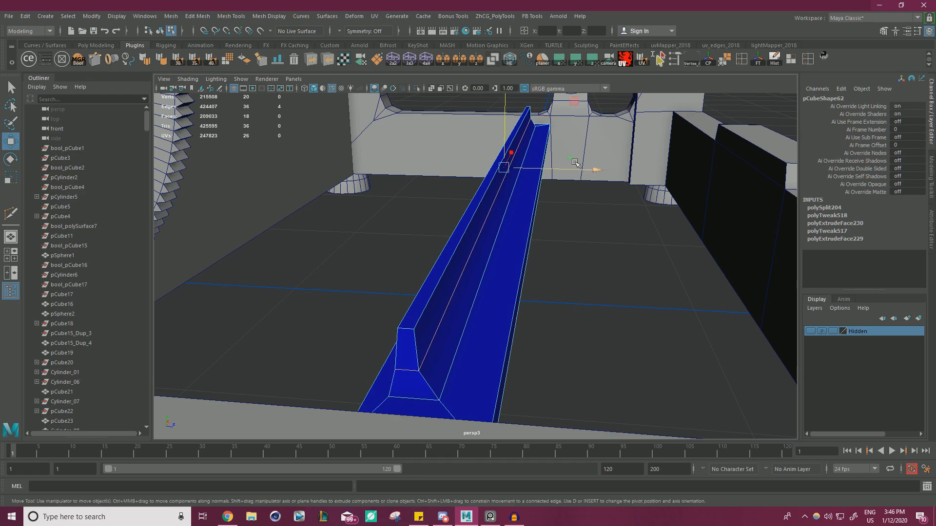
# Return to object mode and give the ribbed strip the grey ModIt colour in place of blue.
pyautogui.moveTo(470, 236); pyautogui.dragTo(517, 221, button='right')
pyautogui.click(576, 298)
pyautogui.keyDown('alt'); pyautogui.moveTo(577, 298); pyautogui.dragTo(472, 298, button='right'); pyautogui.keyUp('alt')
pyautogui.moveTo(472, 298)
pyautogui.keyDown('alt'); pyautogui.mouseDown()
pyautogui.moveTo(446, 301)
pyautogui.moveTo(471, 290)
pyautogui.mouseUp(); pyautogui.keyUp('alt')
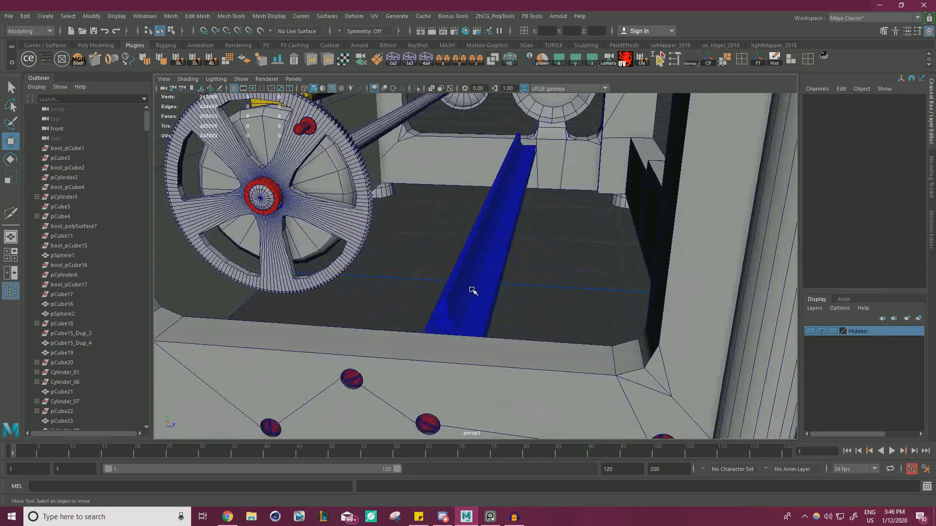
pyautogui.keyDown('alt'); pyautogui.moveTo(472, 291); pyautogui.dragTo(520, 263, button='right'); pyautogui.keyUp('alt')
pyautogui.click(545, 131)
pyautogui.click(498, 192)
pyautogui.click(548, 136)
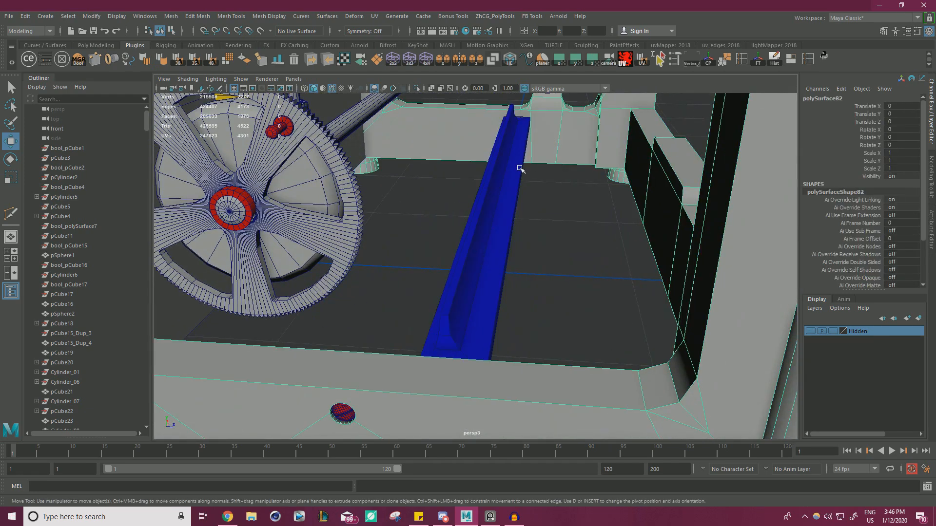
pyautogui.click(512, 169)
pyautogui.click(560, 313)
pyautogui.click(495, 273)
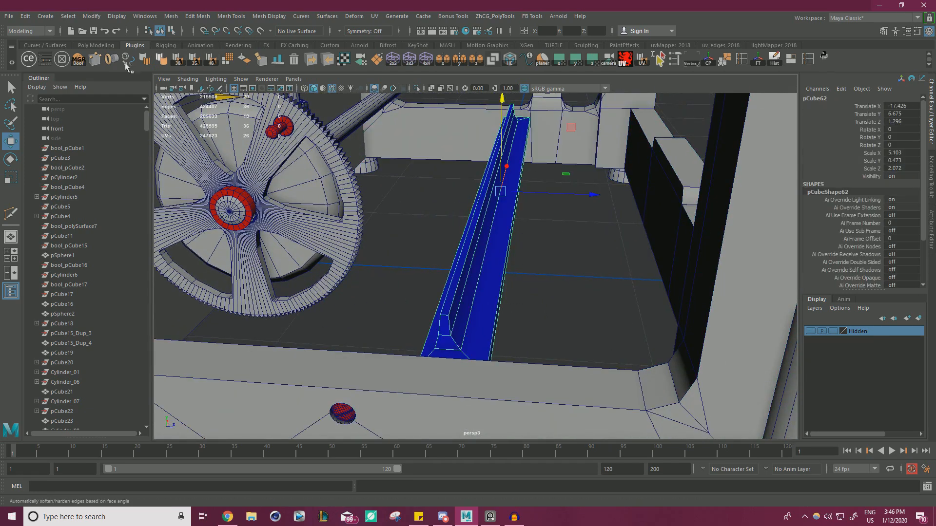
pyautogui.click(46, 59)
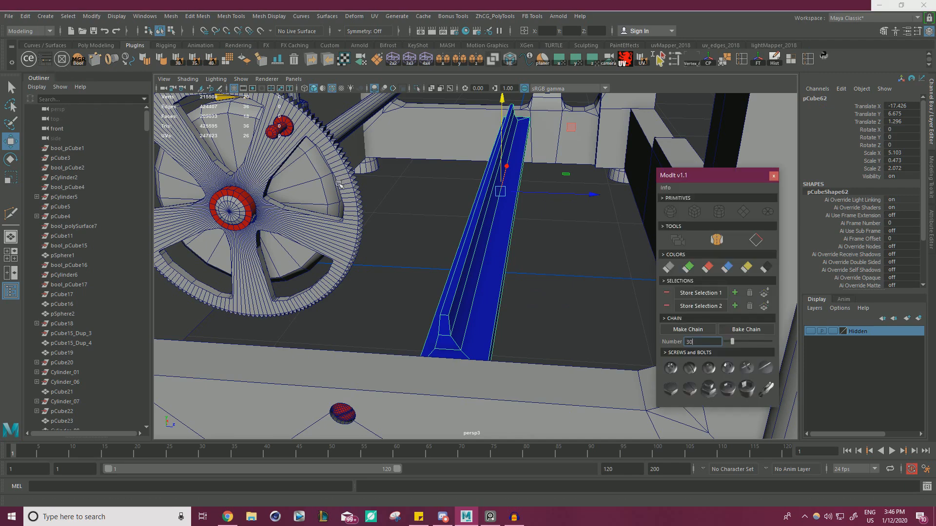
pyautogui.click(668, 270)
pyautogui.click(774, 176)
pyautogui.click(652, 240)
# Isolate the ribbed strip, delete the two end faces of its flat base, and show the full model again.
pyautogui.keyDown('alt'); pyautogui.moveTo(649, 242); pyautogui.dragTo(478, 278, button='right'); pyautogui.keyUp('alt')
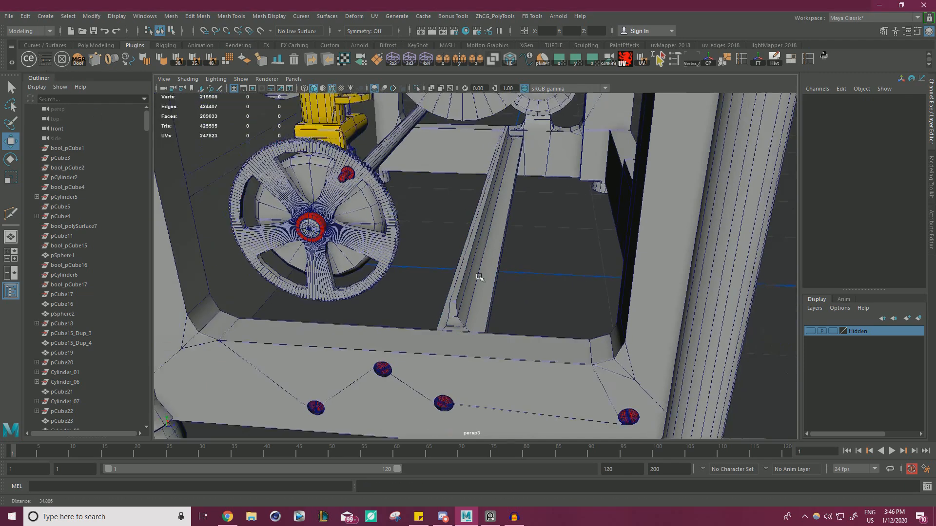
pyautogui.keyDown('alt'); pyautogui.moveTo(479, 278); pyautogui.dragTo(488, 311); pyautogui.keyUp('alt')
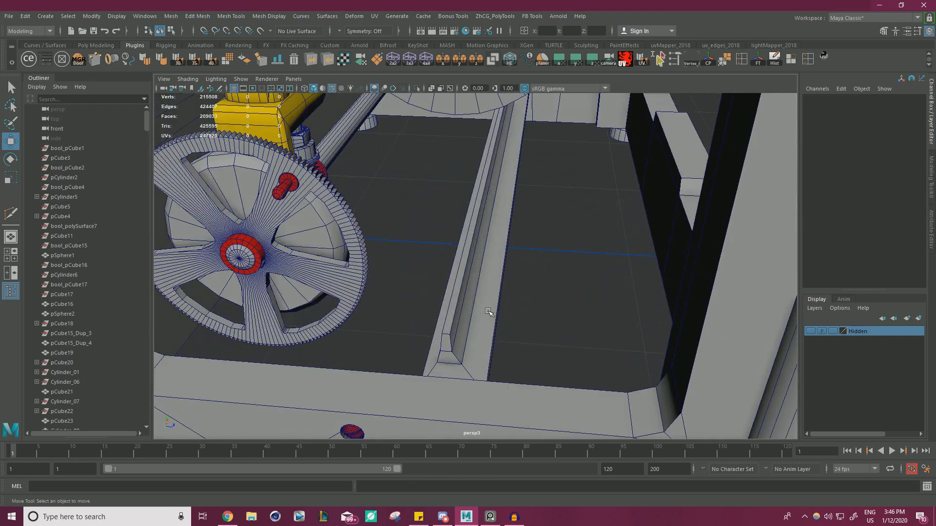
pyautogui.click(487, 311)
pyautogui.click(416, 90)
pyautogui.keyDown('alt'); pyautogui.moveTo(443, 272); pyautogui.dragTo(476, 226); pyautogui.keyUp('alt')
pyautogui.moveTo(479, 236); pyautogui.dragTo(480, 262, button='right')
pyautogui.click(486, 243)
pyautogui.keyDown('alt'); pyautogui.moveTo(485, 243); pyautogui.dragTo(621, 267); pyautogui.keyUp('alt')
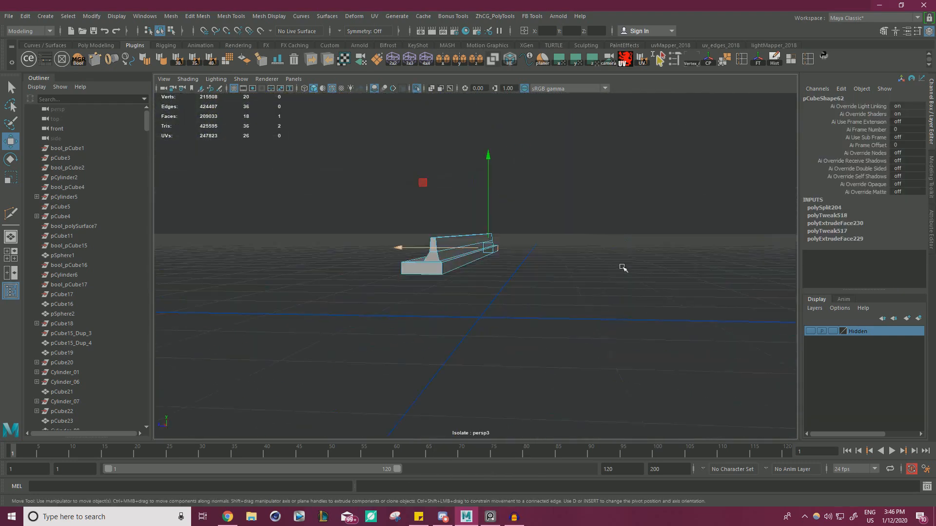
pyautogui.press('Delete')
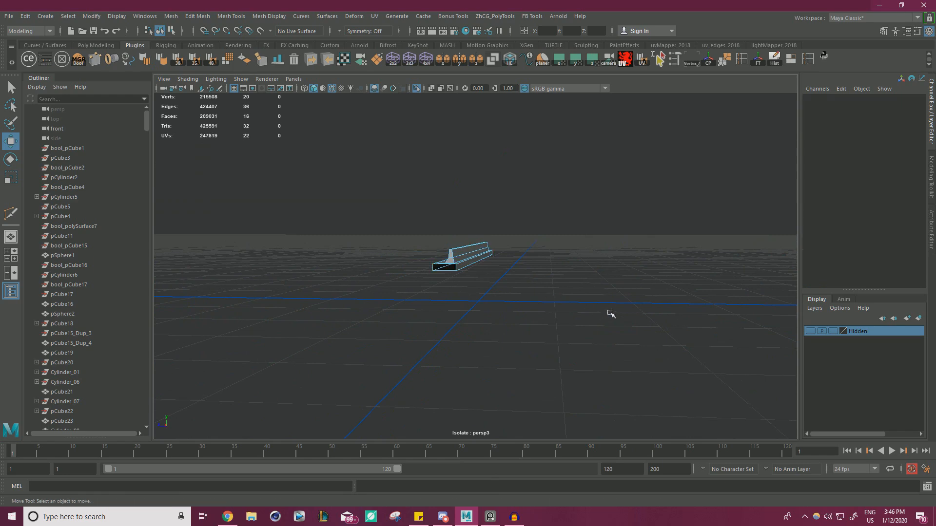
pyautogui.keyDown('alt'); pyautogui.moveTo(611, 313); pyautogui.dragTo(482, 279); pyautogui.keyUp('alt')
pyautogui.moveTo(470, 239); pyautogui.dragTo(443, 110, button='right')
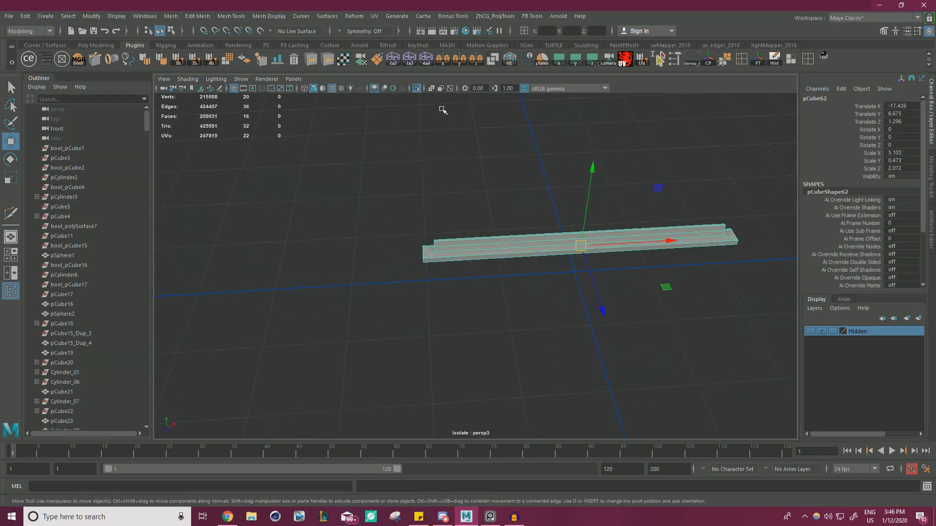
pyautogui.click(417, 89)
# Isolate the typewriter frame together with the ribbed strip.
pyautogui.scroll(-4, 439, 185)
pyautogui.keyDown('alt'); pyautogui.moveTo(441, 199); pyautogui.dragTo(520, 196); pyautogui.keyUp('alt')
pyautogui.click(471, 283)
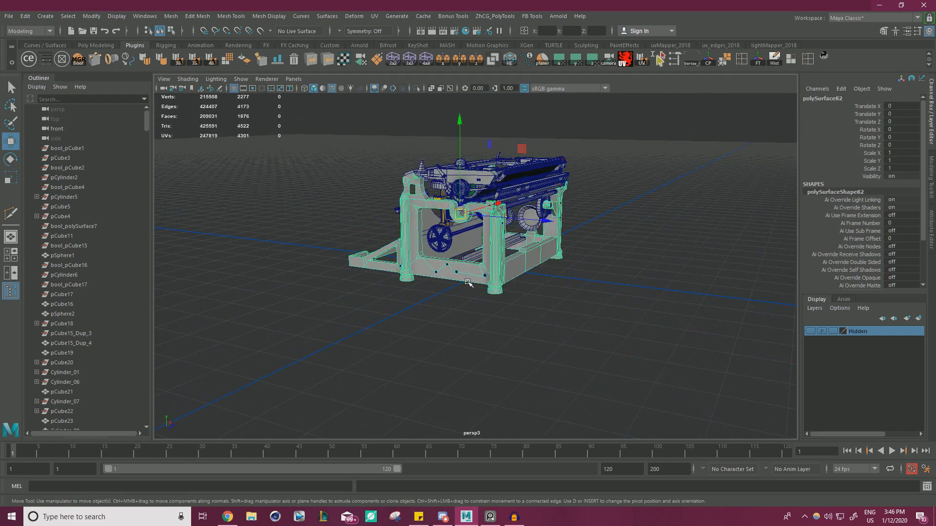
pyautogui.keyDown('alt'); pyautogui.moveTo(471, 283); pyautogui.dragTo(408, 312); pyautogui.keyUp('alt')
pyautogui.moveTo(352, 290); pyautogui.dragTo(640, 314)
pyautogui.hotkey('ctrl', 'z')
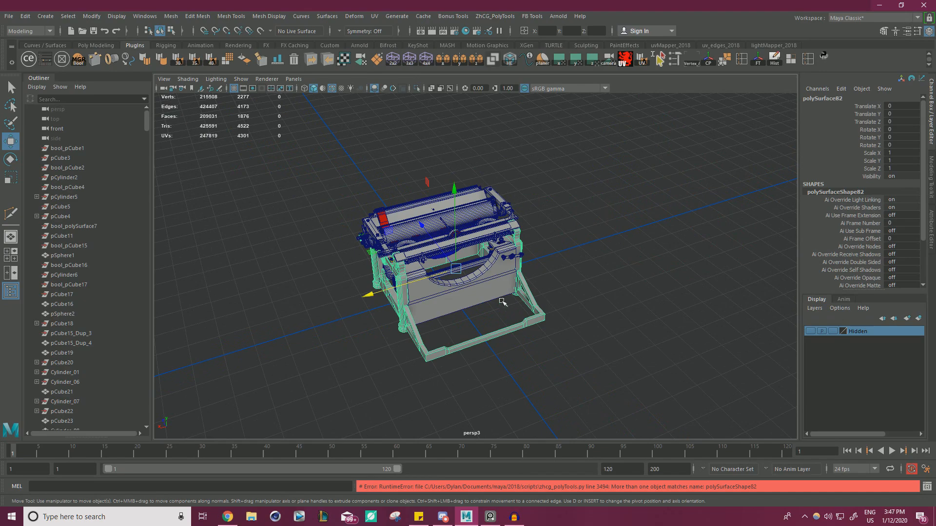
pyautogui.scroll(10, 502, 302)
pyautogui.click(390, 300)
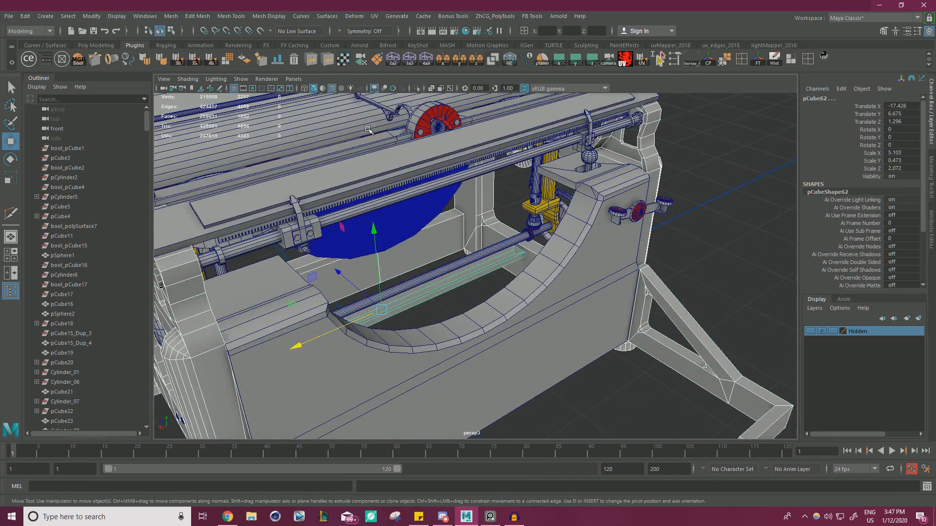
pyautogui.click(416, 88)
pyautogui.keyDown('alt'); pyautogui.moveTo(415, 89); pyautogui.dragTo(534, 273); pyautogui.keyUp('alt')
pyautogui.click(389, 207)
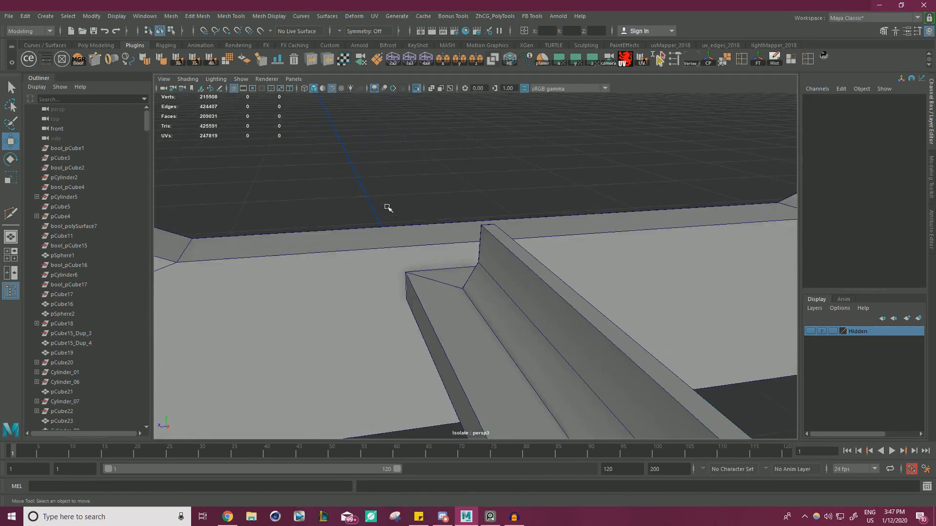
# Cut around the strip's end on the frame rail's inner face with Multi-Cut, connecting the outline to the rail's upper and lower corners.
pyautogui.click(369, 279)
pyautogui.hotkey('ctrl', 'shift', 'x')
pyautogui.keyDown('alt'); pyautogui.moveTo(395, 276); pyautogui.dragTo(454, 247); pyautogui.keyUp('alt')
pyautogui.keyDown('alt'); pyautogui.moveTo(454, 246); pyautogui.dragTo(434, 270, button='middle'); pyautogui.keyUp('alt')
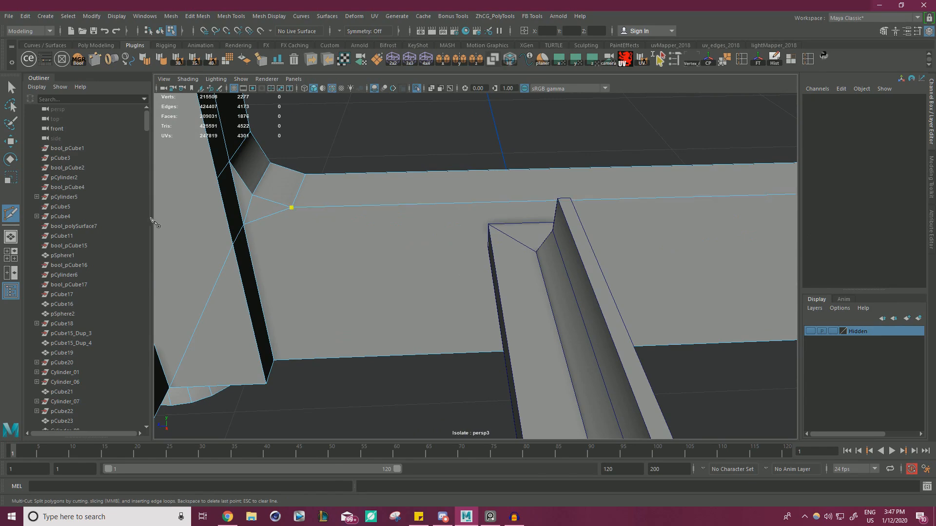
pyautogui.click(484, 222)
pyautogui.keyDown('alt'); pyautogui.moveTo(568, 250); pyautogui.dragTo(656, 217); pyautogui.keyUp('alt')
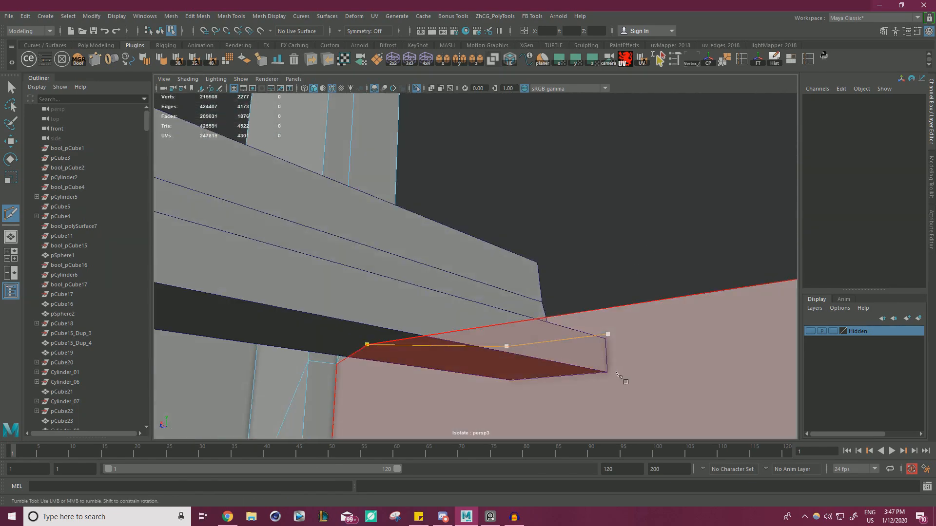
pyautogui.click(612, 376)
pyautogui.keyDown('alt'); pyautogui.moveTo(581, 384); pyautogui.dragTo(785, 273); pyautogui.keyUp('alt')
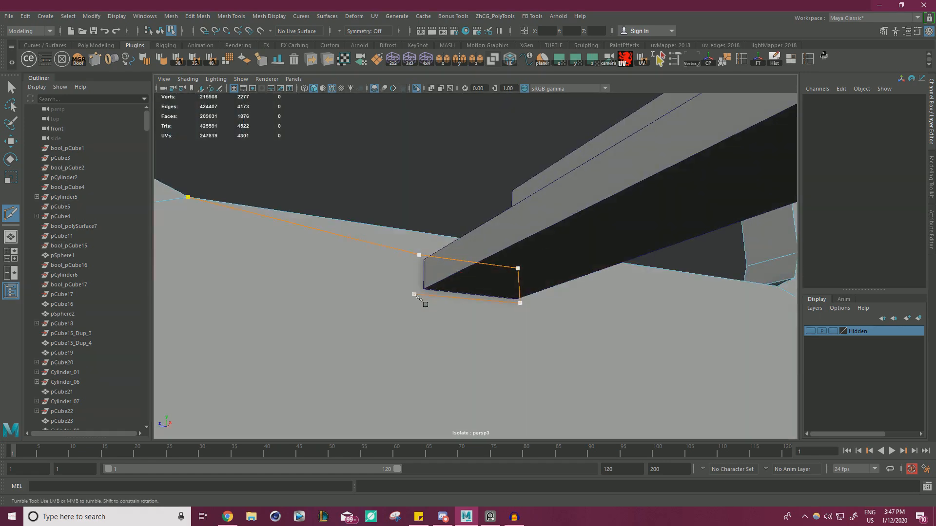
pyautogui.keyDown('alt'); pyautogui.moveTo(405, 303); pyautogui.dragTo(332, 363, button='middle'); pyautogui.keyUp('alt')
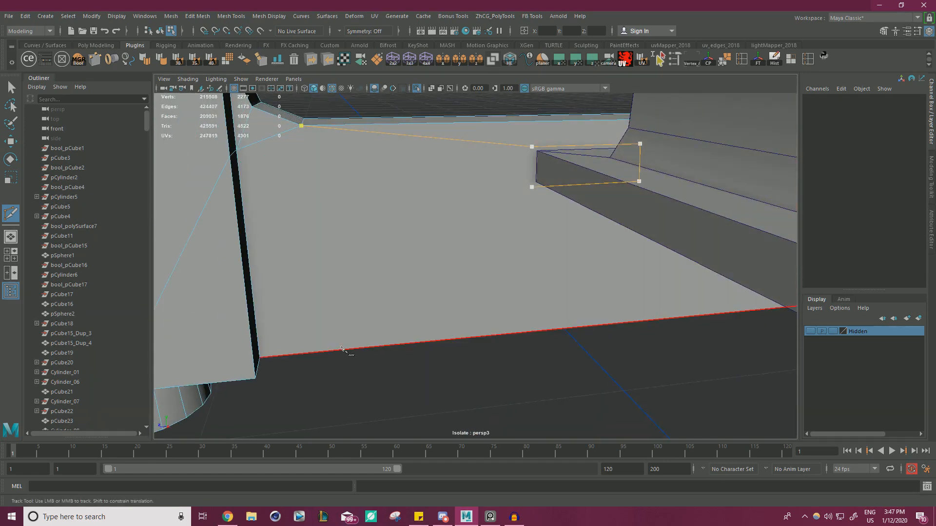
pyautogui.click(261, 359)
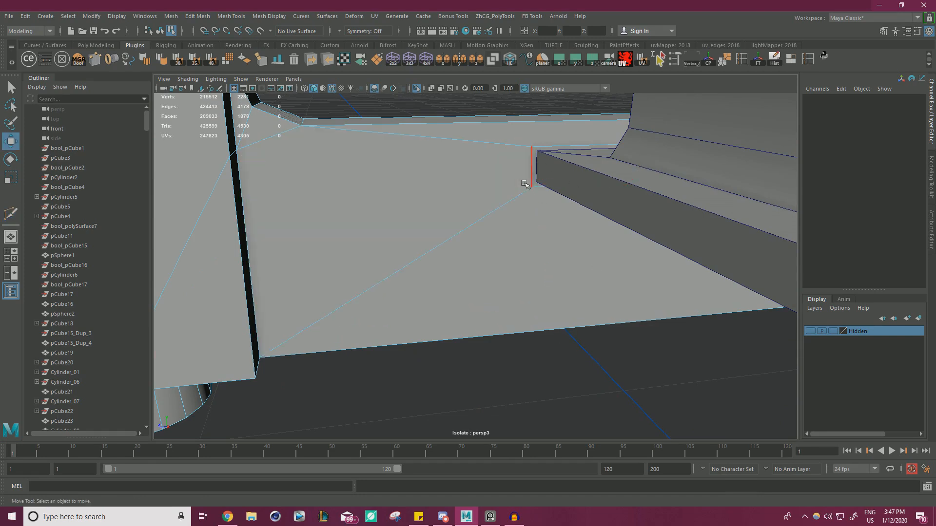
# Delete the small rail face enclosed by the cut behind the strip's end.
pyautogui.moveTo(474, 145); pyautogui.dragTo(475, 170, button='right')
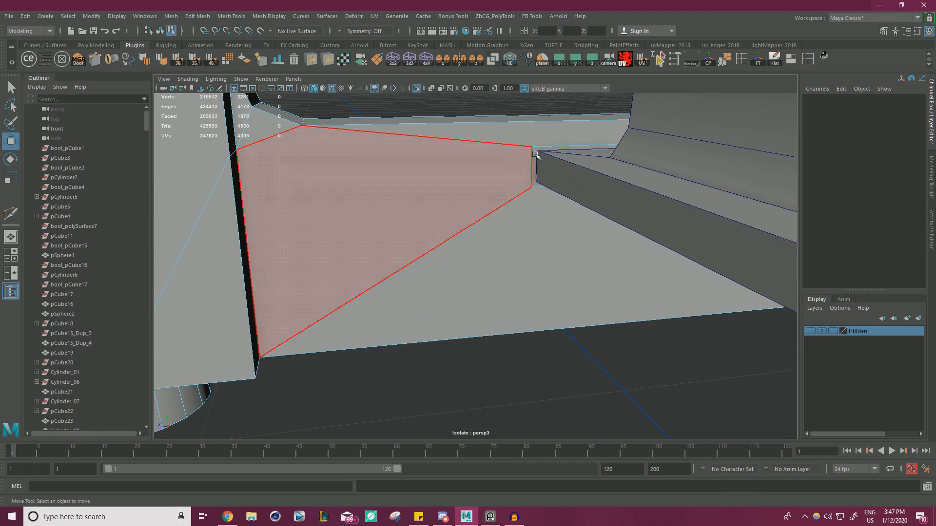
pyautogui.click(538, 153)
pyautogui.press('Delete')
pyautogui.keyDown('alt'); pyautogui.moveTo(461, 166); pyautogui.dragTo(455, 206); pyautogui.keyUp('alt')
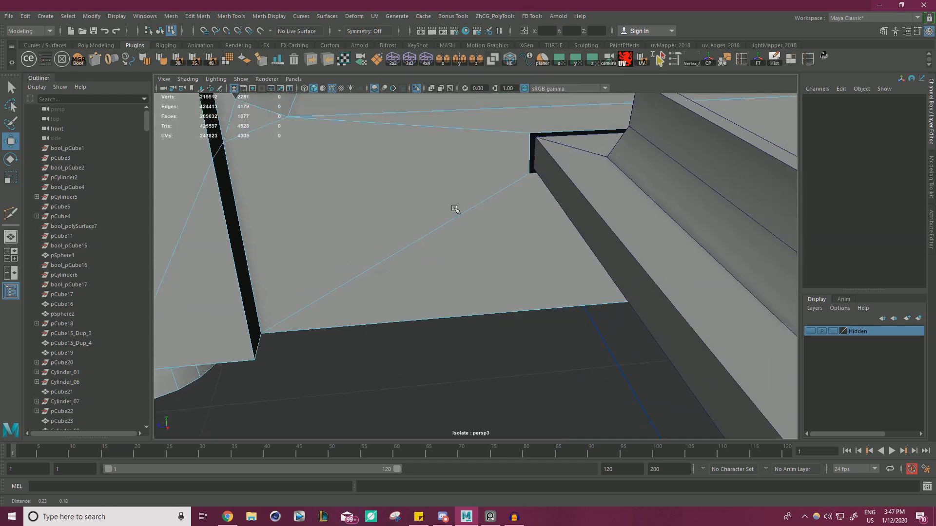
# Snap the corner vertices of the rail's opening onto the matching corners of the strip's open end.
pyautogui.keyDown('alt'); pyautogui.moveTo(455, 207); pyautogui.dragTo(394, 251, button='middle'); pyautogui.keyUp('alt')
pyautogui.scroll(2, 405, 234)
pyautogui.moveTo(432, 164); pyautogui.dragTo(424, 160, button='right')
pyautogui.click(472, 164)
pyautogui.press('v')
pyautogui.moveTo(473, 163); pyautogui.dragTo(478, 167)
pyautogui.click(470, 212)
pyautogui.moveTo(471, 213); pyautogui.dragTo(473, 210)
pyautogui.keyDown('alt'); pyautogui.moveTo(561, 215); pyautogui.dragTo(533, 218); pyautogui.keyUp('alt')
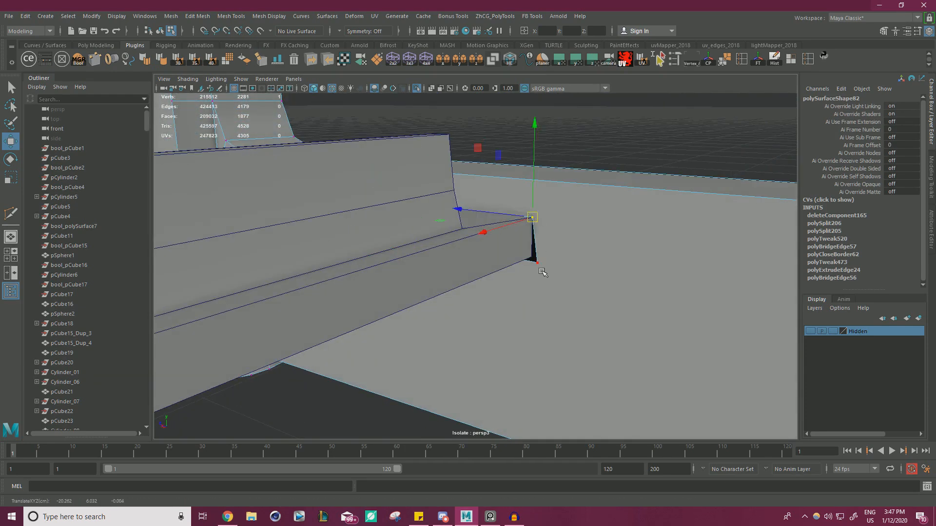
pyautogui.click(537, 264)
pyautogui.press('v')
pyautogui.moveTo(538, 263); pyautogui.dragTo(532, 258)
# Collapse the short edges between the two parallel cuts across the outside of the rail at the strip's other end.
pyautogui.keyDown('alt'); pyautogui.moveTo(595, 264); pyautogui.dragTo(258, 224, button='right'); pyautogui.keyUp('alt')
pyautogui.keyDown('alt'); pyautogui.moveTo(259, 225); pyautogui.dragTo(234, 234); pyautogui.keyUp('alt')
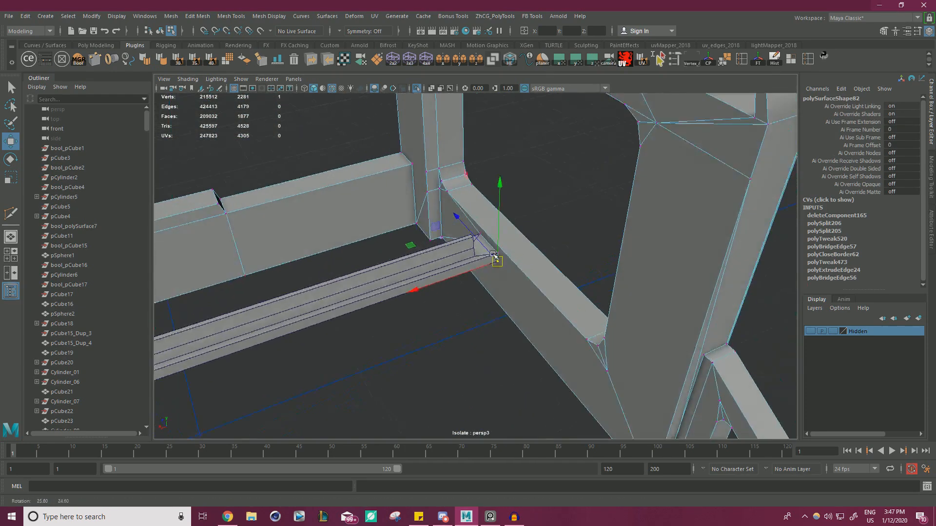
pyautogui.keyDown('alt'); pyautogui.moveTo(312, 239); pyautogui.dragTo(531, 230, button='middle'); pyautogui.keyUp('alt')
pyautogui.keyDown('alt'); pyautogui.moveTo(531, 231); pyautogui.dragTo(439, 244); pyautogui.keyUp('alt')
pyautogui.keyDown('alt'); pyautogui.moveTo(439, 244); pyautogui.dragTo(622, 235, button='middle'); pyautogui.keyUp('alt')
pyautogui.keyDown('alt'); pyautogui.moveTo(623, 235); pyautogui.dragTo(468, 254); pyautogui.keyUp('alt')
pyautogui.keyDown('alt'); pyautogui.moveTo(468, 254); pyautogui.dragTo(653, 282, button='right'); pyautogui.keyUp('alt')
pyautogui.keyDown('alt'); pyautogui.moveTo(654, 283); pyautogui.dragTo(444, 239); pyautogui.keyUp('alt')
pyautogui.moveTo(444, 236); pyautogui.dragTo(460, 219, button='right')
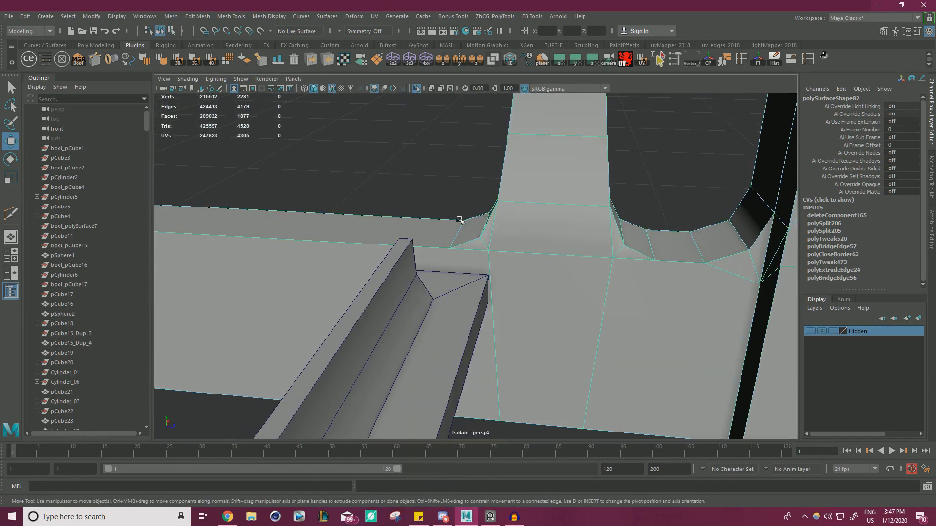
pyautogui.click(462, 205)
pyautogui.click(569, 326)
pyautogui.keyDown('alt'); pyautogui.moveTo(570, 326); pyautogui.dragTo(504, 188); pyautogui.keyUp('alt')
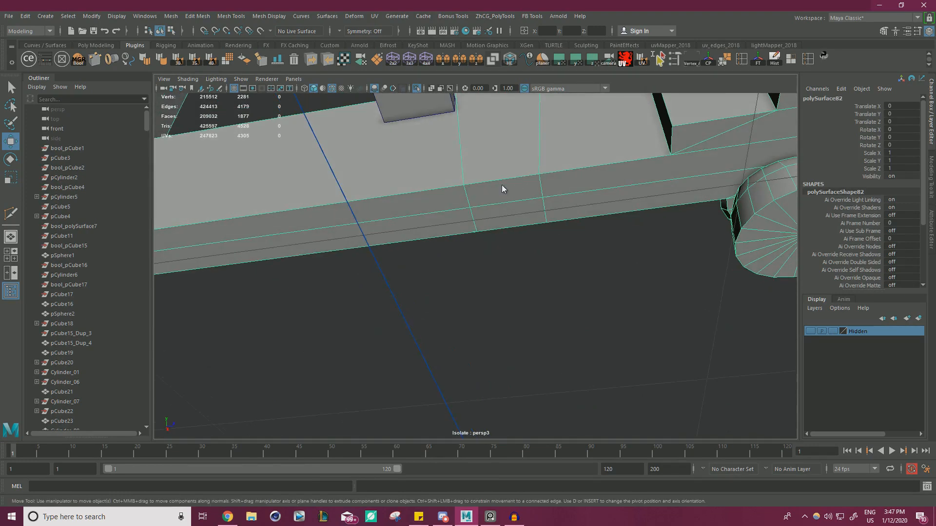
pyautogui.moveTo(502, 188); pyautogui.dragTo(501, 163, button='right')
pyautogui.click(489, 186)
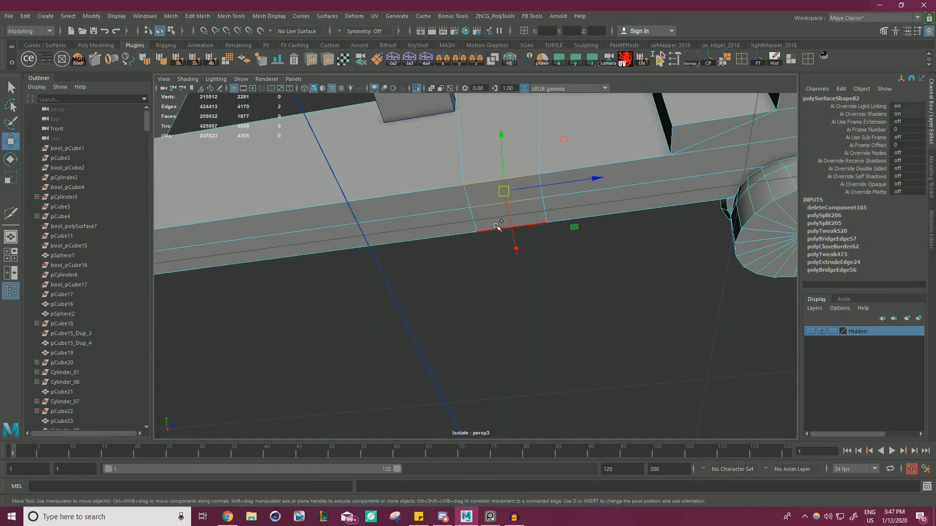
pyautogui.keyDown('shift'); pyautogui.moveTo(577, 255); pyautogui.dragTo(618, 239, button='right'); pyautogui.keyUp('shift')
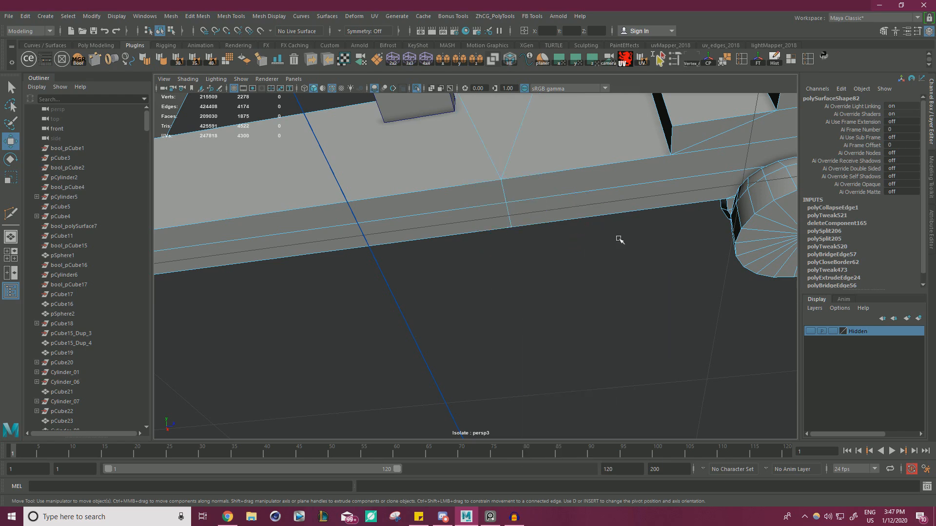
# Reposition the remaining edge that crosses the outside of the frame rail near its foot, using the move manipulator.
pyautogui.keyDown('alt'); pyautogui.moveTo(618, 239); pyautogui.dragTo(502, 222); pyautogui.keyUp('alt')
pyautogui.click(500, 227)
pyautogui.keyDown('shift'); pyautogui.click(499, 241); pyautogui.keyUp('shift')
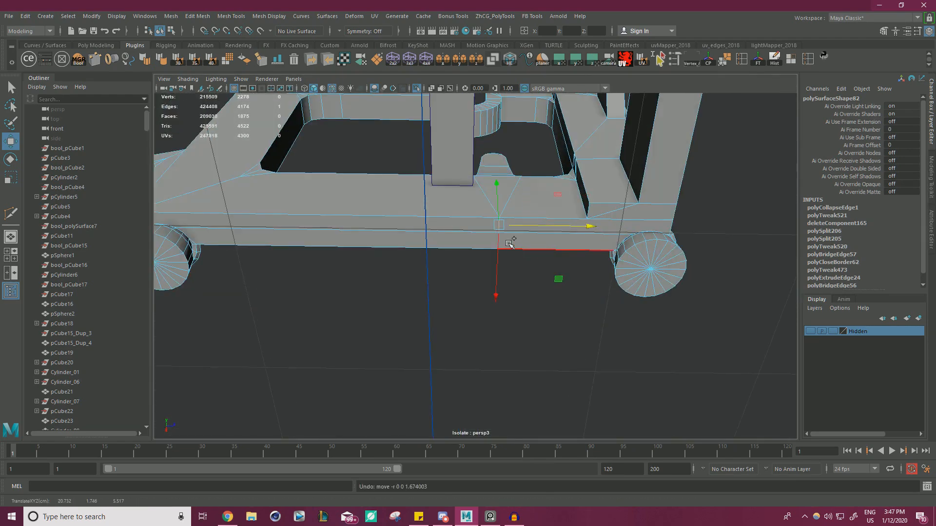
pyautogui.keyDown('alt'); pyautogui.moveTo(510, 265); pyautogui.dragTo(609, 273, button='right'); pyautogui.keyUp('alt')
pyautogui.click(543, 245)
pyautogui.click(520, 211)
pyautogui.keyDown('alt'); pyautogui.moveTo(526, 212); pyautogui.dragTo(748, 278, button='right'); pyautogui.keyUp('alt')
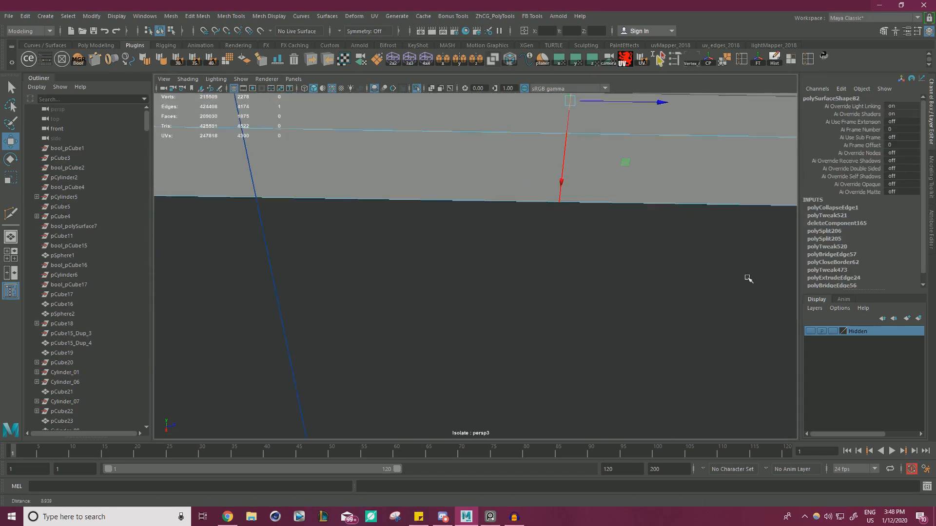
pyautogui.keyDown('shift'); pyautogui.click(565, 198); pyautogui.keyUp('shift')
pyautogui.click(565, 187)
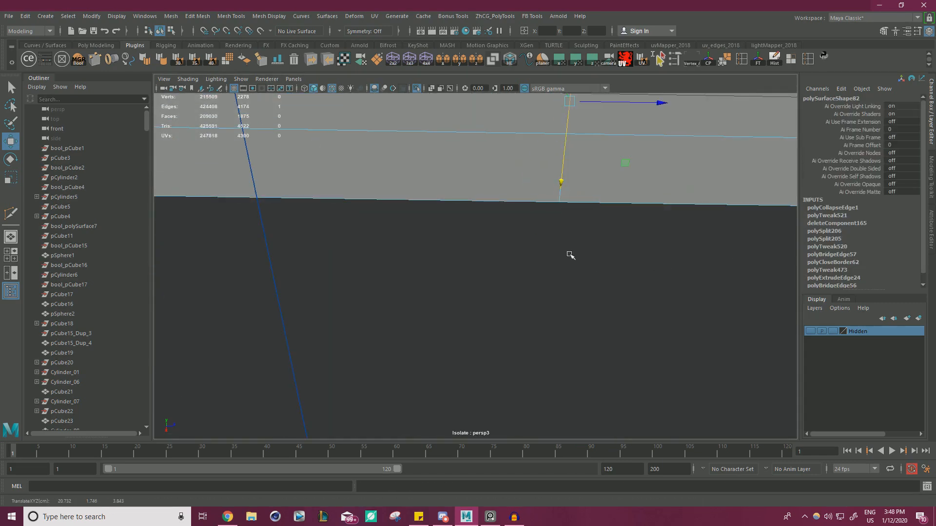
pyautogui.click(569, 255)
pyautogui.click(562, 187)
pyautogui.keyDown('alt'); pyautogui.moveTo(600, 180); pyautogui.dragTo(533, 172, button='right'); pyautogui.keyUp('alt')
pyautogui.keyDown('alt'); pyautogui.moveTo(533, 172); pyautogui.dragTo(516, 224, button='middle'); pyautogui.keyUp('alt')
pyautogui.moveTo(609, 234); pyautogui.dragTo(702, 236)
pyautogui.keyDown('alt'); pyautogui.moveTo(644, 222); pyautogui.dragTo(518, 210, button='right'); pyautogui.keyUp('alt')
# Cut around the ribbed strip's other end on the rail's inner face with Multi-Cut, connecting the outline to the existing vertices above it.
pyautogui.keyDown('alt'); pyautogui.moveTo(518, 209); pyautogui.dragTo(462, 280); pyautogui.keyUp('alt')
pyautogui.moveTo(434, 209); pyautogui.dragTo(480, 194, button='right')
pyautogui.click(416, 381)
pyautogui.click(423, 270)
pyautogui.keyDown('alt'); pyautogui.moveTo(424, 267); pyautogui.dragTo(495, 240); pyautogui.keyUp('alt')
pyautogui.keyDown('alt'); pyautogui.moveTo(494, 241); pyautogui.dragTo(551, 243, button='right'); pyautogui.keyUp('alt')
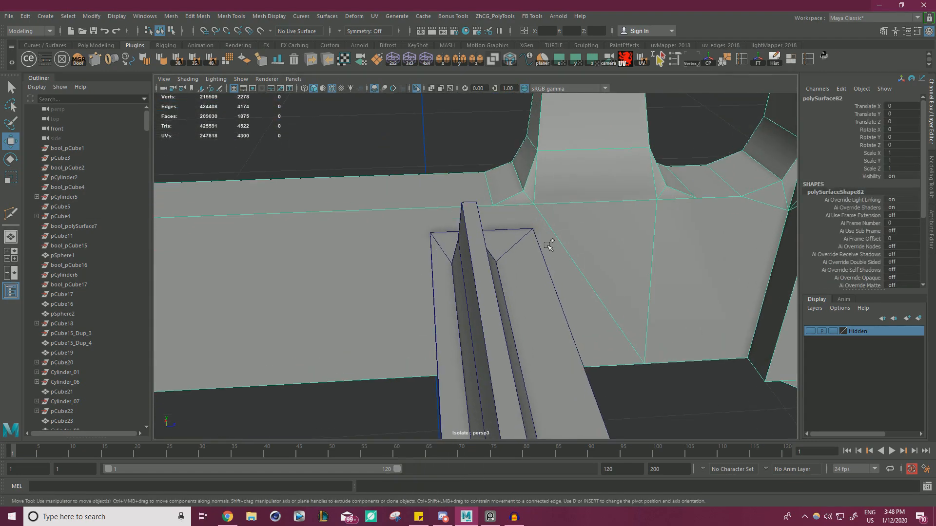
pyautogui.hotkey('ctrl', 'shift', 'x')
pyautogui.keyDown('alt'); pyautogui.moveTo(580, 218); pyautogui.dragTo(502, 236); pyautogui.keyUp('alt')
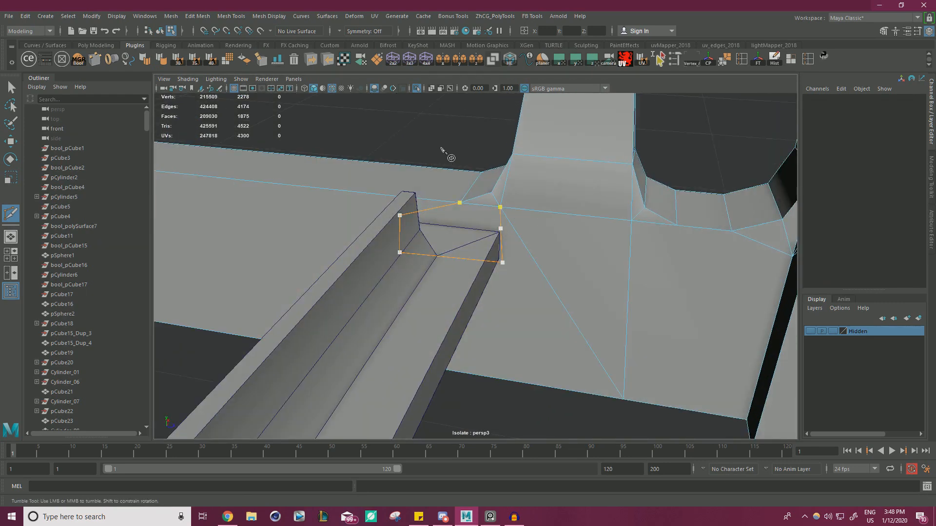
pyautogui.keyDown('alt'); pyautogui.moveTo(460, 218); pyautogui.dragTo(397, 234); pyautogui.keyUp('alt')
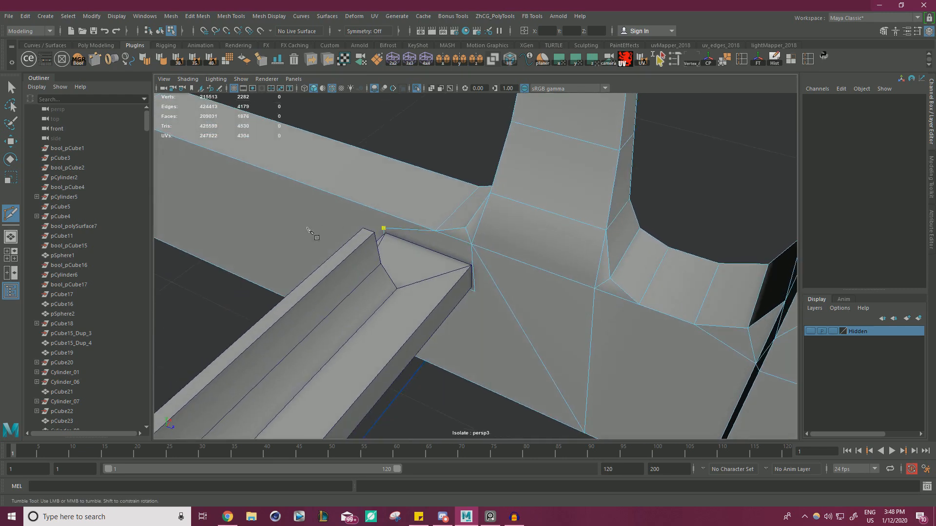
pyautogui.rightClick(460, 134)
pyautogui.press('w')
# Delete the small rail face enclosed by the new cut behind the strip's end.
pyautogui.moveTo(452, 131); pyautogui.dragTo(454, 161, button='right')
pyautogui.click(428, 255)
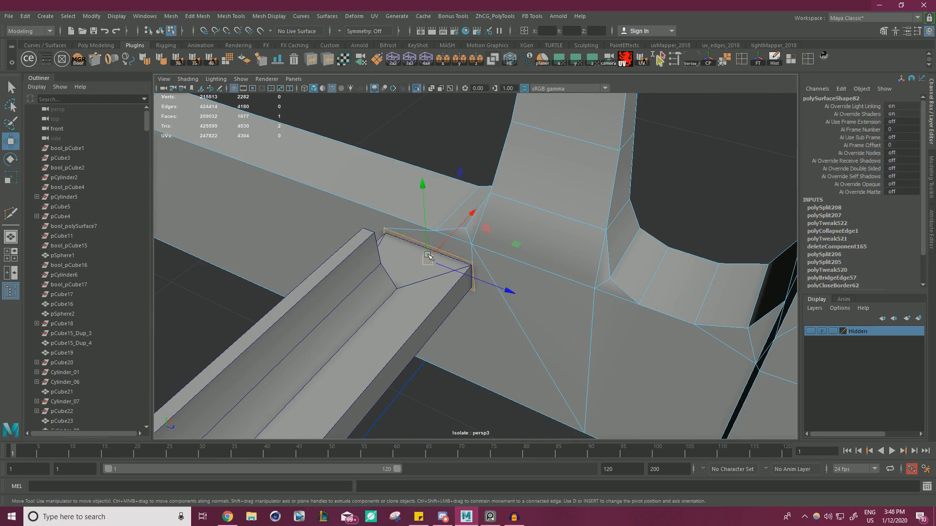
pyautogui.press('Delete')
# Snap the rail opening's corner vertices onto the matching corners of the strip's end.
pyautogui.rightClick(388, 213)
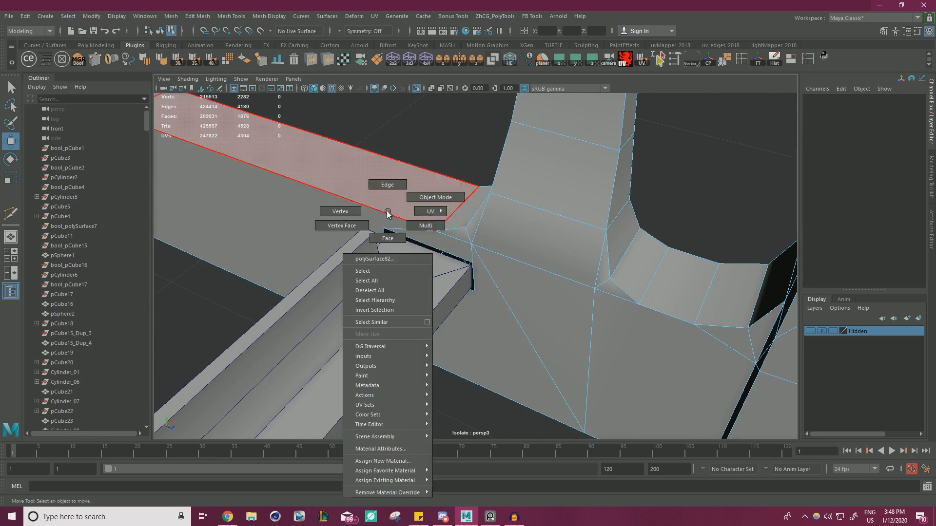
pyautogui.click(320, 211)
pyautogui.moveTo(380, 220)
pyautogui.keyDown('alt'); pyautogui.mouseDown()
pyautogui.moveTo(497, 234)
pyautogui.moveTo(454, 255)
pyautogui.moveTo(455, 314)
pyautogui.moveTo(480, 267)
pyautogui.mouseUp(); pyautogui.keyUp('alt')
pyautogui.click(463, 267)
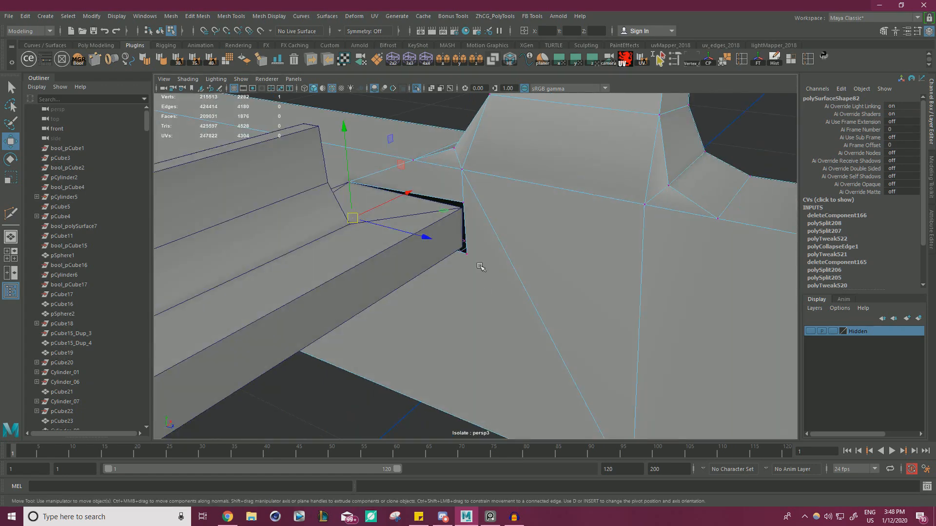
pyautogui.moveTo(468, 215); pyautogui.dragTo(468, 252)
pyautogui.keyDown('alt'); pyautogui.moveTo(467, 252); pyautogui.dragTo(405, 245, button='right'); pyautogui.keyUp('alt')
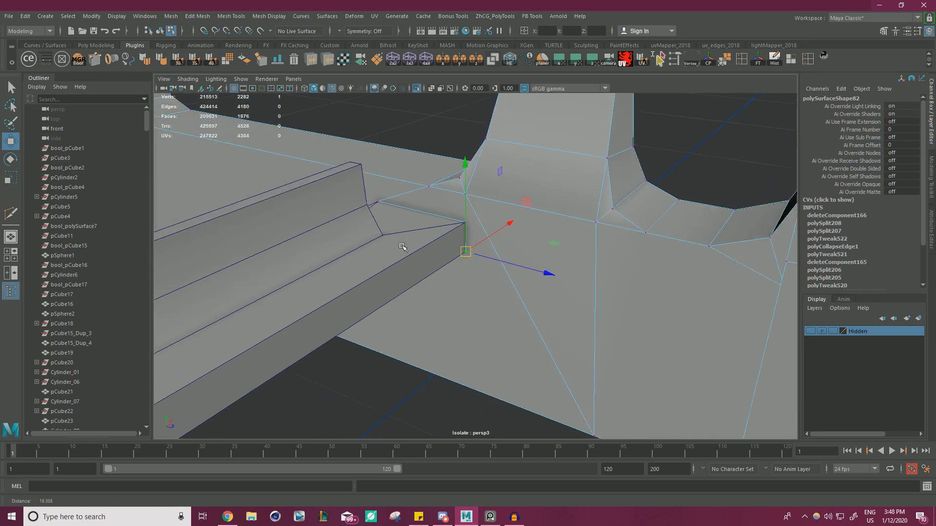
pyautogui.keyDown('alt'); pyautogui.moveTo(405, 245); pyautogui.dragTo(582, 225); pyautogui.keyUp('alt')
# Combine the typewriter frame and the ribbed strip into a single mesh.
pyautogui.moveTo(481, 229); pyautogui.dragTo(514, 255, button='right')
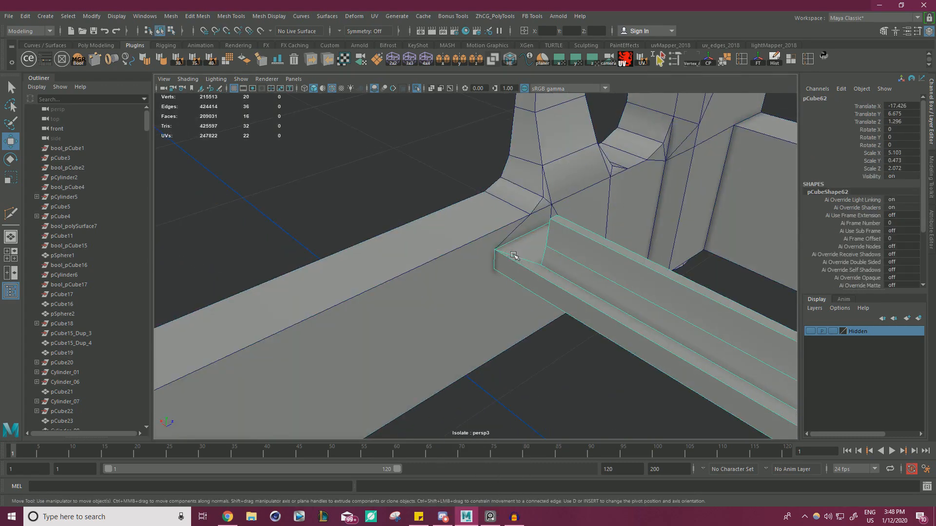
pyautogui.click(471, 243)
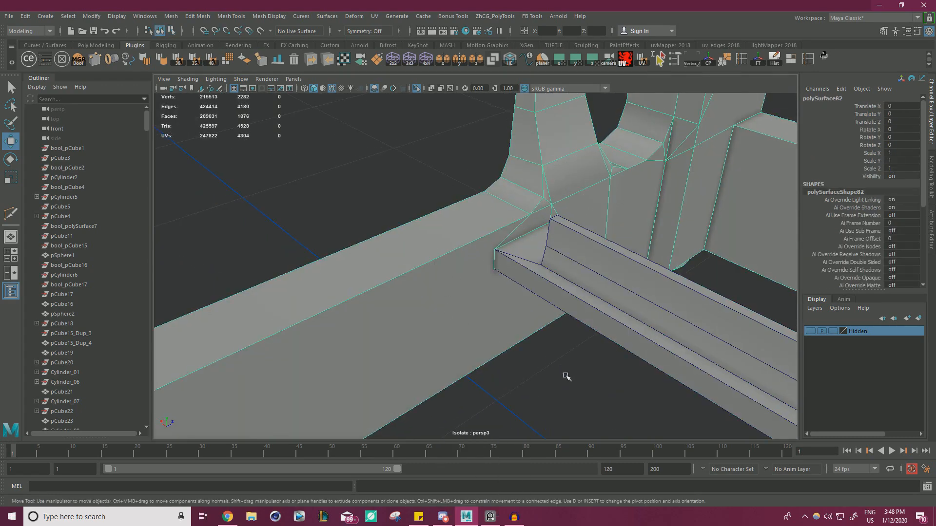
pyautogui.click(566, 377)
pyautogui.keyDown('alt'); pyautogui.moveTo(566, 377); pyautogui.dragTo(341, 309, button='right'); pyautogui.keyUp('alt')
pyautogui.keyDown('alt'); pyautogui.moveTo(341, 310); pyautogui.dragTo(414, 288); pyautogui.keyUp('alt')
pyautogui.keyDown('alt'); pyautogui.moveTo(414, 288); pyautogui.dragTo(400, 274, button='right'); pyautogui.keyUp('alt')
pyautogui.keyDown('alt'); pyautogui.moveTo(400, 274); pyautogui.dragTo(623, 328); pyautogui.keyUp('alt')
pyautogui.moveTo(624, 332); pyautogui.dragTo(316, 128)
pyautogui.click(170, 20)
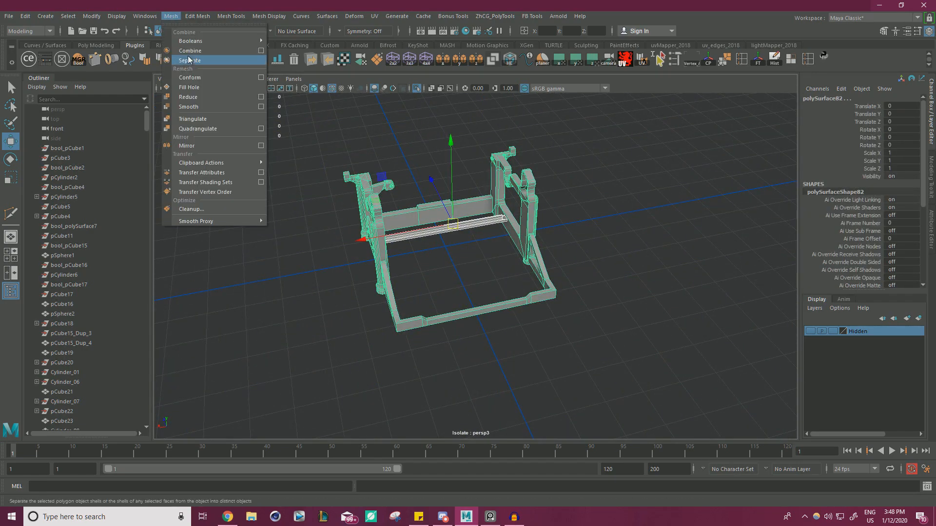
pyautogui.click(192, 50)
# Select all vertices of the combined frame and merge the coincident ones.
pyautogui.keyDown('alt'); pyautogui.moveTo(575, 263); pyautogui.dragTo(474, 219); pyautogui.keyUp('alt')
pyautogui.rightClick(474, 219)
pyautogui.click(427, 220)
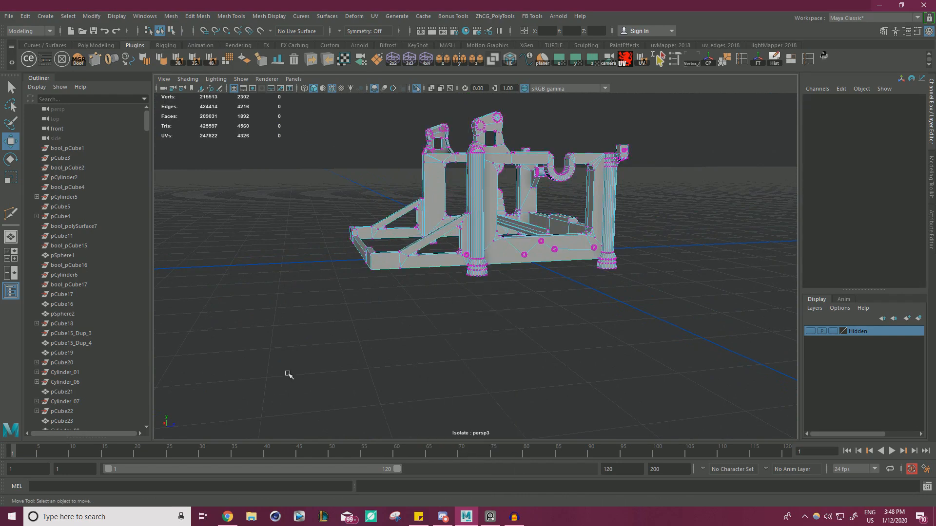
pyautogui.moveTo(289, 376); pyautogui.dragTo(639, 109)
pyautogui.keyDown('shift'); pyautogui.moveTo(680, 179); pyautogui.dragTo(717, 130, button='right'); pyautogui.keyUp('shift')
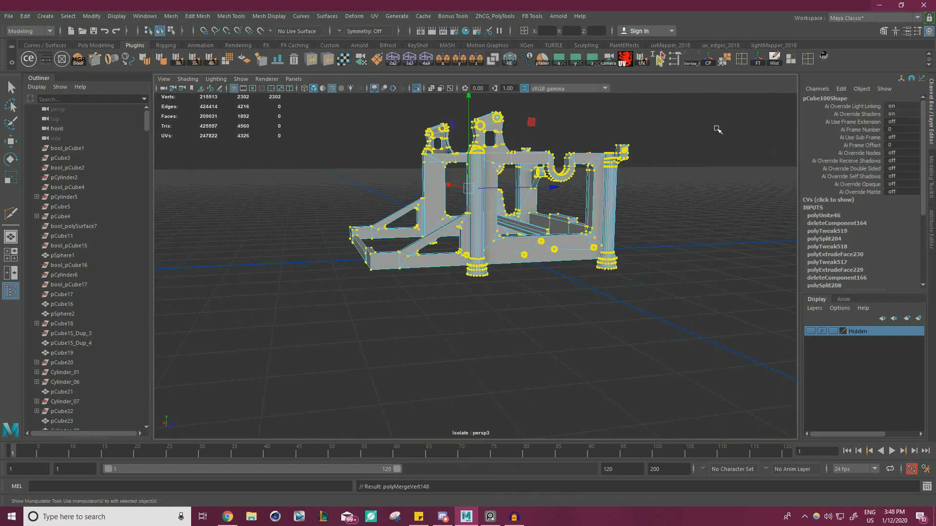
pyautogui.scroll(5, 662, 202)
pyautogui.keyDown('alt'); pyautogui.moveTo(662, 202); pyautogui.dragTo(593, 370, button='middle'); pyautogui.keyUp('alt')
pyautogui.scroll(3, 363, 178)
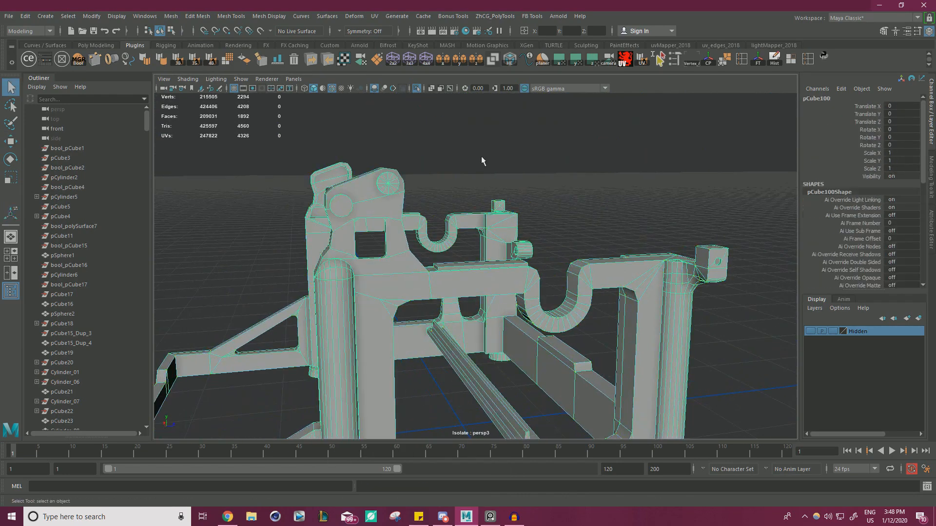
# Deselect the frame and turn off isolation to bring back the full typewriter.
pyautogui.click(482, 161)
pyautogui.keyDown('alt'); pyautogui.moveTo(483, 161); pyautogui.dragTo(439, 210); pyautogui.keyUp('alt')
pyautogui.scroll(-5, 403, 192)
pyautogui.click(418, 88)
pyautogui.scroll(5, 552, 288)
pyautogui.keyDown('alt'); pyautogui.moveTo(551, 289); pyautogui.dragTo(540, 248, button='middle'); pyautogui.keyUp('alt')
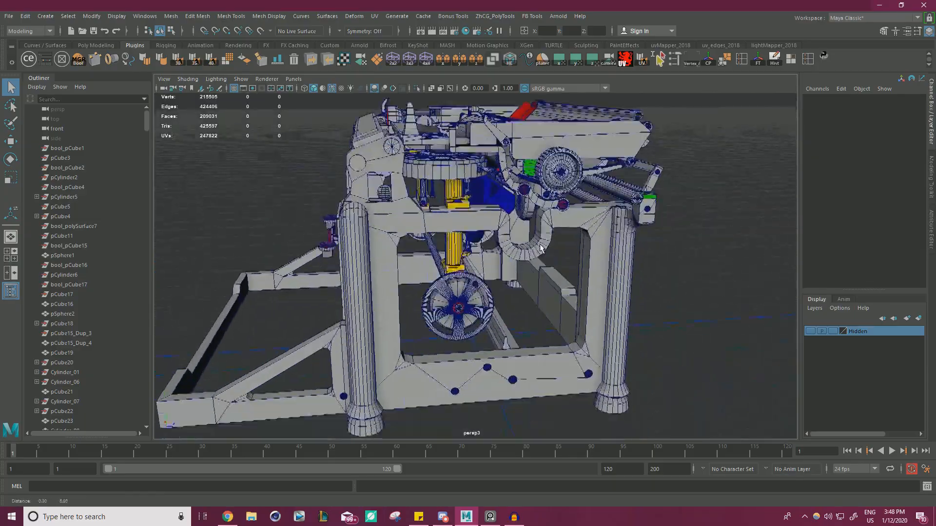
# Isolate the blue curved bar that sits behind the ribbon spool.
pyautogui.keyDown('alt'); pyautogui.moveTo(399, 237); pyautogui.dragTo(585, 271); pyautogui.keyUp('alt')
pyautogui.scroll(3, 585, 272)
pyautogui.keyDown('alt'); pyautogui.moveTo(439, 266); pyautogui.dragTo(656, 254); pyautogui.keyUp('alt')
pyautogui.scroll(2, 620, 260)
pyautogui.scroll(5, 473, 388)
pyautogui.keyDown('alt'); pyautogui.moveTo(473, 341); pyautogui.dragTo(438, 380, button='middle'); pyautogui.keyUp('alt')
pyautogui.scroll(4, 459, 292)
pyautogui.keyDown('alt'); pyautogui.moveTo(459, 292); pyautogui.dragTo(505, 253); pyautogui.keyUp('alt')
pyautogui.click(505, 244)
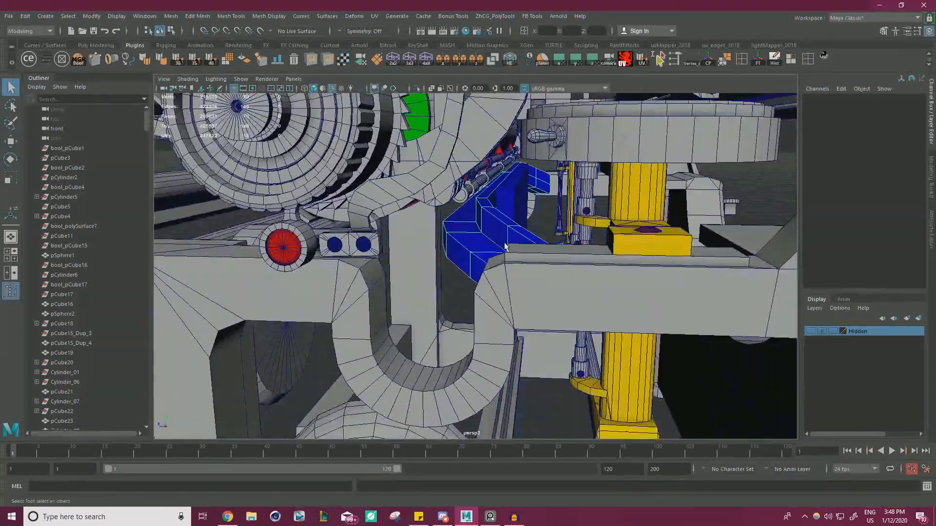
pyautogui.press('w')
pyautogui.click(417, 88)
pyautogui.keyDown('alt'); pyautogui.moveTo(352, 163); pyautogui.dragTo(503, 268); pyautogui.keyUp('alt')
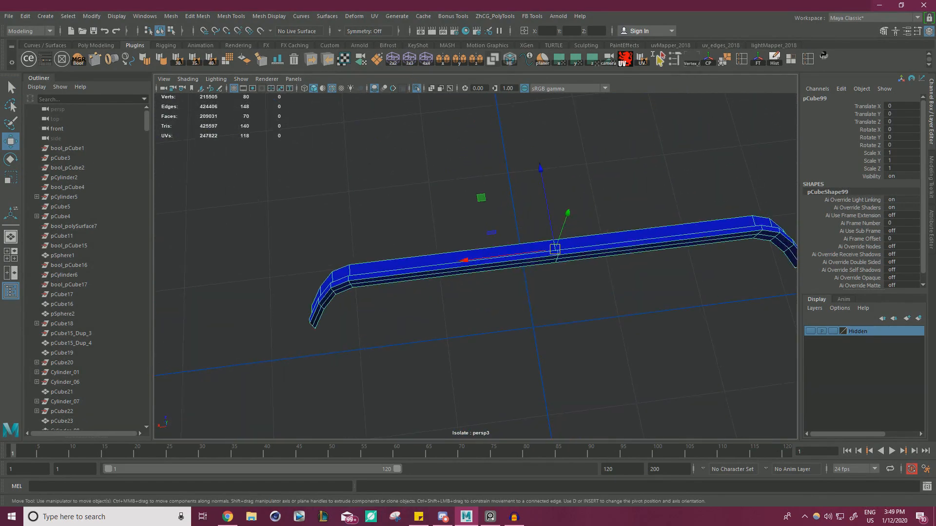
# Switch to the Sketchfab browser window and examine the Old Underwood Standard Typewriter n°5 around the type basket, ribbon spool and side frame.
pyautogui.moveTo(935, 9)
pyautogui.mouseDown()
pyautogui.moveTo(644, 9)
pyautogui.moveTo(639, 0)
pyautogui.mouseUp()
pyautogui.moveTo(441, 217); pyautogui.dragTo(526, 150)
pyautogui.scroll(-4, 527, 151)
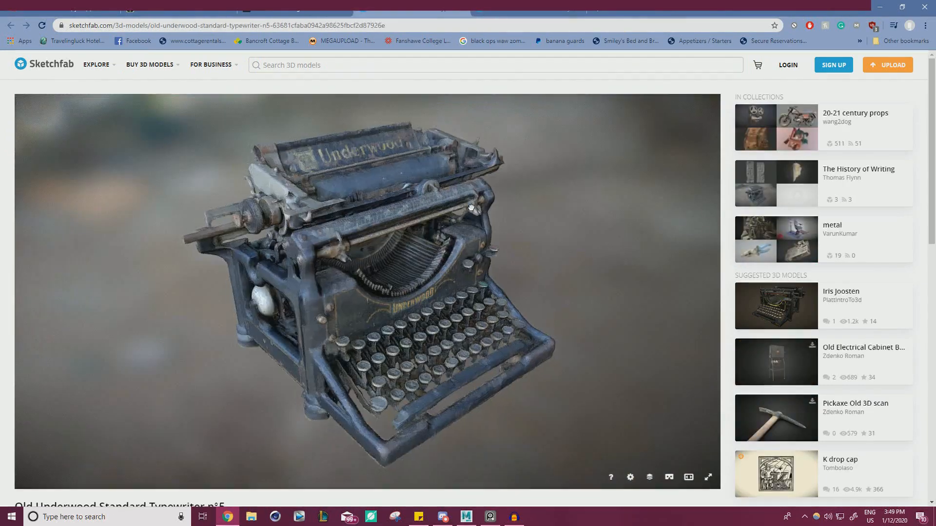
pyautogui.scroll(5, 521, 242)
pyautogui.moveTo(587, 243)
pyautogui.mouseDown()
pyautogui.moveTo(579, 292)
pyautogui.moveTo(530, 317)
pyautogui.moveTo(433, 303)
pyautogui.moveTo(454, 334)
pyautogui.moveTo(392, 389)
pyautogui.moveTo(361, 305)
pyautogui.moveTo(388, 180)
pyautogui.moveTo(372, 215)
pyautogui.moveTo(456, 236)
pyautogui.moveTo(543, 236)
pyautogui.moveTo(464, 251)
pyautogui.moveTo(354, 233)
pyautogui.mouseUp()
pyautogui.scroll(3, 579, 292)
pyautogui.scroll(2, 432, 303)
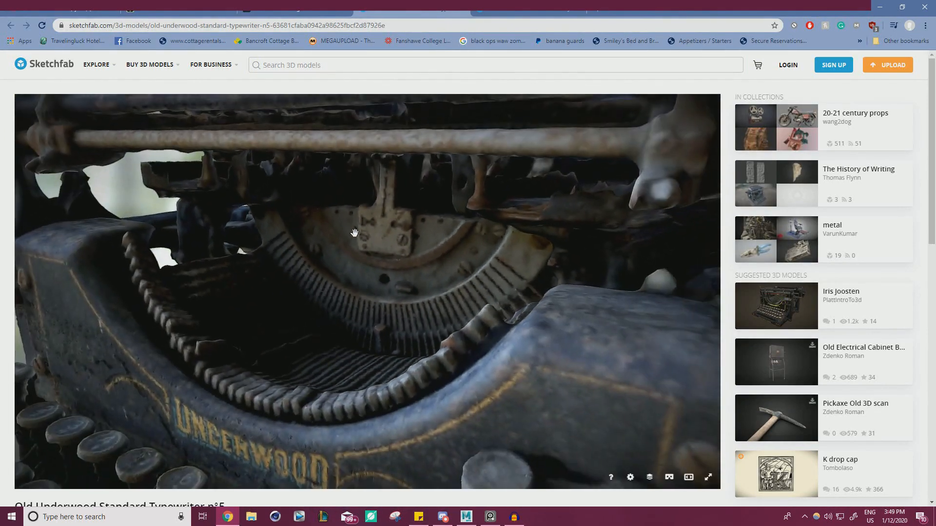
pyautogui.moveTo(465, 253)
pyautogui.mouseDown()
pyautogui.moveTo(372, 248)
pyautogui.moveTo(485, 251)
pyautogui.moveTo(416, 245)
pyautogui.moveTo(441, 241)
pyautogui.moveTo(299, 282)
pyautogui.moveTo(327, 250)
pyautogui.moveTo(466, 255)
pyautogui.moveTo(411, 255)
pyautogui.moveTo(299, 223)
pyautogui.moveTo(308, 257)
pyautogui.mouseUp()
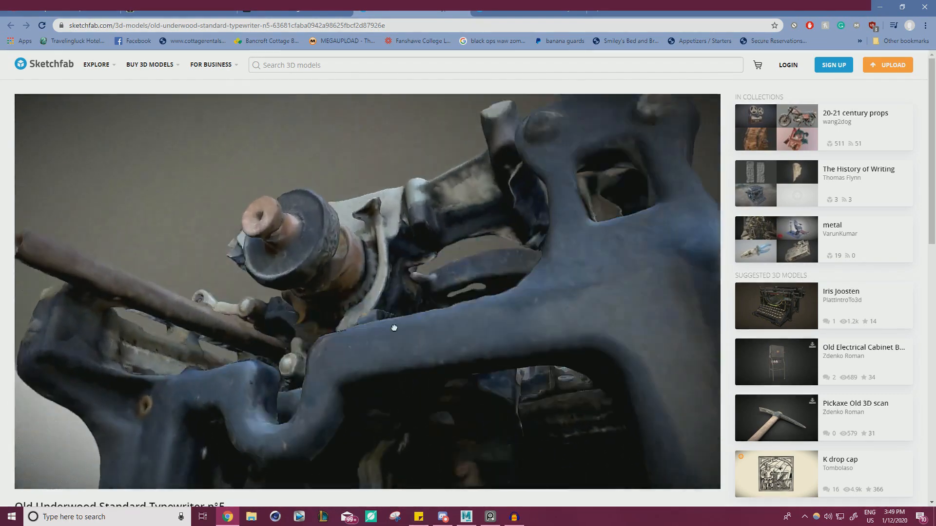
pyautogui.moveTo(395, 328)
pyautogui.mouseDown()
pyautogui.moveTo(389, 309)
pyautogui.moveTo(416, 330)
pyautogui.moveTo(352, 340)
pyautogui.moveTo(394, 320)
pyautogui.mouseUp()
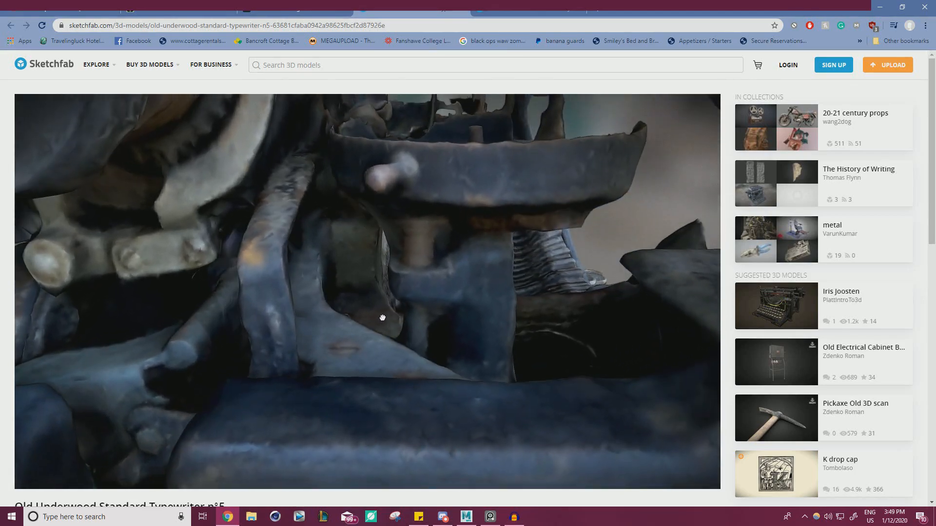
pyautogui.moveTo(351, 253); pyautogui.dragTo(312, 251)
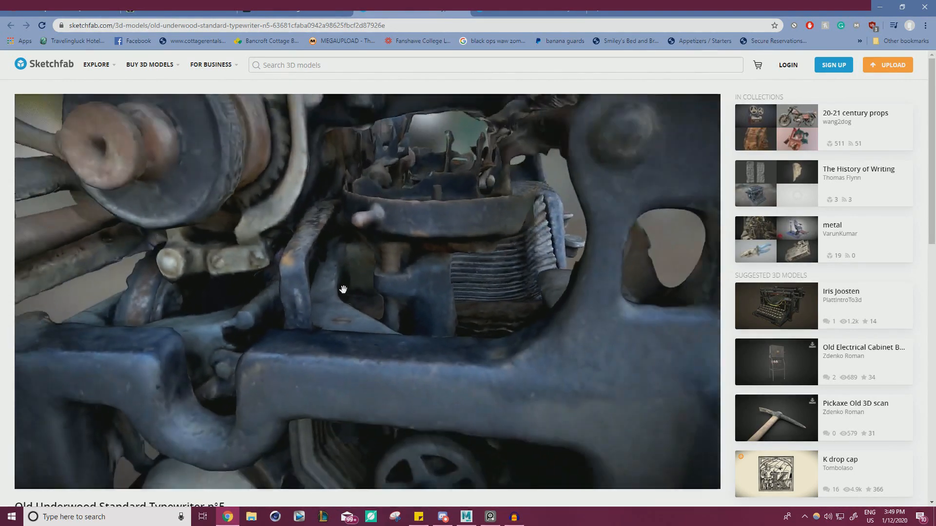
pyautogui.scroll(-5, 343, 289)
pyautogui.moveTo(344, 289); pyautogui.dragTo(328, 319)
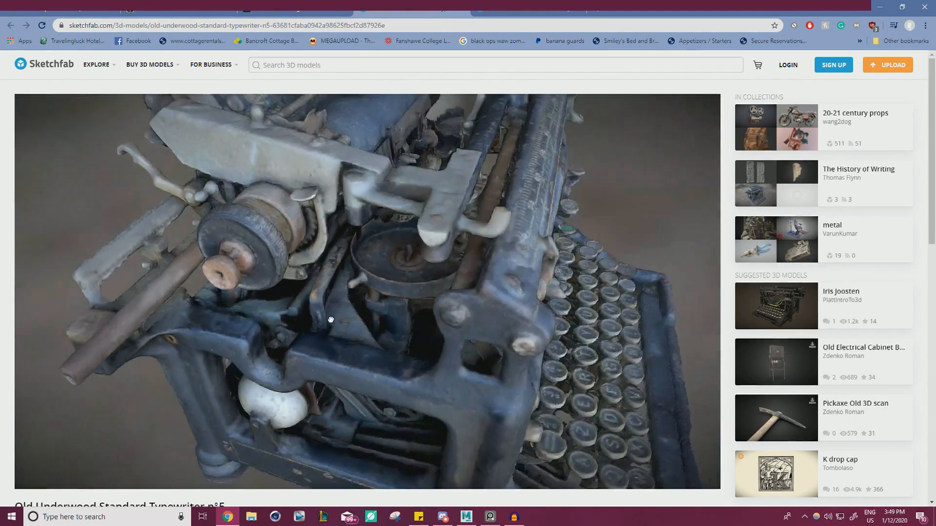
# Examine the ribbon spool area on the Underwood No.5 reference model in Sketchfab.
pyautogui.click(497, 11)
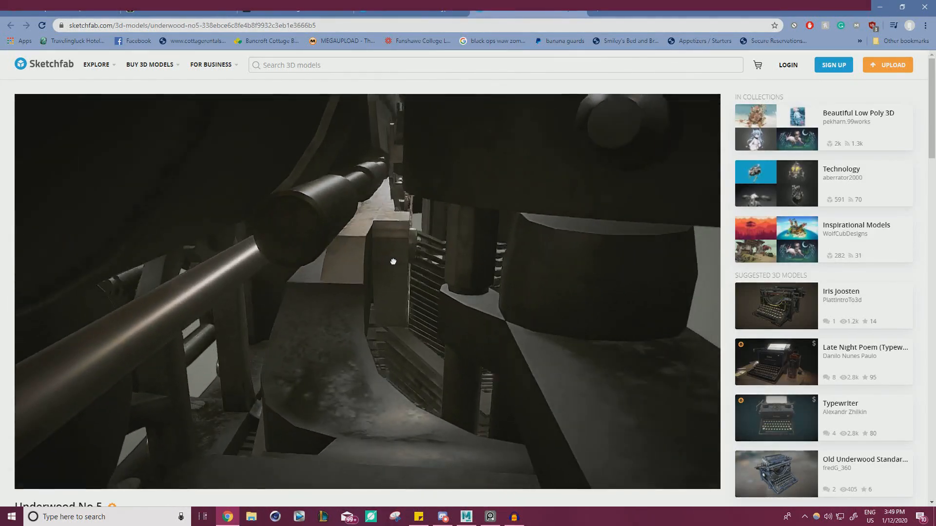
pyautogui.moveTo(393, 261); pyautogui.dragTo(477, 171)
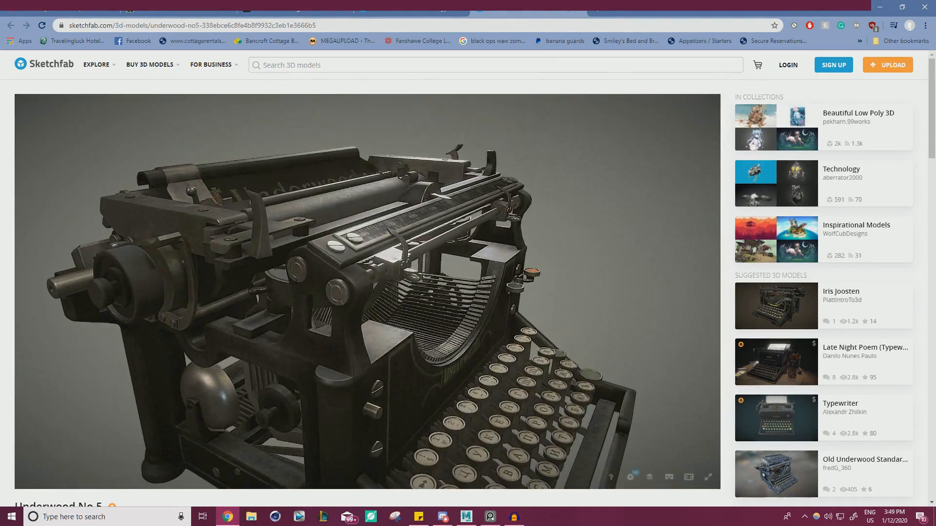
pyautogui.moveTo(634, 7); pyautogui.dragTo(935, 8)
# Return to Maya and turn off isolation of the blue curved bar so the full typewriter is shown.
pyautogui.keyDown('alt'); pyautogui.moveTo(529, 212); pyautogui.dragTo(556, 223); pyautogui.keyUp('alt')
pyautogui.click(417, 88)
pyautogui.scroll(-3, 449, 148)
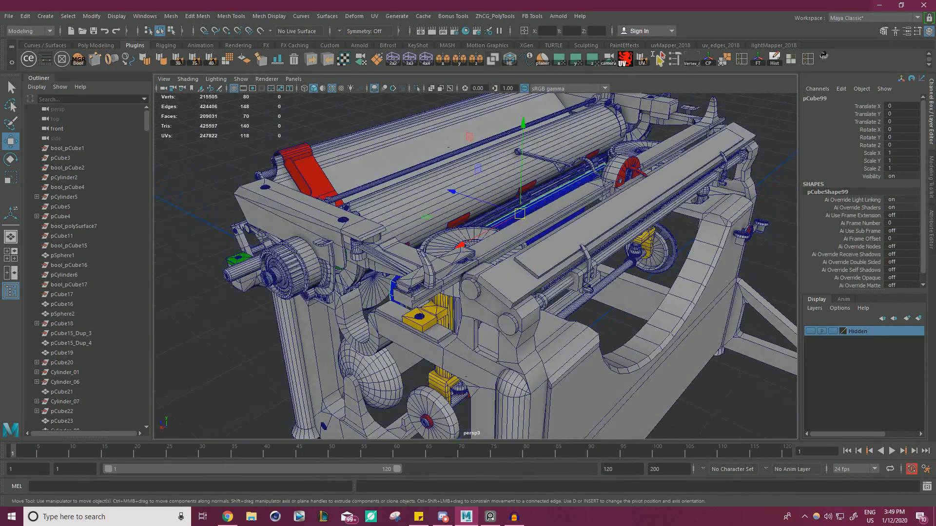
# Compare the blue curved bar and the supports around the ribbon spool with the Old Underwood reference in the browser.
pyautogui.hotkey('alt', 'Tab')
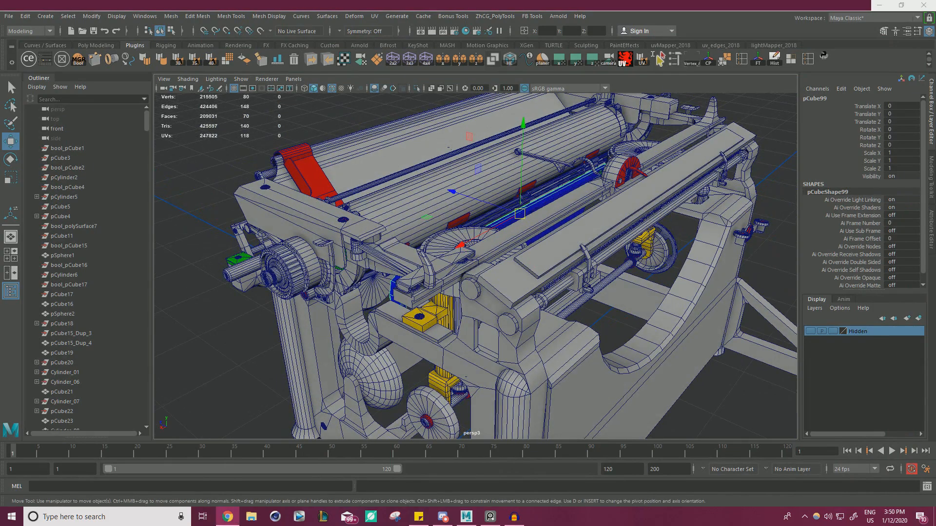
pyautogui.moveTo(935, 114); pyautogui.dragTo(601, 50)
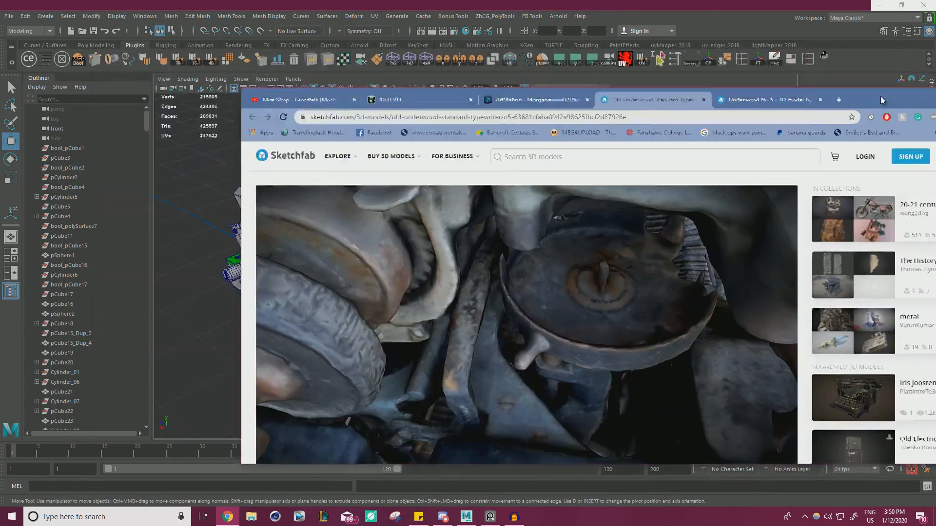
pyautogui.hotkey('alt', 'Tab')
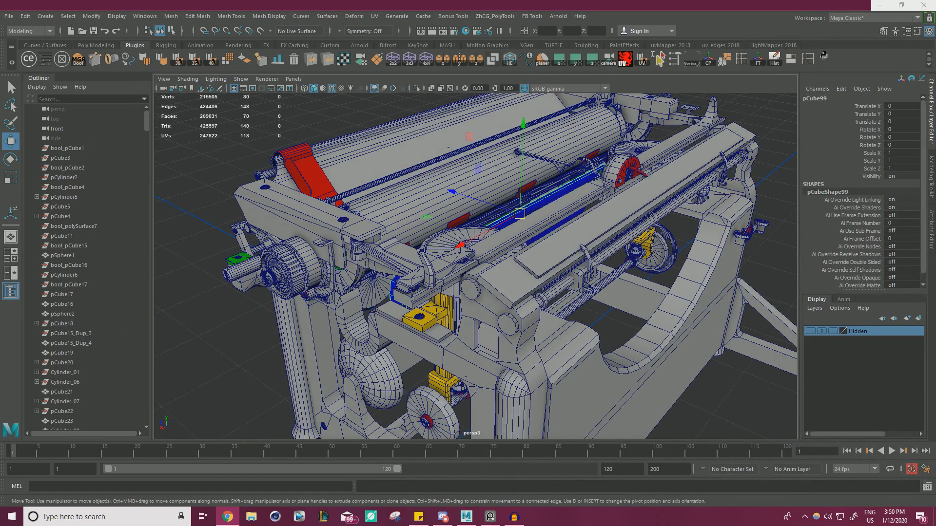
pyautogui.keyDown('alt'); pyautogui.moveTo(356, 263); pyautogui.dragTo(439, 273); pyautogui.keyUp('alt')
pyautogui.scroll(5, 495, 295)
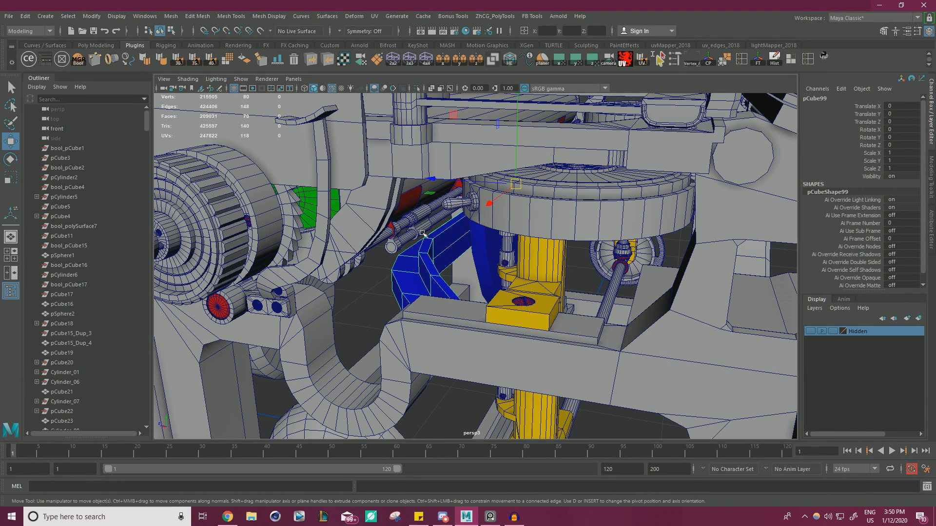
pyautogui.keyDown('alt'); pyautogui.moveTo(422, 233); pyautogui.dragTo(779, 306); pyautogui.keyUp('alt')
pyautogui.hotkey('alt', 'Tab')
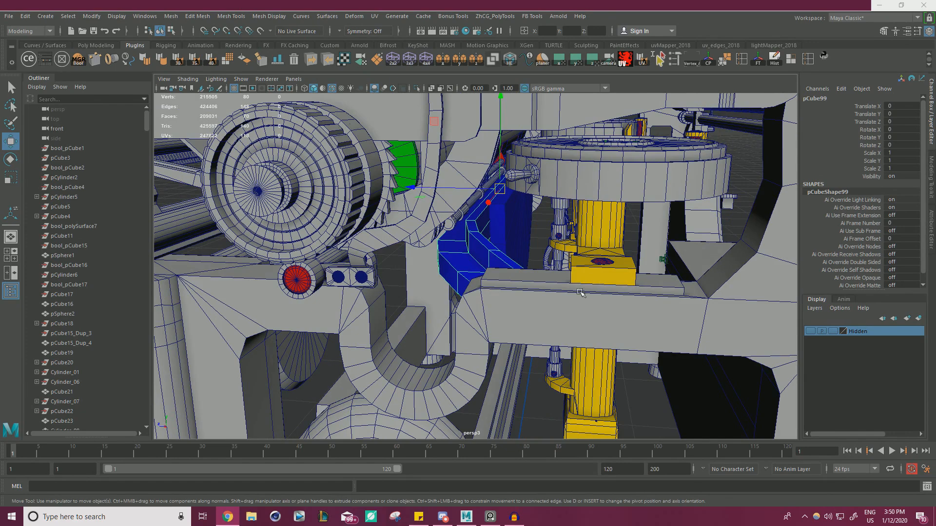
# Create a polygon cube at the origin of the typewriter scene and scale it uniformly to about 5.18.
pyautogui.keyDown('alt'); pyautogui.moveTo(535, 238); pyautogui.dragTo(381, 228, button='right'); pyautogui.keyUp('alt')
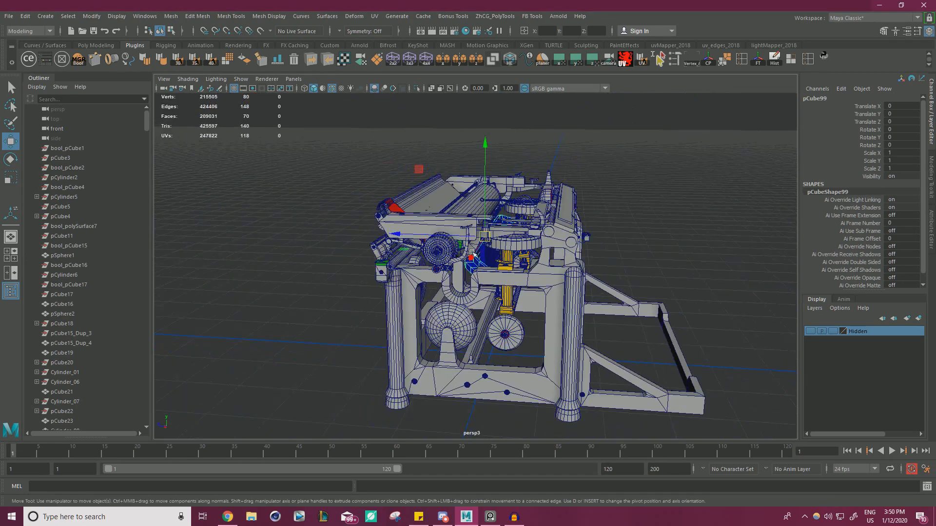
pyautogui.keyDown('alt'); pyautogui.moveTo(471, 252); pyautogui.dragTo(234, 185); pyautogui.keyUp('alt')
pyautogui.click(47, 18)
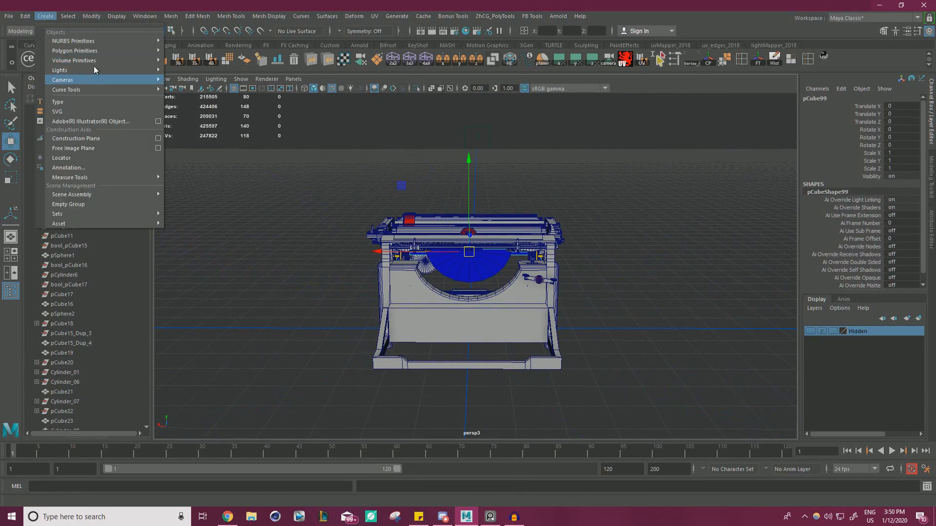
pyautogui.moveTo(98, 51)
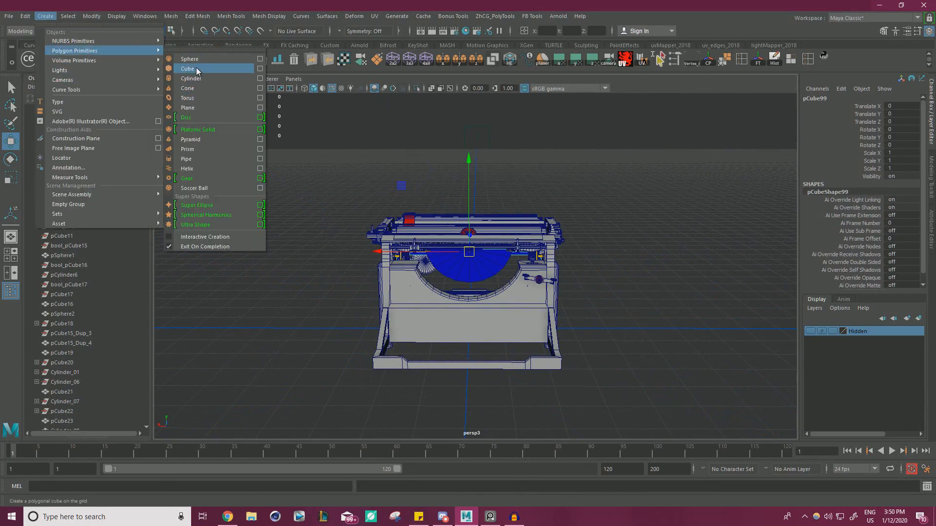
pyautogui.click(196, 68)
pyautogui.keyDown('alt'); pyautogui.moveTo(376, 185); pyautogui.dragTo(429, 229); pyautogui.keyUp('alt')
pyautogui.keyDown('alt'); pyautogui.moveTo(429, 229); pyautogui.dragTo(580, 322, button='right'); pyautogui.keyUp('alt')
pyautogui.keyDown('alt'); pyautogui.moveTo(580, 322); pyautogui.dragTo(537, 312); pyautogui.keyUp('alt')
pyautogui.press('r')
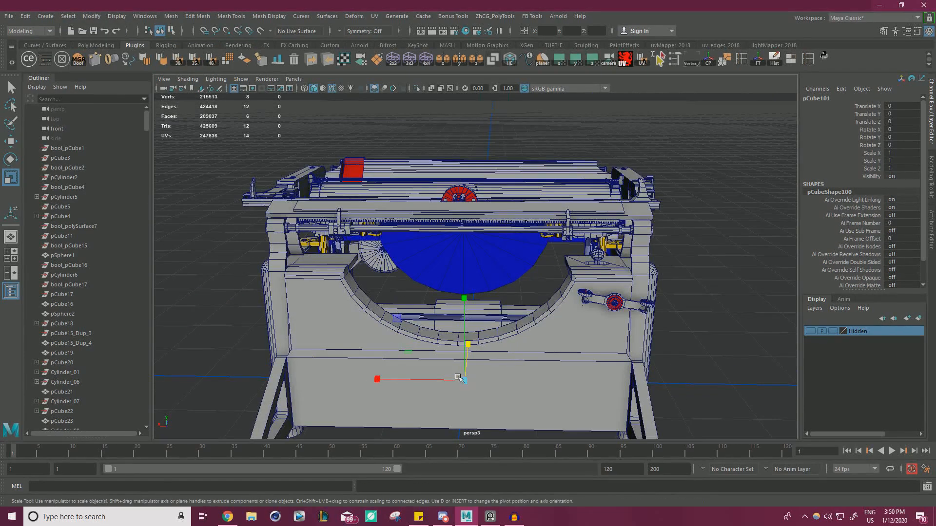
pyautogui.moveTo(462, 380); pyautogui.dragTo(493, 374)
# Raise the new cube to about 24.17 in Y so it sits by the platen above the blue bar.
pyautogui.press('w')
pyautogui.keyDown('alt'); pyautogui.moveTo(562, 334); pyautogui.dragTo(438, 337, button='right'); pyautogui.keyUp('alt')
pyautogui.keyDown('alt'); pyautogui.moveTo(438, 336); pyautogui.dragTo(463, 304); pyautogui.keyUp('alt')
pyautogui.keyDown('alt'); pyautogui.moveTo(463, 304); pyautogui.dragTo(482, 303, button='right'); pyautogui.keyUp('alt')
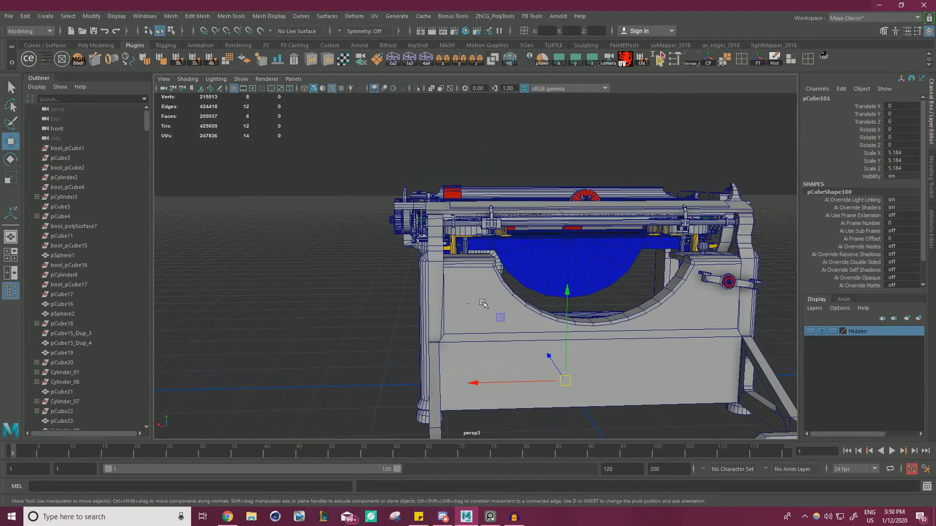
pyautogui.moveTo(567, 313); pyautogui.dragTo(487, 273)
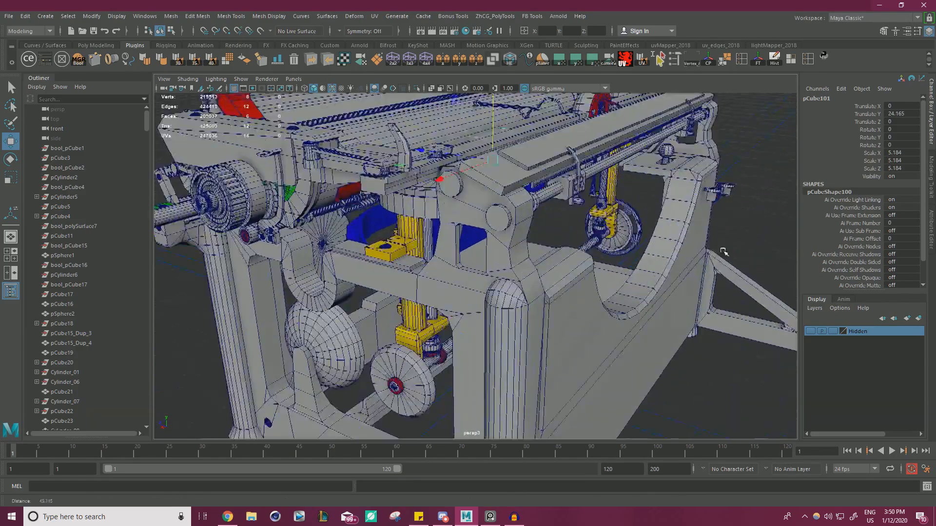
pyautogui.keyDown('alt'); pyautogui.moveTo(487, 273); pyautogui.dragTo(539, 289, button='right'); pyautogui.keyUp('alt')
pyautogui.keyDown('alt'); pyautogui.moveTo(539, 290); pyautogui.dragTo(546, 295); pyautogui.keyUp('alt')
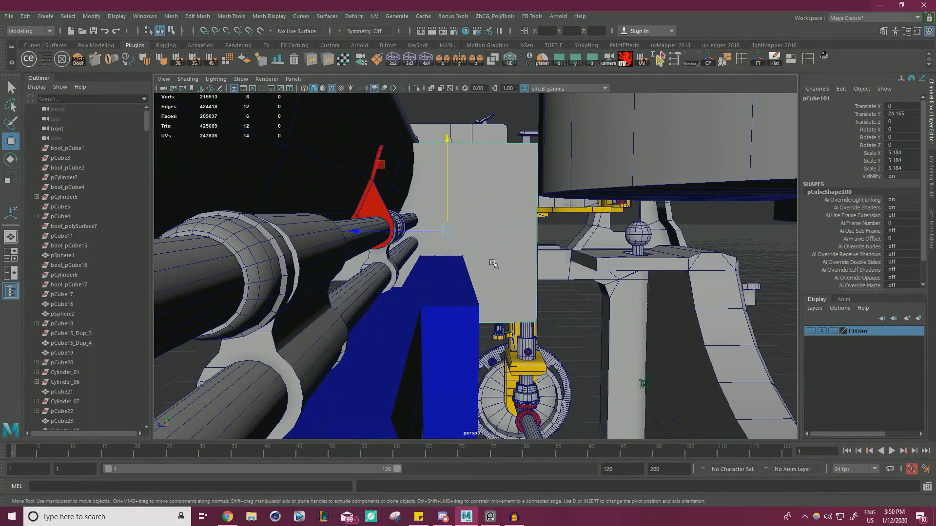
# Snap the cube's pivot to its corner and place the cube against the blue bar at Y 22.479 and Z 2.961.
pyautogui.press('d')
pyautogui.press('v')
pyautogui.moveTo(358, 231); pyautogui.dragTo(538, 145)
pyautogui.moveTo(481, 298)
pyautogui.keyDown('alt'); pyautogui.mouseDown()
pyautogui.moveTo(474, 309)
pyautogui.moveTo(468, 299)
pyautogui.mouseUp(); pyautogui.keyUp('alt')
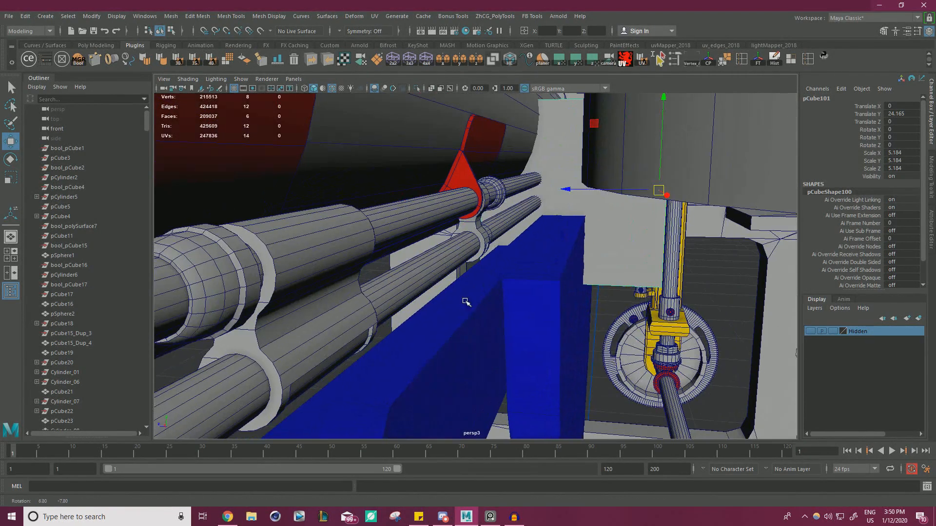
pyautogui.moveTo(495, 249); pyautogui.dragTo(502, 281, button='middle')
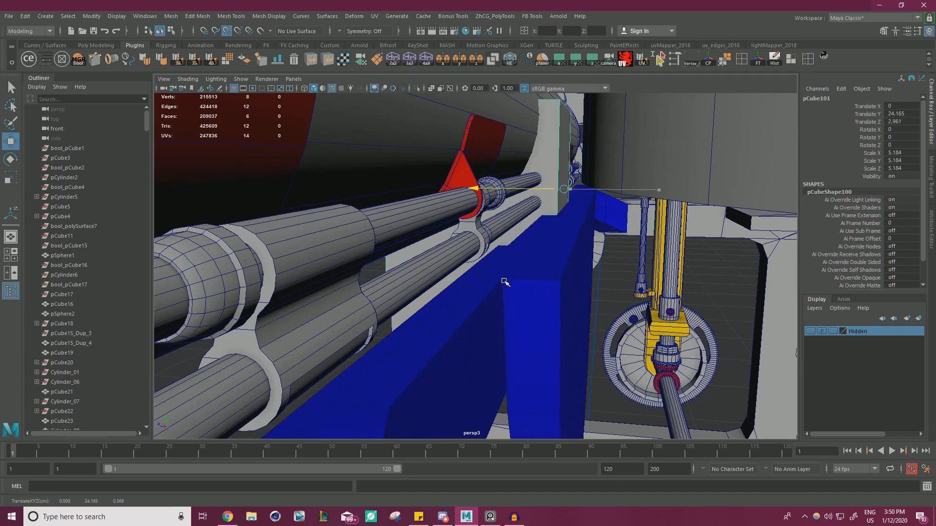
pyautogui.press('f')
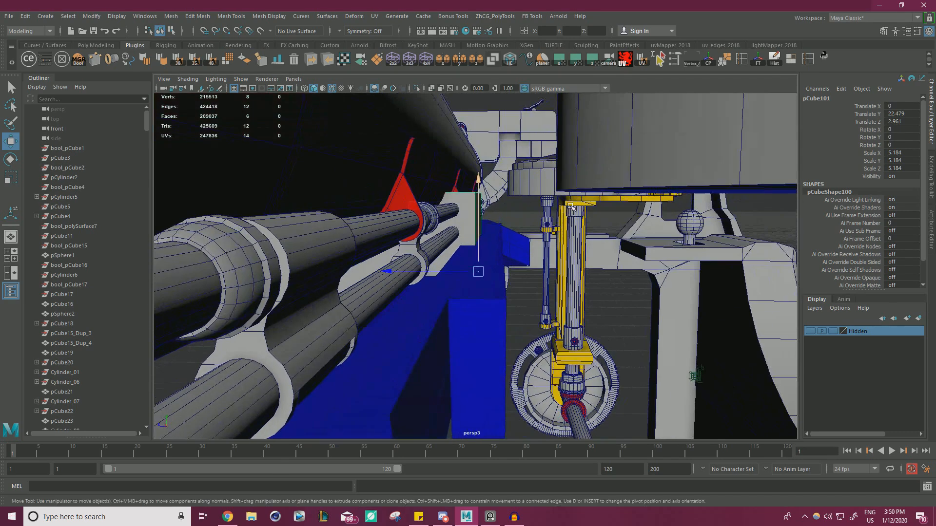
pyautogui.keyDown('alt'); pyautogui.moveTo(544, 228); pyautogui.dragTo(592, 265); pyautogui.keyUp('alt')
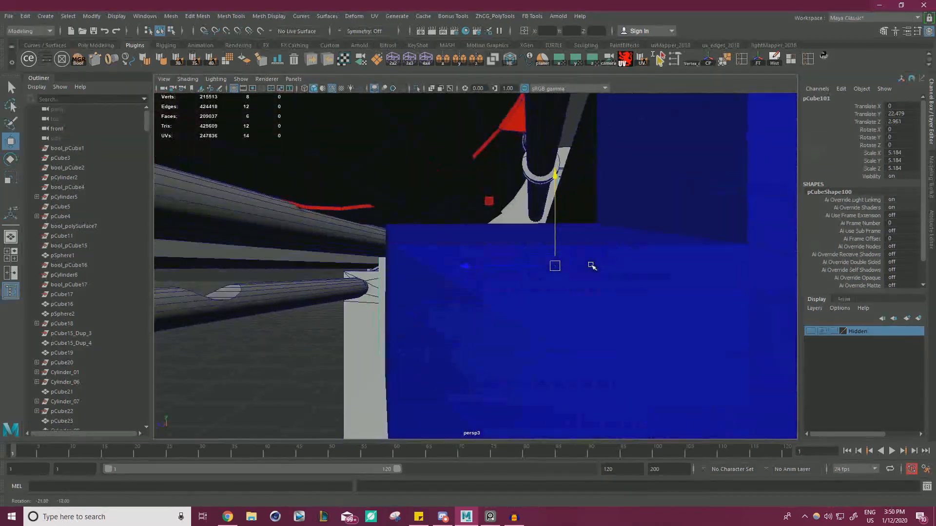
# Flatten the cube into a thin plate along its depth with a Z scale of 0.42.
pyautogui.press('r')
pyautogui.moveTo(468, 266); pyautogui.dragTo(497, 262)
pyautogui.moveTo(571, 264); pyautogui.dragTo(557, 264)
pyautogui.keyDown('alt'); pyautogui.moveTo(557, 265); pyautogui.dragTo(596, 286); pyautogui.keyUp('alt')
pyautogui.moveTo(526, 283); pyautogui.dragTo(234, 241)
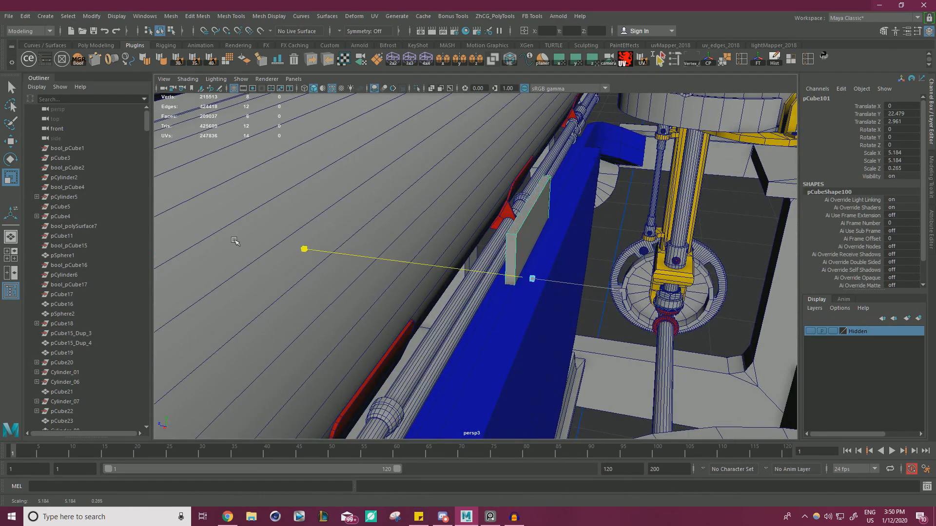
pyautogui.moveTo(10, 210); pyautogui.dragTo(1, 210)
pyautogui.keyDown('alt'); pyautogui.moveTo(435, 251); pyautogui.dragTo(598, 263); pyautogui.keyUp('alt')
pyautogui.hotkey('ctrl', 'z')
pyautogui.hotkey('ctrl', 'z')
pyautogui.moveTo(476, 273); pyautogui.dragTo(554, 280)
# Stretch the thin plate lengthwise in front of the platen to an X scale of about 26.5.
pyautogui.moveTo(549, 203); pyautogui.dragTo(551, 229, button='right')
pyautogui.click(553, 218)
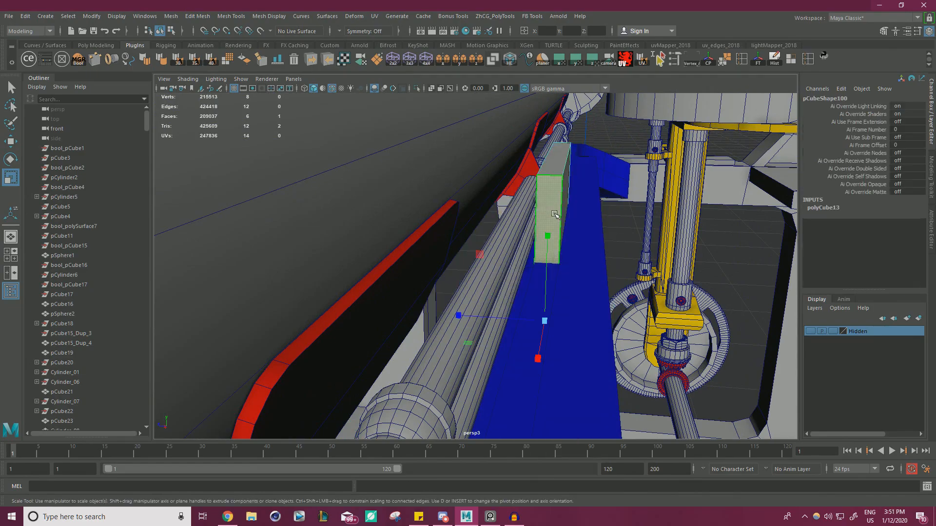
pyautogui.keyDown('alt'); pyautogui.moveTo(554, 217); pyautogui.dragTo(390, 258); pyautogui.keyUp('alt')
pyautogui.press('w')
pyautogui.keyDown('alt'); pyautogui.moveTo(502, 283); pyautogui.dragTo(428, 265); pyautogui.keyUp('alt')
pyautogui.moveTo(213, 209); pyautogui.dragTo(256, 195, button='right')
pyautogui.press('r')
pyautogui.moveTo(605, 263); pyautogui.dragTo(329, 239)
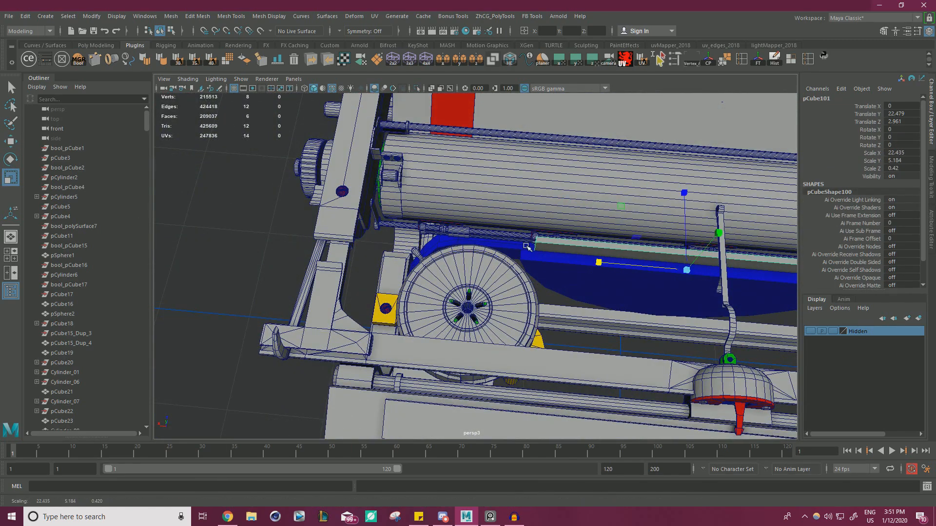
pyautogui.keyDown('alt'); pyautogui.moveTo(644, 243); pyautogui.dragTo(633, 268); pyautogui.keyUp('alt')
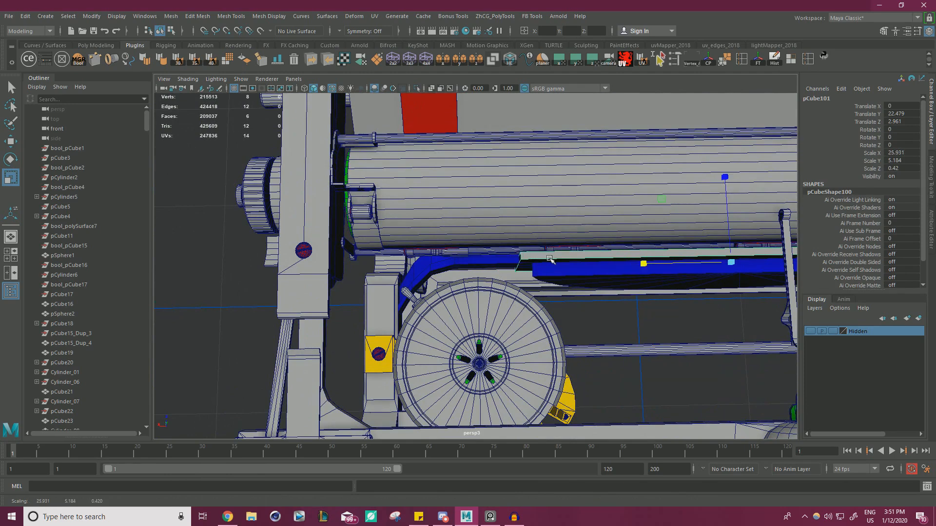
# Compare the stretched plate and the surrounding side frame with the Old Underwood reference in the browser.
pyautogui.hotkey('alt', 'Tab')
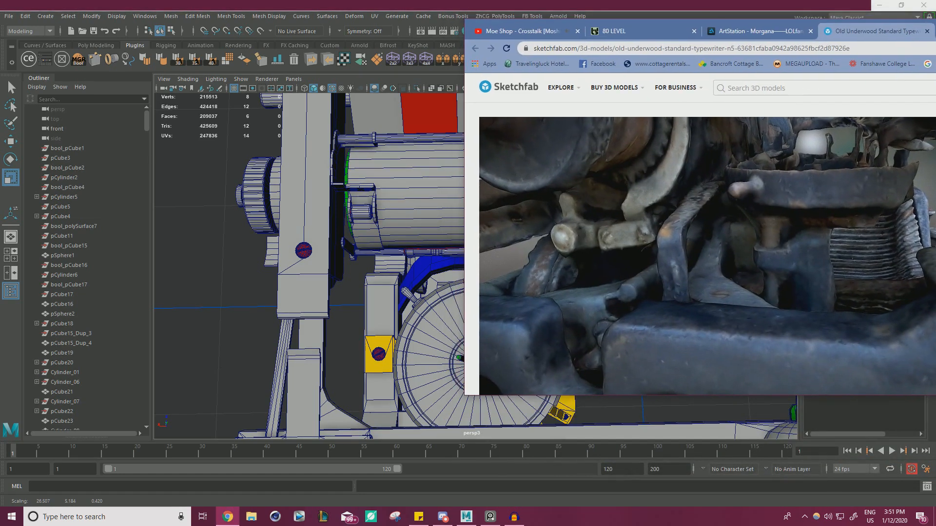
pyautogui.hotkey('alt', 'Tab')
pyautogui.keyDown('alt'); pyautogui.moveTo(560, 136); pyautogui.dragTo(691, 116); pyautogui.keyUp('alt')
pyautogui.scroll(3, 680, 161)
pyautogui.keyDown('alt'); pyautogui.moveTo(680, 161); pyautogui.dragTo(580, 175); pyautogui.keyUp('alt')
pyautogui.scroll(-3, 611, 231)
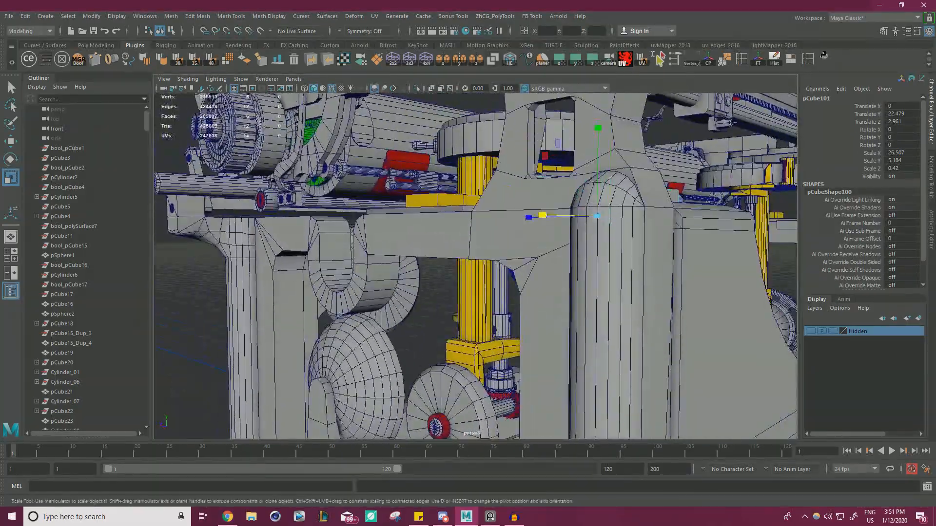
pyautogui.hotkey('alt', 'Tab')
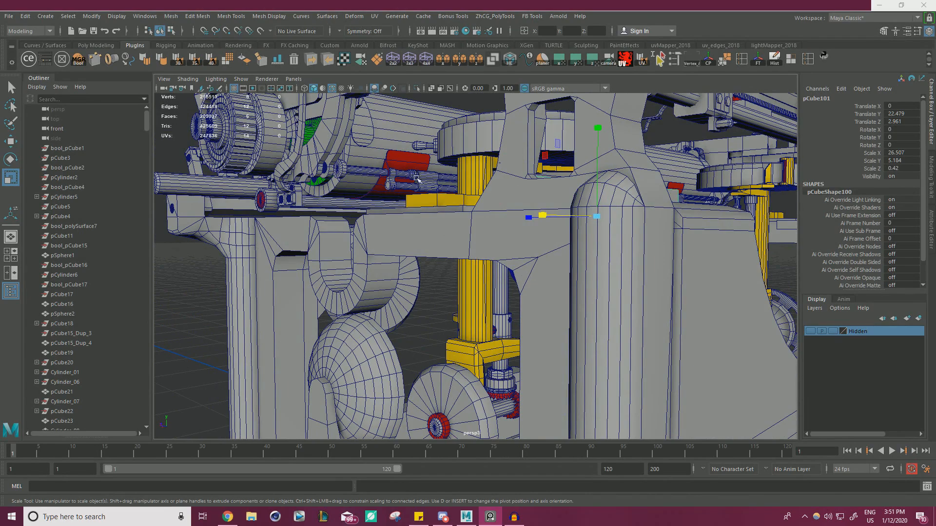
# Snap the plate's top face down to the height of the blue bar's upper edge.
pyautogui.keyDown('alt'); pyautogui.moveTo(417, 179); pyautogui.dragTo(515, 225); pyautogui.keyUp('alt')
pyautogui.scroll(5, 463, 200)
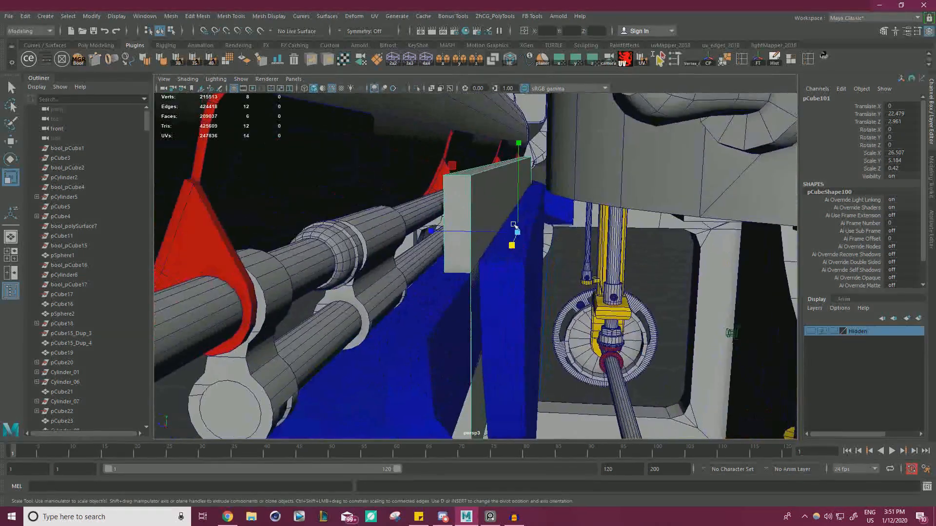
pyautogui.moveTo(476, 180); pyautogui.dragTo(475, 204, button='right')
pyautogui.click(462, 202)
pyautogui.click(490, 168)
pyautogui.press('w')
pyautogui.press('v')
pyautogui.moveTo(513, 152); pyautogui.dragTo(482, 261)
pyautogui.keyDown('alt'); pyautogui.moveTo(551, 268); pyautogui.dragTo(603, 307); pyautogui.keyUp('alt')
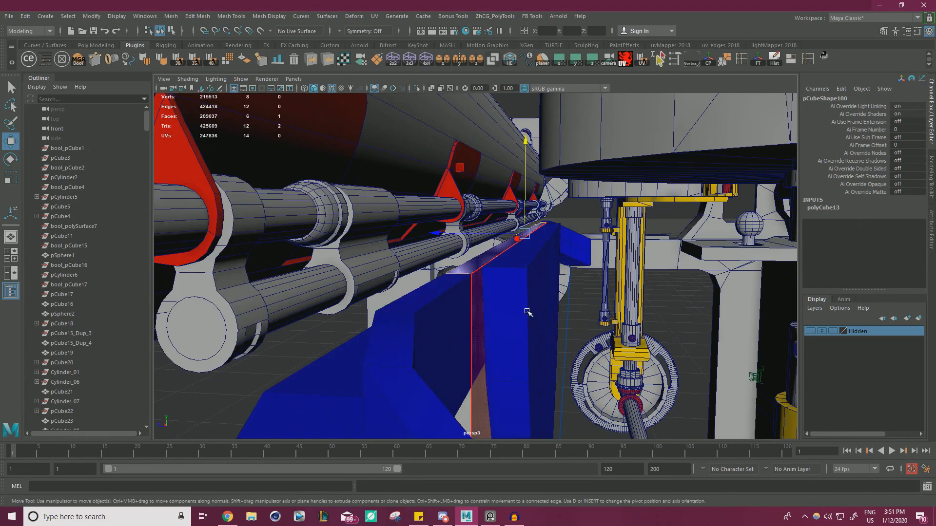
# Pull the plate's long face toward the carriage rods to make the plate thicker.
pyautogui.moveTo(683, 291); pyautogui.dragTo(722, 221, button='right')
pyautogui.keyDown('alt'); pyautogui.moveTo(493, 249); pyautogui.dragTo(383, 296); pyautogui.keyUp('alt')
pyautogui.keyDown('alt'); pyautogui.moveTo(383, 295); pyautogui.dragTo(431, 280, button='right'); pyautogui.keyUp('alt')
pyautogui.keyDown('alt'); pyautogui.moveTo(431, 280); pyautogui.dragTo(467, 269); pyautogui.keyUp('alt')
pyautogui.moveTo(587, 228); pyautogui.dragTo(588, 255, button='right')
pyautogui.keyDown('alt'); pyautogui.moveTo(536, 263); pyautogui.dragTo(492, 215); pyautogui.keyUp('alt')
pyautogui.keyDown('alt'); pyautogui.moveTo(420, 259); pyautogui.dragTo(455, 249, button='right'); pyautogui.keyUp('alt')
pyautogui.click(476, 309)
pyautogui.keyDown('alt'); pyautogui.moveTo(476, 309); pyautogui.dragTo(486, 305); pyautogui.keyUp('alt')
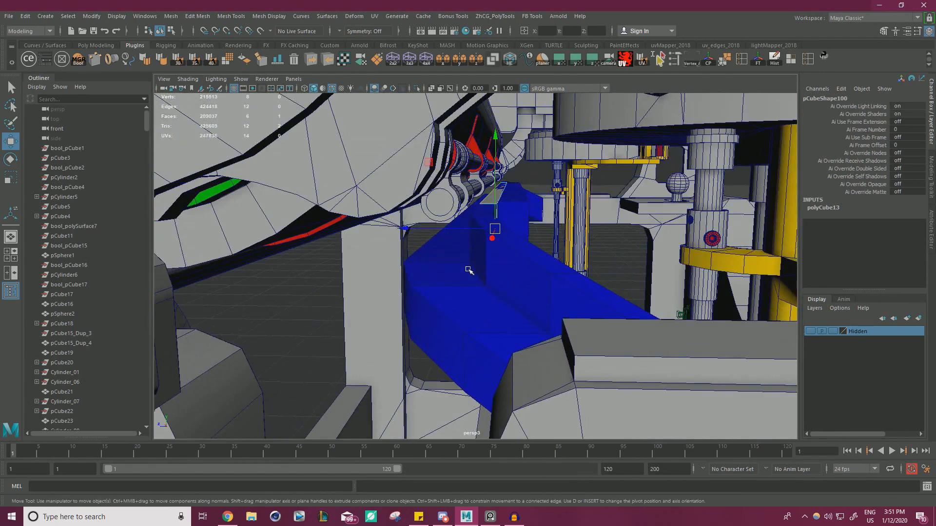
pyautogui.keyDown('alt'); pyautogui.moveTo(469, 270); pyautogui.dragTo(527, 254); pyautogui.keyUp('alt')
pyautogui.moveTo(446, 180); pyautogui.dragTo(450, 211)
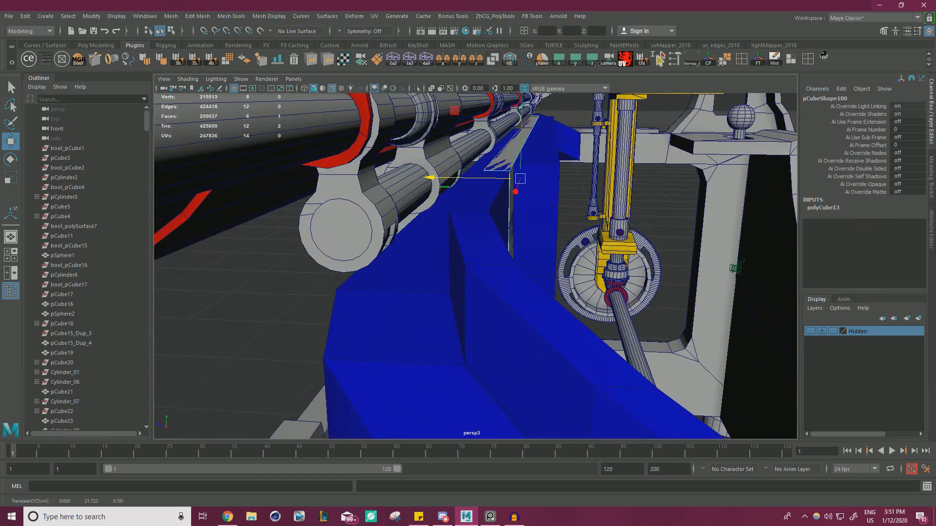
# Fine-tune the depth of the plate's rod-side face along the blue bar's upper edge.
pyautogui.hotkey('alt', 'Tab')
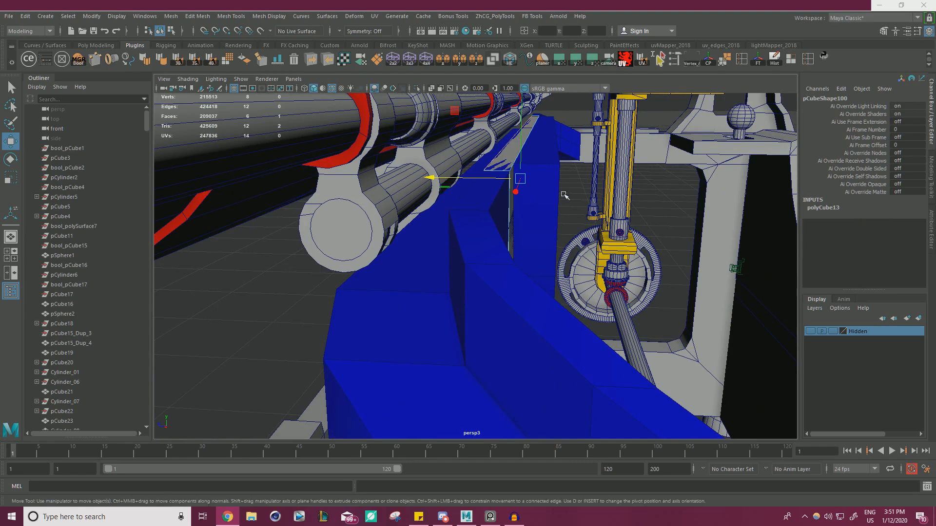
pyautogui.keyDown('alt'); pyautogui.moveTo(564, 195); pyautogui.dragTo(549, 197); pyautogui.keyUp('alt')
pyautogui.moveTo(467, 195); pyautogui.dragTo(467, 184, button='middle')
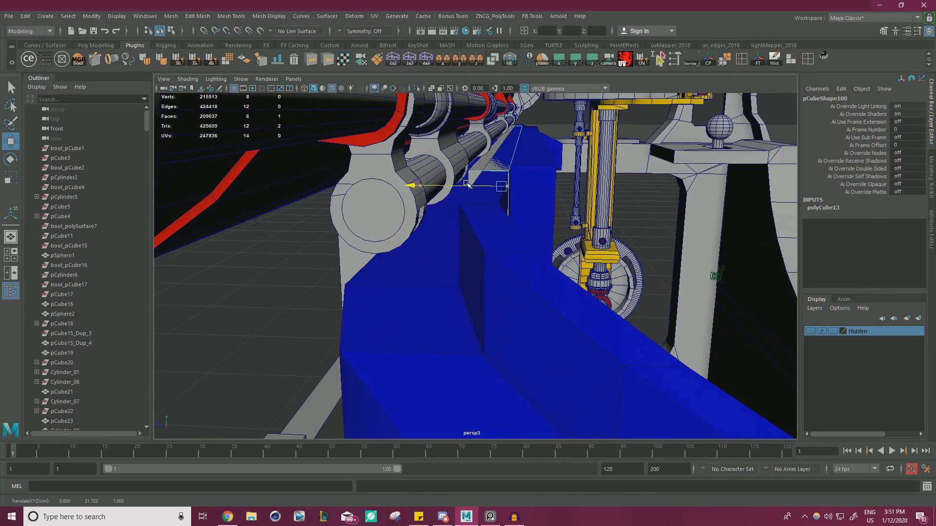
pyautogui.keyDown('alt'); pyautogui.moveTo(467, 185); pyautogui.dragTo(517, 156); pyautogui.keyUp('alt')
pyautogui.moveTo(516, 156); pyautogui.dragTo(513, 157, button='middle')
pyautogui.keyDown('alt'); pyautogui.moveTo(513, 157); pyautogui.dragTo(529, 171); pyautogui.keyUp('alt')
# Raise the plate's bottom face to reduce its height and adjust its side face in depth against the blue bar.
pyautogui.keyDown('alt'); pyautogui.moveTo(480, 390); pyautogui.dragTo(553, 309); pyautogui.keyUp('alt')
pyautogui.click(477, 355)
pyautogui.keyDown('alt'); pyautogui.moveTo(553, 310); pyautogui.dragTo(564, 290, button='middle'); pyautogui.keyUp('alt')
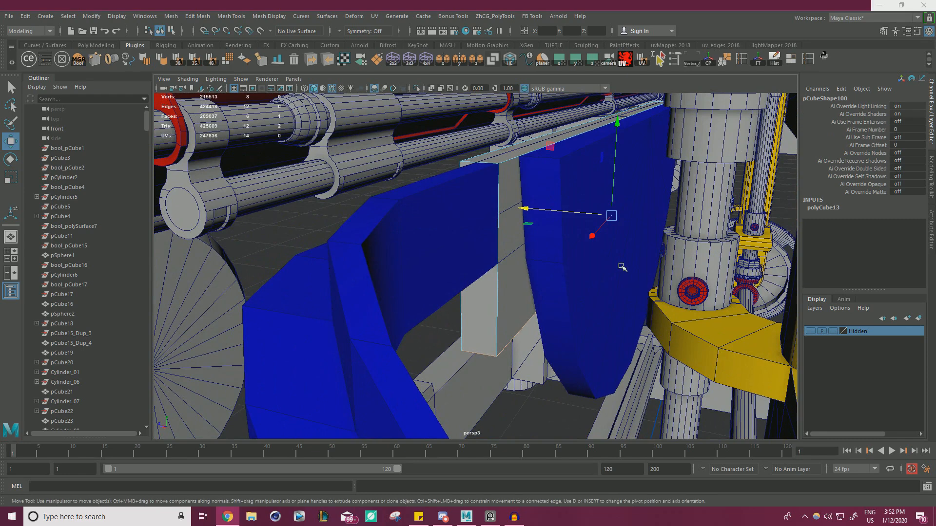
pyautogui.moveTo(610, 172); pyautogui.dragTo(611, 122)
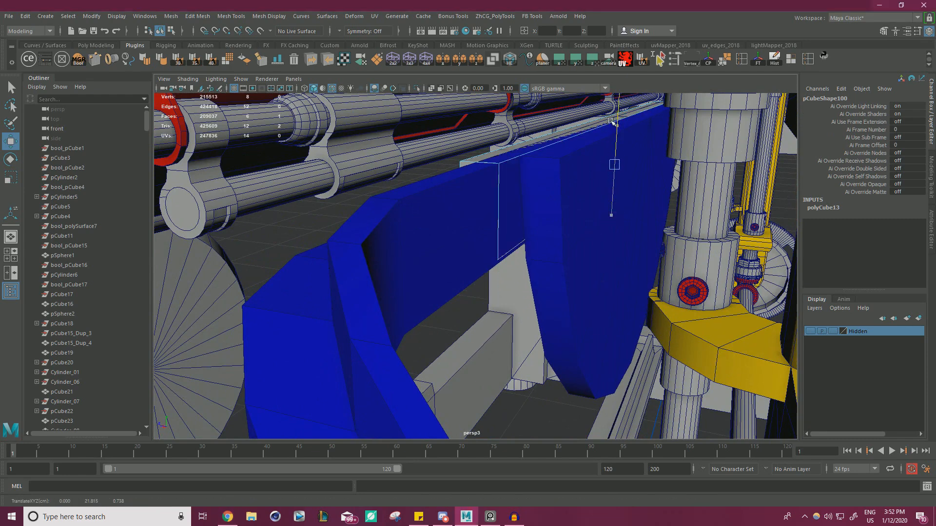
pyautogui.keyDown('alt'); pyautogui.moveTo(586, 161); pyautogui.dragTo(562, 173); pyautogui.keyUp('alt')
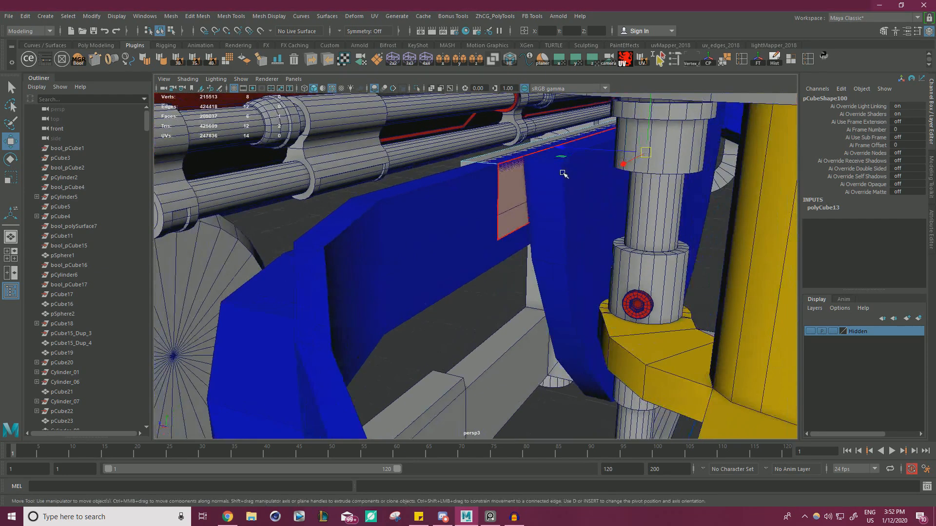
pyautogui.moveTo(646, 134); pyautogui.dragTo(556, 164)
pyautogui.keyDown('alt'); pyautogui.moveTo(556, 164); pyautogui.dragTo(446, 232); pyautogui.keyUp('alt')
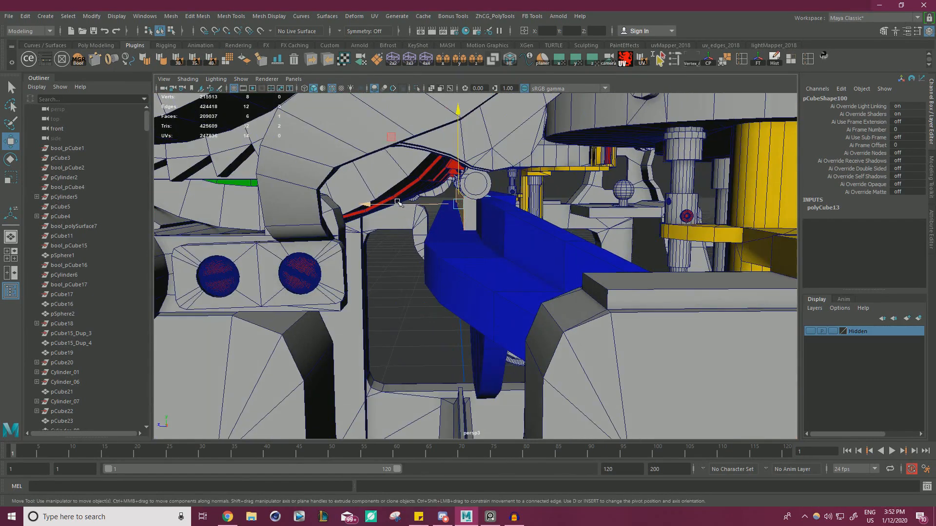
pyautogui.moveTo(397, 202); pyautogui.dragTo(543, 252)
pyautogui.moveTo(325, 279); pyautogui.dragTo(361, 223, button='right')
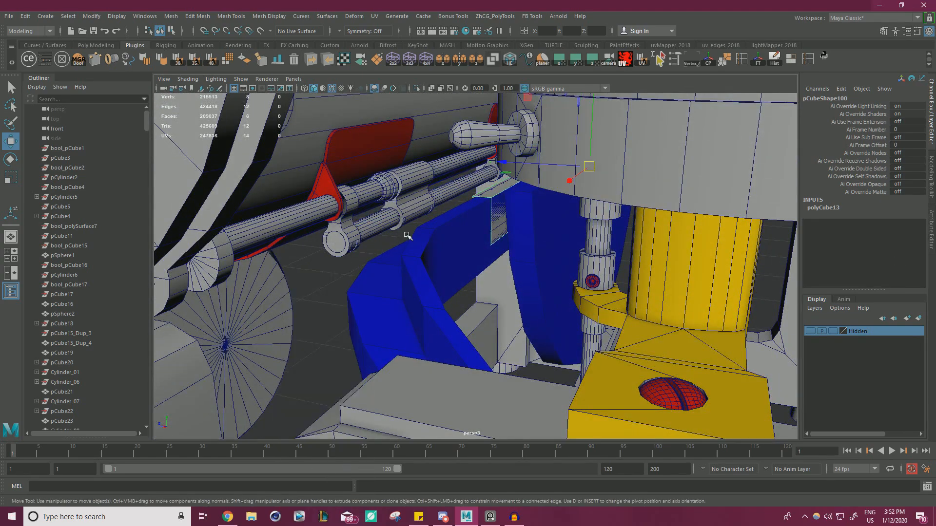
# Cut the plate across its centre with the Multi-Cut tool and delete the faces on one half.
pyautogui.keyDown('alt'); pyautogui.moveTo(408, 236); pyautogui.dragTo(612, 243); pyautogui.keyUp('alt')
pyautogui.keyDown('alt'); pyautogui.moveTo(612, 243); pyautogui.dragTo(510, 248, button='middle'); pyautogui.keyUp('alt')
pyautogui.keyDown('alt'); pyautogui.moveTo(510, 248); pyautogui.dragTo(569, 251); pyautogui.keyUp('alt')
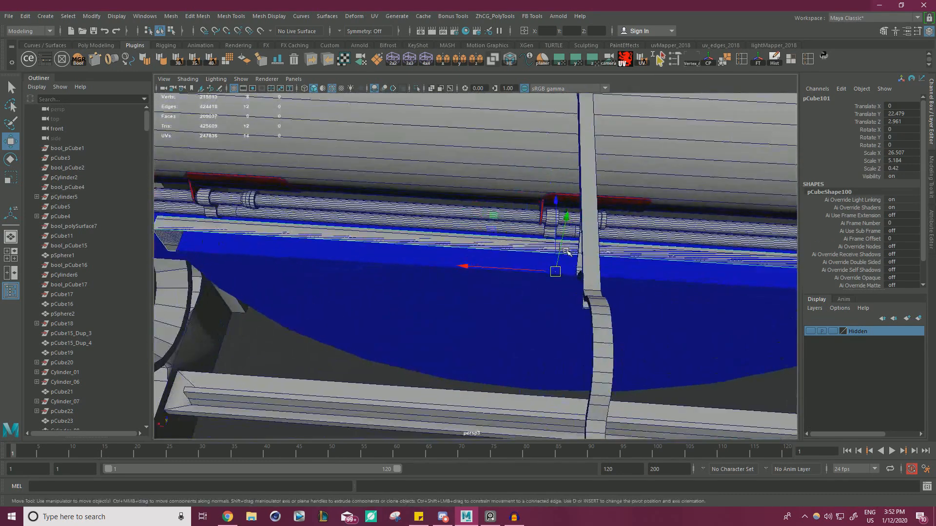
pyautogui.hotkey('ctrl', 'shift', 'x')
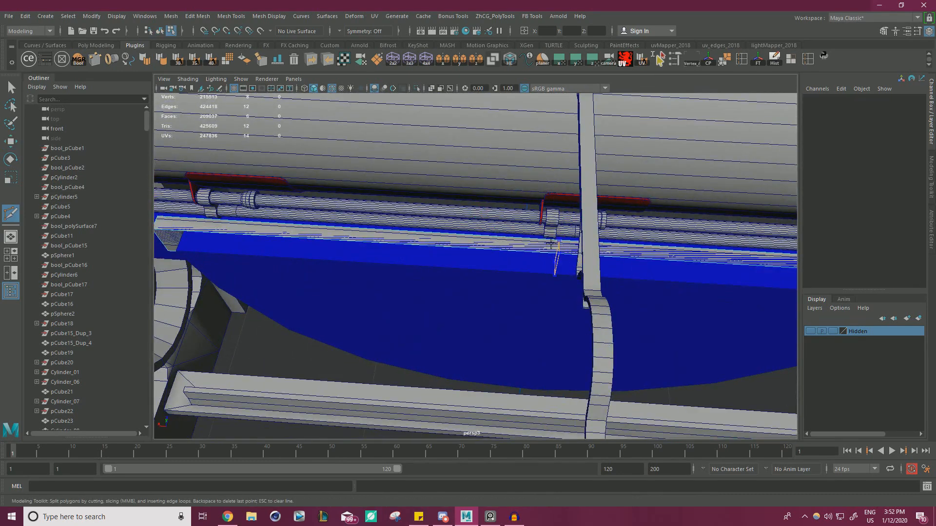
pyautogui.keyDown('alt'); pyautogui.moveTo(665, 252); pyautogui.dragTo(607, 293, button='right'); pyautogui.keyUp('alt')
pyautogui.keyDown('alt'); pyautogui.moveTo(607, 292); pyautogui.dragTo(527, 292, button='middle'); pyautogui.keyUp('alt')
pyautogui.press('w')
pyautogui.moveTo(665, 212); pyautogui.dragTo(665, 239, button='right')
pyautogui.moveTo(668, 375); pyautogui.dragTo(474, 188)
pyautogui.press('Delete')
# Inspect the remaining half plate's end, then examine the spool support and side frame on the Sketchfab typewriter.
pyautogui.keyDown('alt'); pyautogui.moveTo(473, 188); pyautogui.dragTo(542, 198, button='right'); pyautogui.keyUp('alt')
pyautogui.keyDown('alt'); pyautogui.moveTo(541, 198); pyautogui.dragTo(709, 157); pyautogui.keyUp('alt')
pyautogui.moveTo(710, 157); pyautogui.dragTo(706, 186, button='right')
pyautogui.keyDown('alt'); pyautogui.moveTo(419, 244); pyautogui.dragTo(474, 263, button='right'); pyautogui.keyUp('alt')
pyautogui.keyDown('alt'); pyautogui.moveTo(474, 263); pyautogui.dragTo(451, 282); pyautogui.keyUp('alt')
pyautogui.keyDown('alt'); pyautogui.moveTo(451, 283); pyautogui.dragTo(546, 255, button='right'); pyautogui.keyUp('alt')
pyautogui.moveTo(935, 81)
pyautogui.mouseDown()
pyautogui.moveTo(757, 71)
pyautogui.moveTo(712, 1)
pyautogui.mouseUp()
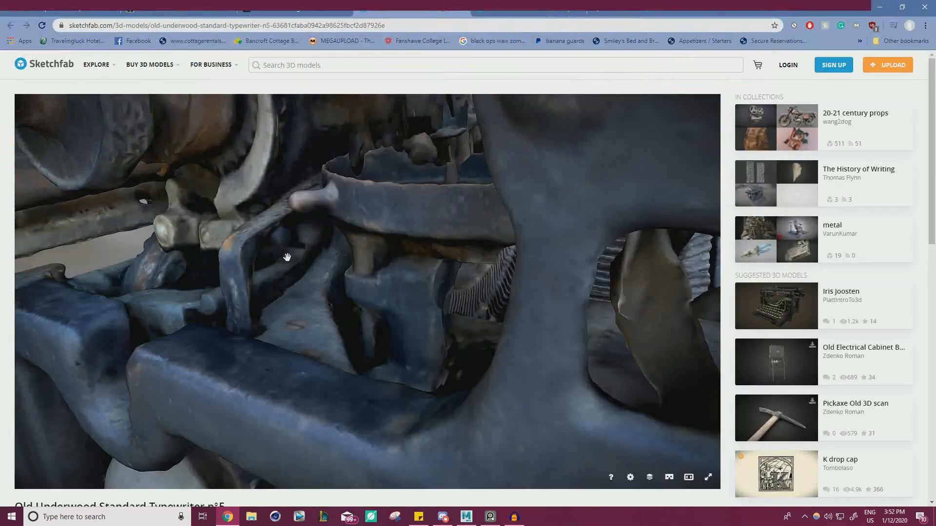
pyautogui.moveTo(288, 256)
pyautogui.mouseDown()
pyautogui.moveTo(309, 278)
pyautogui.moveTo(322, 240)
pyautogui.moveTo(314, 278)
pyautogui.moveTo(328, 264)
pyautogui.moveTo(311, 265)
pyautogui.moveTo(328, 244)
pyautogui.moveTo(390, 261)
pyautogui.moveTo(289, 257)
pyautogui.moveTo(218, 273)
pyautogui.moveTo(253, 274)
pyautogui.moveTo(201, 358)
pyautogui.mouseUp()
pyautogui.moveTo(264, 257)
pyautogui.mouseDown()
pyautogui.moveTo(234, 273)
pyautogui.moveTo(192, 335)
pyautogui.moveTo(278, 253)
pyautogui.mouseUp()
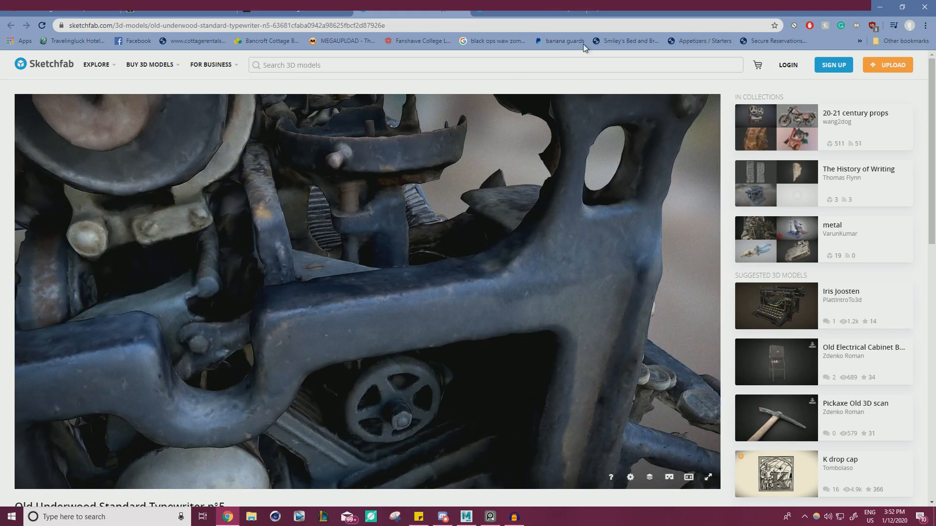
# Return to Maya and examine the half plate, blue bar and ribbon spool area from the side of the frame.
pyautogui.moveTo(648, 8); pyautogui.dragTo(935, 244)
pyautogui.scroll(-8, 420, 249)
pyautogui.keyDown('alt'); pyautogui.moveTo(420, 248); pyautogui.dragTo(433, 211); pyautogui.keyUp('alt')
pyautogui.scroll(-2, 454, 169)
pyautogui.keyDown('alt'); pyautogui.moveTo(458, 171); pyautogui.dragTo(463, 249, button='middle'); pyautogui.keyUp('alt')
pyautogui.scroll(6, 464, 249)
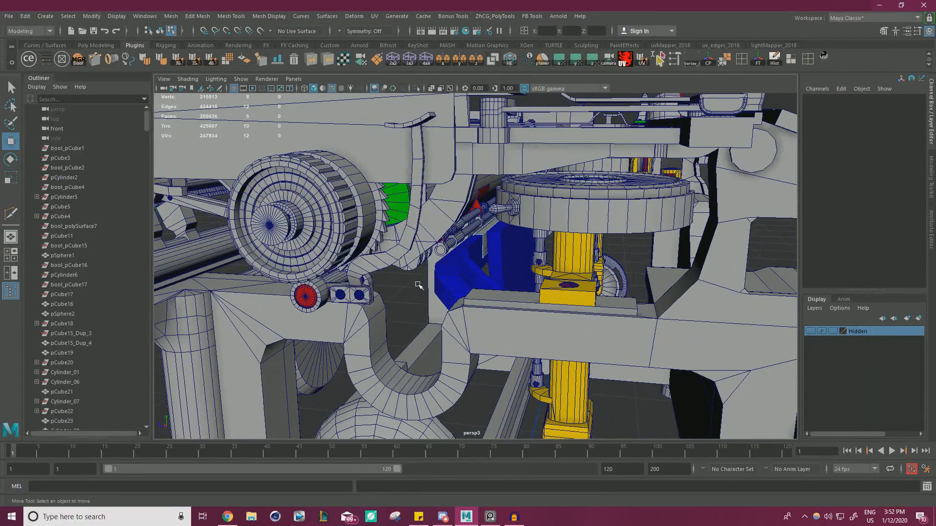
pyautogui.keyDown('alt'); pyautogui.moveTo(418, 284); pyautogui.dragTo(547, 311); pyautogui.keyUp('alt')
pyautogui.scroll(-4, 492, 273)
pyautogui.scroll(8, 547, 311)
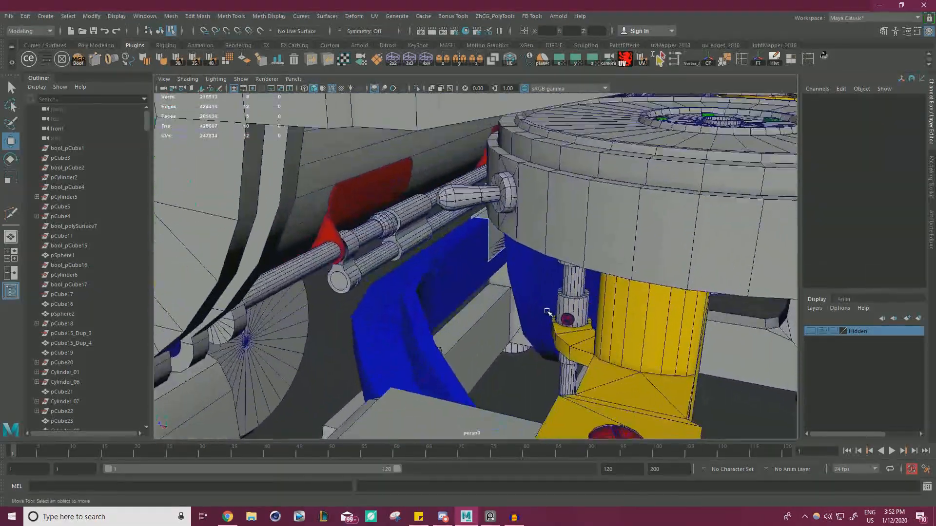
# Extrude the half plate's end face outward and shift it sideways to form an angled segment following the blue bar.
pyautogui.scroll(4, 547, 310)
pyautogui.scroll(-5, 551, 262)
pyautogui.rightClick(530, 371)
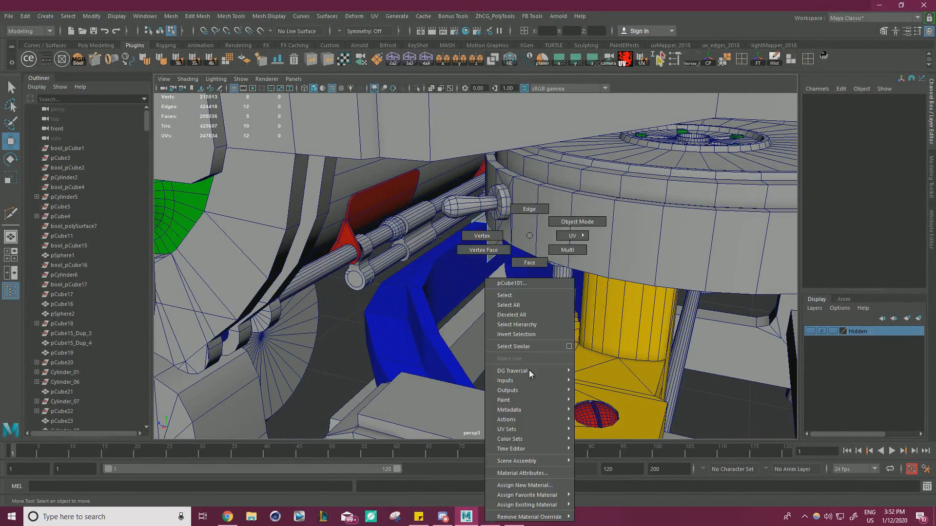
pyautogui.click(529, 263)
pyautogui.click(480, 243)
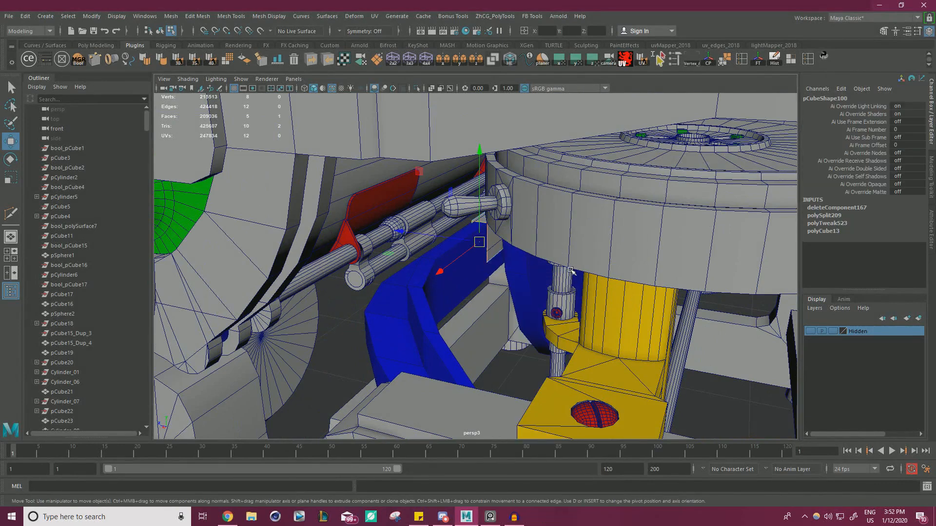
pyautogui.keyDown('alt'); pyautogui.moveTo(571, 270); pyautogui.dragTo(543, 238); pyautogui.keyUp('alt')
pyautogui.scroll(-4, 543, 239)
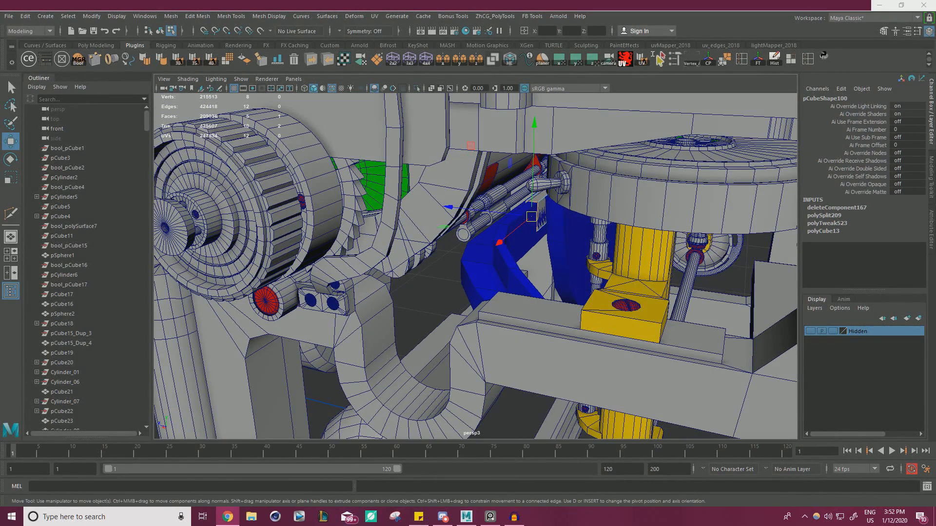
pyautogui.scroll(4, 502, 267)
pyautogui.keyDown('alt'); pyautogui.moveTo(502, 267); pyautogui.dragTo(595, 253); pyautogui.keyUp('alt')
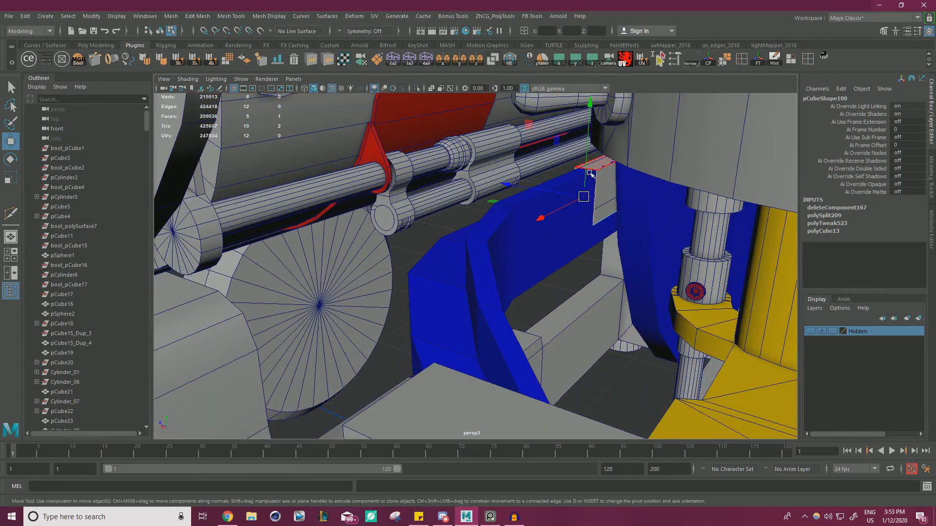
pyautogui.keyDown('shift'); pyautogui.moveTo(560, 141); pyautogui.dragTo(535, 171); pyautogui.keyUp('shift')
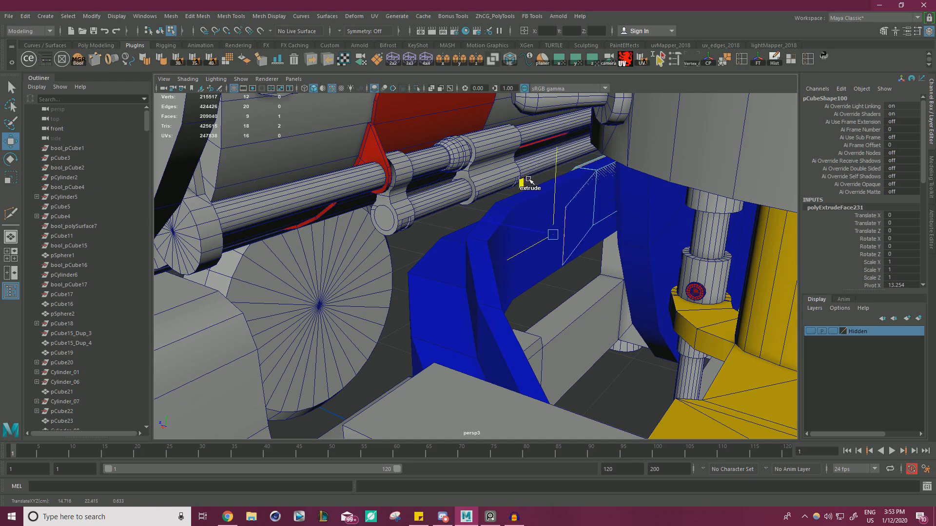
pyautogui.keyDown('shift'); pyautogui.moveTo(527, 181); pyautogui.dragTo(573, 208); pyautogui.keyUp('shift')
# Extrude the plate's end face a second time to add a straight segment along the blue bar.
pyautogui.keyDown('alt'); pyautogui.moveTo(537, 215); pyautogui.dragTo(475, 205); pyautogui.keyUp('alt')
pyautogui.hotkey('ctrl', 'e')
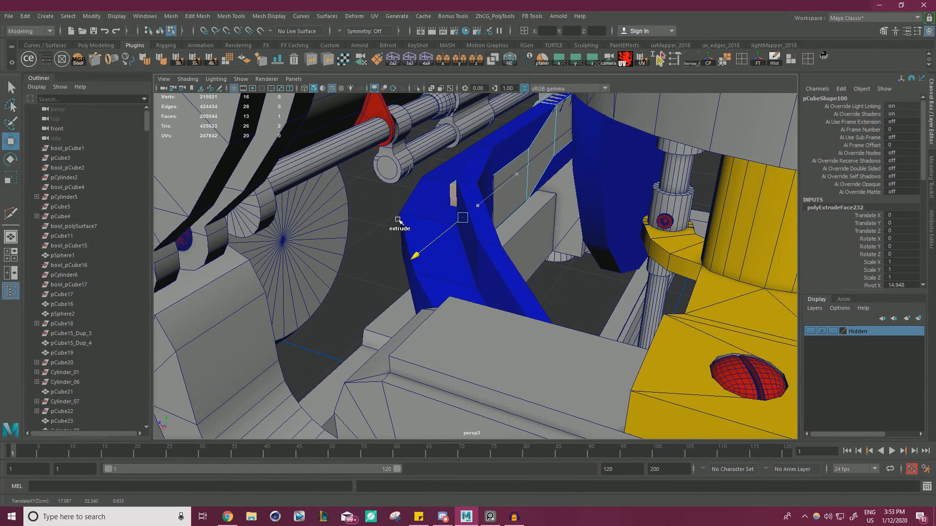
pyautogui.keyDown('alt'); pyautogui.moveTo(463, 241); pyautogui.dragTo(447, 233); pyautogui.keyUp('alt')
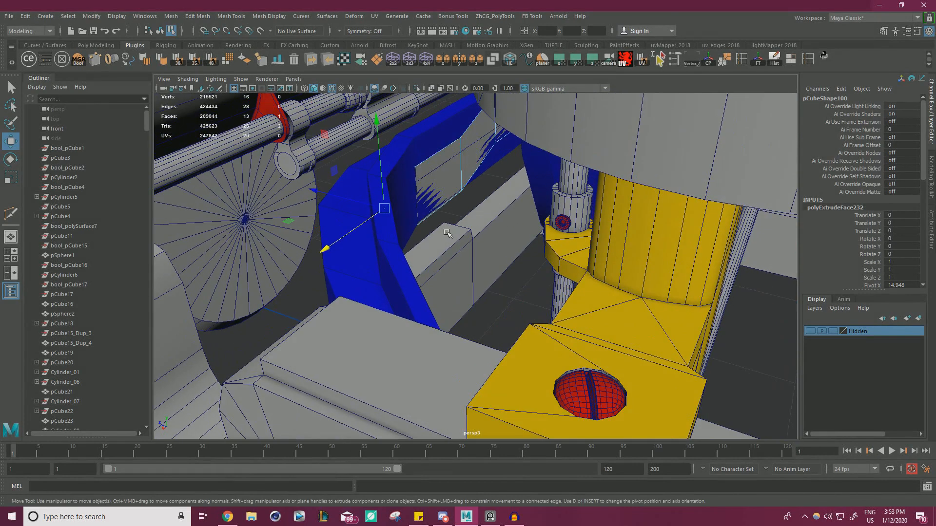
# Try to extrude the last segment's side face out past the blue bar.
pyautogui.click(427, 201)
pyautogui.keyDown('alt'); pyautogui.moveTo(427, 201); pyautogui.dragTo(437, 233); pyautogui.keyUp('alt')
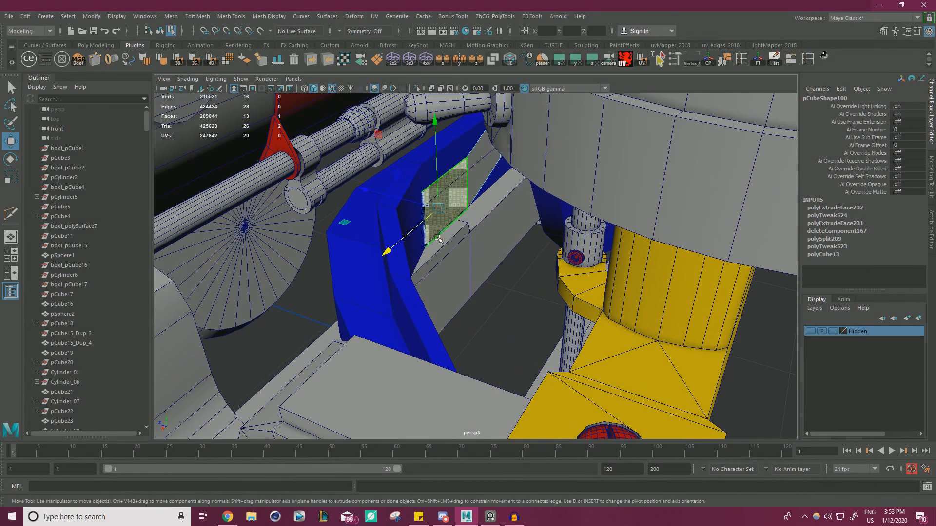
pyautogui.keyDown('shift'); pyautogui.moveTo(346, 223); pyautogui.dragTo(384, 273, button='middle'); pyautogui.keyUp('shift')
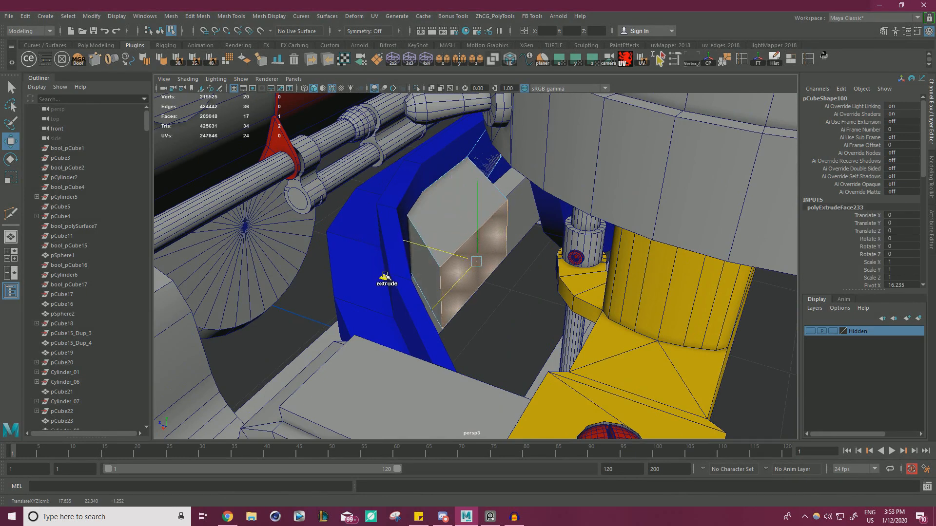
pyautogui.keyDown('shift'); pyautogui.moveTo(385, 276); pyautogui.dragTo(404, 200, button='middle'); pyautogui.keyUp('shift')
pyautogui.hotkey('ctrl', 'z')
# Delete the blue curved bar beside the new plate.
pyautogui.moveTo(444, 207); pyautogui.dragTo(468, 195, button='right')
pyautogui.click(391, 265)
pyautogui.press('Delete')
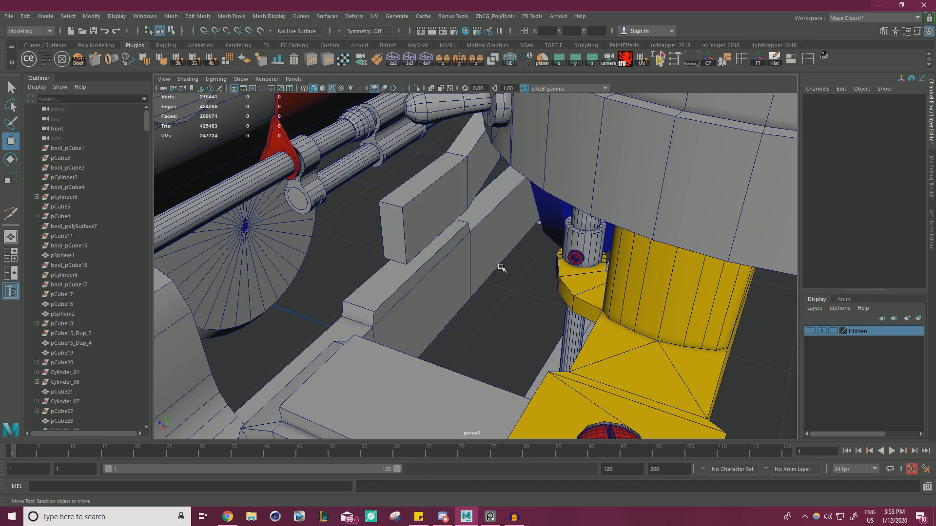
# Extrude the last segment's side face toward the ribbon spool and extrude its narrow end face forward.
pyautogui.click(432, 204)
pyautogui.moveTo(935, 91)
pyautogui.mouseDown()
pyautogui.moveTo(779, 62)
pyautogui.moveTo(935, 128)
pyautogui.mouseUp()
pyautogui.moveTo(433, 227); pyautogui.dragTo(434, 250, button='right')
pyautogui.click(428, 229)
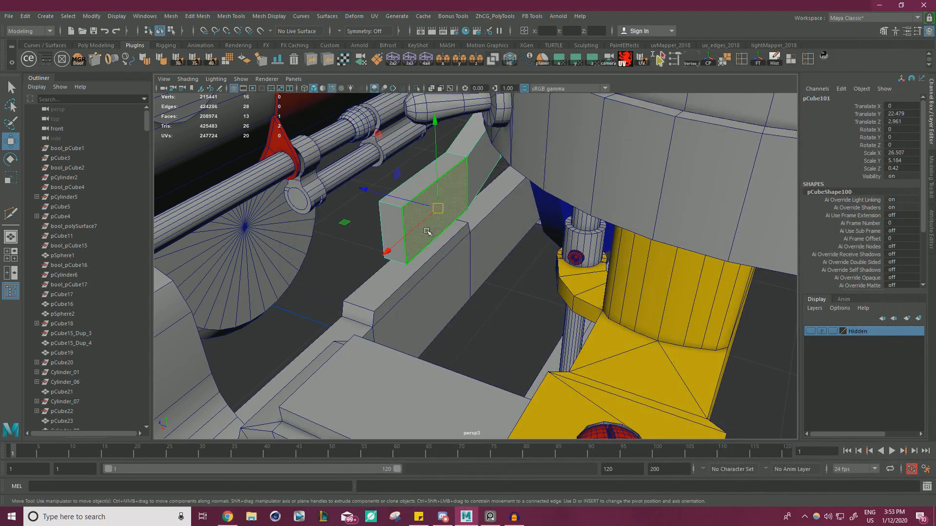
pyautogui.keyDown('shift'); pyautogui.moveTo(370, 191); pyautogui.dragTo(404, 200); pyautogui.keyUp('shift')
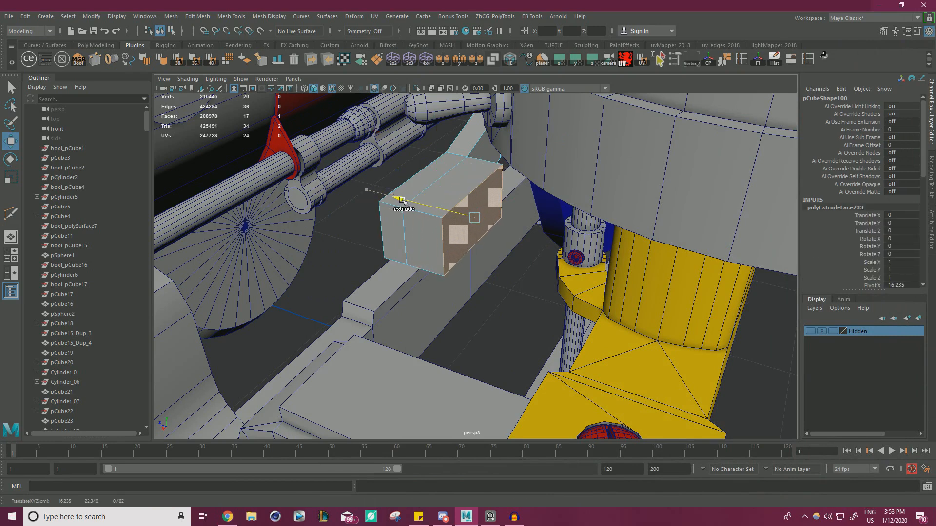
pyautogui.click(436, 244)
pyautogui.keyDown('shift'); pyautogui.moveTo(389, 271); pyautogui.dragTo(365, 292); pyautogui.keyUp('shift')
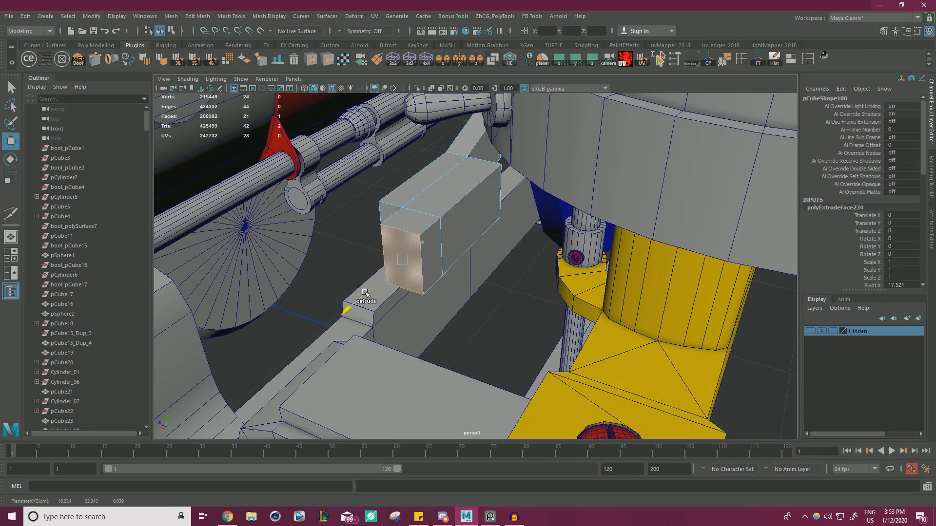
# Widen the end block by moving its side faces outward, and delete its rear corner edge to form a taper.
pyautogui.click(446, 274)
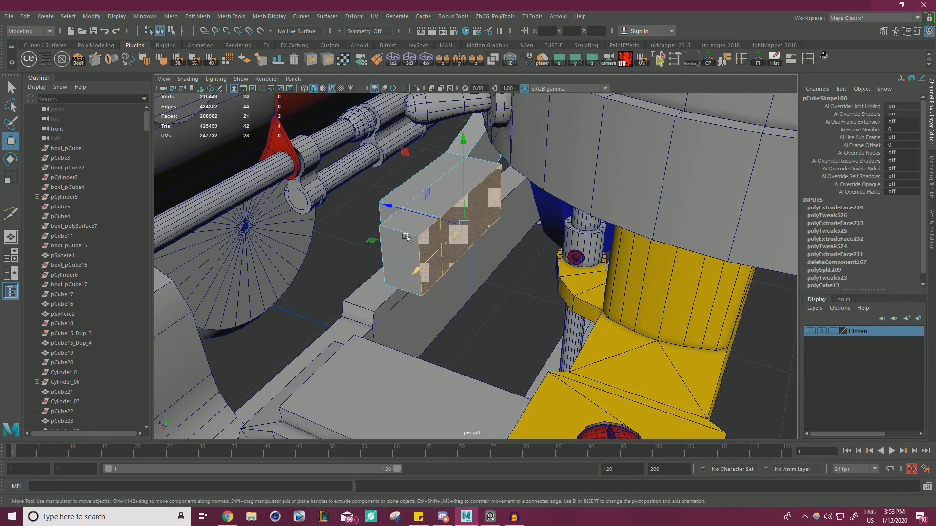
pyautogui.moveTo(388, 202); pyautogui.dragTo(481, 221)
pyautogui.moveTo(481, 221); pyautogui.dragTo(483, 191, button='right')
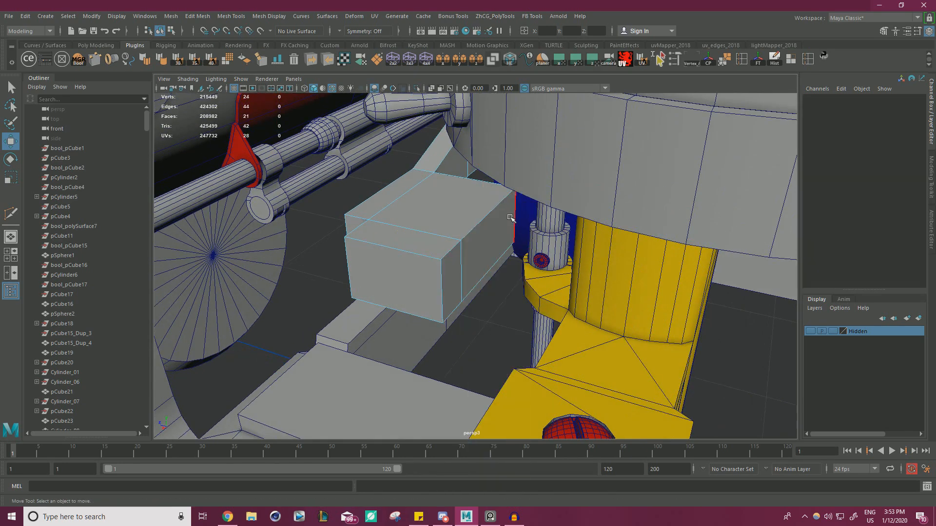
pyautogui.hotkey('ctrl', 'Delete')
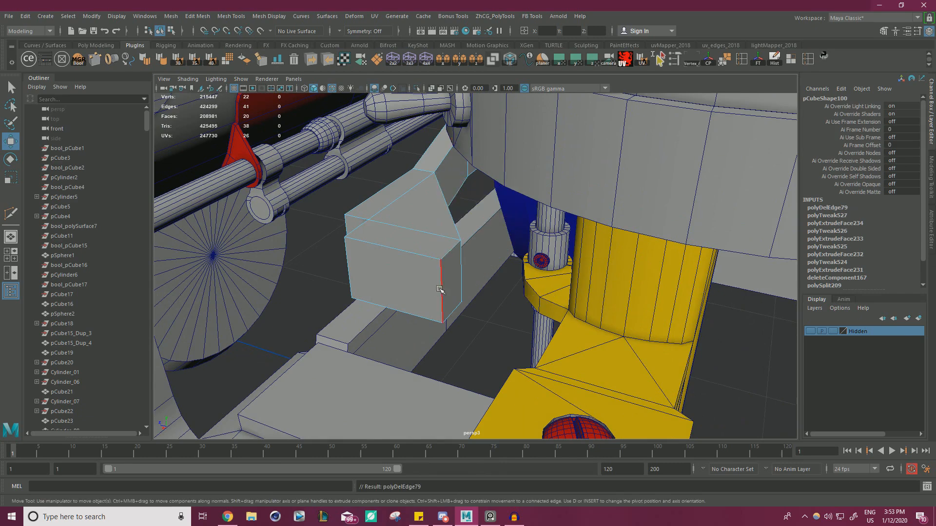
# Move the block's end face farther forward and shift its side face outward to adjust the width.
pyautogui.moveTo(428, 272); pyautogui.dragTo(408, 279, button='right')
pyautogui.click(387, 303)
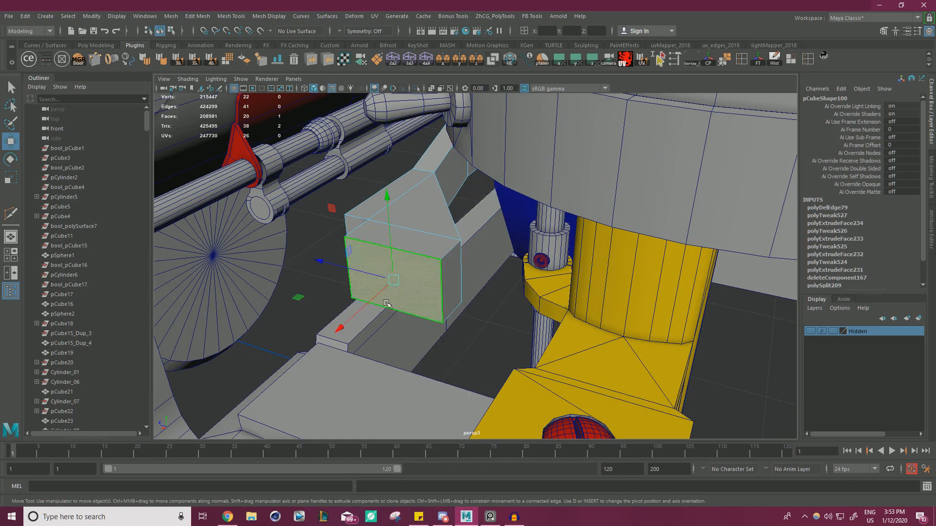
pyautogui.moveTo(367, 306); pyautogui.dragTo(355, 314)
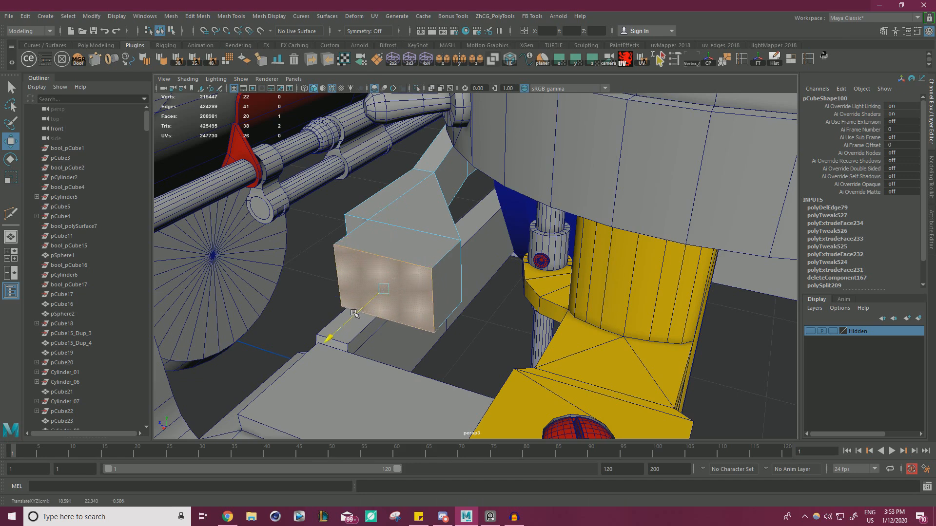
pyautogui.click(452, 301)
pyautogui.moveTo(372, 269); pyautogui.dragTo(431, 258)
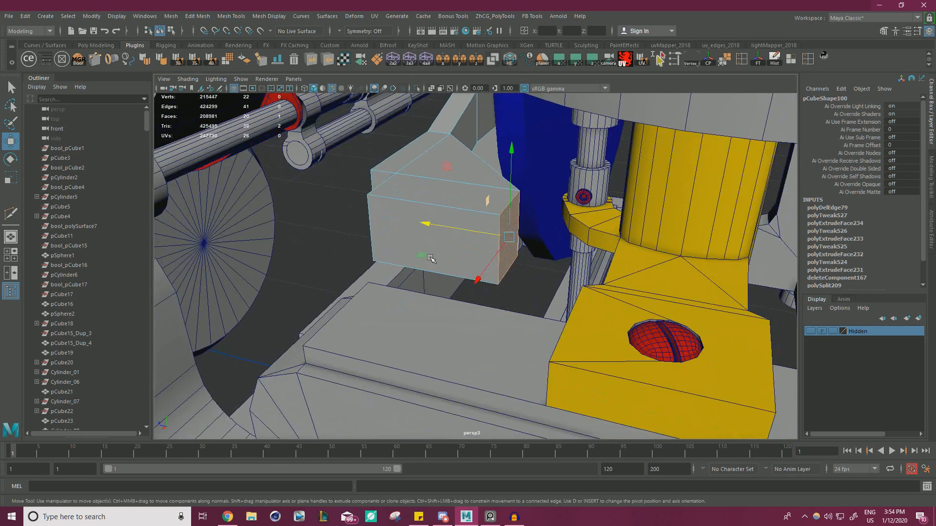
# Select the end block's vertices and lower them so the block drops down behind the frame rail.
pyautogui.moveTo(412, 174); pyautogui.dragTo(380, 175, button='right')
pyautogui.moveTo(549, 306); pyautogui.dragTo(455, 200)
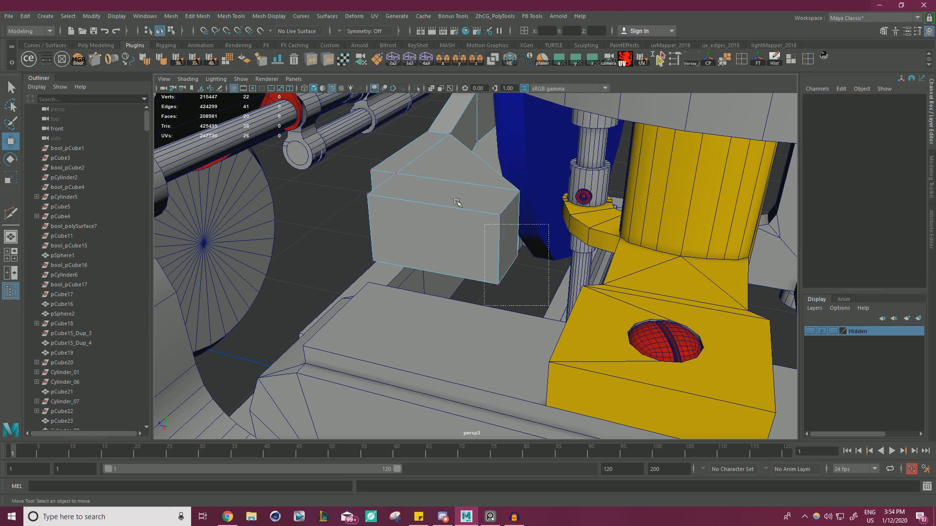
pyautogui.moveTo(325, 86); pyautogui.dragTo(326, 87)
pyautogui.keyDown('alt'); pyautogui.moveTo(453, 188); pyautogui.dragTo(389, 189, button='right'); pyautogui.keyUp('alt')
pyautogui.keyDown('alt'); pyautogui.moveTo(482, 209); pyautogui.dragTo(504, 286, button='middle'); pyautogui.keyUp('alt')
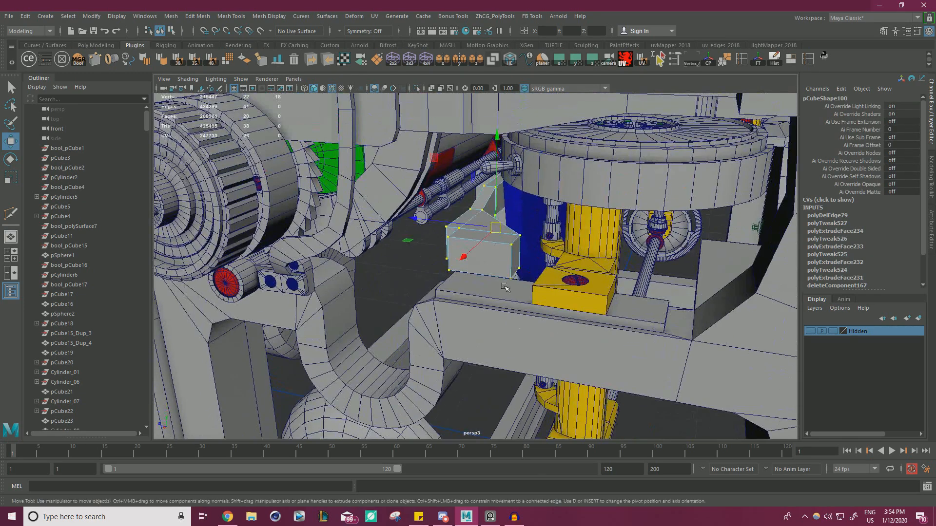
pyautogui.moveTo(419, 169); pyautogui.dragTo(420, 169)
pyautogui.keyDown('alt'); pyautogui.moveTo(429, 188); pyautogui.dragTo(392, 253); pyautogui.keyUp('alt')
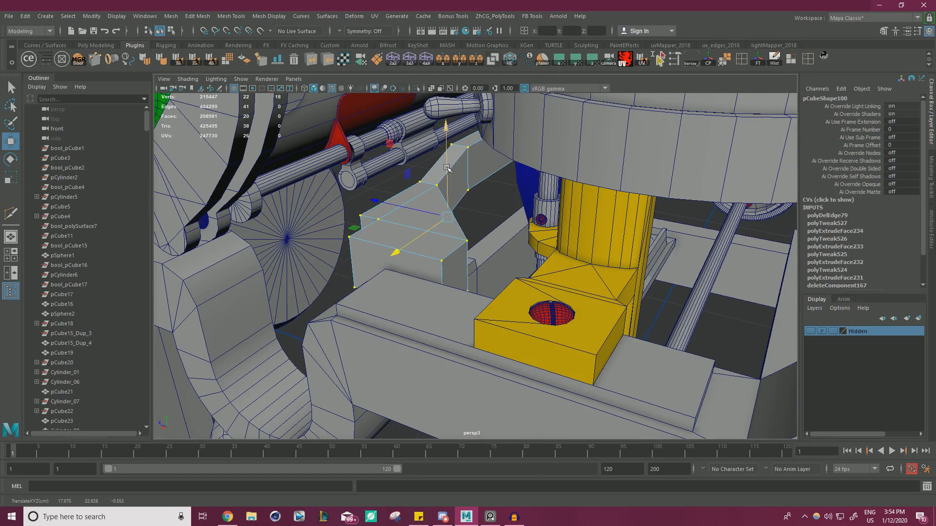
pyautogui.moveTo(447, 168); pyautogui.dragTo(431, 217)
pyautogui.hotkey('ctrl', 'z')
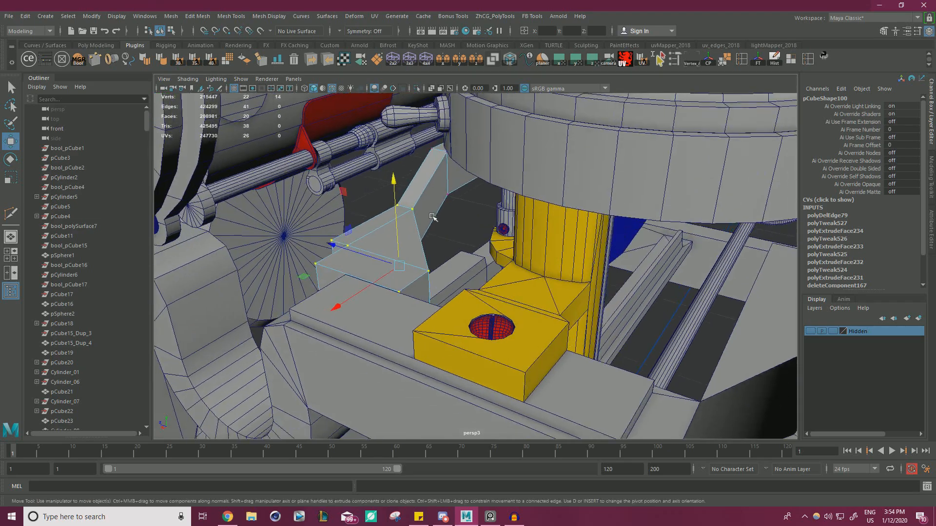
pyautogui.keyDown('alt'); pyautogui.moveTo(354, 272); pyautogui.dragTo(639, 217); pyautogui.keyUp('alt')
pyautogui.press('F11')
pyautogui.click(704, 278)
pyautogui.keyDown('shift'); pyautogui.click(589, 309); pyautogui.keyUp('shift')
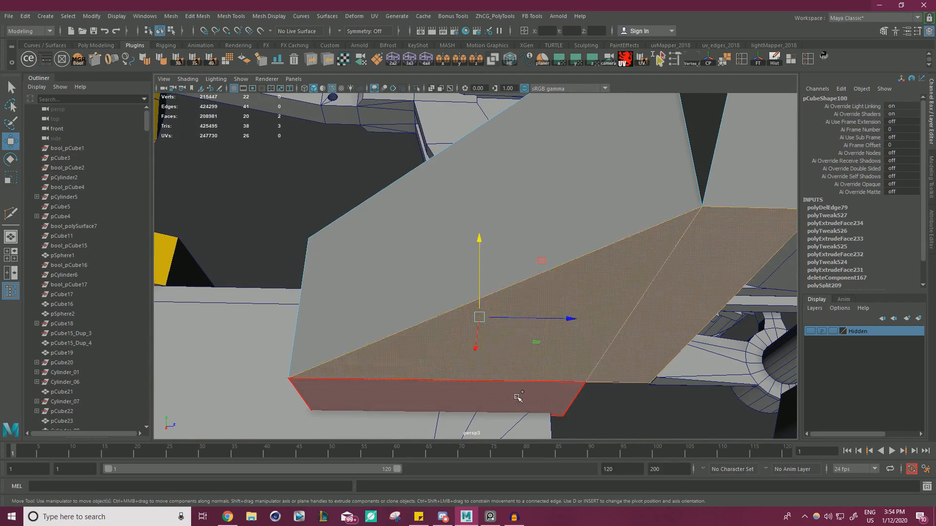
pyautogui.keyDown('alt'); pyautogui.moveTo(518, 397); pyautogui.dragTo(495, 296); pyautogui.keyUp('alt')
# Snap the pivot of the lowered vertices to the block's corner and adjust their position against the frame.
pyautogui.moveTo(490, 236); pyautogui.dragTo(443, 237, button='right')
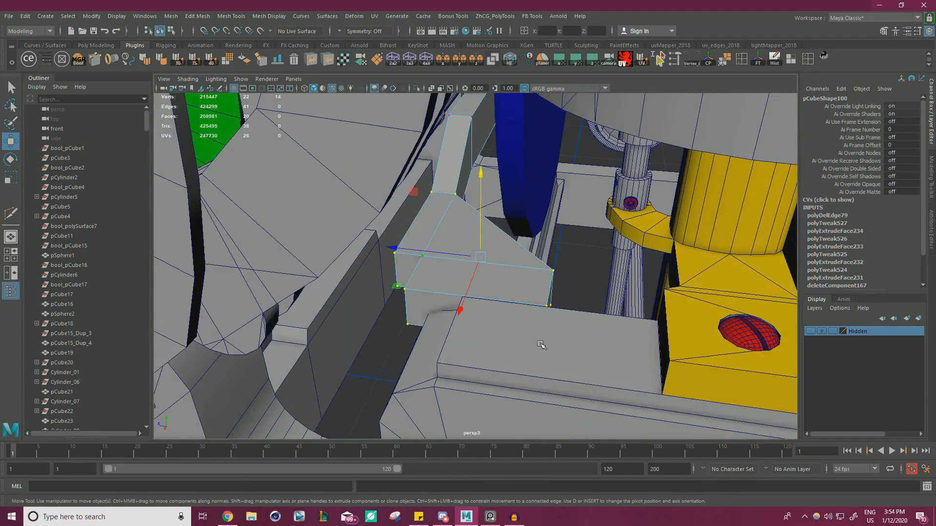
pyautogui.keyDown('alt'); pyautogui.moveTo(541, 344); pyautogui.dragTo(502, 293); pyautogui.keyUp('alt')
pyautogui.press('d')
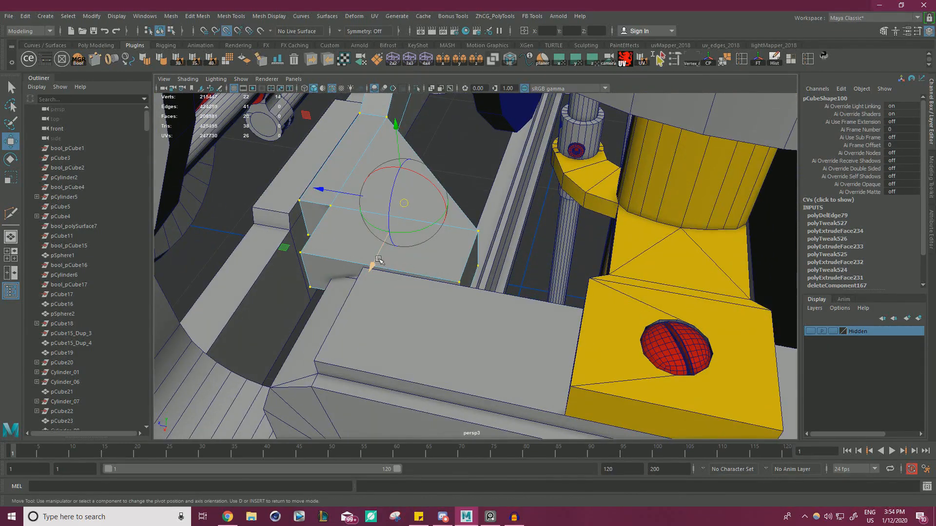
pyautogui.click(325, 255)
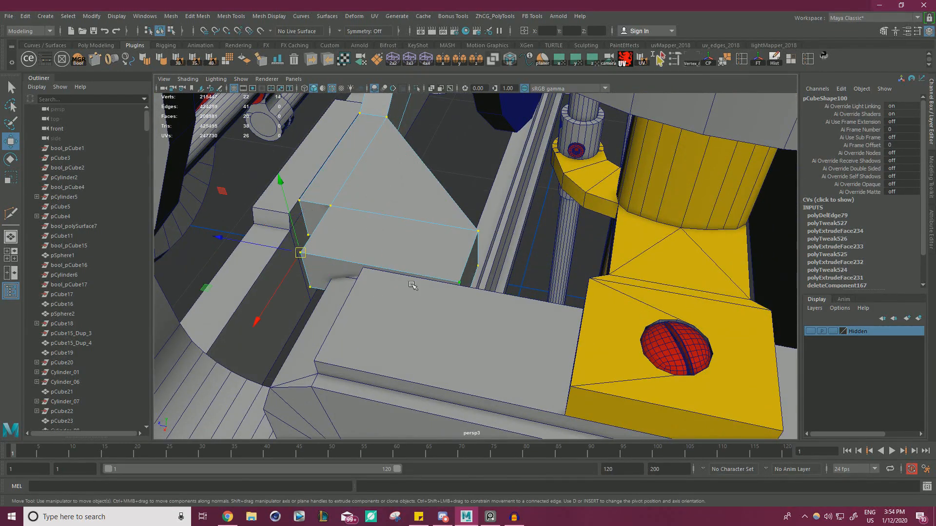
pyautogui.keyDown('alt'); pyautogui.moveTo(412, 286); pyautogui.dragTo(521, 285); pyautogui.keyUp('alt')
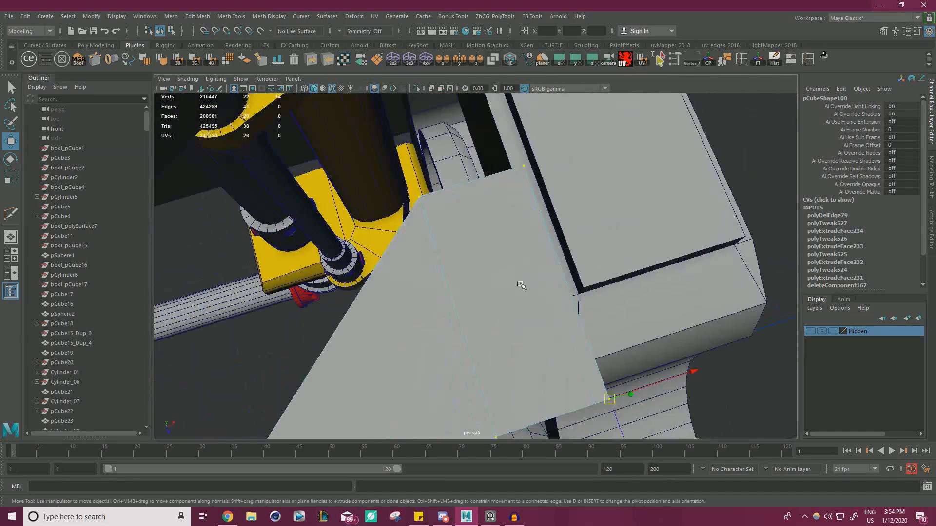
pyautogui.moveTo(615, 408); pyautogui.dragTo(451, 287)
pyautogui.press('d')
pyautogui.click(501, 224)
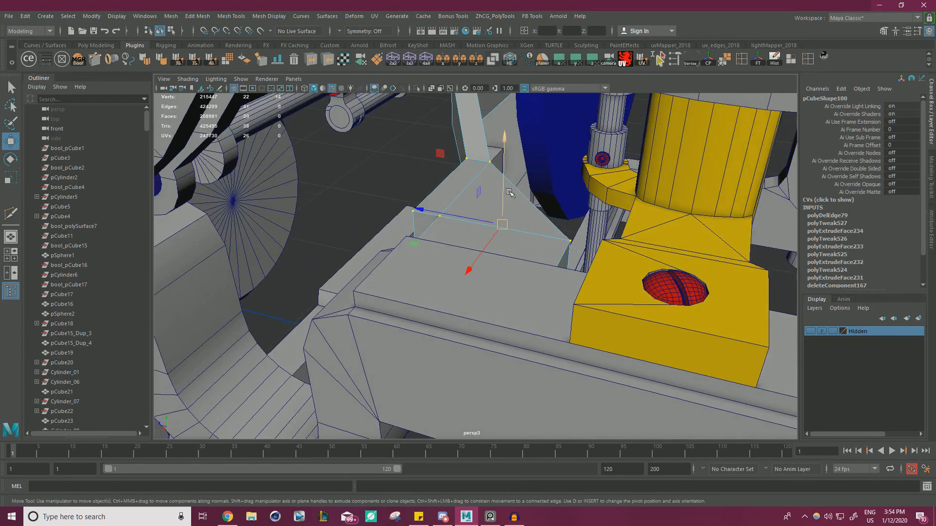
# Insert an edge loop across the steep connecting segment with the Multi-Cut tool and move it to bend the segment.
pyautogui.keyDown('alt'); pyautogui.moveTo(455, 319); pyautogui.dragTo(436, 281); pyautogui.keyUp('alt')
pyautogui.keyDown('alt'); pyautogui.moveTo(437, 280); pyautogui.dragTo(587, 287, button='right'); pyautogui.keyUp('alt')
pyautogui.hotkey('ctrl', 'shift', 'x')
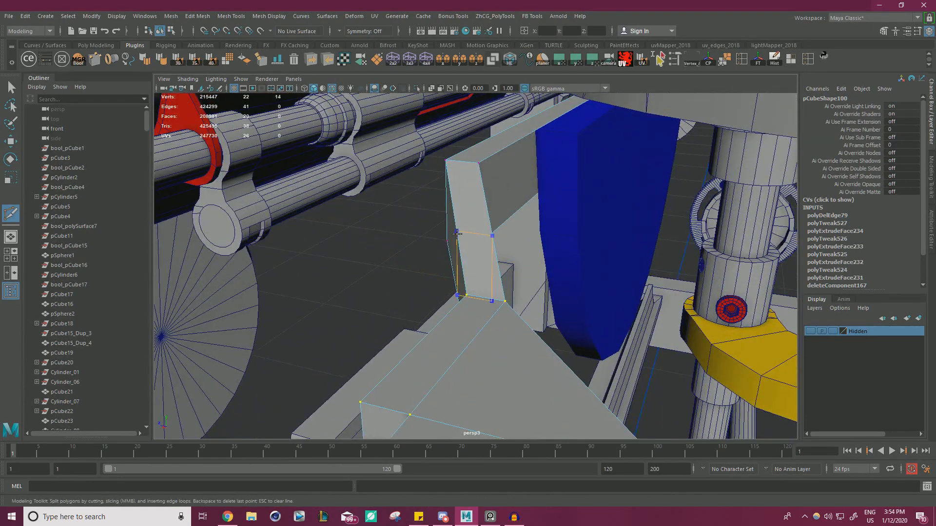
pyautogui.keyDown('alt'); pyautogui.moveTo(463, 234); pyautogui.dragTo(503, 265); pyautogui.keyUp('alt')
pyautogui.keyDown('alt'); pyautogui.moveTo(503, 265); pyautogui.dragTo(521, 227, button='middle'); pyautogui.keyUp('alt')
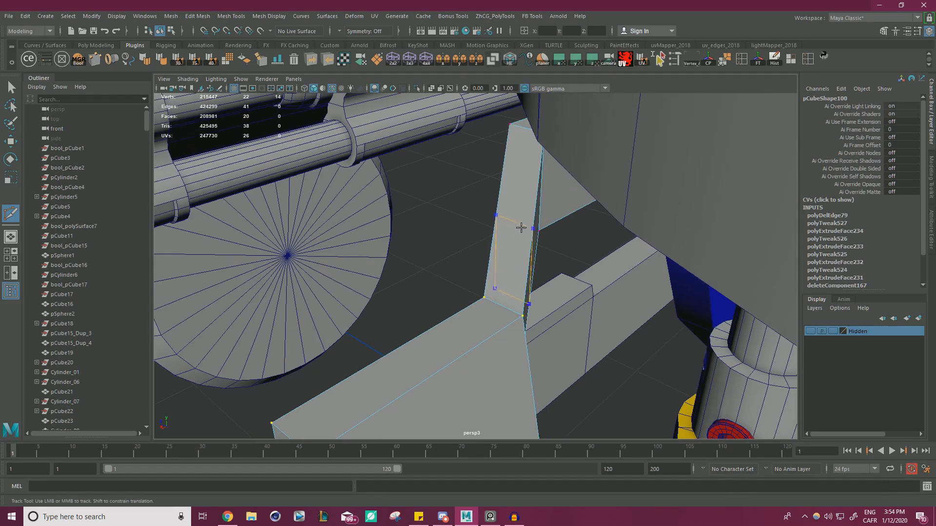
pyautogui.keyDown('ctrl'); pyautogui.click(531, 213); pyautogui.keyUp('ctrl')
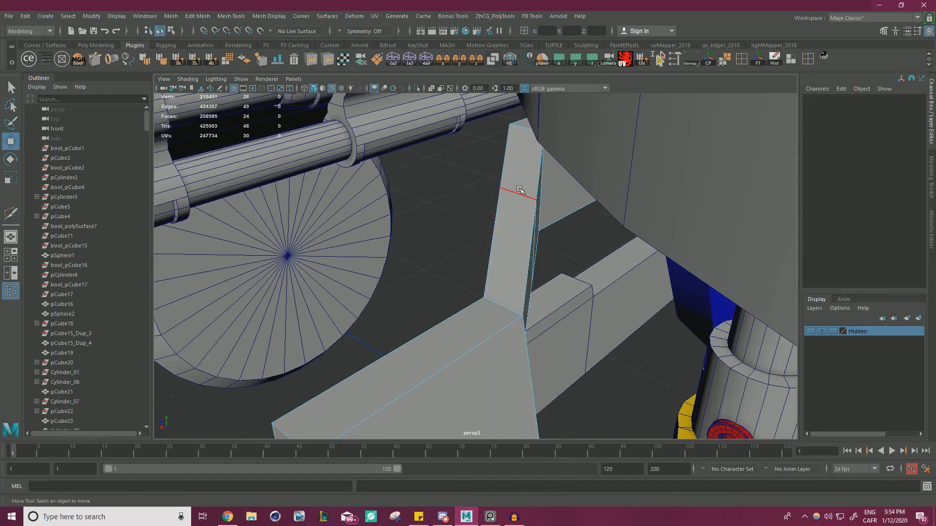
pyautogui.press('w')
pyautogui.keyDown('alt'); pyautogui.moveTo(520, 190); pyautogui.dragTo(567, 222); pyautogui.keyUp('alt')
pyautogui.keyDown('alt'); pyautogui.moveTo(419, 216); pyautogui.dragTo(476, 225); pyautogui.keyUp('alt')
# Try to bevel the bend edge of the connecting segment with one bevel segment.
pyautogui.click(476, 224)
pyautogui.hotkey('ctrl', 'b')
pyautogui.keyDown('alt'); pyautogui.moveTo(538, 253); pyautogui.dragTo(565, 175); pyautogui.keyUp('alt')
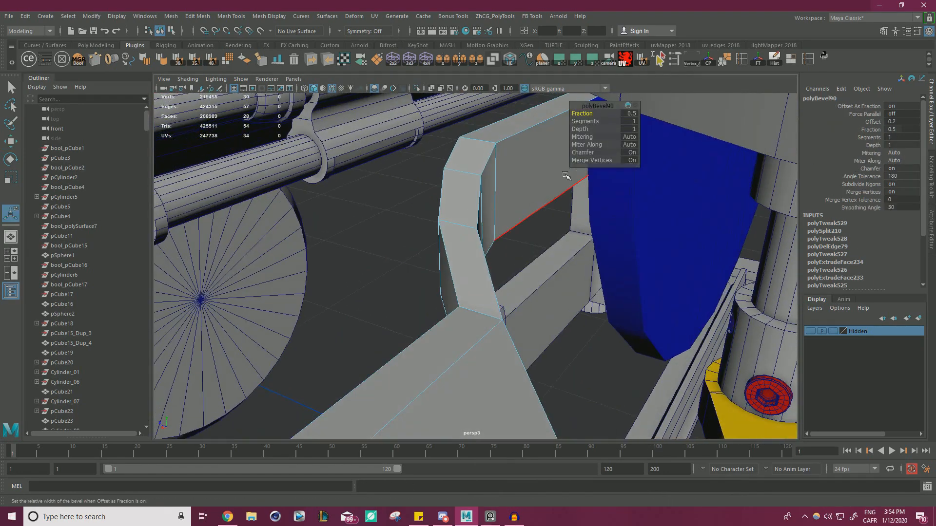
pyautogui.moveTo(583, 113); pyautogui.dragTo(587, 113)
pyautogui.keyDown('alt'); pyautogui.moveTo(516, 203); pyautogui.dragTo(567, 266); pyautogui.keyUp('alt')
pyautogui.hotkey('ctrl', 'z')
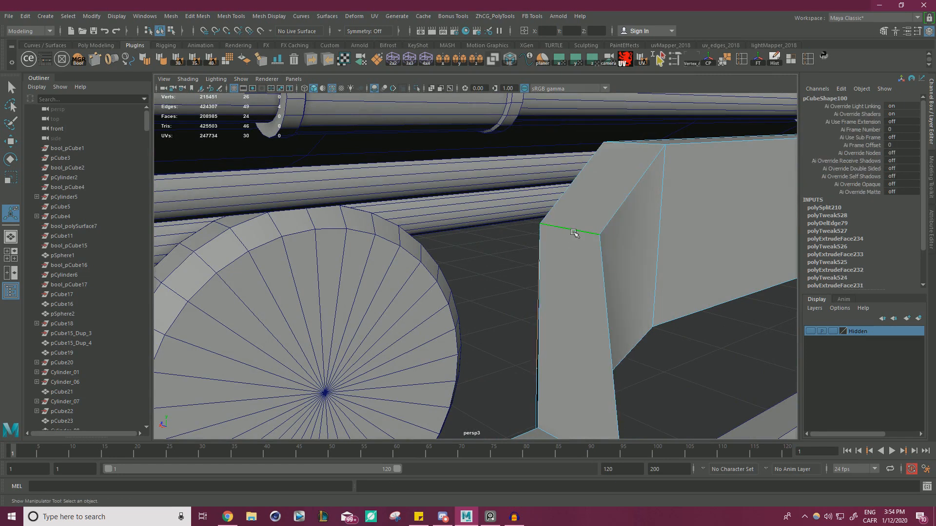
# Delete the bend edge, insert a new edge loop across the steep connecting segment with Multi-Cut, and move it outward.
pyautogui.press('Delete')
pyautogui.hotkey('ctrl', 'shift', 'x')
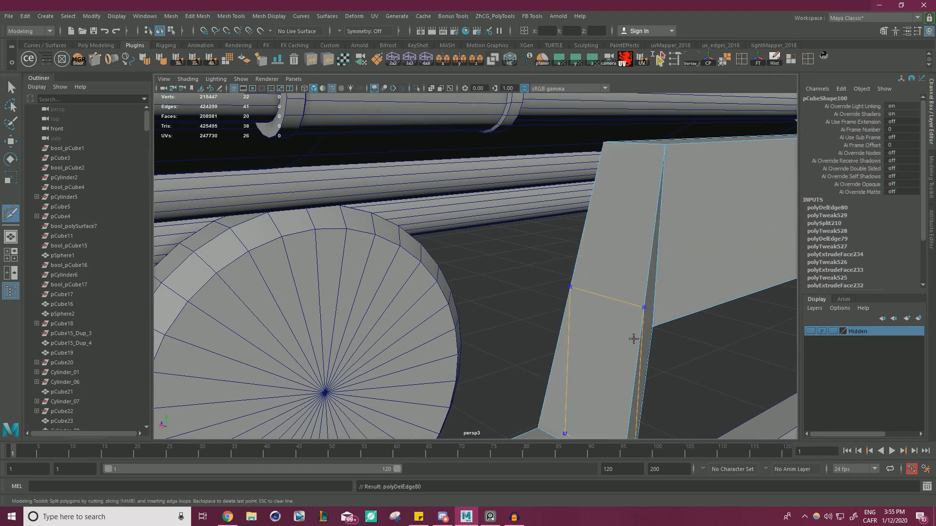
pyautogui.keyDown('ctrl'); pyautogui.click(647, 321); pyautogui.keyUp('ctrl')
pyautogui.keyDown('alt'); pyautogui.moveTo(593, 333); pyautogui.dragTo(605, 338); pyautogui.keyUp('alt')
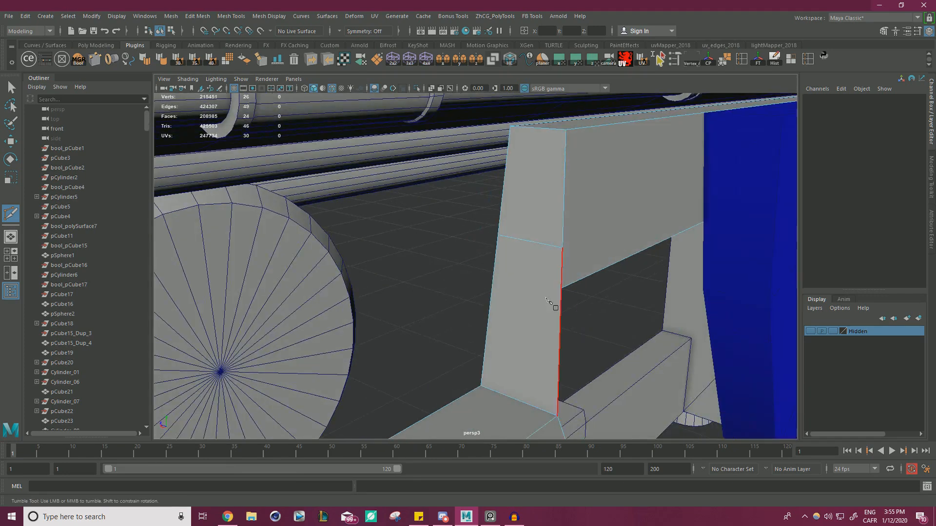
pyautogui.press('w')
pyautogui.moveTo(527, 236); pyautogui.dragTo(534, 214, button='right')
pyautogui.doubleClick(530, 243)
pyautogui.moveTo(457, 299); pyautogui.dragTo(445, 286)
# Bevel the moved edge loop with a fraction of 0.7 and two segments to round the bend.
pyautogui.hotkey('ctrl', 'b')
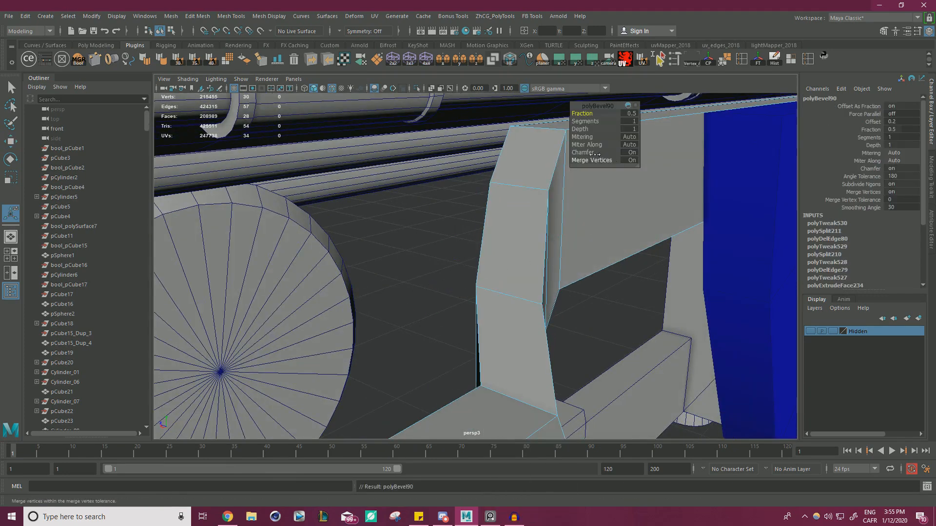
pyautogui.moveTo(581, 113); pyautogui.dragTo(595, 123)
pyautogui.scroll(-8, 411, 238)
pyautogui.keyDown('alt'); pyautogui.moveTo(375, 248); pyautogui.dragTo(470, 300); pyautogui.keyUp('alt')
# Select the lower edge loops of the curved arm one after another and shift them to smooth its bend.
pyautogui.press('w')
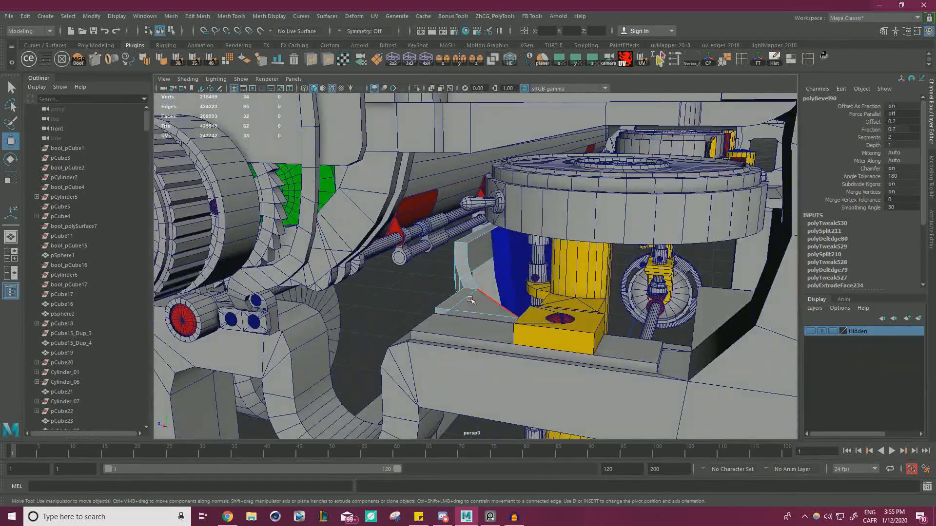
pyautogui.keyDown('alt'); pyautogui.moveTo(470, 300); pyautogui.dragTo(528, 302, button='right'); pyautogui.keyUp('alt')
pyautogui.keyDown('alt'); pyautogui.moveTo(528, 303); pyautogui.dragTo(484, 257); pyautogui.keyUp('alt')
pyautogui.moveTo(483, 236); pyautogui.dragTo(436, 233, button='right')
pyautogui.doubleClick(477, 223)
pyautogui.keyDown('alt'); pyautogui.moveTo(477, 224); pyautogui.dragTo(444, 258); pyautogui.keyUp('alt')
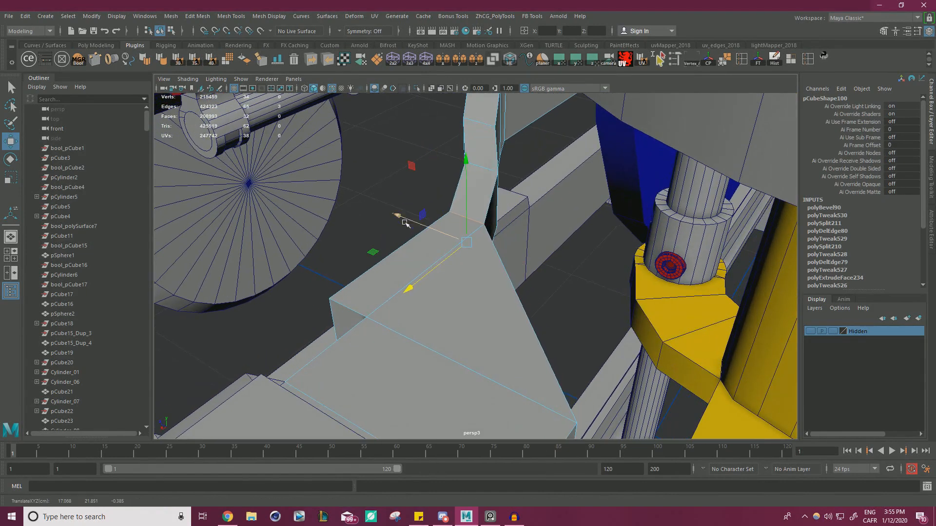
pyautogui.doubleClick(482, 168)
pyautogui.keyDown('alt'); pyautogui.moveTo(482, 170); pyautogui.dragTo(435, 199); pyautogui.keyUp('alt')
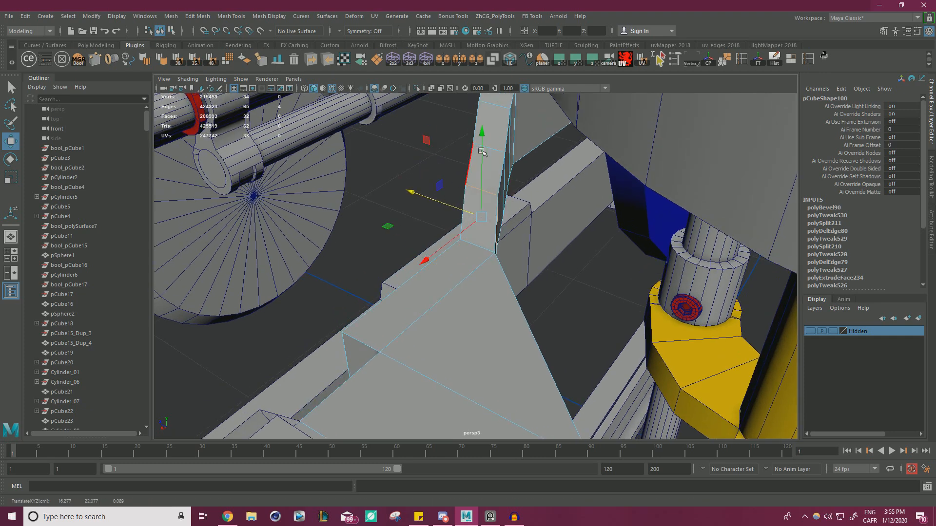
pyautogui.doubleClick(483, 149)
pyautogui.moveTo(438, 161); pyautogui.dragTo(436, 159)
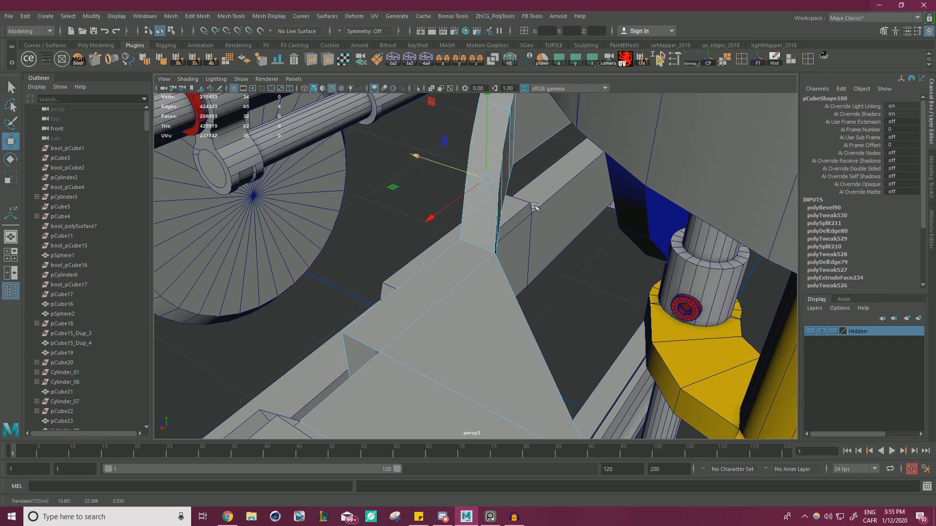
# Select the vertices of the whole curved arm and shift them lengthwise toward the front of the frame.
pyautogui.keyDown('alt'); pyautogui.moveTo(436, 160); pyautogui.dragTo(371, 244, button='right'); pyautogui.keyUp('alt')
pyautogui.keyDown('alt'); pyautogui.moveTo(371, 244); pyautogui.dragTo(381, 240); pyautogui.keyUp('alt')
pyautogui.keyDown('alt'); pyautogui.moveTo(381, 240); pyautogui.dragTo(473, 272, button='right'); pyautogui.keyUp('alt')
pyautogui.moveTo(462, 240); pyautogui.dragTo(414, 226, button='right')
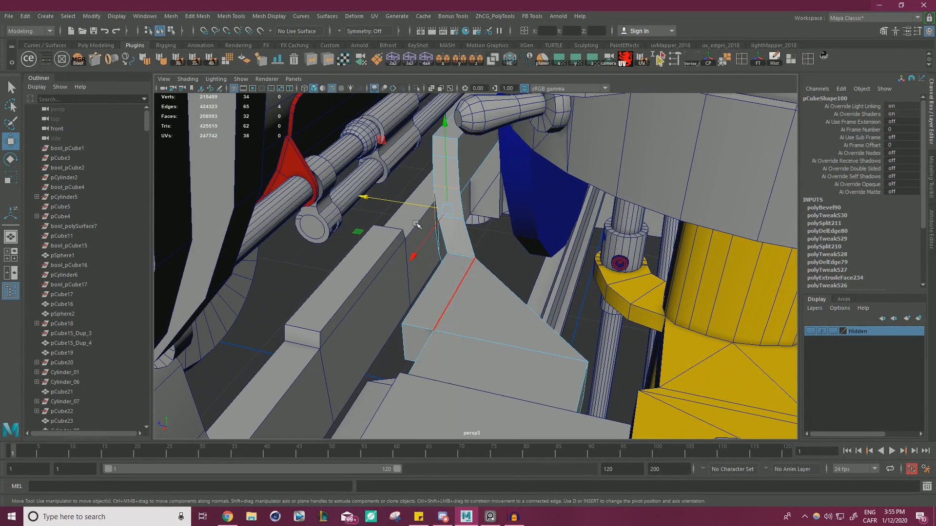
pyautogui.keyDown('alt'); pyautogui.moveTo(489, 301); pyautogui.dragTo(505, 297); pyautogui.keyUp('alt')
pyautogui.moveTo(431, 159); pyautogui.dragTo(426, 138)
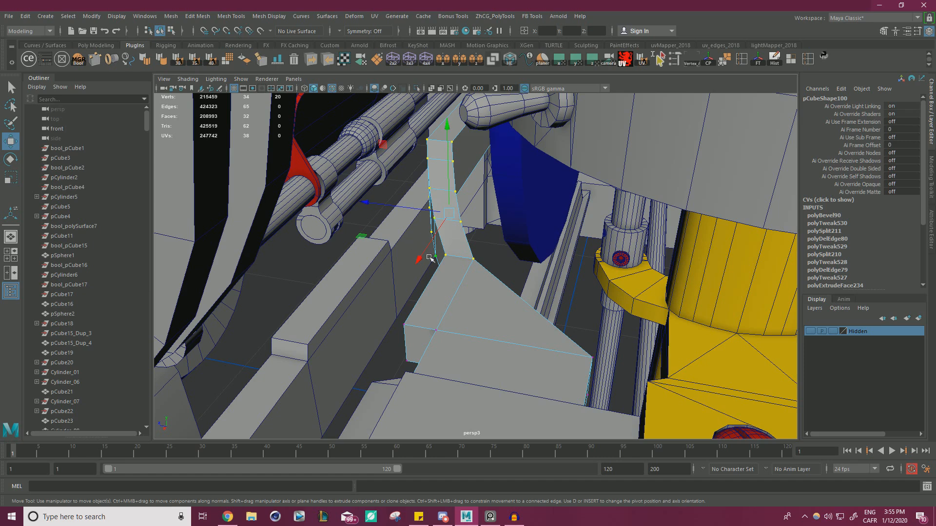
pyautogui.moveTo(430, 258); pyautogui.dragTo(413, 271)
pyautogui.keyDown('alt'); pyautogui.moveTo(564, 330); pyautogui.dragTo(617, 328); pyautogui.keyUp('alt')
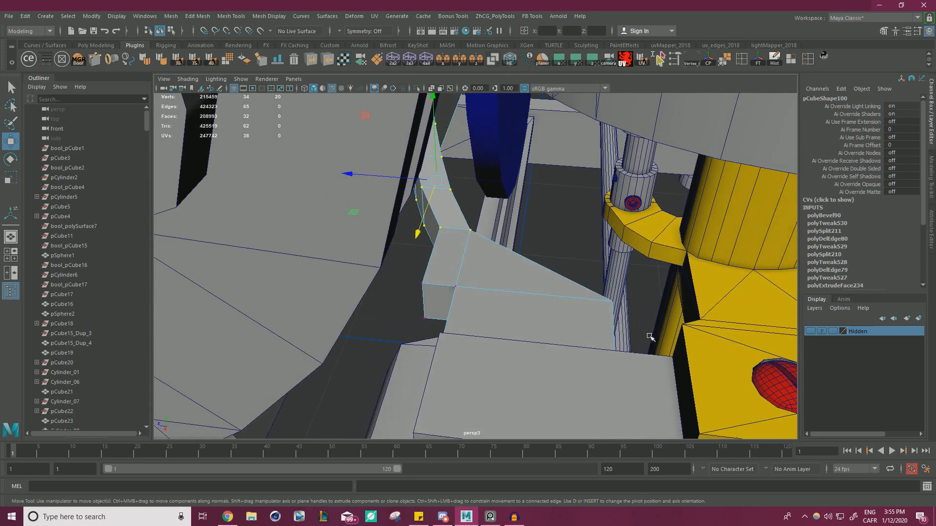
# Add the end block's inner vertices to the selection, check it in wireframe, and shift the vertices toward the frame block.
pyautogui.keyDown('shift'); pyautogui.moveTo(390, 255); pyautogui.dragTo(389, 255); pyautogui.keyUp('shift')
pyautogui.keyDown('alt'); pyautogui.moveTo(389, 255); pyautogui.dragTo(351, 259); pyautogui.keyUp('alt')
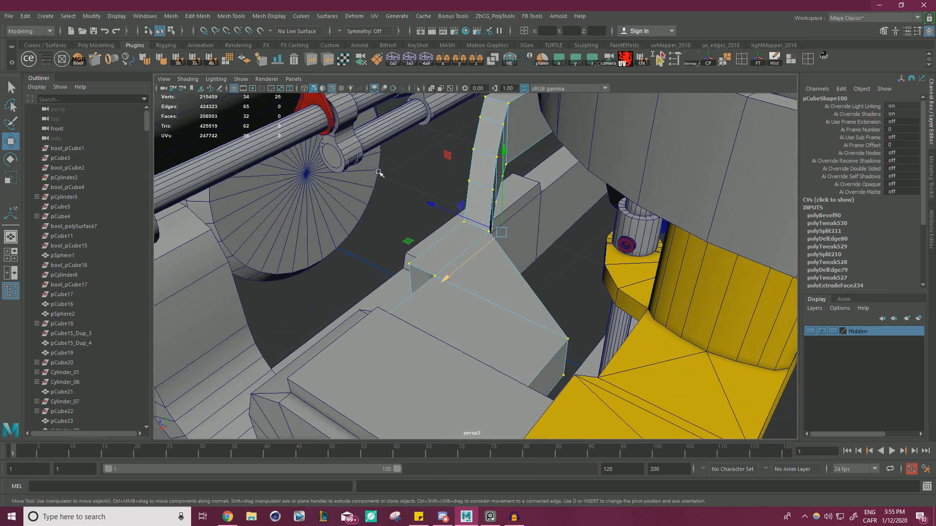
pyautogui.press('4')
pyautogui.keyDown('alt'); pyautogui.moveTo(422, 225); pyautogui.dragTo(361, 394); pyautogui.keyUp('alt')
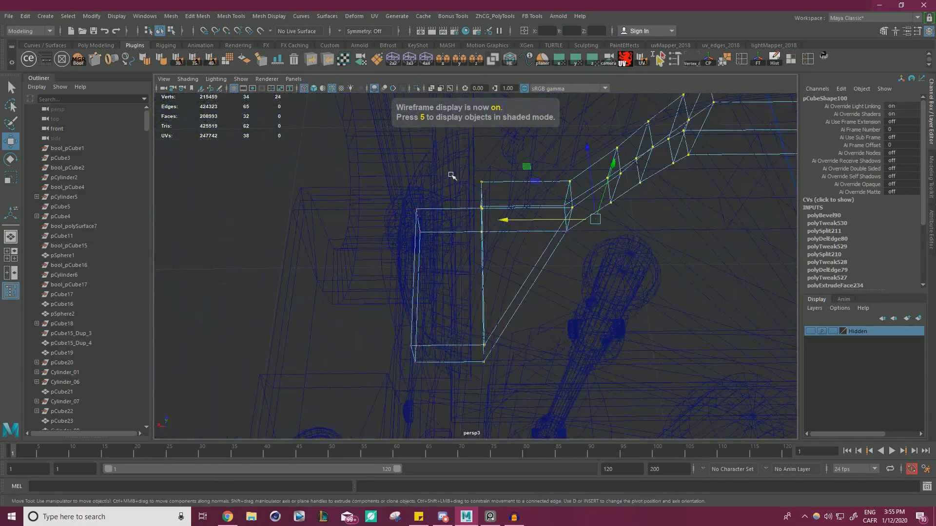
pyautogui.moveTo(452, 176)
pyautogui.keyDown('alt'); pyautogui.mouseDown()
pyautogui.moveTo(592, 225)
pyautogui.moveTo(488, 240)
pyautogui.mouseUp(); pyautogui.keyUp('alt')
pyautogui.press('5')
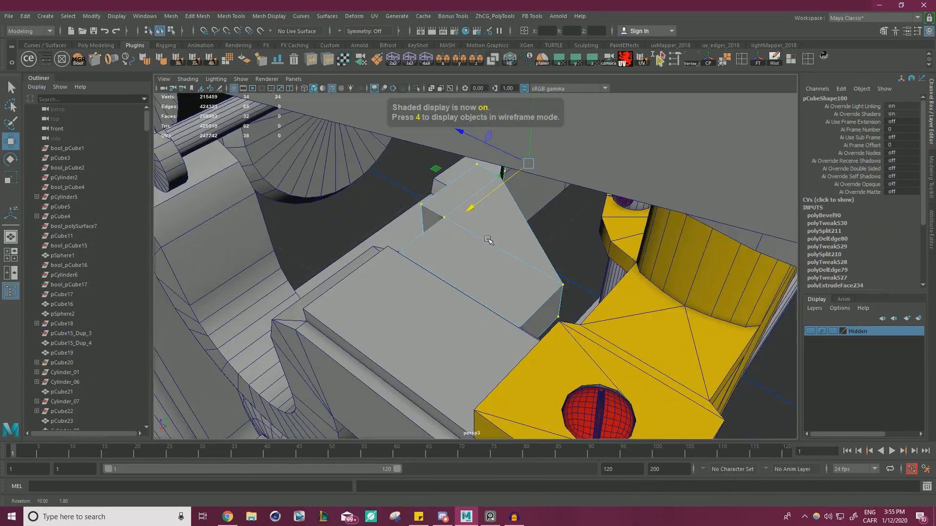
pyautogui.moveTo(471, 207); pyautogui.dragTo(459, 209)
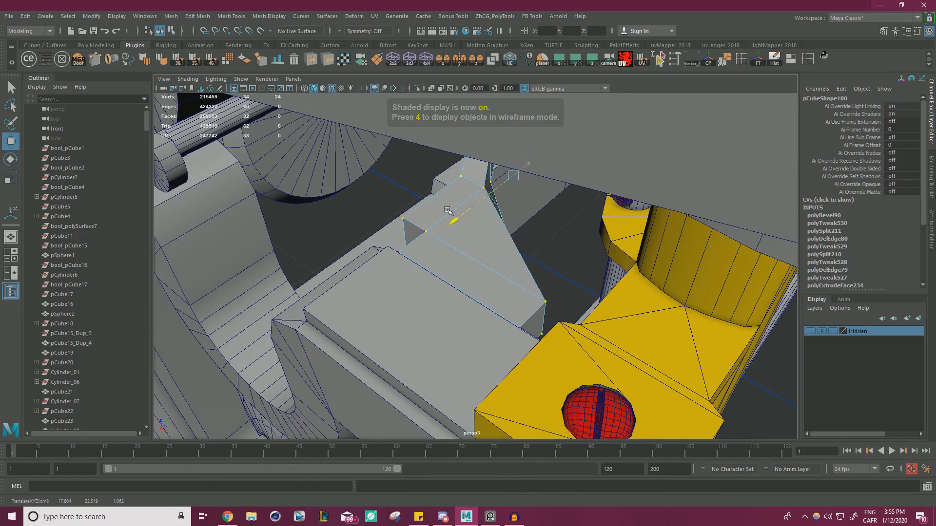
# Add the missed corner vertex to the selection and shift the arm and block vertices further toward the frame block.
pyautogui.keyDown('alt'); pyautogui.moveTo(544, 234); pyautogui.dragTo(505, 215); pyautogui.keyUp('alt')
pyautogui.keyDown('alt'); pyautogui.moveTo(506, 215); pyautogui.dragTo(564, 239, button='right'); pyautogui.keyUp('alt')
pyautogui.keyDown('alt'); pyautogui.moveTo(564, 238); pyautogui.dragTo(529, 222); pyautogui.keyUp('alt')
pyautogui.keyDown('shift'); pyautogui.click(584, 212); pyautogui.keyUp('shift')
pyautogui.keyDown('alt'); pyautogui.moveTo(528, 222); pyautogui.dragTo(490, 211, button='right'); pyautogui.keyUp('alt')
pyautogui.moveTo(461, 200); pyautogui.dragTo(450, 205)
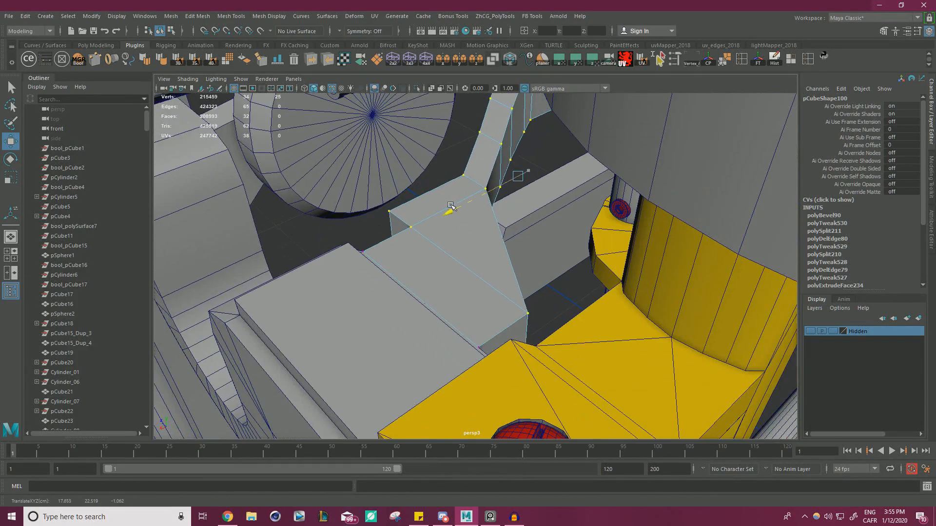
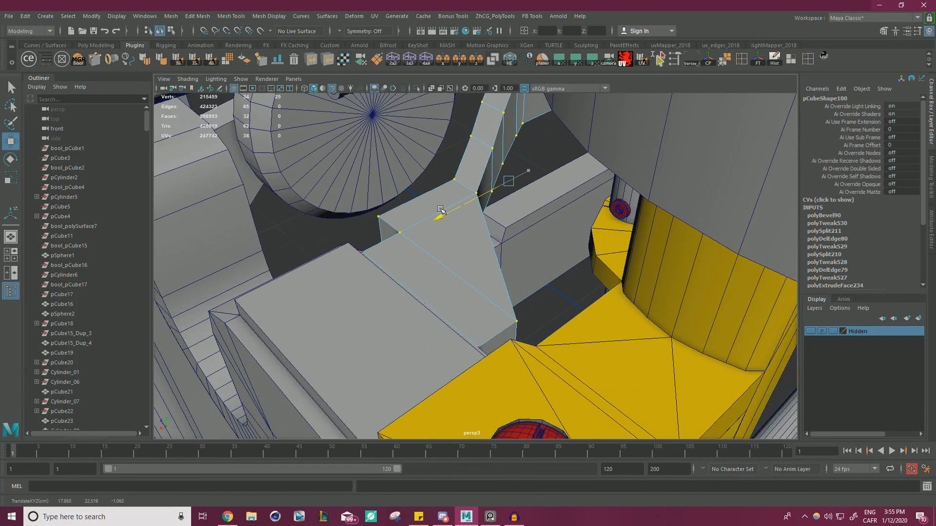
# Switch to the browser to compare with the Sketchfab typewriter reference, and readjust the selected vertices along the frame in Maya.
pyautogui.hotkey('alt', 'Tab')
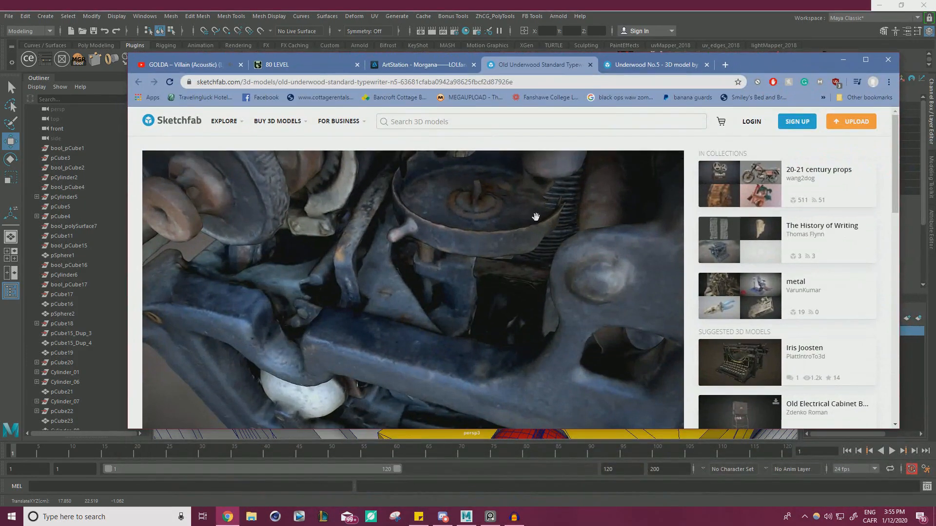
pyautogui.moveTo(535, 216); pyautogui.dragTo(529, 294)
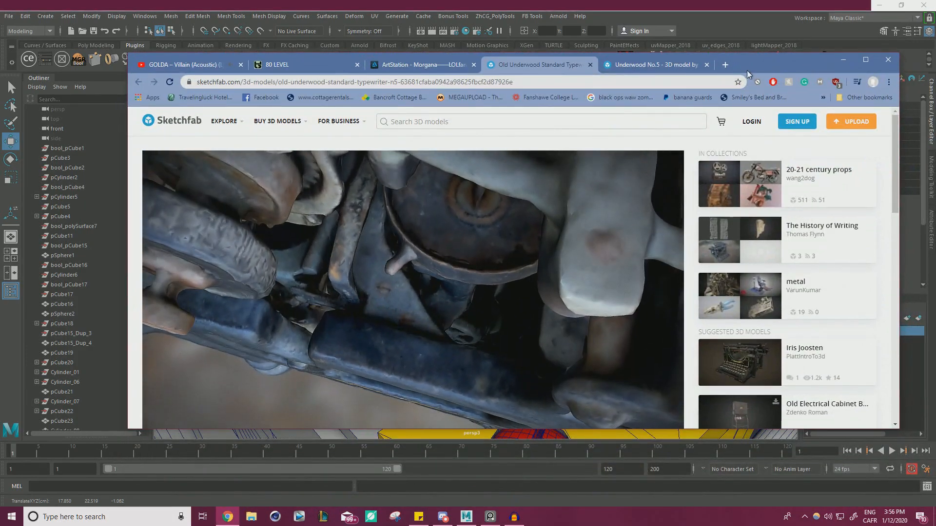
pyautogui.moveTo(750, 66); pyautogui.dragTo(935, 143)
pyautogui.keyDown('alt'); pyautogui.moveTo(478, 254); pyautogui.dragTo(475, 267); pyautogui.keyUp('alt')
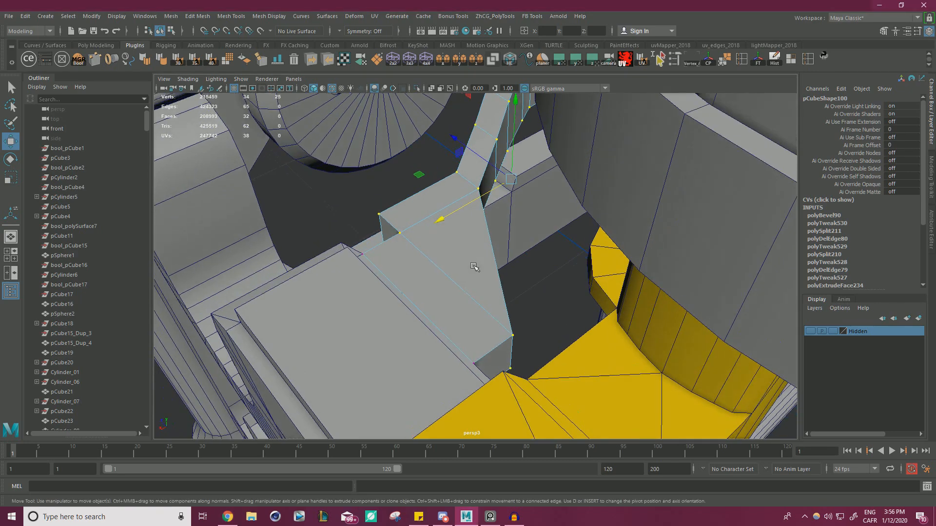
pyautogui.moveTo(445, 215); pyautogui.dragTo(475, 225)
# Move the three edge loops of the curved arm lengthwise so they form an evenly rounded curve.
pyautogui.press('F10')
pyautogui.moveTo(383, 226); pyautogui.dragTo(506, 185)
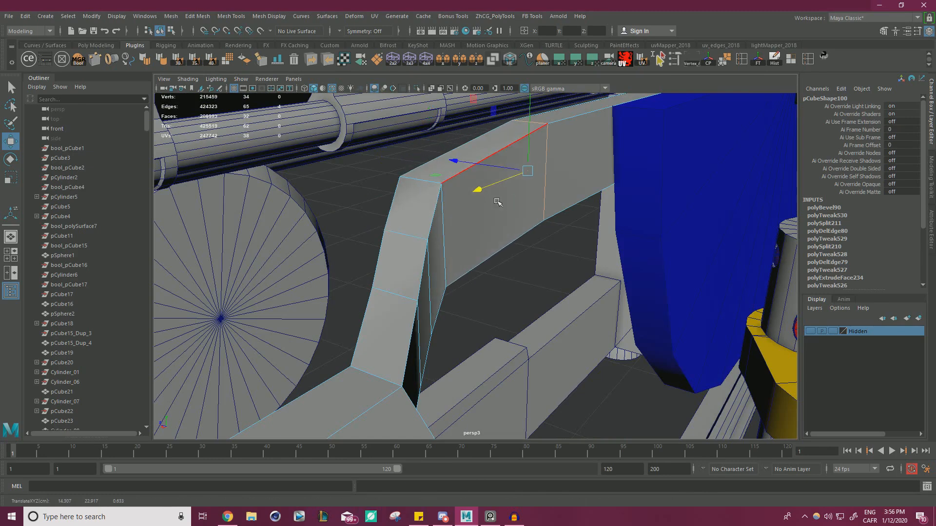
pyautogui.click(448, 229)
pyautogui.moveTo(374, 255); pyautogui.dragTo(458, 222)
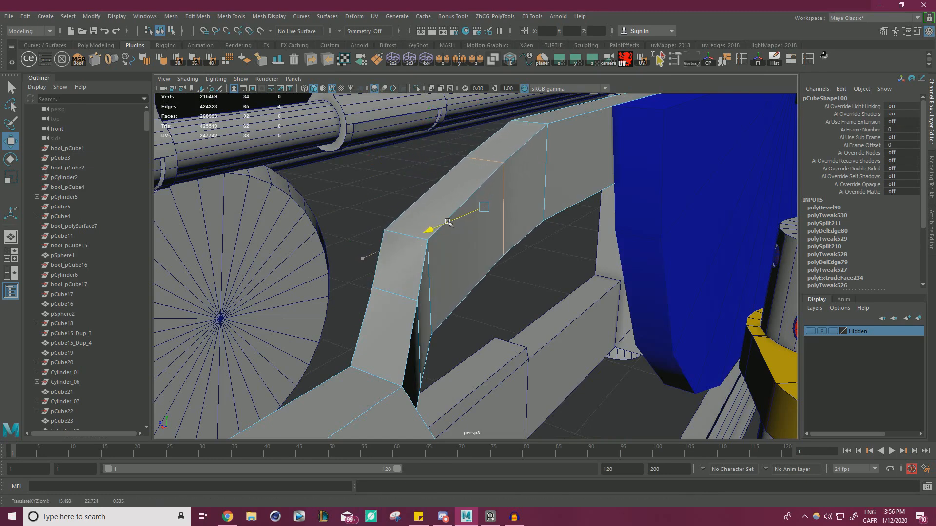
pyautogui.click(422, 279)
pyautogui.moveTo(355, 309); pyautogui.dragTo(391, 291)
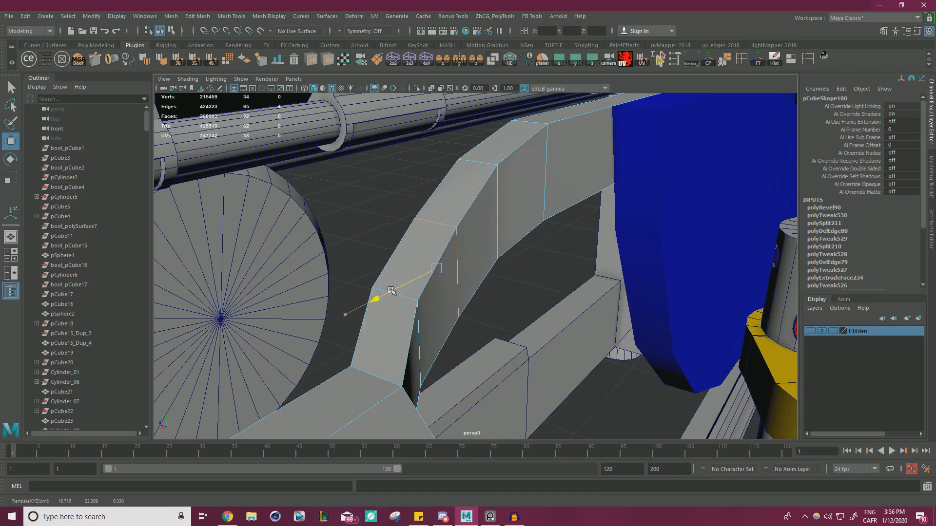
# Reposition the corner vertex and the adjoining short edge where the curved arm meets the end block to straighten its side.
pyautogui.keyDown('alt'); pyautogui.moveTo(479, 276); pyautogui.dragTo(257, 273, button='right'); pyautogui.keyUp('alt')
pyautogui.keyDown('alt'); pyautogui.moveTo(257, 273); pyautogui.dragTo(371, 243); pyautogui.keyUp('alt')
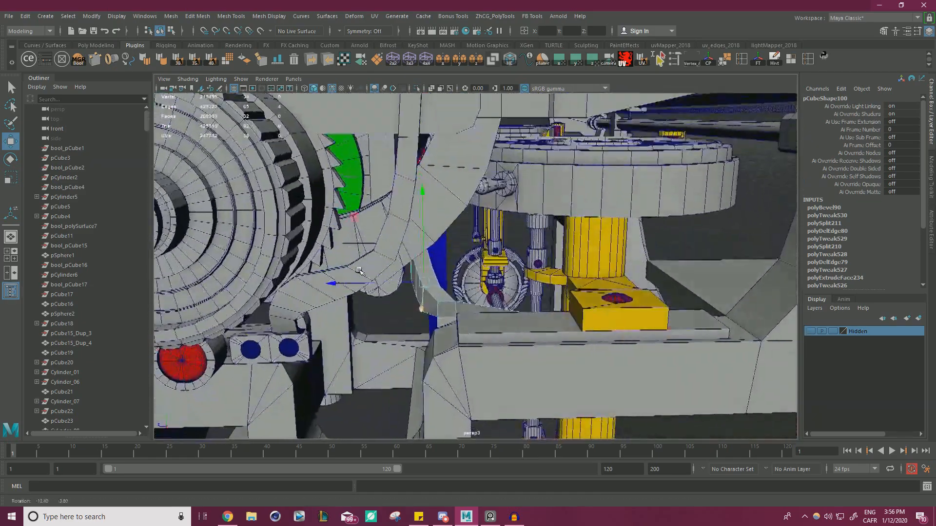
pyautogui.keyDown('alt'); pyautogui.moveTo(370, 244); pyautogui.dragTo(525, 246, button='right'); pyautogui.keyUp('alt')
pyautogui.keyDown('alt'); pyautogui.moveTo(525, 246); pyautogui.dragTo(579, 255); pyautogui.keyUp('alt')
pyautogui.keyDown('alt'); pyautogui.moveTo(468, 277); pyautogui.dragTo(533, 288, button='right'); pyautogui.keyUp('alt')
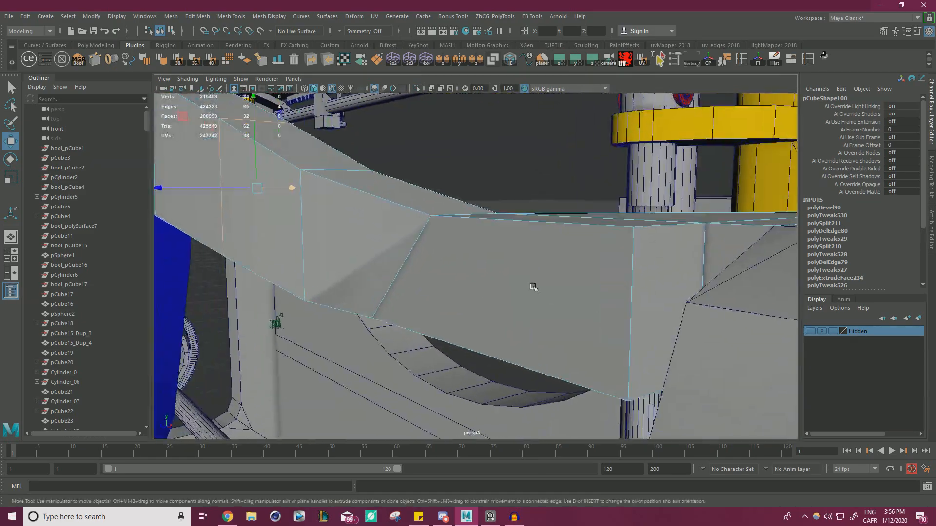
pyautogui.keyDown('alt'); pyautogui.moveTo(533, 288); pyautogui.dragTo(543, 264); pyautogui.keyUp('alt')
pyautogui.moveTo(362, 260); pyautogui.dragTo(325, 260, button='right')
pyautogui.click(291, 293)
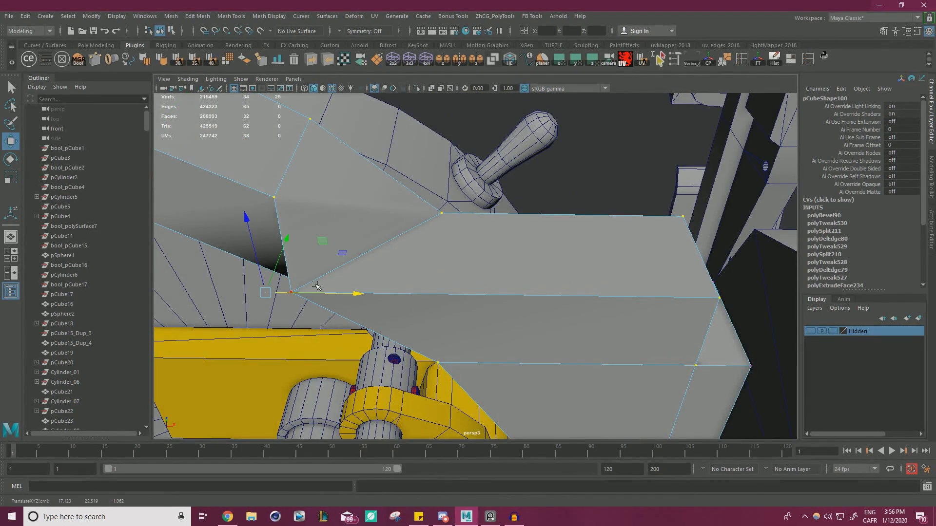
pyautogui.moveTo(372, 292); pyautogui.dragTo(442, 212)
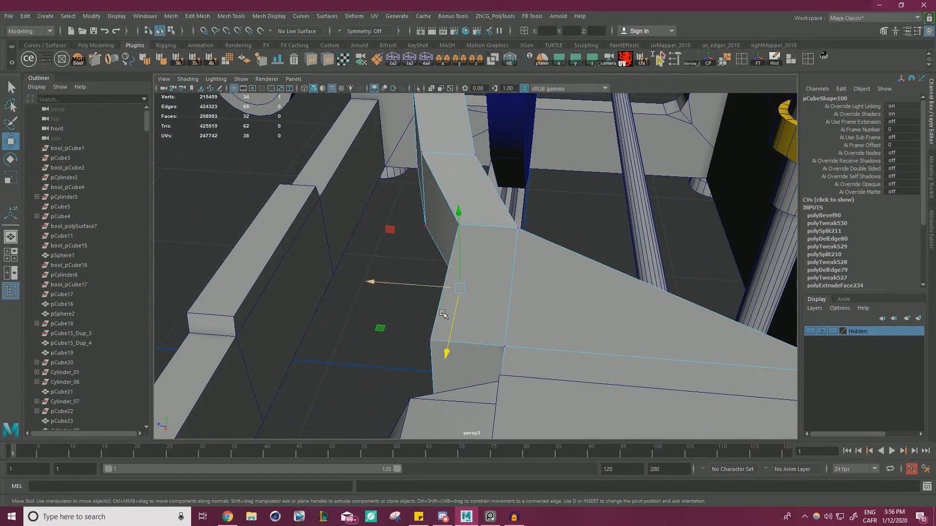
pyautogui.keyDown('alt'); pyautogui.moveTo(443, 313); pyautogui.dragTo(379, 255); pyautogui.keyUp('alt')
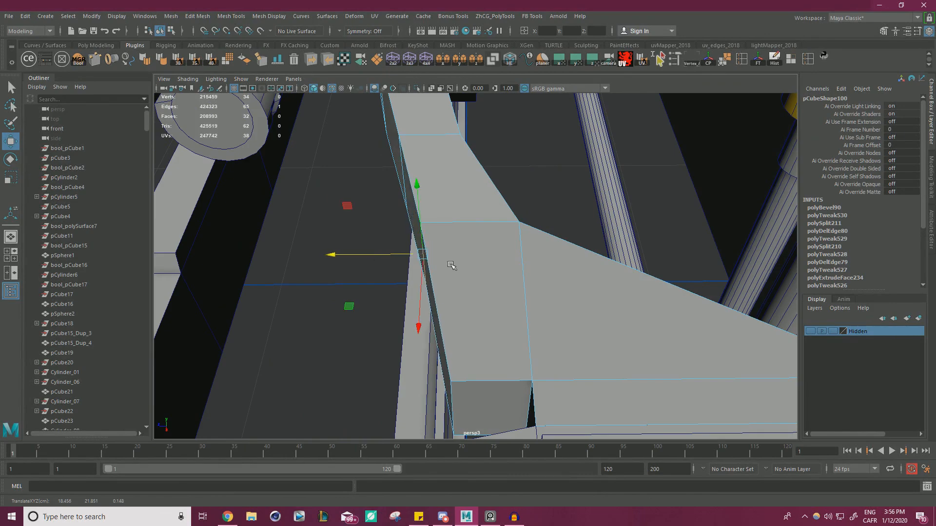
pyautogui.keyDown('alt'); pyautogui.moveTo(451, 266); pyautogui.dragTo(519, 190); pyautogui.keyUp('alt')
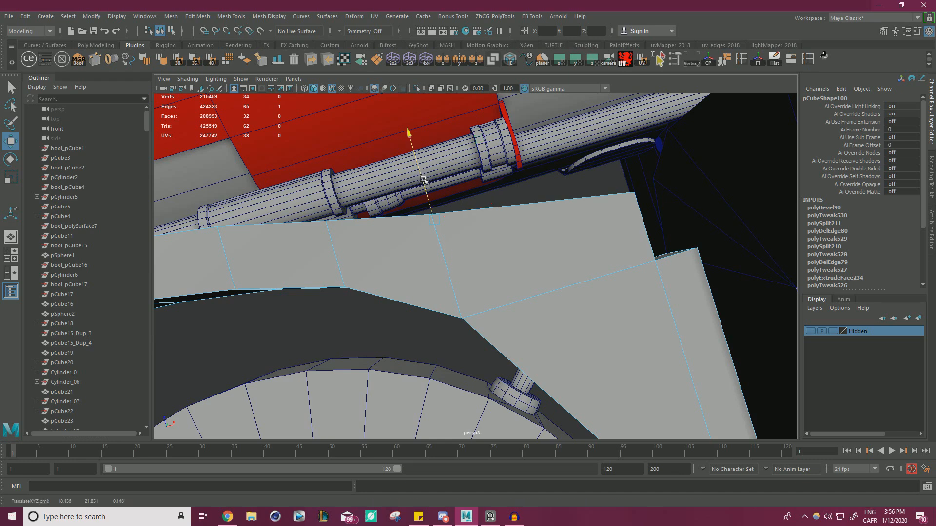
pyautogui.keyDown('alt'); pyautogui.moveTo(423, 180); pyautogui.dragTo(406, 268); pyautogui.keyUp('alt')
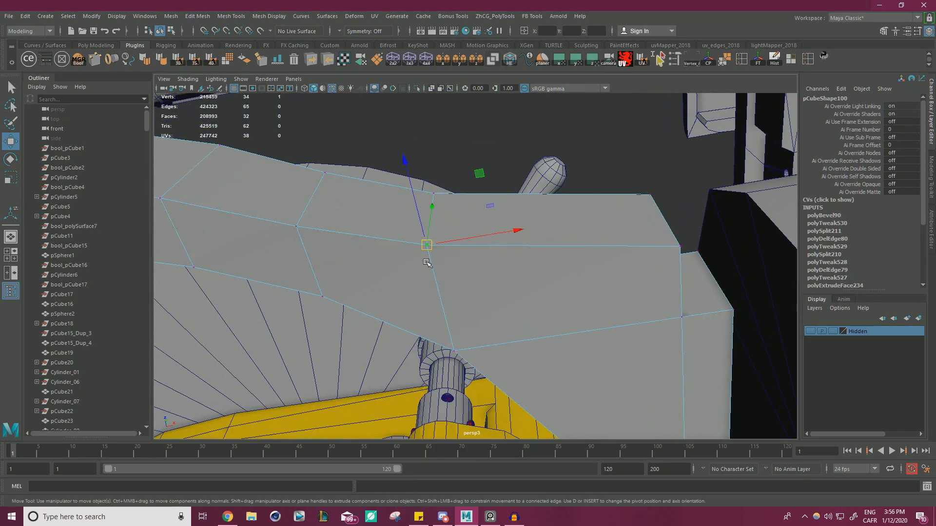
pyautogui.moveTo(431, 207); pyautogui.dragTo(352, 181, button='middle')
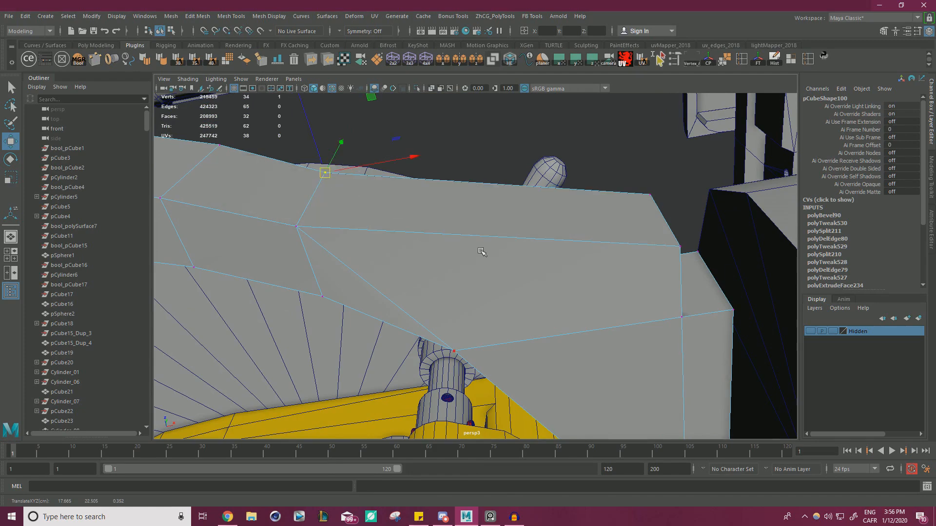
pyautogui.keyDown('alt'); pyautogui.moveTo(482, 251); pyautogui.dragTo(457, 222); pyautogui.keyUp('alt')
pyautogui.hotkey('ctrl', 'z')
pyautogui.hotkey('ctrl', 'z')
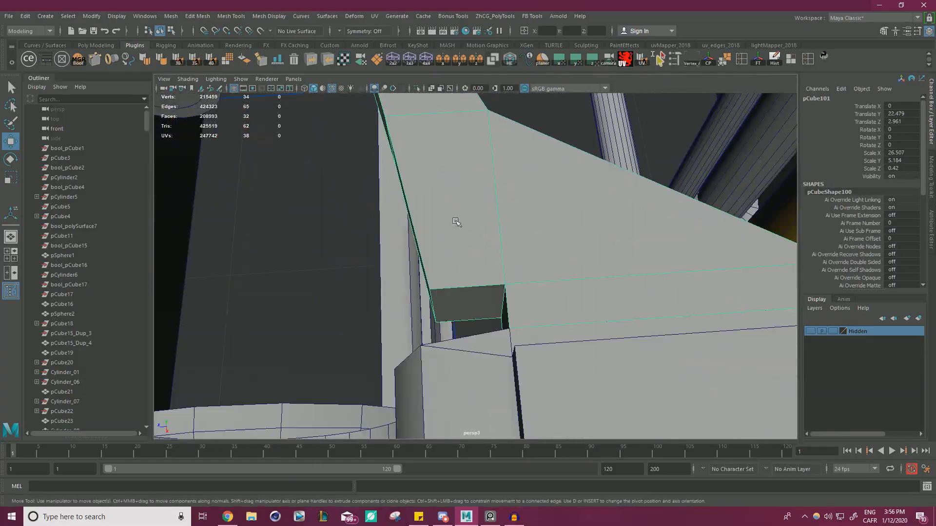
# Bevel the outer vertical corner edge of the end block with one segment.
pyautogui.moveTo(455, 222); pyautogui.dragTo(455, 192, button='right')
pyautogui.click(435, 307)
pyautogui.keyDown('alt'); pyautogui.moveTo(436, 309); pyautogui.dragTo(444, 343); pyautogui.keyUp('alt')
pyautogui.hotkey('ctrl', 'b')
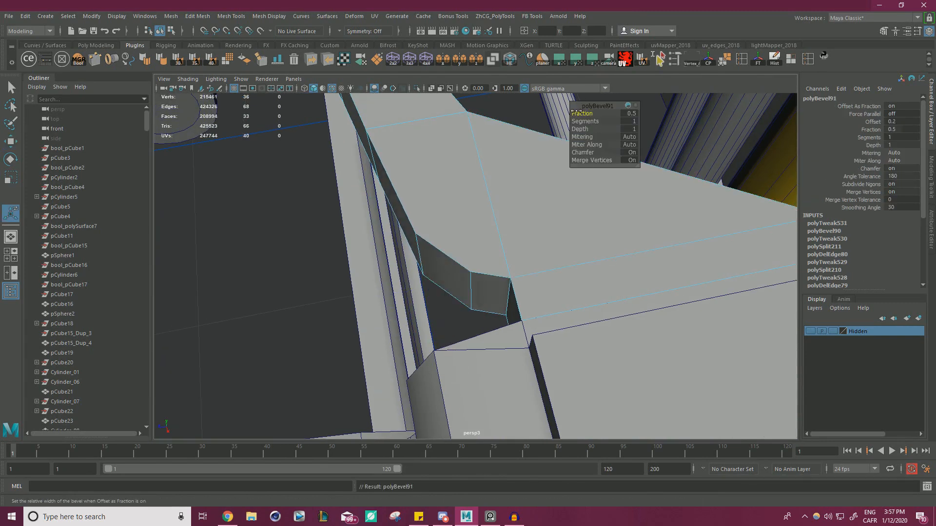
# Return to object mode and examine the bent plate's fit against the frame and ribbon spool from several angles.
pyautogui.keyDown('alt'); pyautogui.moveTo(496, 225); pyautogui.dragTo(416, 240); pyautogui.keyUp('alt')
pyautogui.moveTo(483, 215); pyautogui.dragTo(505, 223, button='right')
pyautogui.moveTo(505, 224)
pyautogui.keyDown('alt'); pyautogui.mouseDown()
pyautogui.moveTo(513, 227)
pyautogui.moveTo(494, 218)
pyautogui.mouseUp(); pyautogui.keyUp('alt')
pyautogui.keyDown('alt'); pyautogui.moveTo(494, 218); pyautogui.dragTo(516, 215, button='right'); pyautogui.keyUp('alt')
pyautogui.keyDown('alt'); pyautogui.moveTo(516, 215); pyautogui.dragTo(480, 232); pyautogui.keyUp('alt')
pyautogui.keyDown('alt'); pyautogui.moveTo(480, 232); pyautogui.dragTo(505, 244, button='right'); pyautogui.keyUp('alt')
pyautogui.click(401, 219)
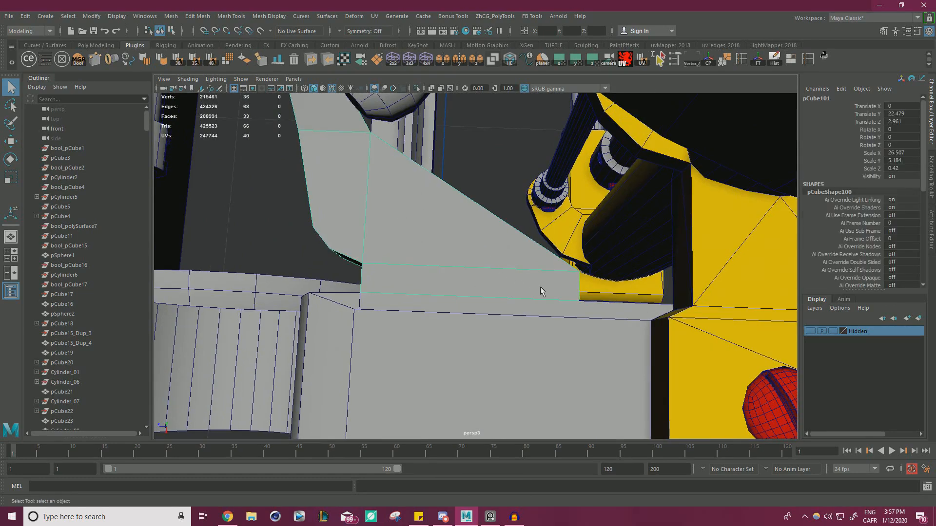
pyautogui.keyDown('alt'); pyautogui.moveTo(541, 268); pyautogui.dragTo(439, 217); pyautogui.keyUp('alt')
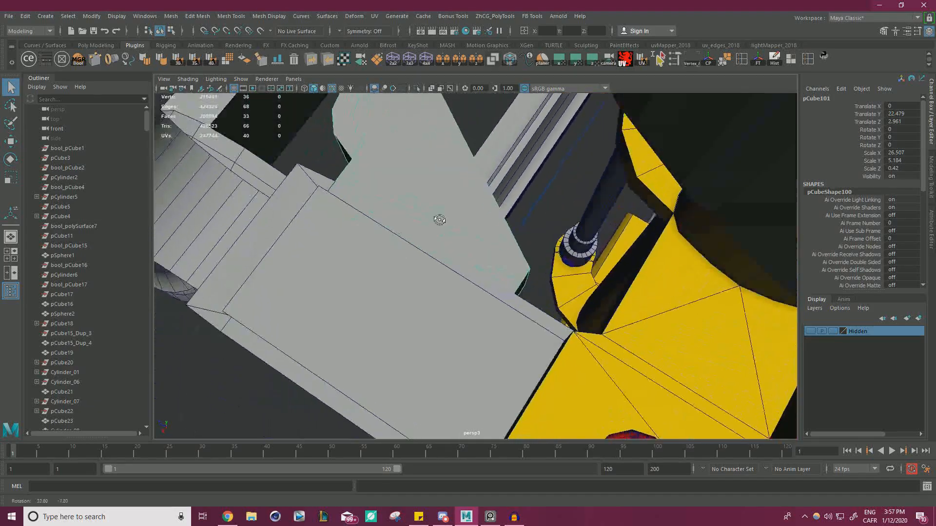
pyautogui.rightClick(427, 194)
pyautogui.moveTo(428, 192); pyautogui.dragTo(484, 181, button='right')
pyautogui.click(544, 213)
pyautogui.keyDown('alt'); pyautogui.moveTo(543, 212); pyautogui.dragTo(385, 185, button='right'); pyautogui.keyUp('alt')
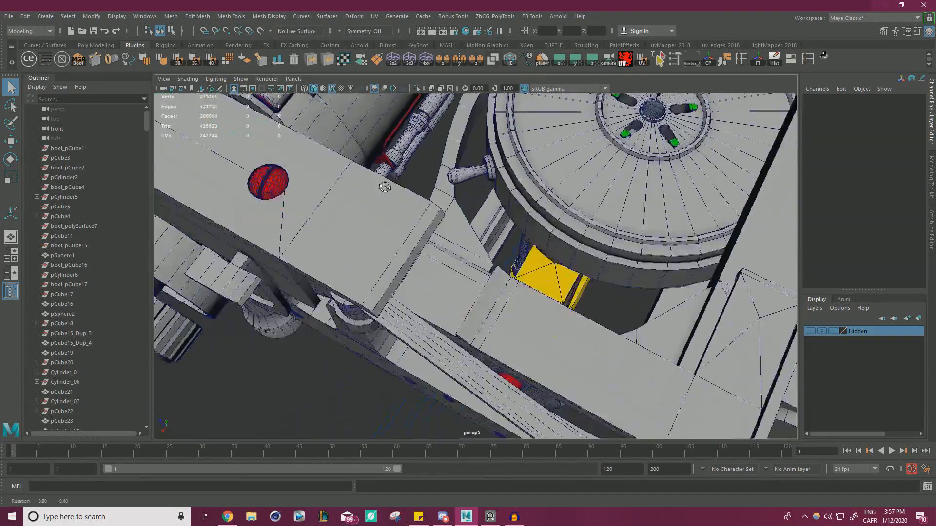
# Select the two narrow side faces of the curved arm beside the end block and move them outward along Z.
pyautogui.keyDown('alt'); pyautogui.moveTo(384, 186); pyautogui.dragTo(470, 213); pyautogui.keyUp('alt')
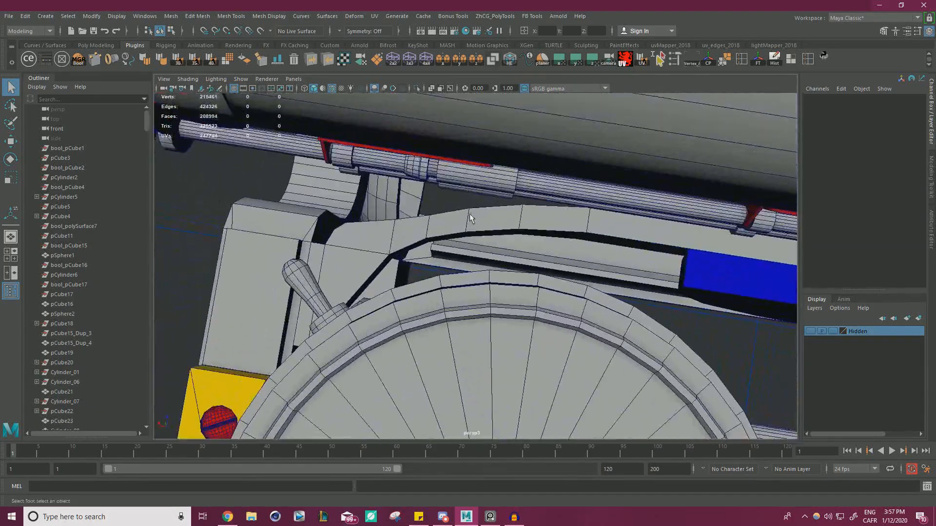
pyautogui.click(501, 218)
pyautogui.moveTo(501, 218); pyautogui.dragTo(502, 244, button='right')
pyautogui.keyDown('alt'); pyautogui.moveTo(566, 230); pyautogui.dragTo(387, 250); pyautogui.keyUp('alt')
pyautogui.click(460, 271)
pyautogui.keyDown('shift'); pyautogui.click(429, 268); pyautogui.keyUp('shift')
pyautogui.press('w')
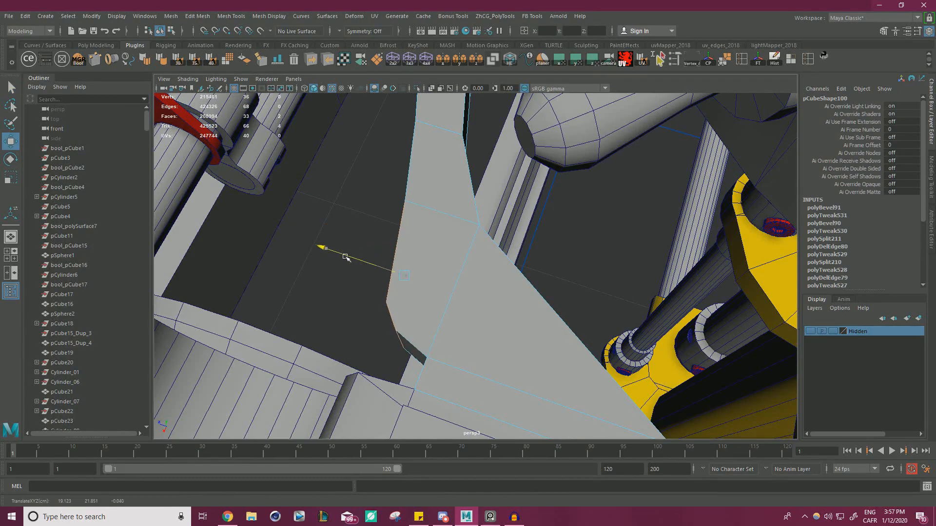
pyautogui.moveTo(335, 255); pyautogui.dragTo(334, 255)
pyautogui.keyDown('alt'); pyautogui.moveTo(376, 273); pyautogui.dragTo(429, 258); pyautogui.keyUp('alt')
# Adjust the vertical side edge at the arm's bend on the outer side and return to object mode.
pyautogui.moveTo(449, 203); pyautogui.dragTo(449, 178, button='right')
pyautogui.keyDown('alt'); pyautogui.moveTo(451, 183); pyautogui.dragTo(483, 198); pyautogui.keyUp('alt')
pyautogui.keyDown('alt'); pyautogui.moveTo(483, 198); pyautogui.dragTo(514, 211, button='right'); pyautogui.keyUp('alt')
pyautogui.keyDown('alt'); pyautogui.moveTo(514, 210); pyautogui.dragTo(423, 210); pyautogui.keyUp('alt')
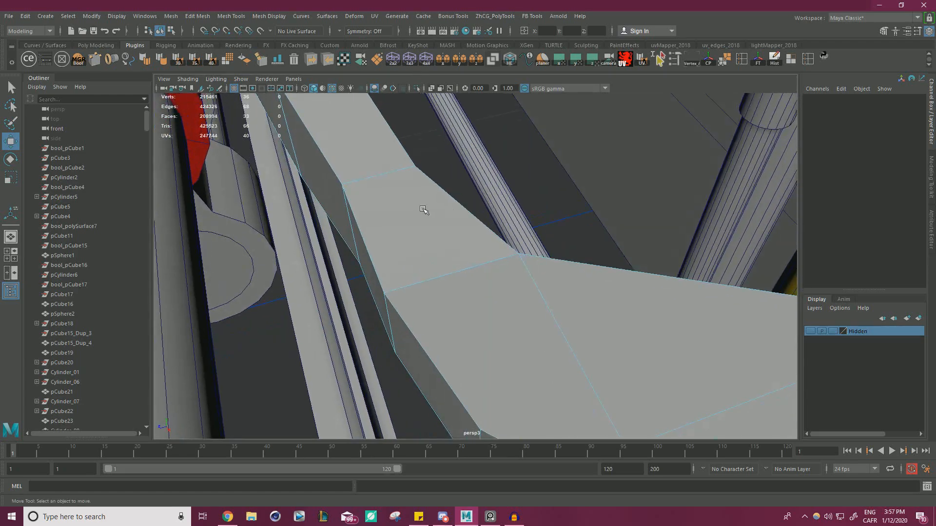
pyautogui.click(349, 219)
pyautogui.keyDown('alt'); pyautogui.moveTo(349, 219); pyautogui.dragTo(368, 205); pyautogui.keyUp('alt')
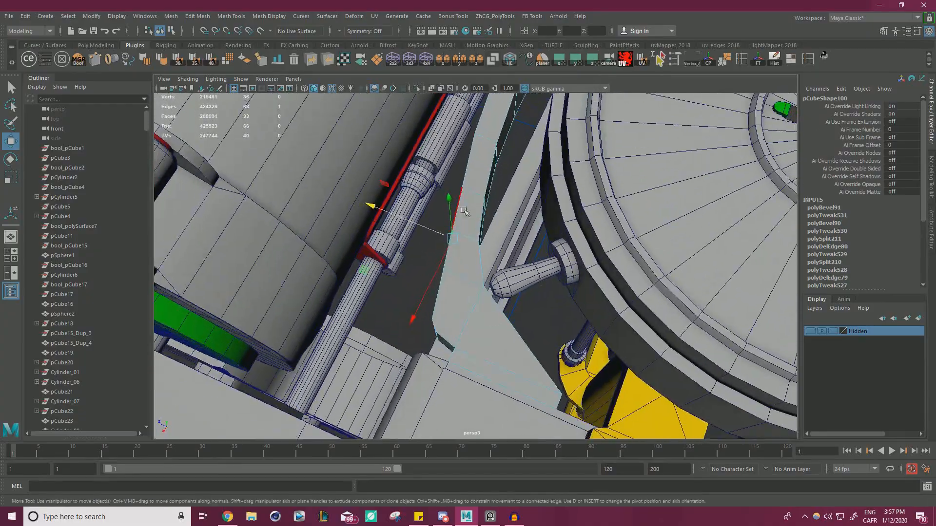
pyautogui.moveTo(470, 195); pyautogui.dragTo(508, 182, button='right')
# Shift the inner corner edge where the arm meets the end block along Z, then leave edge editing.
pyautogui.scroll(-5, 401, 214)
pyautogui.keyDown('alt'); pyautogui.moveTo(400, 214); pyautogui.dragTo(522, 243); pyautogui.keyUp('alt')
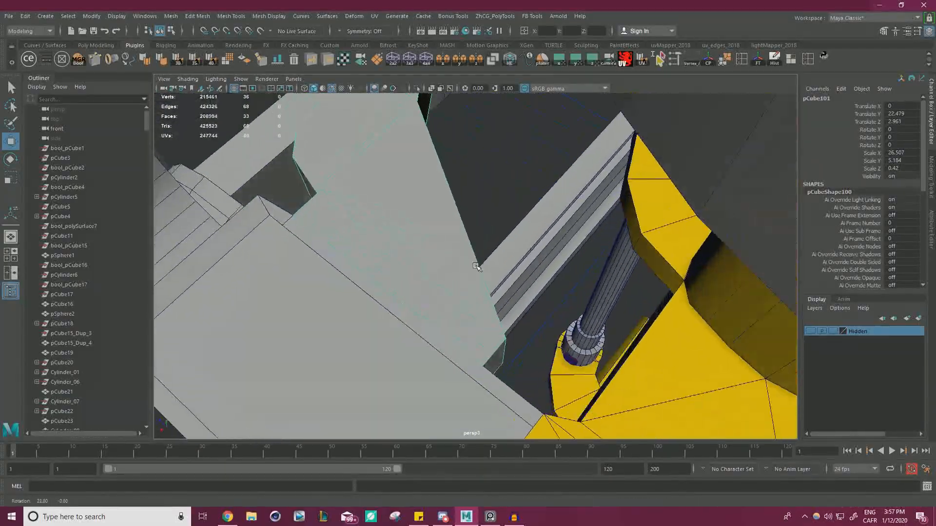
pyautogui.keyDown('alt'); pyautogui.moveTo(476, 266); pyautogui.dragTo(478, 267, button='right'); pyautogui.keyUp('alt')
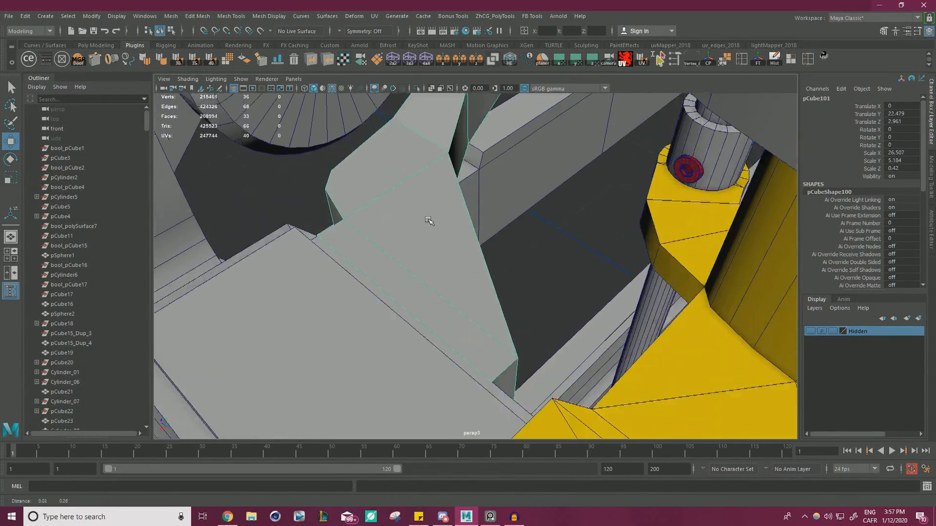
pyautogui.keyDown('alt'); pyautogui.moveTo(428, 220); pyautogui.dragTo(423, 208, button='right'); pyautogui.keyUp('alt')
pyautogui.keyDown('alt'); pyautogui.moveTo(456, 197); pyautogui.dragTo(503, 238); pyautogui.keyUp('alt')
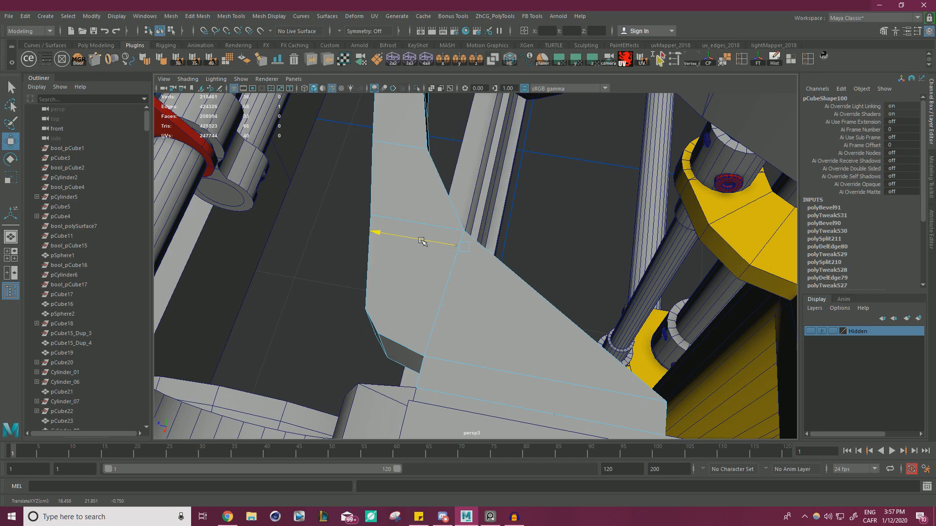
pyautogui.keyDown('alt'); pyautogui.moveTo(444, 215); pyautogui.dragTo(380, 213); pyautogui.keyUp('alt')
pyautogui.keyDown('alt'); pyautogui.moveTo(455, 180); pyautogui.dragTo(393, 190); pyautogui.keyUp('alt')
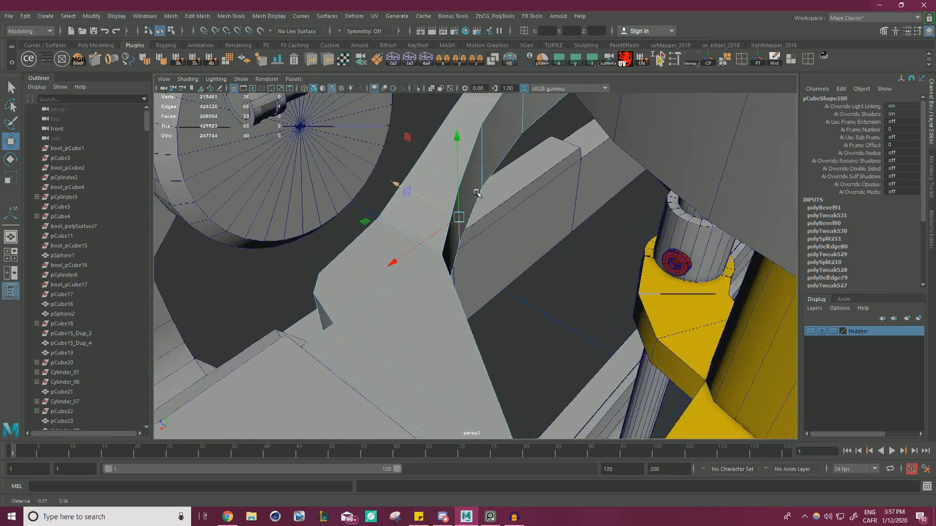
pyautogui.moveTo(477, 193)
pyautogui.keyDown('alt'); pyautogui.mouseDown()
pyautogui.moveTo(403, 178)
pyautogui.moveTo(472, 191)
pyautogui.mouseUp(); pyautogui.keyUp('alt')
pyautogui.moveTo(477, 193); pyautogui.dragTo(483, 191, button='right')
# Move the four-edge loop on the arm's curve in the XZ plane to smooth the bend.
pyautogui.keyDown('alt'); pyautogui.moveTo(483, 191); pyautogui.dragTo(477, 315); pyautogui.keyUp('alt')
pyautogui.keyDown('alt'); pyautogui.moveTo(478, 314); pyautogui.dragTo(489, 321, button='right'); pyautogui.keyUp('alt')
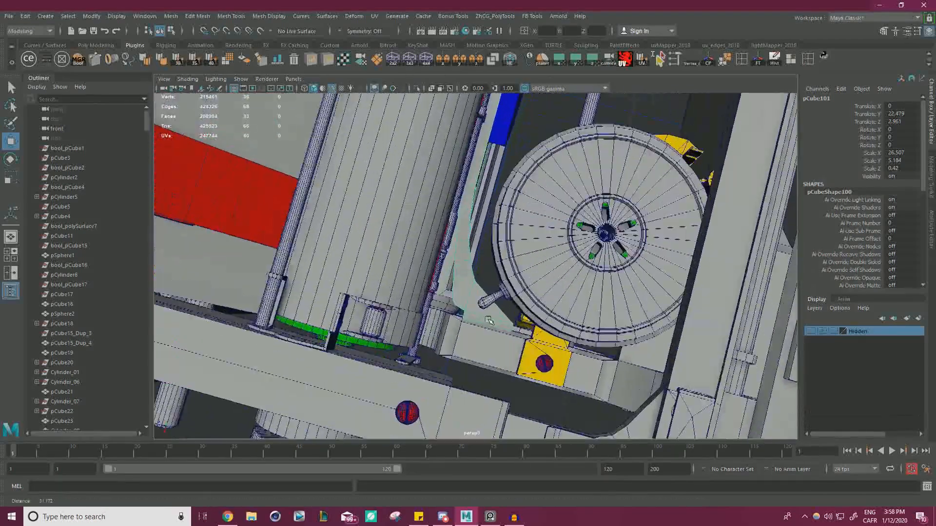
pyautogui.keyDown('alt'); pyautogui.moveTo(489, 320); pyautogui.dragTo(498, 312); pyautogui.keyUp('alt')
pyautogui.keyDown('alt'); pyautogui.moveTo(498, 312); pyautogui.dragTo(541, 322, button='right'); pyautogui.keyUp('alt')
pyautogui.moveTo(433, 221); pyautogui.dragTo(435, 207, button='right')
pyautogui.click(440, 211)
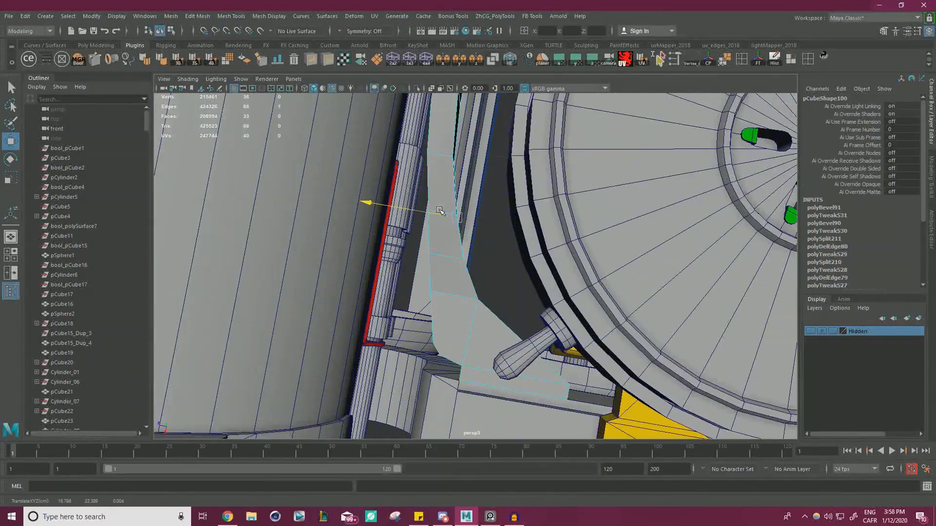
pyautogui.keyDown('alt'); pyautogui.moveTo(476, 200); pyautogui.dragTo(450, 238); pyautogui.keyUp('alt')
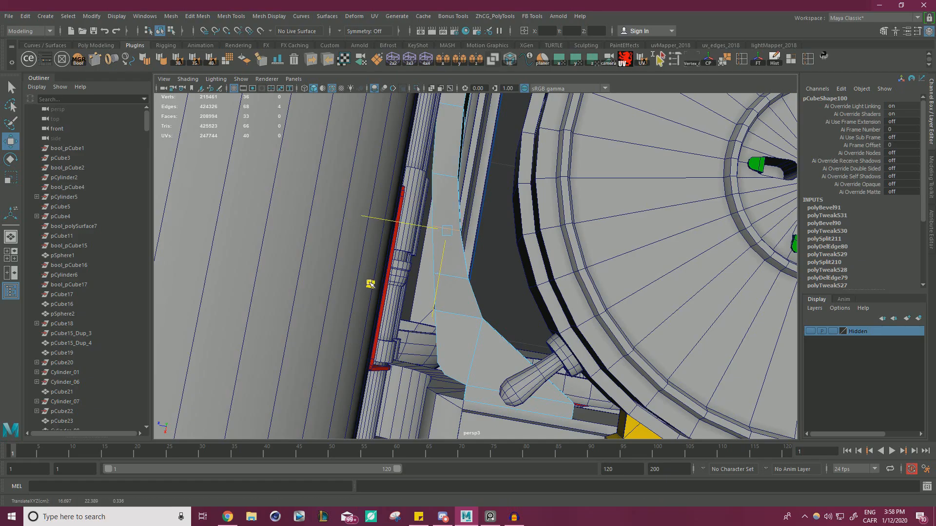
# Examine the reshaped plate within the whole typewriter from several angles and clear the selection.
pyautogui.keyDown('alt'); pyautogui.moveTo(451, 244); pyautogui.dragTo(436, 234, button='right'); pyautogui.keyUp('alt')
pyautogui.keyDown('alt'); pyautogui.moveTo(437, 234); pyautogui.dragTo(440, 195); pyautogui.keyUp('alt')
pyautogui.keyDown('alt'); pyautogui.moveTo(441, 195); pyautogui.dragTo(438, 261, button='right'); pyautogui.keyUp('alt')
pyautogui.keyDown('alt'); pyautogui.moveTo(438, 260); pyautogui.dragTo(483, 228); pyautogui.keyUp('alt')
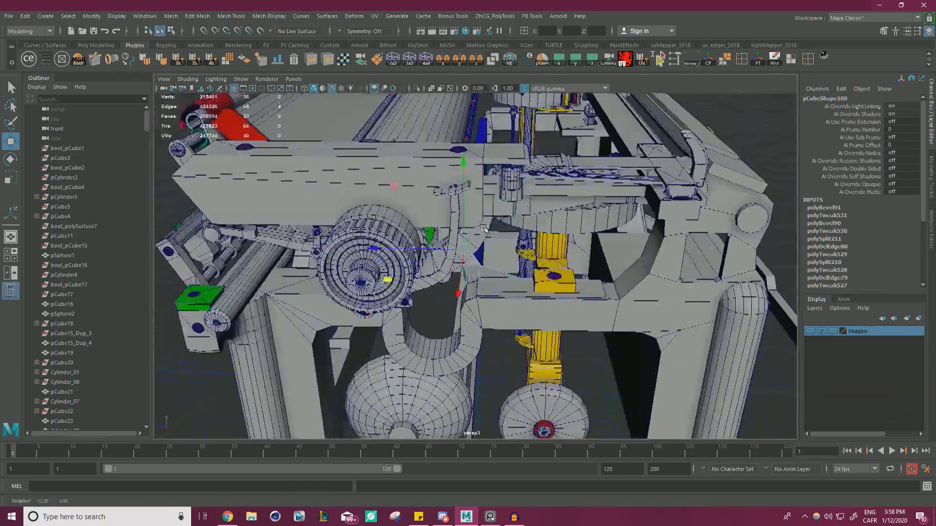
pyautogui.keyDown('alt'); pyautogui.moveTo(483, 228); pyautogui.dragTo(575, 139, button='right'); pyautogui.keyUp('alt')
pyautogui.keyDown('alt'); pyautogui.moveTo(575, 139); pyautogui.dragTo(642, 175); pyautogui.keyUp('alt')
pyautogui.moveTo(755, 221); pyautogui.dragTo(782, 205, button='right')
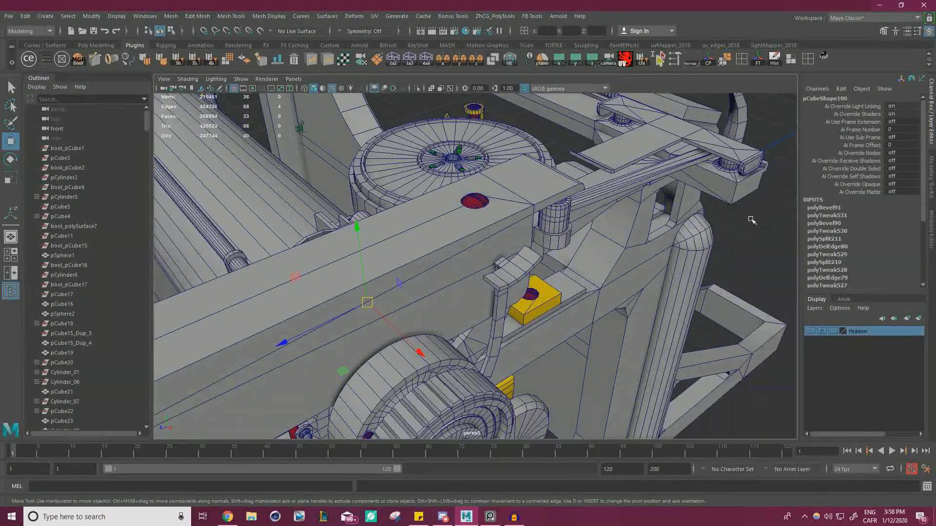
pyautogui.click(749, 218)
# Select the end block's top face and create a ModIt cylinder primitive on it.
pyautogui.keyDown('alt'); pyautogui.moveTo(728, 227); pyautogui.dragTo(668, 220, button='right'); pyautogui.keyUp('alt')
pyautogui.keyDown('alt'); pyautogui.moveTo(668, 219); pyautogui.dragTo(576, 258); pyautogui.keyUp('alt')
pyautogui.keyDown('alt'); pyautogui.moveTo(487, 273); pyautogui.dragTo(533, 242, button='right'); pyautogui.keyUp('alt')
pyautogui.keyDown('alt'); pyautogui.moveTo(532, 241); pyautogui.dragTo(604, 210, button='middle'); pyautogui.keyUp('alt')
pyautogui.keyDown('alt'); pyautogui.moveTo(604, 210); pyautogui.dragTo(561, 127); pyautogui.keyUp('alt')
pyautogui.keyDown('alt'); pyautogui.moveTo(468, 264); pyautogui.dragTo(502, 249, button='right'); pyautogui.keyUp('alt')
pyautogui.keyDown('alt'); pyautogui.moveTo(453, 244); pyautogui.dragTo(443, 265); pyautogui.keyUp('alt')
pyautogui.click(458, 275)
pyautogui.moveTo(457, 277); pyautogui.dragTo(459, 303, button='right')
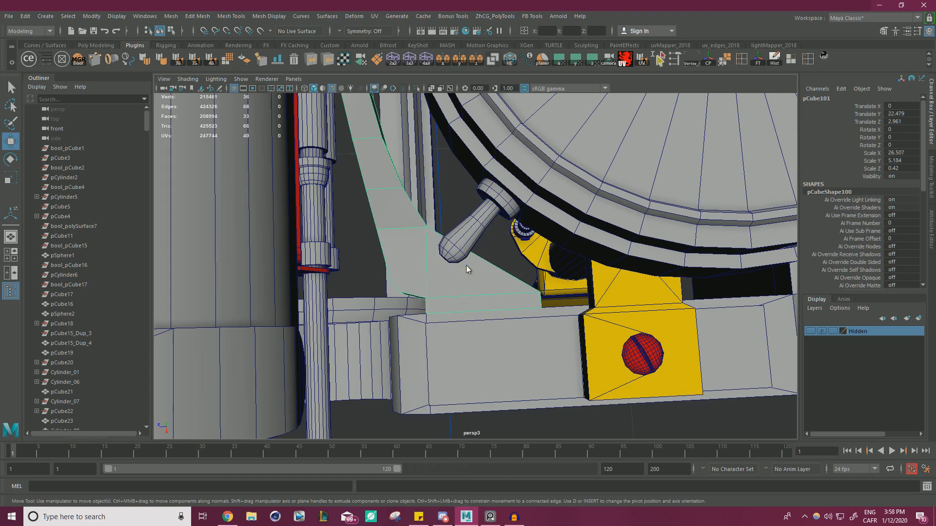
pyautogui.click(466, 274)
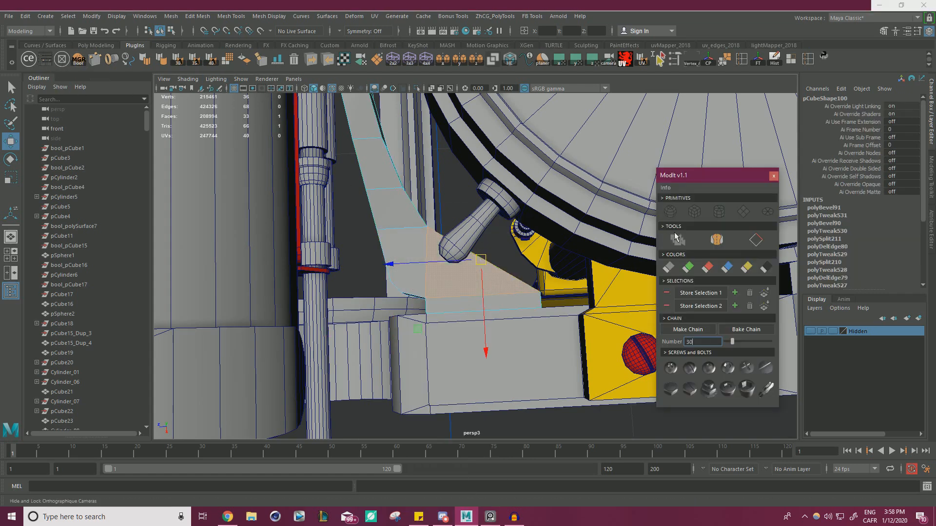
pyautogui.click(719, 214)
pyautogui.click(774, 177)
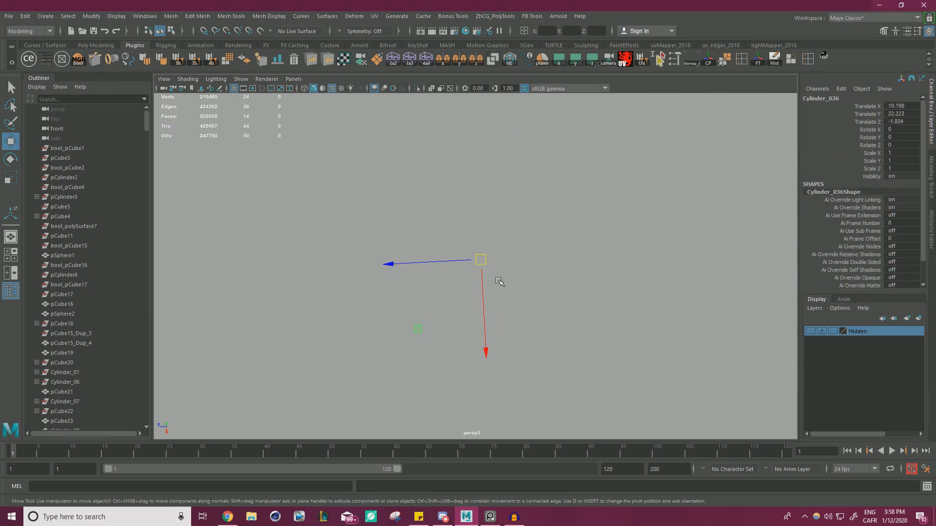
# Scale the new cylinder down uniformly to about 0.024.
pyautogui.keyDown('alt'); pyautogui.moveTo(284, 241); pyautogui.dragTo(389, 229); pyautogui.keyUp('alt')
pyautogui.scroll(-1, 388, 229)
pyautogui.moveTo(477, 260); pyautogui.dragTo(210, 290)
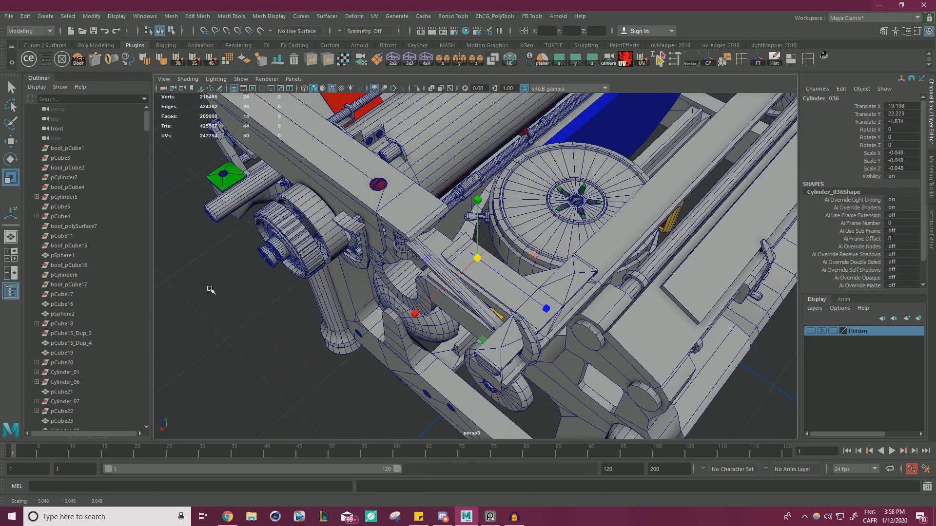
pyautogui.hotkey('ctrl', 'z')
pyautogui.moveTo(477, 259); pyautogui.dragTo(253, 306)
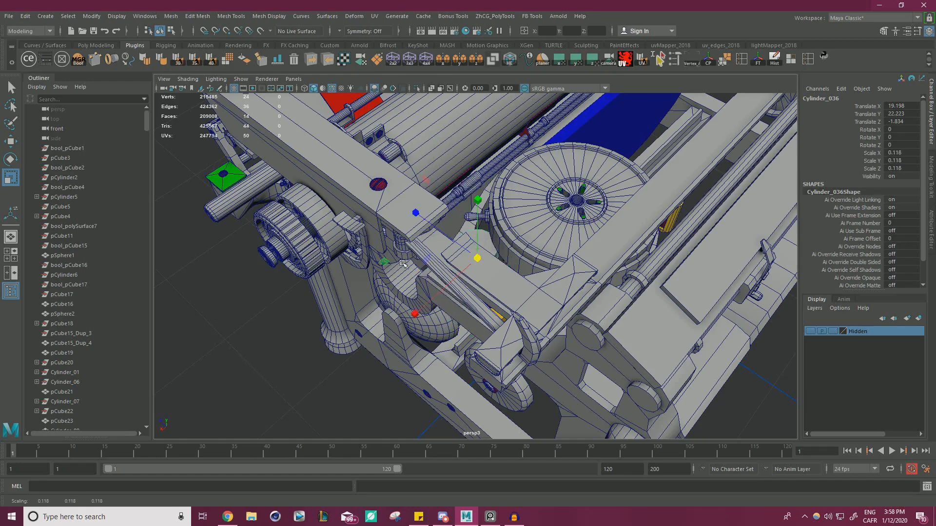
pyautogui.keyDown('alt'); pyautogui.moveTo(386, 244); pyautogui.dragTo(393, 280); pyautogui.keyUp('alt')
pyautogui.keyDown('alt'); pyautogui.moveTo(392, 280); pyautogui.dragTo(480, 266, button='right'); pyautogui.keyUp('alt')
pyautogui.moveTo(480, 257); pyautogui.dragTo(420, 269)
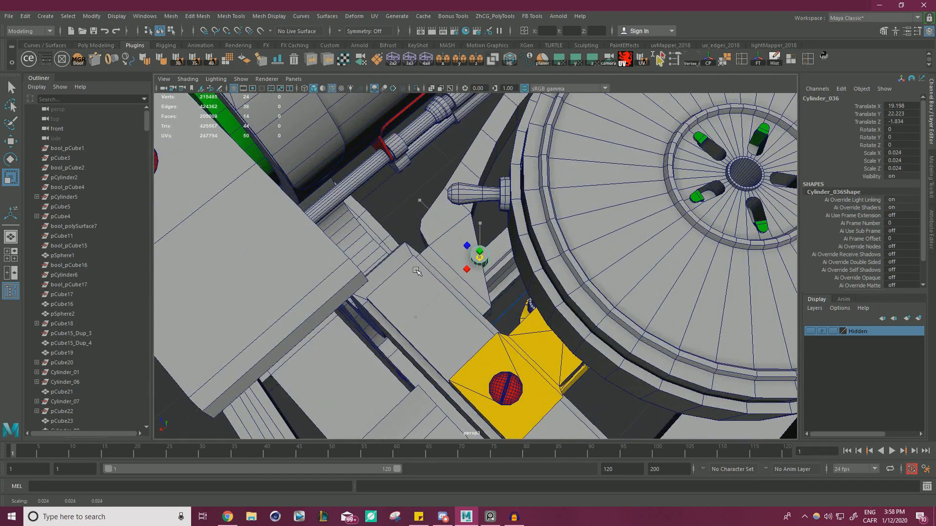
# Frame the cylinder and shrink it further to a uniform scale of about 0.015.
pyautogui.press('f')
pyautogui.keyDown('alt'); pyautogui.moveTo(443, 265); pyautogui.dragTo(317, 258, button='right'); pyautogui.keyUp('alt')
pyautogui.keyDown('alt'); pyautogui.moveTo(343, 251); pyautogui.dragTo(417, 246, button='middle'); pyautogui.keyUp('alt')
pyautogui.keyDown('alt'); pyautogui.moveTo(417, 246); pyautogui.dragTo(452, 250); pyautogui.keyUp('alt')
pyautogui.keyDown('alt'); pyautogui.moveTo(452, 250); pyautogui.dragTo(489, 245, button='middle'); pyautogui.keyUp('alt')
pyautogui.moveTo(586, 240); pyautogui.dragTo(564, 249)
pyautogui.press('w')
# Place the cylinder on the end block near the arm, at scale 0.019 and raised to Y 22.298.
pyautogui.keyDown('alt'); pyautogui.moveTo(467, 314); pyautogui.dragTo(480, 287); pyautogui.keyUp('alt')
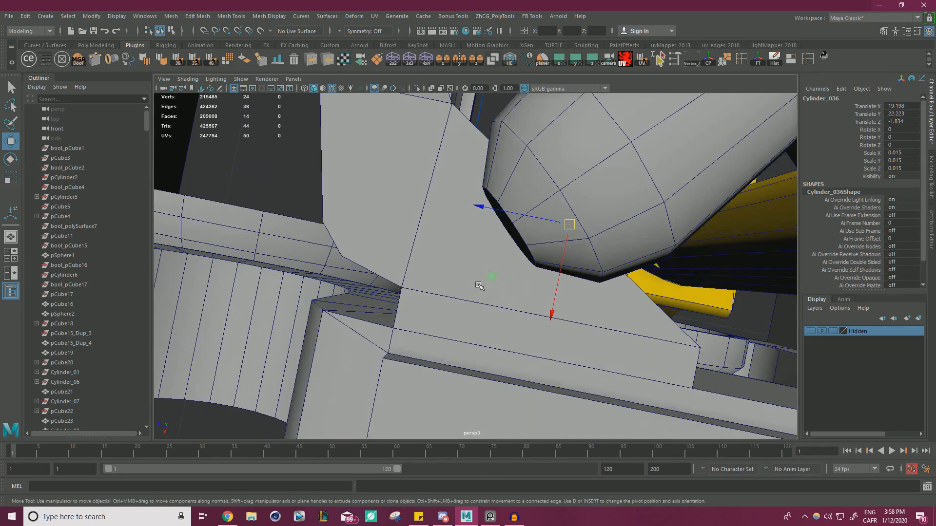
pyautogui.keyDown('alt'); pyautogui.moveTo(426, 276); pyautogui.dragTo(458, 252); pyautogui.keyUp('alt')
pyautogui.press('w')
pyautogui.moveTo(392, 266); pyautogui.dragTo(389, 268, button='middle')
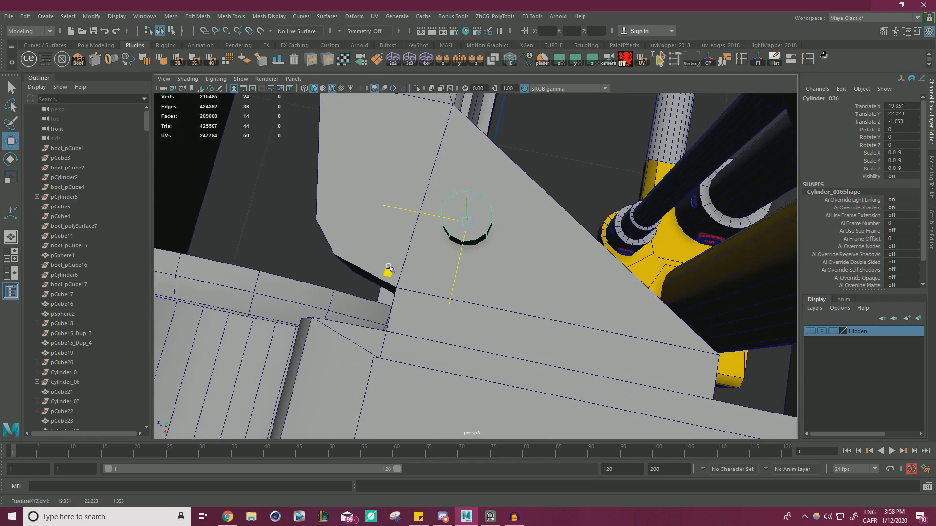
pyautogui.keyDown('alt'); pyautogui.moveTo(441, 266); pyautogui.dragTo(476, 252); pyautogui.keyUp('alt')
pyautogui.moveTo(467, 216); pyautogui.dragTo(479, 261)
pyautogui.keyDown('alt'); pyautogui.moveTo(479, 261); pyautogui.dragTo(390, 239, button='right'); pyautogui.keyUp('alt')
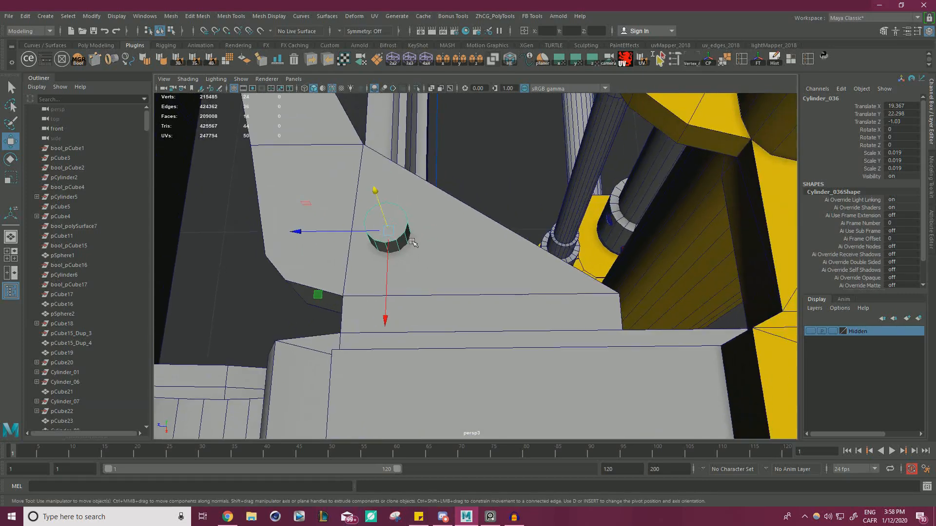
pyautogui.keyDown('alt'); pyautogui.moveTo(390, 239); pyautogui.dragTo(382, 264); pyautogui.keyUp('alt')
pyautogui.moveTo(317, 293); pyautogui.dragTo(329, 289)
# Duplicate the cylinder and place the copy near the end block's far corner, at about X 19.945, Z -2.425.
pyautogui.keyDown('alt'); pyautogui.moveTo(452, 278); pyautogui.dragTo(440, 261, button='middle'); pyautogui.keyUp('alt')
pyautogui.moveTo(935, 114)
pyautogui.mouseDown()
pyautogui.moveTo(839, 124)
pyautogui.moveTo(839, 82)
pyautogui.moveTo(917, 131)
pyautogui.moveTo(935, 131)
pyautogui.mouseUp()
pyautogui.moveTo(317, 274); pyautogui.dragTo(464, 336)
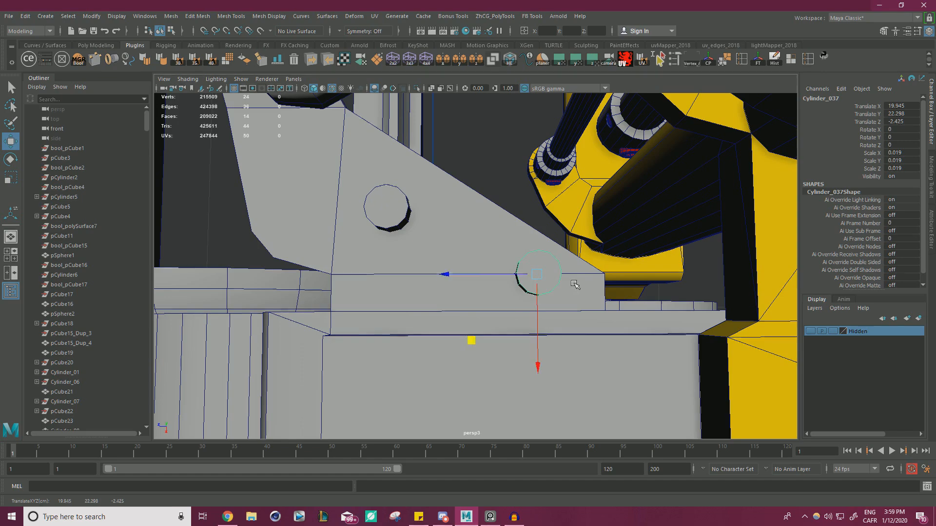
# Fine-tune both cylinders' positions, the copy to Z -2.41 and the original to X 19.303, Z -1.124.
pyautogui.keyDown('alt'); pyautogui.moveTo(575, 285); pyautogui.dragTo(467, 342); pyautogui.keyUp('alt')
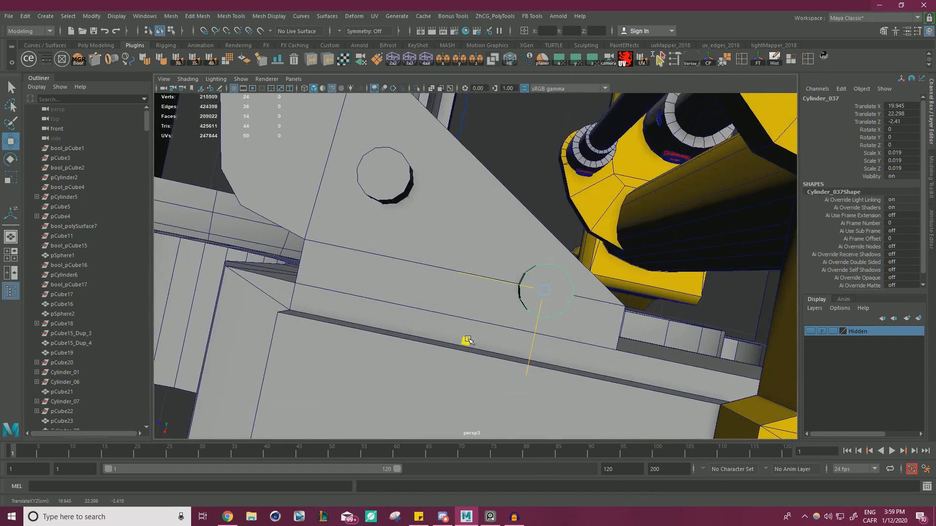
pyautogui.keyDown('alt'); pyautogui.moveTo(351, 171); pyautogui.dragTo(409, 205); pyautogui.keyUp('alt')
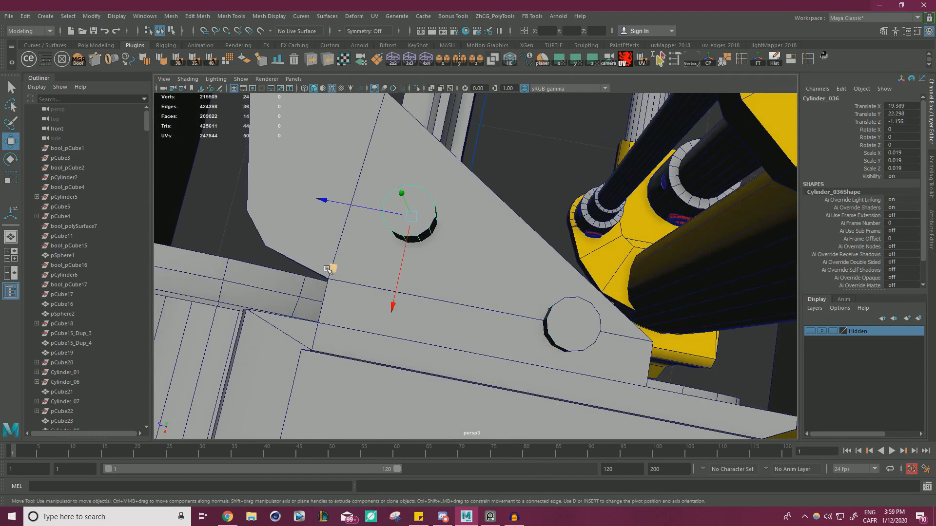
pyautogui.click(537, 171)
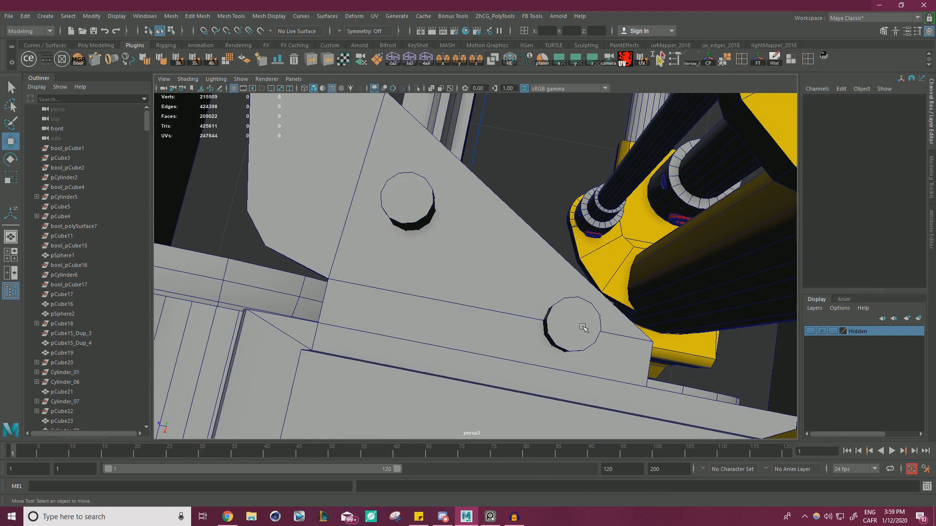
# Combine the two cylinders into a single mesh.
pyautogui.click(584, 327)
pyautogui.click(171, 16)
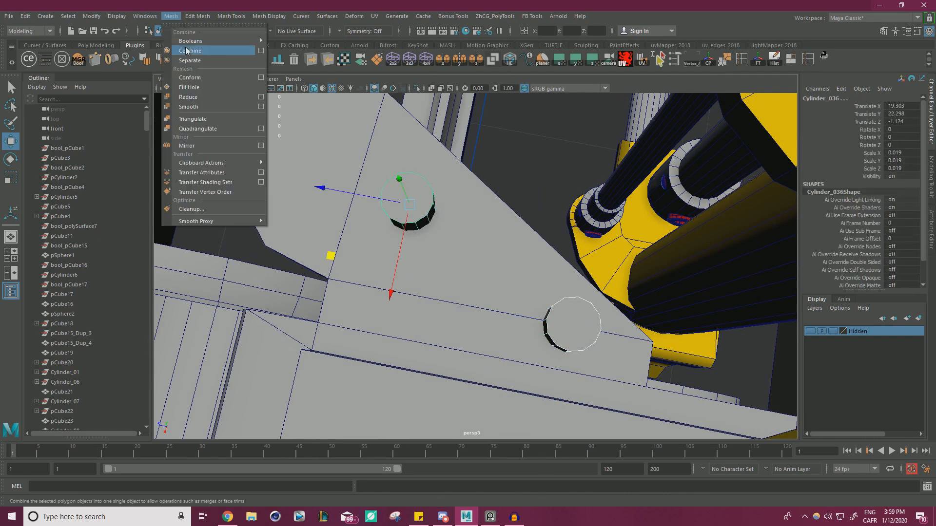
pyautogui.click(195, 52)
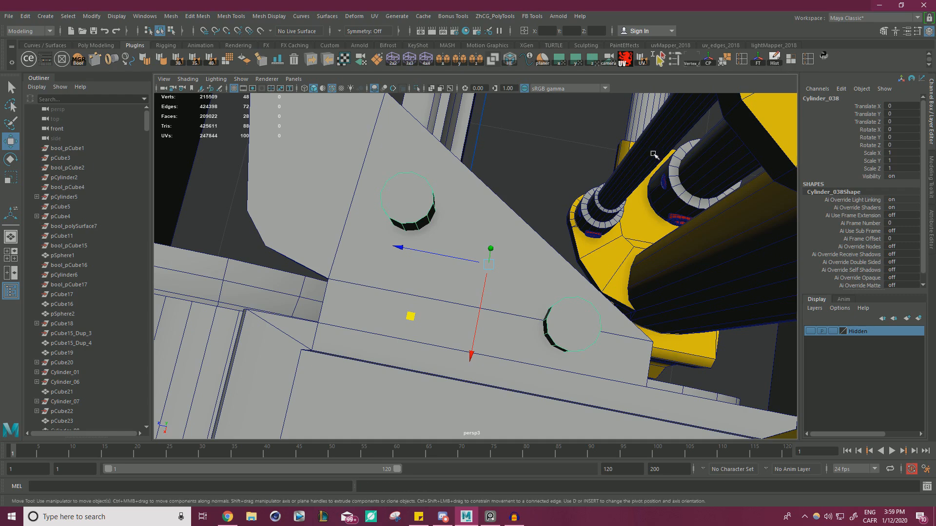
pyautogui.click(542, 159)
pyautogui.click(499, 240)
pyautogui.keyDown('shift'); pyautogui.click(572, 326); pyautogui.keyUp('shift')
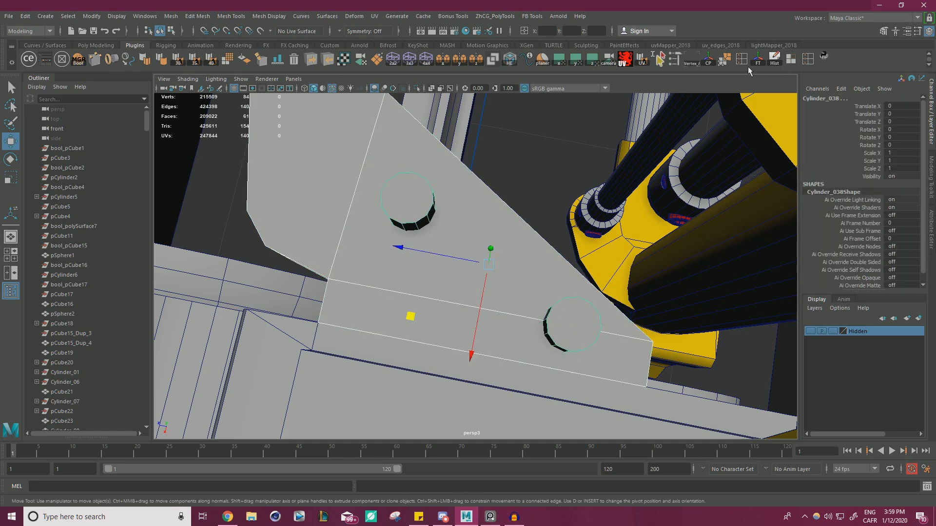
pyautogui.click(543, 158)
# Subtract the combined cylinders from the plate with a Difference operation in DcBoolManager.
pyautogui.click(501, 279)
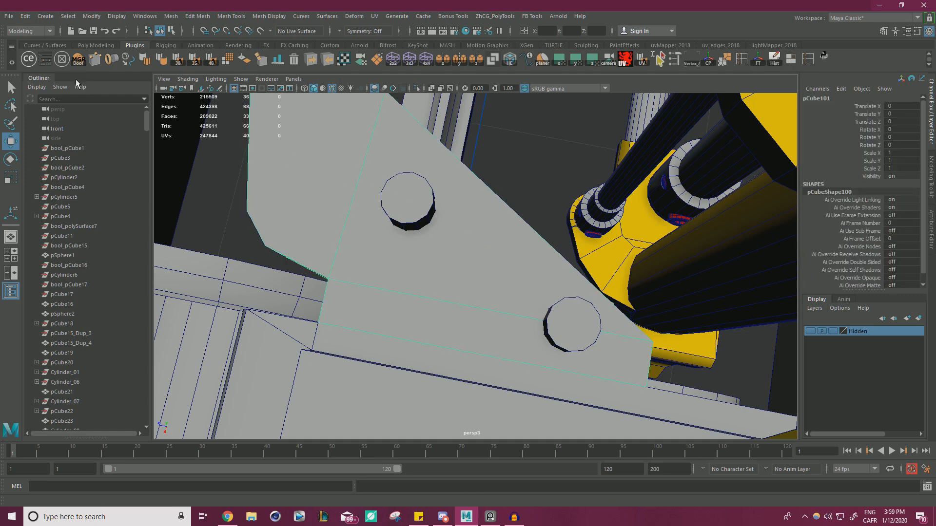
pyautogui.click(78, 59)
pyautogui.moveTo(688, 120); pyautogui.dragTo(727, 70)
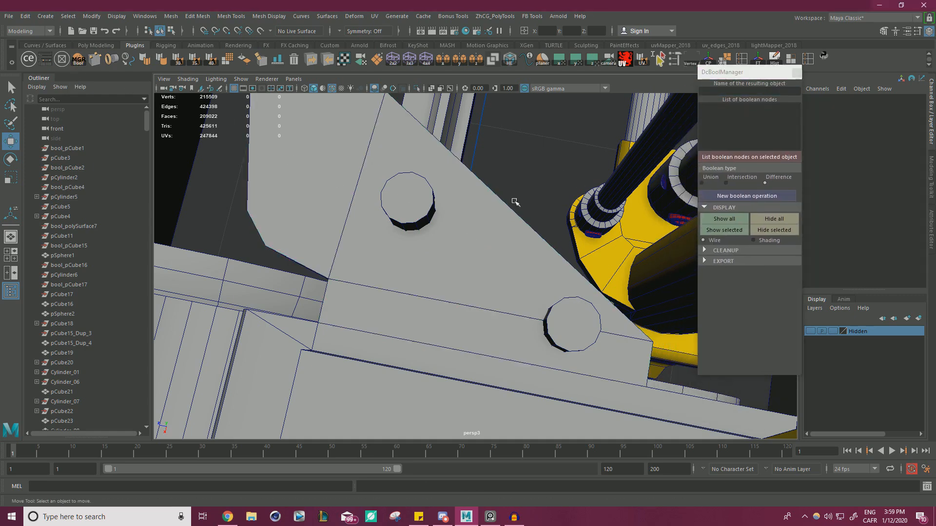
pyautogui.keyDown('shift'); pyautogui.click(572, 323); pyautogui.keyUp('shift')
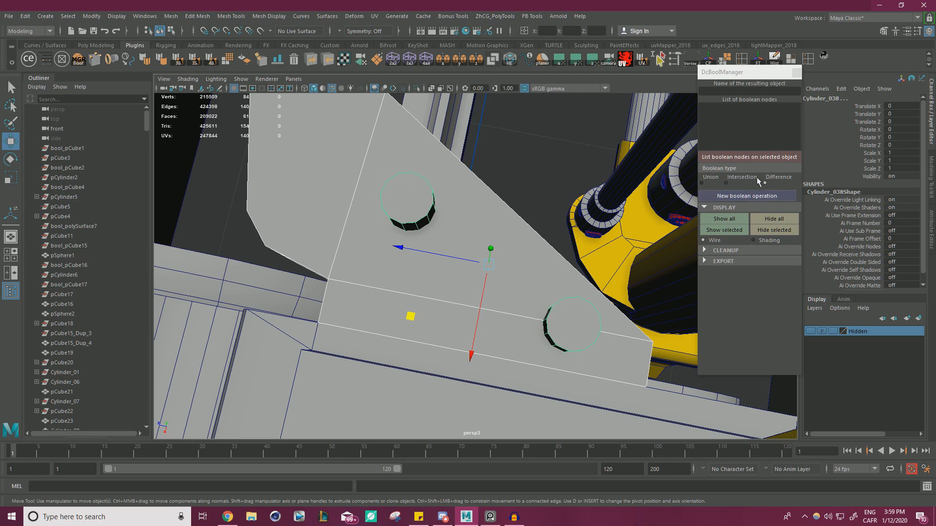
pyautogui.click(738, 196)
# Delete the boolean's history and base objects, then close DcBoolManager.
pyautogui.keyDown('alt'); pyautogui.moveTo(507, 208); pyautogui.dragTo(529, 207); pyautogui.keyUp('alt')
pyautogui.click(709, 251)
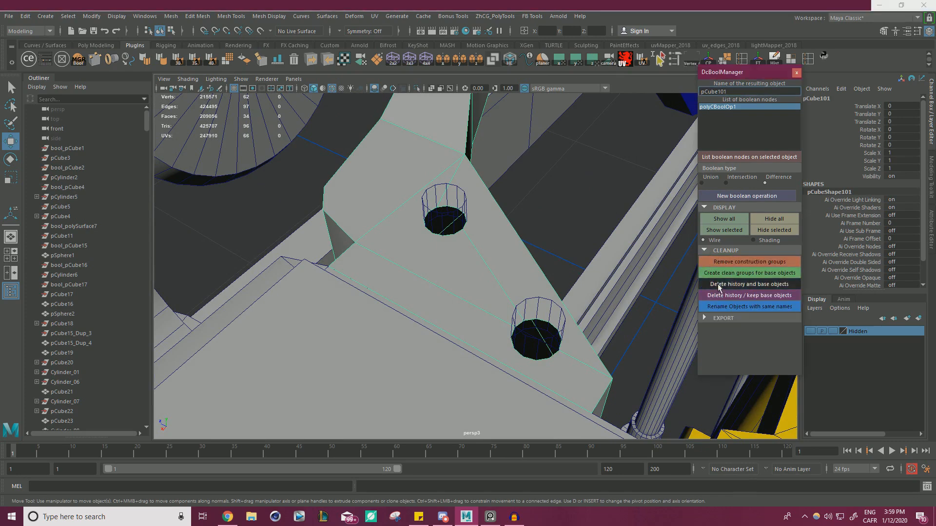
pyautogui.click(718, 286)
pyautogui.click(793, 77)
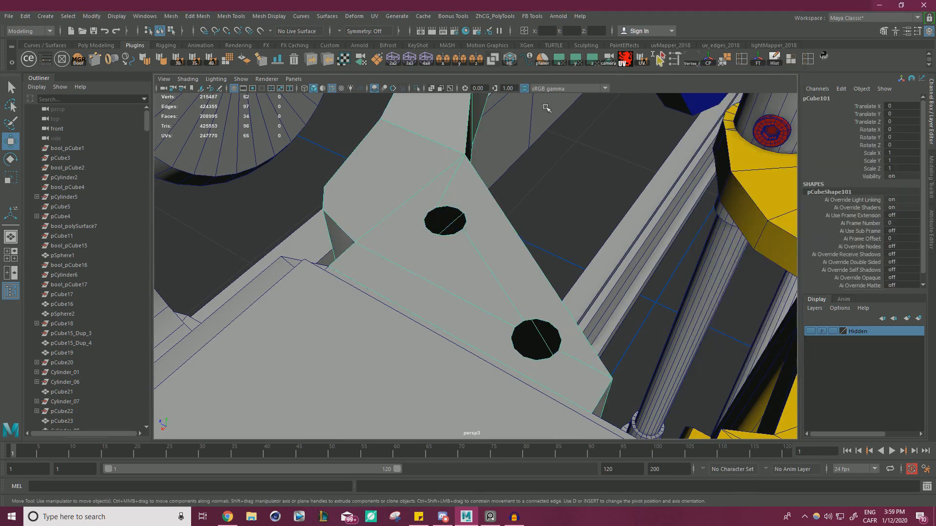
# Isolate the drilled plate in the viewport and inspect its arm toward the far end.
pyautogui.click(417, 89)
pyautogui.keyDown('alt'); pyautogui.moveTo(514, 205); pyautogui.dragTo(618, 233); pyautogui.keyUp('alt')
pyautogui.keyDown('alt'); pyautogui.moveTo(618, 233); pyautogui.dragTo(514, 235, button='middle'); pyautogui.keyUp('alt')
pyautogui.keyDown('alt'); pyautogui.moveTo(514, 236); pyautogui.dragTo(521, 232); pyautogui.keyUp('alt')
pyautogui.keyDown('alt'); pyautogui.moveTo(520, 232); pyautogui.dragTo(514, 224, button='middle'); pyautogui.keyUp('alt')
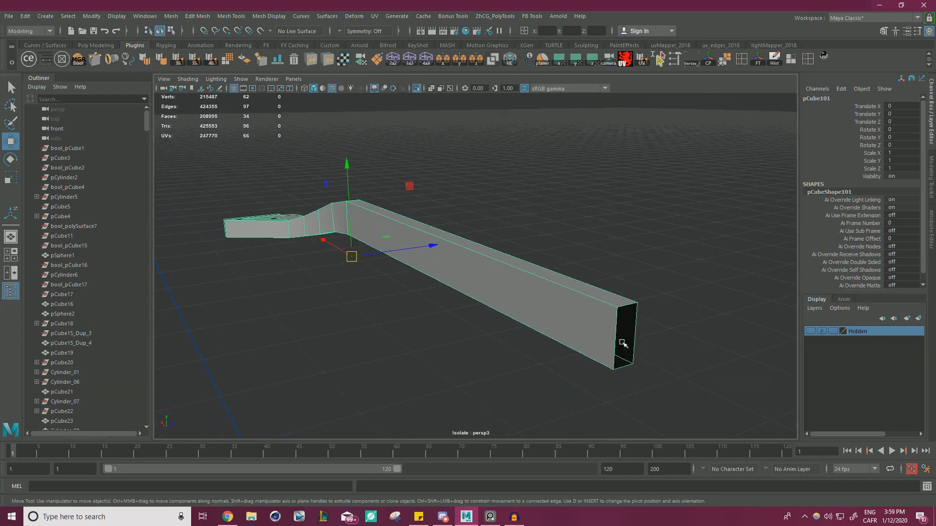
# Extrude the border edges of both screw holes down into the plate and close the extruded borders with Fill Hole.
pyautogui.keyDown('alt'); pyautogui.moveTo(638, 340); pyautogui.dragTo(492, 290, button='right'); pyautogui.keyUp('alt')
pyautogui.keyDown('alt'); pyautogui.moveTo(493, 291); pyautogui.dragTo(587, 259); pyautogui.keyUp('alt')
pyautogui.keyDown('alt'); pyautogui.moveTo(587, 259); pyautogui.dragTo(585, 312, button='middle'); pyautogui.keyUp('alt')
pyautogui.keyDown('alt'); pyautogui.moveTo(488, 234); pyautogui.dragTo(549, 247, button='right'); pyautogui.keyUp('alt')
pyautogui.keyDown('alt'); pyautogui.moveTo(438, 195); pyautogui.dragTo(502, 196, button='right'); pyautogui.keyUp('alt')
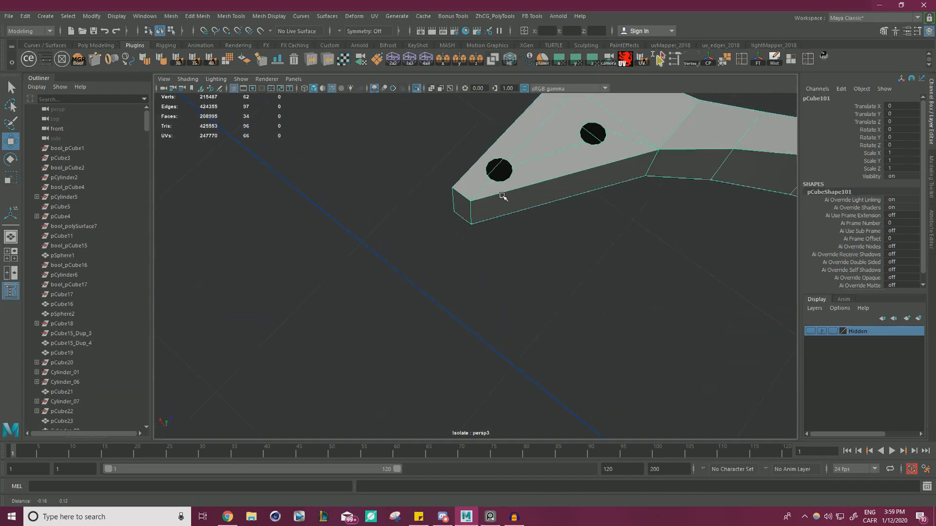
pyautogui.keyDown('alt'); pyautogui.moveTo(501, 197); pyautogui.dragTo(465, 268, button='middle'); pyautogui.keyUp('alt')
pyautogui.keyDown('alt'); pyautogui.moveTo(439, 229); pyautogui.dragTo(487, 190, button='right'); pyautogui.keyUp('alt')
pyautogui.moveTo(501, 128); pyautogui.dragTo(502, 109, button='right')
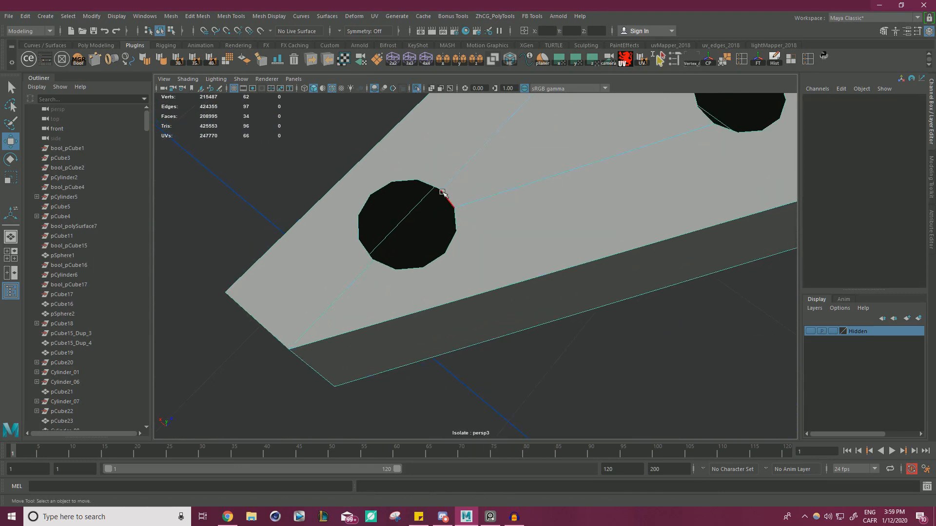
pyautogui.doubleClick(447, 195)
pyautogui.keyDown('alt'); pyautogui.moveTo(651, 158); pyautogui.dragTo(508, 186, button='middle'); pyautogui.keyUp('alt')
pyautogui.keyDown('shift'); pyautogui.doubleClick(563, 130); pyautogui.keyUp('shift')
pyautogui.keyDown('alt'); pyautogui.moveTo(504, 149); pyautogui.dragTo(544, 109); pyautogui.keyUp('alt')
pyautogui.keyDown('alt'); pyautogui.moveTo(529, 131); pyautogui.dragTo(556, 130, button='right'); pyautogui.keyUp('alt')
pyautogui.keyDown('alt'); pyautogui.moveTo(555, 130); pyautogui.dragTo(534, 178, button='middle'); pyautogui.keyUp('alt')
pyautogui.keyDown('shift'); pyautogui.moveTo(526, 152); pyautogui.dragTo(668, 211); pyautogui.keyUp('shift')
pyautogui.keyDown('shift'); pyautogui.moveTo(672, 207); pyautogui.dragTo(659, 333, button='right'); pyautogui.keyUp('shift')
# Close the split seam in the first screw hole's wall by snapping its separated upper and lower rim vertices together.
pyautogui.keyDown('alt'); pyautogui.moveTo(611, 276); pyautogui.dragTo(615, 246); pyautogui.keyUp('alt')
pyautogui.scroll(3, 615, 246)
pyautogui.keyDown('alt'); pyautogui.moveTo(616, 246); pyautogui.dragTo(371, 207, button='right'); pyautogui.keyUp('alt')
pyautogui.keyDown('alt'); pyautogui.moveTo(476, 215); pyautogui.dragTo(587, 253, button='right'); pyautogui.keyUp('alt')
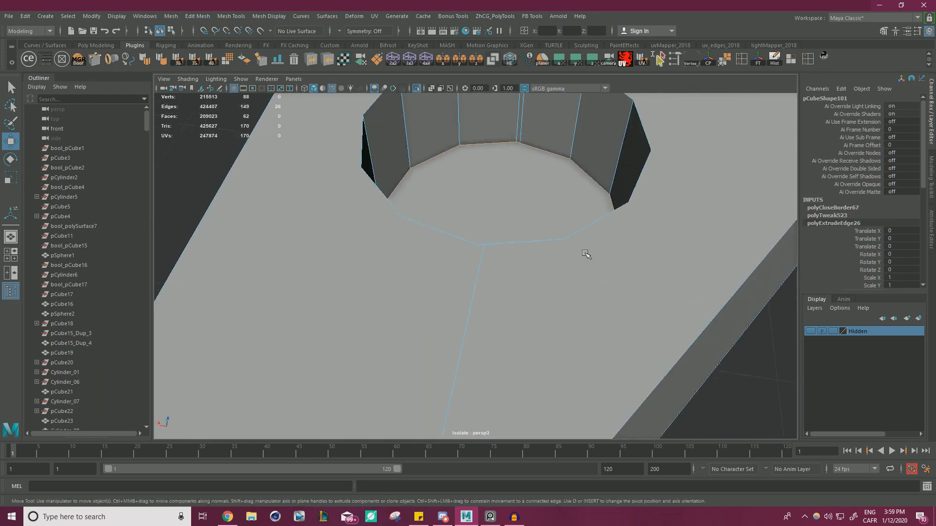
pyautogui.keyDown('alt'); pyautogui.moveTo(587, 253); pyautogui.dragTo(521, 270); pyautogui.keyUp('alt')
pyautogui.moveTo(477, 181); pyautogui.dragTo(449, 180, button='right')
pyautogui.click(440, 177)
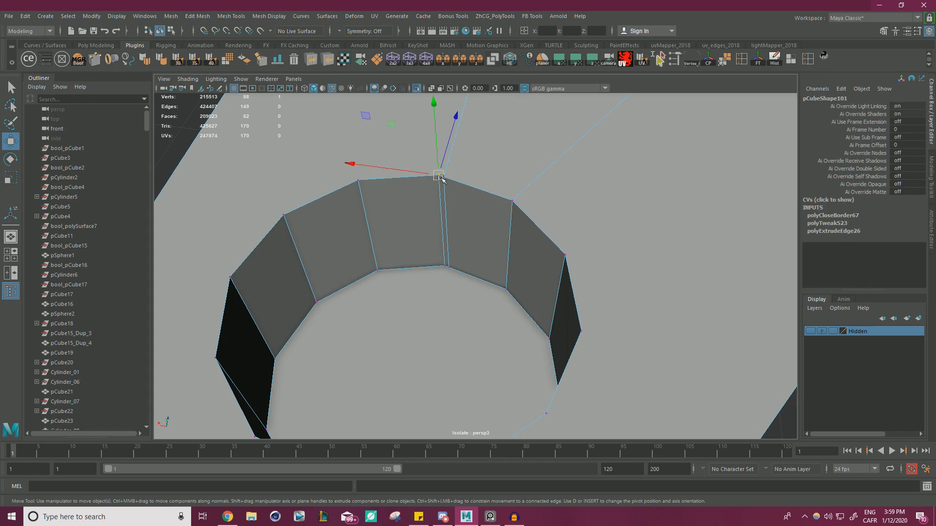
pyautogui.click(436, 269)
pyautogui.moveTo(446, 268); pyautogui.dragTo(448, 268)
pyautogui.scroll(-5, 537, 247)
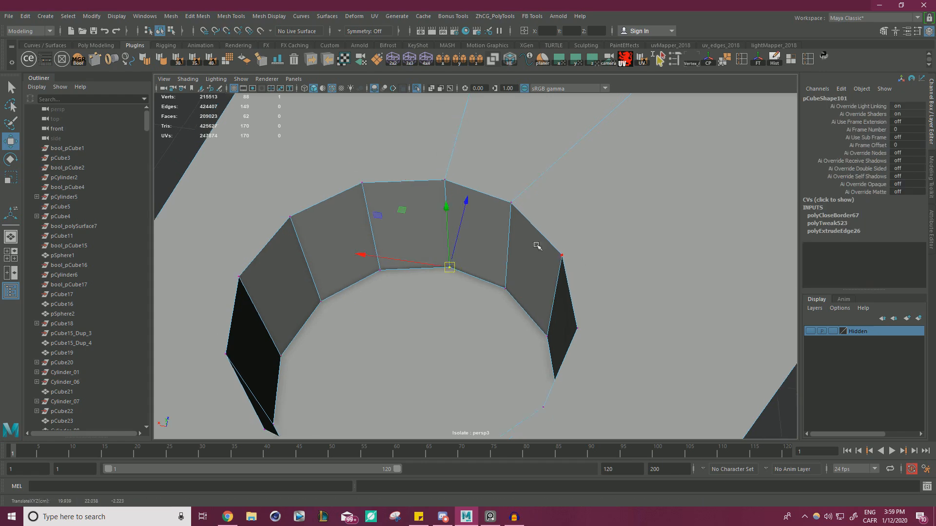
# Snap the separated seam vertices in the other screw hole's wall together at the upper and lower rims.
pyautogui.keyDown('alt'); pyautogui.moveTo(538, 246); pyautogui.dragTo(585, 197); pyautogui.keyUp('alt')
pyautogui.keyDown('alt'); pyautogui.moveTo(586, 198); pyautogui.dragTo(419, 226, button='middle'); pyautogui.keyUp('alt')
pyautogui.keyDown('alt'); pyautogui.moveTo(420, 227); pyautogui.dragTo(613, 238, button='right'); pyautogui.keyUp('alt')
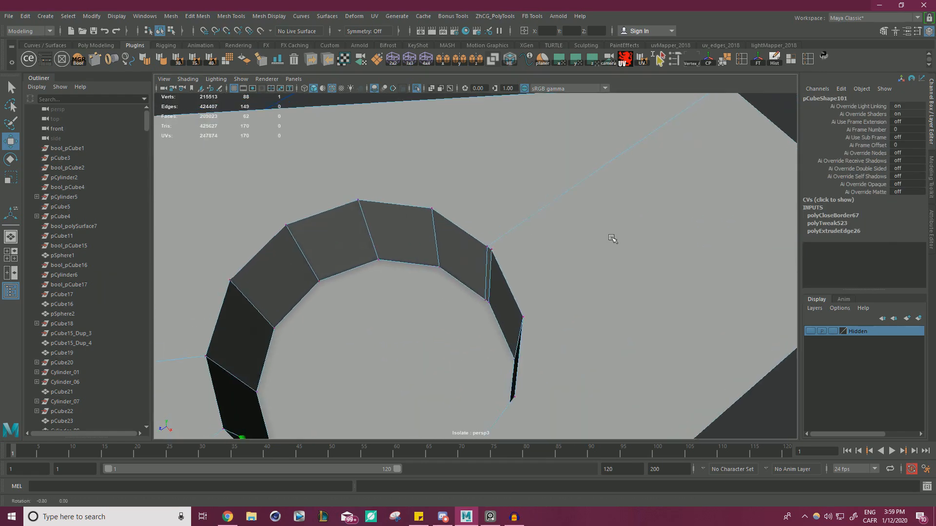
pyautogui.keyDown('alt'); pyautogui.moveTo(613, 238); pyautogui.dragTo(621, 218); pyautogui.keyUp('alt')
pyautogui.keyDown('alt'); pyautogui.moveTo(621, 218); pyautogui.dragTo(580, 243, button='middle'); pyautogui.keyUp('alt')
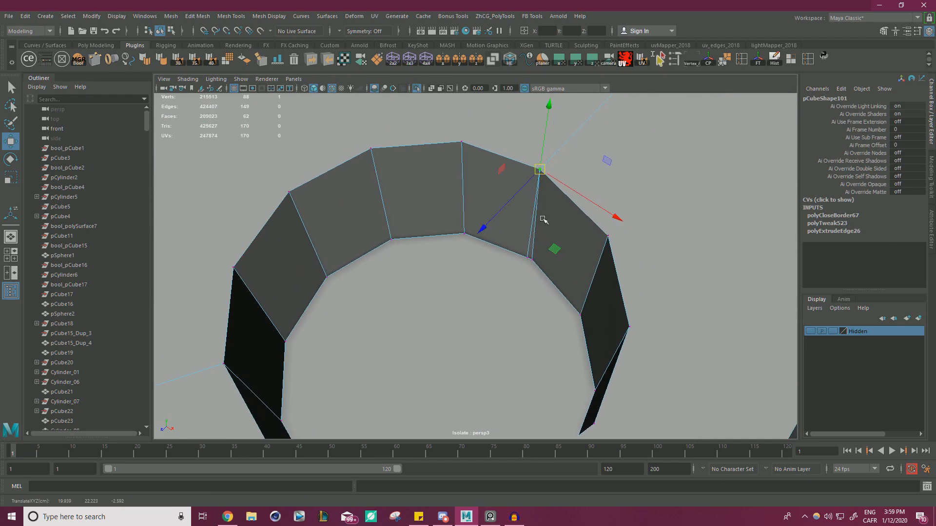
pyautogui.click(533, 259)
pyautogui.press('v')
pyautogui.moveTo(532, 261); pyautogui.dragTo(529, 262)
pyautogui.scroll(-5, 600, 260)
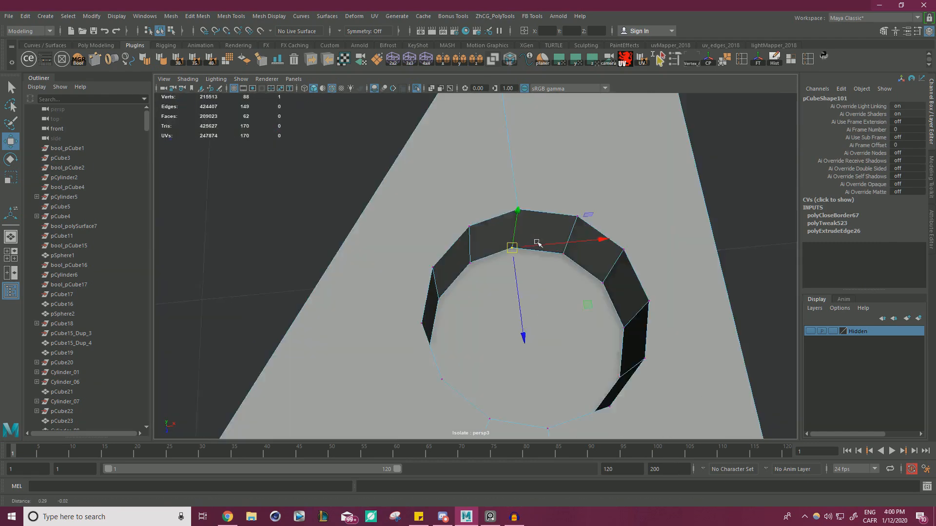
# Inspect the rims and inner walls of both screw holes for remaining split vertices.
pyautogui.keyDown('alt'); pyautogui.moveTo(600, 259); pyautogui.dragTo(627, 220); pyautogui.keyUp('alt')
pyautogui.moveTo(627, 219)
pyautogui.keyDown('alt'); pyautogui.mouseDown(button='right')
pyautogui.moveTo(708, 215)
pyautogui.moveTo(627, 213)
pyautogui.mouseUp(button='right'); pyautogui.keyUp('alt')
pyautogui.keyDown('alt'); pyautogui.moveTo(626, 214); pyautogui.dragTo(612, 183); pyautogui.keyUp('alt')
pyautogui.keyDown('alt'); pyautogui.moveTo(611, 183); pyautogui.dragTo(485, 215, button='middle'); pyautogui.keyUp('alt')
pyautogui.keyDown('alt'); pyautogui.moveTo(485, 215); pyautogui.dragTo(712, 251, button='right'); pyautogui.keyUp('alt')
pyautogui.keyDown('alt'); pyautogui.moveTo(712, 251); pyautogui.dragTo(741, 229); pyautogui.keyUp('alt')
pyautogui.keyDown('alt'); pyautogui.moveTo(741, 230); pyautogui.dragTo(562, 209, button='middle'); pyautogui.keyUp('alt')
pyautogui.keyDown('alt'); pyautogui.moveTo(563, 210); pyautogui.dragTo(404, 235); pyautogui.keyUp('alt')
pyautogui.keyDown('alt'); pyautogui.moveTo(404, 235); pyautogui.dragTo(376, 205, button='right'); pyautogui.keyUp('alt')
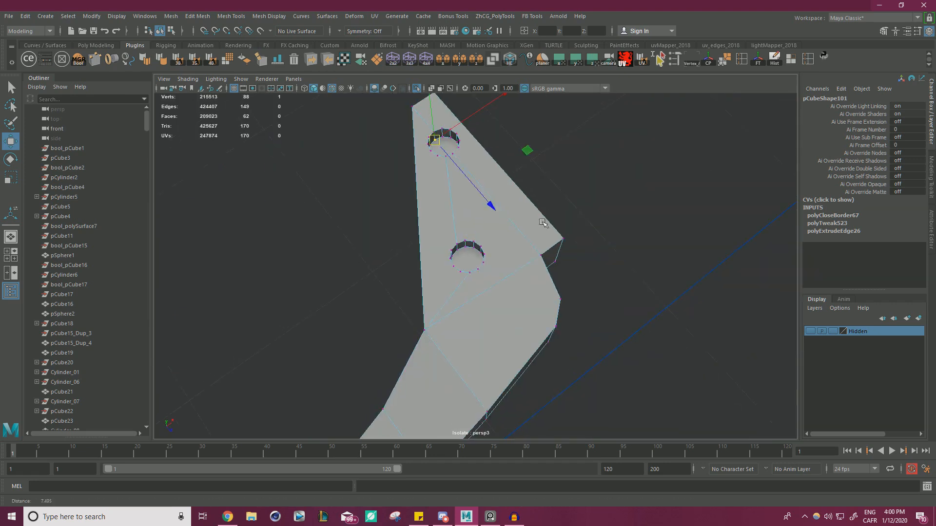
# Merge the overlapping vertices across the plate's drilled end and bend with Merge Vertices.
pyautogui.keyDown('alt'); pyautogui.moveTo(375, 205); pyautogui.dragTo(675, 222); pyautogui.keyUp('alt')
pyautogui.moveTo(677, 343); pyautogui.dragTo(313, 137)
pyautogui.keyDown('shift'); pyautogui.rightClick(649, 224); pyautogui.keyUp('shift')
pyautogui.moveTo(648, 197)
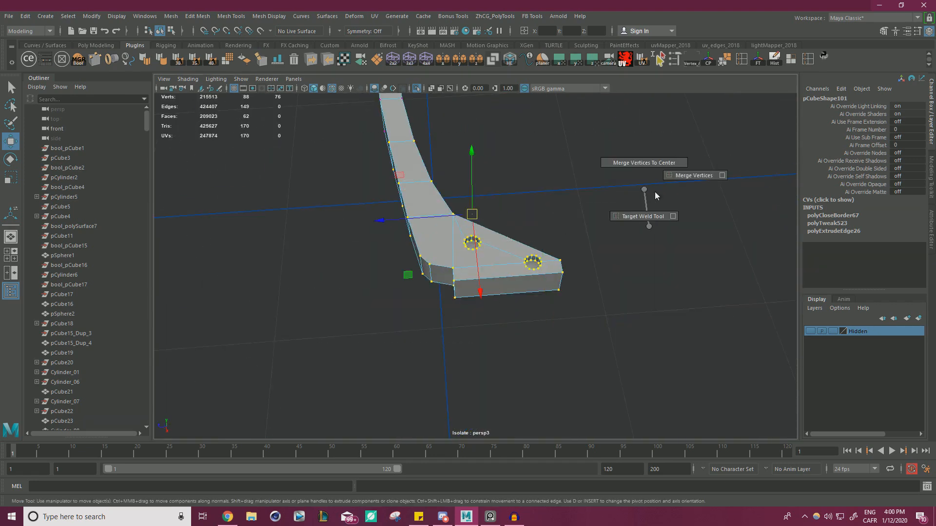
# Merge the selected rim vertices of the bracket's two screw holes and show the rest of the model again.
pyautogui.click(692, 176)
pyautogui.click(584, 184)
pyautogui.click(421, 162)
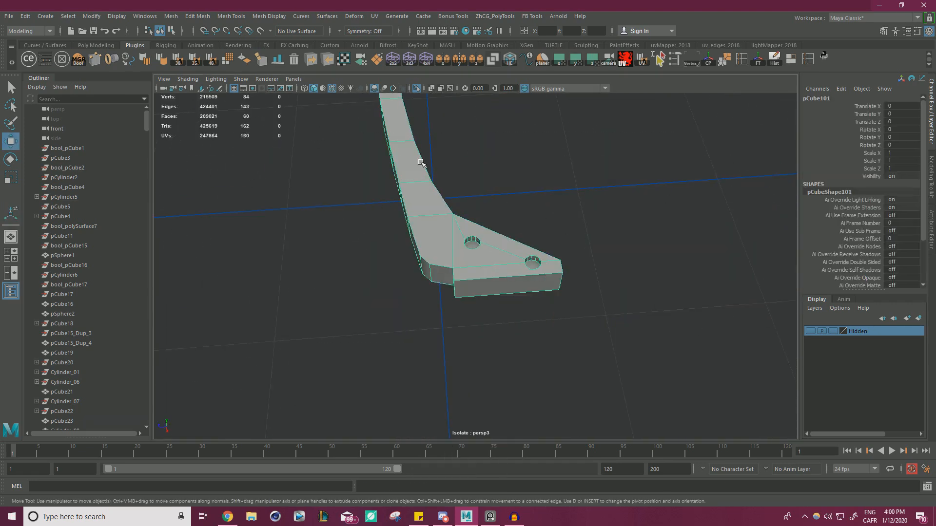
pyautogui.click(417, 91)
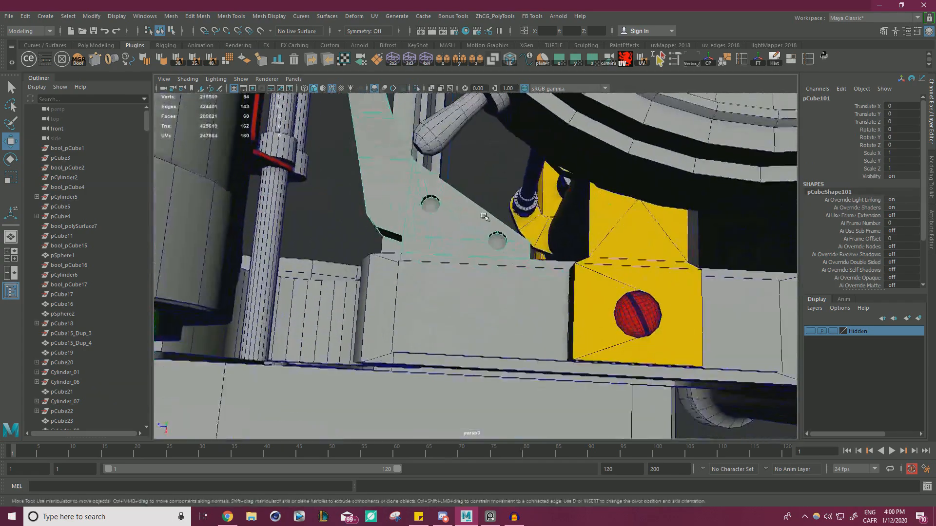
# Poke the bottom faces of the bracket's two screw holes.
pyautogui.scroll(5, 484, 217)
pyautogui.moveTo(522, 217); pyautogui.dragTo(524, 242, button='right')
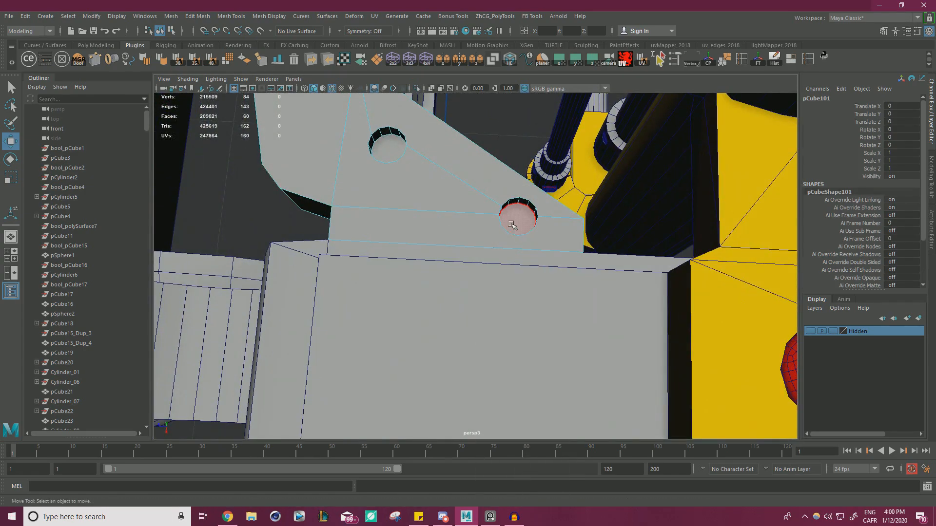
pyautogui.click(516, 221)
pyautogui.keyDown('shift'); pyautogui.moveTo(418, 150); pyautogui.dragTo(453, 137, button='right'); pyautogui.keyUp('shift')
pyautogui.scroll(-3, 546, 205)
pyautogui.keyDown('alt'); pyautogui.moveTo(680, 288); pyautogui.dragTo(641, 268, button='middle'); pyautogui.keyUp('alt')
# Duplicate the yellow block's red screw into the bracket's outer hole, scaled to 0.46 and rotated to about 20.5° in Y.
pyautogui.press('w')
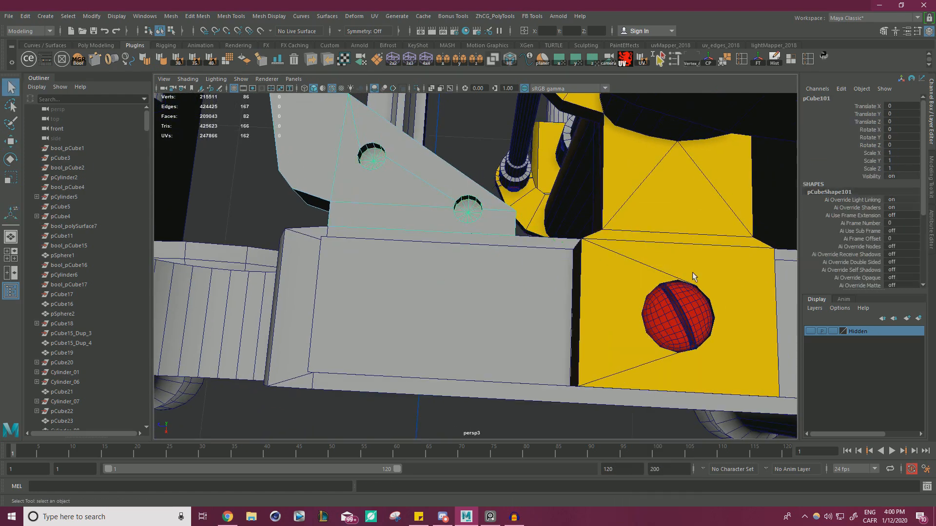
pyautogui.click(693, 312)
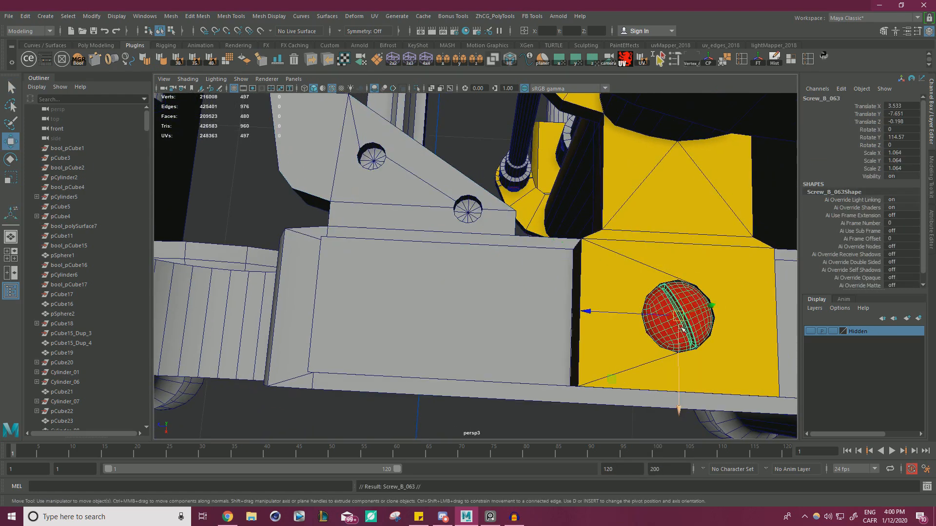
pyautogui.moveTo(679, 316); pyautogui.dragTo(485, 216)
pyautogui.press('r')
pyautogui.press('w')
pyautogui.press('e')
pyautogui.keyDown('alt'); pyautogui.moveTo(485, 216); pyautogui.dragTo(491, 360); pyautogui.keyUp('alt')
pyautogui.press('r')
pyautogui.press('w')
pyautogui.press('e')
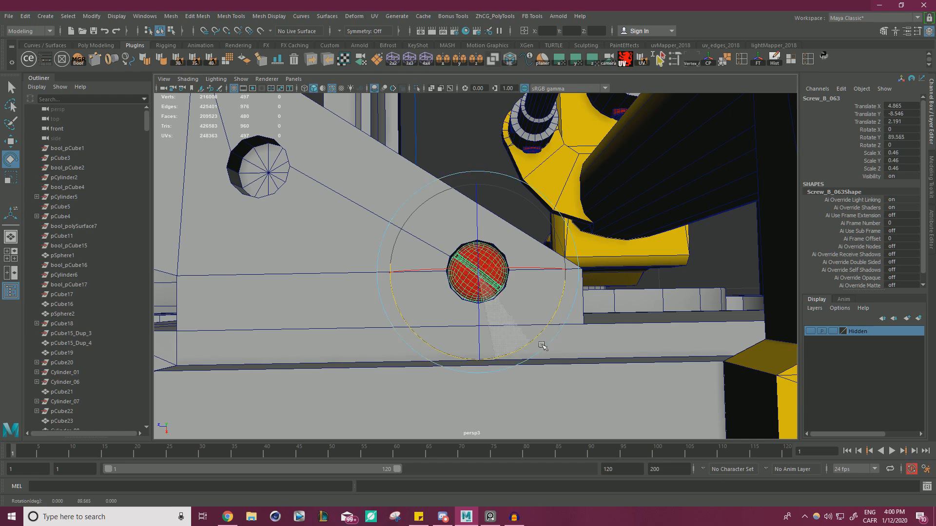
pyautogui.press('w')
# Duplicate the small screw into the bracket's inner hole and turn its slot to a different angle.
pyautogui.keyDown('alt'); pyautogui.moveTo(704, 206); pyautogui.dragTo(396, 215); pyautogui.keyUp('alt')
pyautogui.press('e')
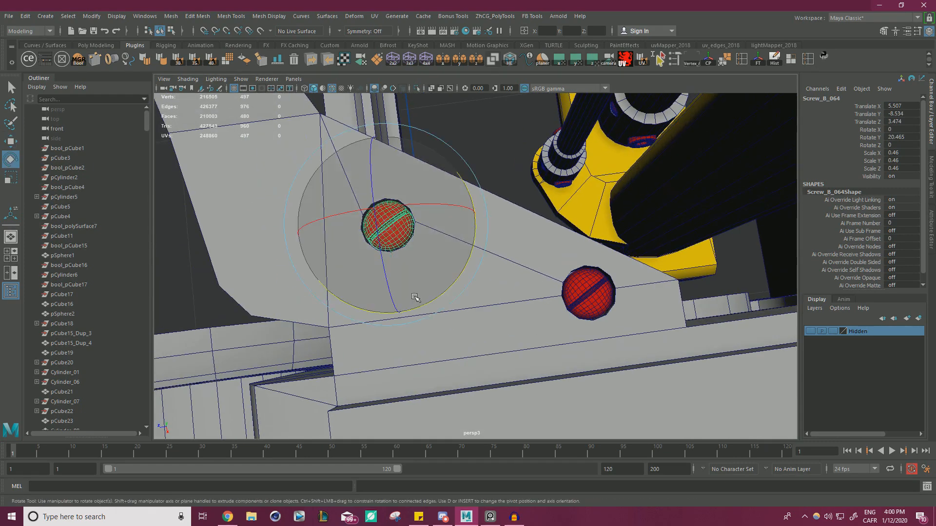
pyautogui.moveTo(428, 302); pyautogui.dragTo(427, 304)
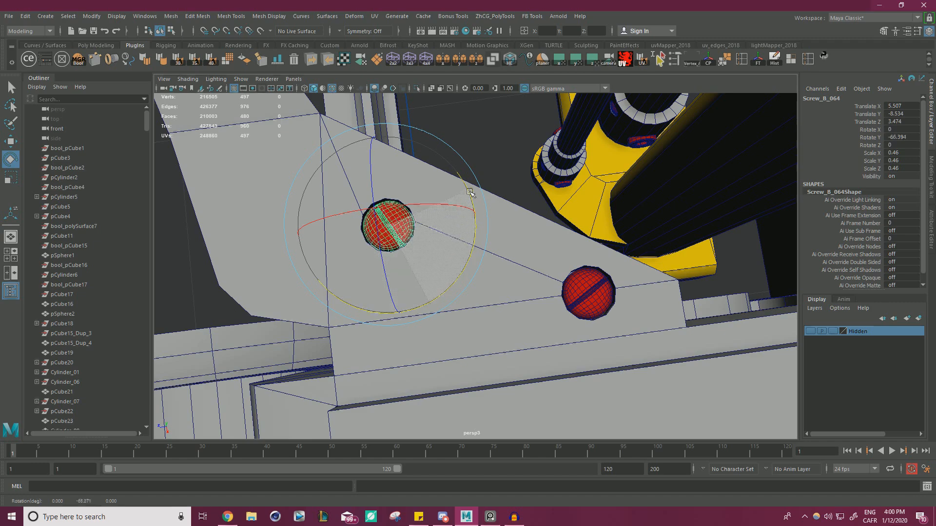
pyautogui.moveTo(468, 202); pyautogui.dragTo(469, 202)
pyautogui.press('w')
pyautogui.click(484, 169)
pyautogui.scroll(-6, 499, 151)
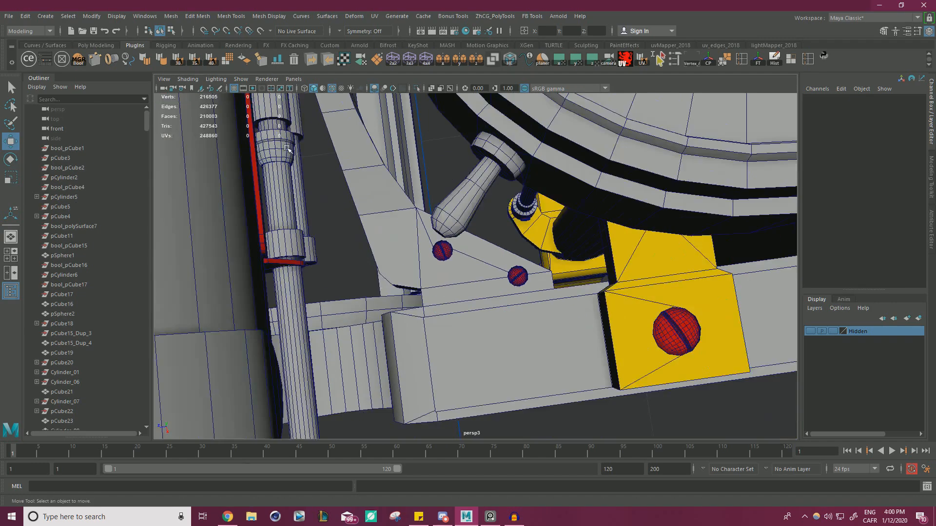
# Set the bracket's pivot on its open end at the machine's centre and mirror the bracket across X.
pyautogui.keyDown('alt'); pyautogui.moveTo(487, 154); pyautogui.dragTo(495, 212); pyautogui.keyUp('alt')
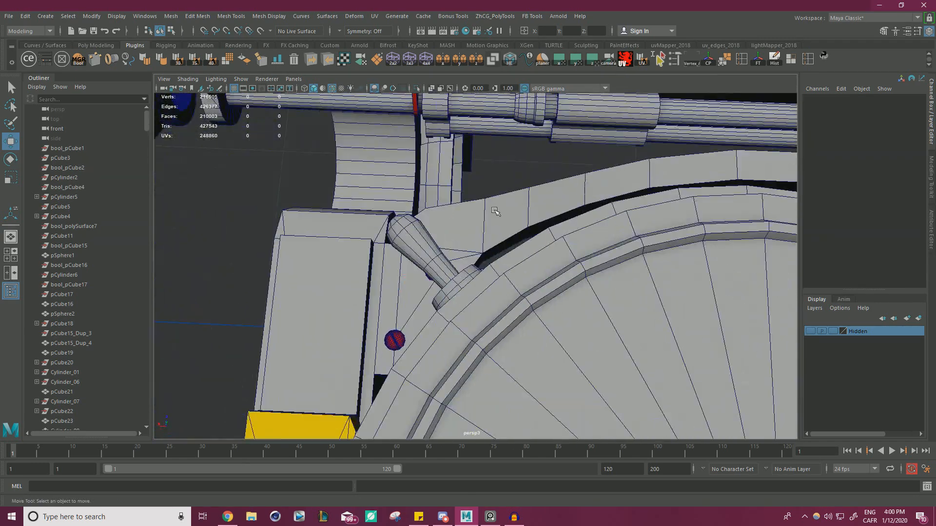
pyautogui.click(536, 213)
pyautogui.scroll(-5, 629, 200)
pyautogui.keyDown('alt'); pyautogui.moveTo(721, 244); pyautogui.dragTo(516, 274, button='middle'); pyautogui.keyUp('alt')
pyautogui.keyDown('alt'); pyautogui.moveTo(516, 273); pyautogui.dragTo(453, 203); pyautogui.keyUp('alt')
pyautogui.keyDown('alt'); pyautogui.moveTo(576, 214); pyautogui.dragTo(514, 220, button='middle'); pyautogui.keyUp('alt')
pyautogui.scroll(4, 516, 224)
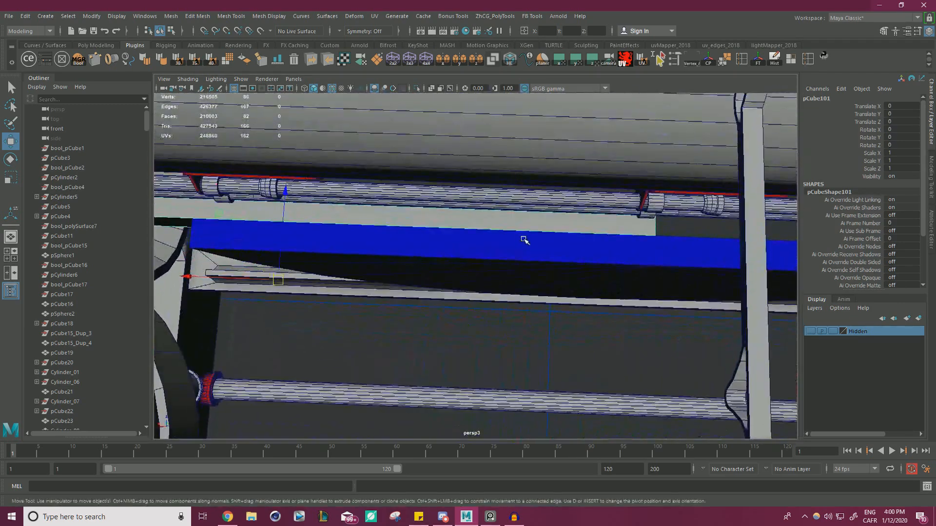
pyautogui.scroll(2, 525, 240)
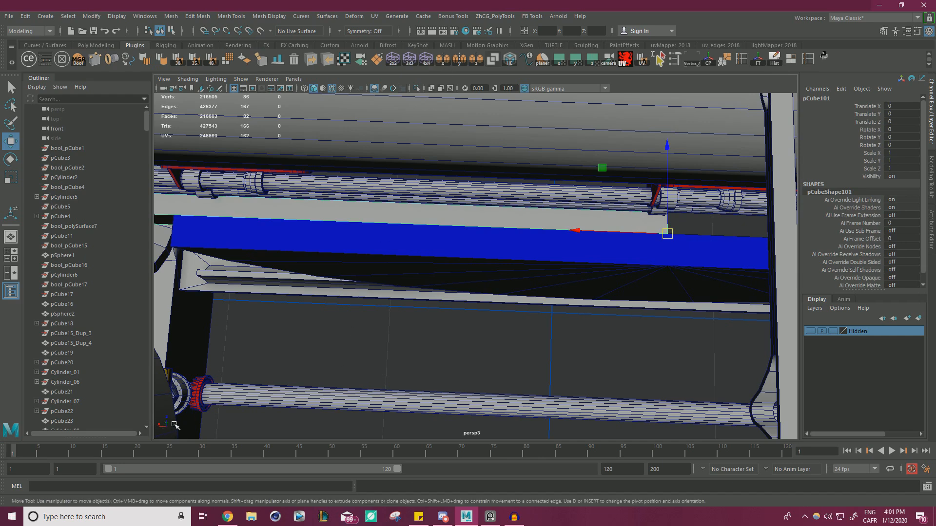
pyautogui.click(447, 63)
pyautogui.click(628, 225)
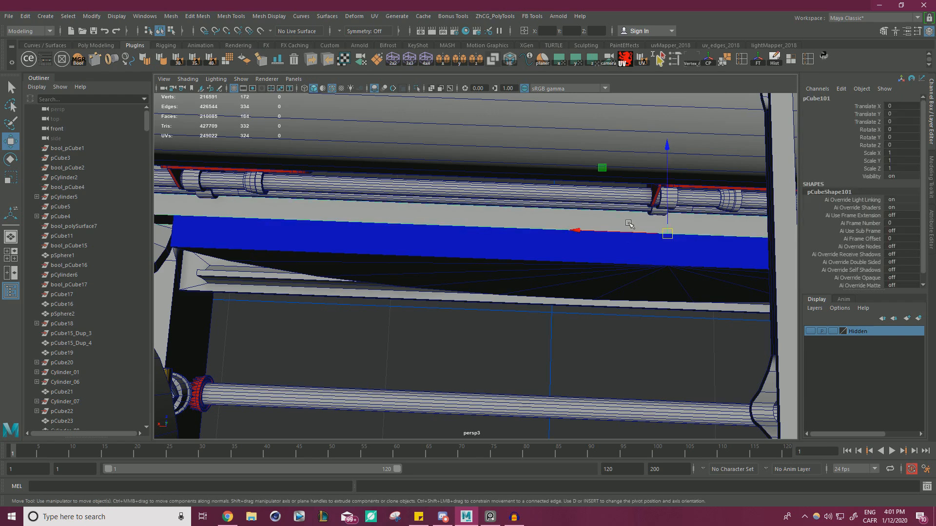
# Merge the overlapping vertices along the centre seam of the mirrored bracket.
pyautogui.moveTo(633, 222); pyautogui.dragTo(589, 218, button='right')
pyautogui.moveTo(521, 366); pyautogui.dragTo(734, 188)
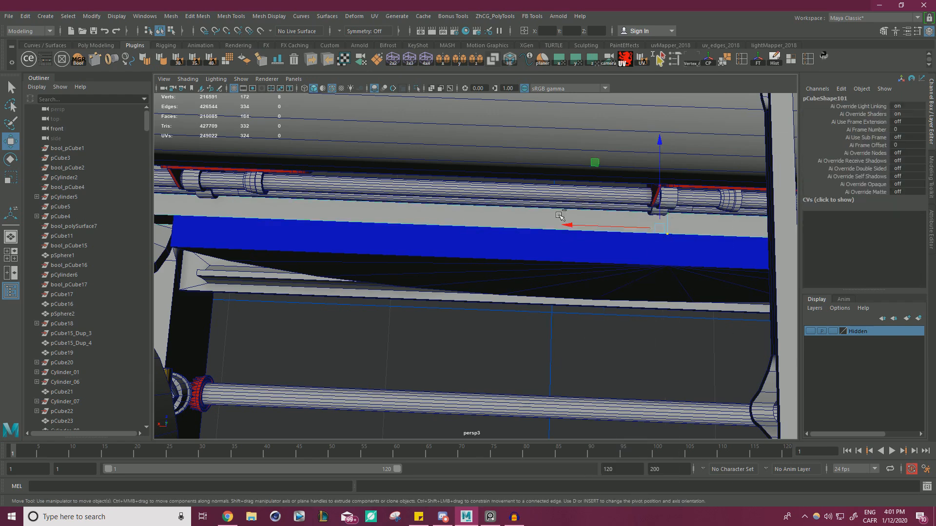
pyautogui.keyDown('shift'); pyautogui.moveTo(558, 215); pyautogui.dragTo(580, 207, button='right'); pyautogui.keyUp('shift')
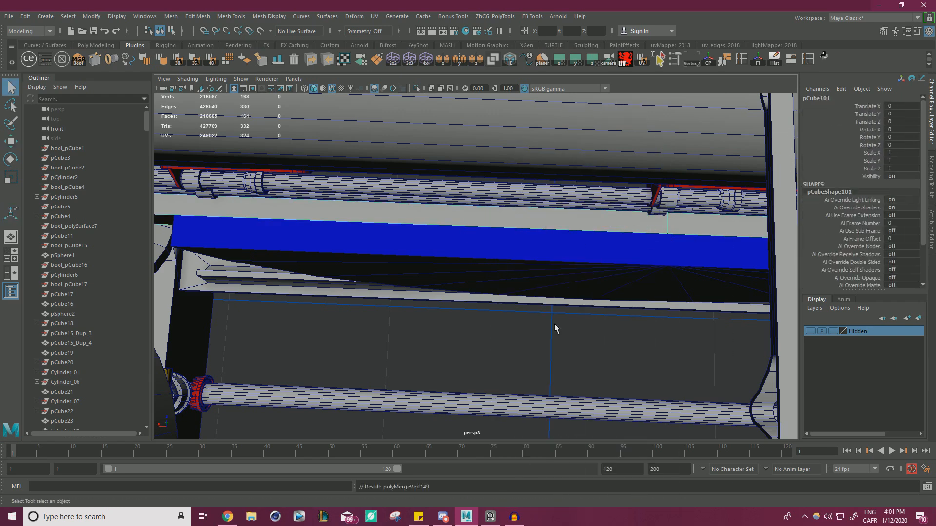
pyautogui.click(556, 326)
# Delete the edge loop at the mirrored bracket's centre seam.
pyautogui.click(677, 219)
pyautogui.moveTo(679, 218); pyautogui.dragTo(676, 198, button='right')
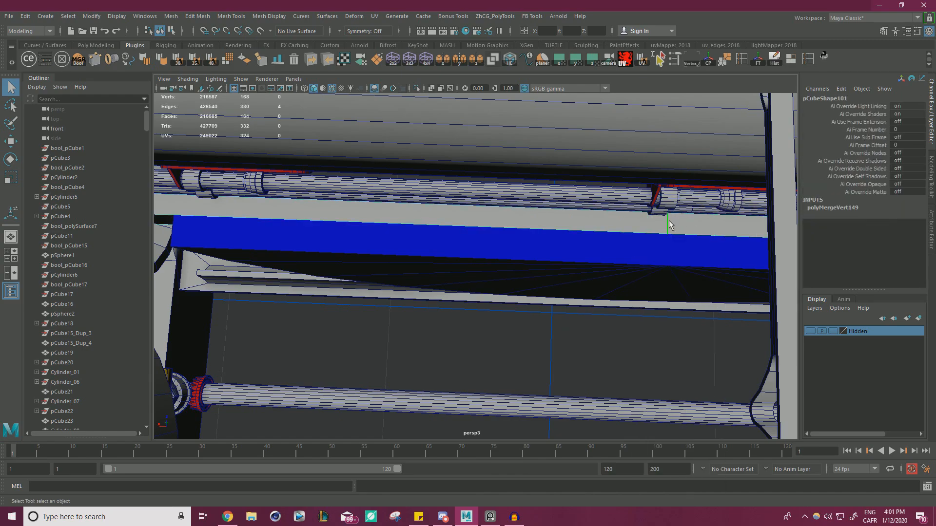
pyautogui.press('w')
pyautogui.keyDown('alt'); pyautogui.moveTo(728, 235); pyautogui.dragTo(370, 273, button='right'); pyautogui.keyUp('alt')
pyautogui.keyDown('alt'); pyautogui.moveTo(609, 414); pyautogui.dragTo(440, 401, button='middle'); pyautogui.keyUp('alt')
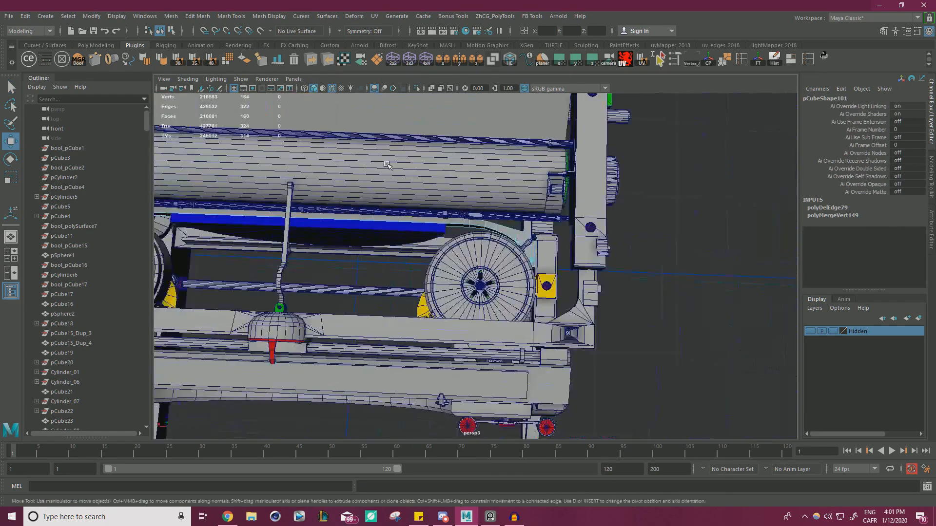
# Duplicate the outer-hole bracket screw and move the copy across to the mirrored end of the bracket.
pyautogui.keyDown('alt'); pyautogui.moveTo(441, 401); pyautogui.dragTo(610, 341, button='right'); pyautogui.keyUp('alt')
pyautogui.keyDown('alt'); pyautogui.moveTo(610, 273); pyautogui.dragTo(531, 285, button='middle'); pyautogui.keyUp('alt')
pyautogui.keyDown('alt'); pyautogui.moveTo(531, 285); pyautogui.dragTo(736, 283, button='right'); pyautogui.keyUp('alt')
pyautogui.keyDown('alt'); pyautogui.moveTo(650, 273); pyautogui.dragTo(570, 240); pyautogui.keyUp('alt')
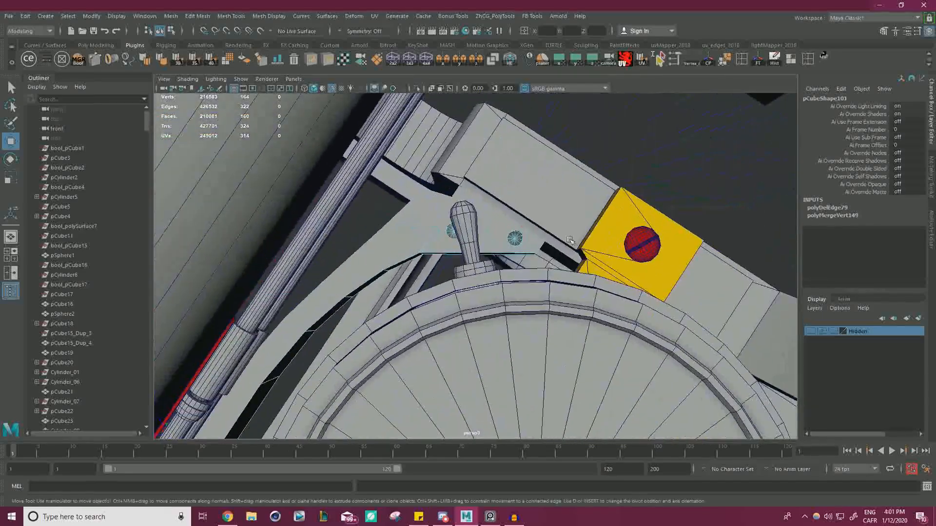
pyautogui.moveTo(634, 152); pyautogui.dragTo(414, 380, button='right')
pyautogui.click(665, 131)
pyautogui.keyDown('alt'); pyautogui.moveTo(414, 381); pyautogui.dragTo(629, 68, button='middle'); pyautogui.keyUp('alt')
pyautogui.keyDown('alt'); pyautogui.moveTo(630, 69); pyautogui.dragTo(707, 195, button='right'); pyautogui.keyUp('alt')
pyautogui.click(491, 195)
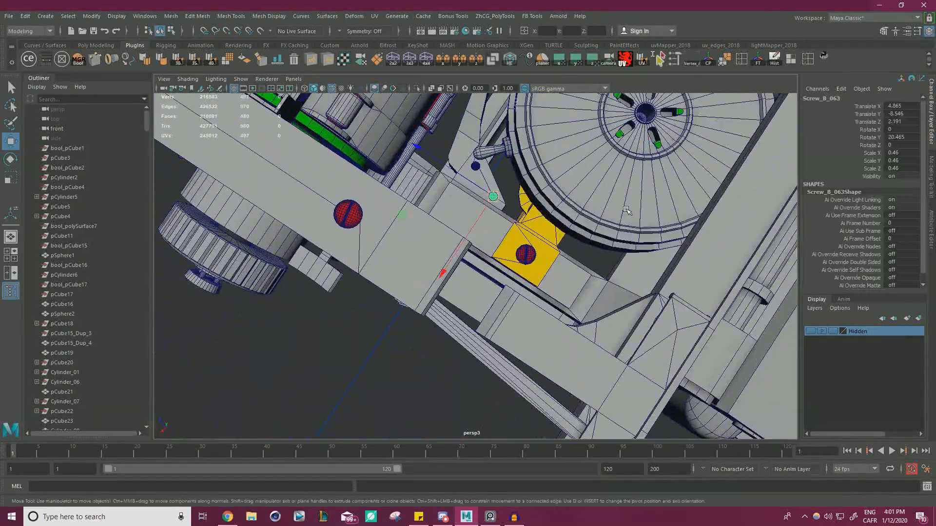
pyautogui.keyDown('alt'); pyautogui.moveTo(626, 207); pyautogui.dragTo(448, 205, button='right'); pyautogui.keyUp('alt')
pyautogui.keyDown('alt'); pyautogui.moveTo(721, 214); pyautogui.dragTo(658, 214); pyautogui.keyUp('alt')
pyautogui.keyDown('alt'); pyautogui.moveTo(658, 214); pyautogui.dragTo(639, 212, button='right'); pyautogui.keyUp('alt')
pyautogui.keyDown('alt'); pyautogui.moveTo(644, 214); pyautogui.dragTo(455, 169, button='middle'); pyautogui.keyUp('alt')
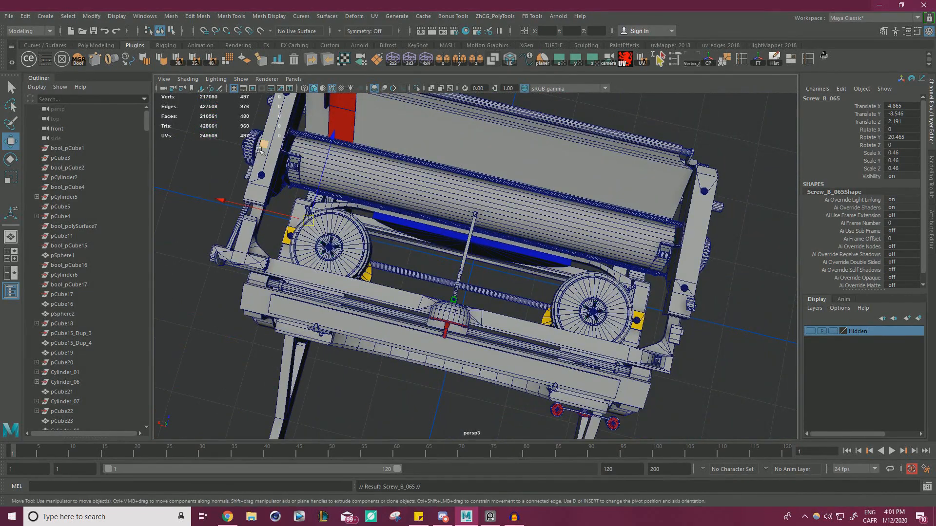
pyautogui.moveTo(261, 150); pyautogui.dragTo(499, 203, button='middle')
pyautogui.moveTo(586, 209); pyautogui.dragTo(584, 208)
pyautogui.keyDown('alt'); pyautogui.moveTo(629, 259); pyautogui.dragTo(583, 210); pyautogui.keyUp('alt')
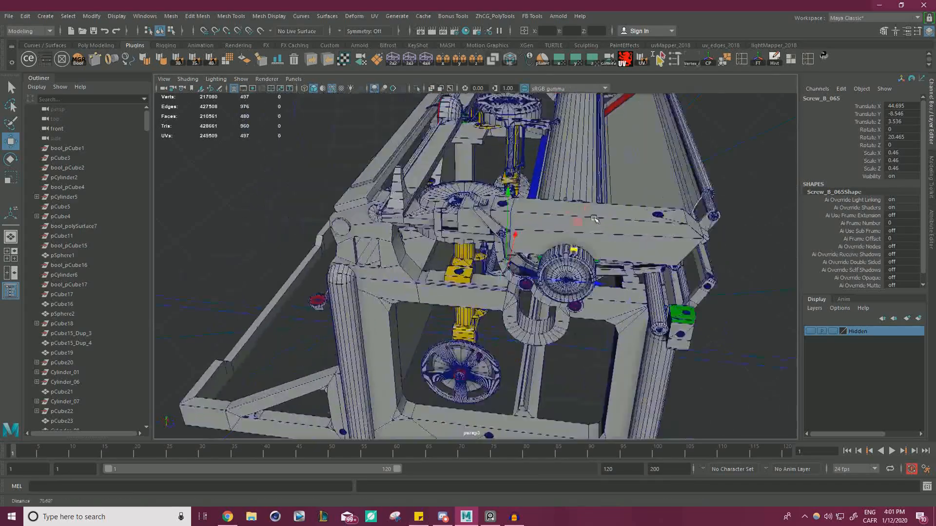
# Snap the copied screw into the centre of the mirrored end's inner hole.
pyautogui.keyDown('alt'); pyautogui.moveTo(585, 214); pyautogui.dragTo(695, 244, button='right'); pyautogui.keyUp('alt')
pyautogui.keyDown('alt'); pyautogui.moveTo(695, 244); pyautogui.dragTo(595, 244, button='middle'); pyautogui.keyUp('alt')
pyautogui.keyDown('alt'); pyautogui.moveTo(575, 258); pyautogui.dragTo(668, 280, button='right'); pyautogui.keyUp('alt')
pyautogui.keyDown('alt'); pyautogui.moveTo(668, 280); pyautogui.dragTo(670, 336); pyautogui.keyUp('alt')
pyautogui.keyDown('alt'); pyautogui.moveTo(670, 337); pyautogui.dragTo(590, 268, button='middle'); pyautogui.keyUp('alt')
pyautogui.keyDown('alt'); pyautogui.moveTo(590, 269); pyautogui.dragTo(627, 283, button='right'); pyautogui.keyUp('alt')
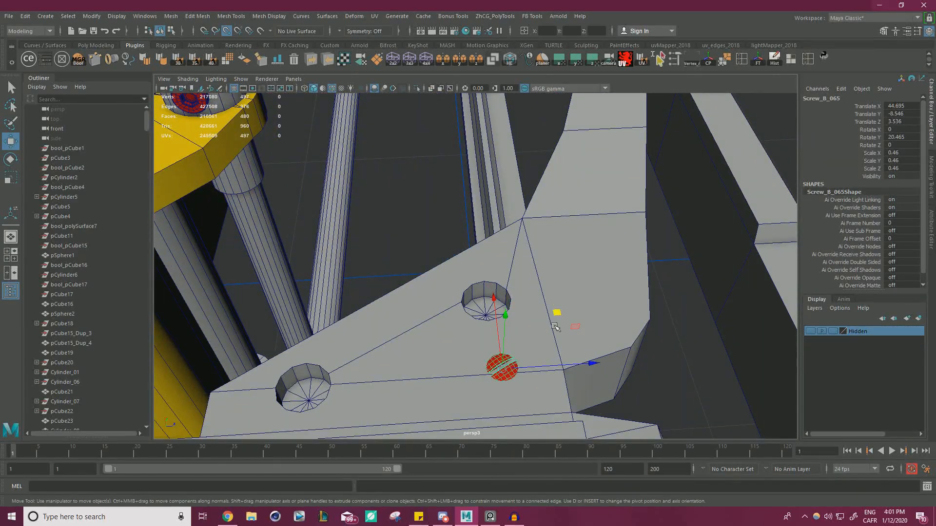
pyautogui.moveTo(556, 327); pyautogui.dragTo(492, 302, button='middle')
# Raise the screw within the inner hole to Y -8.522 and rotate it to about 113.5° in Y.
pyautogui.keyDown('alt'); pyautogui.moveTo(515, 306); pyautogui.dragTo(533, 326); pyautogui.keyUp('alt')
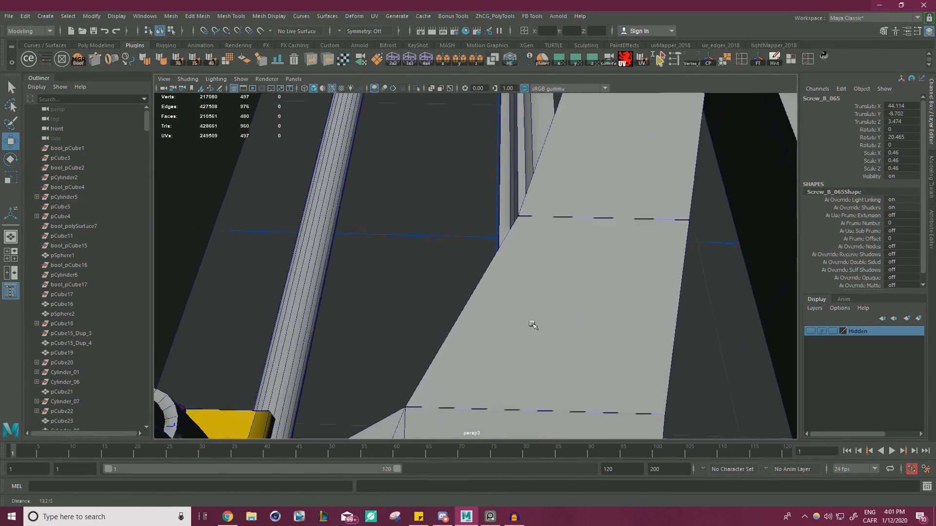
pyautogui.keyDown('alt'); pyautogui.moveTo(533, 326); pyautogui.dragTo(490, 254, button='middle'); pyautogui.keyUp('alt')
pyautogui.keyDown('alt'); pyautogui.moveTo(490, 254); pyautogui.dragTo(453, 243, button='right'); pyautogui.keyUp('alt')
pyautogui.press('f')
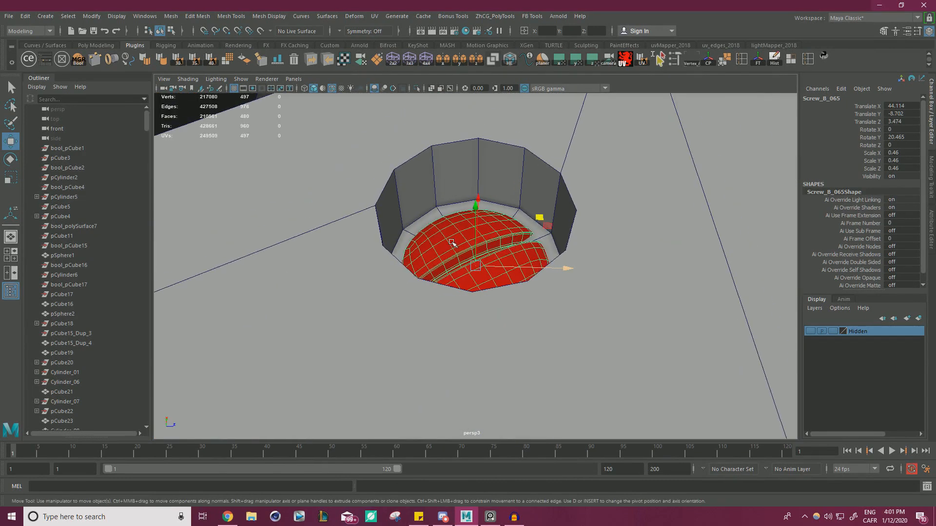
pyautogui.moveTo(475, 225); pyautogui.dragTo(477, 168)
pyautogui.press('e')
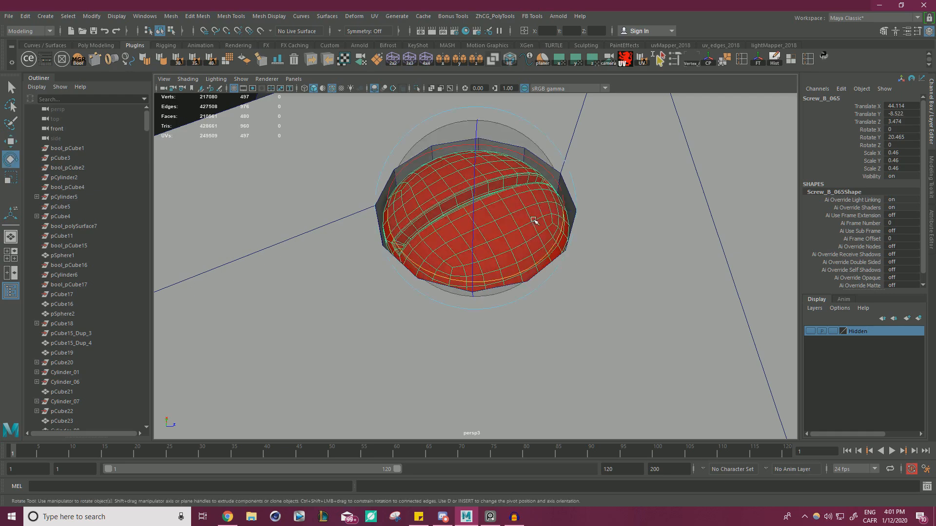
pyautogui.keyDown('alt'); pyautogui.moveTo(532, 220); pyautogui.dragTo(171, 322); pyautogui.keyUp('alt')
pyautogui.press('w')
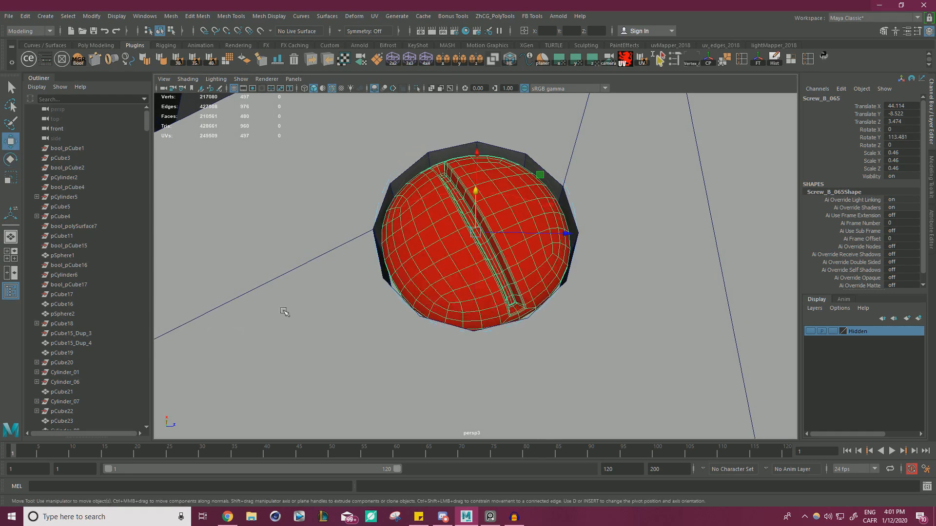
# Duplicate the screw and place the copy in the mirrored end's outer hole at a height of about -8.62.
pyautogui.keyDown('alt'); pyautogui.moveTo(585, 257); pyautogui.dragTo(492, 253, button='right'); pyautogui.keyUp('alt')
pyautogui.keyDown('alt'); pyautogui.moveTo(492, 254); pyautogui.dragTo(576, 237, button='middle'); pyautogui.keyUp('alt')
pyautogui.keyDown('alt'); pyautogui.moveTo(576, 236); pyautogui.dragTo(492, 239); pyautogui.keyUp('alt')
pyautogui.keyDown('alt'); pyautogui.moveTo(493, 239); pyautogui.dragTo(427, 239, button='right'); pyautogui.keyUp('alt')
pyautogui.keyDown('alt'); pyautogui.moveTo(427, 239); pyautogui.dragTo(559, 178); pyautogui.keyUp('alt')
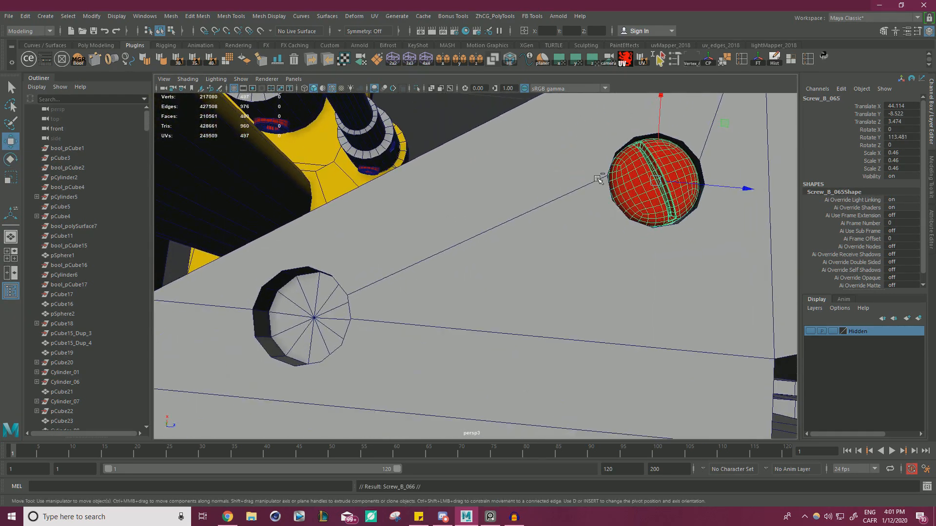
pyautogui.moveTo(651, 186); pyautogui.dragTo(363, 310)
pyautogui.moveTo(310, 321); pyautogui.dragTo(281, 284)
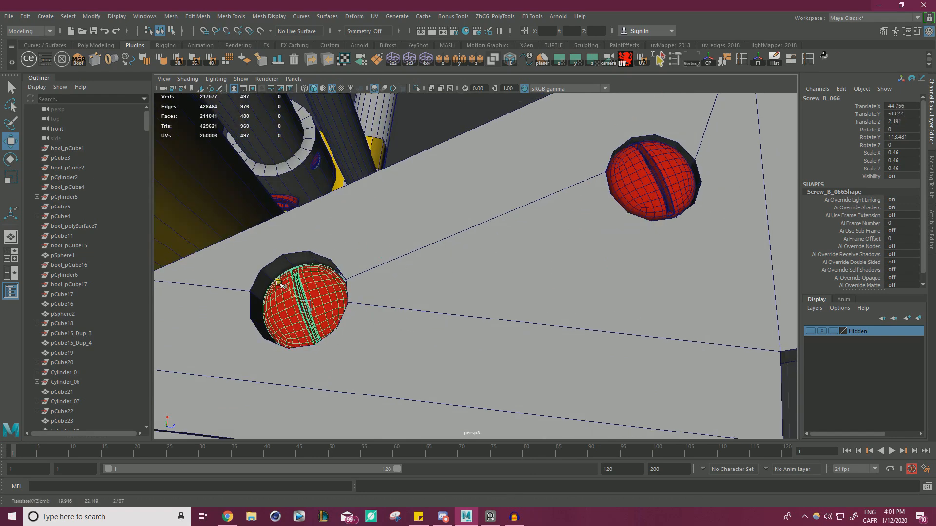
# Rotate the outer-hole screw at the mirrored end to about 222° in Y and deselect it.
pyautogui.press('e')
pyautogui.keyDown('alt'); pyautogui.moveTo(449, 268); pyautogui.dragTo(502, 278); pyautogui.keyUp('alt')
pyautogui.moveTo(445, 344); pyautogui.dragTo(208, 359)
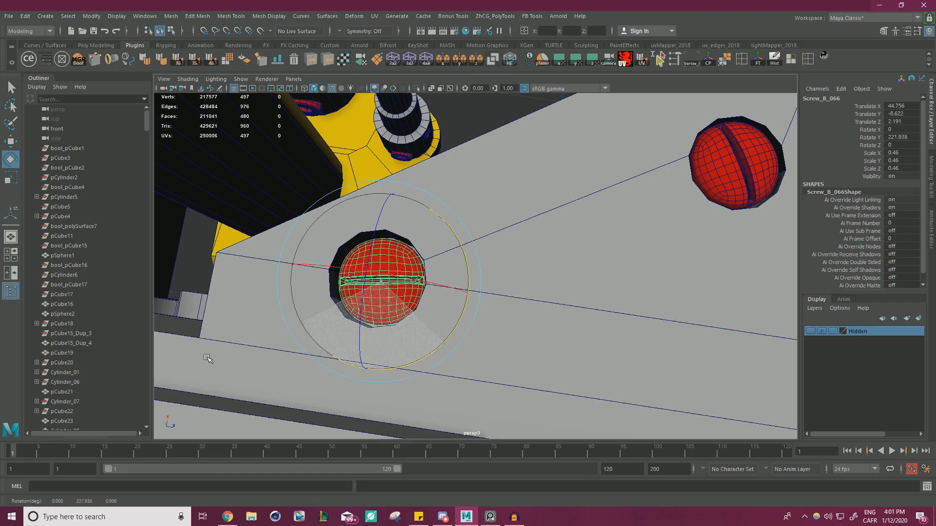
pyautogui.press('w')
pyautogui.click(453, 293)
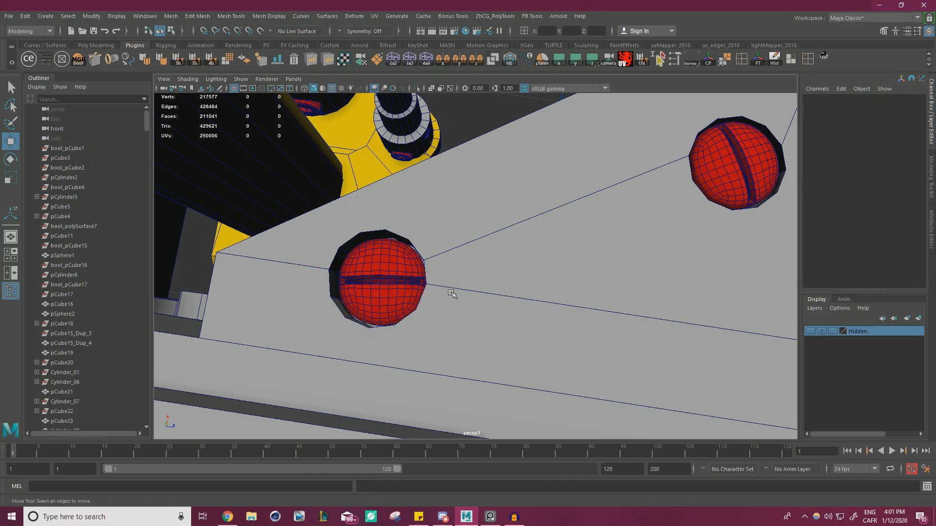
# Examine the whole machine from the side to check how the bracket fits with the surrounding parts.
pyautogui.keyDown('alt'); pyautogui.moveTo(454, 293); pyautogui.dragTo(165, 276, button='right'); pyautogui.keyUp('alt')
pyautogui.keyDown('alt'); pyautogui.moveTo(507, 270); pyautogui.dragTo(439, 268, button='right'); pyautogui.keyUp('alt')
pyautogui.keyDown('alt'); pyautogui.moveTo(507, 263); pyautogui.dragTo(592, 241); pyautogui.keyUp('alt')
pyautogui.keyDown('alt'); pyautogui.moveTo(591, 241); pyautogui.dragTo(512, 243, button='right'); pyautogui.keyUp('alt')
pyautogui.keyDown('alt'); pyautogui.moveTo(512, 243); pyautogui.dragTo(507, 205); pyautogui.keyUp('alt')
pyautogui.keyDown('alt'); pyautogui.moveTo(507, 206); pyautogui.dragTo(471, 225, button='right'); pyautogui.keyUp('alt')
pyautogui.keyDown('alt'); pyautogui.moveTo(471, 224); pyautogui.dragTo(438, 184); pyautogui.keyUp('alt')
pyautogui.keyDown('alt'); pyautogui.moveTo(439, 184); pyautogui.dragTo(484, 241, button='right'); pyautogui.keyUp('alt')
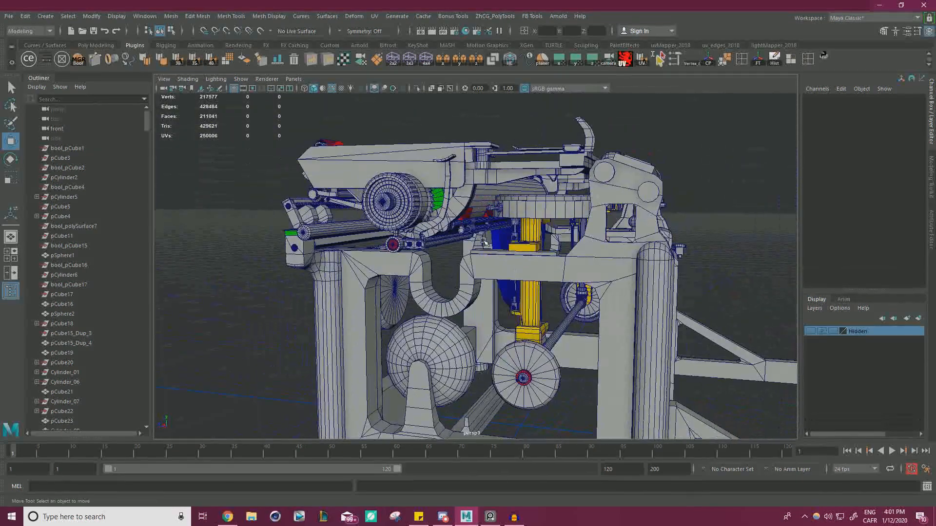
pyautogui.click(479, 243)
pyautogui.click(607, 291)
pyautogui.keyDown('alt'); pyautogui.moveTo(607, 291); pyautogui.dragTo(423, 214); pyautogui.keyUp('alt')
# Isolate the mirrored bracket together with the curved frame it sits on.
pyautogui.click(400, 193)
pyautogui.keyDown('alt'); pyautogui.moveTo(399, 193); pyautogui.dragTo(341, 209, button='right'); pyautogui.keyUp('alt')
pyautogui.keyDown('alt'); pyautogui.moveTo(342, 210); pyautogui.dragTo(548, 312); pyautogui.keyUp('alt')
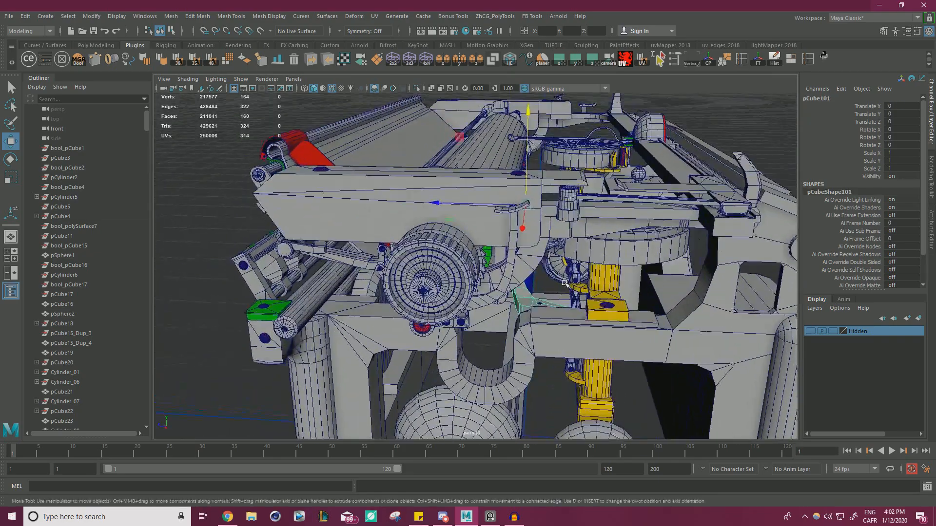
pyautogui.keyDown('alt'); pyautogui.moveTo(548, 312); pyautogui.dragTo(604, 292, button='right'); pyautogui.keyUp('alt')
pyautogui.keyDown('alt'); pyautogui.moveTo(605, 293); pyautogui.dragTo(536, 234, button='middle'); pyautogui.keyUp('alt')
pyautogui.keyDown('alt'); pyautogui.moveTo(536, 234); pyautogui.dragTo(435, 256); pyautogui.keyUp('alt')
pyautogui.keyDown('alt'); pyautogui.moveTo(434, 256); pyautogui.dragTo(483, 250, button='right'); pyautogui.keyUp('alt')
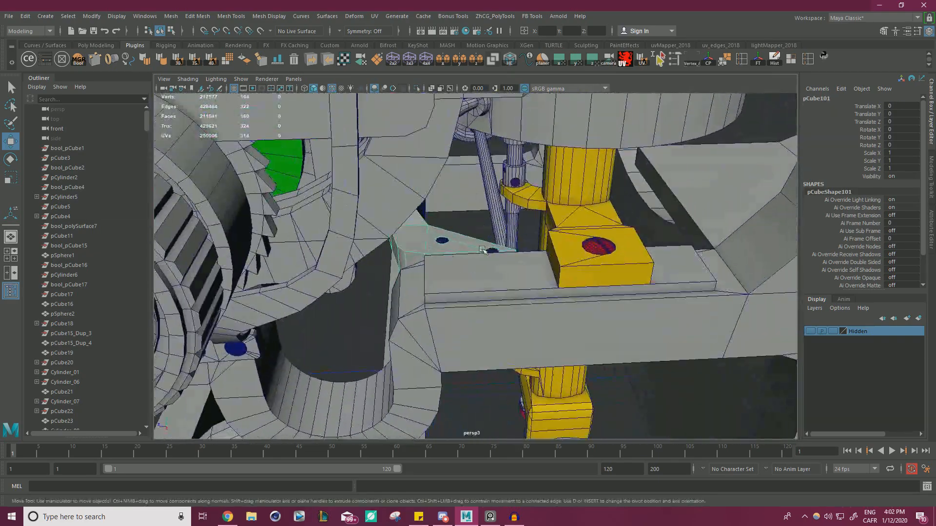
pyautogui.keyDown('shift'); pyautogui.click(459, 271); pyautogui.keyUp('shift')
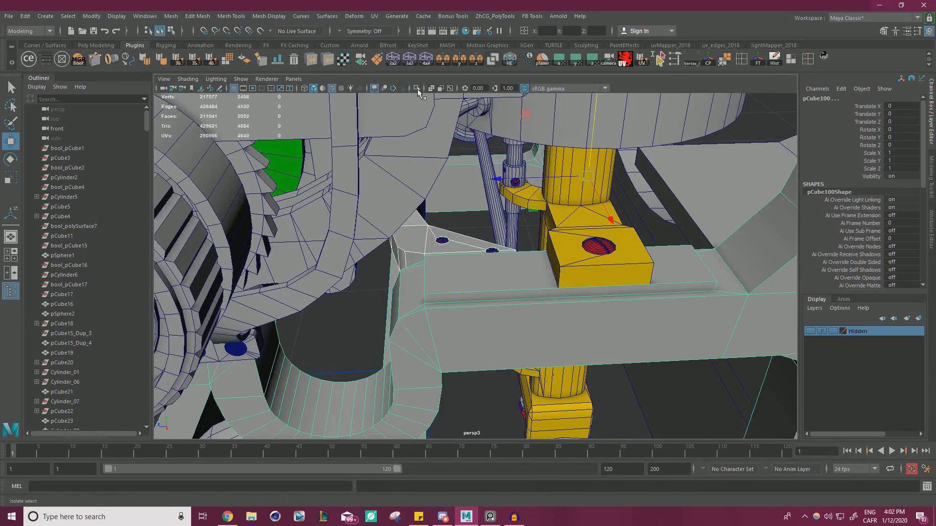
pyautogui.click(417, 89)
# Cut new edges into the frame's side face around the outline of the mirrored bracket's end.
pyautogui.keyDown('alt'); pyautogui.moveTo(429, 117); pyautogui.dragTo(627, 166); pyautogui.keyUp('alt')
pyautogui.keyDown('alt'); pyautogui.moveTo(627, 166); pyautogui.dragTo(545, 231, button='middle'); pyautogui.keyUp('alt')
pyautogui.keyDown('alt'); pyautogui.moveTo(545, 231); pyautogui.dragTo(695, 168, button='right'); pyautogui.keyUp('alt')
pyautogui.keyDown('alt'); pyautogui.moveTo(694, 168); pyautogui.dragTo(518, 236, button='middle'); pyautogui.keyUp('alt')
pyautogui.keyDown('alt'); pyautogui.moveTo(518, 236); pyautogui.dragTo(587, 255); pyautogui.keyUp('alt')
pyautogui.click(566, 215)
pyautogui.click(364, 234)
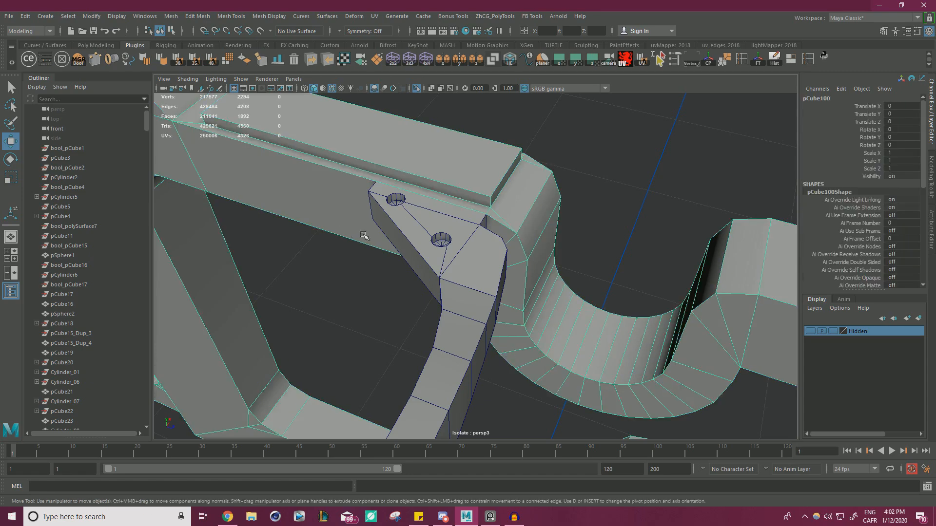
pyautogui.keyDown('alt'); pyautogui.moveTo(363, 236); pyautogui.dragTo(562, 219); pyautogui.keyUp('alt')
pyautogui.keyDown('alt'); pyautogui.moveTo(503, 245); pyautogui.dragTo(458, 209); pyautogui.keyUp('alt')
pyautogui.keyDown('alt'); pyautogui.moveTo(458, 209); pyautogui.dragTo(540, 213, button='right'); pyautogui.keyUp('alt')
pyautogui.keyDown('alt'); pyautogui.moveTo(540, 213); pyautogui.dragTo(581, 215); pyautogui.keyUp('alt')
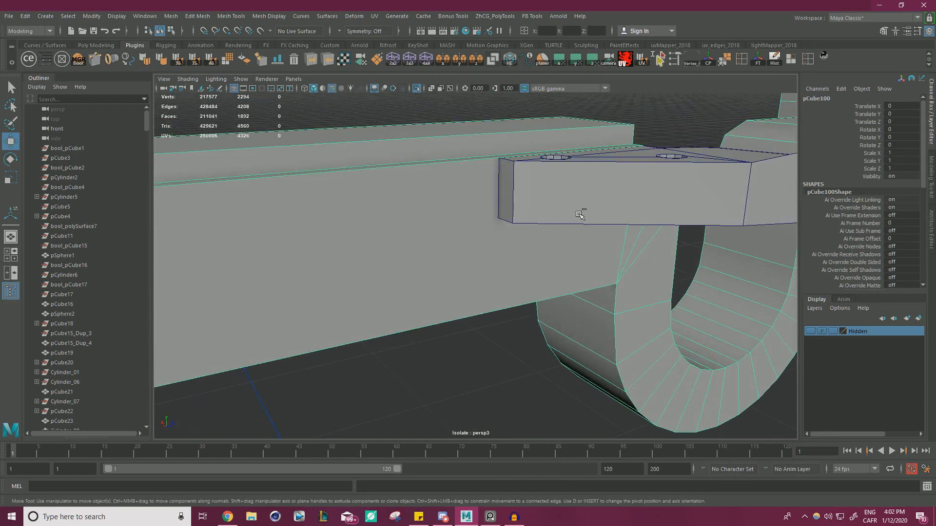
pyautogui.keyDown('alt'); pyautogui.moveTo(476, 212); pyautogui.dragTo(478, 190); pyautogui.keyUp('alt')
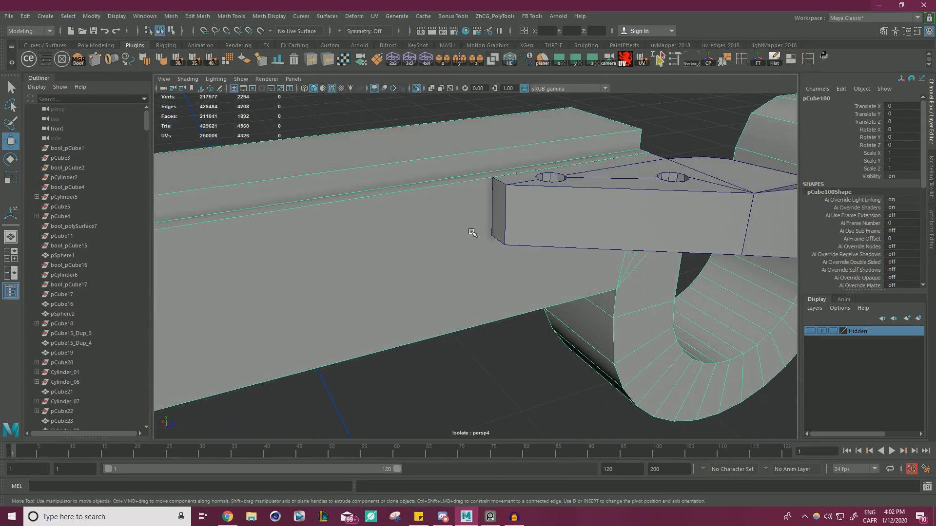
pyautogui.hotkey('ctrl', 'shift', 'x')
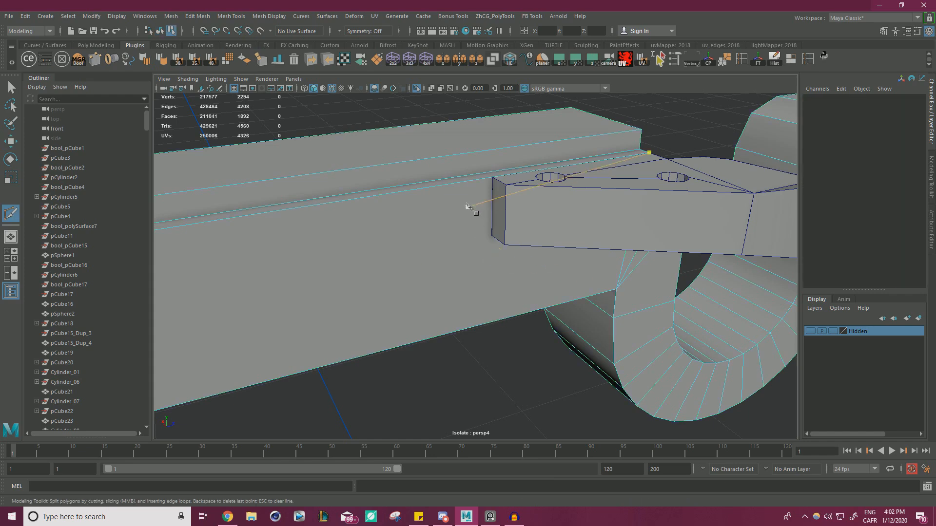
pyautogui.moveTo(480, 227)
pyautogui.keyDown('alt'); pyautogui.mouseDown()
pyautogui.moveTo(460, 195)
pyautogui.moveTo(529, 199)
pyautogui.moveTo(558, 153)
pyautogui.moveTo(485, 268)
pyautogui.moveTo(495, 235)
pyautogui.mouseUp(); pyautogui.keyUp('alt')
pyautogui.click(453, 167)
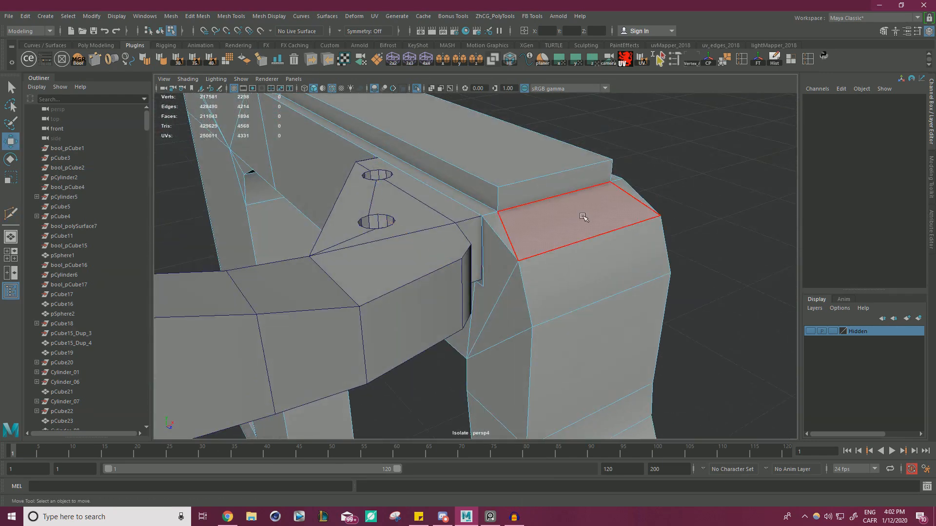
# Merge the frame's vertices around the new cut and delete the leftover edge beside it.
pyautogui.keyDown('alt'); pyautogui.moveTo(584, 217); pyautogui.dragTo(612, 178); pyautogui.keyUp('alt')
pyautogui.moveTo(554, 157); pyautogui.dragTo(554, 146, button='right')
pyautogui.click(556, 144)
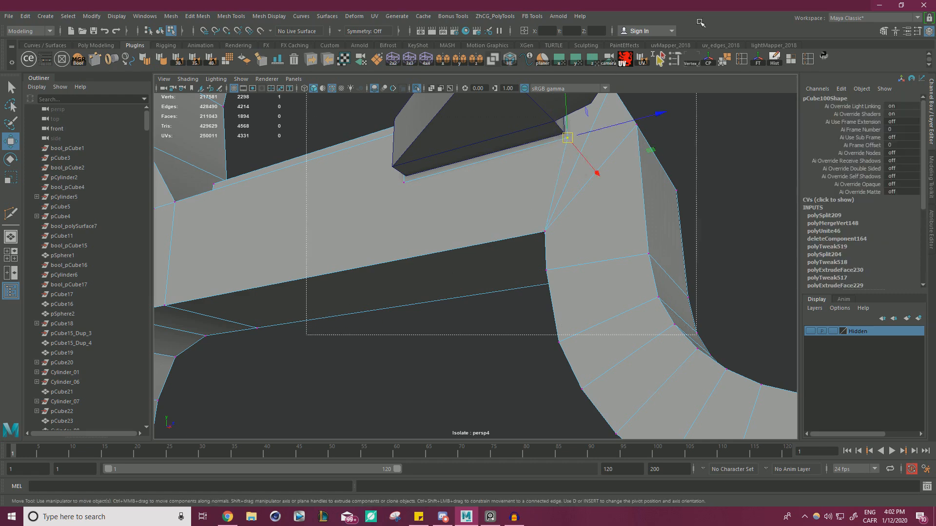
pyautogui.moveTo(697, 19); pyautogui.dragTo(698, 20)
pyautogui.keyDown('shift'); pyautogui.moveTo(737, 167); pyautogui.dragTo(769, 124, button='right'); pyautogui.keyUp('shift')
pyautogui.moveTo(541, 147)
pyautogui.mouseDown(button='right')
pyautogui.moveTo(544, 174)
pyautogui.moveTo(531, 149)
pyautogui.mouseUp(button='right')
pyautogui.click(534, 139)
pyautogui.press('Delete')
# Snap the corner vertices of the frame's cut to the matching corners of the bracket's end.
pyautogui.press('w')
pyautogui.click(565, 144)
pyautogui.moveTo(567, 136); pyautogui.dragTo(564, 133)
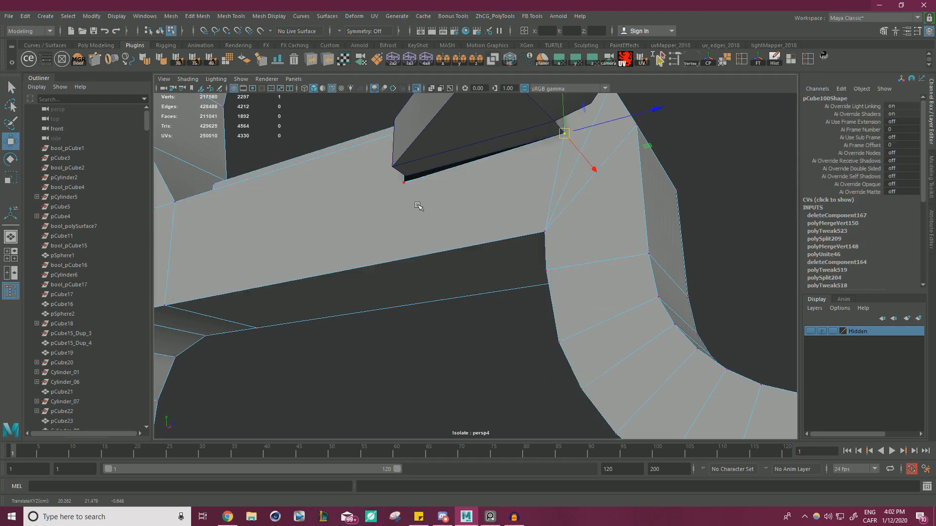
pyautogui.moveTo(404, 182); pyautogui.dragTo(404, 176)
pyautogui.keyDown('alt'); pyautogui.moveTo(507, 166); pyautogui.dragTo(501, 278); pyautogui.keyUp('alt')
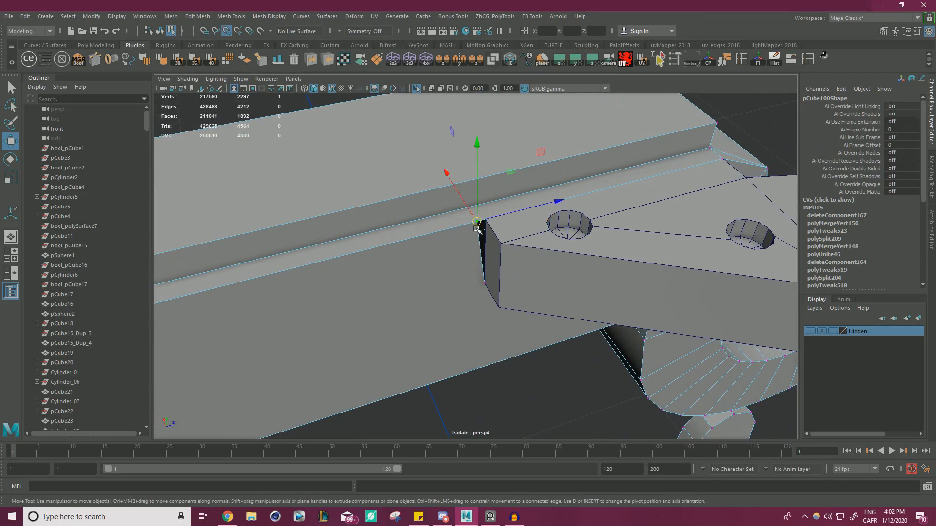
pyautogui.keyDown('alt'); pyautogui.moveTo(483, 222); pyautogui.dragTo(424, 283); pyautogui.keyUp('alt')
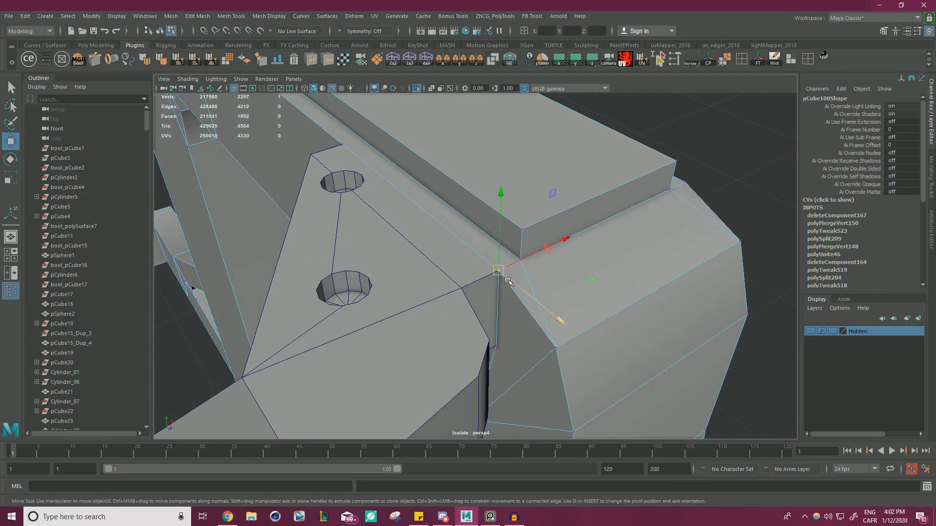
pyautogui.keyDown('alt'); pyautogui.moveTo(503, 271); pyautogui.dragTo(399, 219, button='right'); pyautogui.keyUp('alt')
pyautogui.keyDown('alt'); pyautogui.moveTo(400, 220); pyautogui.dragTo(451, 162); pyautogui.keyUp('alt')
pyautogui.press('F8')
# Examine how the bracket's opposite end meets the other side of the frame.
pyautogui.click(491, 152)
pyautogui.keyDown('alt'); pyautogui.moveTo(491, 153); pyautogui.dragTo(397, 165, button='right'); pyautogui.keyUp('alt')
pyautogui.keyDown('alt'); pyautogui.moveTo(397, 165); pyautogui.dragTo(432, 198); pyautogui.keyUp('alt')
pyautogui.keyDown('alt'); pyautogui.moveTo(432, 198); pyautogui.dragTo(376, 195, button='right'); pyautogui.keyUp('alt')
pyautogui.keyDown('alt'); pyautogui.moveTo(375, 195); pyautogui.dragTo(563, 249); pyautogui.keyUp('alt')
pyautogui.keyDown('alt'); pyautogui.moveTo(562, 248); pyautogui.dragTo(689, 297, button='right'); pyautogui.keyUp('alt')
pyautogui.keyDown('alt'); pyautogui.moveTo(593, 263); pyautogui.dragTo(491, 262, button='middle'); pyautogui.keyUp('alt')
pyautogui.keyDown('alt'); pyautogui.moveTo(490, 263); pyautogui.dragTo(534, 248); pyautogui.keyUp('alt')
pyautogui.keyDown('alt'); pyautogui.moveTo(439, 248); pyautogui.dragTo(534, 274, button='right'); pyautogui.keyUp('alt')
# Cut the outline of the bracket's opposite end into the adjoining side face of the frame.
pyautogui.click(639, 219)
pyautogui.keyDown('alt'); pyautogui.moveTo(542, 201); pyautogui.dragTo(528, 155); pyautogui.keyUp('alt')
pyautogui.keyDown('alt'); pyautogui.moveTo(529, 154); pyautogui.dragTo(439, 158, button='right'); pyautogui.keyUp('alt')
pyautogui.keyDown('alt'); pyautogui.moveTo(439, 159); pyautogui.dragTo(431, 205, button='middle'); pyautogui.keyUp('alt')
pyautogui.keyDown('alt'); pyautogui.moveTo(432, 206); pyautogui.dragTo(470, 217); pyautogui.keyUp('alt')
pyautogui.hotkey('ctrl', 'shift', 'x')
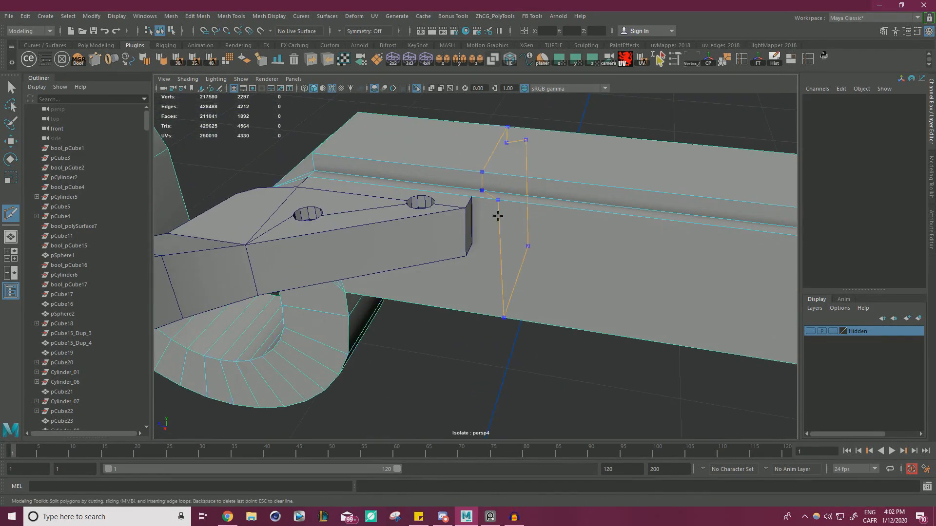
pyautogui.click(479, 207)
pyautogui.keyDown('alt'); pyautogui.moveTo(493, 258); pyautogui.dragTo(526, 182); pyautogui.keyUp('alt')
pyautogui.keyDown('alt'); pyautogui.moveTo(527, 182); pyautogui.dragTo(528, 219, button='middle'); pyautogui.keyUp('alt')
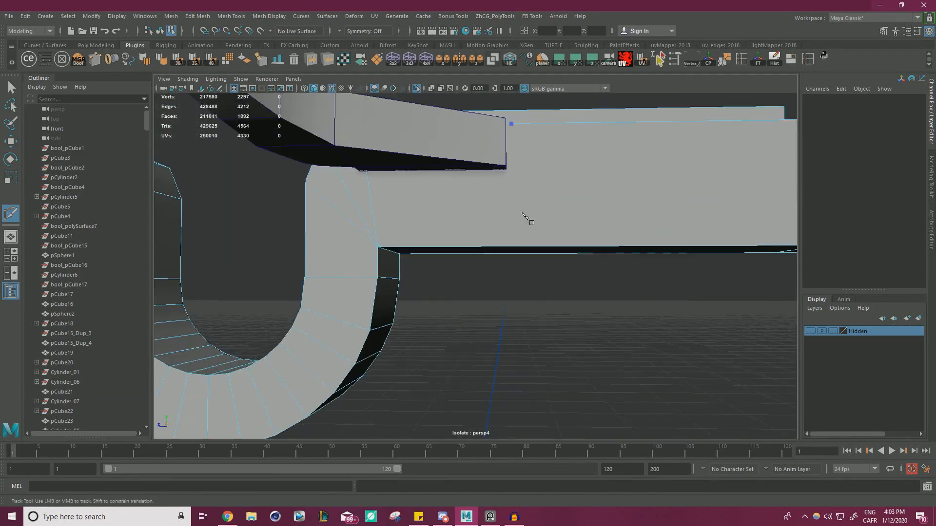
pyautogui.keyDown('alt'); pyautogui.moveTo(529, 219); pyautogui.dragTo(529, 197); pyautogui.keyUp('alt')
pyautogui.keyDown('alt'); pyautogui.moveTo(534, 220); pyautogui.dragTo(575, 244, button='right'); pyautogui.keyUp('alt')
pyautogui.keyDown('alt'); pyautogui.moveTo(574, 245); pyautogui.dragTo(581, 289, button='middle'); pyautogui.keyUp('alt')
pyautogui.keyDown('alt'); pyautogui.moveTo(539, 188); pyautogui.dragTo(583, 311); pyautogui.keyUp('alt')
pyautogui.click(443, 169)
pyautogui.keyDown('alt'); pyautogui.moveTo(583, 311); pyautogui.dragTo(539, 237, button='middle'); pyautogui.keyUp('alt')
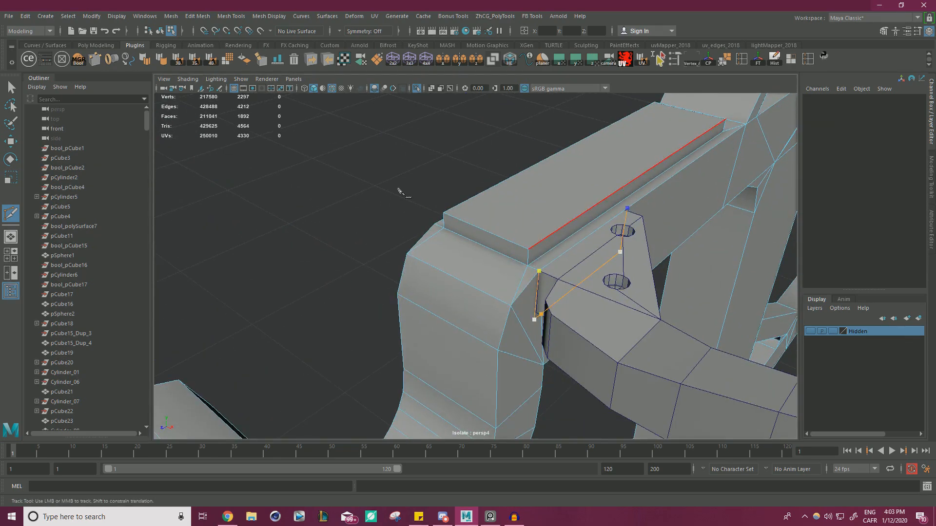
pyautogui.press('w')
# Delete the surplus edges beside the second cut on the frame's side face.
pyautogui.keyDown('alt'); pyautogui.moveTo(369, 179); pyautogui.dragTo(258, 136); pyautogui.keyUp('alt')
pyautogui.moveTo(480, 196); pyautogui.dragTo(480, 209, button='right')
pyautogui.click(547, 223)
pyautogui.press('Delete')
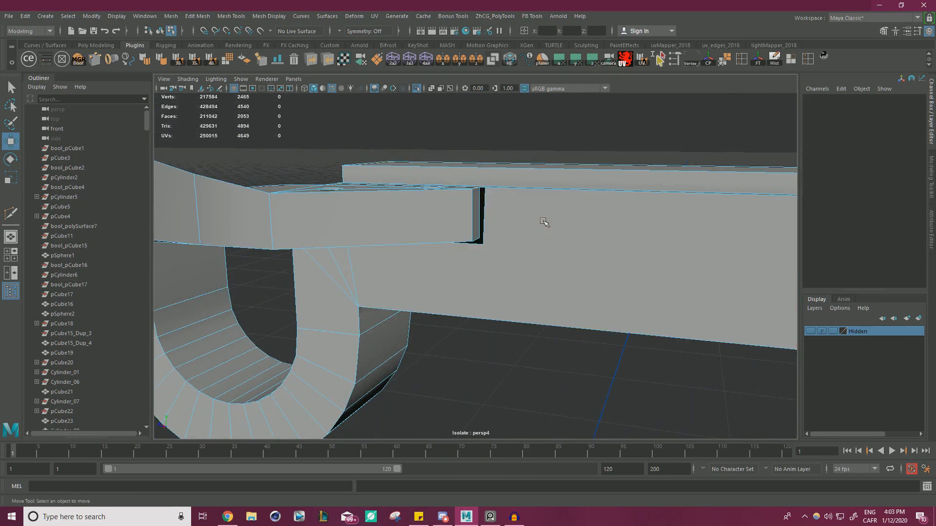
pyautogui.keyDown('alt'); pyautogui.moveTo(543, 221); pyautogui.dragTo(604, 200); pyautogui.keyUp('alt')
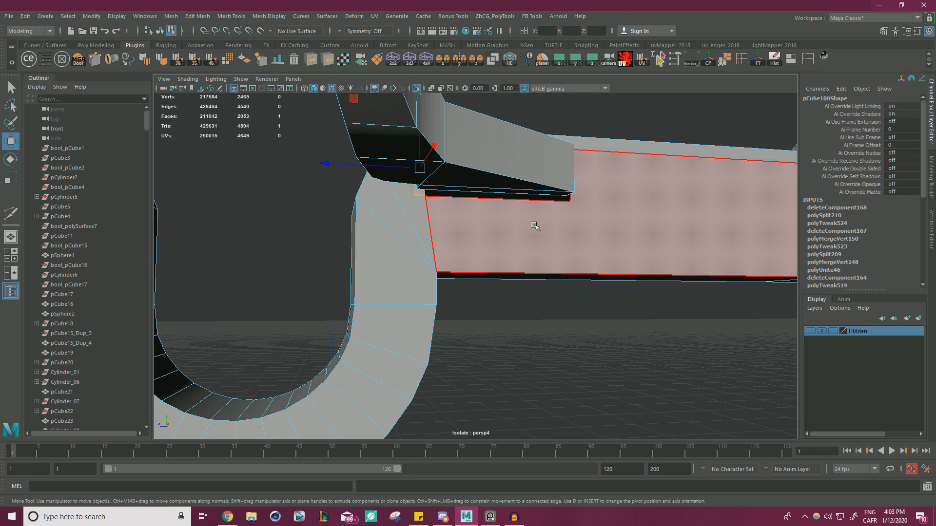
pyautogui.press('Delete')
# Snap the stray vertex beneath the bracket to its neighbouring frame vertex and merge the vertices in that area.
pyautogui.moveTo(418, 220); pyautogui.dragTo(410, 211, button='right')
pyautogui.click(414, 198)
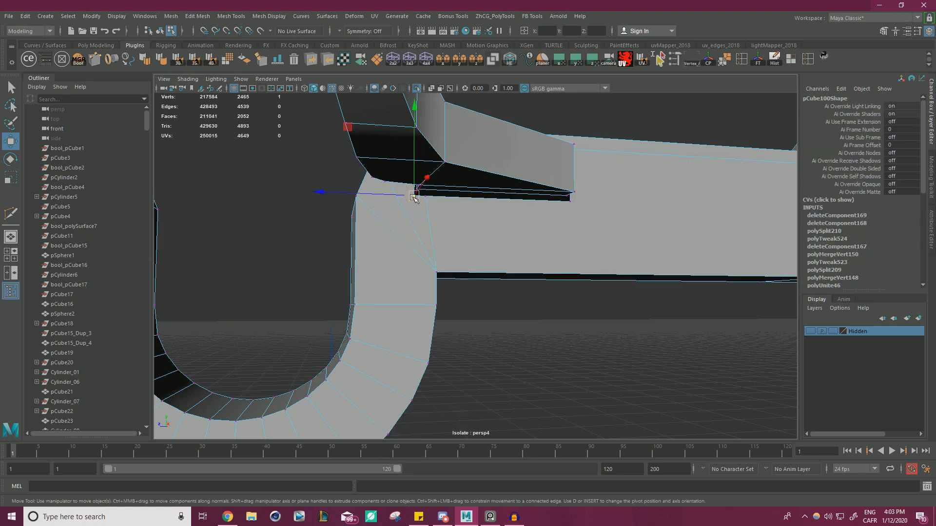
pyautogui.press('v')
pyautogui.moveTo(415, 196); pyautogui.dragTo(426, 197)
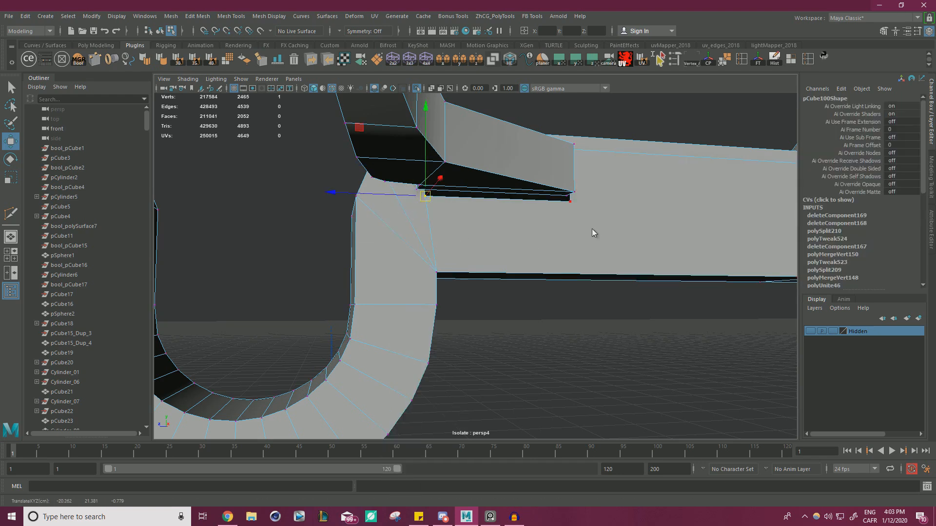
pyautogui.moveTo(595, 232); pyautogui.dragTo(566, 224, button='right')
pyautogui.moveTo(672, 347); pyautogui.dragTo(338, 180)
pyautogui.keyDown('shift'); pyautogui.moveTo(622, 208); pyautogui.dragTo(655, 164, button='right'); pyautogui.keyUp('shift')
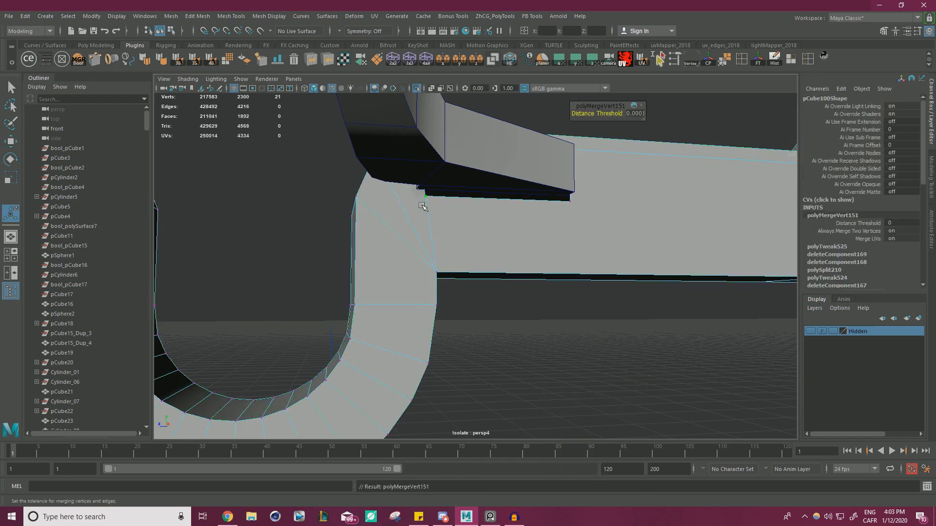
# Snap the two lower corner vertices of the frame's cut to the lower corners of the bracket's end.
pyautogui.click(425, 198)
pyautogui.keyDown('alt'); pyautogui.moveTo(425, 200); pyautogui.dragTo(514, 230); pyautogui.keyUp('alt')
pyautogui.keyDown('alt'); pyautogui.moveTo(514, 229); pyautogui.dragTo(537, 279, button='right'); pyautogui.keyUp('alt')
pyautogui.click(249, 215)
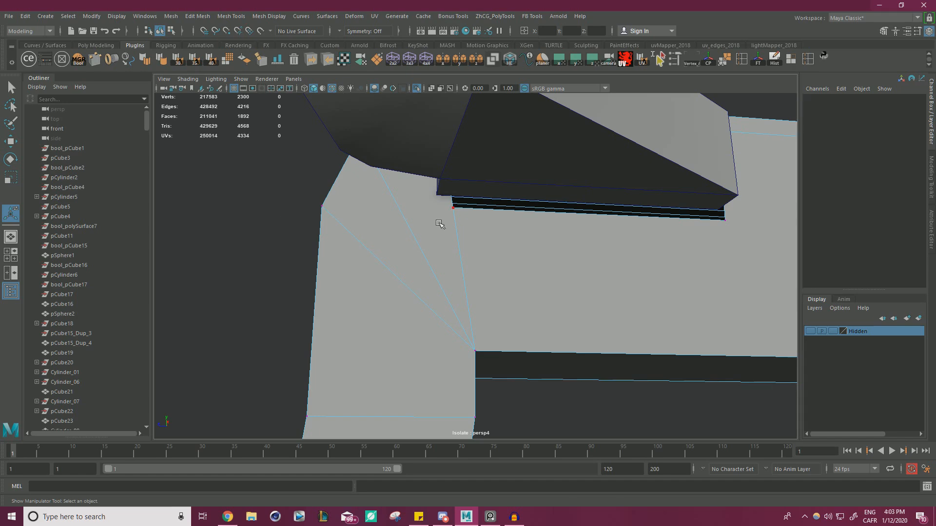
pyautogui.click(453, 210)
pyautogui.press('w')
pyautogui.press('v')
pyautogui.moveTo(454, 208); pyautogui.dragTo(444, 203)
pyautogui.keyDown('alt'); pyautogui.moveTo(479, 232); pyautogui.dragTo(517, 231); pyautogui.keyUp('alt')
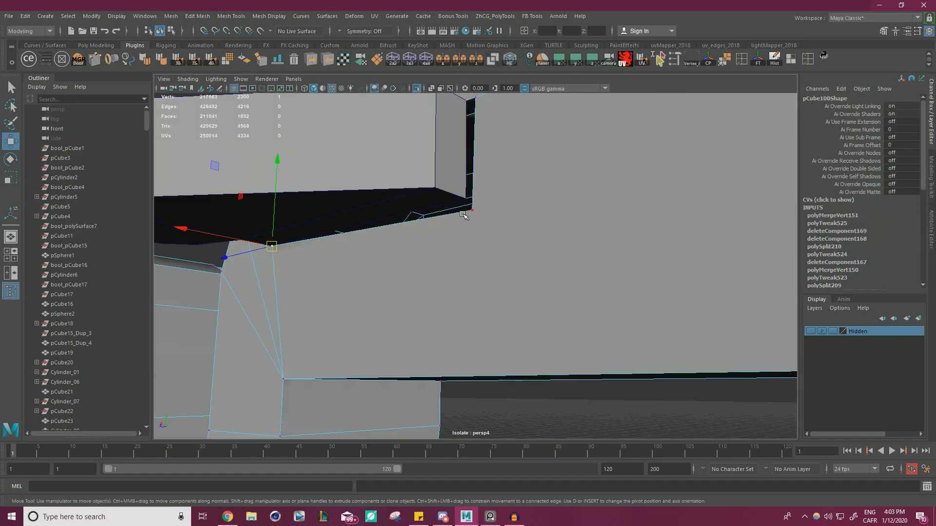
pyautogui.click(471, 207)
pyautogui.press('v')
pyautogui.moveTo(472, 204); pyautogui.dragTo(465, 200)
# Snap the two upper corner vertices of the frame's cut to the upper corners of the bracket's end.
pyautogui.keyDown('alt'); pyautogui.moveTo(593, 209); pyautogui.dragTo(547, 327); pyautogui.keyUp('alt')
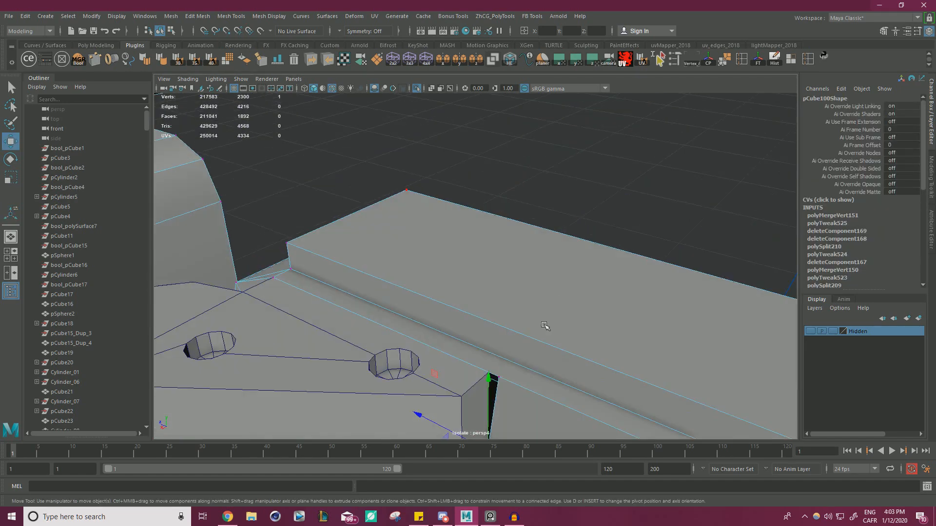
pyautogui.click(503, 382)
pyautogui.press('v')
pyautogui.moveTo(499, 378); pyautogui.dragTo(492, 375)
pyautogui.keyDown('alt'); pyautogui.moveTo(481, 336); pyautogui.dragTo(493, 200); pyautogui.keyUp('alt')
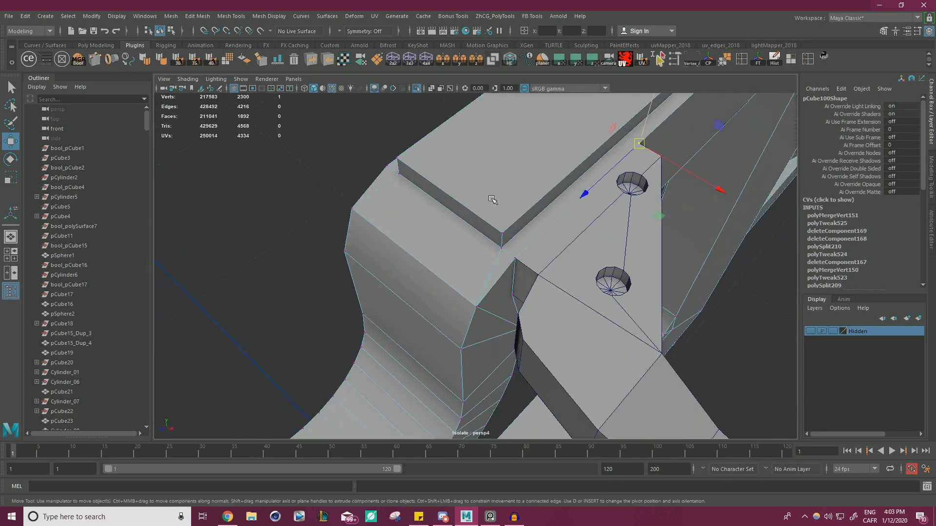
pyautogui.keyDown('alt'); pyautogui.moveTo(493, 200); pyautogui.dragTo(555, 232, button='right'); pyautogui.keyUp('alt')
pyautogui.click(537, 256)
pyautogui.press('v')
pyautogui.moveTo(538, 256); pyautogui.dragTo(536, 253)
# Combine the curved frame and the long bracket into one mesh.
pyautogui.keyDown('alt'); pyautogui.moveTo(562, 249); pyautogui.dragTo(520, 222, button='right'); pyautogui.keyUp('alt')
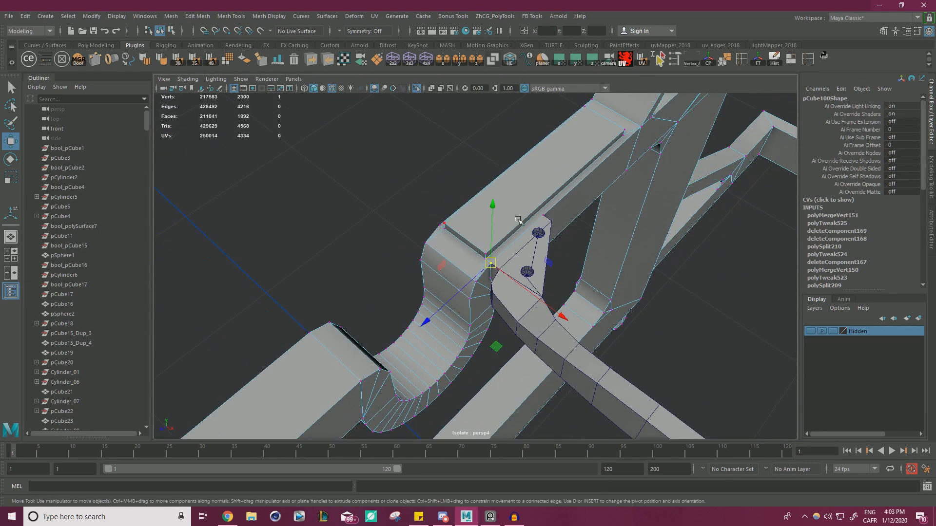
pyautogui.moveTo(584, 200); pyautogui.dragTo(604, 181, button='right')
pyautogui.click(570, 246)
pyautogui.click(533, 296)
pyautogui.click(509, 208)
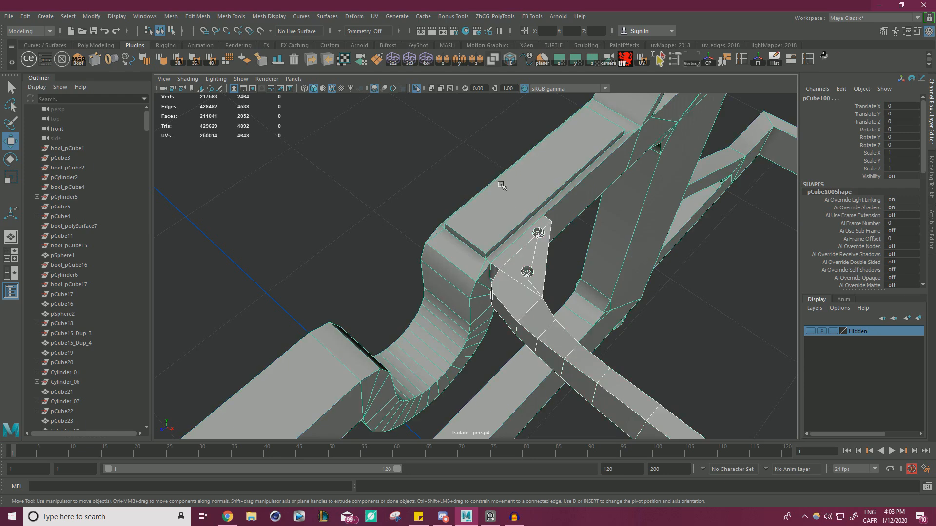
pyautogui.keyDown('shift'); pyautogui.click(526, 288); pyautogui.keyUp('shift')
pyautogui.click(171, 16)
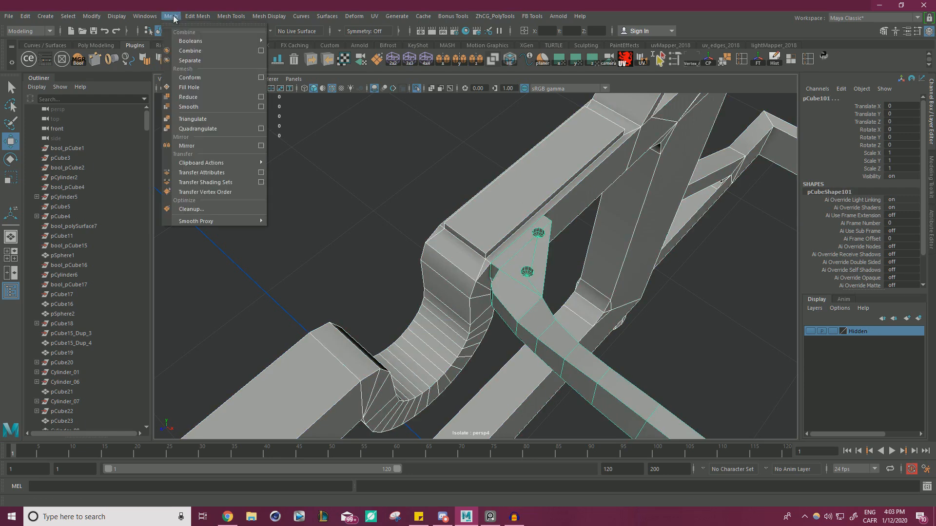
pyautogui.click(190, 51)
# Merge all vertices of the combined frame mesh with a distance threshold of 0.0001 and deselect it.
pyautogui.moveTo(481, 213); pyautogui.dragTo(441, 211, button='right')
pyautogui.click(481, 264)
pyautogui.keyDown('alt'); pyautogui.moveTo(256, 214); pyautogui.dragTo(222, 224, button='right'); pyautogui.keyUp('alt')
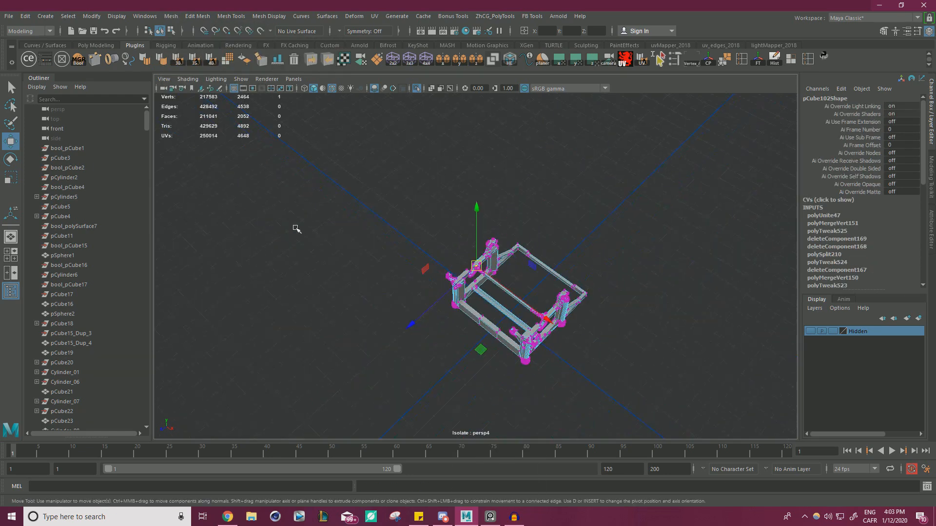
pyautogui.moveTo(296, 226); pyautogui.dragTo(715, 372)
pyautogui.keyDown('shift'); pyautogui.moveTo(653, 215); pyautogui.dragTo(705, 167, button='right'); pyautogui.keyUp('shift')
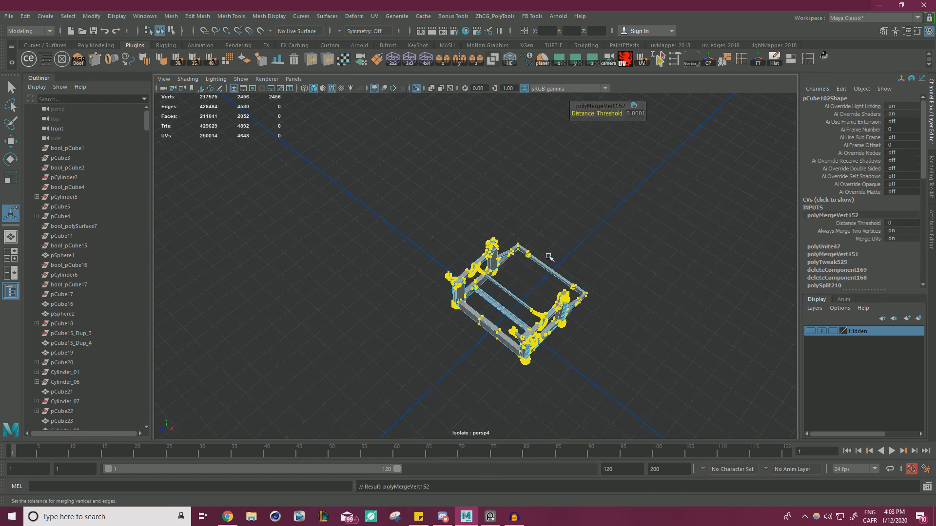
pyautogui.press('q')
pyautogui.press('F8')
pyautogui.click(586, 223)
# Inspect the combined frame from several sides and turn off isolation to show the whole machine.
pyautogui.keyDown('alt'); pyautogui.moveTo(586, 222); pyautogui.dragTo(573, 239); pyautogui.keyUp('alt')
pyautogui.keyDown('alt'); pyautogui.moveTo(574, 239); pyautogui.dragTo(613, 195, button='middle'); pyautogui.keyUp('alt')
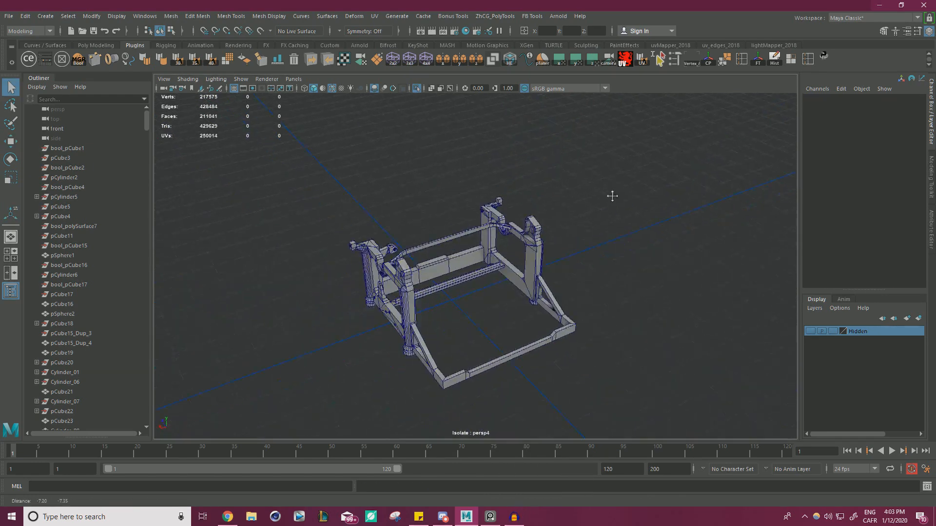
pyautogui.keyDown('alt'); pyautogui.moveTo(612, 195); pyautogui.dragTo(429, 100); pyautogui.keyUp('alt')
pyautogui.keyDown('alt'); pyautogui.moveTo(502, 215); pyautogui.dragTo(591, 218, button='right'); pyautogui.keyUp('alt')
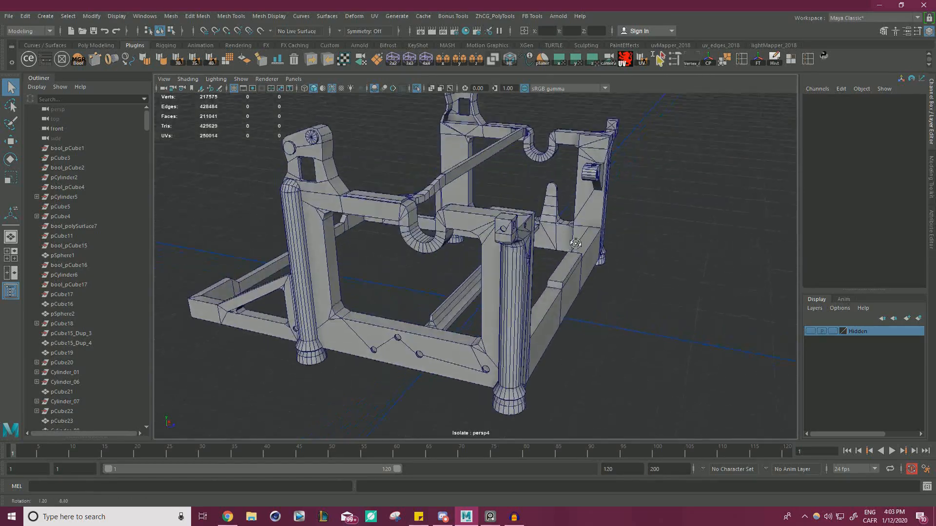
pyautogui.keyDown('alt'); pyautogui.moveTo(590, 218); pyautogui.dragTo(609, 166); pyautogui.keyUp('alt')
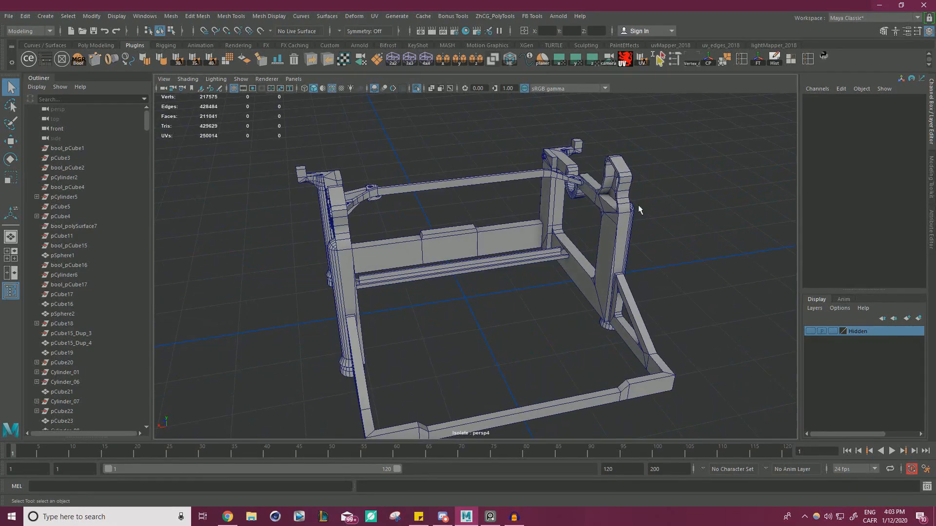
pyautogui.click(417, 88)
# Examine the complete machine from the front and side to find the next part that needs work.
pyautogui.keyDown('alt'); pyautogui.moveTo(636, 172); pyautogui.dragTo(575, 168, button='right'); pyautogui.keyUp('alt')
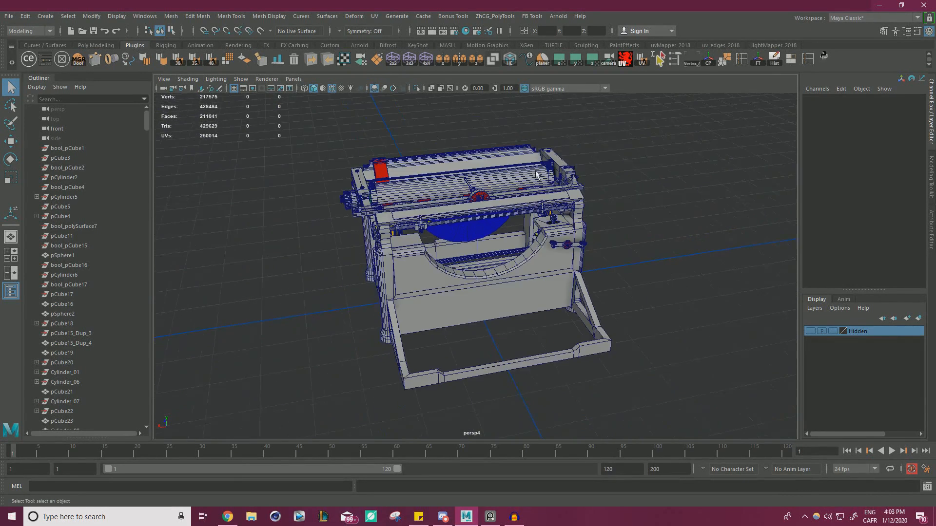
pyautogui.keyDown('alt'); pyautogui.moveTo(575, 168); pyautogui.dragTo(524, 160); pyautogui.keyUp('alt')
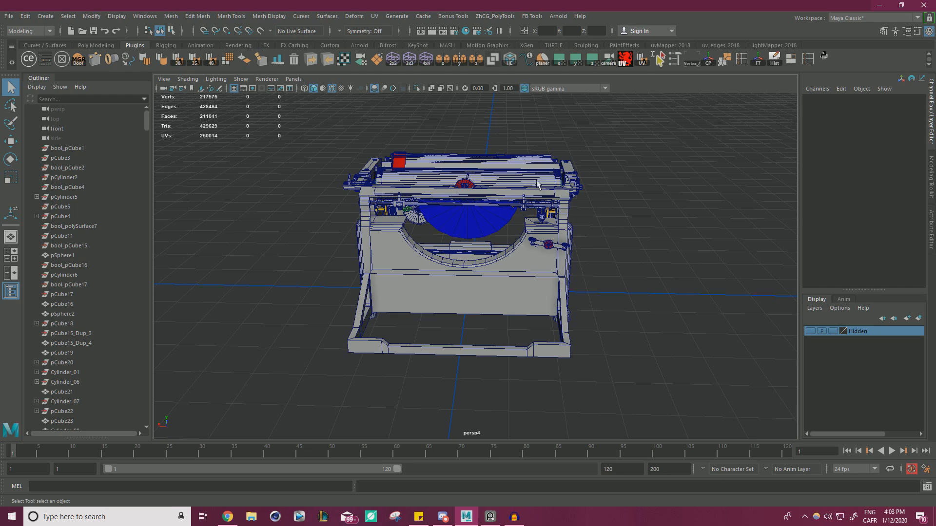
pyautogui.keyDown('alt'); pyautogui.moveTo(451, 180); pyautogui.dragTo(516, 174, button='right'); pyautogui.keyUp('alt')
pyautogui.keyDown('alt'); pyautogui.moveTo(516, 173); pyautogui.dragTo(647, 227); pyautogui.keyUp('alt')
pyautogui.keyDown('alt'); pyautogui.moveTo(426, 204); pyautogui.dragTo(455, 208, button='right'); pyautogui.keyUp('alt')
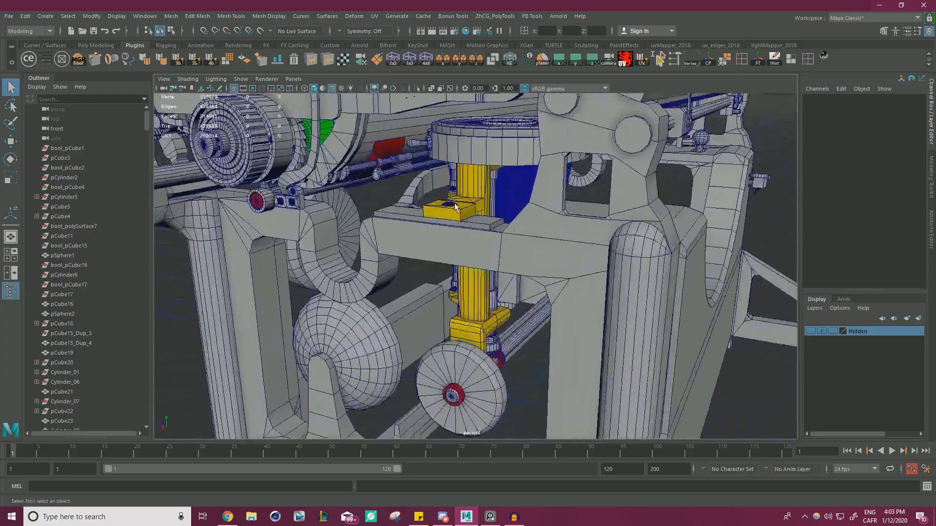
pyautogui.click(426, 181)
pyautogui.keyDown('alt'); pyautogui.moveTo(539, 202); pyautogui.dragTo(503, 197, button='right'); pyautogui.keyUp('alt')
pyautogui.moveTo(502, 181)
pyautogui.keyDown('alt'); pyautogui.mouseDown()
pyautogui.moveTo(507, 204)
pyautogui.moveTo(543, 224)
pyautogui.moveTo(470, 192)
pyautogui.moveTo(502, 173)
pyautogui.mouseUp(); pyautogui.keyUp('alt')
pyautogui.keyDown('alt'); pyautogui.moveTo(501, 173); pyautogui.dragTo(511, 206, button='middle'); pyautogui.keyUp('alt')
# Select the blue half-disc beneath the rollers and switch to the reference photo.
pyautogui.click(499, 205)
pyautogui.click(499, 208)
pyautogui.press('w')
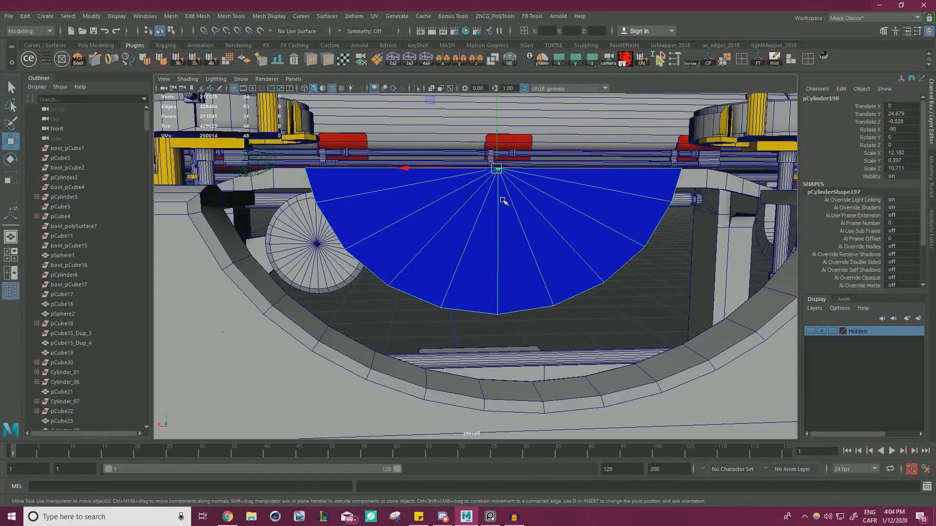
pyautogui.scroll(2, 504, 200)
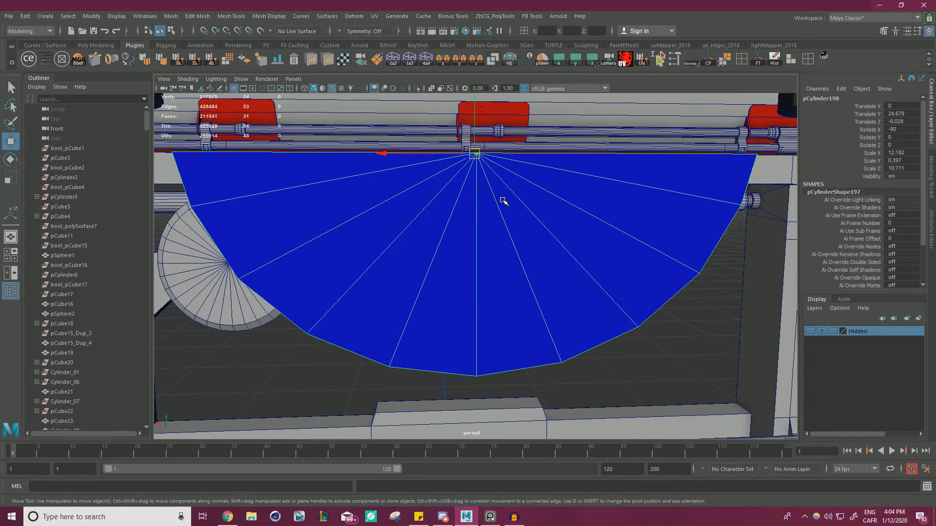
pyautogui.hotkey('alt', 'Tab')
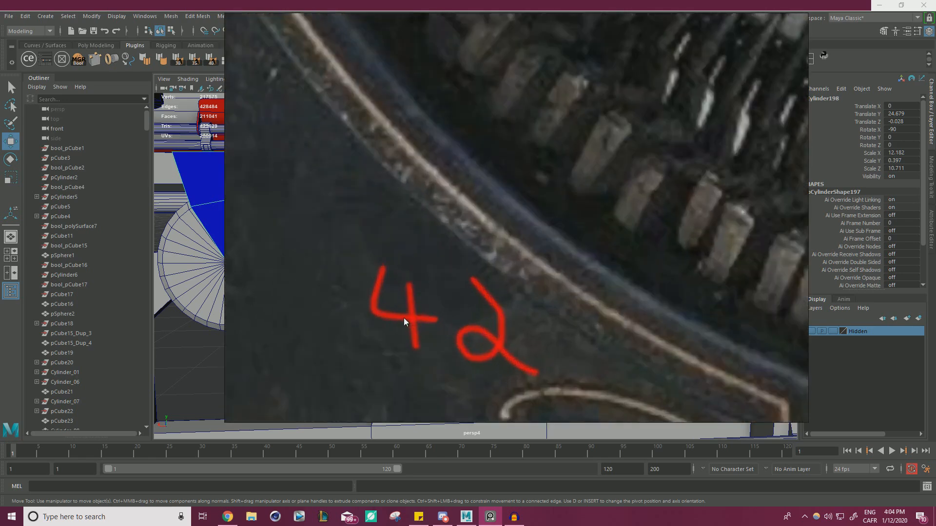
# Examine the slotted semicircular type-bar segment in the front Underwood photo marked 42 and in the colour-coded reference image.
pyautogui.scroll(-5, 403, 318)
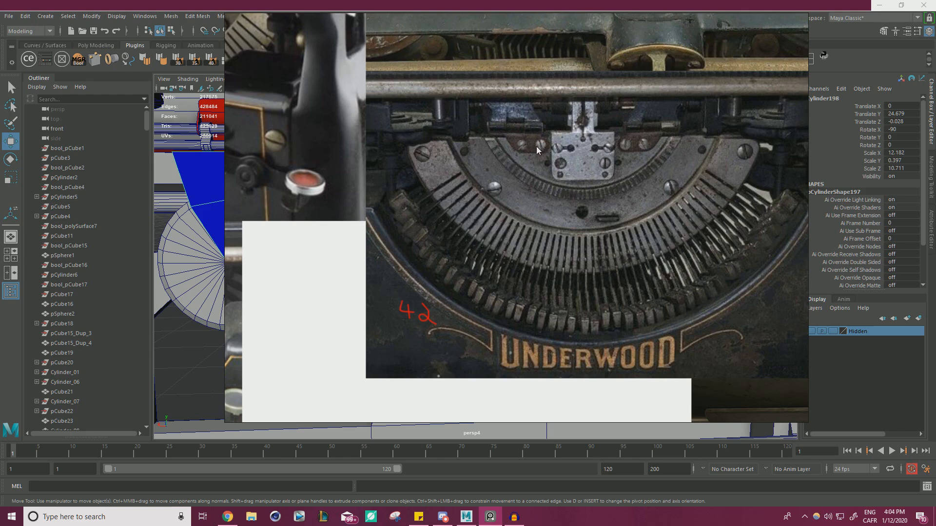
pyautogui.scroll(6, 485, 197)
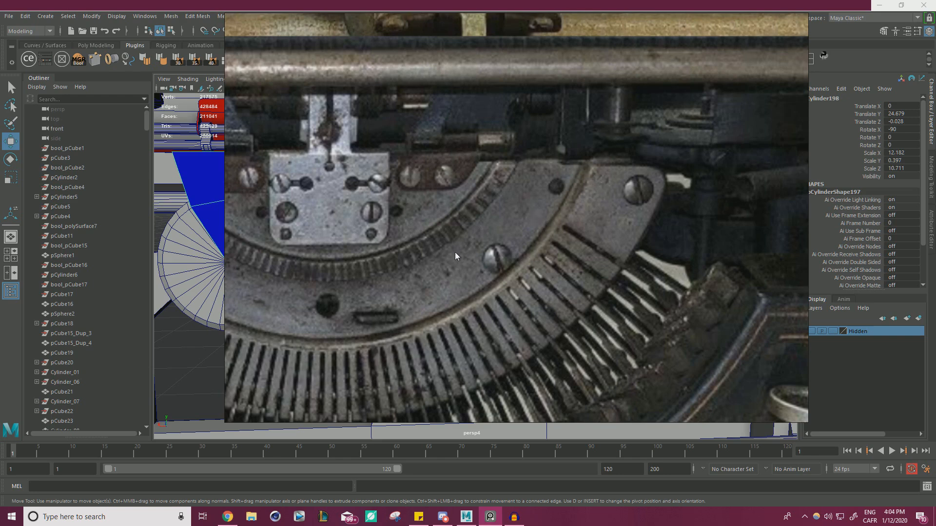
pyautogui.moveTo(455, 252); pyautogui.dragTo(633, 247, button='middle')
pyautogui.moveTo(417, 179); pyautogui.dragTo(475, 206, button='middle')
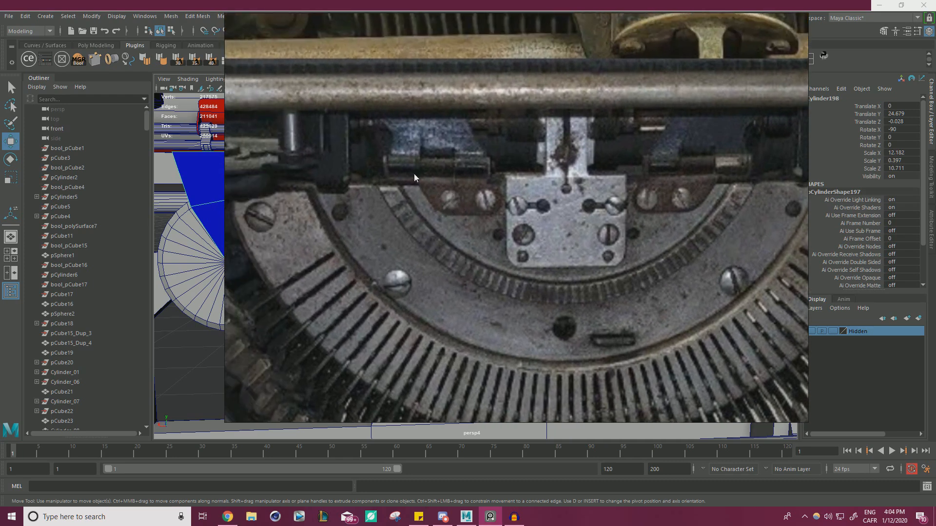
pyautogui.scroll(-5, 462, 190)
pyautogui.scroll(3, 468, 200)
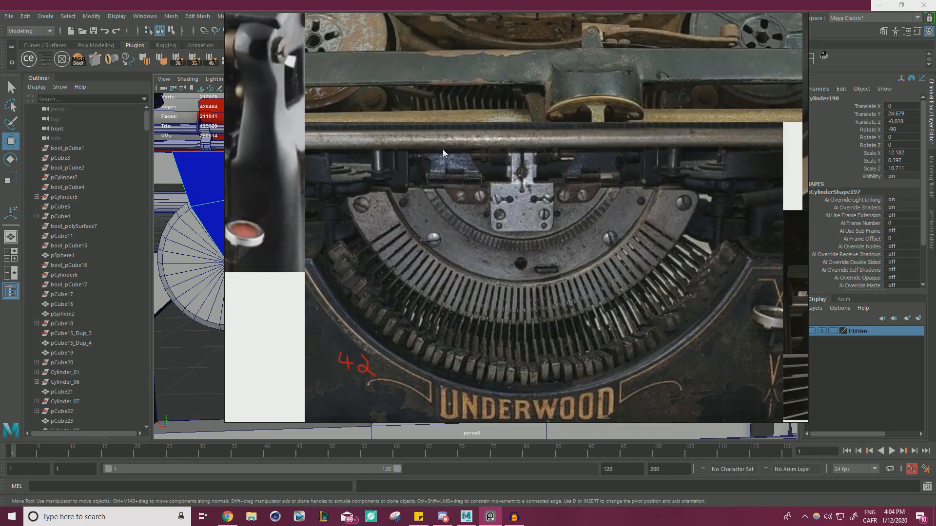
pyautogui.scroll(1, 521, 201)
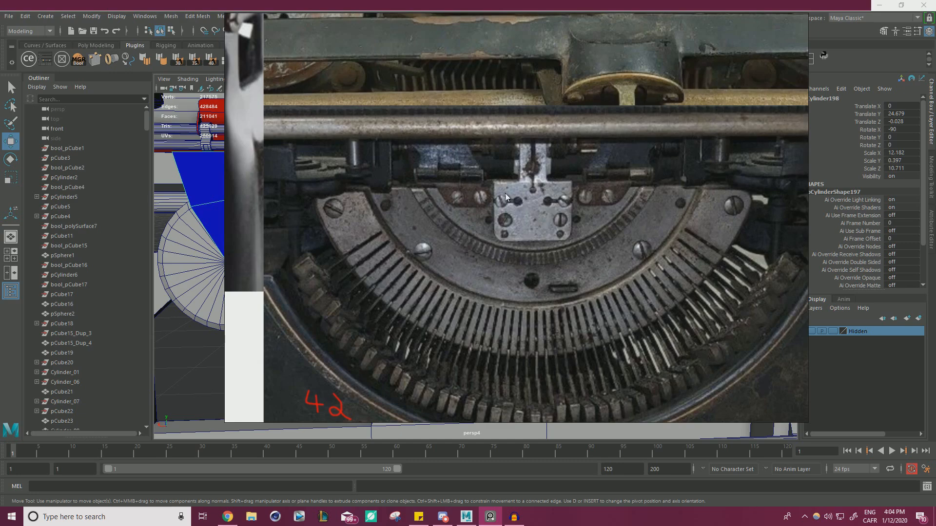
pyautogui.scroll(-2, 507, 200)
pyautogui.scroll(-5, 520, 241)
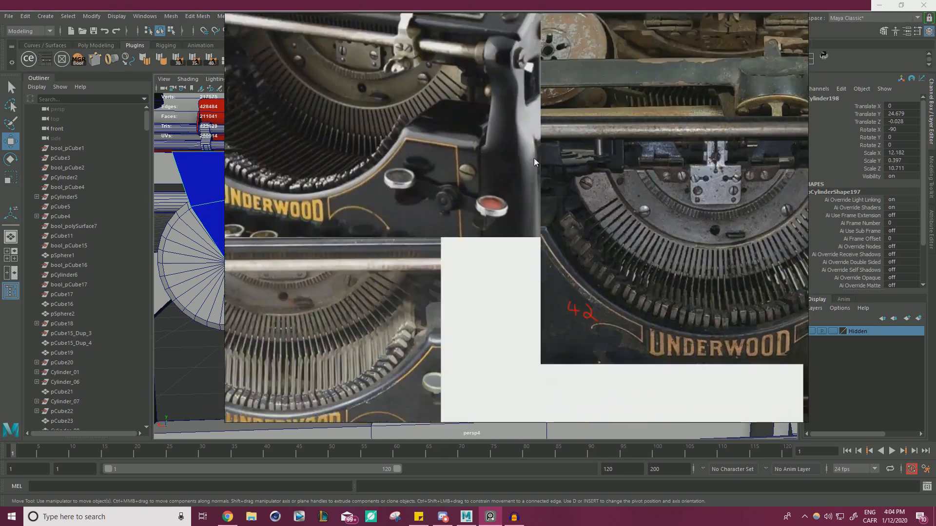
pyautogui.scroll(5, 412, 274)
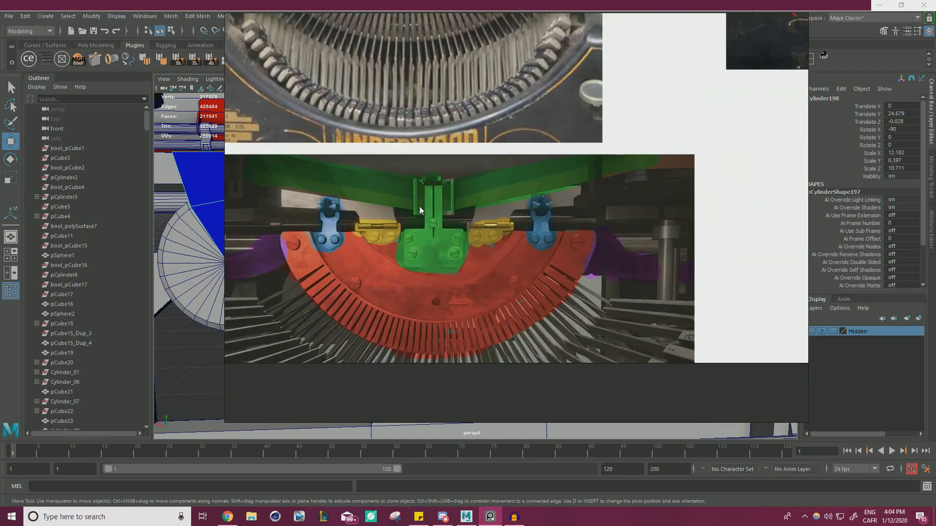
pyautogui.scroll(2, 398, 278)
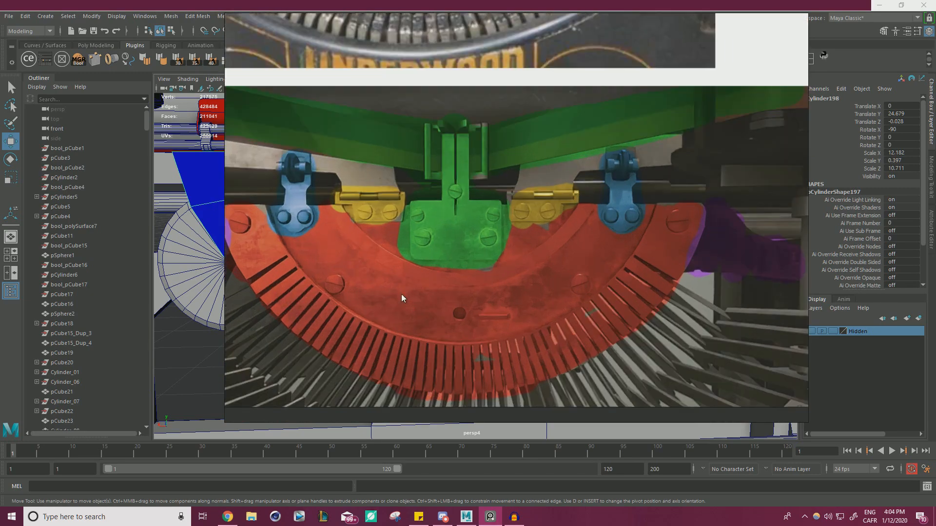
pyautogui.scroll(-5, 598, 280)
pyautogui.scroll(7, 614, 234)
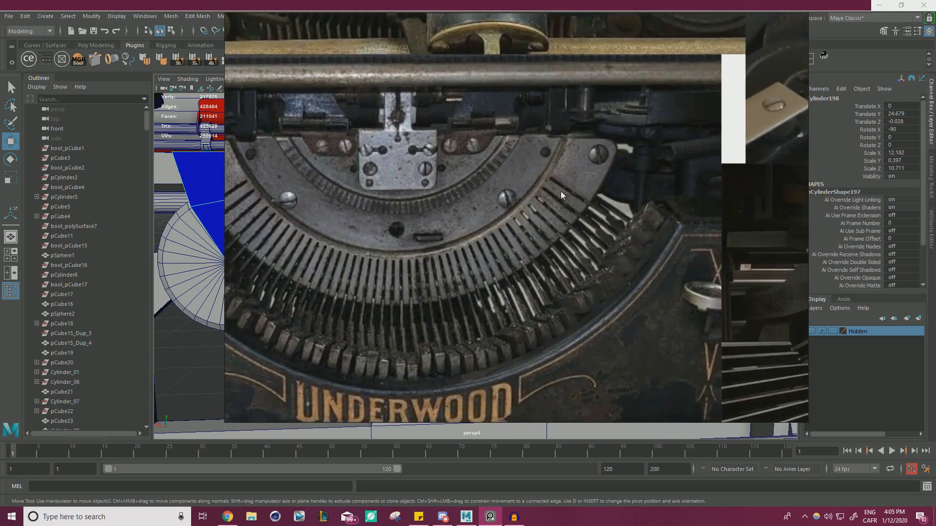
pyautogui.moveTo(561, 191); pyautogui.dragTo(628, 194, button='middle')
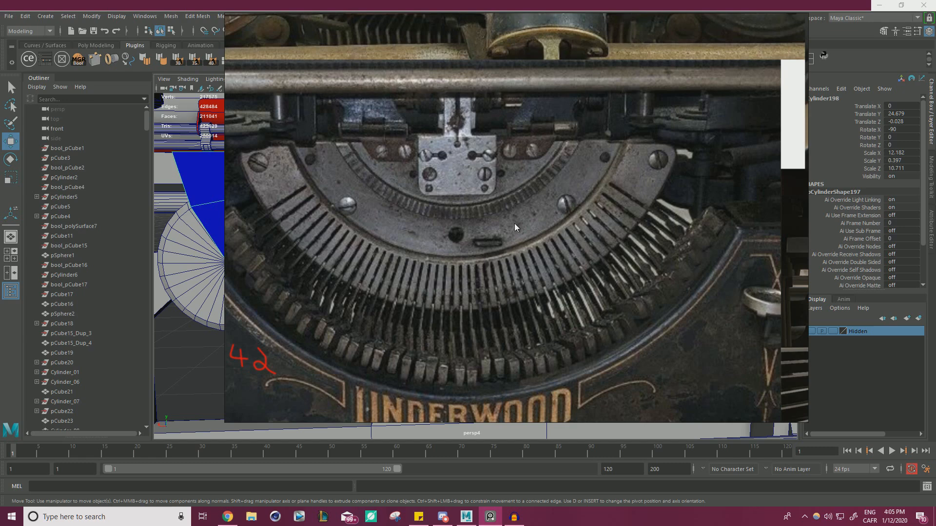
# Examine the carriage bar and hinged brackets above the segment in the front Underwood photo.
pyautogui.scroll(-5, 514, 223)
pyautogui.scroll(3, 559, 177)
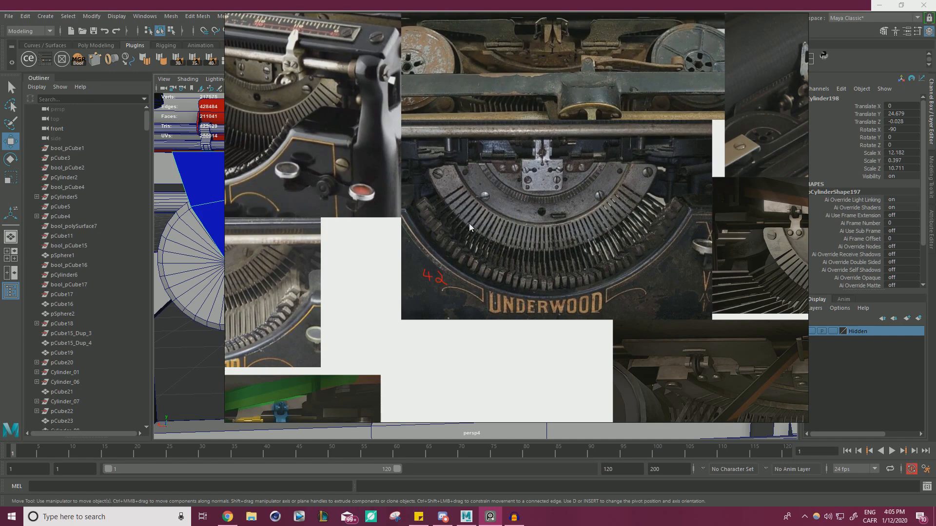
pyautogui.scroll(4, 543, 86)
pyautogui.moveTo(543, 86); pyautogui.dragTo(537, 244, button='middle')
pyautogui.scroll(1, 536, 243)
pyautogui.scroll(-1, 536, 244)
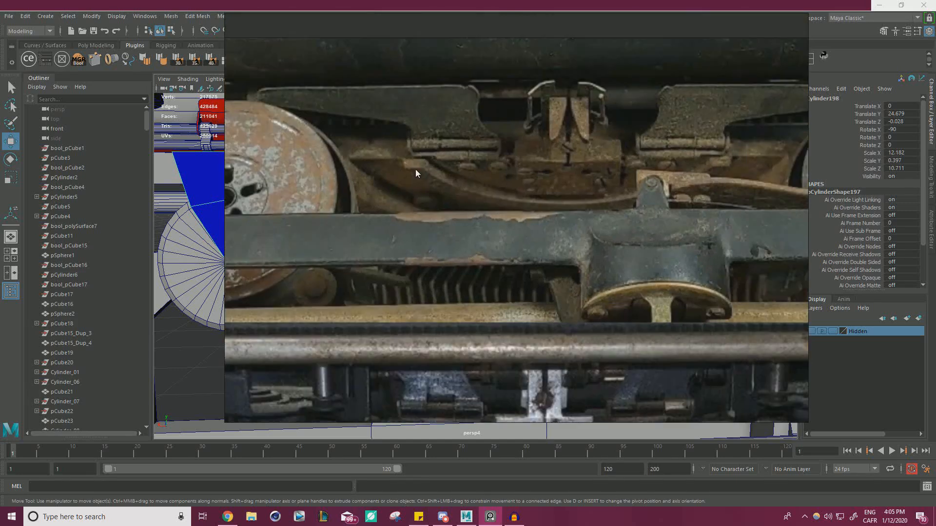
pyautogui.scroll(2, 417, 170)
pyautogui.scroll(2, 338, 142)
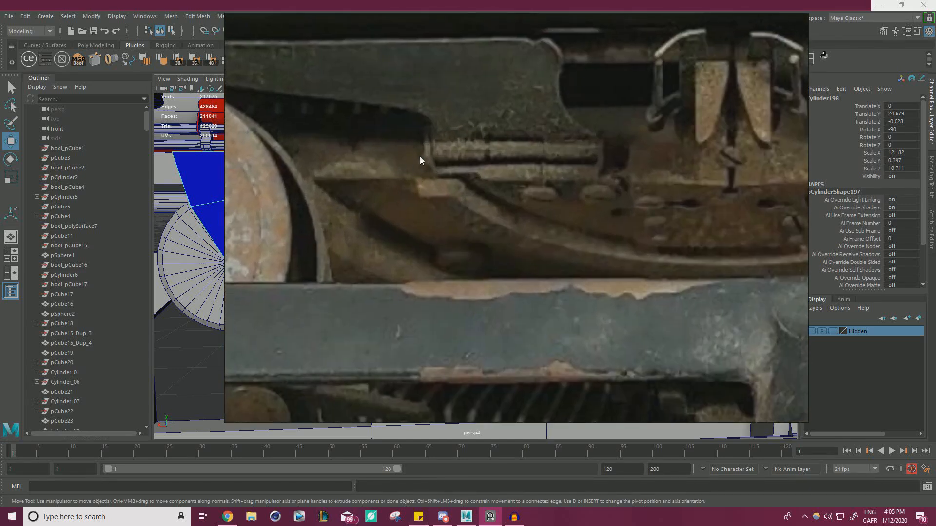
pyautogui.scroll(-5, 459, 222)
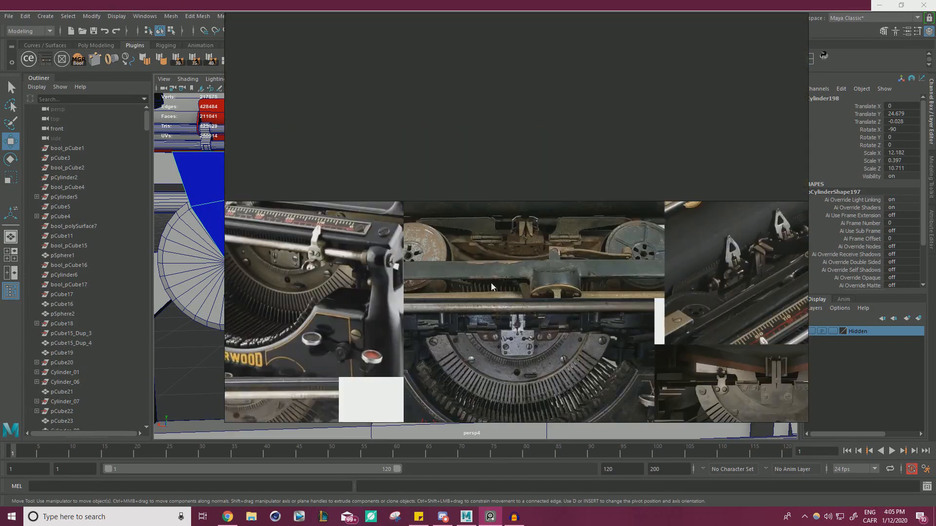
# Compare the remaining typewriter reference photos and examine the segment's shape in the angled Underwood photo.
pyautogui.moveTo(486, 247); pyautogui.dragTo(516, 199, button='middle')
pyautogui.scroll(4, 672, 282)
pyautogui.scroll(1, 672, 283)
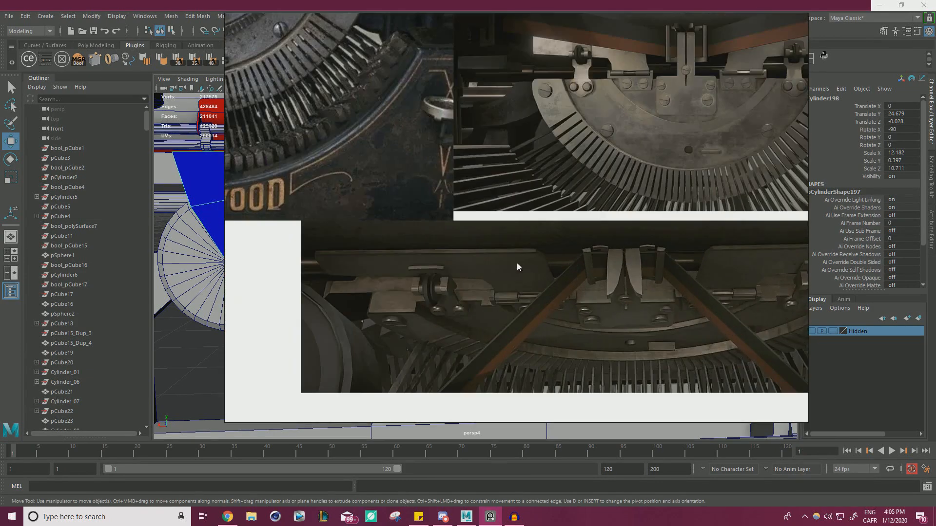
pyautogui.moveTo(452, 335); pyautogui.dragTo(482, 294, button='middle')
pyautogui.scroll(1, 482, 294)
pyautogui.moveTo(319, 231)
pyautogui.mouseDown(button='middle')
pyautogui.moveTo(571, 231)
pyautogui.moveTo(731, 246)
pyautogui.mouseUp(button='middle')
pyautogui.moveTo(334, 230); pyautogui.dragTo(841, 271, button='middle')
pyautogui.moveTo(589, 253); pyautogui.dragTo(660, 274, button='middle')
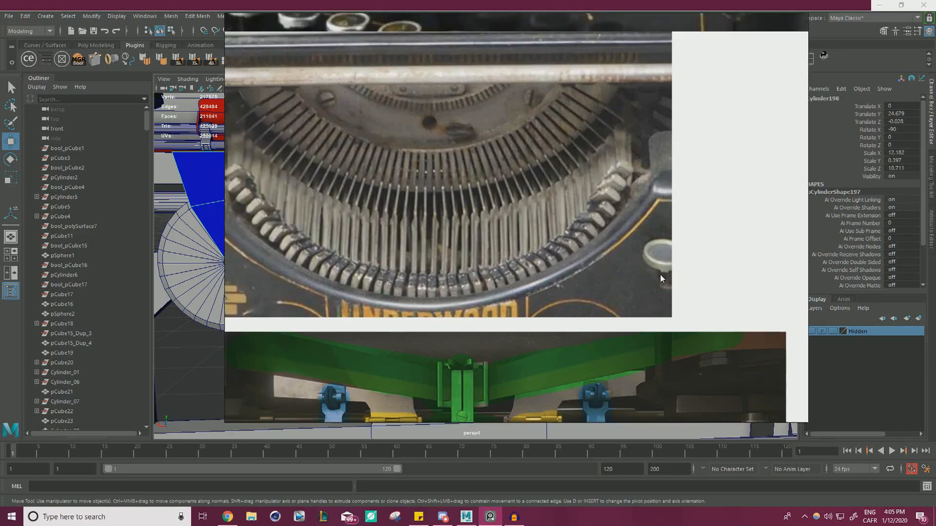
pyautogui.scroll(-5, 634, 302)
pyautogui.moveTo(514, 312); pyautogui.dragTo(677, 274, button='middle')
pyautogui.moveTo(747, 317); pyautogui.dragTo(551, 270, button='middle')
pyautogui.scroll(3, 551, 270)
pyautogui.scroll(-3, 505, 281)
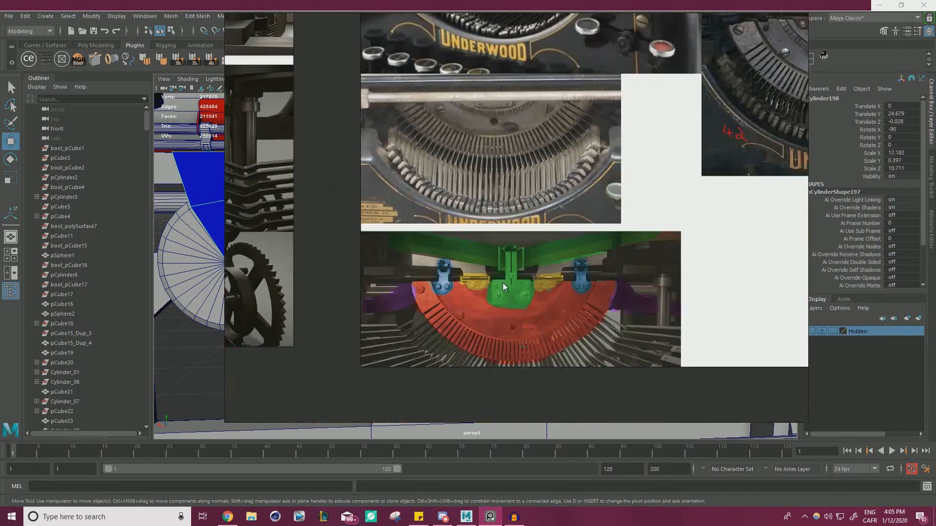
pyautogui.moveTo(522, 199); pyautogui.dragTo(540, 329, button='middle')
pyautogui.moveTo(557, 192); pyautogui.dragTo(615, 273, button='middle')
pyautogui.scroll(6, 616, 273)
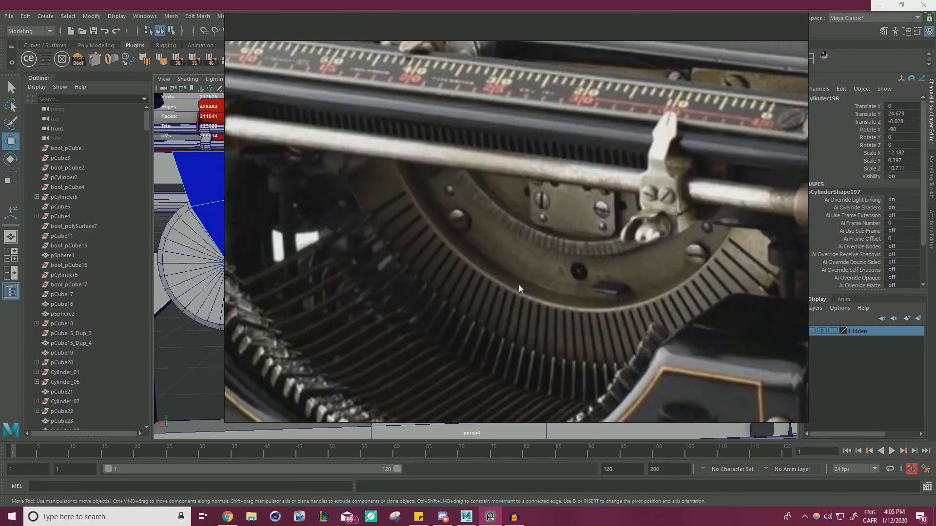
pyautogui.scroll(2, 519, 286)
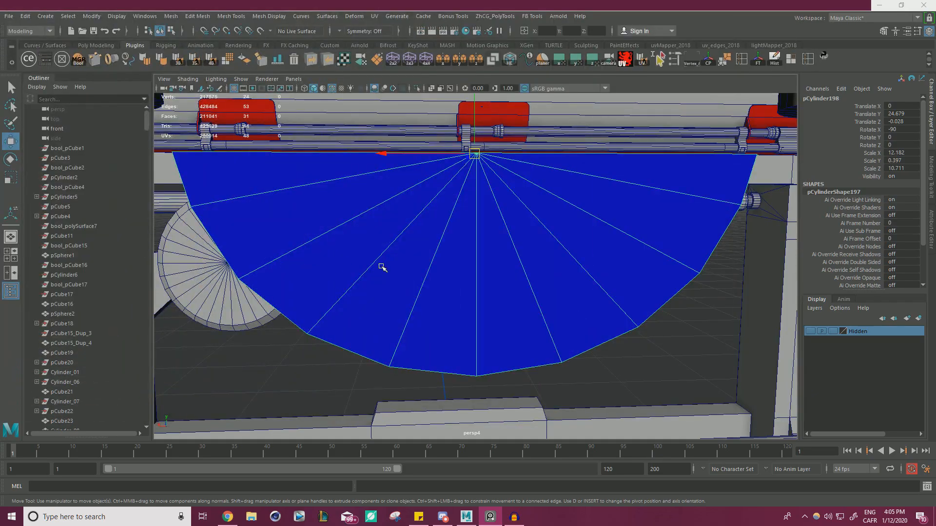
# Switch to Maya and inspect the blue half-disc against the body's curved cutout from the back, side and front.
pyautogui.keyDown('alt'); pyautogui.moveTo(484, 264); pyautogui.dragTo(288, 256, button='right'); pyautogui.keyUp('alt')
pyautogui.keyDown('alt'); pyautogui.moveTo(287, 255); pyautogui.dragTo(571, 254); pyautogui.keyUp('alt')
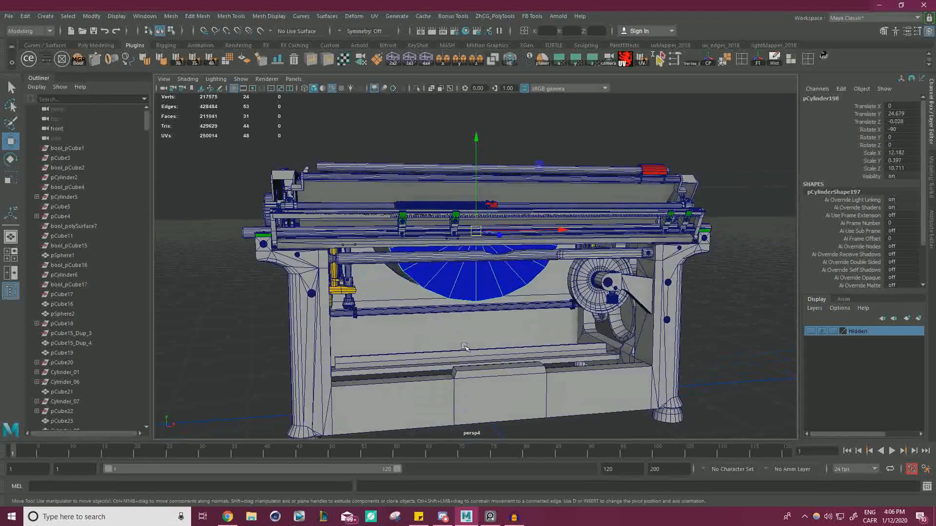
pyautogui.keyDown('alt'); pyautogui.moveTo(559, 295); pyautogui.dragTo(492, 280); pyautogui.keyUp('alt')
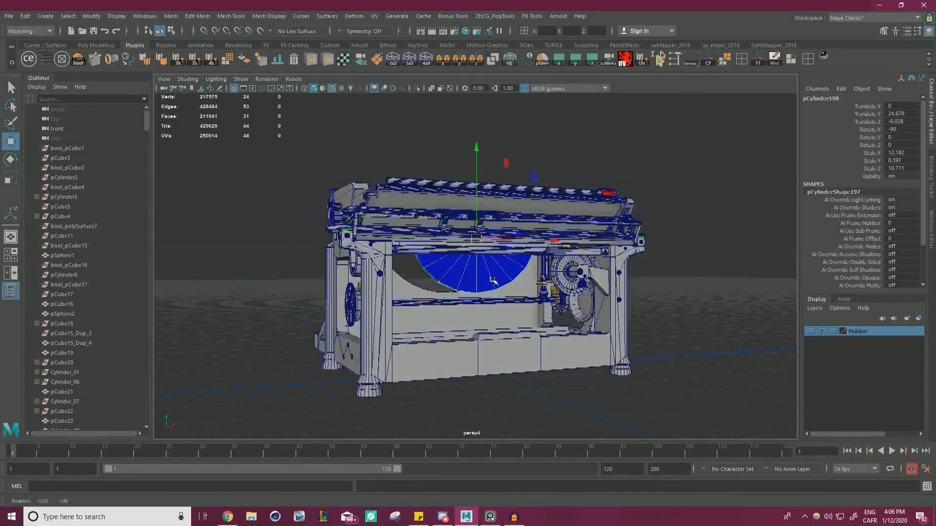
pyautogui.keyDown('alt'); pyautogui.moveTo(492, 281); pyautogui.dragTo(429, 294, button='right'); pyautogui.keyUp('alt')
pyautogui.keyDown('alt'); pyautogui.moveTo(429, 295); pyautogui.dragTo(559, 313); pyautogui.keyUp('alt')
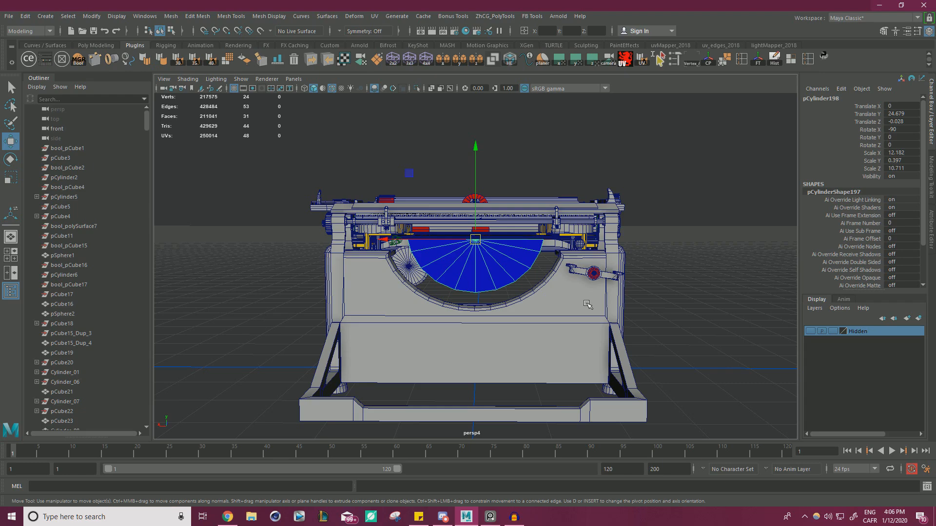
pyautogui.keyDown('alt'); pyautogui.moveTo(529, 264); pyautogui.dragTo(475, 288); pyautogui.keyUp('alt')
pyautogui.scroll(4, 517, 287)
pyautogui.keyDown('alt'); pyautogui.moveTo(565, 283); pyautogui.dragTo(473, 265); pyautogui.keyUp('alt')
pyautogui.scroll(4, 548, 291)
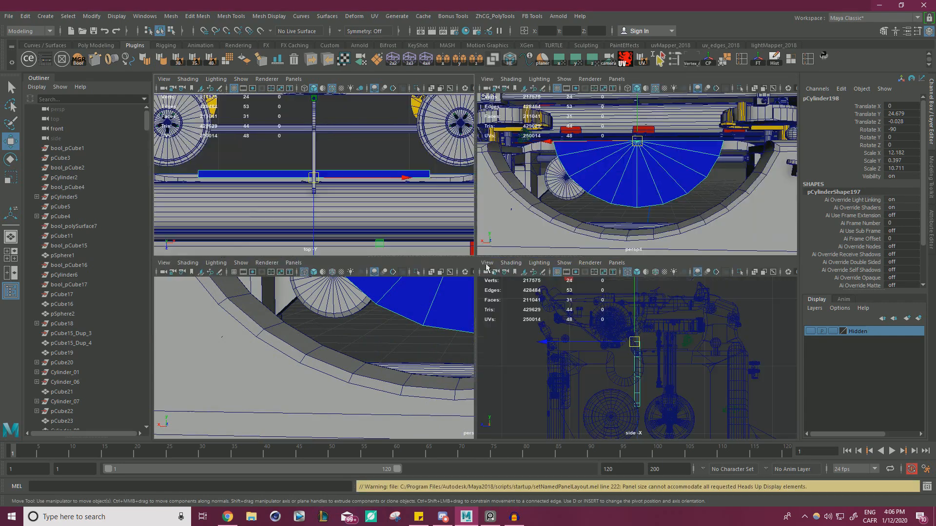
# Show the half-disc in the front wireframe view and activate the Scale tool.
pyautogui.press('space')
pyautogui.press('space')
pyautogui.scroll(1, 360, 305)
pyautogui.keyDown('alt'); pyautogui.moveTo(445, 302); pyautogui.dragTo(410, 309, button='middle'); pyautogui.keyUp('alt')
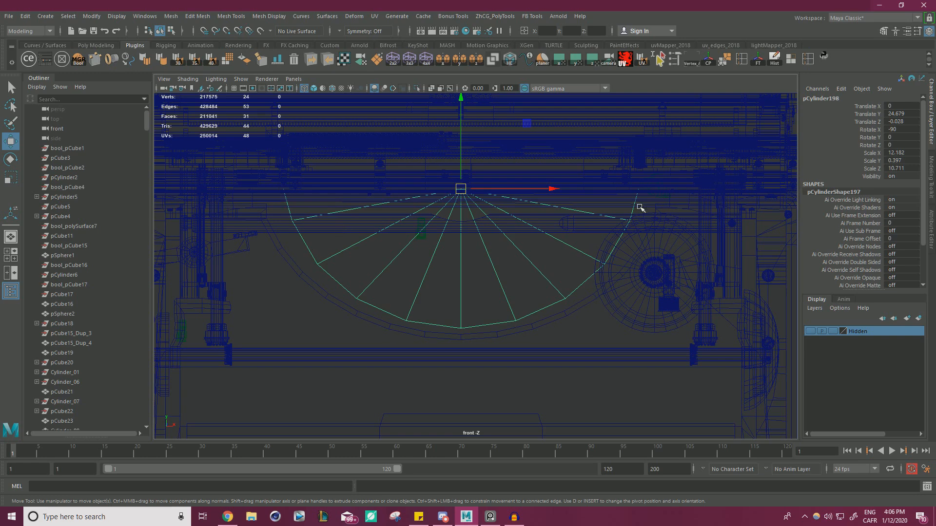
pyautogui.press('r')
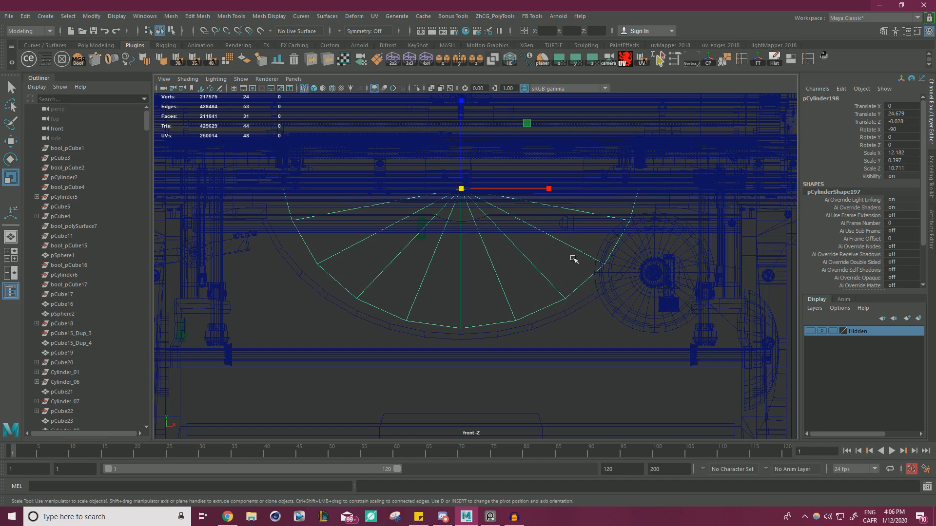
pyautogui.click(163, 79)
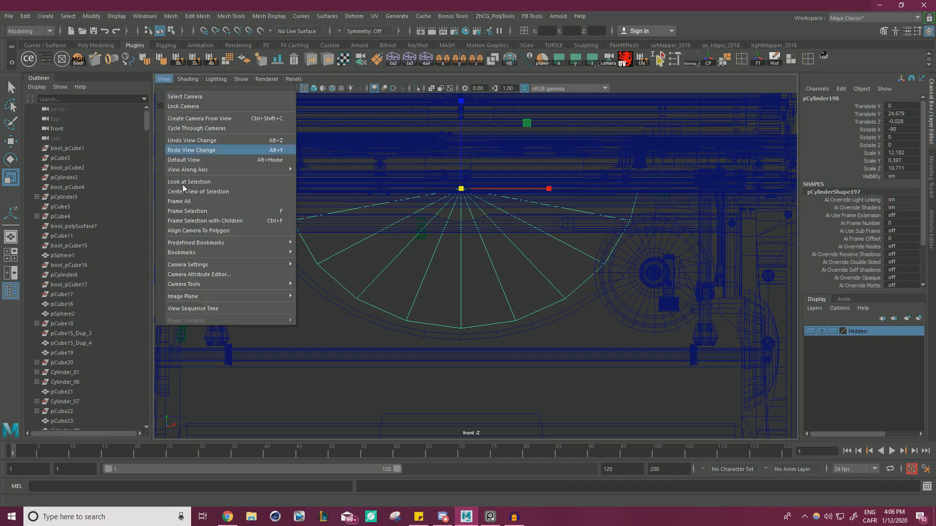
pyautogui.moveTo(227, 298)
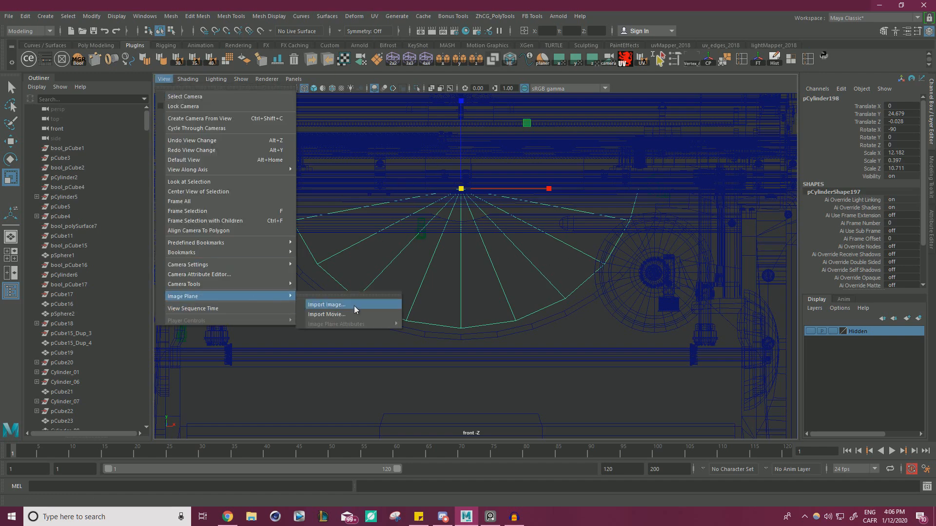
pyautogui.click(578, 295)
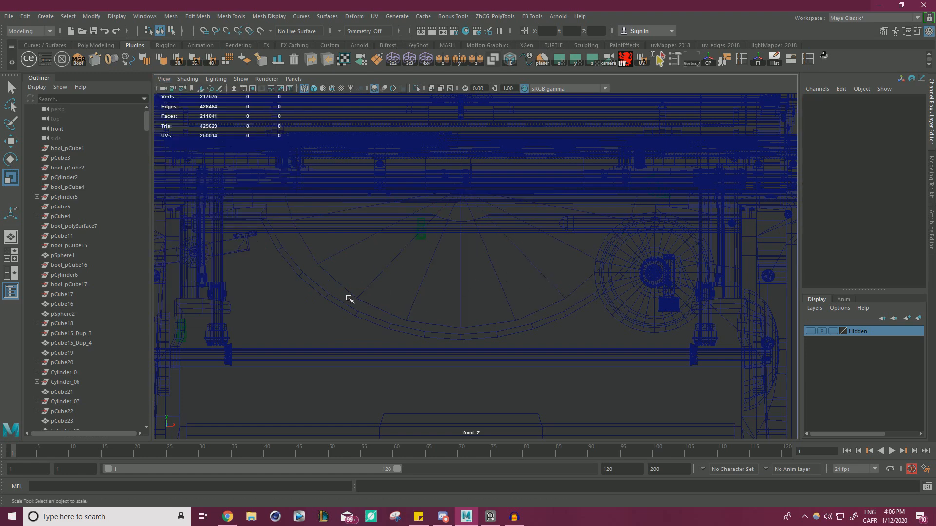
pyautogui.click(374, 281)
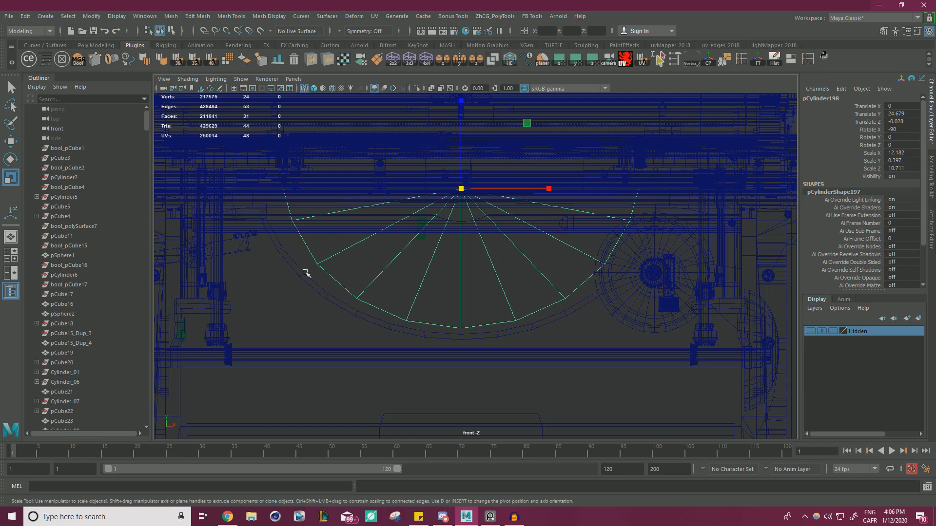
# Select the vertices of the curved cutout on the pCube16 body panel and scale them horizontally to about 0.917.
pyautogui.click(315, 286)
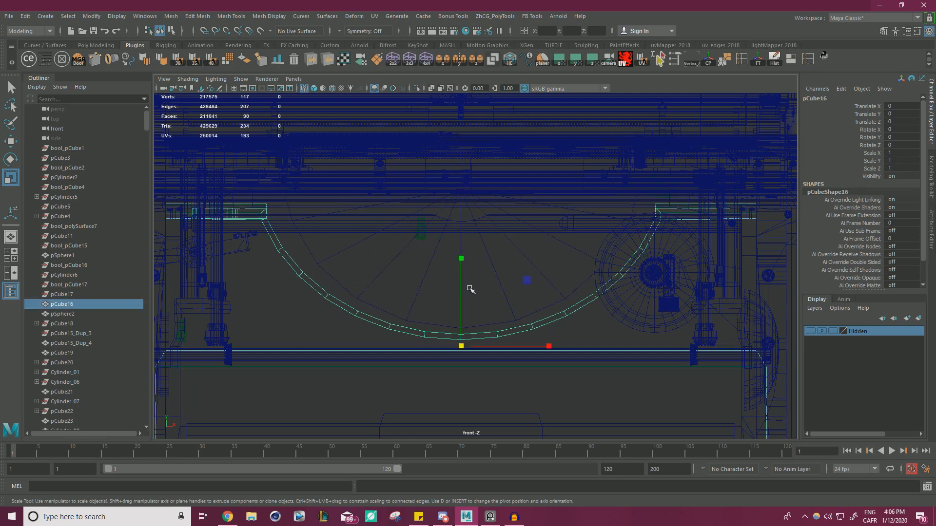
pyautogui.press('space')
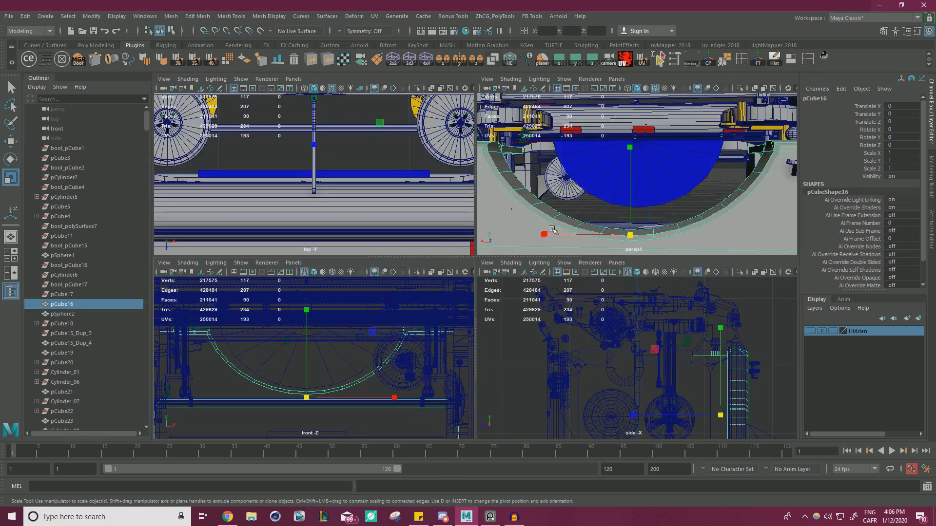
pyautogui.press('f')
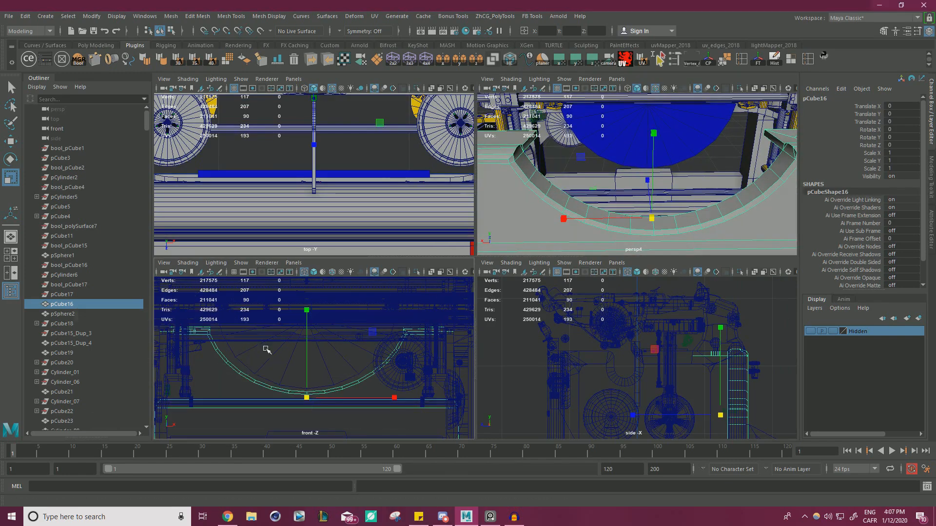
pyautogui.press('space')
pyautogui.moveTo(282, 227); pyautogui.dragTo(252, 231, button='right')
pyautogui.keyDown('alt'); pyautogui.moveTo(466, 244); pyautogui.dragTo(331, 236, button='middle'); pyautogui.keyUp('alt')
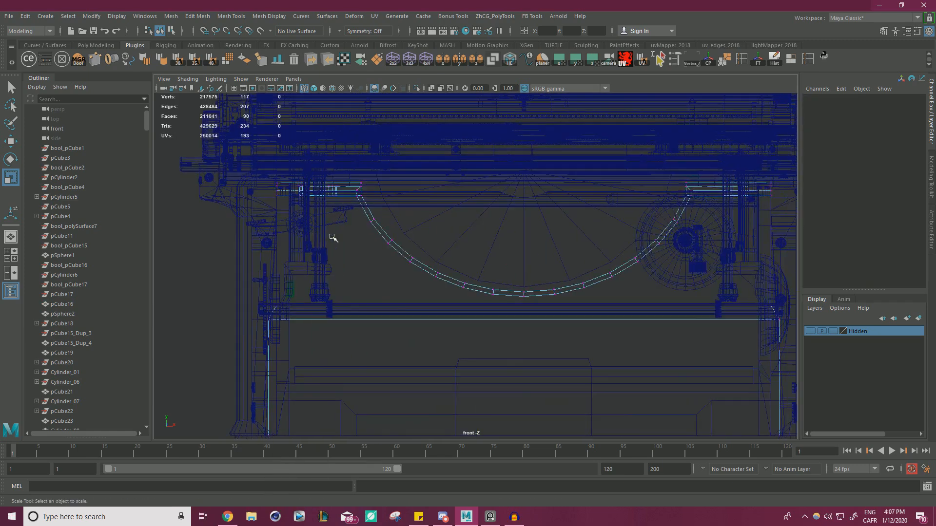
pyautogui.keyDown('alt'); pyautogui.moveTo(430, 213); pyautogui.dragTo(337, 226, button='middle'); pyautogui.keyUp('alt')
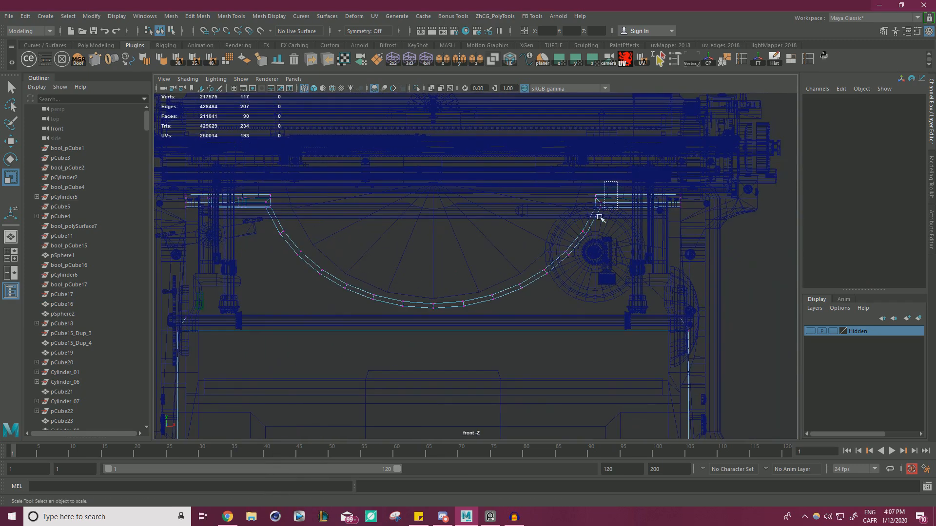
pyautogui.moveTo(599, 218); pyautogui.dragTo(259, 318)
pyautogui.moveTo(521, 251)
pyautogui.mouseDown()
pyautogui.moveTo(529, 252)
pyautogui.moveTo(514, 252)
pyautogui.mouseUp()
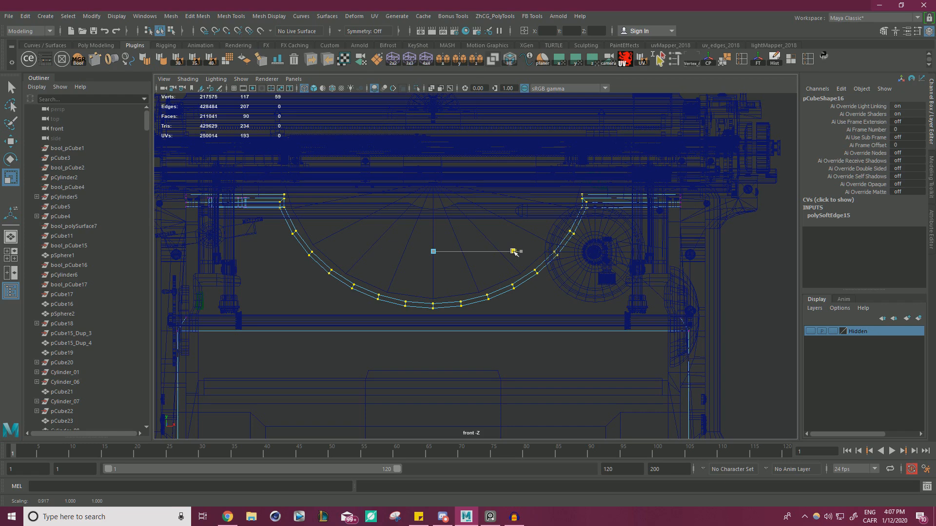
# Undo the curved cutout's horizontal scaling and try widening the blue half-disc to a Scale X of 12.859.
pyautogui.moveTo(515, 253); pyautogui.dragTo(514, 252)
pyautogui.keyDown('alt'); pyautogui.moveTo(442, 236); pyautogui.dragTo(302, 238, button='right'); pyautogui.keyUp('alt')
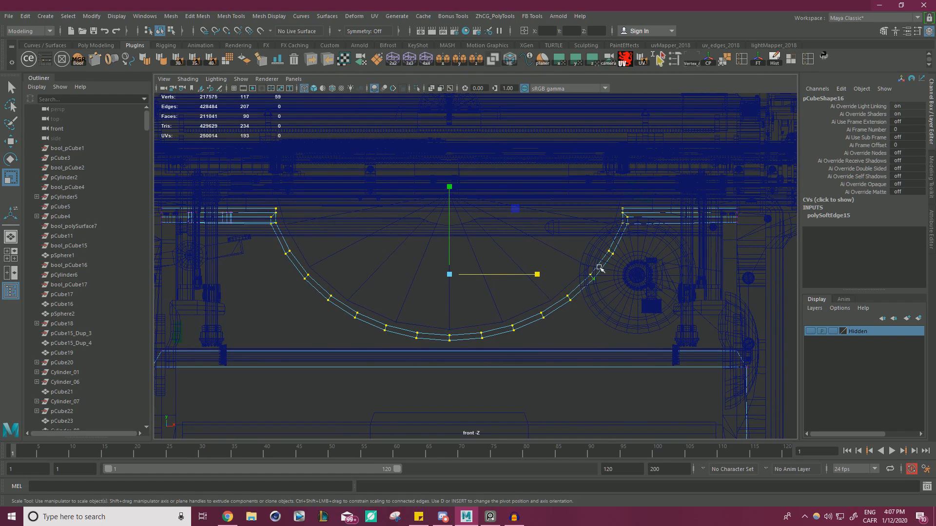
pyautogui.moveTo(535, 276); pyautogui.dragTo(540, 277)
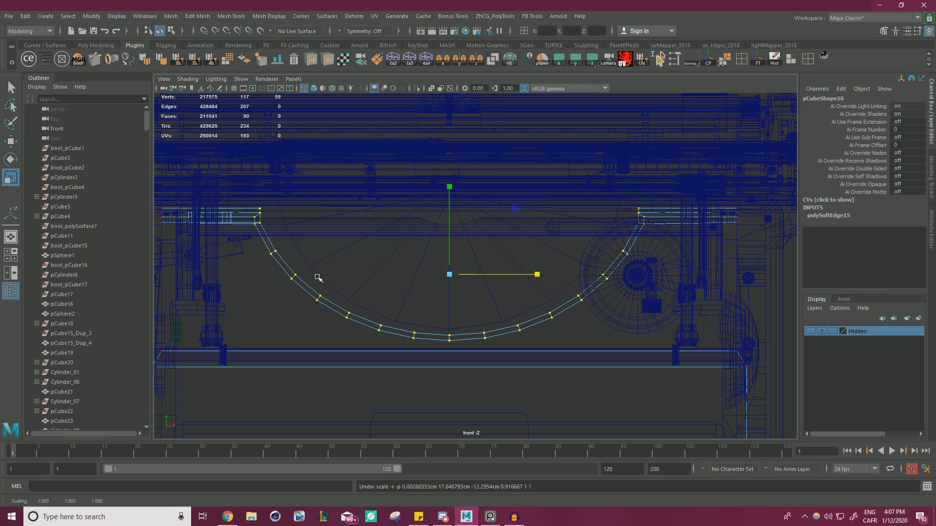
pyautogui.click(321, 258)
pyautogui.moveTo(537, 192); pyautogui.dragTo(541, 193)
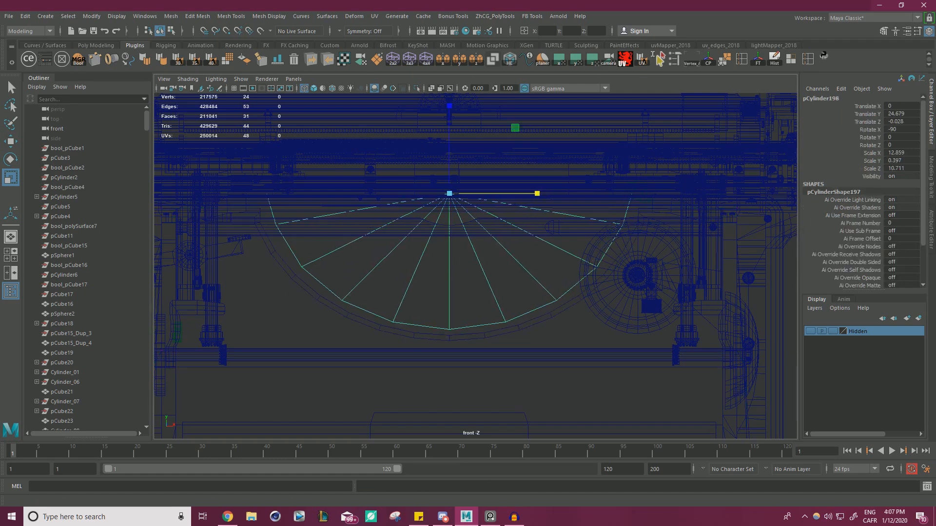
# Examine the segment and the body's curved cutout in the angled Underwood reference photo.
pyautogui.hotkey('alt', 'Tab')
pyautogui.scroll(-6, 486, 214)
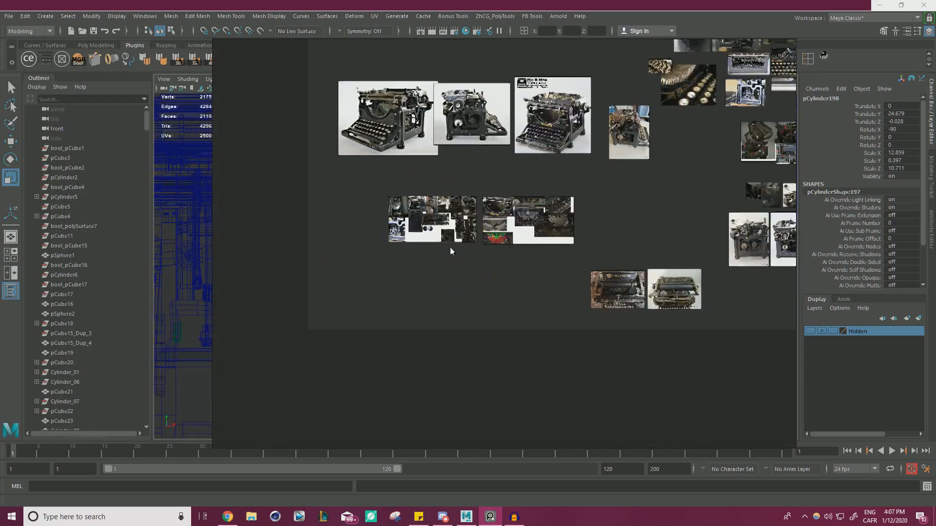
pyautogui.scroll(4, 378, 102)
pyautogui.moveTo(378, 103); pyautogui.dragTo(277, 213, button='middle')
pyautogui.scroll(5, 273, 220)
pyautogui.moveTo(353, 220); pyautogui.dragTo(436, 215, button='middle')
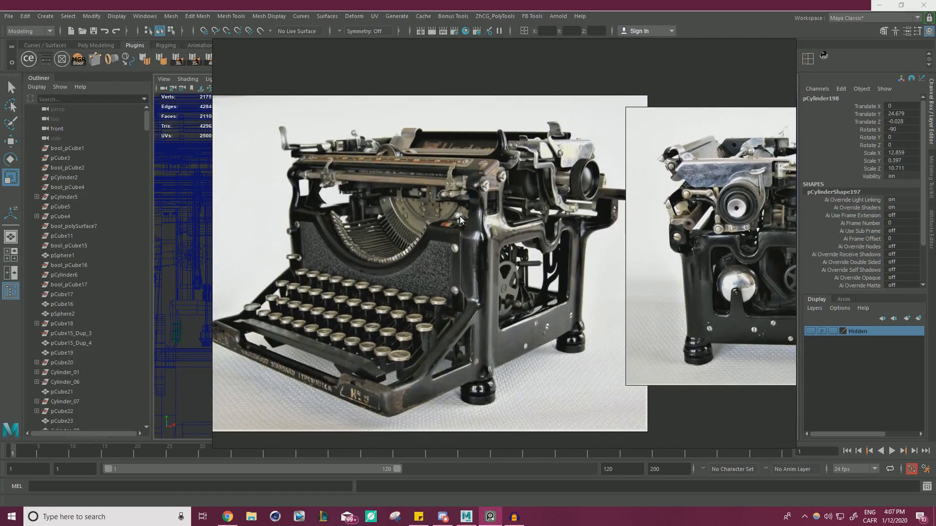
# Undo the half-disc's widening and scale the curved cutout's vertices on the body panel slightly narrower horizontally.
pyautogui.hotkey('alt', 'Tab')
pyautogui.hotkey('ctrl', 'z')
pyautogui.hotkey('ctrl', 'z')
pyautogui.hotkey('ctrl', 'z')
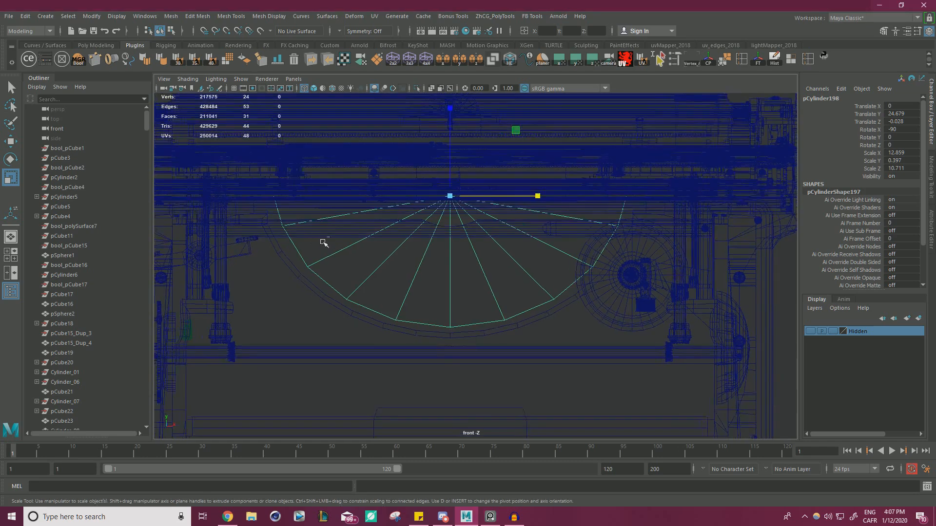
pyautogui.click(297, 275)
pyautogui.moveTo(545, 281); pyautogui.dragTo(533, 271)
# Show the model in the perspective view and compare it with the angled Underwood photo placed beside it.
pyautogui.press('space')
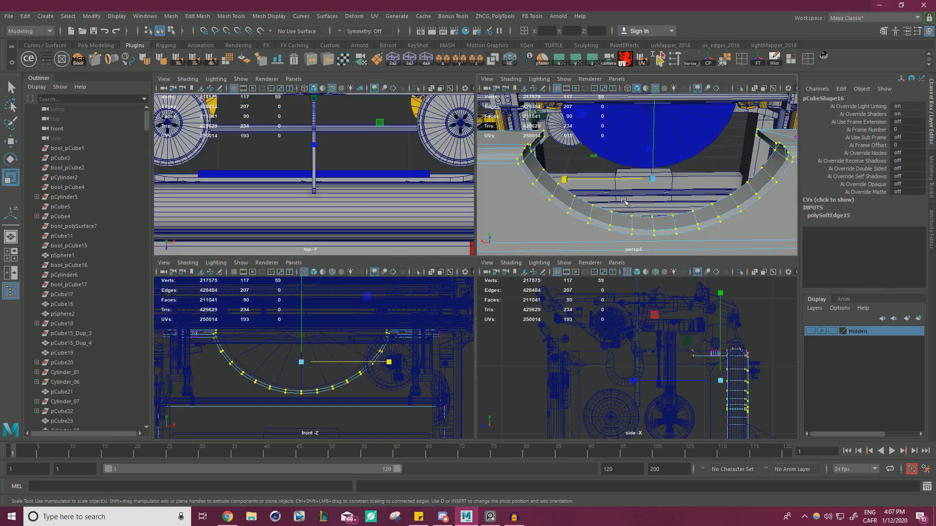
pyautogui.press('space')
pyautogui.keyDown('alt'); pyautogui.moveTo(433, 208); pyautogui.dragTo(383, 238); pyautogui.keyUp('alt')
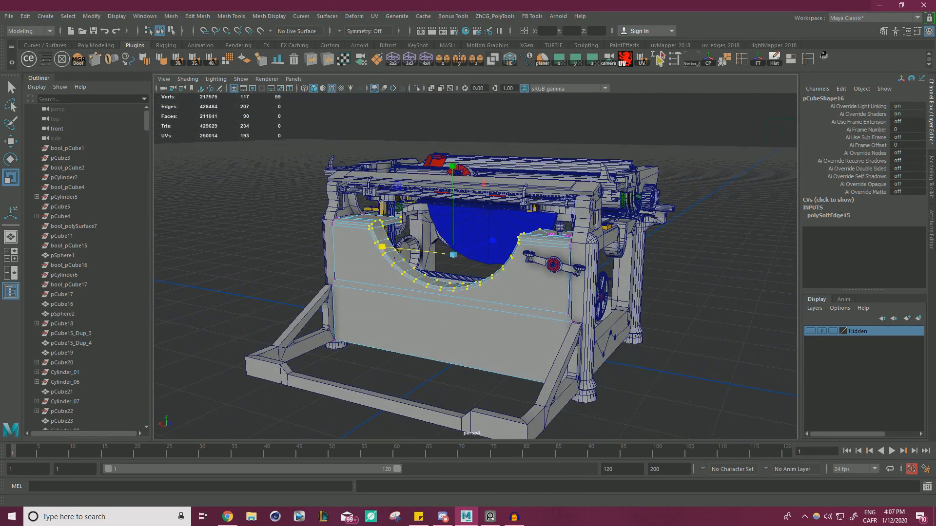
pyautogui.moveTo(0, 228); pyautogui.dragTo(849, 259, button='right')
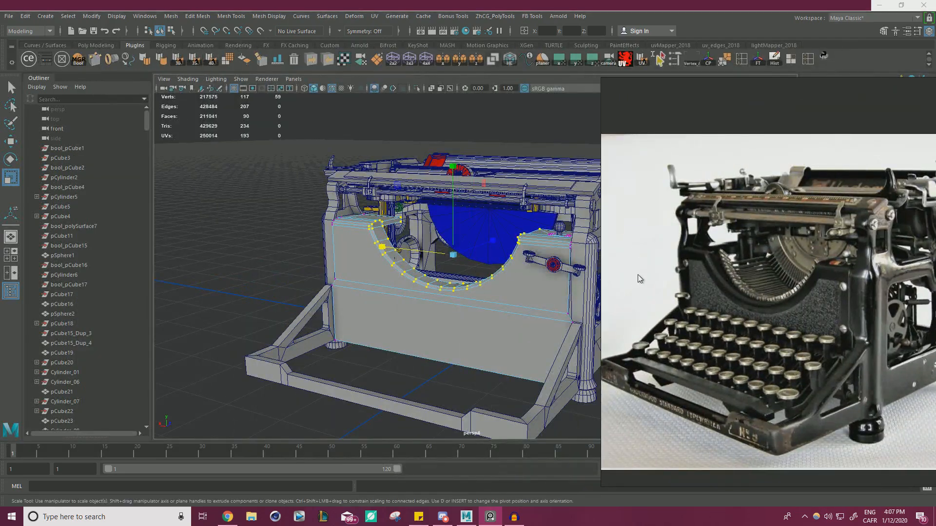
pyautogui.keyDown('alt'); pyautogui.moveTo(445, 269); pyautogui.dragTo(423, 281); pyautogui.keyUp('alt')
pyautogui.hotkey('alt', 'Tab')
pyautogui.click(816, 259)
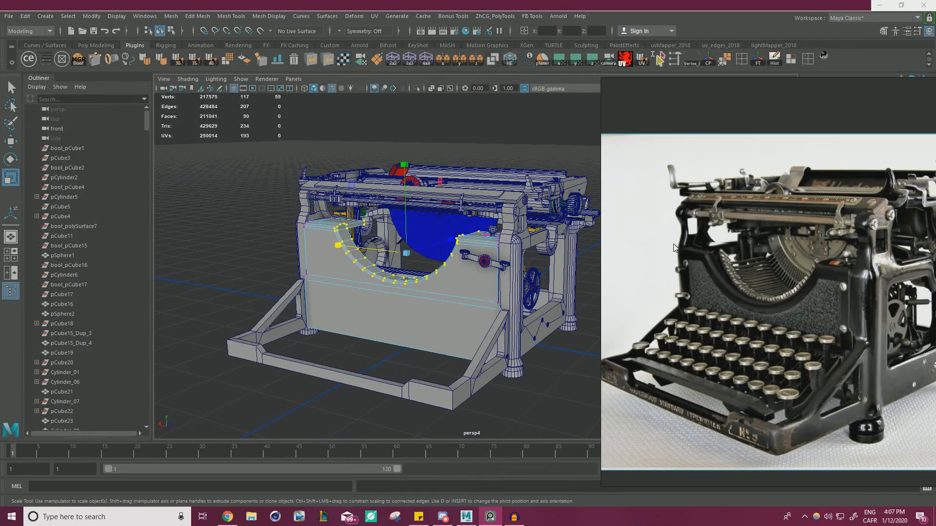
# Return to object mode, clear the selection and inspect the cutout and half-disc from the front.
pyautogui.keyDown('alt'); pyautogui.moveTo(371, 268); pyautogui.dragTo(343, 227); pyautogui.keyUp('alt')
pyautogui.moveTo(344, 225); pyautogui.dragTo(378, 210, button='right')
pyautogui.click(298, 167)
pyautogui.keyDown('alt'); pyautogui.moveTo(374, 194); pyautogui.dragTo(338, 186, button='middle'); pyautogui.keyUp('alt')
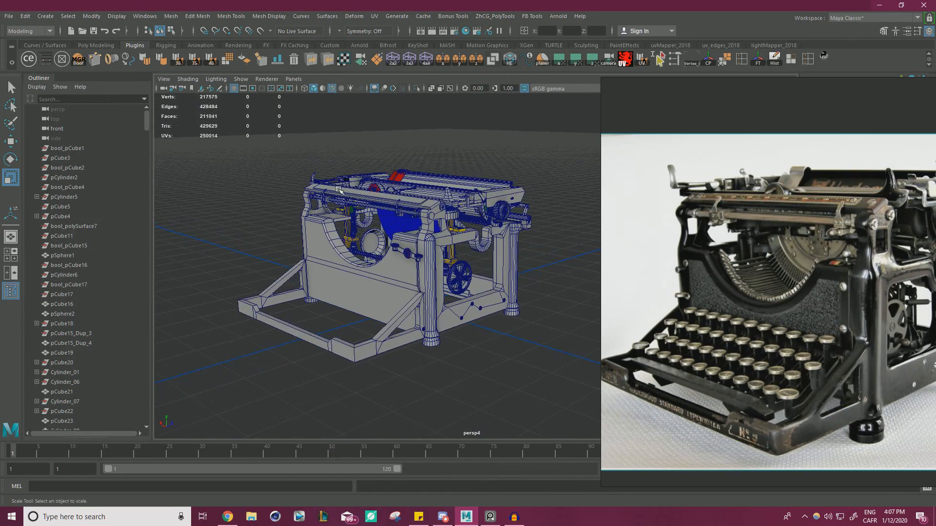
pyautogui.keyDown('alt'); pyautogui.moveTo(338, 186); pyautogui.dragTo(419, 201); pyautogui.keyUp('alt')
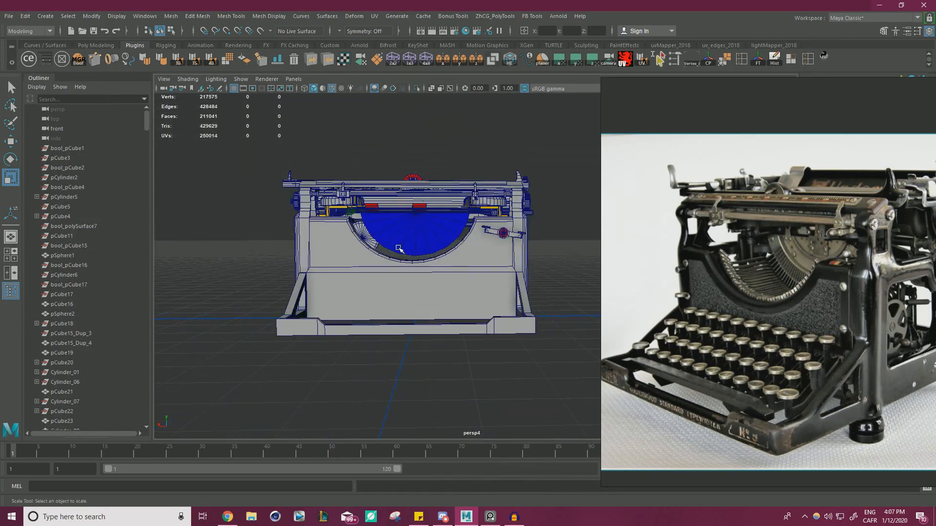
pyautogui.moveTo(438, 250)
pyautogui.keyDown('alt'); pyautogui.mouseDown(button='right')
pyautogui.moveTo(400, 250)
pyautogui.moveTo(447, 250)
pyautogui.mouseUp(button='right'); pyautogui.keyUp('alt')
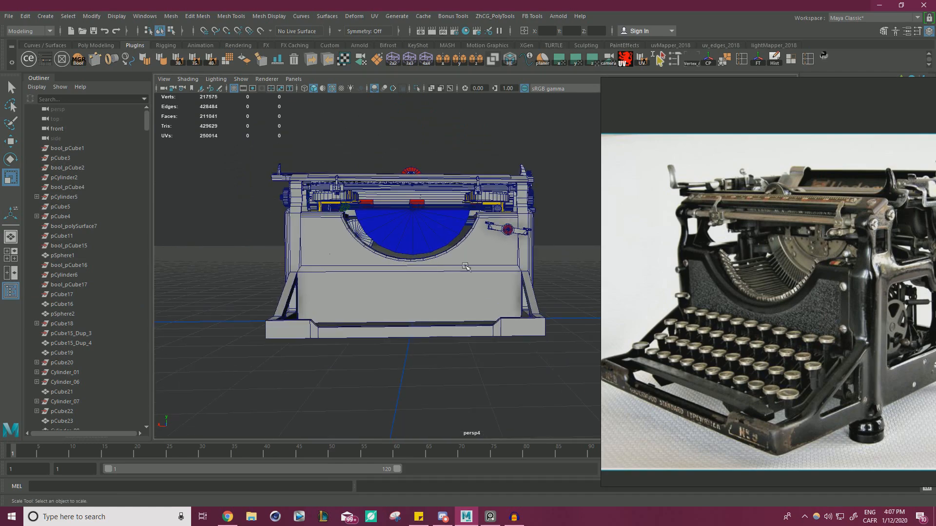
# Find the front-view Underwood photo on the reference board and place it beside the model, enlarged around the curved cutout.
pyautogui.moveTo(798, 240); pyautogui.dragTo(345, 219, button='right')
pyautogui.scroll(-10, 430, 249)
pyautogui.moveTo(506, 178); pyautogui.dragTo(429, 305, button='middle')
pyautogui.moveTo(581, 216); pyautogui.dragTo(552, 241, button='middle')
pyautogui.scroll(3, 332, 309)
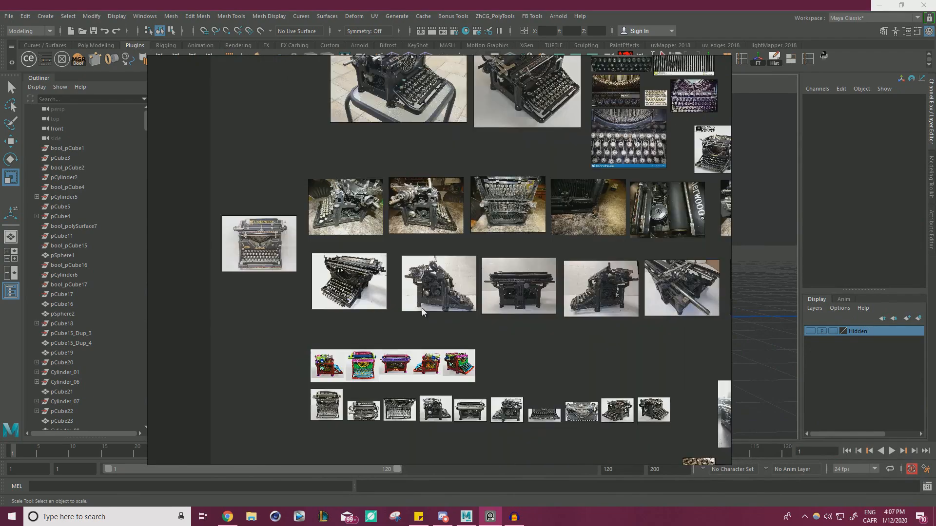
pyautogui.moveTo(548, 287); pyautogui.dragTo(468, 171, button='middle')
pyautogui.scroll(3, 353, 303)
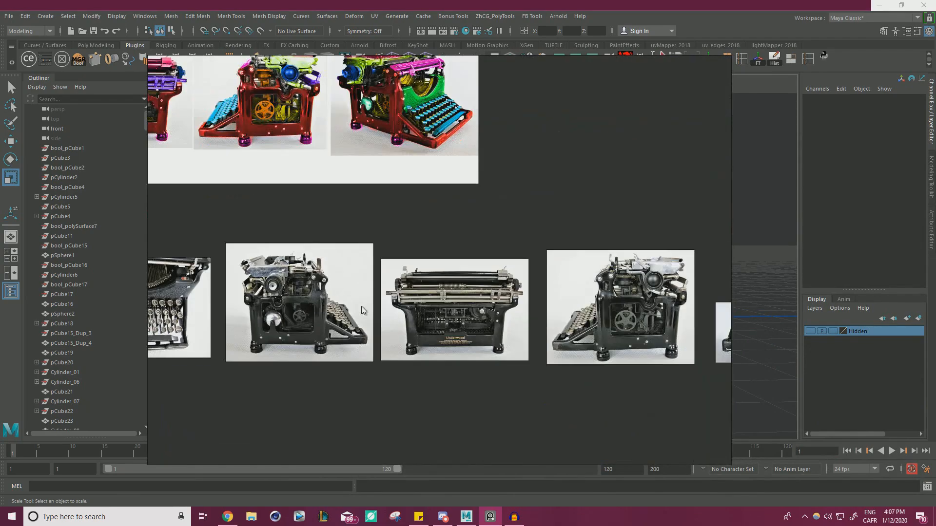
pyautogui.moveTo(197, 320)
pyautogui.mouseDown(button='middle')
pyautogui.moveTo(491, 276)
pyautogui.moveTo(614, 270)
pyautogui.mouseUp(button='middle')
pyautogui.moveTo(388, 269); pyautogui.dragTo(463, 249, button='middle')
pyautogui.scroll(6, 306, 227)
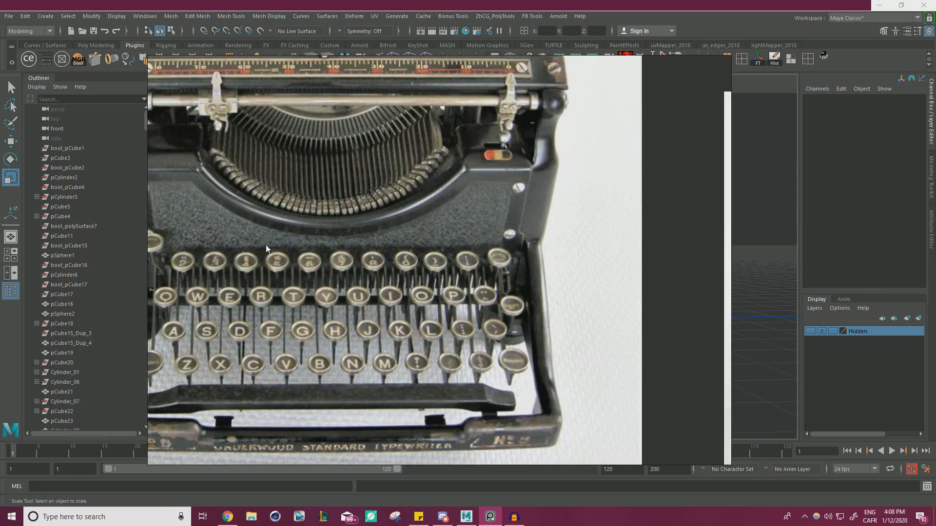
pyautogui.scroll(-4, 265, 245)
pyautogui.moveTo(266, 245); pyautogui.dragTo(634, 248)
pyautogui.scroll(4, 634, 248)
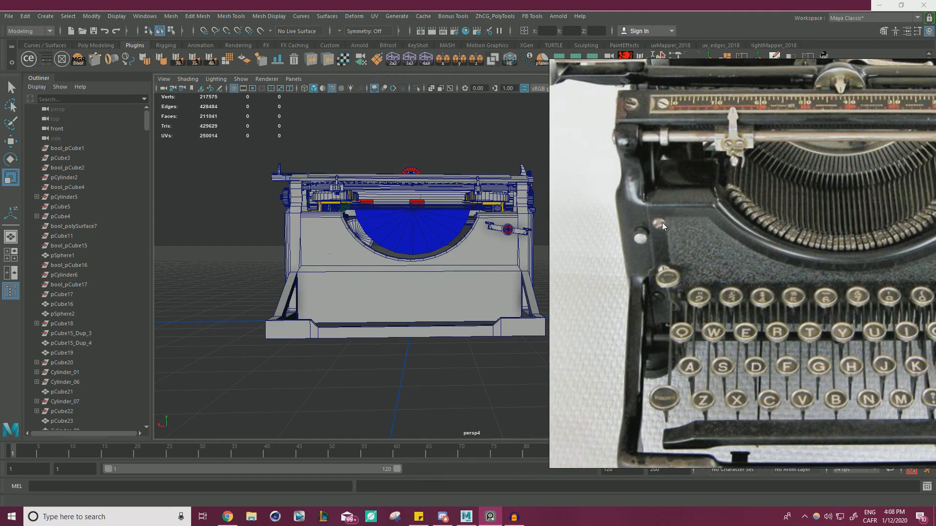
# Try extruding the body panel's upper front face around the cutout with an offset of 1.7.
pyautogui.click(323, 239)
pyautogui.moveTo(323, 230); pyautogui.dragTo(425, 237, button='right')
pyautogui.click(324, 246)
pyautogui.hotkey('ctrl', 'e')
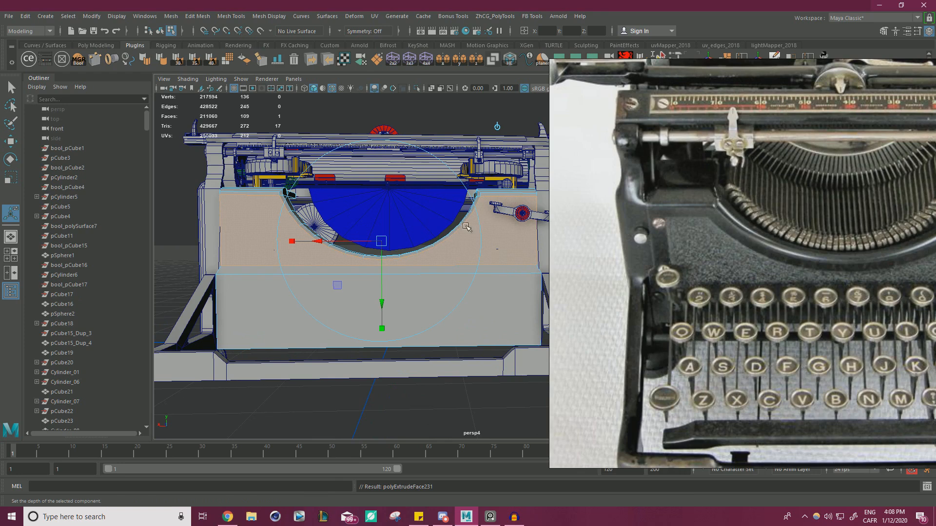
pyautogui.moveTo(580, 219); pyautogui.dragTo(887, 262, button='right')
pyautogui.moveTo(583, 130); pyautogui.dragTo(593, 129)
pyautogui.moveTo(893, 288); pyautogui.dragTo(516, 245, button='right')
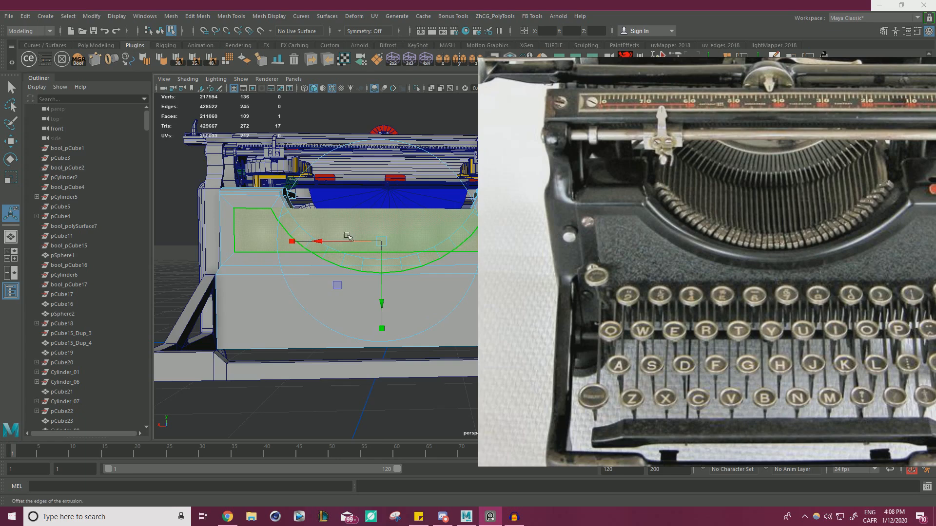
pyautogui.keyDown('alt'); pyautogui.moveTo(349, 236); pyautogui.dragTo(312, 235, button='right'); pyautogui.keyUp('alt')
pyautogui.moveTo(491, 220); pyautogui.dragTo(925, 234, button='right')
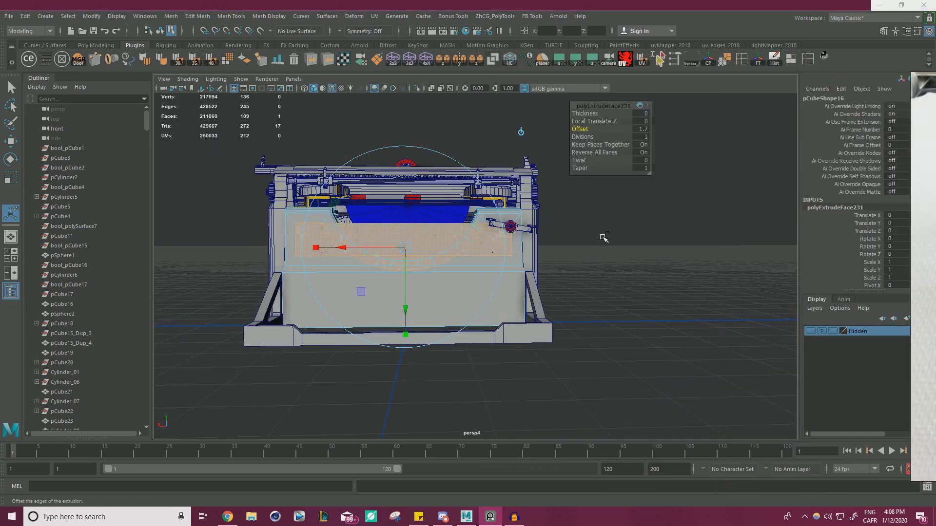
pyautogui.hotkey('ctrl', 'z')
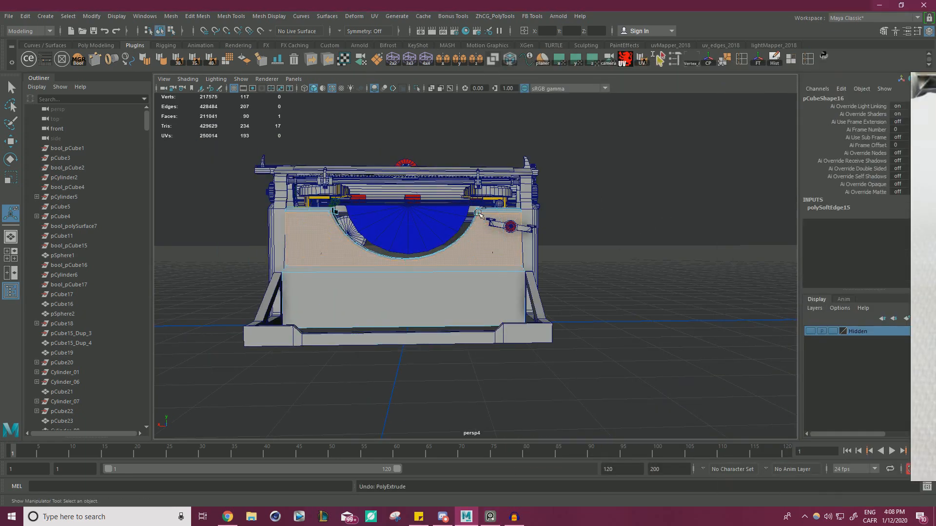
# Return the body panel to object mode and select the blue half-disc, viewed close up from the front.
pyautogui.press('w')
pyautogui.rightClick(519, 218)
pyautogui.moveTo(519, 217); pyautogui.dragTo(521, 220, button='right')
pyautogui.click(619, 220)
pyautogui.keyDown('alt'); pyautogui.moveTo(619, 219); pyautogui.dragTo(560, 222, button='right'); pyautogui.keyUp('alt')
pyautogui.keyDown('alt'); pyautogui.moveTo(560, 221); pyautogui.dragTo(502, 278); pyautogui.keyUp('alt')
pyautogui.keyDown('alt'); pyautogui.moveTo(502, 278); pyautogui.dragTo(571, 293, button='right'); pyautogui.keyUp('alt')
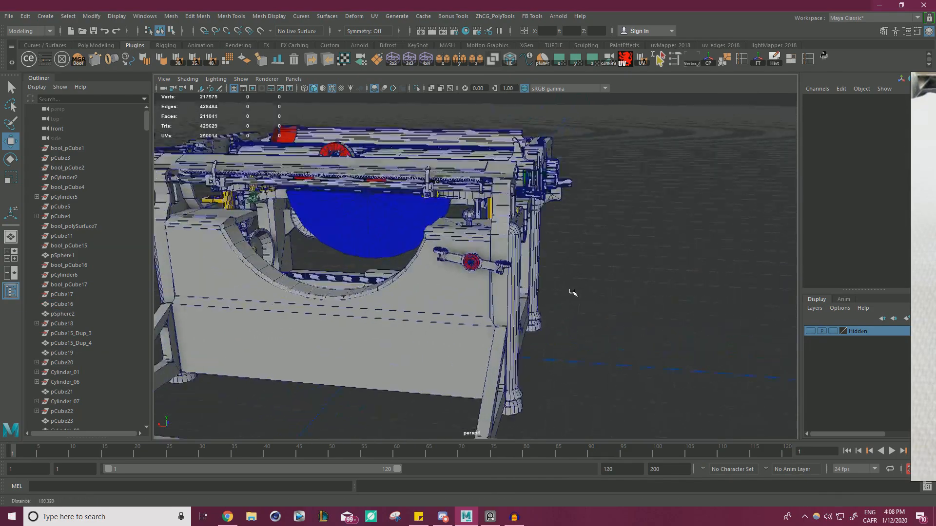
pyautogui.keyDown('alt'); pyautogui.moveTo(571, 292); pyautogui.dragTo(677, 268); pyautogui.keyUp('alt')
pyautogui.keyDown('alt'); pyautogui.moveTo(677, 269); pyautogui.dragTo(453, 258, button='right'); pyautogui.keyUp('alt')
pyautogui.click(502, 254)
pyautogui.moveTo(454, 258)
pyautogui.keyDown('alt'); pyautogui.mouseDown()
pyautogui.moveTo(464, 288)
pyautogui.moveTo(461, 259)
pyautogui.mouseUp(); pyautogui.keyUp('alt')
pyautogui.keyDown('alt'); pyautogui.moveTo(461, 259); pyautogui.dragTo(575, 322, button='right'); pyautogui.keyUp('alt')
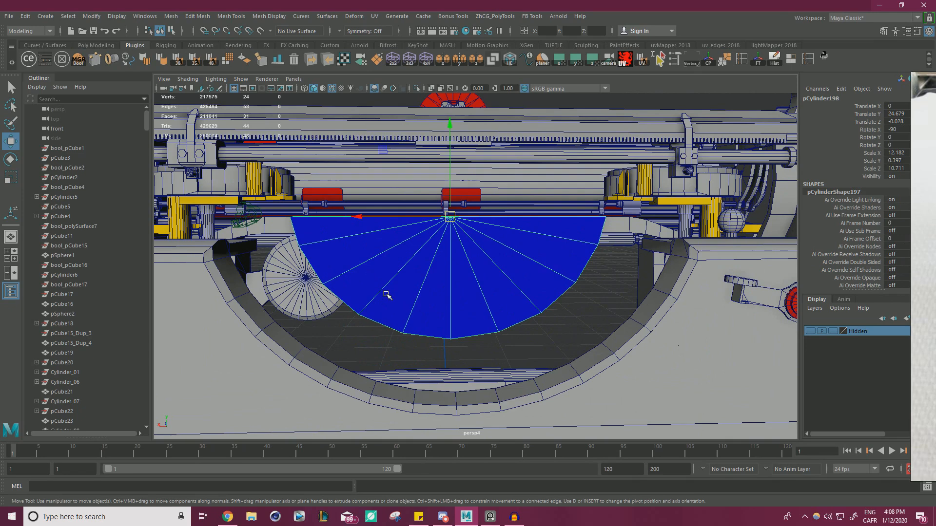
pyautogui.scroll(3, 380, 254)
# Try beveling all the radial edges of the half-disc with a fraction of 1 and 2 segments.
pyautogui.moveTo(330, 239); pyautogui.dragTo(329, 200, button='right')
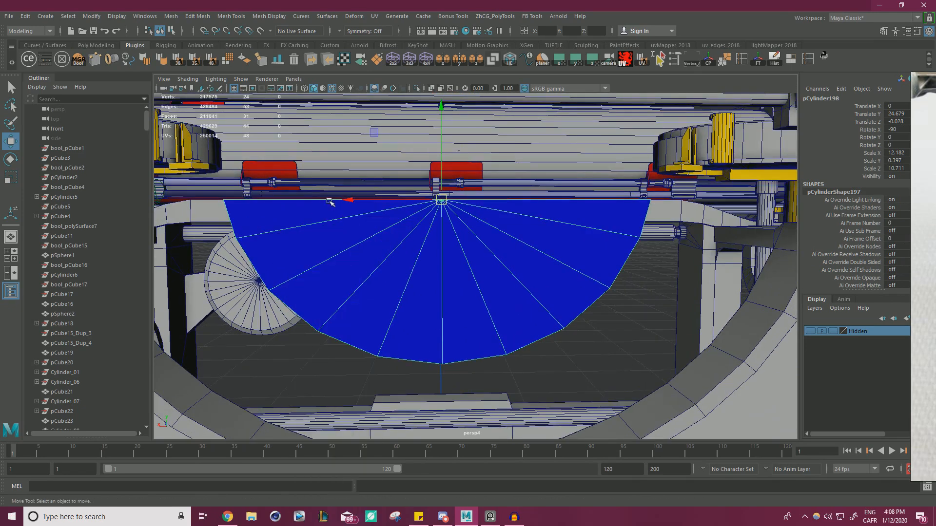
pyautogui.doubleClick(296, 231)
pyautogui.keyDown('shift'); pyautogui.doubleClick(305, 272); pyautogui.keyUp('shift')
pyautogui.keyDown('shift'); pyautogui.doubleClick(346, 299); pyautogui.keyUp('shift')
pyautogui.keyDown('shift'); pyautogui.doubleClick(393, 312); pyautogui.keyUp('shift')
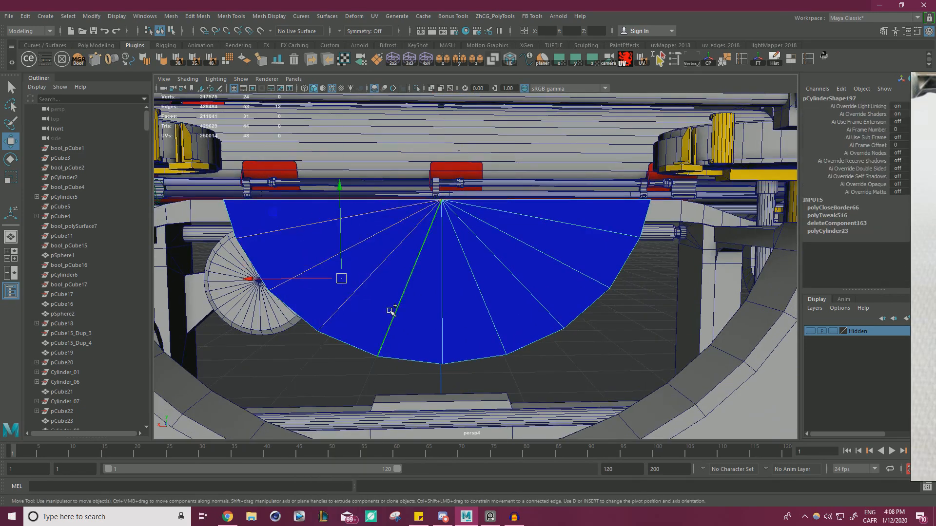
pyautogui.keyDown('shift'); pyautogui.doubleClick(443, 311); pyautogui.keyUp('shift')
pyautogui.keyDown('shift'); pyautogui.doubleClick(485, 301); pyautogui.keyUp('shift')
pyautogui.keyDown('shift'); pyautogui.doubleClick(532, 289); pyautogui.keyUp('shift')
pyautogui.keyDown('shift'); pyautogui.doubleClick(570, 268); pyautogui.keyUp('shift')
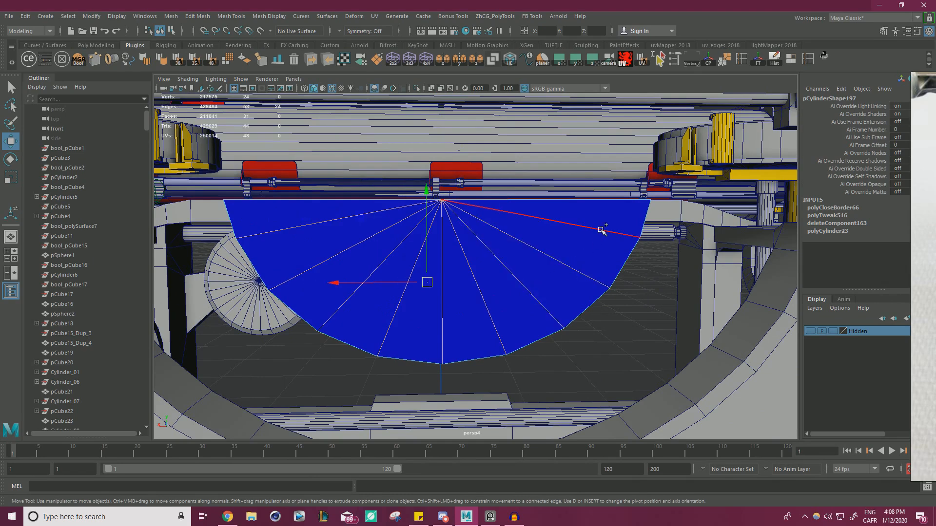
pyautogui.keyDown('shift'); pyautogui.doubleClick(606, 228); pyautogui.keyUp('shift')
pyautogui.hotkey('ctrl', 'b')
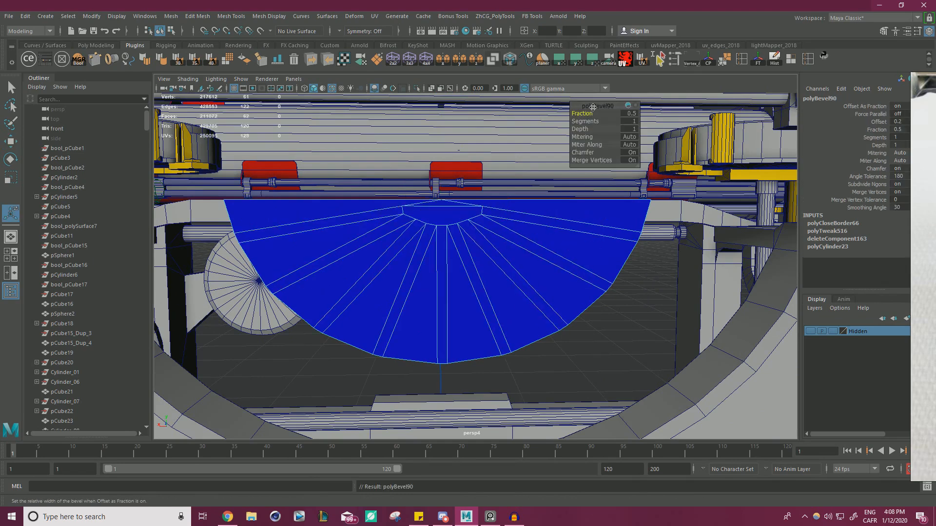
pyautogui.moveTo(587, 121); pyautogui.dragTo(591, 121)
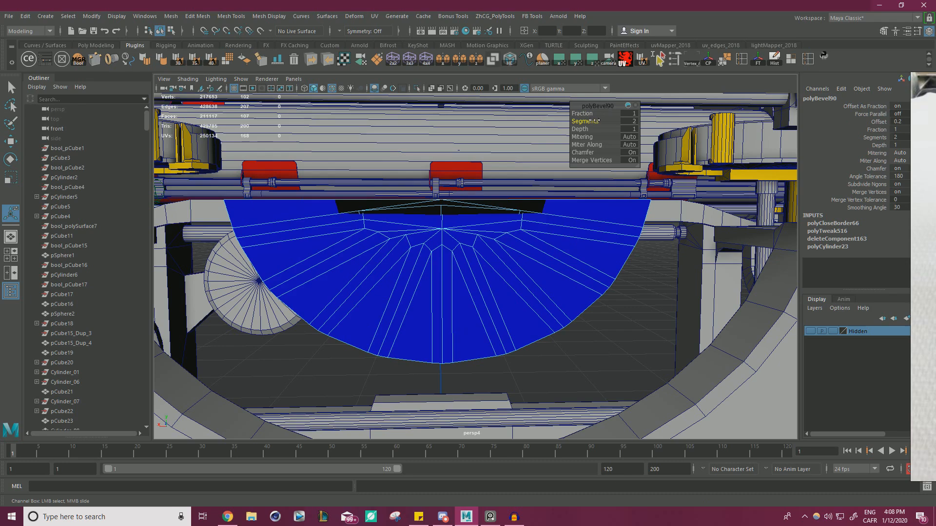
pyautogui.hotkey('ctrl', 'z')
pyautogui.hotkey('ctrl', 'z')
pyautogui.hotkey('ctrl', 'z')
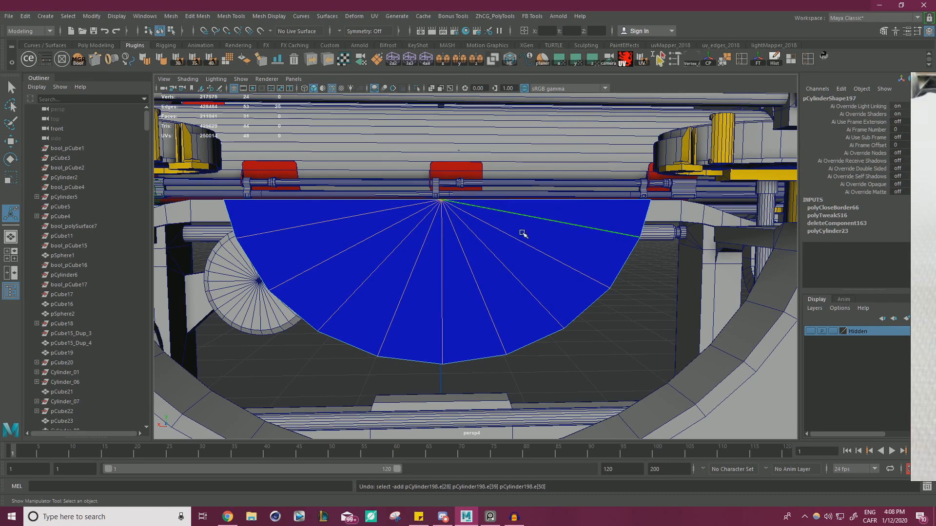
# Return to object mode, reselect the blue half-disc and isolate it in the perspective view.
pyautogui.rightClick(514, 237)
pyautogui.moveTo(515, 243); pyautogui.dragTo(561, 222, button='right')
pyautogui.click(608, 324)
pyautogui.click(552, 276)
pyautogui.keyDown('alt'); pyautogui.moveTo(546, 275); pyautogui.dragTo(416, 265, button='right'); pyautogui.keyUp('alt')
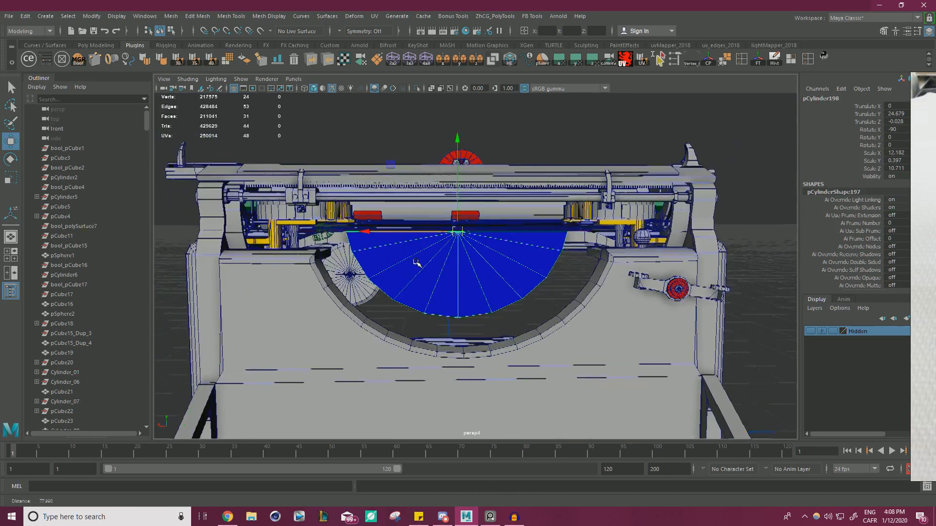
pyautogui.keyDown('alt'); pyautogui.moveTo(416, 265); pyautogui.dragTo(484, 272); pyautogui.keyUp('alt')
pyautogui.scroll(1, 484, 271)
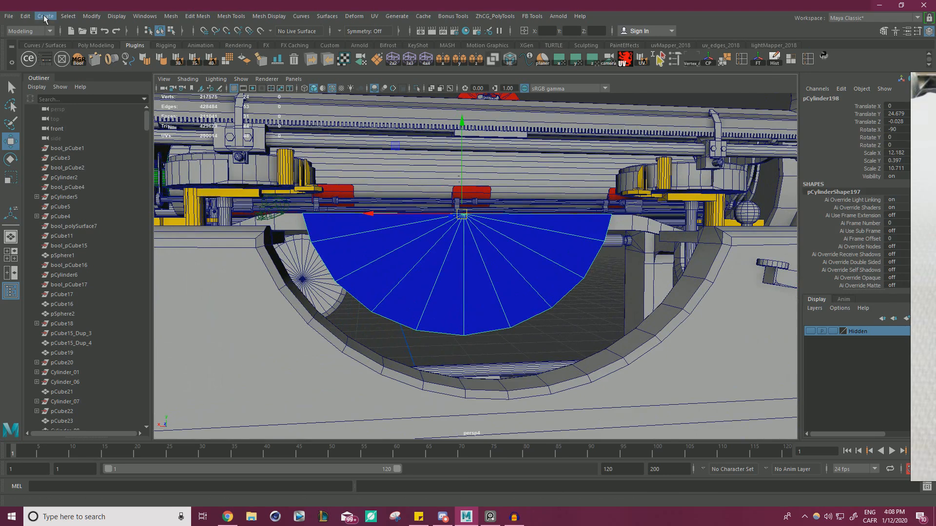
pyautogui.click(577, 313)
pyautogui.click(540, 279)
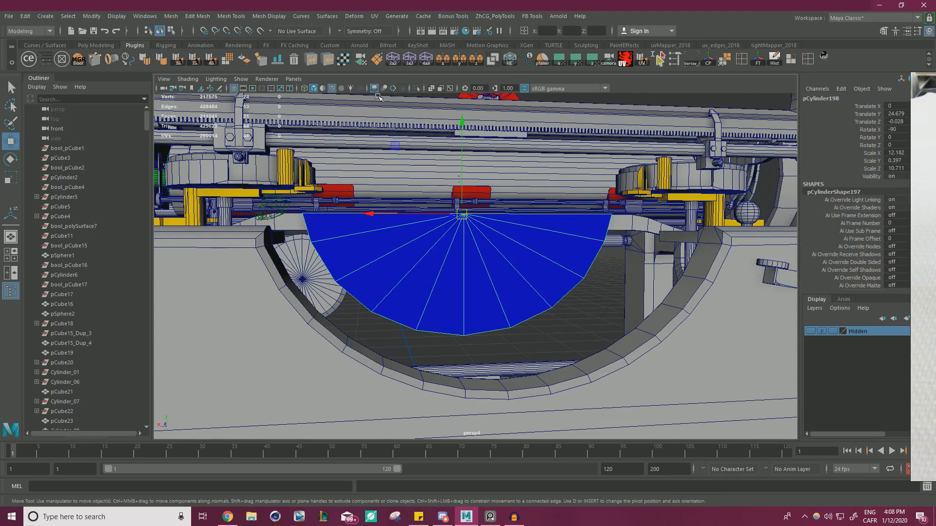
pyautogui.hotkey('ctrl', '1')
pyautogui.keyDown('alt'); pyautogui.moveTo(458, 156); pyautogui.dragTo(554, 224); pyautogui.keyUp('alt')
pyautogui.scroll(1, 554, 223)
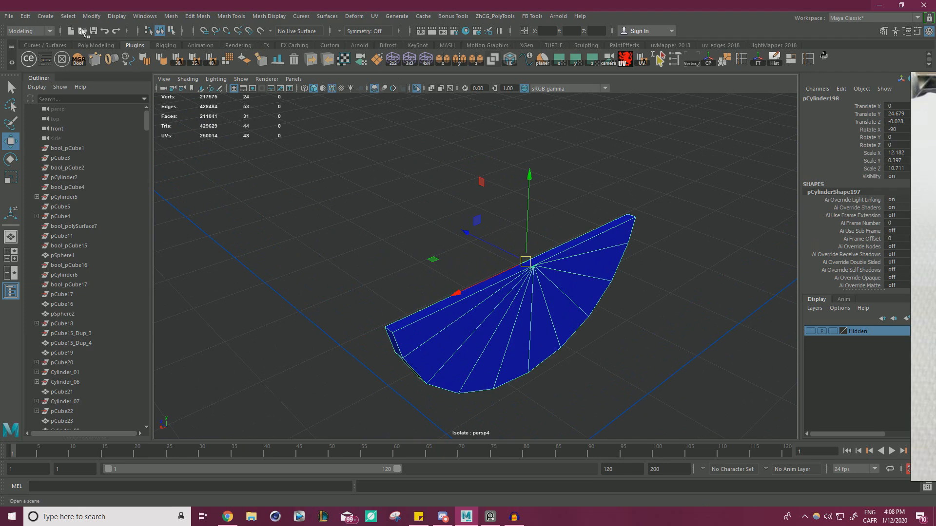
# Create a polygon cylinder and raise it from the origin to the straight upper edge of the blue half-disc.
pyautogui.click(46, 16)
pyautogui.moveTo(73, 55)
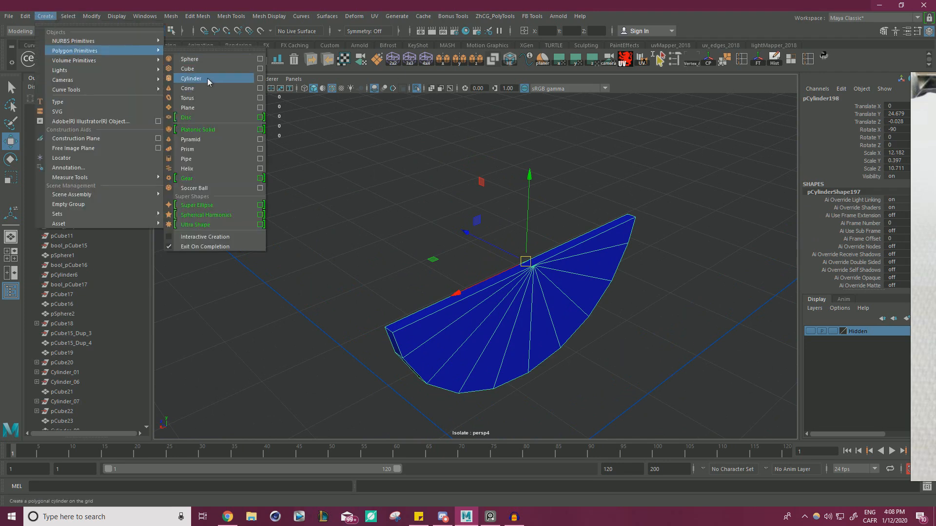
pyautogui.click(207, 79)
pyautogui.keyDown('alt'); pyautogui.moveTo(406, 226); pyautogui.dragTo(565, 220); pyautogui.keyUp('alt')
pyautogui.press('v')
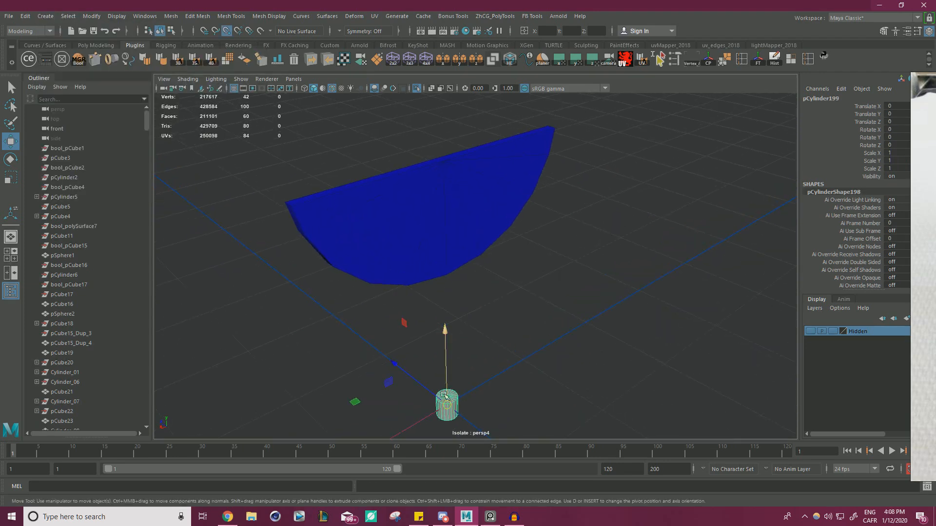
pyautogui.moveTo(445, 380); pyautogui.dragTo(447, 170)
# Rotate the new cylinder -90 degrees about X so its cap faces the same way as the blue half-disc.
pyautogui.press('e')
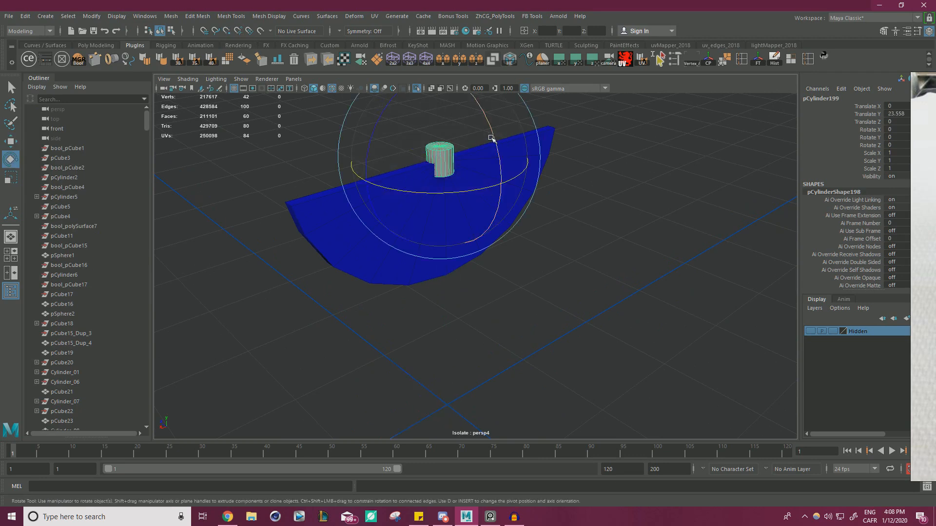
pyautogui.moveTo(494, 142); pyautogui.dragTo(512, 207)
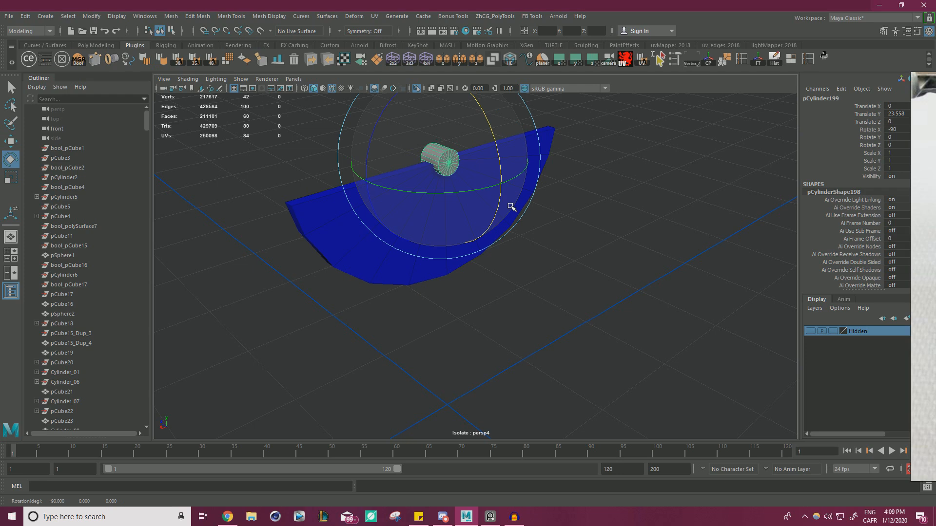
pyautogui.press('t')
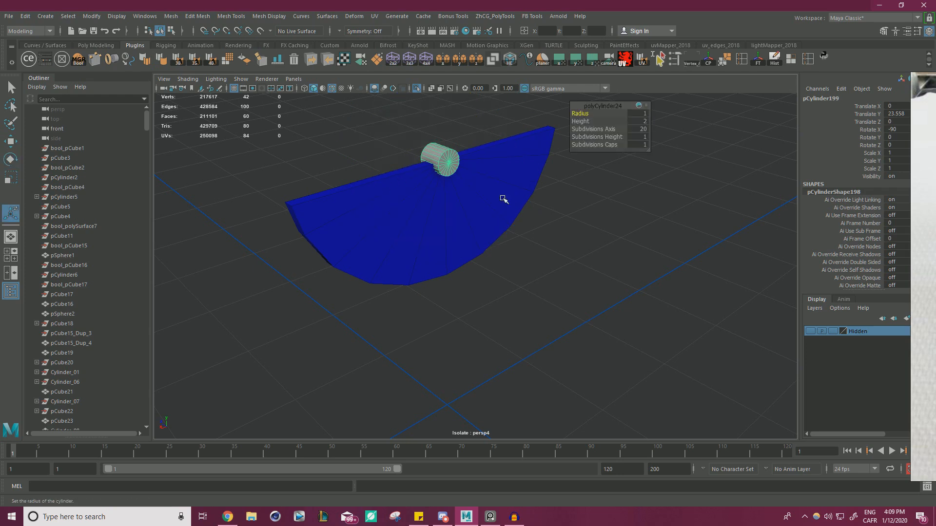
pyautogui.hotkey('ctrl', 'z')
pyautogui.press('w')
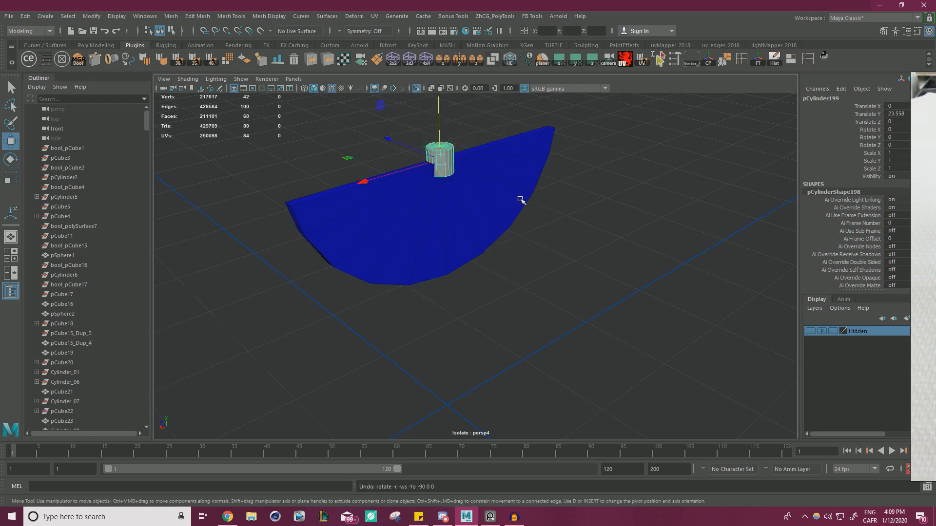
pyautogui.press('e')
pyautogui.moveTo(485, 136); pyautogui.dragTo(507, 195)
# Set the new cylinder's Subdivisions Axis to 60.
pyautogui.click(849, 280)
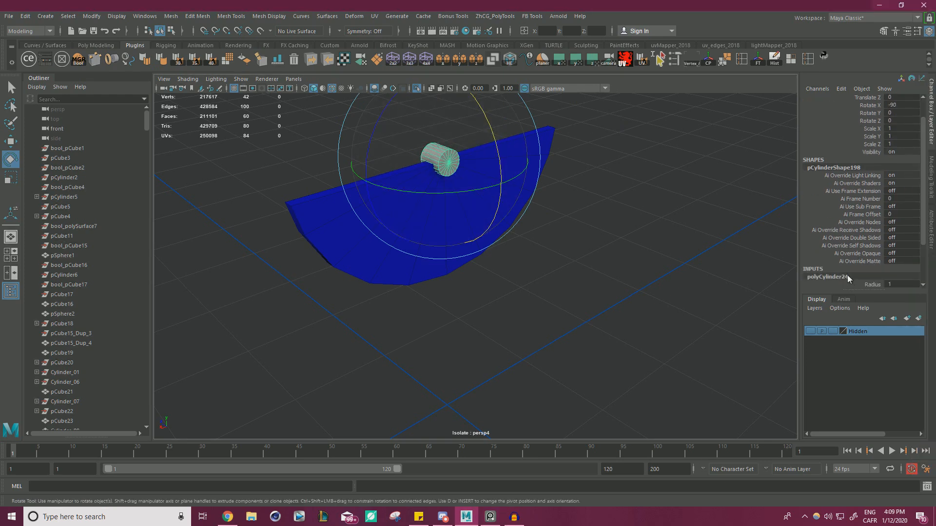
pyautogui.click(874, 245)
pyautogui.moveTo(649, 245)
pyautogui.mouseDown(button='middle')
pyautogui.moveTo(640, 230)
pyautogui.moveTo(648, 230)
pyautogui.mouseUp(button='middle')
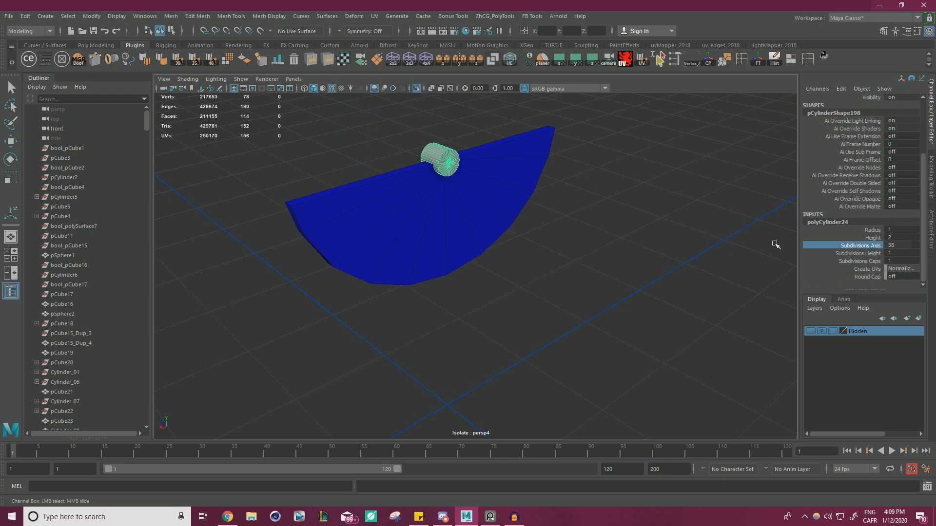
pyautogui.hotkey('ctrl', 'z')
pyautogui.click(900, 246)
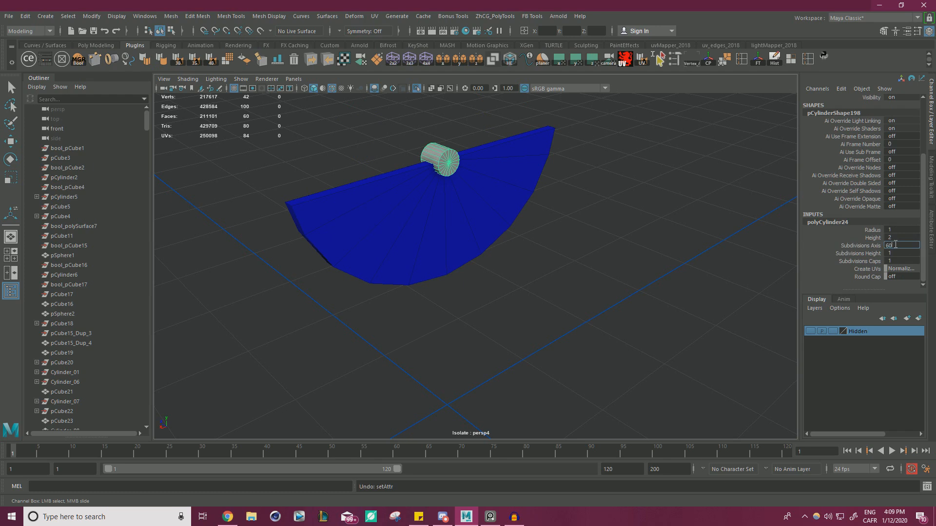
pyautogui.press('Return')
# Scale the cylinder's caps up until their lower curve reaches the bottom of the blue half-disc.
pyautogui.press('r')
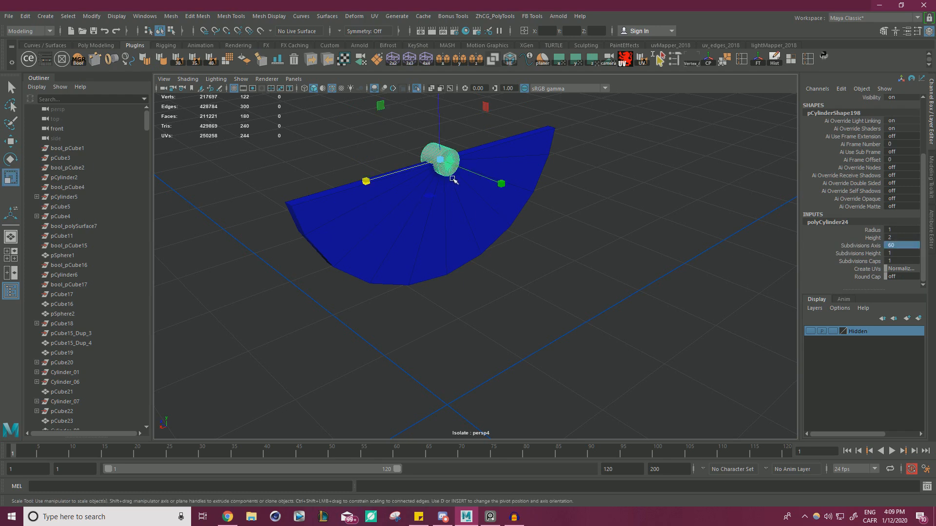
pyautogui.keyDown('alt'); pyautogui.moveTo(449, 178); pyautogui.dragTo(428, 180); pyautogui.keyUp('alt')
pyautogui.keyDown('alt'); pyautogui.moveTo(404, 137); pyautogui.dragTo(428, 113); pyautogui.keyUp('alt')
pyautogui.keyDown('alt'); pyautogui.moveTo(463, 147); pyautogui.dragTo(400, 145); pyautogui.keyUp('alt')
# Delete the faces of the cylinder's upper half, leaving a half-disc.
pyautogui.rightClick(399, 146)
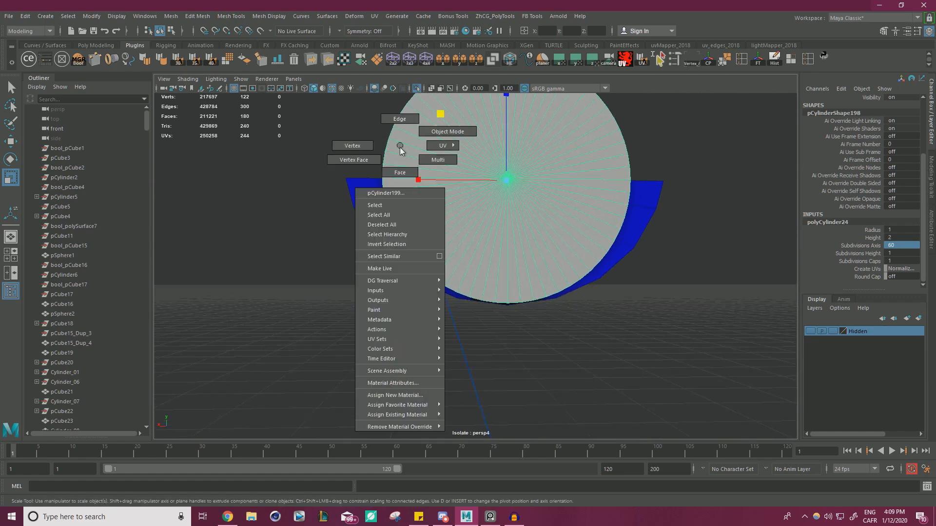
pyautogui.moveTo(400, 147); pyautogui.dragTo(400, 172, button='right')
pyautogui.keyDown('alt'); pyautogui.moveTo(507, 313); pyautogui.dragTo(432, 328); pyautogui.keyUp('alt')
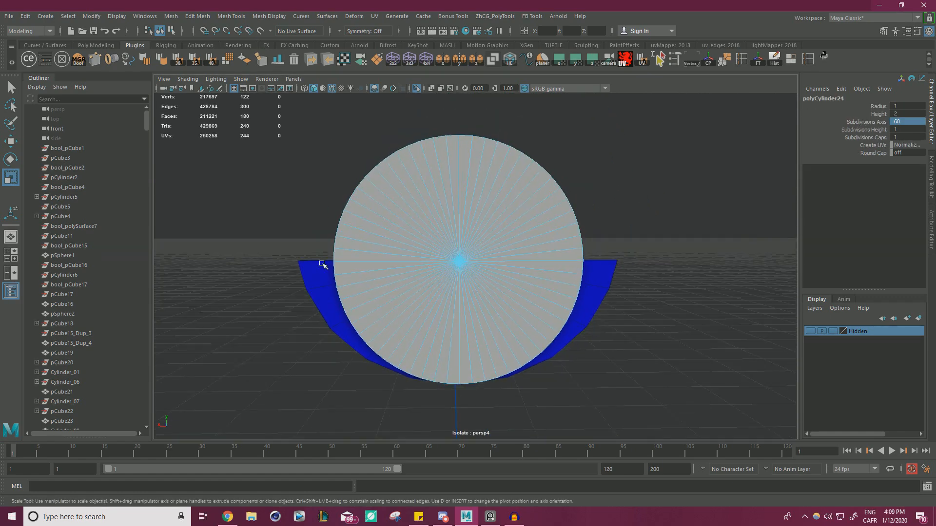
pyautogui.keyDown('alt'); pyautogui.moveTo(322, 264); pyautogui.dragTo(303, 249); pyautogui.keyUp('alt')
pyautogui.moveTo(497, 200); pyautogui.dragTo(502, 173)
pyautogui.press('Delete')
# Select the border edges along the open top of the half-cylinder and fill the hole.
pyautogui.moveTo(502, 186); pyautogui.dragTo(502, 163, button='right')
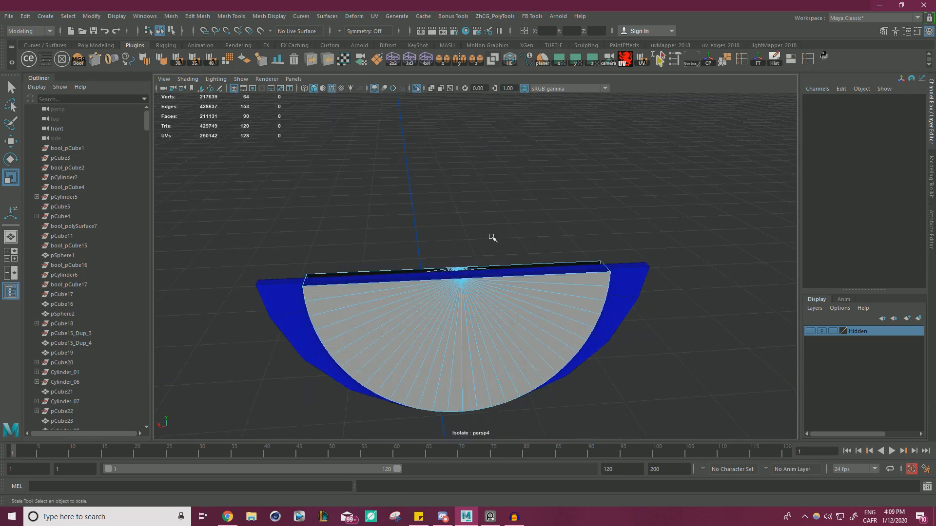
pyautogui.doubleClick(492, 282)
pyautogui.doubleClick(574, 273)
pyautogui.keyDown('shift'); pyautogui.moveTo(605, 183); pyautogui.dragTo(629, 179, button='right'); pyautogui.keyUp('shift')
# Return the grey half-cylinder to object mode and widen it in X to 11.953, matching the blue half-disc.
pyautogui.keyDown('alt'); pyautogui.moveTo(535, 244); pyautogui.dragTo(478, 190); pyautogui.keyUp('alt')
pyautogui.moveTo(368, 247); pyautogui.dragTo(440, 263)
pyautogui.moveTo(399, 209); pyautogui.dragTo(456, 181, button='right')
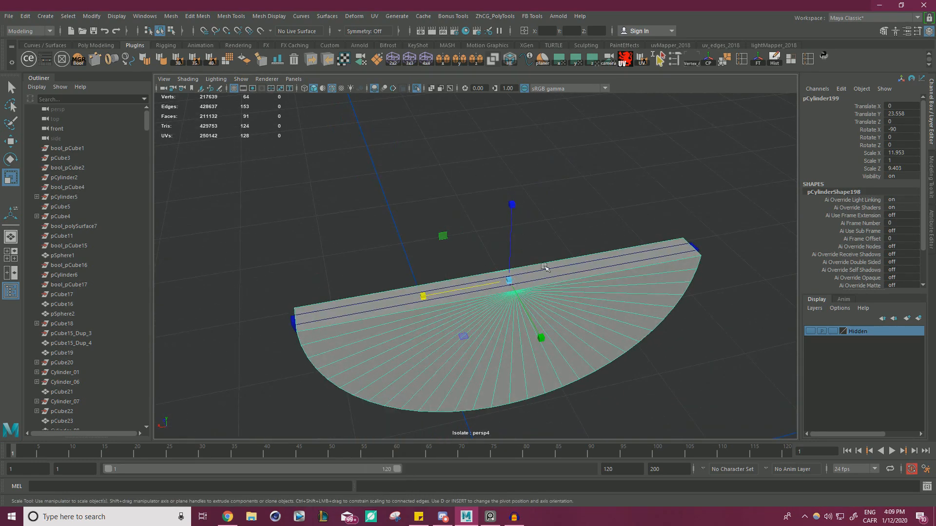
# Move the vertices of the half-cylinder's two flat sides inward, snapping them to the blue half-disc's thickness.
pyautogui.keyDown('alt'); pyautogui.moveTo(569, 312); pyautogui.dragTo(661, 283); pyautogui.keyUp('alt')
pyautogui.moveTo(658, 226); pyautogui.dragTo(612, 225, button='right')
pyautogui.keyDown('alt'); pyautogui.moveTo(608, 237); pyautogui.dragTo(611, 222); pyautogui.keyUp('alt')
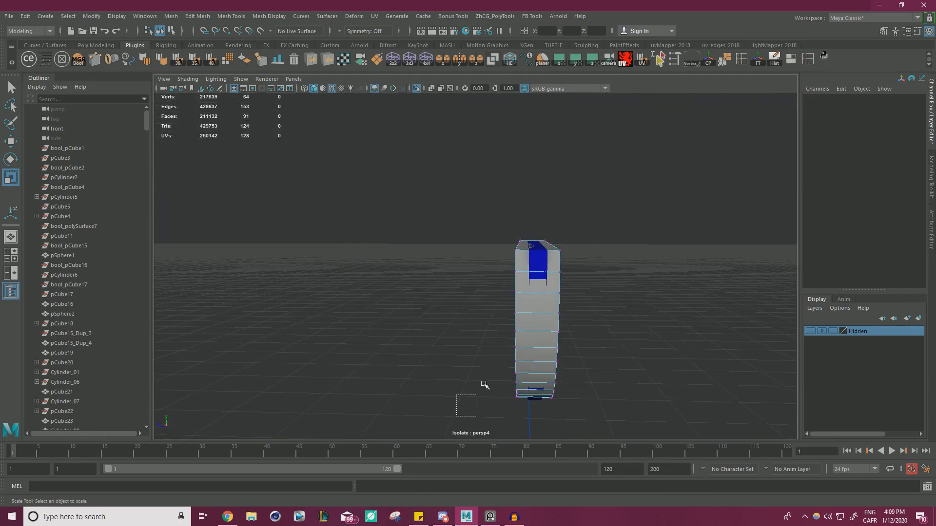
pyautogui.moveTo(542, 204); pyautogui.dragTo(543, 205)
pyautogui.keyDown('alt'); pyautogui.moveTo(580, 254); pyautogui.dragTo(599, 278); pyautogui.keyUp('alt')
pyautogui.press('w')
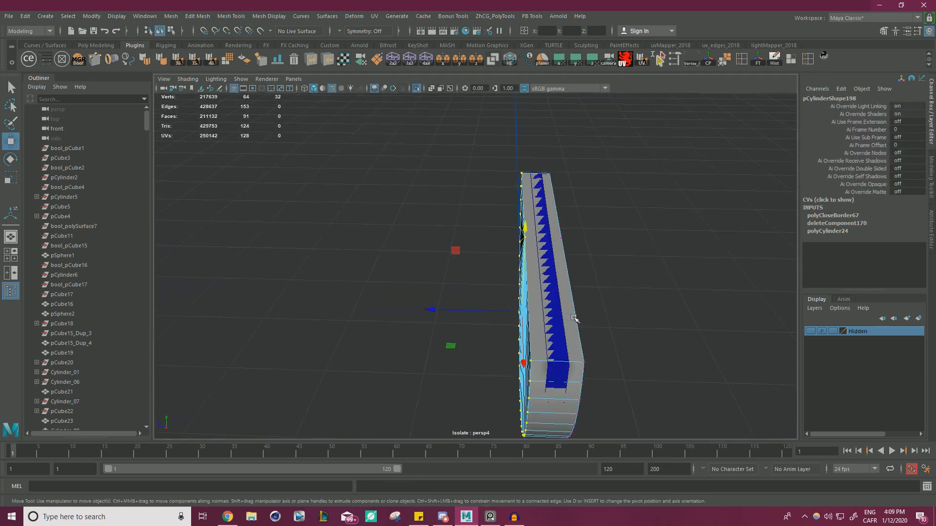
pyautogui.keyDown('alt'); pyautogui.moveTo(432, 312); pyautogui.dragTo(535, 233); pyautogui.keyUp('alt')
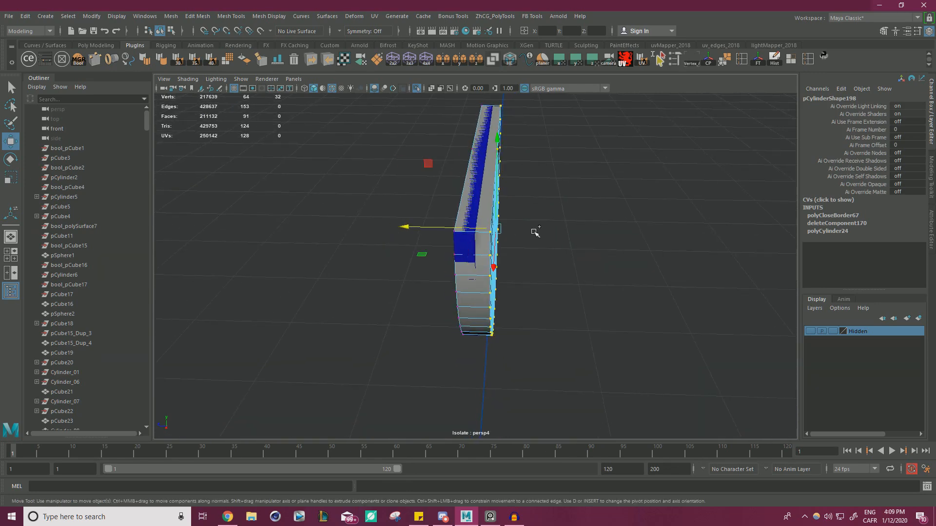
pyautogui.keyDown('alt'); pyautogui.moveTo(536, 231); pyautogui.dragTo(561, 205); pyautogui.keyUp('alt')
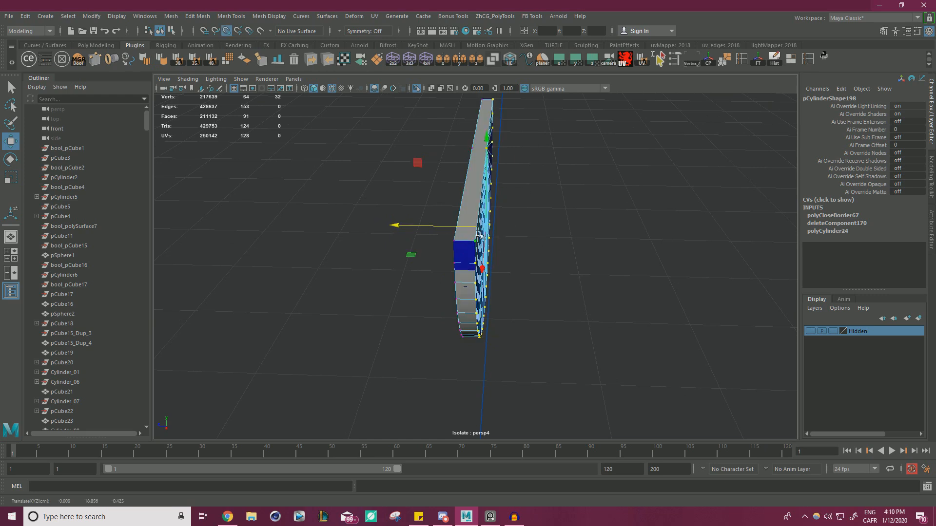
# Delete the old blue half-disc, select the new grey one and bring the rest of the typewriter back into view.
pyautogui.moveTo(544, 193); pyautogui.dragTo(591, 177, button='right')
pyautogui.click(464, 247)
pyautogui.press('Delete')
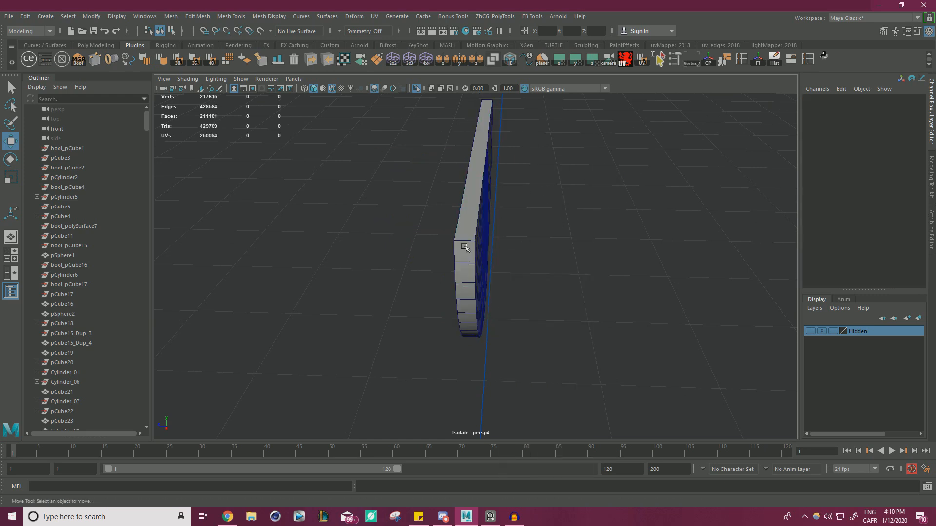
pyautogui.keyDown('alt'); pyautogui.moveTo(427, 245); pyautogui.dragTo(402, 161); pyautogui.keyUp('alt')
pyautogui.click(402, 193)
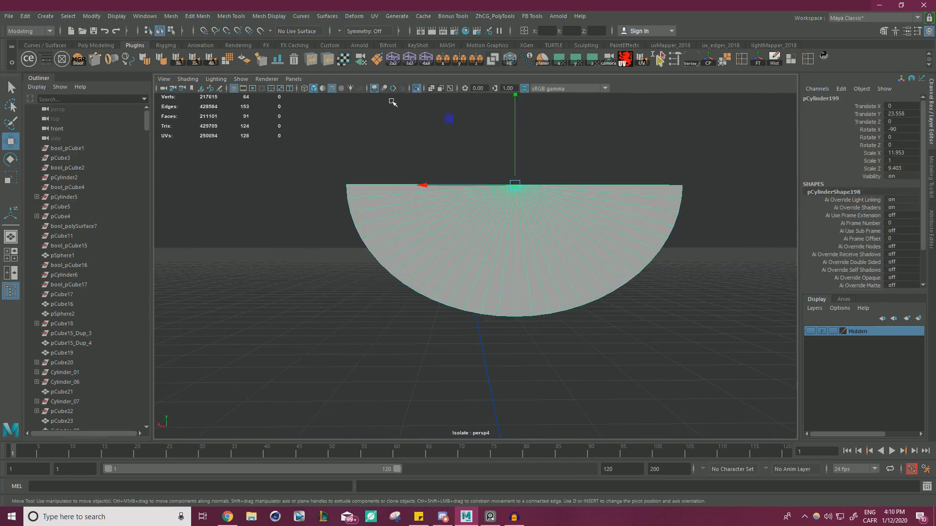
pyautogui.click(416, 88)
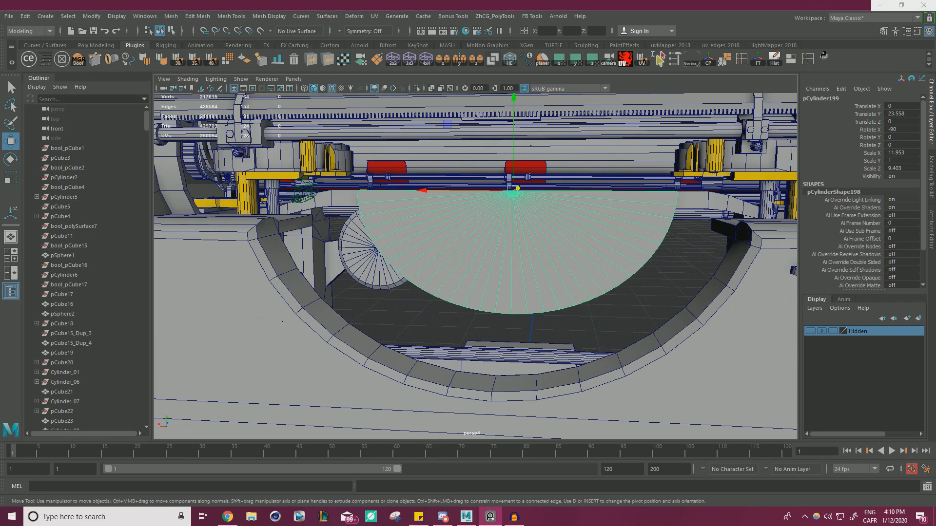
# Examine the Underwood segment reference photo beside the model and compare its outline and ends with the half-disc.
pyautogui.scroll(-4, 497, 278)
pyautogui.scroll(8, 475, 323)
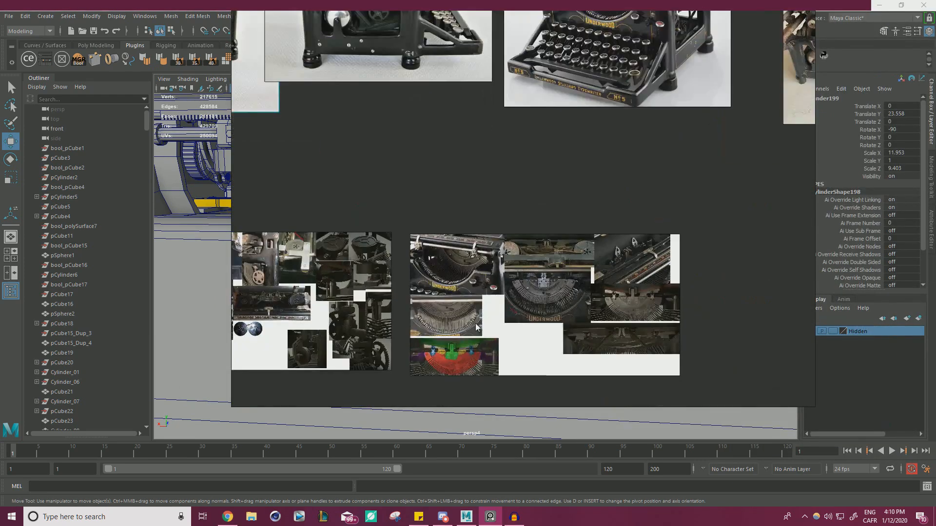
pyautogui.scroll(4, 476, 326)
pyautogui.scroll(1, 538, 281)
pyautogui.moveTo(532, 251); pyautogui.dragTo(32, 257, button='right')
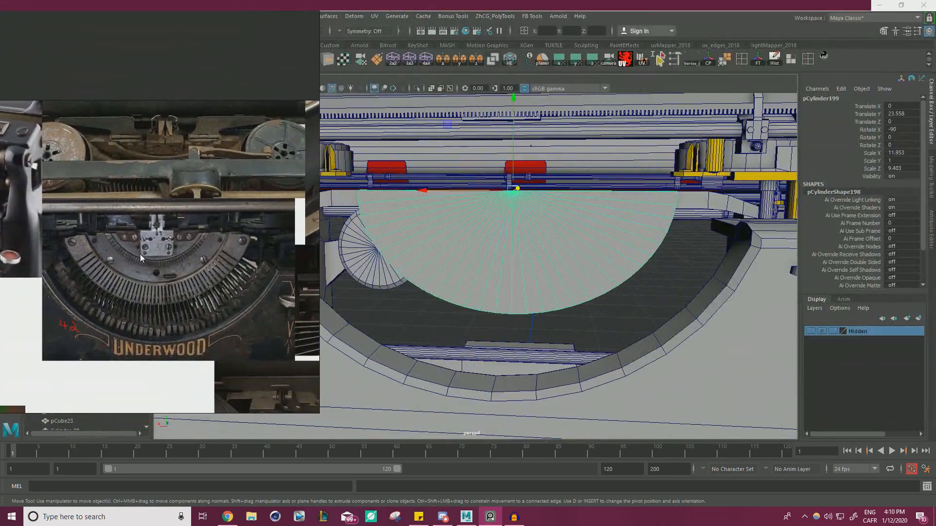
pyautogui.keyDown('alt'); pyautogui.moveTo(413, 212); pyautogui.dragTo(423, 213); pyautogui.keyUp('alt')
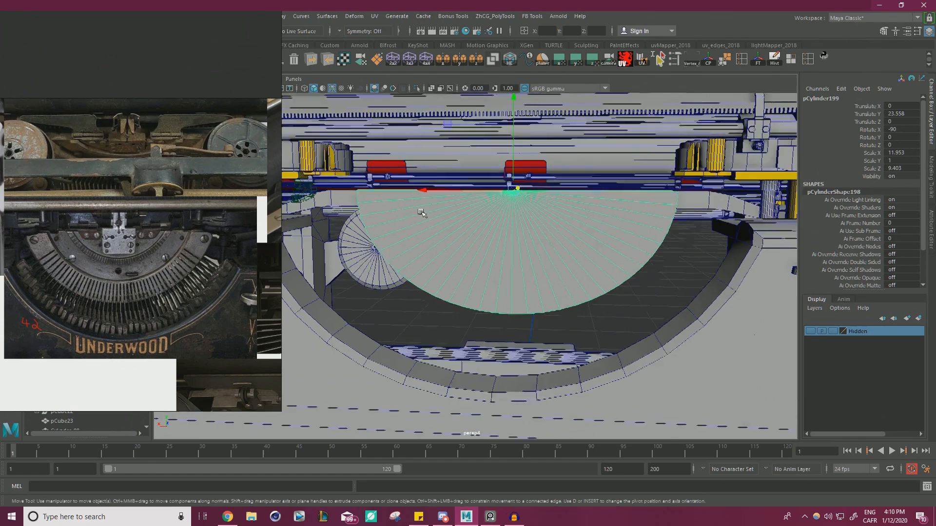
pyautogui.keyDown('alt'); pyautogui.moveTo(423, 213); pyautogui.dragTo(453, 219, button='middle'); pyautogui.keyUp('alt')
pyautogui.scroll(2, 454, 220)
pyautogui.keyDown('alt'); pyautogui.moveTo(453, 220); pyautogui.dragTo(550, 236); pyautogui.keyUp('alt')
pyautogui.scroll(1, 472, 219)
pyautogui.keyDown('alt'); pyautogui.moveTo(550, 236); pyautogui.dragTo(473, 218, button='middle'); pyautogui.keyUp('alt')
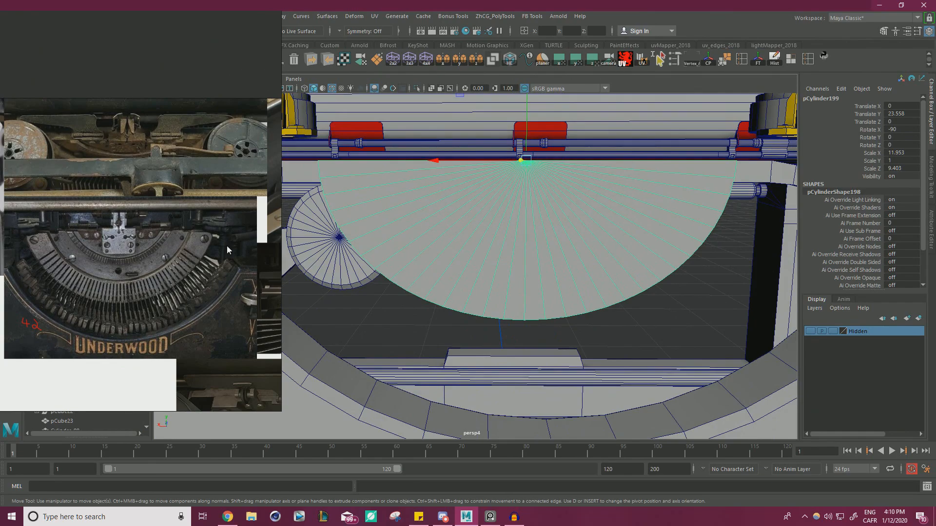
pyautogui.press('a')
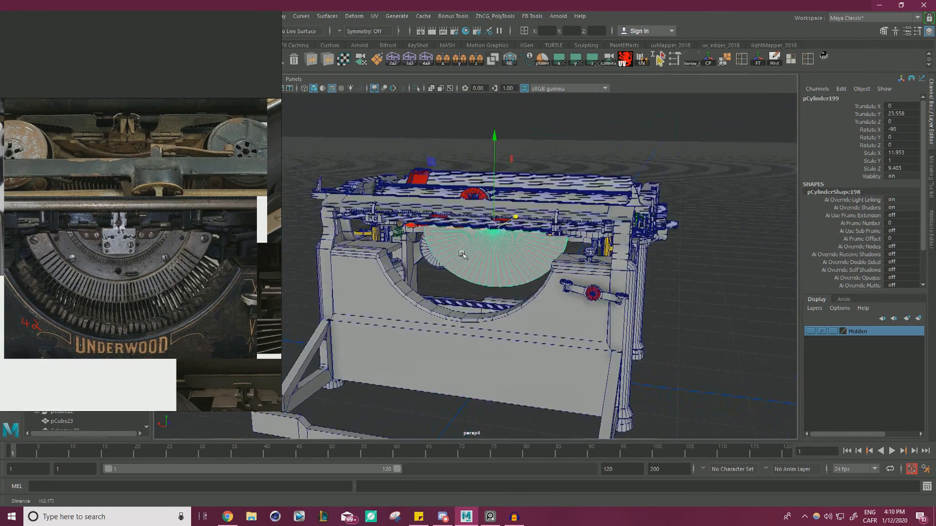
pyautogui.press('f')
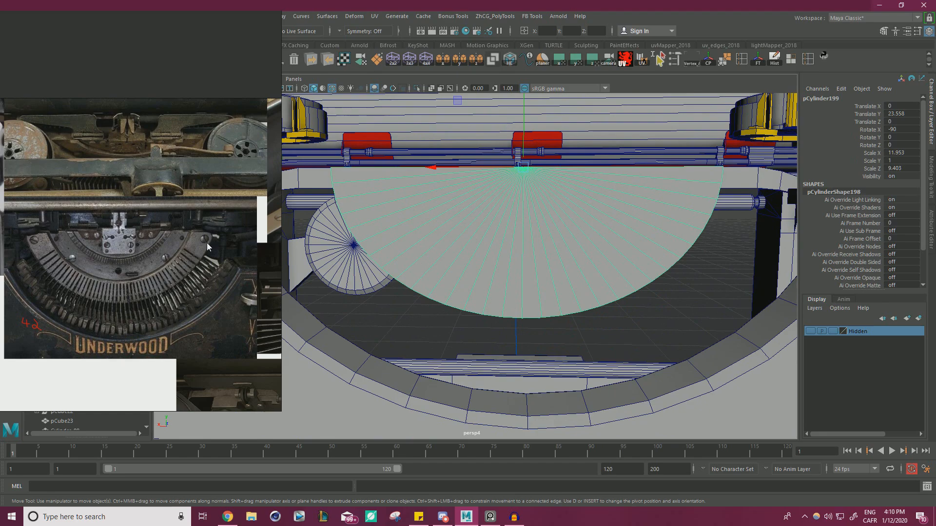
# Bevel the two upper corner edges of the half-disc with a fraction of 0.6 and 2 segments.
pyautogui.keyDown('alt'); pyautogui.moveTo(363, 222); pyautogui.dragTo(531, 252, button='right'); pyautogui.keyUp('alt')
pyautogui.keyDown('alt'); pyautogui.moveTo(531, 251); pyautogui.dragTo(485, 219); pyautogui.keyUp('alt')
pyautogui.moveTo(482, 216); pyautogui.dragTo(479, 189, button='right')
pyautogui.click(432, 179)
pyautogui.keyDown('alt'); pyautogui.moveTo(432, 179); pyautogui.dragTo(415, 200); pyautogui.keyUp('alt')
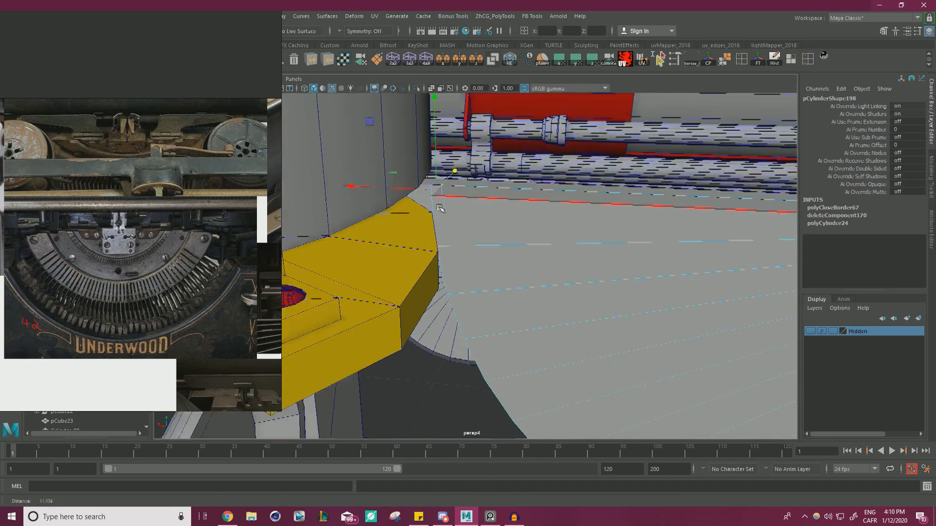
pyautogui.keyDown('alt'); pyautogui.moveTo(415, 200); pyautogui.dragTo(422, 213, button='right'); pyautogui.keyUp('alt')
pyautogui.keyDown('alt'); pyautogui.moveTo(421, 213); pyautogui.dragTo(399, 219, button='middle'); pyautogui.keyUp('alt')
pyautogui.keyDown('alt'); pyautogui.moveTo(398, 219); pyautogui.dragTo(495, 238); pyautogui.keyUp('alt')
pyautogui.keyDown('alt'); pyautogui.moveTo(496, 239); pyautogui.dragTo(458, 217, button='right'); pyautogui.keyUp('alt')
pyautogui.keyDown('alt'); pyautogui.moveTo(458, 217); pyautogui.dragTo(560, 266); pyautogui.keyUp('alt')
pyautogui.keyDown('alt'); pyautogui.moveTo(560, 266); pyautogui.dragTo(522, 261, button='right'); pyautogui.keyUp('alt')
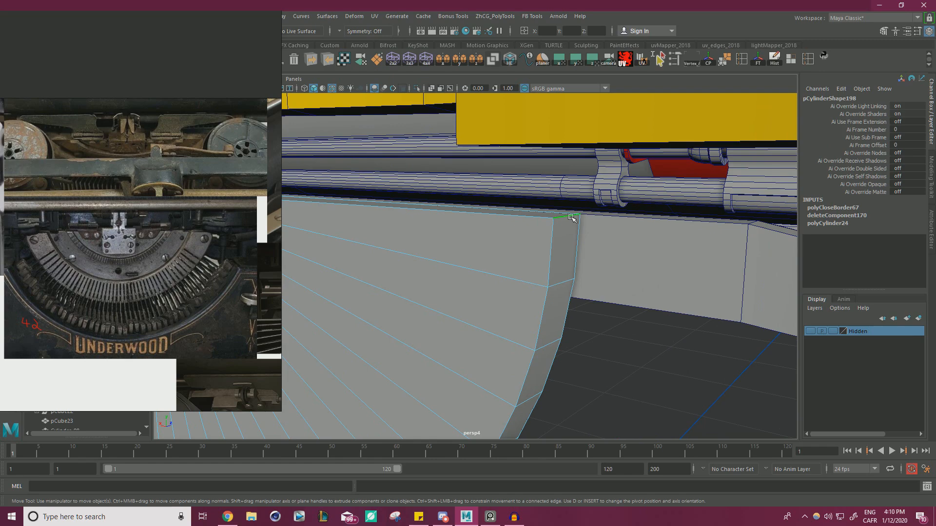
pyautogui.hotkey('ctrl', 'b')
pyautogui.keyDown('alt'); pyautogui.moveTo(572, 218); pyautogui.dragTo(596, 168); pyautogui.keyUp('alt')
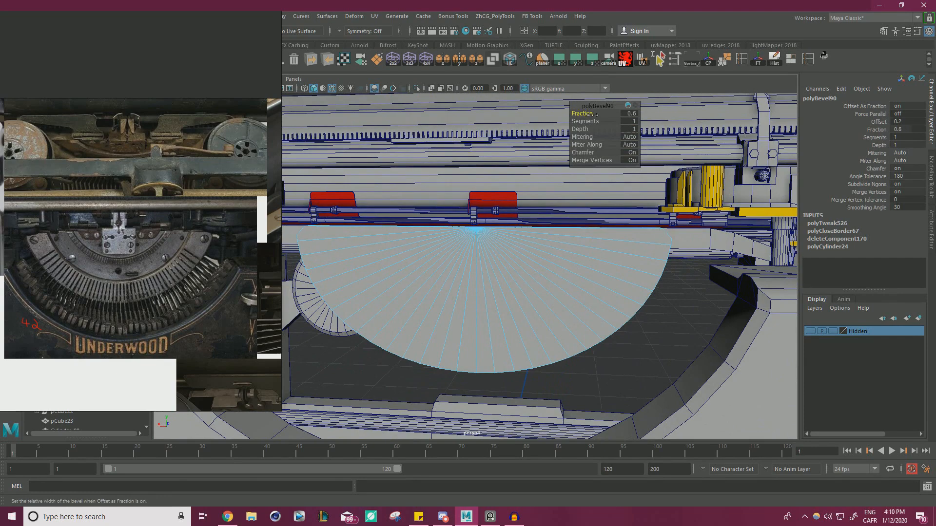
pyautogui.keyDown('alt'); pyautogui.moveTo(636, 243); pyautogui.dragTo(600, 234, button='right'); pyautogui.keyUp('alt')
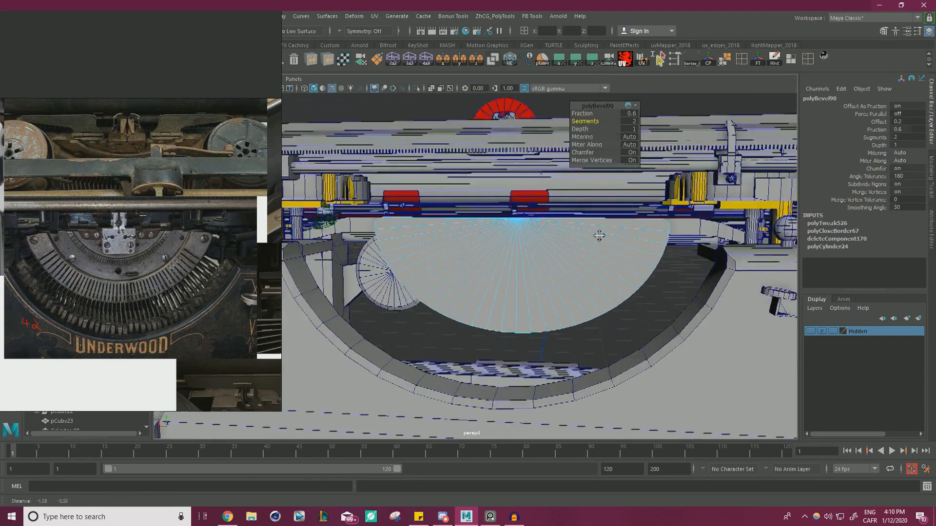
pyautogui.keyDown('alt'); pyautogui.moveTo(599, 234); pyautogui.dragTo(575, 263); pyautogui.keyUp('alt')
# Return to object mode, reselect the half-disc and isolate it, with the reference window out of the way.
pyautogui.press('w')
pyautogui.moveTo(558, 240); pyautogui.dragTo(618, 213, button='right')
pyautogui.click(675, 297)
pyautogui.click(602, 254)
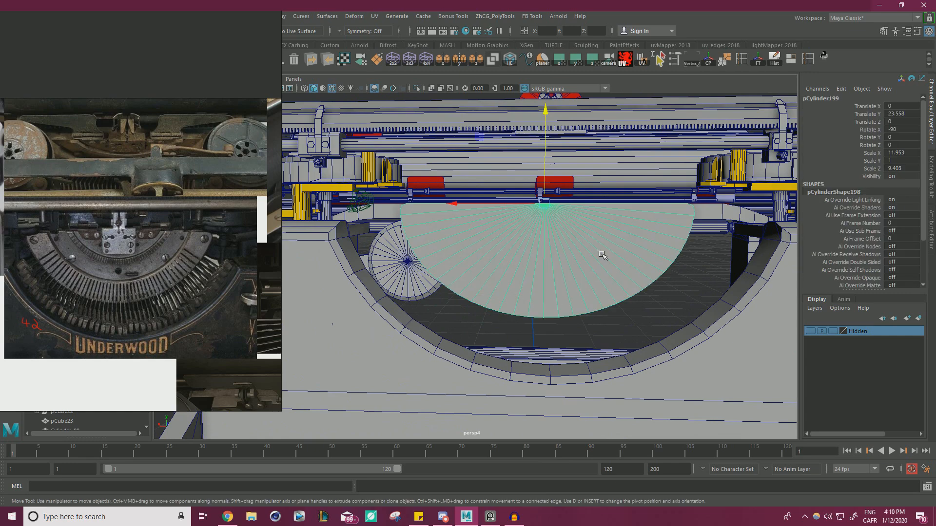
pyautogui.click(417, 88)
pyautogui.click(98, 180)
pyautogui.hotkey('ctrl', 'm')
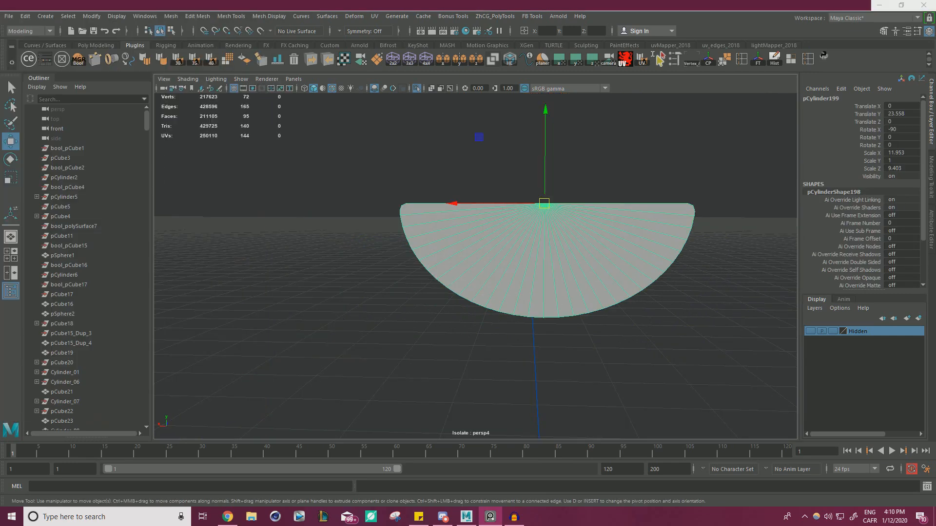
# Cut an edge across the half-disc's flat top face, connecting the centre vertices of its front and back sides.
pyautogui.keyDown('alt'); pyautogui.moveTo(498, 216); pyautogui.dragTo(505, 261); pyautogui.keyUp('alt')
pyautogui.keyDown('alt'); pyautogui.moveTo(505, 261); pyautogui.dragTo(685, 242, button='right'); pyautogui.keyUp('alt')
pyautogui.keyDown('alt'); pyautogui.moveTo(686, 242); pyautogui.dragTo(538, 263, button='middle'); pyautogui.keyUp('alt')
pyautogui.keyDown('alt'); pyautogui.moveTo(538, 263); pyautogui.dragTo(694, 248, button='right'); pyautogui.keyUp('alt')
pyautogui.click(561, 155)
pyautogui.keyDown('shift'); pyautogui.click(577, 184); pyautogui.keyUp('shift')
pyautogui.press('w')
pyautogui.click(531, 172)
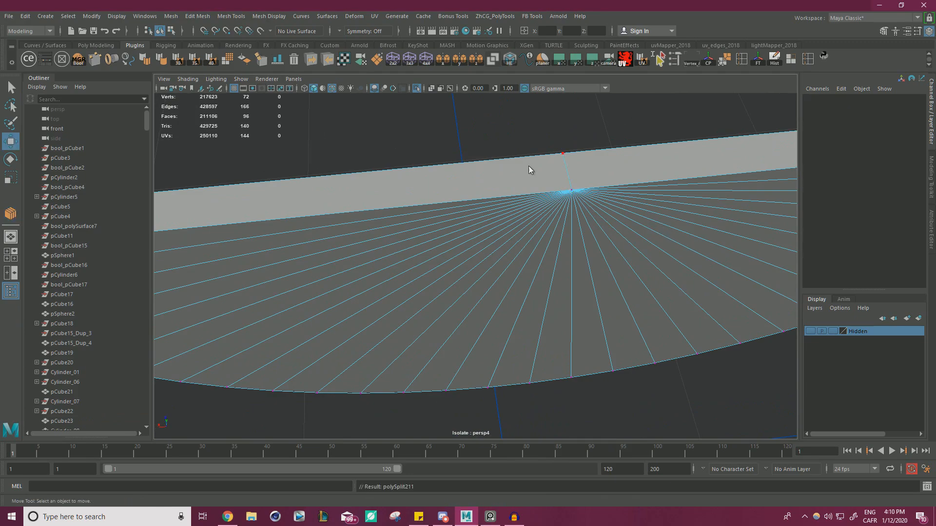
# Return the half-disc to object mode and turn off its isolation.
pyautogui.moveTo(530, 172); pyautogui.dragTo(578, 128, button='right')
pyautogui.keyDown('alt'); pyautogui.moveTo(626, 158); pyautogui.dragTo(464, 180, button='right'); pyautogui.keyUp('alt')
pyautogui.keyDown('alt'); pyautogui.moveTo(464, 179); pyautogui.dragTo(315, 186); pyautogui.keyUp('alt')
pyautogui.click(417, 89)
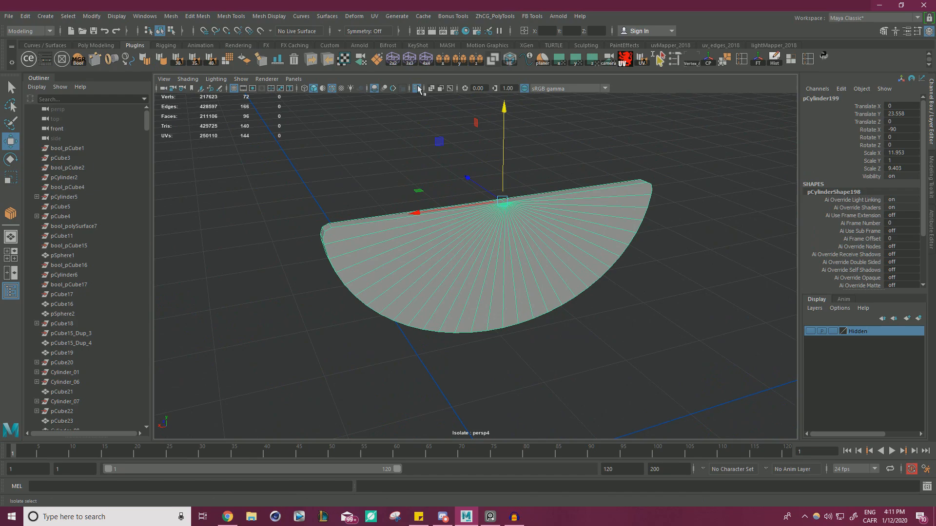
# Zoom the reference board in on the Underwood segment photo and park its window clear of the half-disc.
pyautogui.moveTo(0, 305); pyautogui.dragTo(326, 294, button='right')
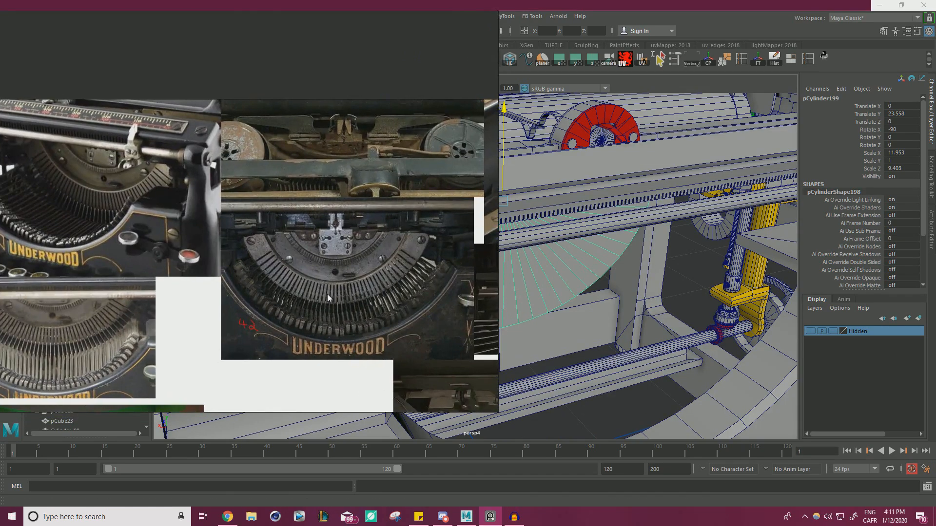
pyautogui.scroll(4, 283, 263)
pyautogui.moveTo(405, 239); pyautogui.dragTo(256, 253, button='right')
pyautogui.scroll(-3, 254, 259)
pyautogui.moveTo(239, 248); pyautogui.dragTo(205, 79, button='middle')
pyautogui.moveTo(226, 121); pyautogui.dragTo(153, 419, button='right')
# Try to extrude the half-disc's wedge faces inward with an offset of about 1.3, and undo the extrusion.
pyautogui.keyDown('alt'); pyautogui.moveTo(533, 295); pyautogui.dragTo(493, 305); pyautogui.keyUp('alt')
pyautogui.scroll(1, 493, 305)
pyautogui.keyDown('shift'); pyautogui.moveTo(494, 305); pyautogui.dragTo(401, 288, button='right'); pyautogui.keyUp('shift')
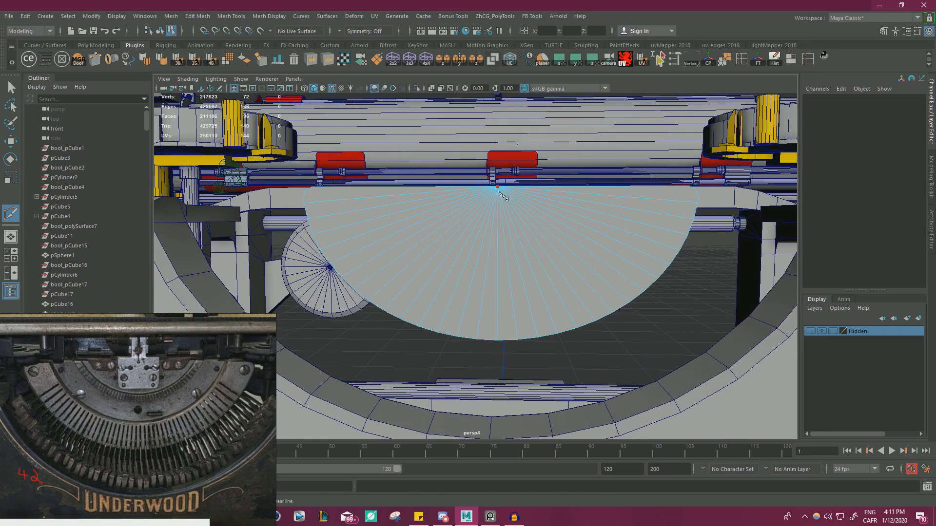
pyautogui.press('w')
pyautogui.moveTo(401, 207); pyautogui.dragTo(402, 244, button='right')
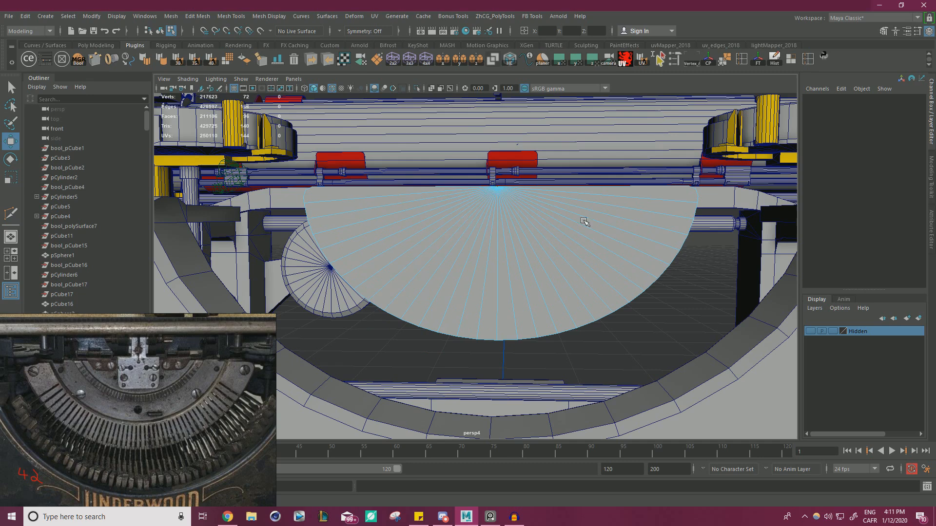
pyautogui.click(477, 266)
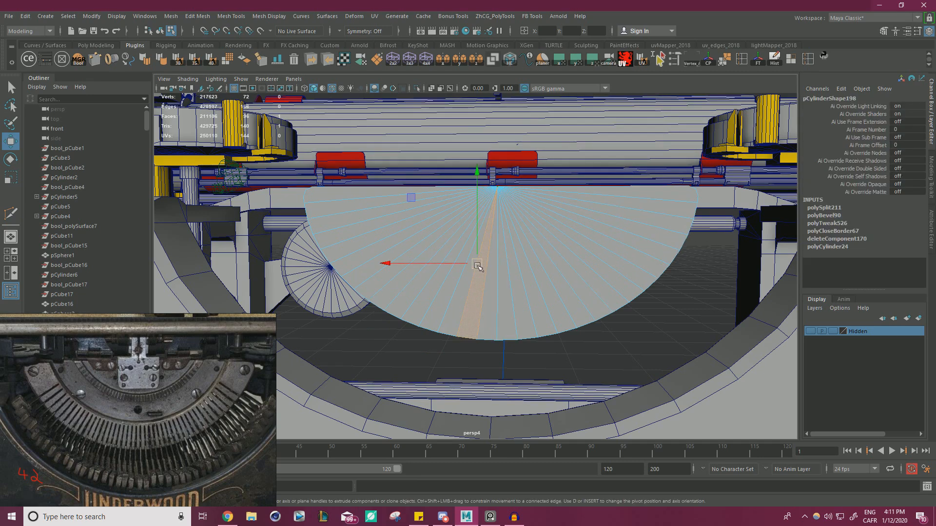
pyautogui.click(488, 295)
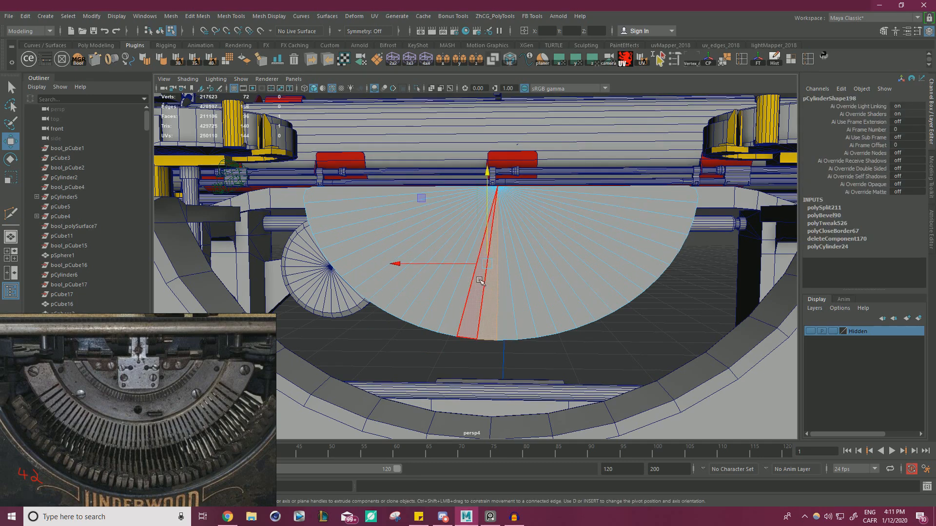
pyautogui.moveTo(451, 132); pyautogui.dragTo(545, 213)
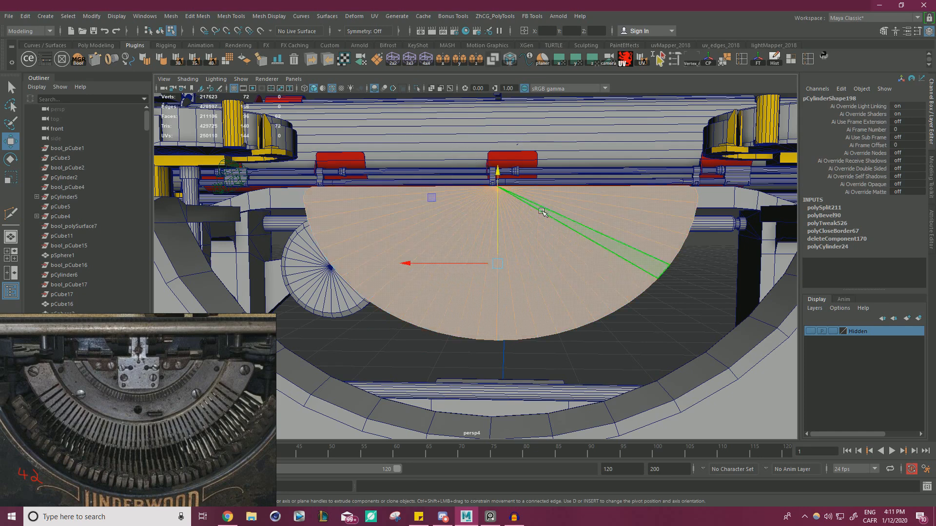
pyautogui.hotkey('ctrl', 'e')
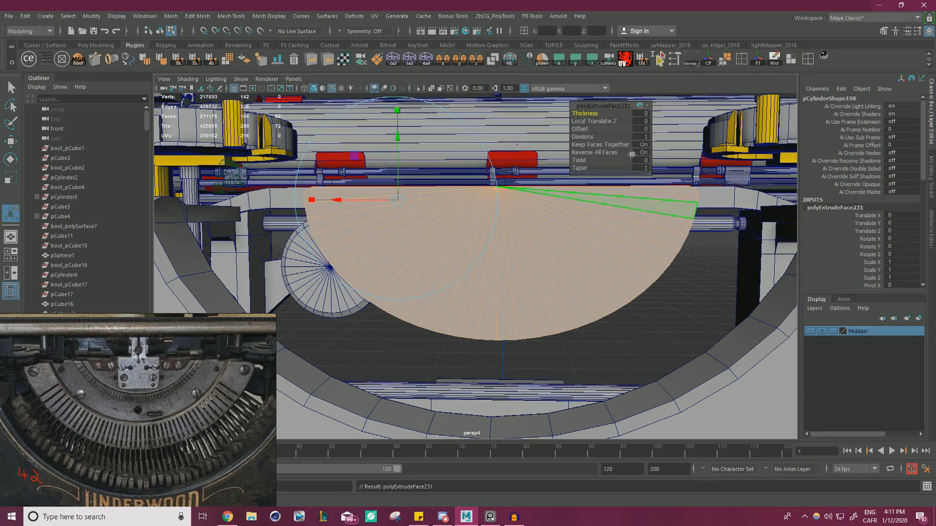
pyautogui.moveTo(580, 129); pyautogui.dragTo(590, 128)
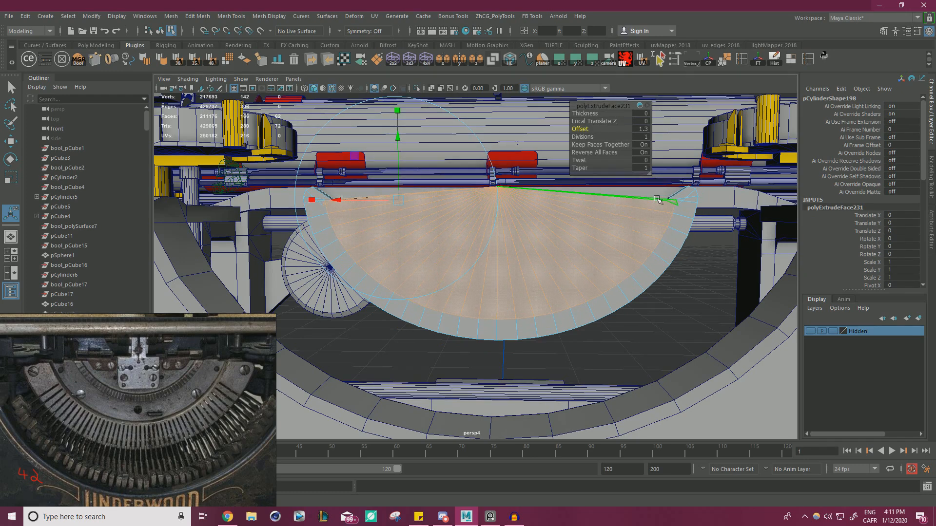
pyautogui.hotkey('ctrl', 'z')
pyautogui.press('w')
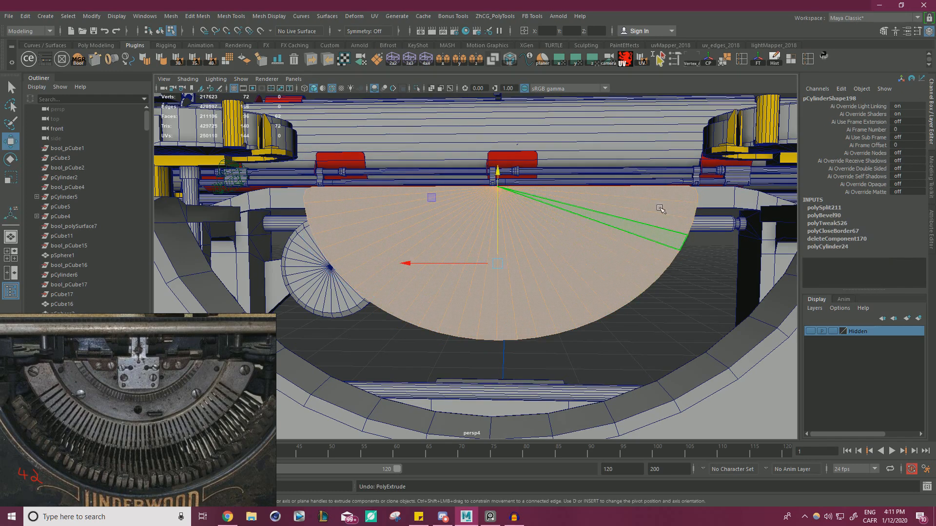
pyautogui.click(662, 192)
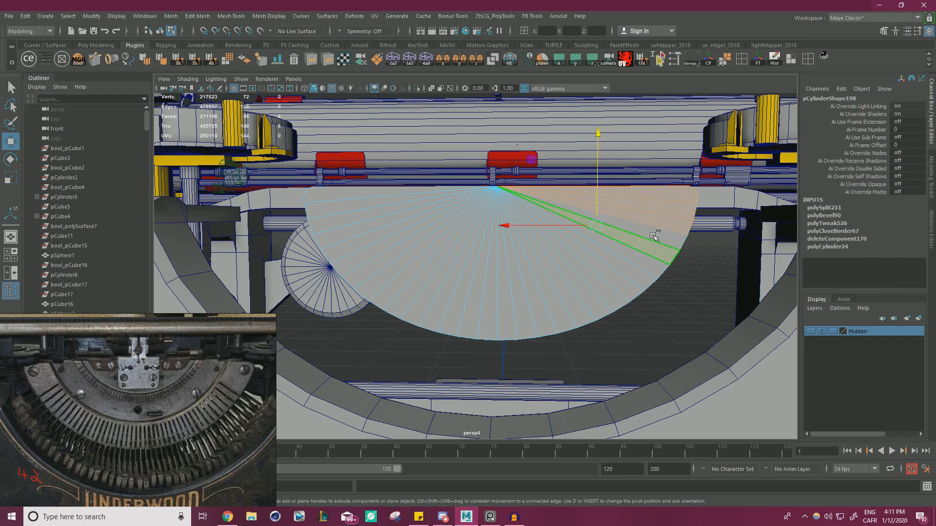
# Return the half-disc to object mode, isolate it and frame it in the view.
pyautogui.moveTo(500, 245); pyautogui.dragTo(556, 223, button='right')
pyautogui.hotkey('ctrl', '1')
pyautogui.press('f')
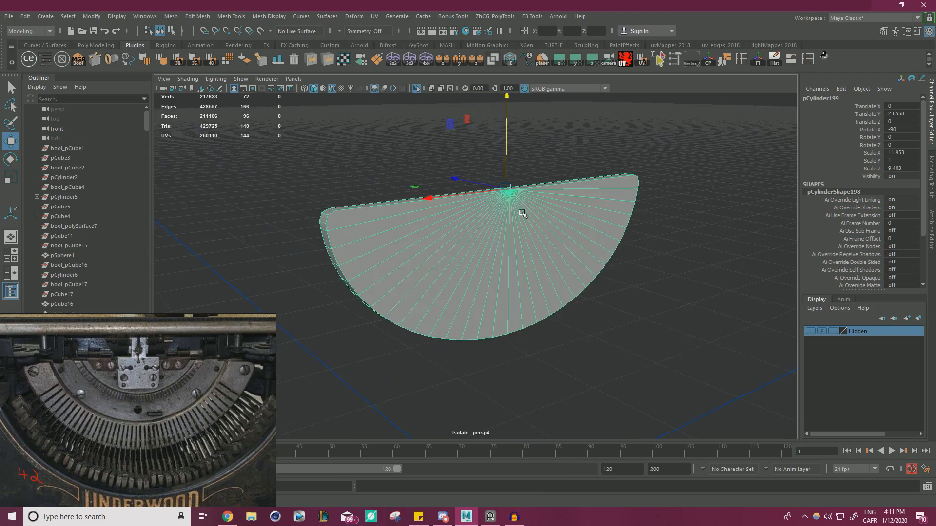
# Connect two of the bevel vertices at one front corner of the half-disc to the front centre vertex.
pyautogui.scroll(3, 521, 214)
pyautogui.keyDown('alt'); pyautogui.moveTo(522, 214); pyautogui.dragTo(472, 247); pyautogui.keyUp('alt')
pyautogui.moveTo(309, 204); pyautogui.dragTo(273, 204, button='right')
pyautogui.click(286, 212)
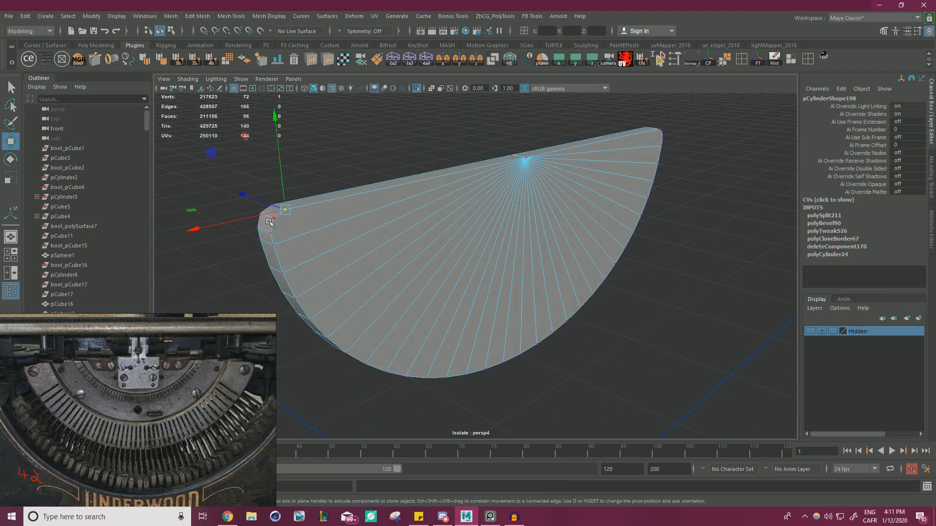
pyautogui.keyDown('shift'); pyautogui.click(520, 173); pyautogui.keyUp('shift')
pyautogui.keyDown('shift'); pyautogui.moveTo(520, 174); pyautogui.dragTo(500, 263, button='right'); pyautogui.keyUp('shift')
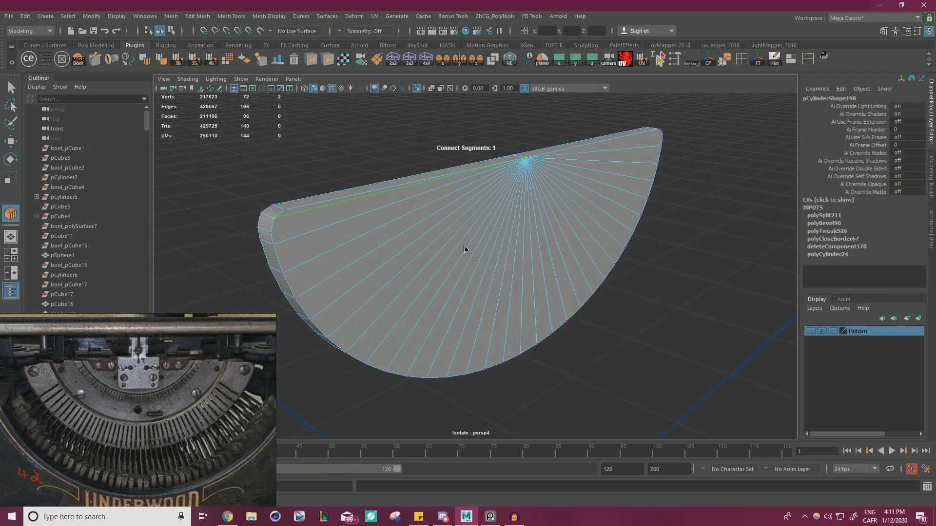
pyautogui.press('w')
pyautogui.click(280, 234)
pyautogui.keyDown('shift'); pyautogui.click(518, 168); pyautogui.keyUp('shift')
pyautogui.keyDown('shift'); pyautogui.moveTo(518, 169); pyautogui.dragTo(529, 238, button='right'); pyautogui.keyUp('shift')
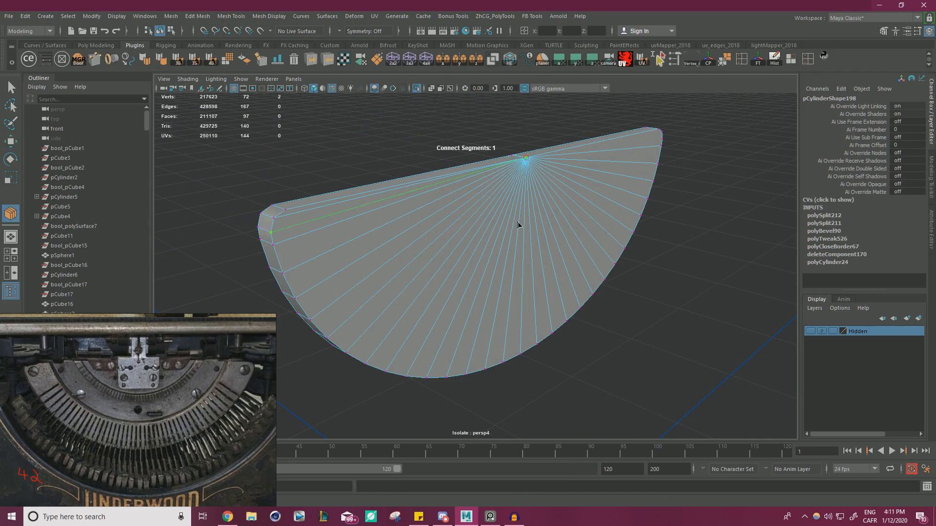
pyautogui.press('w')
# Connect the bevel vertices at the opposite front corner of the half-disc to the front centre vertex.
pyautogui.keyDown('alt'); pyautogui.moveTo(484, 210); pyautogui.dragTo(608, 194); pyautogui.keyUp('alt')
pyautogui.click(630, 199)
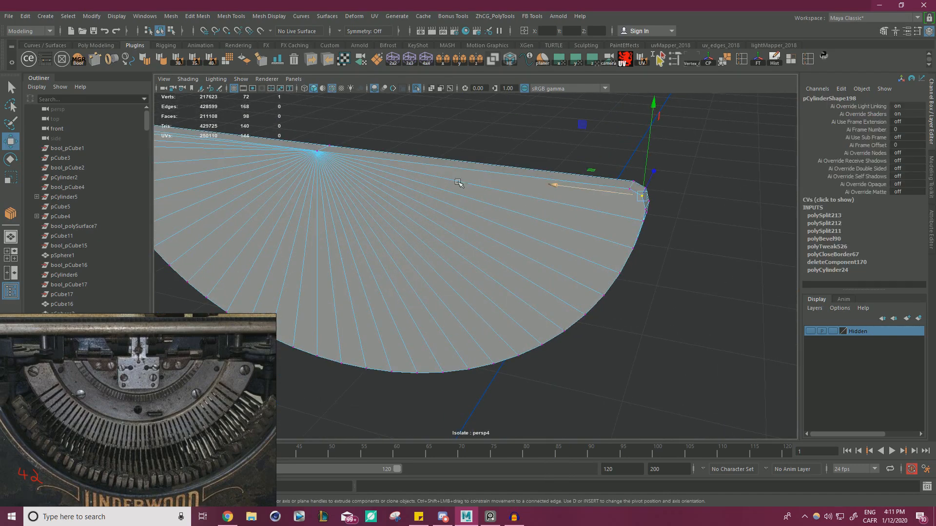
pyautogui.keyDown('shift'); pyautogui.click(331, 161); pyautogui.keyUp('shift')
pyautogui.keyDown('ctrl'); pyautogui.keyDown('shift'); pyautogui.moveTo(337, 163); pyautogui.dragTo(425, 202, button='right'); pyautogui.keyUp('shift'); pyautogui.keyUp('ctrl')
pyautogui.press('Return')
pyautogui.keyDown('alt'); pyautogui.moveTo(477, 194); pyautogui.dragTo(367, 180); pyautogui.keyUp('alt')
pyautogui.keyDown('ctrl'); pyautogui.keyDown('shift'); pyautogui.moveTo(362, 161); pyautogui.dragTo(463, 229, button='right'); pyautogui.keyUp('shift'); pyautogui.keyUp('ctrl')
pyautogui.press('Return')
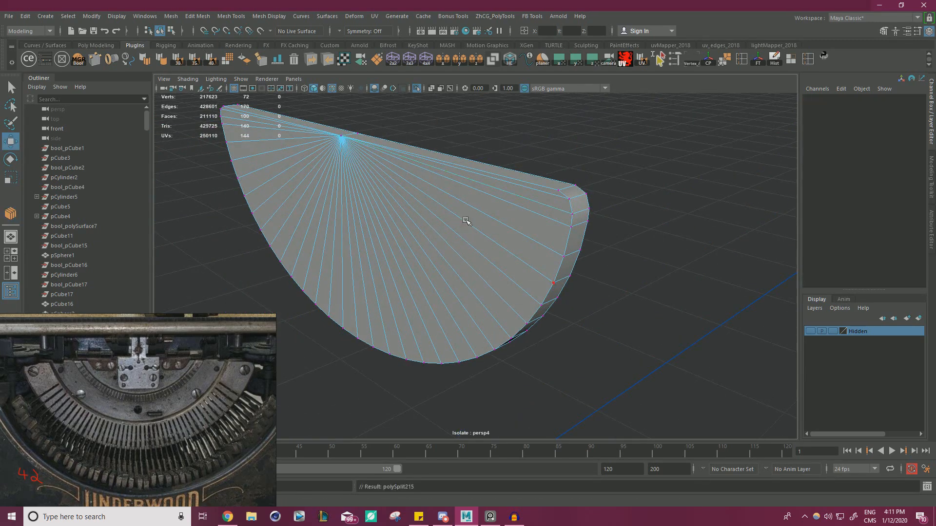
# On the half-disc's back side, connect two bevel vertices of one corner to the back centre vertex.
pyautogui.keyDown('alt'); pyautogui.moveTo(534, 207); pyautogui.dragTo(403, 283); pyautogui.keyUp('alt')
pyautogui.click(316, 249)
pyautogui.keyDown('shift'); pyautogui.click(530, 183); pyautogui.keyUp('shift')
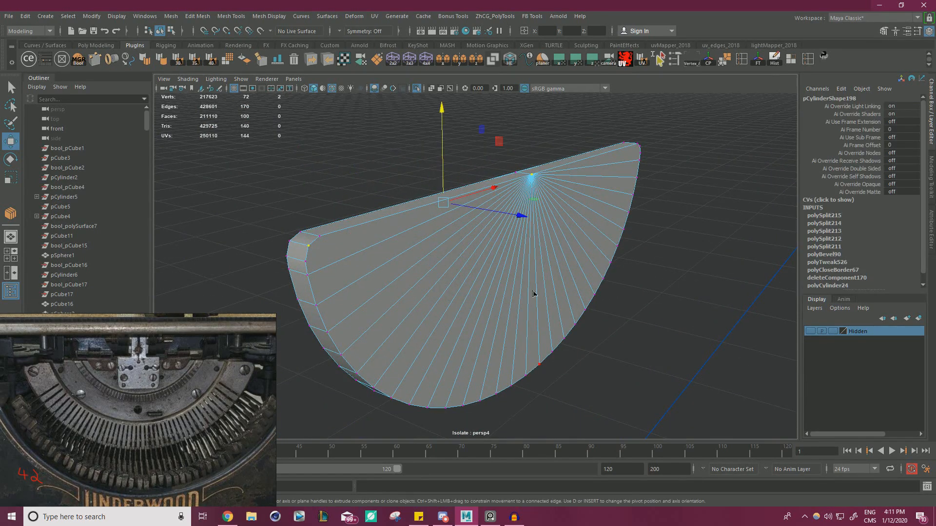
pyautogui.keyDown('shift'); pyautogui.moveTo(533, 293); pyautogui.dragTo(556, 312, button='right'); pyautogui.keyUp('shift')
pyautogui.press('Return')
pyautogui.click(330, 259)
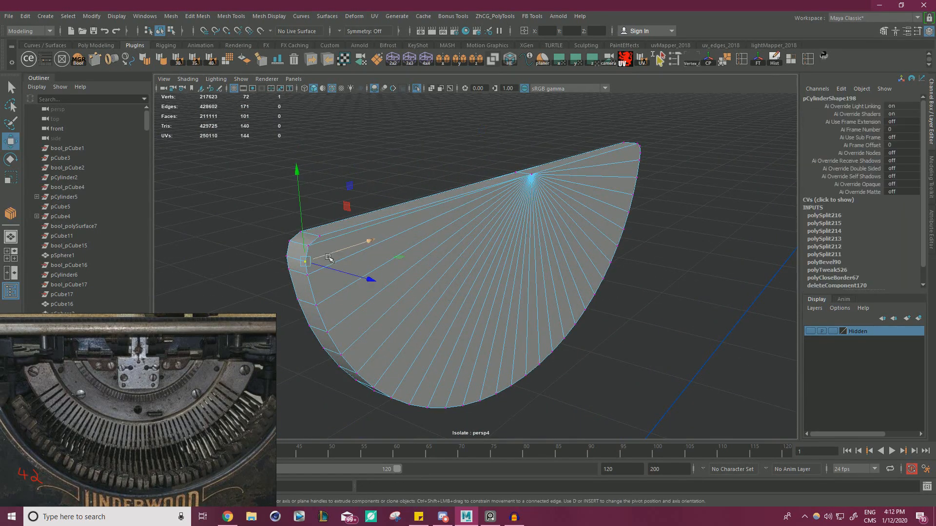
pyautogui.keyDown('shift'); pyautogui.click(529, 178); pyautogui.keyUp('shift')
pyautogui.keyDown('shift'); pyautogui.moveTo(602, 275); pyautogui.dragTo(624, 294, button='right'); pyautogui.keyUp('shift')
pyautogui.press('Return')
# Connect two bevel vertices at the remaining back corner of the half-disc to the back centre vertex.
pyautogui.keyDown('alt'); pyautogui.moveTo(575, 235); pyautogui.dragTo(653, 269); pyautogui.keyUp('alt')
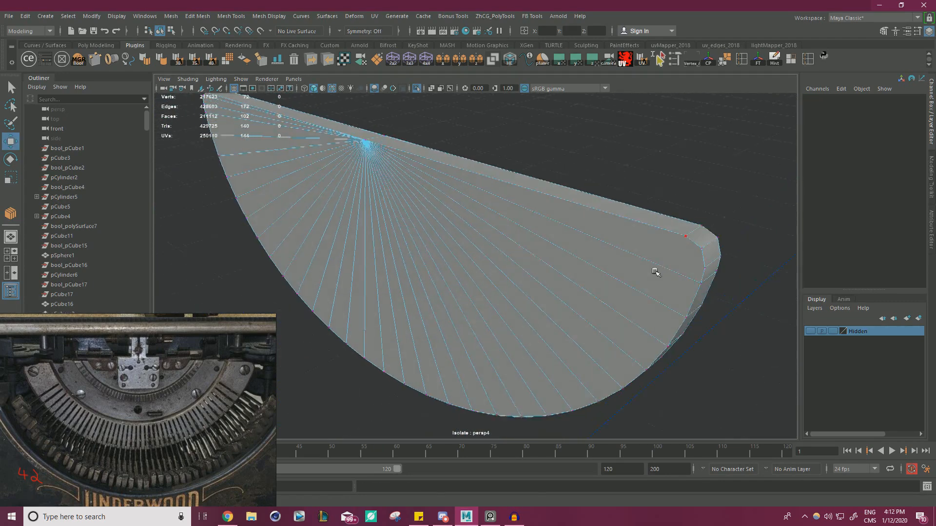
pyautogui.click(695, 246)
pyautogui.keyDown('shift'); pyautogui.click(394, 156); pyautogui.keyUp('shift')
pyautogui.keyDown('shift'); pyautogui.moveTo(480, 236); pyautogui.dragTo(479, 271, button='right'); pyautogui.keyUp('shift')
pyautogui.press('Return')
pyautogui.click(698, 261)
pyautogui.keyDown('shift'); pyautogui.click(387, 164); pyautogui.keyUp('shift')
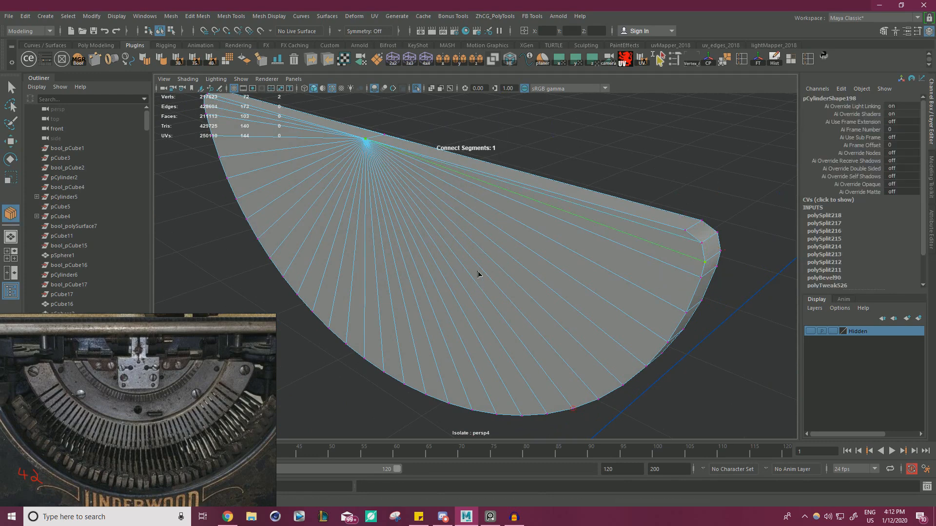
pyautogui.press('w')
# Select all wedge faces on the half-disc's front side, from one rounded corner round to the other.
pyautogui.moveTo(430, 196); pyautogui.dragTo(466, 180, button='right')
pyautogui.keyDown('alt'); pyautogui.moveTo(459, 177); pyautogui.dragTo(394, 143, button='right'); pyautogui.keyUp('alt')
pyautogui.keyDown('alt'); pyautogui.moveTo(512, 195); pyautogui.dragTo(615, 164); pyautogui.keyUp('alt')
pyautogui.moveTo(411, 156); pyautogui.dragTo(412, 183, button='right')
pyautogui.click(278, 120)
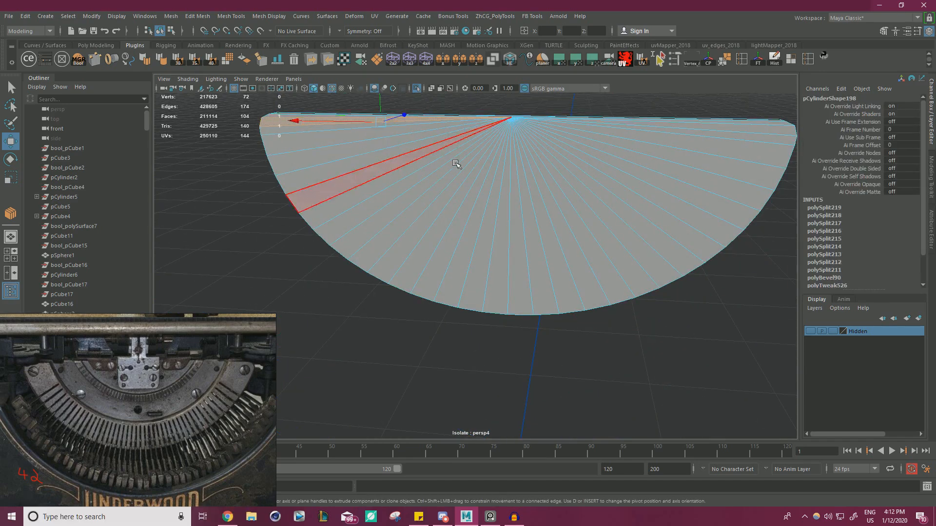
pyautogui.keyDown('shift'); pyautogui.click(297, 128); pyautogui.keyUp('shift')
pyautogui.keyDown('alt'); pyautogui.moveTo(322, 139); pyautogui.dragTo(401, 140); pyautogui.keyUp('alt')
pyautogui.keyDown('alt'); pyautogui.moveTo(400, 140); pyautogui.dragTo(518, 184, button='middle'); pyautogui.keyUp('alt')
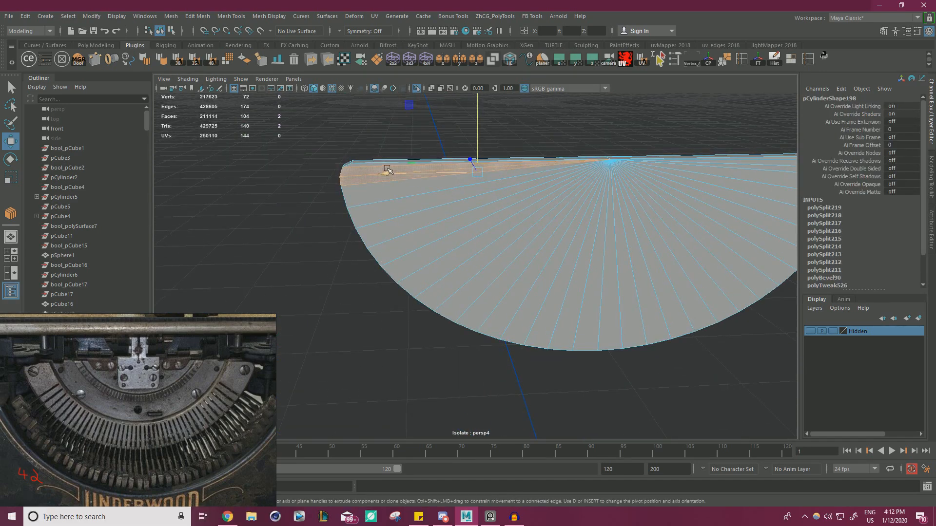
pyautogui.keyDown('shift'); pyautogui.click(359, 162); pyautogui.keyUp('shift')
pyautogui.keyDown('shift'); pyautogui.click(367, 197); pyautogui.keyUp('shift')
pyautogui.keyDown('shift'); pyautogui.click(385, 217); pyautogui.keyUp('shift')
pyautogui.keyDown('shift'); pyautogui.click(401, 226); pyautogui.keyUp('shift')
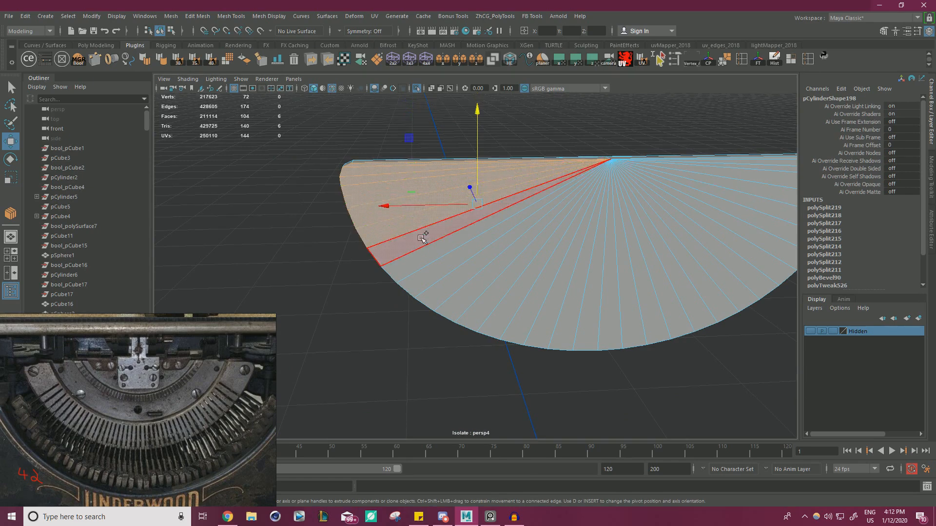
pyautogui.keyDown('shift'); pyautogui.click(424, 235); pyautogui.keyUp('shift')
pyautogui.keyDown('shift'); pyautogui.click(450, 246); pyautogui.keyUp('shift')
pyautogui.keyDown('shift'); pyautogui.click(469, 255); pyautogui.keyUp('shift')
pyautogui.keyDown('shift'); pyautogui.click(478, 261); pyautogui.keyUp('shift')
pyautogui.keyDown('shift'); pyautogui.click(491, 274); pyautogui.keyUp('shift')
pyautogui.keyDown('shift'); pyautogui.click(507, 290); pyautogui.keyUp('shift')
pyautogui.keyDown('shift'); pyautogui.click(522, 293); pyautogui.keyUp('shift')
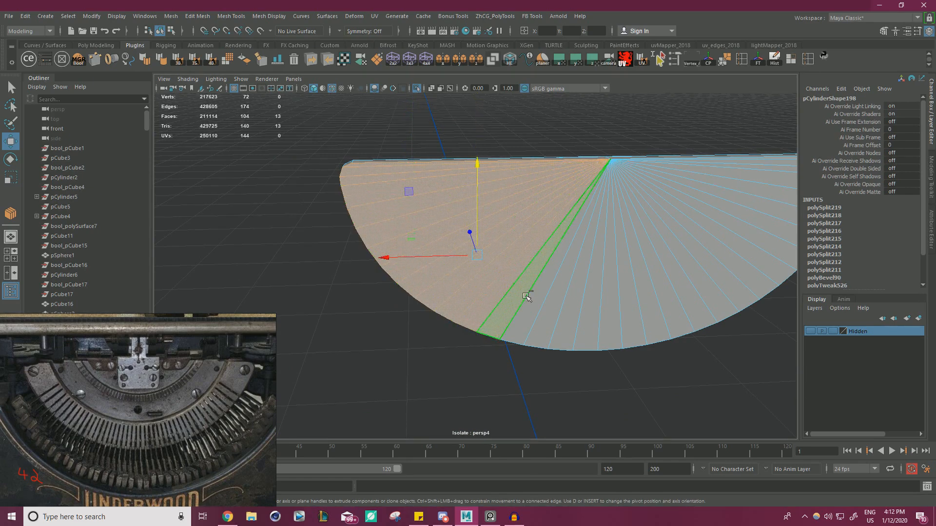
pyautogui.keyDown('shift'); pyautogui.click(539, 296); pyautogui.keyUp('shift')
pyautogui.keyDown('shift'); pyautogui.click(560, 298); pyautogui.keyUp('shift')
pyautogui.keyDown('shift'); pyautogui.click(576, 298); pyautogui.keyUp('shift')
pyautogui.keyDown('shift'); pyautogui.click(594, 297); pyautogui.keyUp('shift')
pyautogui.keyDown('shift'); pyautogui.click(613, 298); pyautogui.keyUp('shift')
pyautogui.keyDown('shift'); pyautogui.click(634, 292); pyautogui.keyUp('shift')
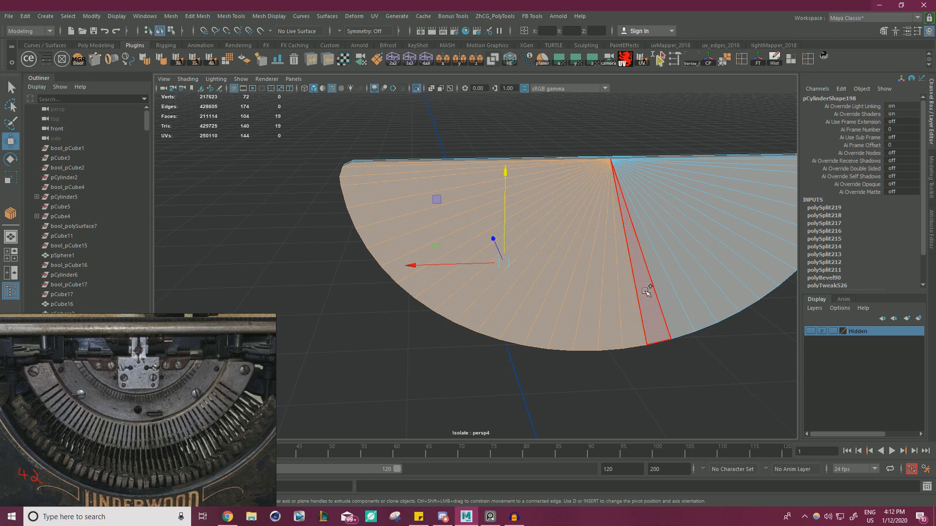
pyautogui.keyDown('shift'); pyautogui.click(658, 286); pyautogui.keyUp('shift')
pyautogui.keyDown('shift'); pyautogui.click(680, 280); pyautogui.keyUp('shift')
pyautogui.keyDown('shift'); pyautogui.click(700, 274); pyautogui.keyUp('shift')
pyautogui.keyDown('shift'); pyautogui.click(714, 269); pyautogui.keyUp('shift')
pyautogui.keyDown('shift'); pyautogui.click(734, 265); pyautogui.keyUp('shift')
pyautogui.keyDown('shift'); pyautogui.click(759, 253); pyautogui.keyUp('shift')
pyautogui.keyDown('shift'); pyautogui.click(775, 240); pyautogui.keyUp('shift')
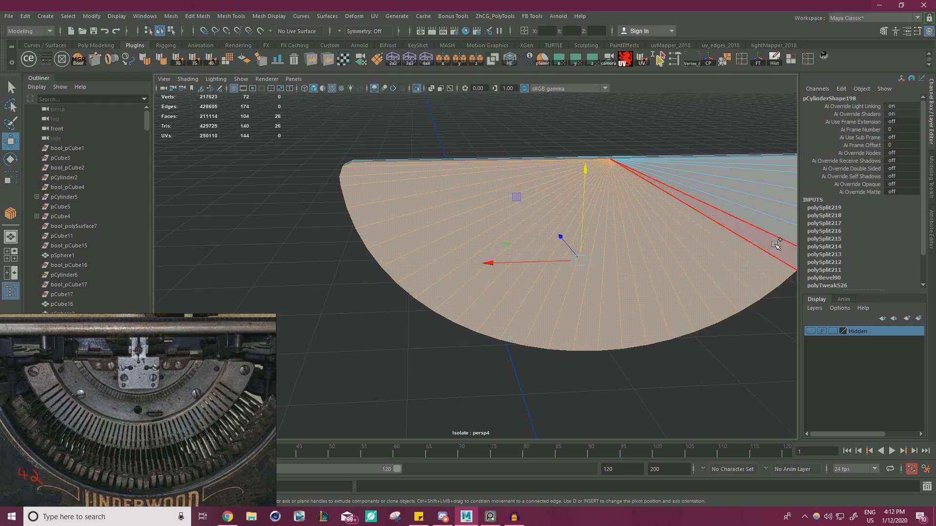
pyautogui.keyDown('shift'); pyautogui.click(780, 225); pyautogui.keyUp('shift')
pyautogui.keyDown('shift'); pyautogui.click(782, 212); pyautogui.keyUp('shift')
pyautogui.keyDown('shift'); pyautogui.click(784, 199); pyautogui.keyUp('shift')
pyautogui.keyDown('shift'); pyautogui.click(784, 190); pyautogui.keyUp('shift')
pyautogui.keyDown('shift'); pyautogui.click(783, 179); pyautogui.keyUp('shift')
pyautogui.keyDown('shift'); pyautogui.click(782, 168); pyautogui.keyUp('shift')
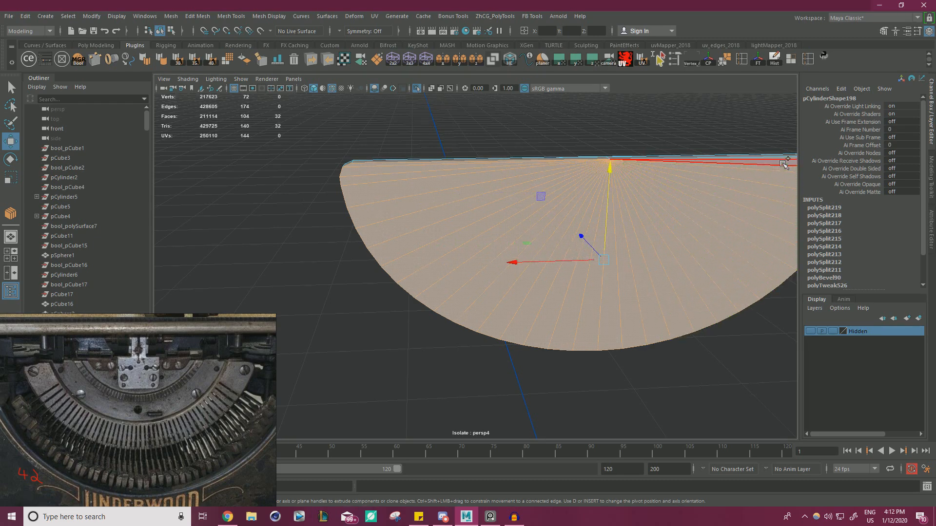
pyautogui.keyDown('shift'); pyautogui.click(786, 164); pyautogui.keyUp('shift')
pyautogui.keyDown('shift'); pyautogui.click(786, 160); pyautogui.keyUp('shift')
# Extrude the selected front faces with an offset of 0.7 to inset a border around the half-disc.
pyautogui.scroll(-3, 506, 159)
pyautogui.keyDown('alt'); pyautogui.moveTo(506, 159); pyautogui.dragTo(514, 183); pyautogui.keyUp('alt')
pyautogui.keyDown('alt'); pyautogui.moveTo(514, 183); pyautogui.dragTo(549, 170, button='middle'); pyautogui.keyUp('alt')
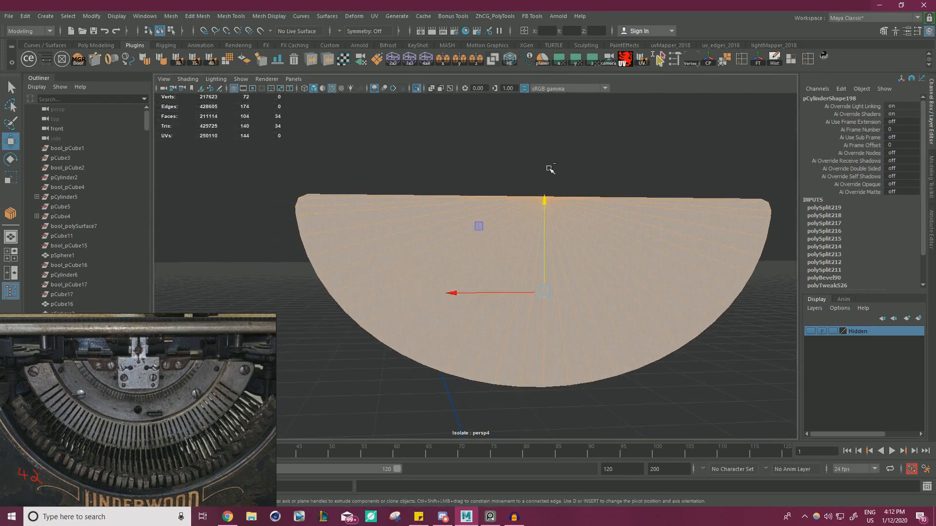
pyautogui.hotkey('ctrl', 'e')
pyautogui.moveTo(587, 129); pyautogui.dragTo(593, 129)
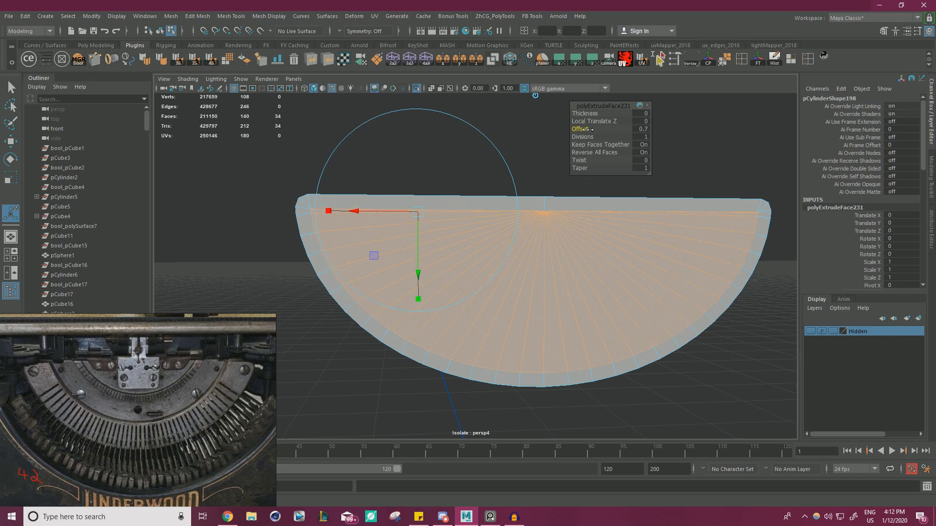
pyautogui.keyDown('alt'); pyautogui.moveTo(428, 190); pyautogui.dragTo(456, 222, button='right'); pyautogui.keyUp('alt')
pyautogui.keyDown('alt'); pyautogui.moveTo(455, 222); pyautogui.dragTo(533, 218, button='middle'); pyautogui.keyUp('alt')
pyautogui.keyDown('alt'); pyautogui.moveTo(533, 218); pyautogui.dragTo(500, 216); pyautogui.keyUp('alt')
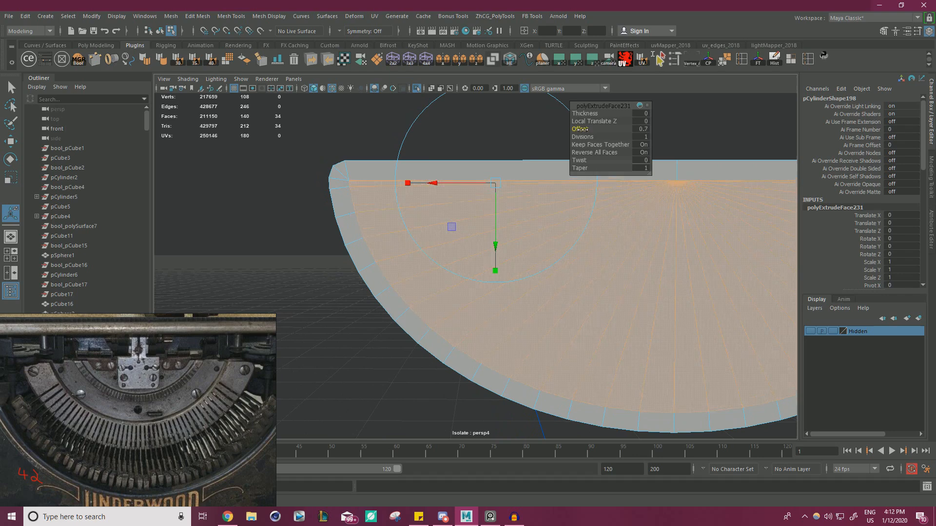
pyautogui.moveTo(580, 129); pyautogui.dragTo(580, 128)
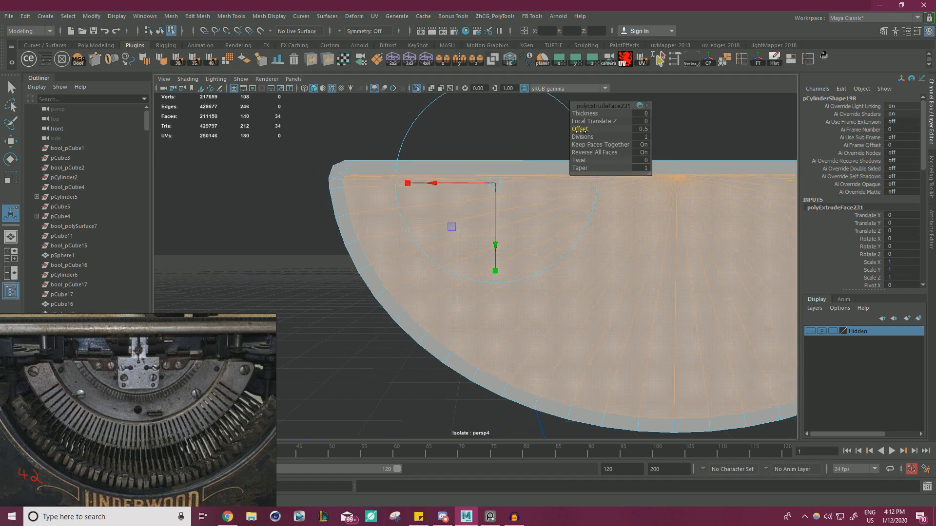
pyautogui.keyDown('alt'); pyautogui.moveTo(476, 164); pyautogui.dragTo(470, 203, button='right'); pyautogui.keyUp('alt')
pyautogui.keyDown('alt'); pyautogui.moveTo(469, 203); pyautogui.dragTo(490, 229, button='middle'); pyautogui.keyUp('alt')
pyautogui.keyDown('alt'); pyautogui.moveTo(490, 229); pyautogui.dragTo(496, 250, button='right'); pyautogui.keyUp('alt')
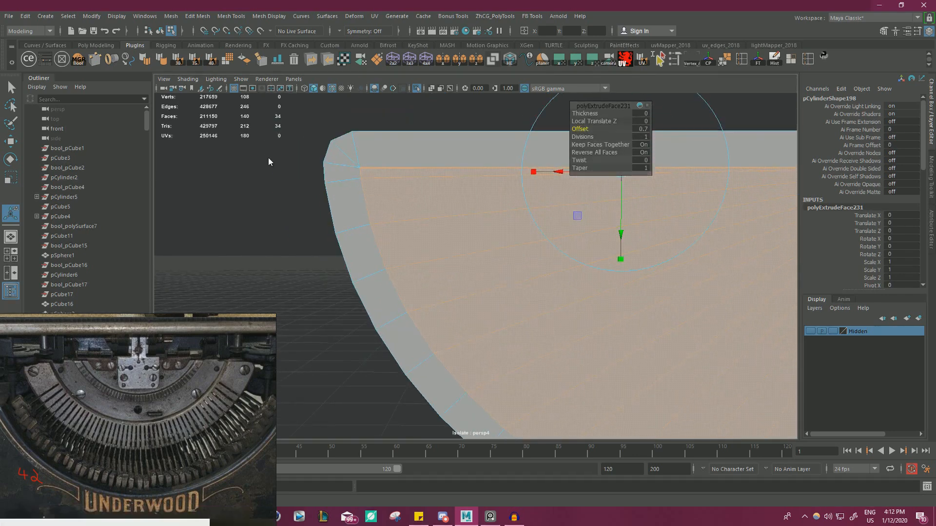
# Merge the cluster of overlapping inset vertices at one rounded corner of the half-disc's front face.
pyautogui.moveTo(268, 157); pyautogui.dragTo(239, 158, button='right')
pyautogui.keyDown('alt'); pyautogui.moveTo(312, 172); pyautogui.dragTo(348, 196, button='middle'); pyautogui.keyUp('alt')
pyautogui.keyDown('alt'); pyautogui.moveTo(348, 196); pyautogui.dragTo(412, 205, button='right'); pyautogui.keyUp('alt')
pyautogui.moveTo(342, 142); pyautogui.dragTo(365, 157)
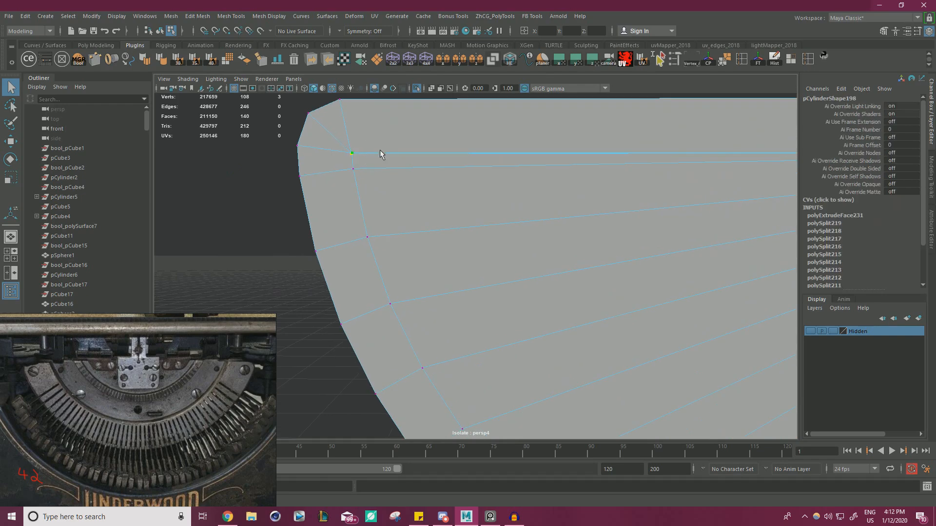
pyautogui.keyDown('shift'); pyautogui.moveTo(382, 147); pyautogui.dragTo(375, 91, button='right'); pyautogui.keyUp('shift')
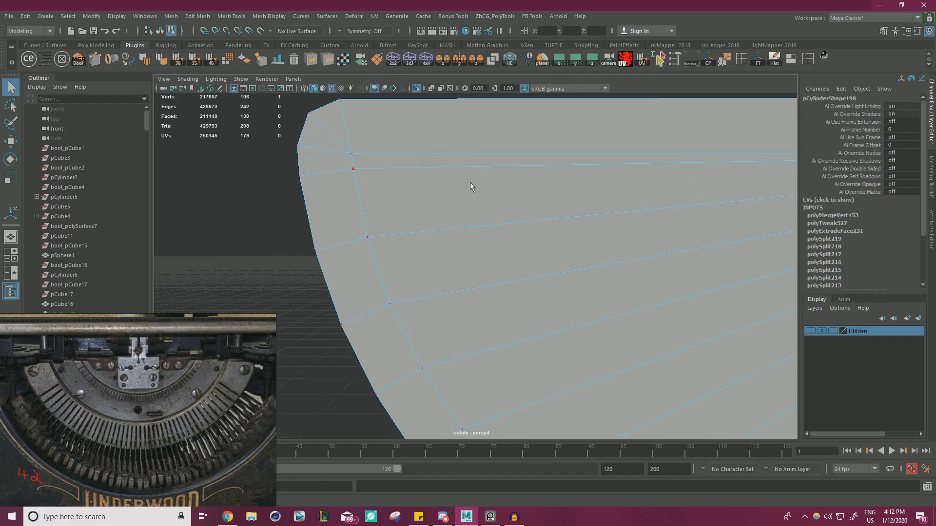
pyautogui.keyDown('alt'); pyautogui.moveTo(470, 184); pyautogui.dragTo(146, 187, button='middle'); pyautogui.keyUp('alt')
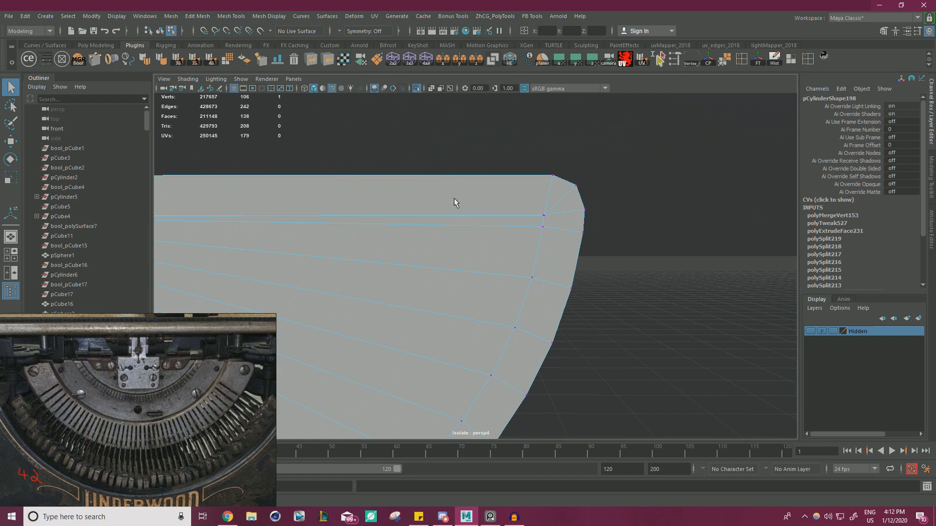
# Snap the stray inset vertex at each rounded corner of the half-disc onto the neighbouring inset vertex above it.
pyautogui.keyDown('alt'); pyautogui.moveTo(454, 198); pyautogui.dragTo(592, 205, button='right'); pyautogui.keyUp('alt')
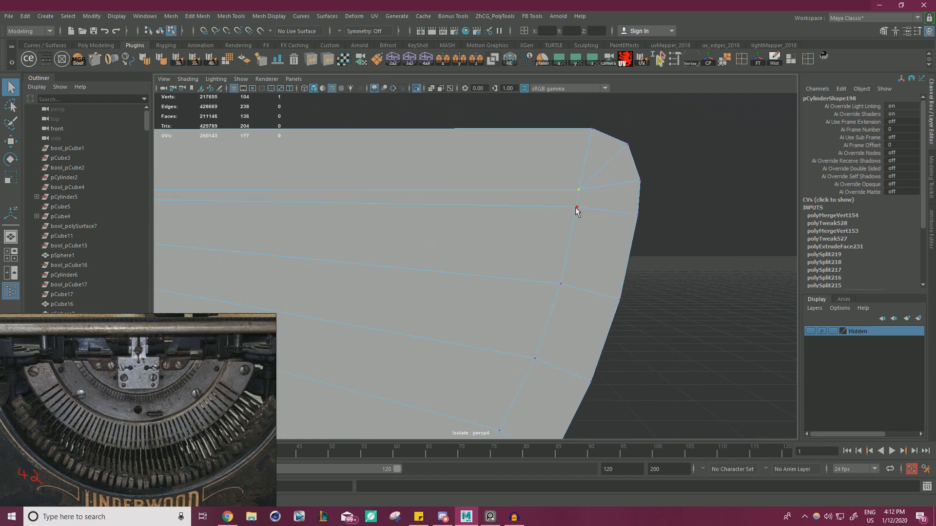
pyautogui.click(576, 208)
pyautogui.press('w')
pyautogui.moveTo(577, 203); pyautogui.dragTo(578, 190)
pyautogui.keyDown('alt'); pyautogui.moveTo(633, 198); pyautogui.dragTo(618, 202, button='right'); pyautogui.keyUp('alt')
pyautogui.keyDown('alt'); pyautogui.moveTo(619, 202); pyautogui.dragTo(875, 214, button='middle'); pyautogui.keyUp('alt')
pyautogui.moveTo(384, 234); pyautogui.dragTo(383, 228)
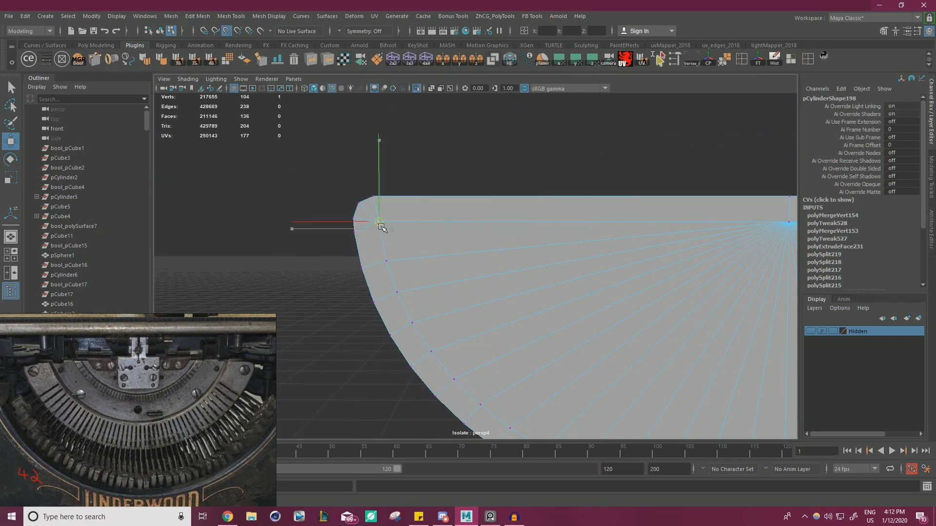
# Select all of the half-disc's vertices and merge the overlapping ones with a distance threshold of 0.0001.
pyautogui.keyDown('alt'); pyautogui.moveTo(492, 226); pyautogui.dragTo(361, 188, button='right'); pyautogui.keyUp('alt')
pyautogui.moveTo(304, 152); pyautogui.dragTo(772, 384)
pyautogui.keyDown('shift'); pyautogui.moveTo(545, 249); pyautogui.dragTo(580, 198, button='right'); pyautogui.keyUp('shift')
pyautogui.scroll(3, 450, 261)
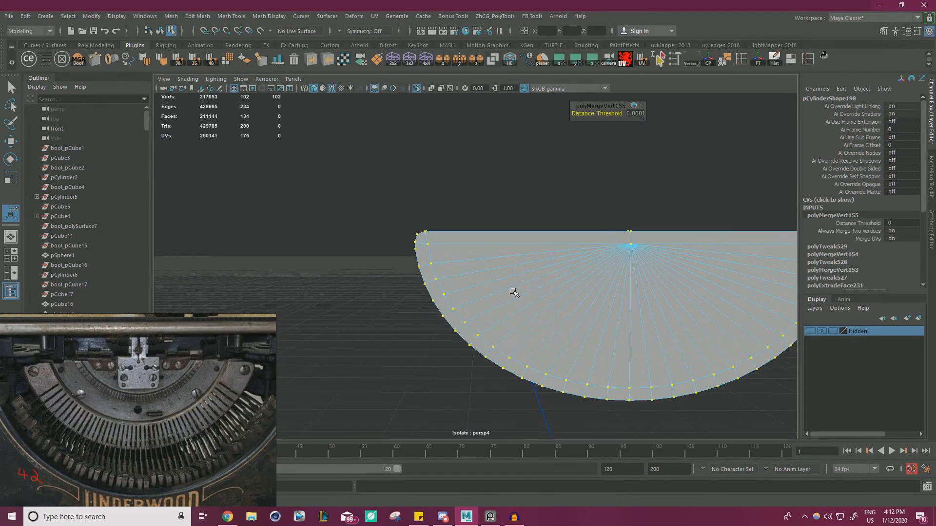
# Select the inset arc edge loop on the front face and snap its pivot to the centre vertex of the fan.
pyautogui.moveTo(433, 236); pyautogui.dragTo(431, 216, button='right')
pyautogui.doubleClick(431, 254)
pyautogui.press('w')
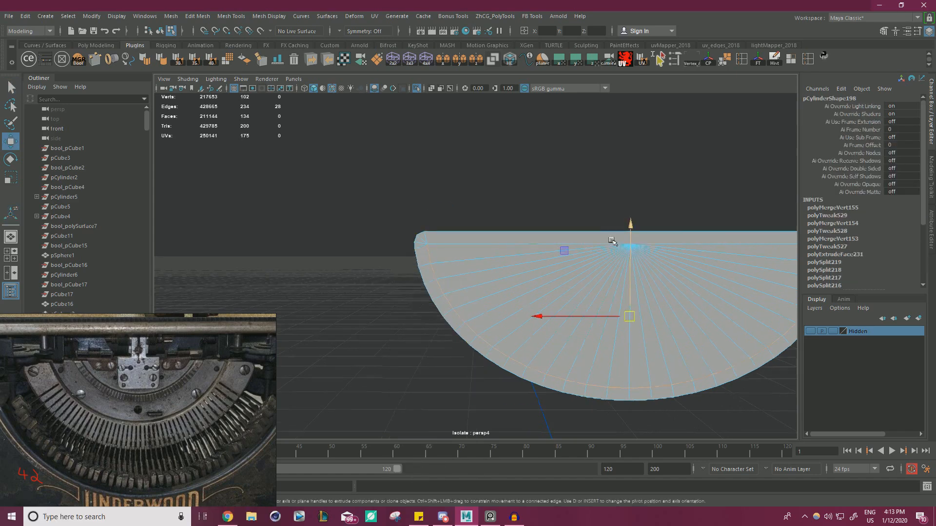
pyautogui.keyDown('alt'); pyautogui.moveTo(613, 241); pyautogui.dragTo(545, 250); pyautogui.keyUp('alt')
pyautogui.press('d')
pyautogui.press('v')
pyautogui.moveTo(516, 289); pyautogui.dragTo(514, 276)
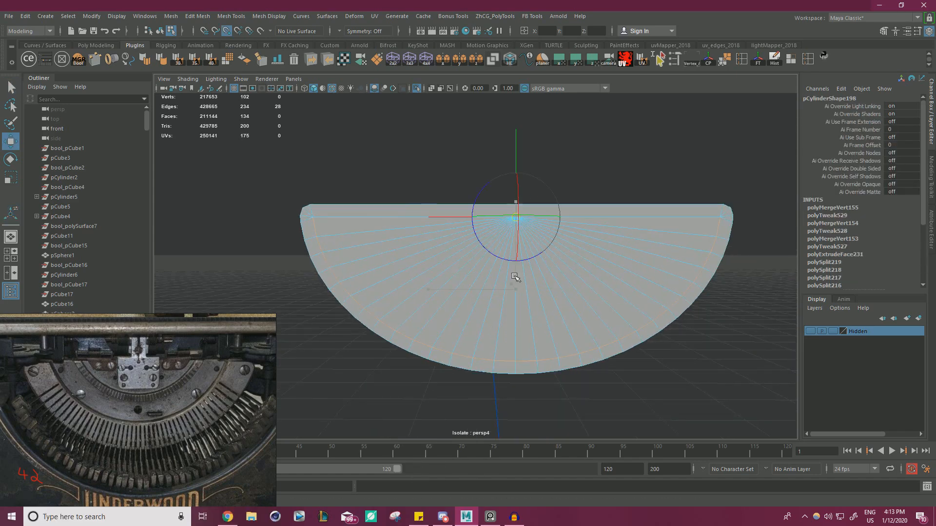
# Scale the arc edge loop uniformly toward the fan's centre to about half the half-disc's width.
pyautogui.press('r')
pyautogui.moveTo(447, 153); pyautogui.dragTo(457, 162)
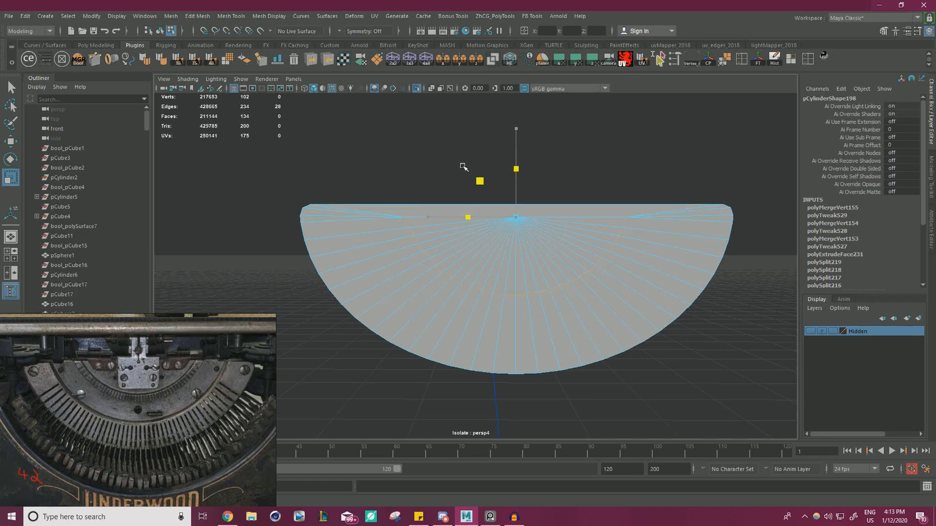
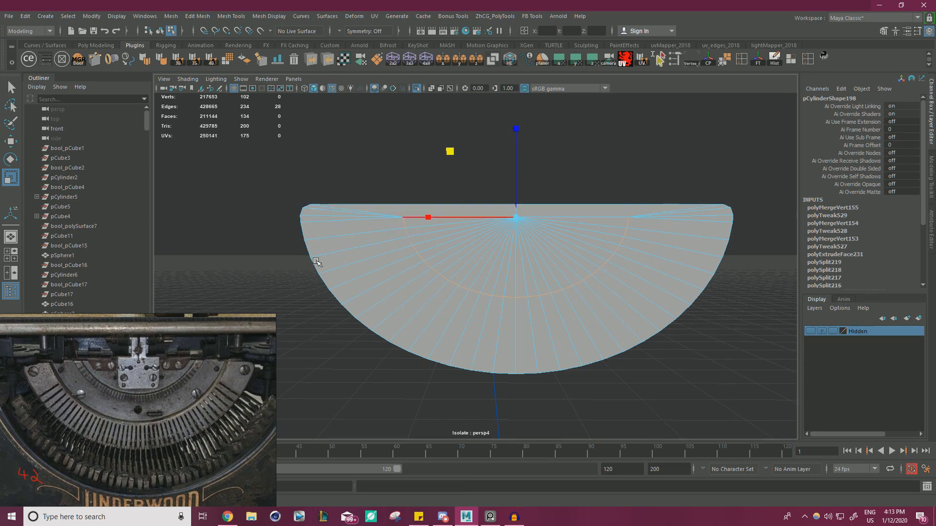
pyautogui.moveTo(450, 151); pyautogui.dragTo(438, 137)
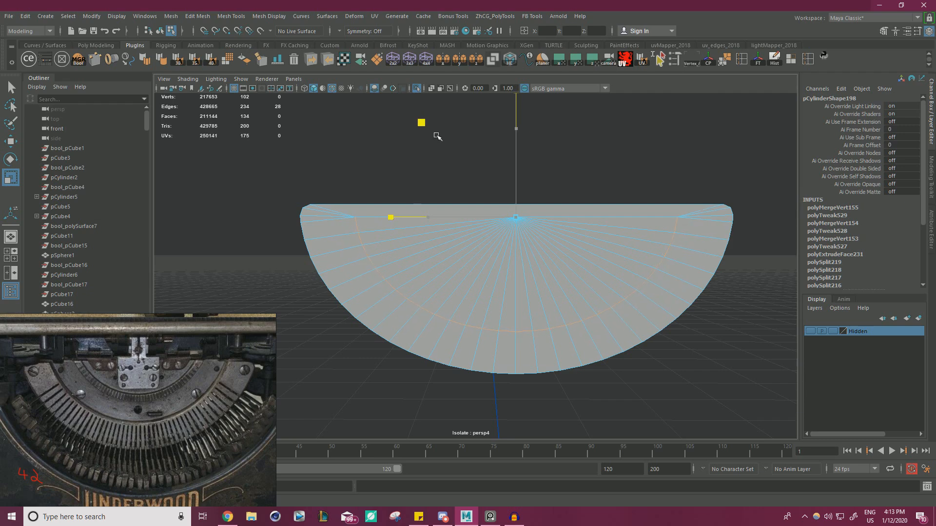
pyautogui.moveTo(436, 135); pyautogui.dragTo(460, 163)
# Delete the half-disc's rim faces and all of its back faces.
pyautogui.moveTo(517, 225); pyautogui.dragTo(569, 207, button='right')
pyautogui.keyDown('alt'); pyautogui.moveTo(575, 216); pyautogui.dragTo(717, 236); pyautogui.keyUp('alt')
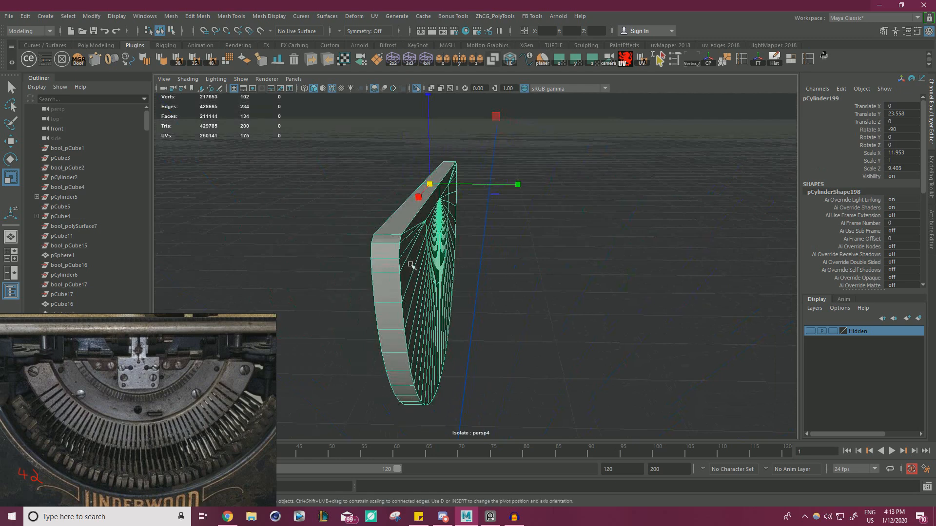
pyautogui.moveTo(396, 225); pyautogui.dragTo(396, 253, button='right')
pyautogui.doubleClick(387, 230)
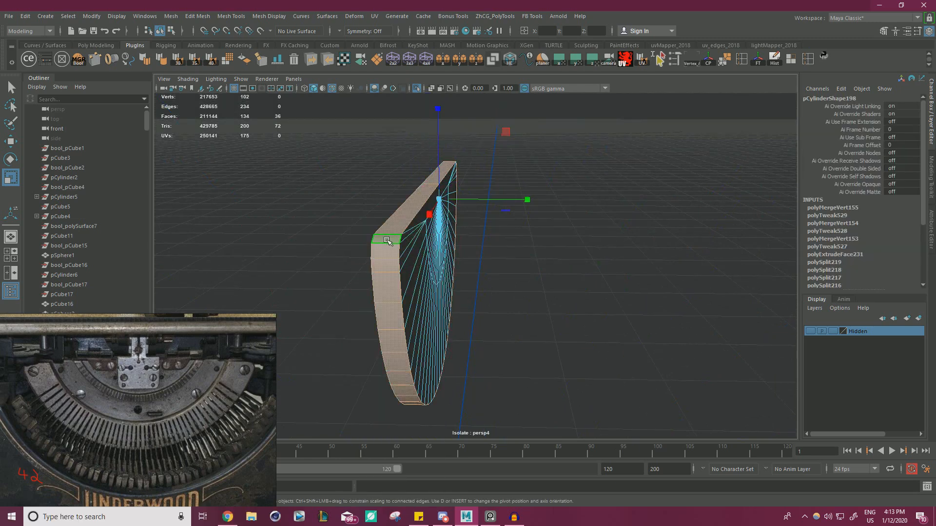
pyautogui.press('Delete')
pyautogui.keyDown('alt'); pyautogui.moveTo(428, 223); pyautogui.dragTo(458, 238); pyautogui.keyUp('alt')
pyautogui.doubleClick(407, 251)
pyautogui.press('Delete')
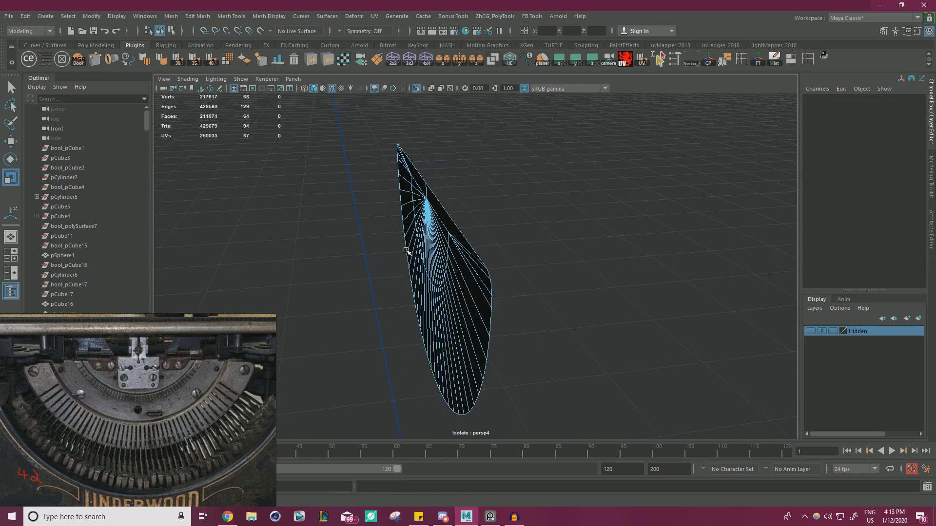
# Cut an edge from each end of the inner arc up to the half-disc's straight top edge.
pyautogui.keyDown('alt'); pyautogui.moveTo(362, 250); pyautogui.dragTo(546, 237); pyautogui.keyUp('alt')
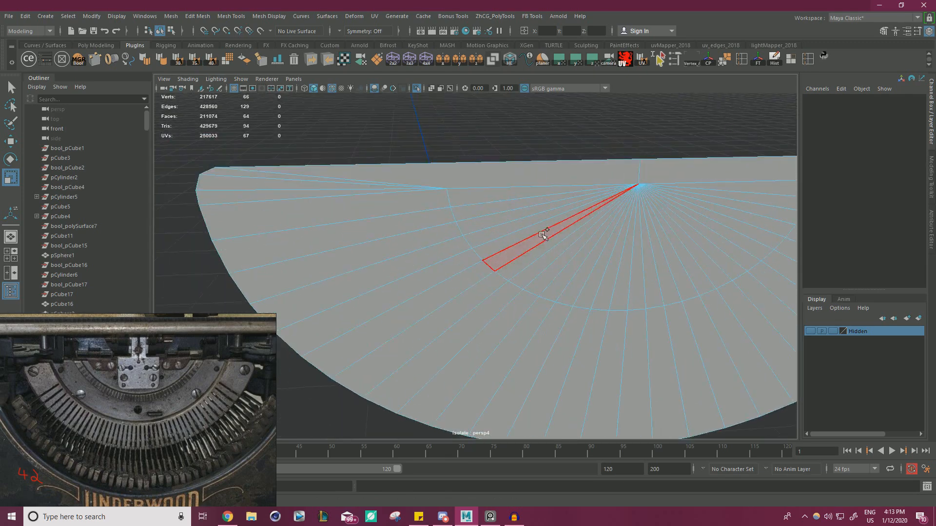
pyautogui.hotkey('ctrl', 'shift', 'x')
pyautogui.click(445, 188)
pyautogui.click(435, 163)
pyautogui.press('Return')
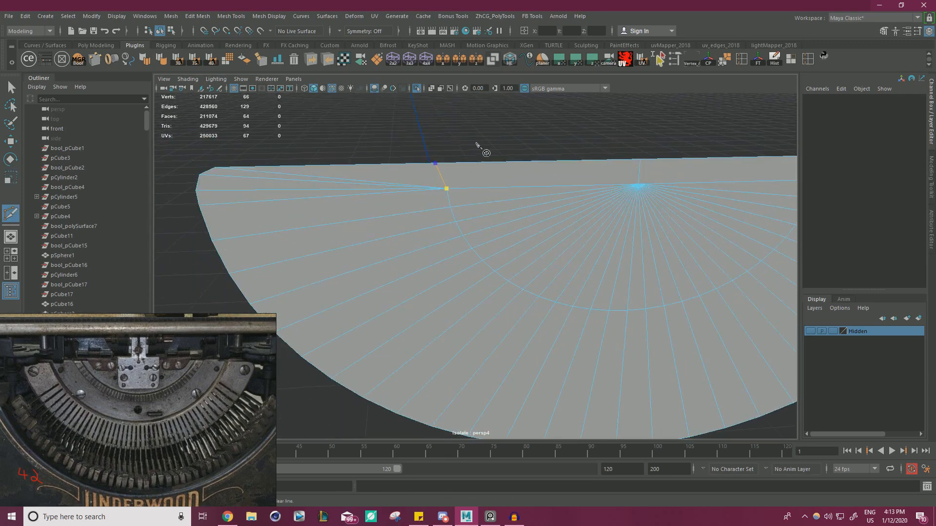
pyautogui.keyDown('alt'); pyautogui.moveTo(514, 151); pyautogui.dragTo(665, 224); pyautogui.keyUp('alt')
pyautogui.click(681, 196)
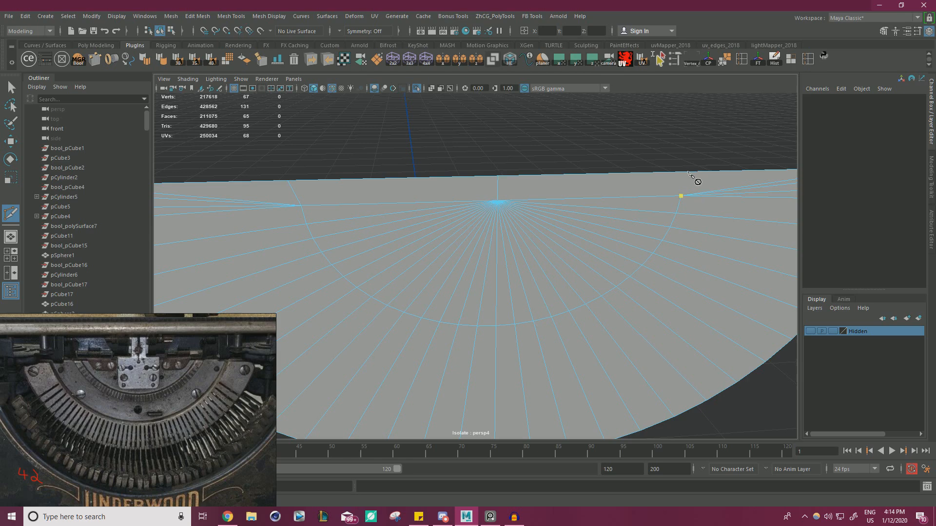
pyautogui.click(686, 172)
pyautogui.press('Return')
# Snap the two new top-edge vertices horizontally in line with the inner arc's end vertices.
pyautogui.press('w')
pyautogui.moveTo(303, 193); pyautogui.dragTo(261, 193, button='right')
pyautogui.moveTo(255, 156); pyautogui.dragTo(298, 187)
pyautogui.press('d')
pyautogui.press('v')
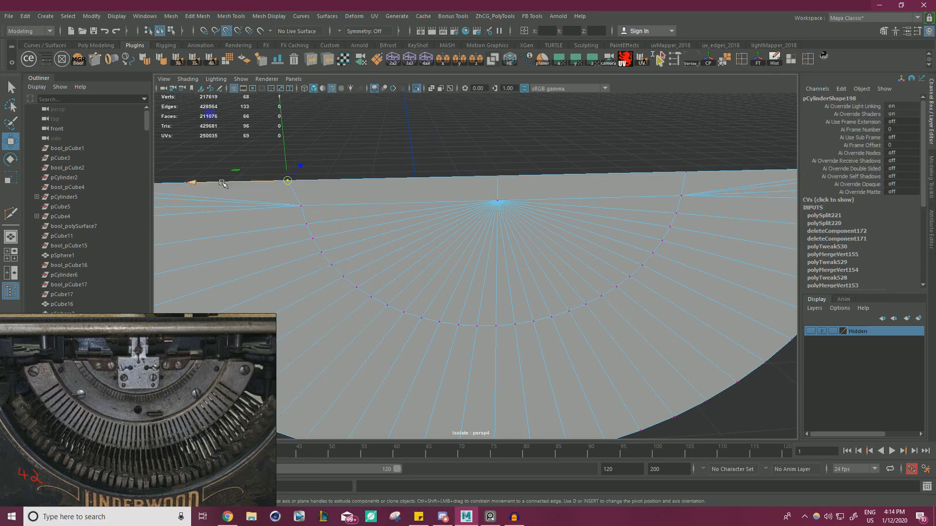
pyautogui.moveTo(227, 183); pyautogui.dragTo(297, 203)
pyautogui.moveTo(663, 136); pyautogui.dragTo(714, 177)
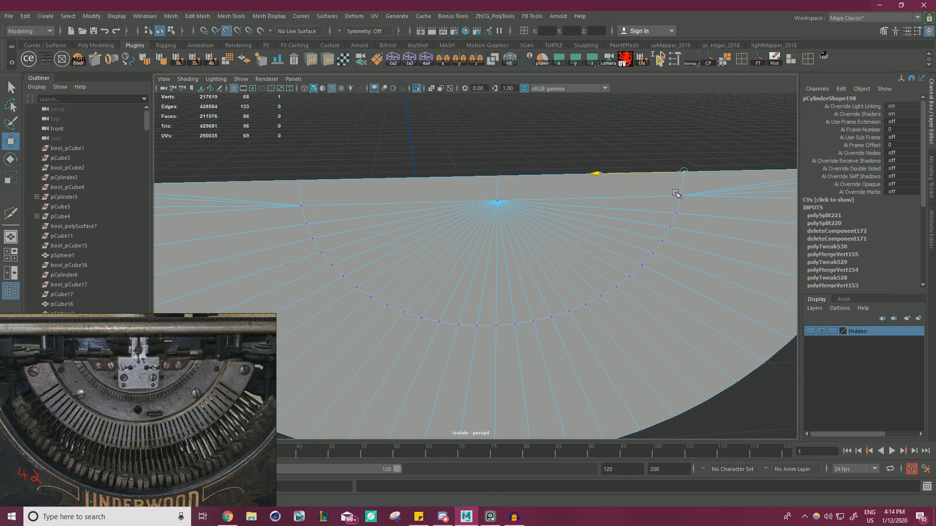
# Scale the two top-edge vertices slightly apart, and adjust the spacing of the inner arc's two end vertices horizontally.
pyautogui.keyDown('alt'); pyautogui.moveTo(395, 199); pyautogui.dragTo(398, 191); pyautogui.keyUp('alt')
pyautogui.press('r')
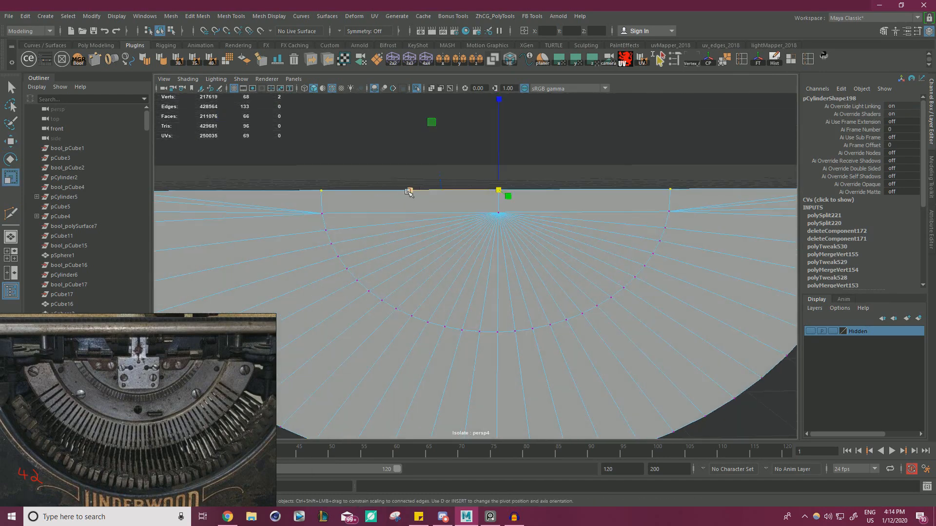
pyautogui.click(323, 215)
pyautogui.keyDown('shift'); pyautogui.click(664, 208); pyautogui.keyUp('shift')
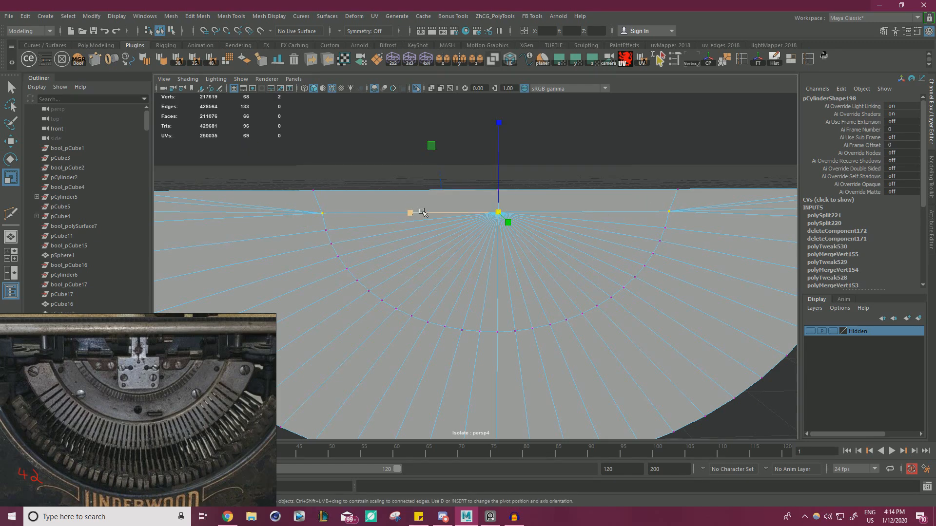
pyautogui.scroll(-5, 420, 213)
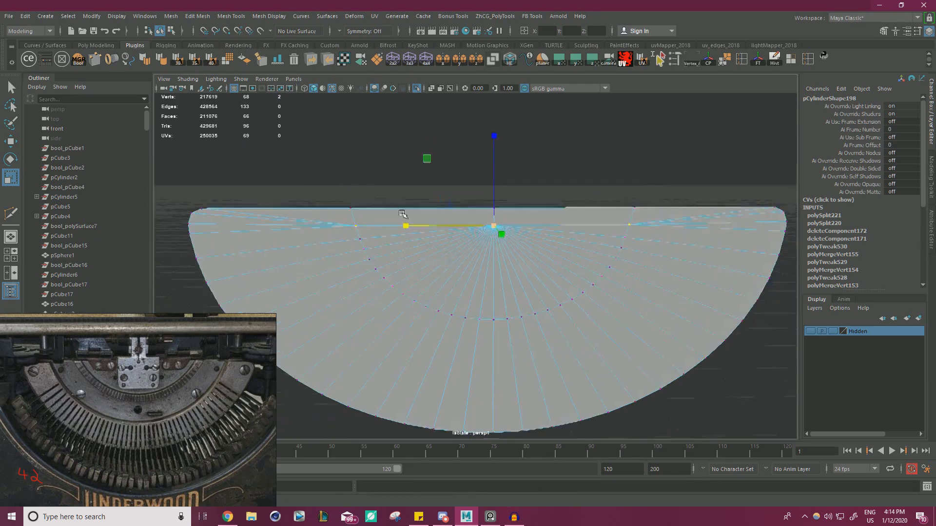
# Try extracting the faces inside the inner arc into a separate mesh.
pyautogui.moveTo(420, 213); pyautogui.dragTo(421, 239, button='right')
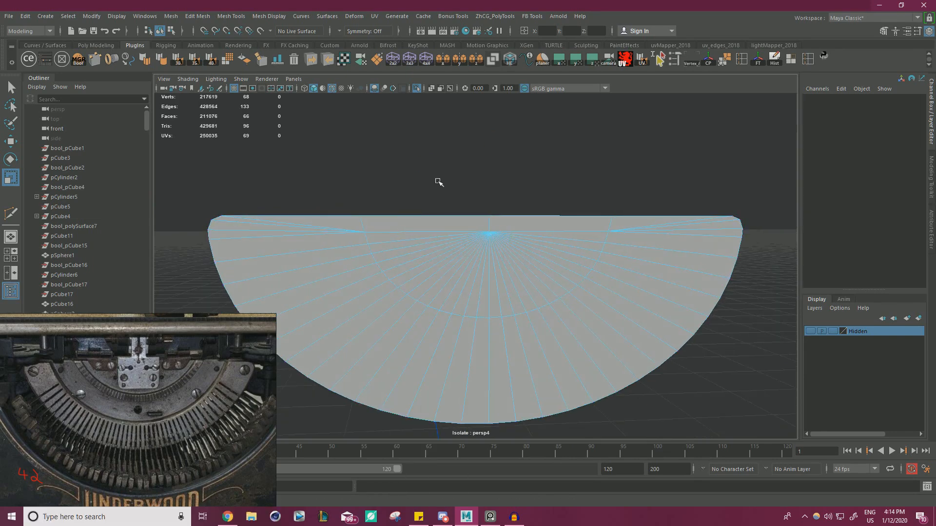
pyautogui.moveTo(437, 180); pyautogui.dragTo(538, 252)
pyautogui.press('w')
pyautogui.scroll(2, 525, 209)
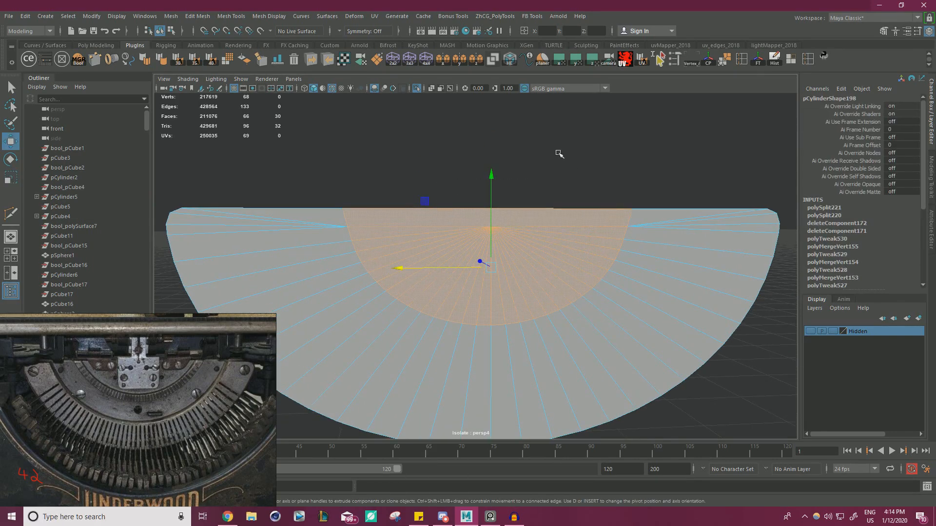
pyautogui.keyDown('shift'); pyautogui.moveTo(558, 152); pyautogui.dragTo(561, 311, button='right'); pyautogui.keyUp('shift')
pyautogui.moveTo(523, 236); pyautogui.dragTo(570, 222, button='right')
pyautogui.click(512, 215)
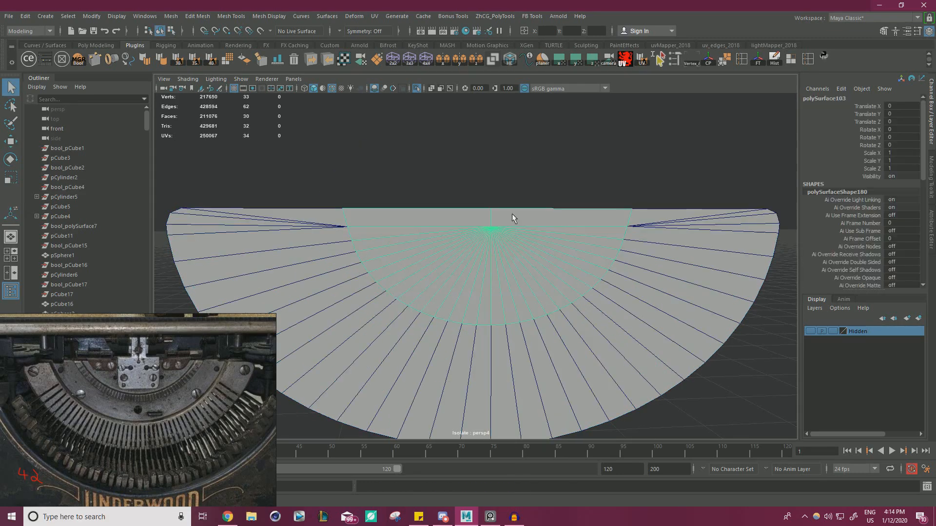
# Try inserting a centred edge loop around the outer ring mesh.
pyautogui.click(358, 285)
pyautogui.keyDown('alt'); pyautogui.moveTo(359, 284); pyautogui.dragTo(364, 224, button='middle'); pyautogui.keyUp('alt')
pyautogui.keyDown('alt'); pyautogui.moveTo(364, 224); pyautogui.dragTo(399, 236); pyautogui.keyUp('alt')
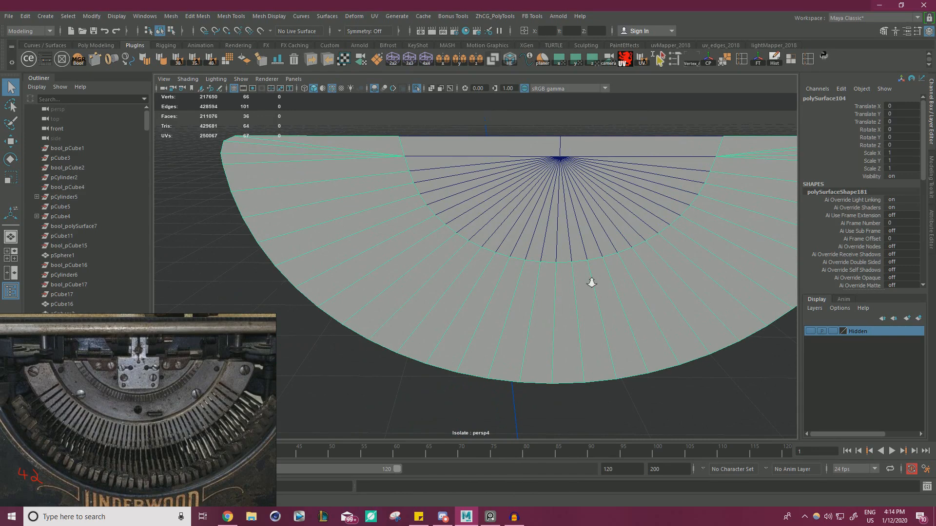
pyautogui.keyDown('alt'); pyautogui.moveTo(591, 283); pyautogui.dragTo(537, 277, button='right'); pyautogui.keyUp('alt')
pyautogui.keyDown('alt'); pyautogui.moveTo(537, 277); pyautogui.dragTo(520, 254, button='middle'); pyautogui.keyUp('alt')
pyautogui.hotkey('ctrl', 'shift', 'x')
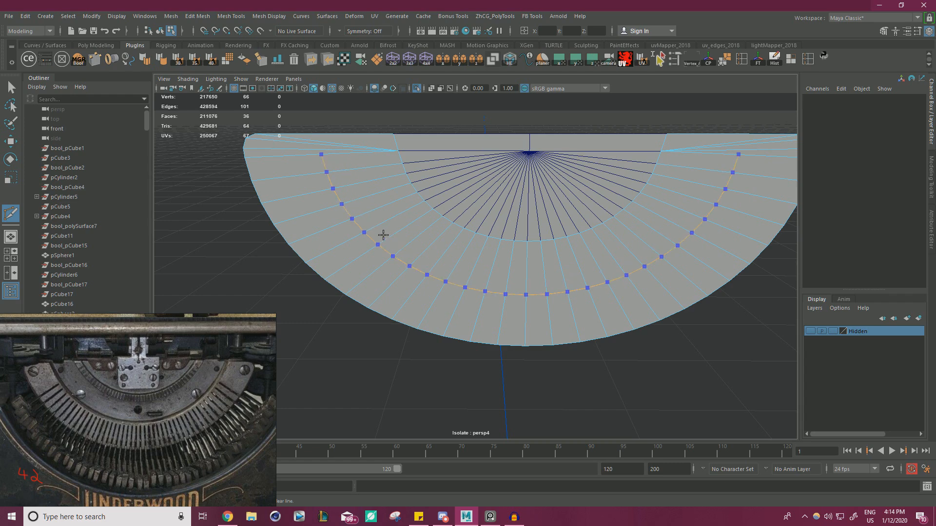
pyautogui.keyDown('ctrl'); pyautogui.middleClick(383, 235); pyautogui.keyUp('ctrl')
pyautogui.press('w')
# Select the outer band of faces on the ring mesh and check it from the front.
pyautogui.keyDown('alt'); pyautogui.moveTo(567, 193); pyautogui.dragTo(454, 205, button='middle'); pyautogui.keyUp('alt')
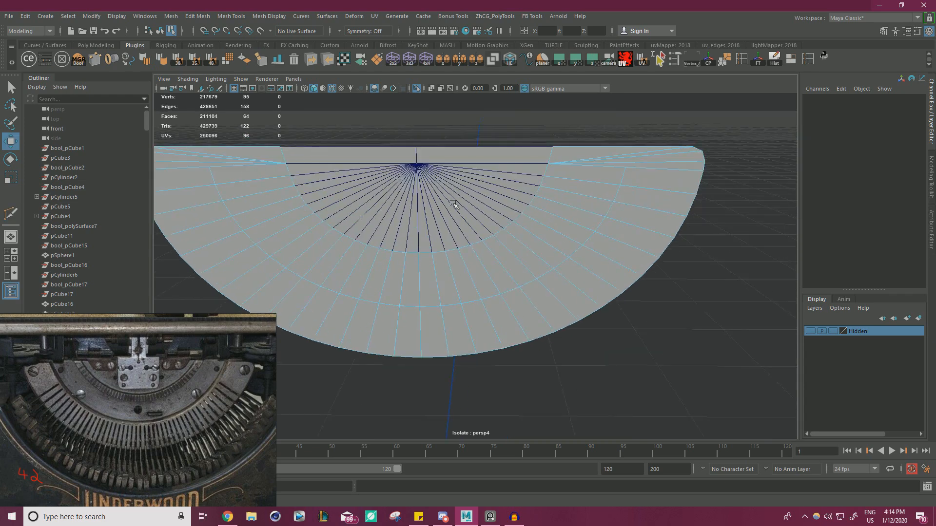
pyautogui.keyDown('alt'); pyautogui.moveTo(454, 205); pyautogui.dragTo(514, 192); pyautogui.keyUp('alt')
pyautogui.moveTo(497, 234); pyautogui.dragTo(501, 262, button='right')
pyautogui.click(516, 312)
pyautogui.keyDown('shift'); pyautogui.doubleClick(517, 316); pyautogui.keyUp('shift')
pyautogui.keyDown('alt'); pyautogui.moveTo(497, 322); pyautogui.dragTo(439, 313); pyautogui.keyUp('alt')
pyautogui.keyDown('alt'); pyautogui.moveTo(423, 265); pyautogui.dragTo(384, 194); pyautogui.keyUp('alt')
pyautogui.moveTo(383, 196); pyautogui.dragTo(382, 171, button='right')
# Undo the ring's edge loop and the extraction of the inner faces.
pyautogui.hotkey('ctrl', 'z')
pyautogui.hotkey('ctrl', 'z')
pyautogui.hotkey('ctrl', 'z')
pyautogui.hotkey('ctrl', 'z')
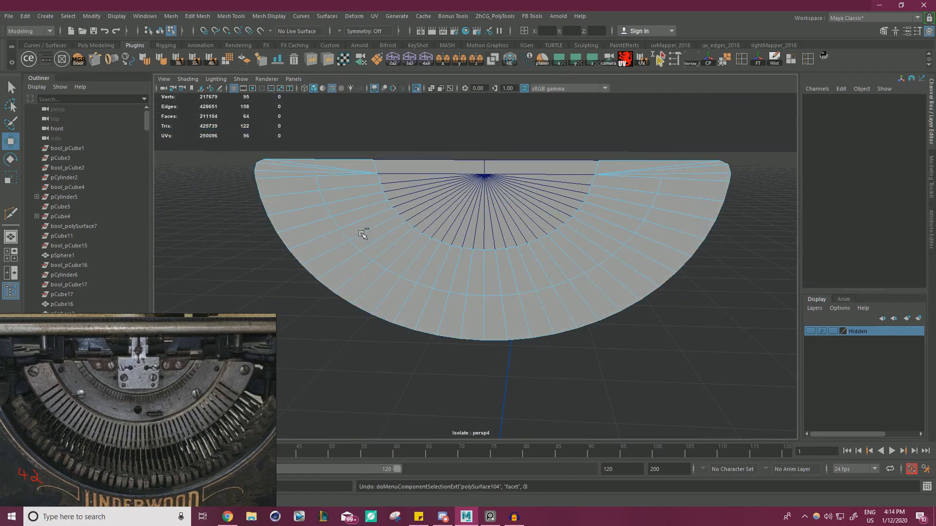
pyautogui.hotkey('ctrl', 'z')
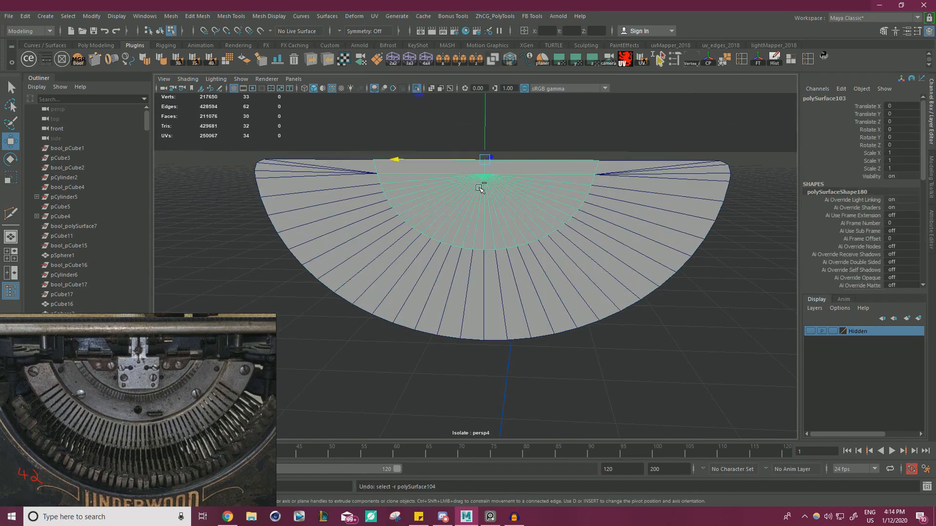
pyautogui.hotkey('ctrl', 'z')
pyautogui.hotkey('ctrl', 'z')
pyautogui.hotkey('ctrl', 'z')
pyautogui.hotkey('ctrl', 'z')
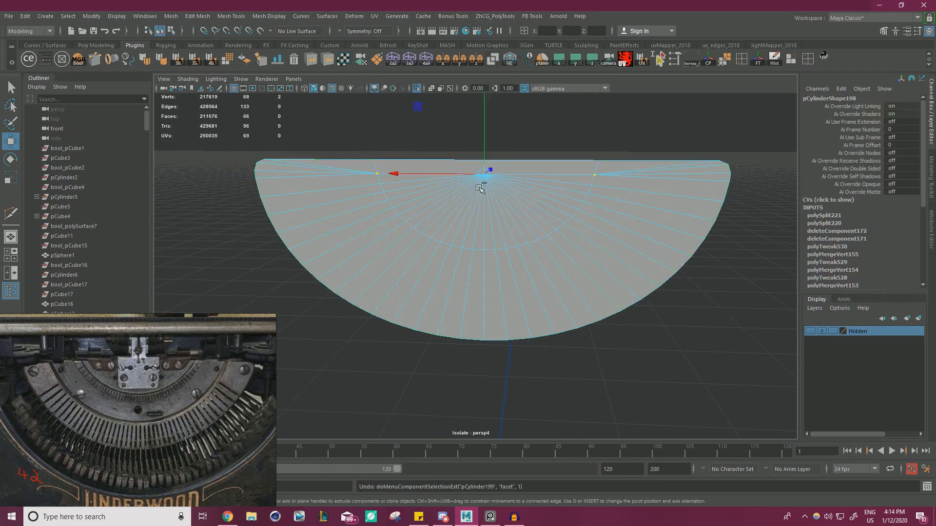
# Select the inner arc edge loop and snap its scale pivot to the fan's centre vertex.
pyautogui.moveTo(580, 196); pyautogui.dragTo(580, 168, button='right')
pyautogui.doubleClick(587, 198)
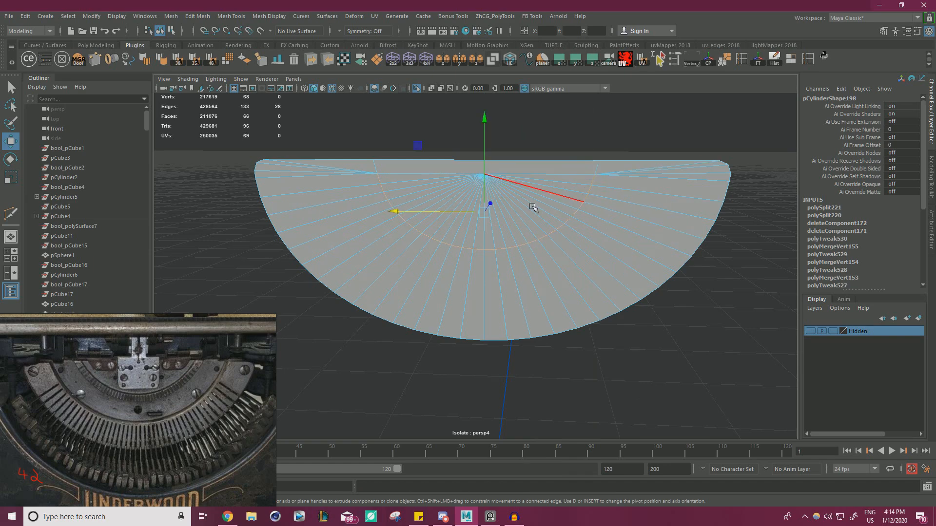
pyautogui.press('r')
pyautogui.keyDown('alt'); pyautogui.moveTo(507, 226); pyautogui.dragTo(533, 228); pyautogui.keyUp('alt')
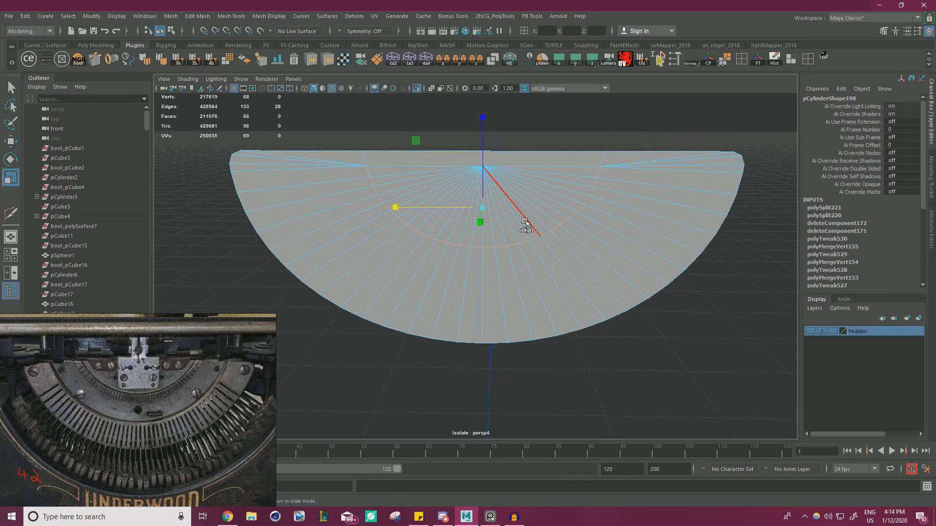
pyautogui.press('d')
pyautogui.press('v')
pyautogui.moveTo(483, 208); pyautogui.dragTo(425, 160)
# Scale the inner arc edge loop slightly smaller in height and width about the fan's centre, and deselect it.
pyautogui.moveTo(402, 216); pyautogui.dragTo(395, 215)
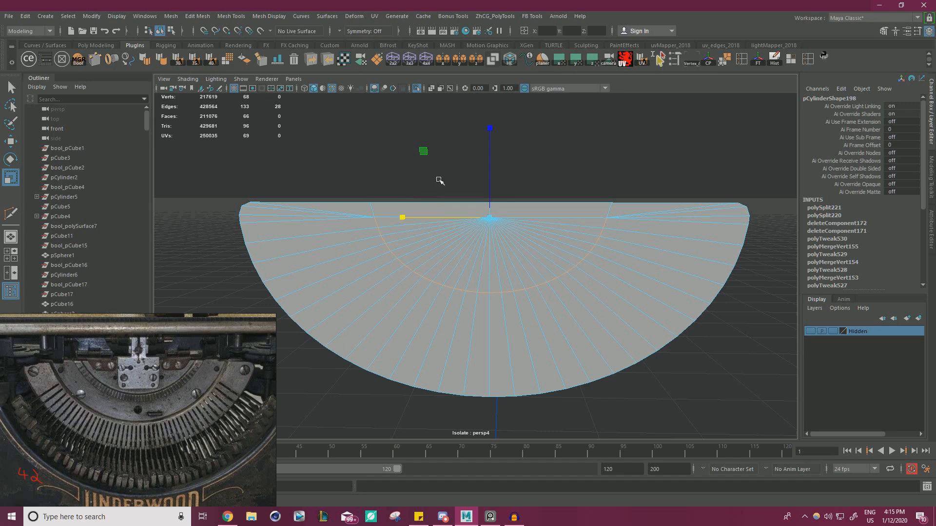
pyautogui.moveTo(489, 131); pyautogui.dragTo(491, 178)
pyautogui.moveTo(491, 178); pyautogui.dragTo(492, 179)
pyautogui.moveTo(412, 216); pyautogui.dragTo(414, 217)
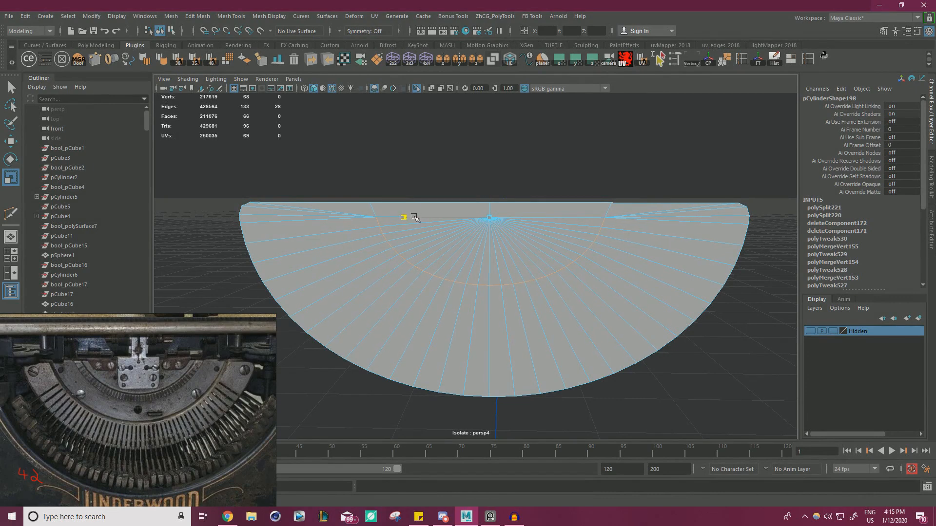
pyautogui.moveTo(414, 217); pyautogui.dragTo(414, 218)
pyautogui.moveTo(457, 216); pyautogui.dragTo(497, 200, button='right')
pyautogui.click(573, 173)
# Select the inner arc's two end vertices and raise them slightly.
pyautogui.keyDown('alt'); pyautogui.moveTo(574, 173); pyautogui.dragTo(513, 196); pyautogui.keyUp('alt')
pyautogui.click(420, 221)
pyautogui.moveTo(418, 221); pyautogui.dragTo(619, 227, button='right')
pyautogui.click(384, 222)
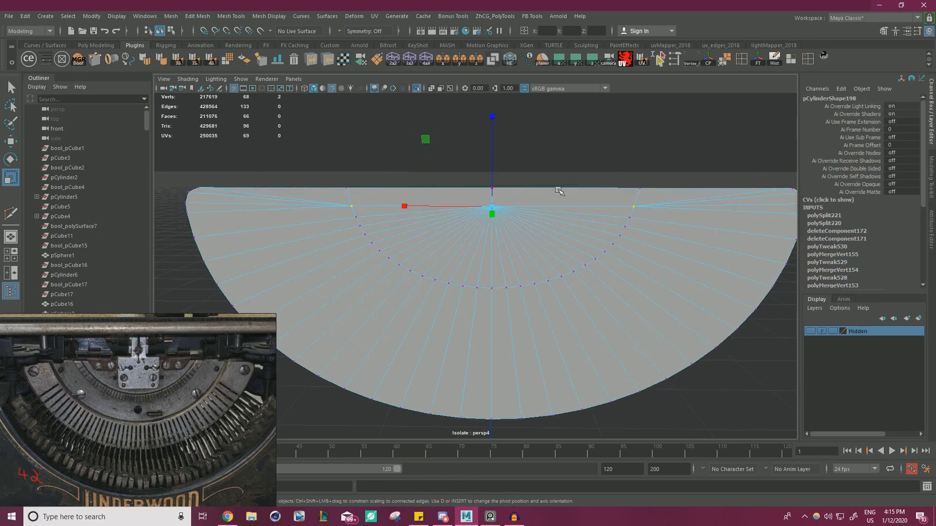
pyautogui.press('w')
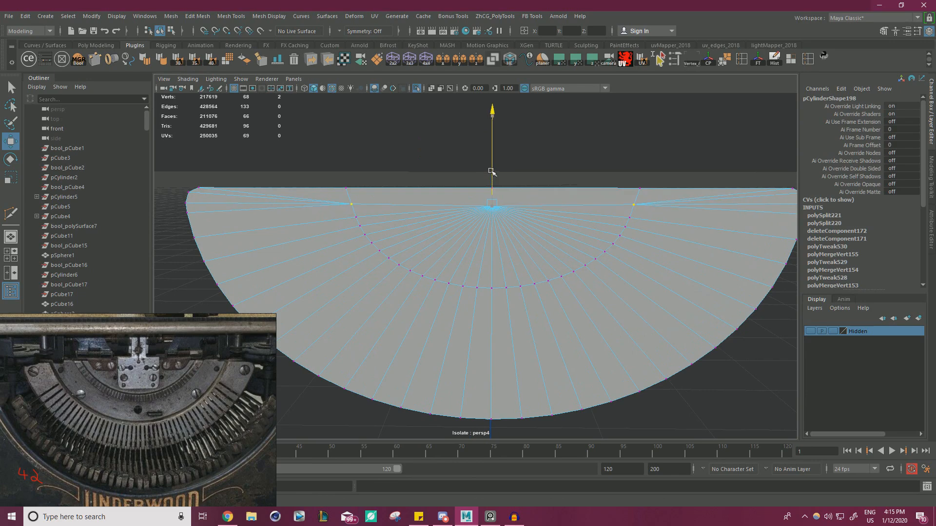
pyautogui.press('t')
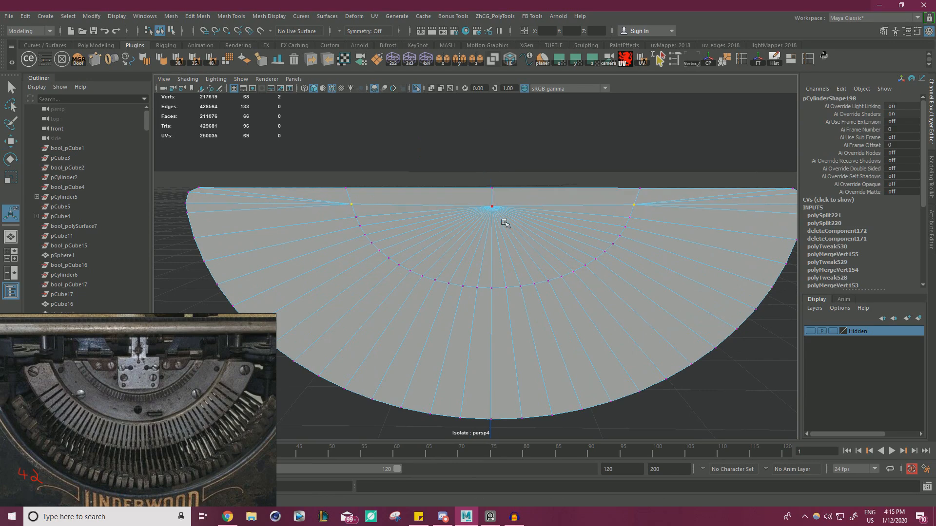
# Scale the inner arc's two end vertices slightly farther apart horizontally and return to object selection.
pyautogui.press('r')
pyautogui.moveTo(408, 205); pyautogui.dragTo(406, 205)
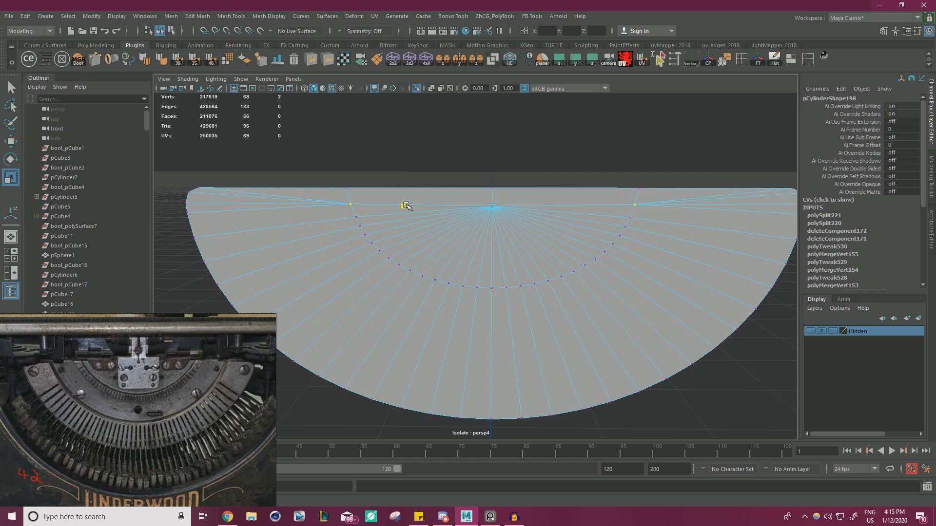
pyautogui.moveTo(473, 213); pyautogui.dragTo(514, 194, button='right')
pyautogui.click(529, 163)
# Select the faces inside the inner arc and extract them as a separate shell from the outer ring.
pyautogui.keyDown('alt'); pyautogui.moveTo(529, 163); pyautogui.dragTo(370, 207, button='right'); pyautogui.keyUp('alt')
pyautogui.keyDown('alt'); pyautogui.moveTo(371, 207); pyautogui.dragTo(393, 189); pyautogui.keyUp('alt')
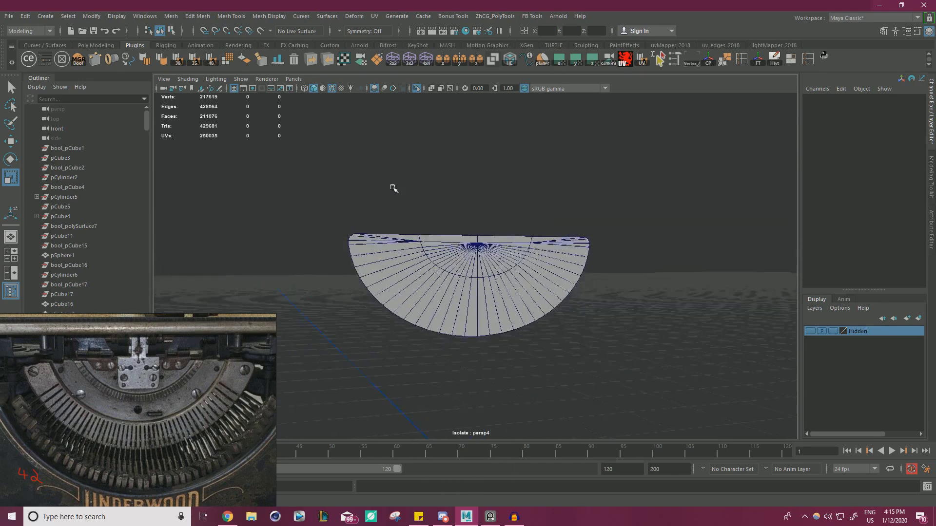
pyautogui.keyDown('alt'); pyautogui.moveTo(392, 189); pyautogui.dragTo(599, 280, button='right'); pyautogui.keyUp('alt')
pyautogui.keyDown('alt'); pyautogui.moveTo(599, 279); pyautogui.dragTo(460, 274); pyautogui.keyUp('alt')
pyautogui.keyDown('alt'); pyautogui.moveTo(460, 274); pyautogui.dragTo(505, 207, button='middle'); pyautogui.keyUp('alt')
pyautogui.keyDown('alt'); pyautogui.moveTo(505, 207); pyautogui.dragTo(505, 191, button='right'); pyautogui.keyUp('alt')
pyautogui.keyDown('alt'); pyautogui.moveTo(504, 191); pyautogui.dragTo(492, 219, button='middle'); pyautogui.keyUp('alt')
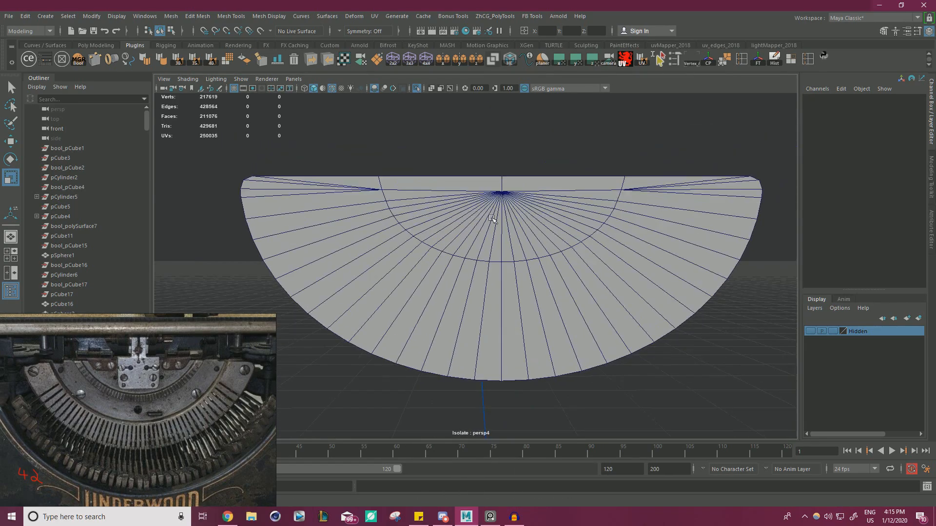
pyautogui.click(492, 206)
pyautogui.moveTo(492, 198); pyautogui.dragTo(491, 224, button='right')
pyautogui.moveTo(543, 146); pyautogui.dragTo(485, 202)
pyautogui.keyDown('shift'); pyautogui.moveTo(539, 189); pyautogui.dragTo(532, 345, button='right'); pyautogui.keyUp('shift')
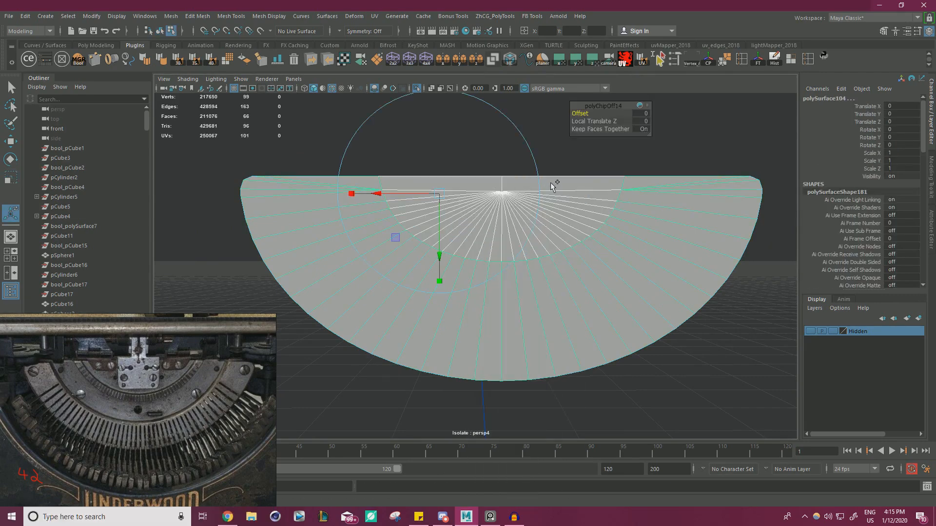
pyautogui.press('q')
pyautogui.click(604, 154)
# Try inserting a concentric edge loop midway across the outer ring, and undo it.
pyautogui.click(656, 241)
pyautogui.keyDown('shift'); pyautogui.moveTo(621, 250); pyautogui.dragTo(517, 332, button='right'); pyautogui.keyUp('shift')
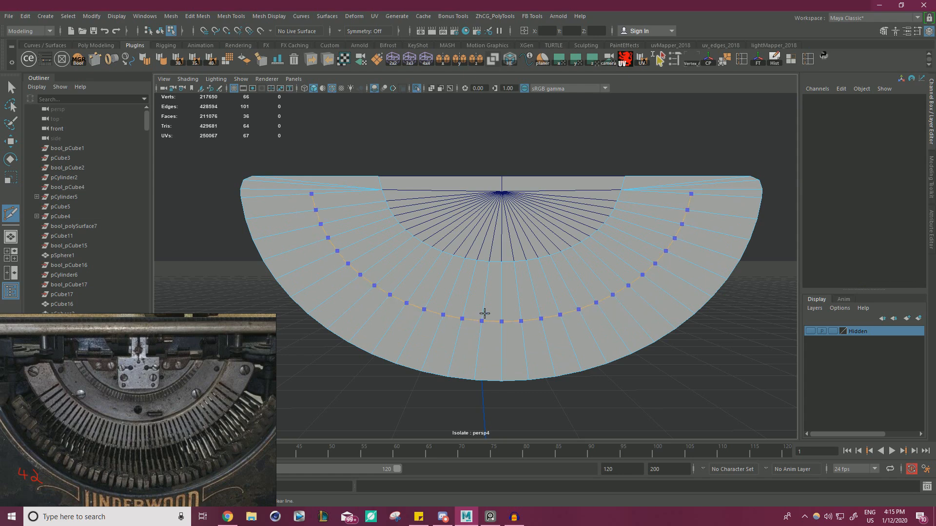
pyautogui.keyDown('ctrl'); pyautogui.click(484, 313); pyautogui.keyUp('ctrl')
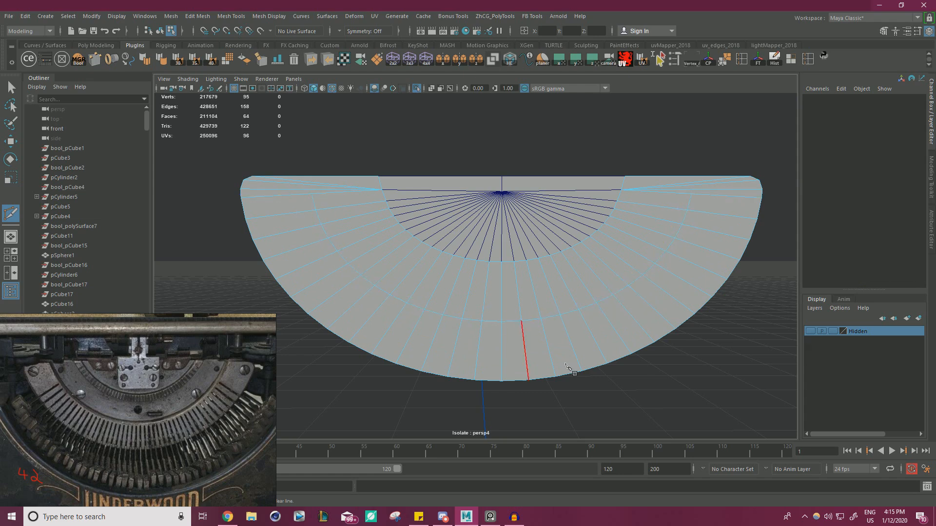
pyautogui.press('w')
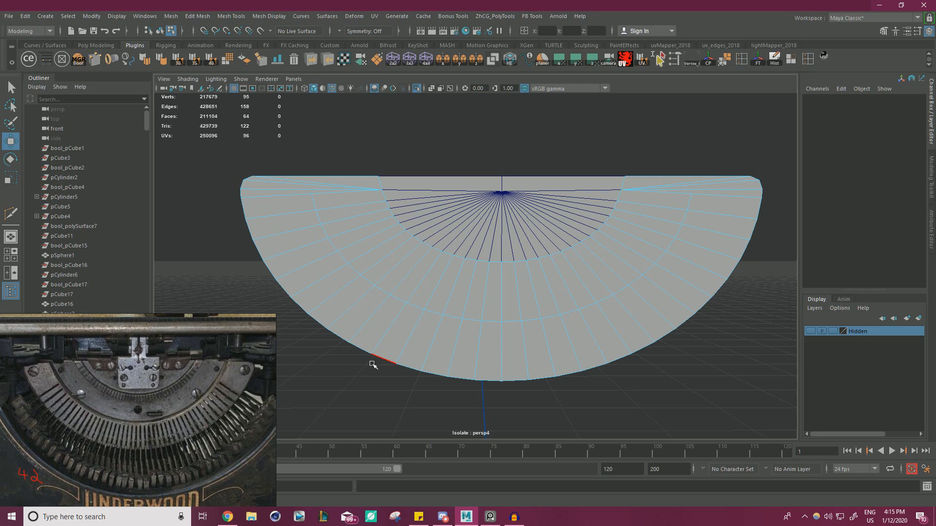
pyautogui.hotkey('ctrl', 'z')
pyautogui.hotkey('ctrl', 'z')
pyautogui.hotkey('ctrl', 'z')
pyautogui.hotkey('ctrl', 'z')
pyautogui.hotkey('ctrl', 'z')
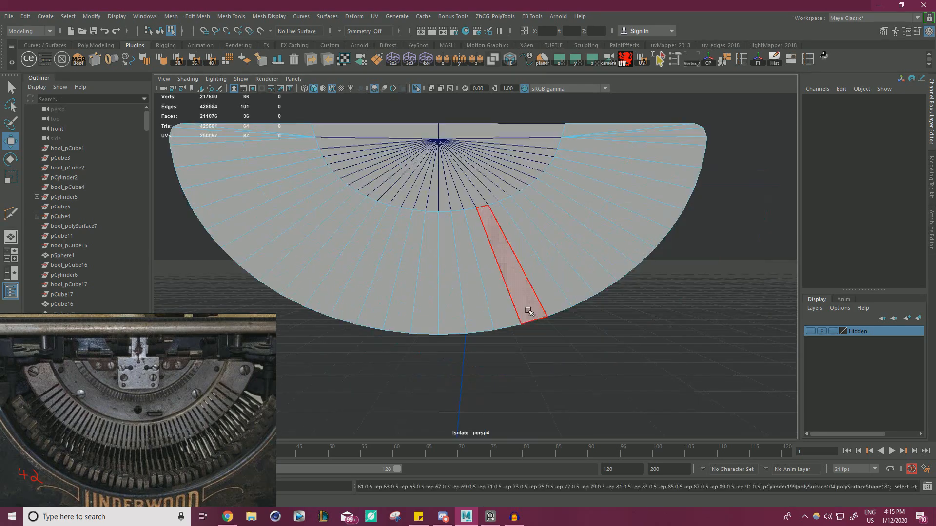
# Insert a concentric edge loop across the outer ring, just inside the middle of its width.
pyautogui.press('y')
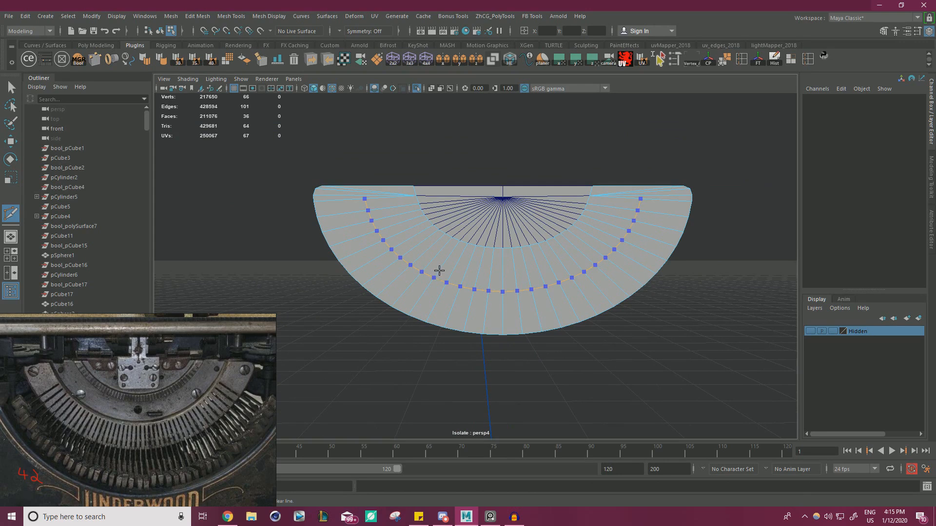
pyautogui.hotkey('ctrl', 'shift')
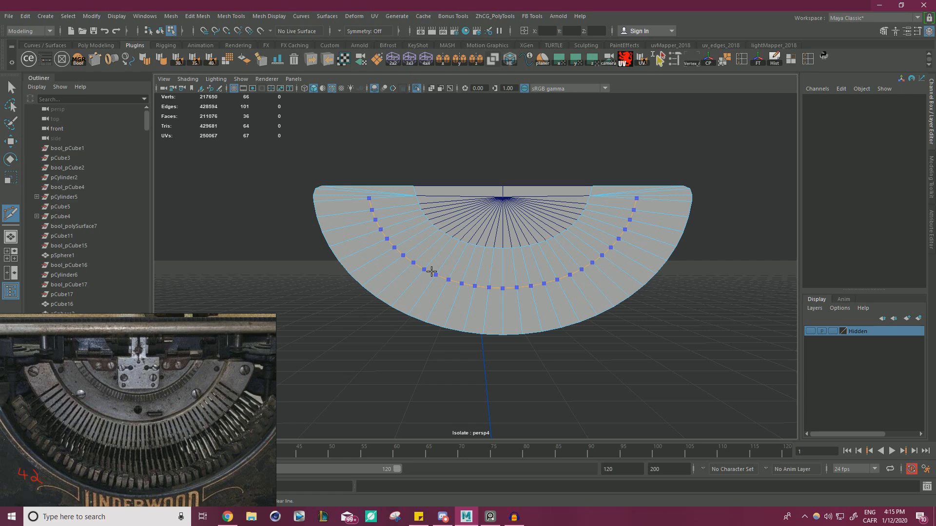
pyautogui.keyDown('ctrl'); pyautogui.click(432, 272); pyautogui.keyUp('ctrl')
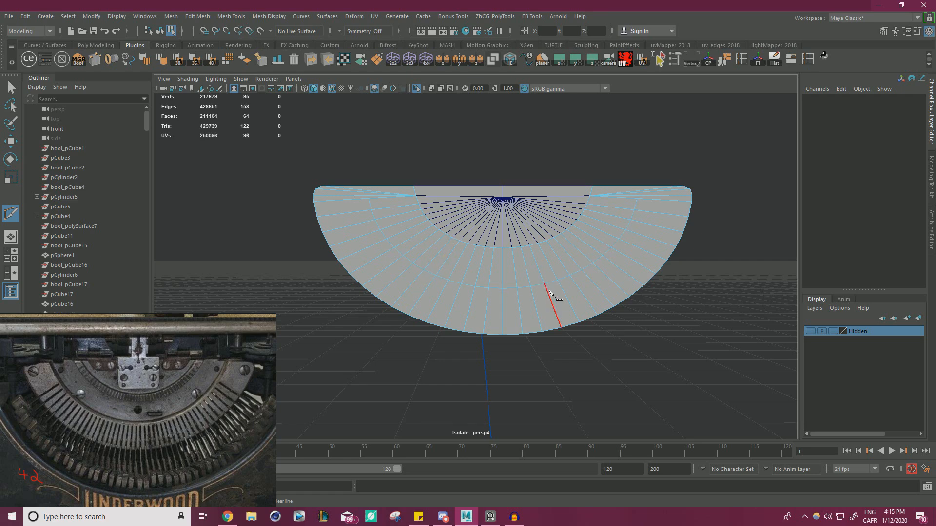
pyautogui.press('w')
pyautogui.doubleClick(497, 227)
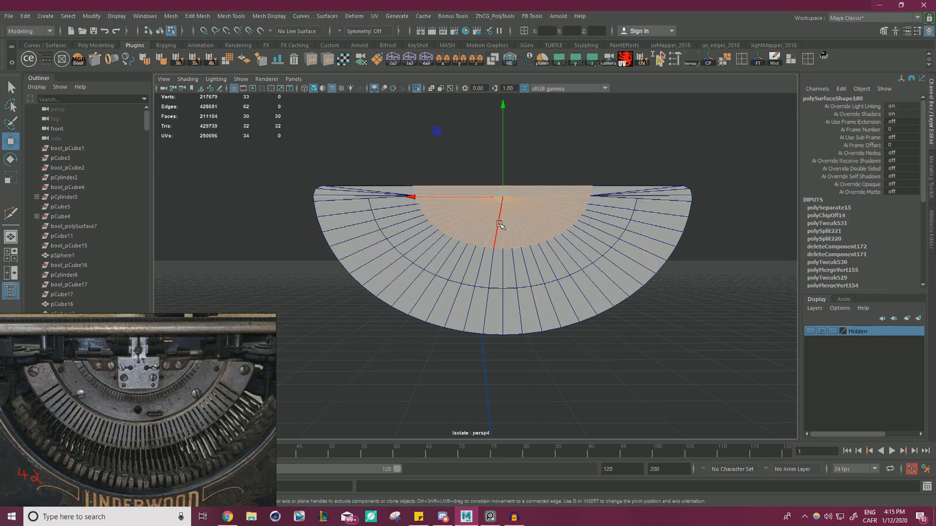
pyautogui.moveTo(501, 222); pyautogui.dragTo(522, 195, button='right')
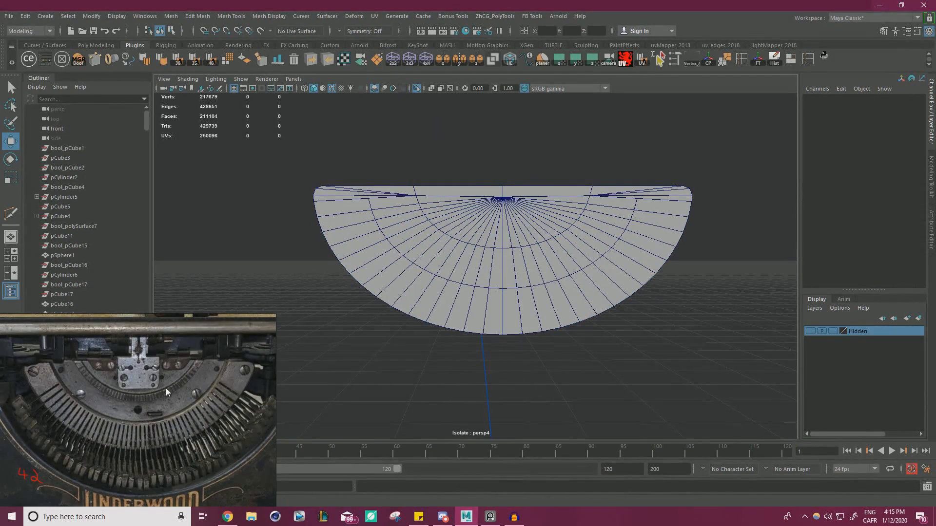
# Extend the ring's new edge loop at its left end with a Multi-Cut through the narrow faces to 50% of the top edge.
pyautogui.click(540, 317)
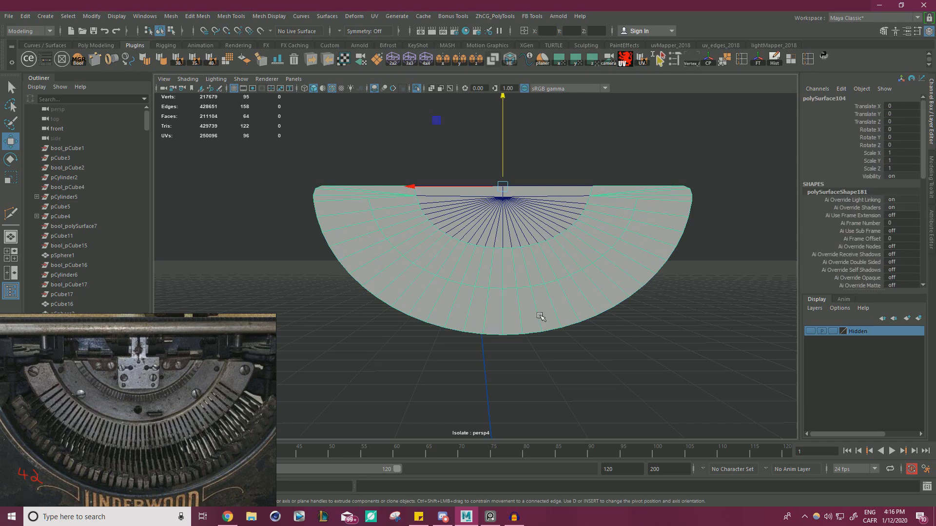
pyautogui.keyDown('alt'); pyautogui.moveTo(510, 304); pyautogui.dragTo(539, 301, button='right'); pyautogui.keyUp('alt')
pyautogui.keyDown('alt'); pyautogui.moveTo(480, 273); pyautogui.dragTo(531, 305, button='middle'); pyautogui.keyUp('alt')
pyautogui.keyDown('alt'); pyautogui.moveTo(487, 309); pyautogui.dragTo(563, 287, button='right'); pyautogui.keyUp('alt')
pyautogui.hotkey('ctrl', 'shift', 'x')
pyautogui.click(449, 262)
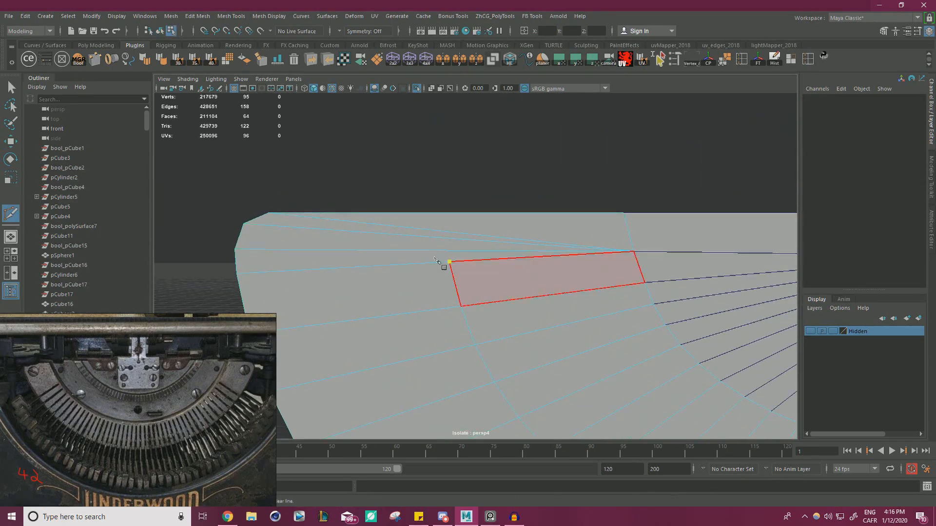
pyautogui.click(442, 251)
pyautogui.keyDown('shift'); pyautogui.moveTo(450, 251); pyautogui.dragTo(447, 213); pyautogui.keyUp('shift')
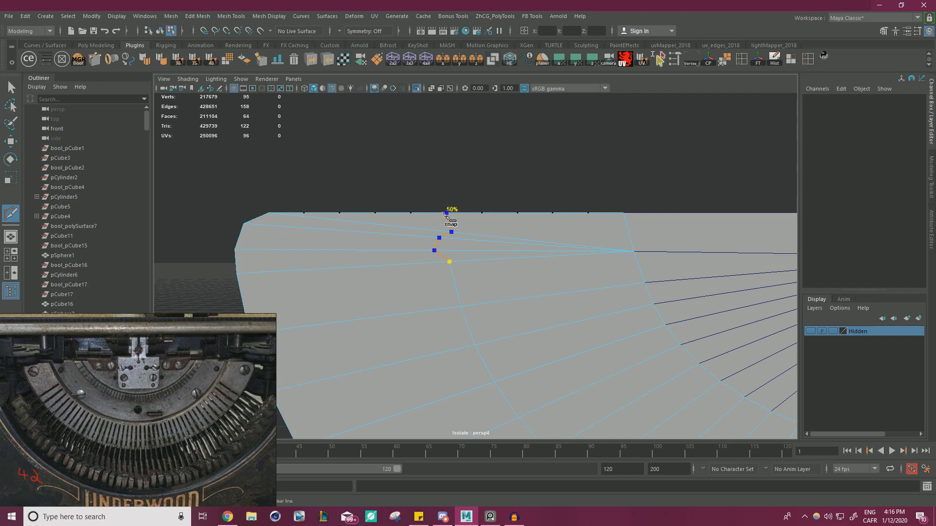
pyautogui.rightClick(433, 179)
# Cut the matching extension at the loop's right end, through the narrow faces up to the ring's top edge.
pyautogui.keyDown('alt'); pyautogui.moveTo(478, 198); pyautogui.dragTo(234, 268, button='right'); pyautogui.keyUp('alt')
pyautogui.keyDown('alt'); pyautogui.moveTo(460, 270); pyautogui.dragTo(310, 267, button='middle'); pyautogui.keyUp('alt')
pyautogui.keyDown('alt'); pyautogui.moveTo(516, 265); pyautogui.dragTo(309, 278, button='middle'); pyautogui.keyUp('alt')
pyautogui.keyDown('alt'); pyautogui.moveTo(343, 277); pyautogui.dragTo(583, 283, button='right'); pyautogui.keyUp('alt')
pyautogui.moveTo(524, 286); pyautogui.dragTo(531, 290)
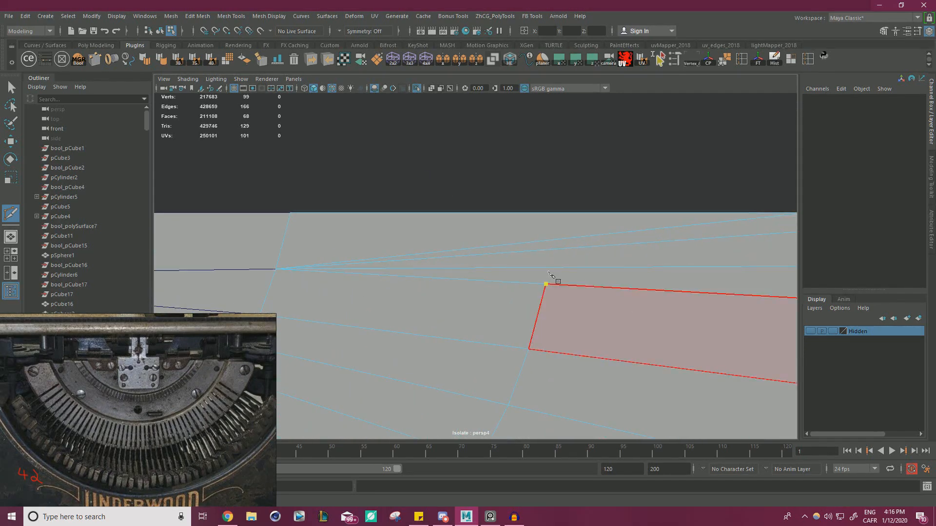
pyautogui.click(545, 284)
pyautogui.keyDown('shift'); pyautogui.moveTo(584, 272); pyautogui.dragTo(563, 260); pyautogui.keyUp('shift')
pyautogui.click(543, 241)
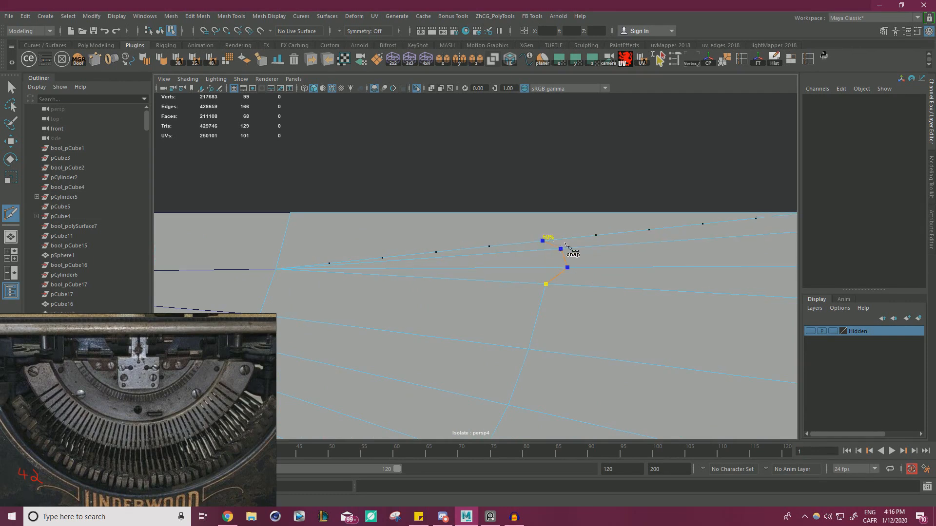
pyautogui.click(546, 219)
pyautogui.press('w')
# Select the first new cut vertex above the loop's original end on both sides and scale the pair slightly inward horizontally.
pyautogui.click(568, 269)
pyautogui.keyDown('alt'); pyautogui.moveTo(579, 275); pyautogui.dragTo(292, 273, button='right'); pyautogui.keyUp('alt')
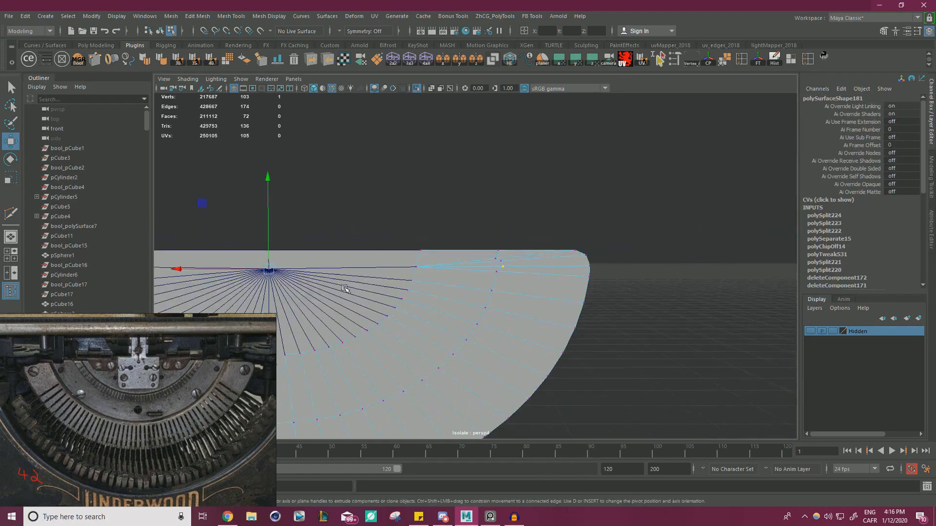
pyautogui.keyDown('alt'); pyautogui.moveTo(273, 273); pyautogui.dragTo(624, 272, button='middle'); pyautogui.keyUp('alt')
pyautogui.keyDown('shift'); pyautogui.click(382, 266); pyautogui.keyUp('shift')
pyautogui.keyDown('alt'); pyautogui.moveTo(382, 266); pyautogui.dragTo(584, 304, button='right'); pyautogui.keyUp('alt')
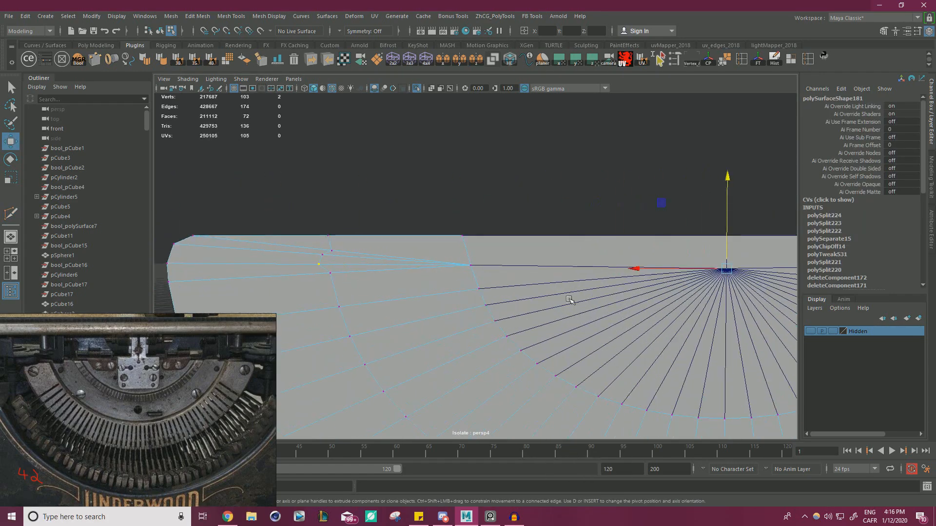
pyautogui.press('r')
pyautogui.moveTo(641, 272); pyautogui.dragTo(643, 269)
# Select the next pair of cut vertices up the loop and scale them slightly inward to follow the arc.
pyautogui.click(321, 257)
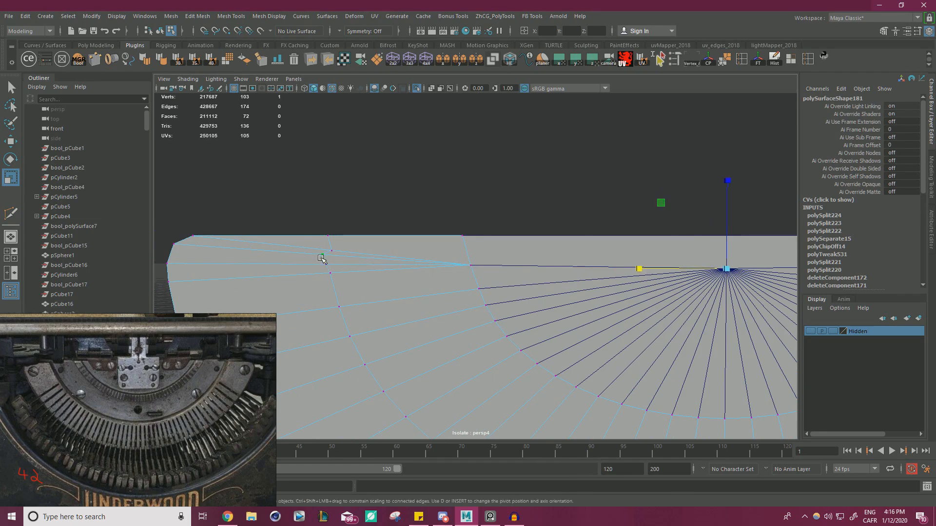
pyautogui.keyDown('alt'); pyautogui.moveTo(694, 243); pyautogui.dragTo(191, 244, button='middle'); pyautogui.keyUp('alt')
pyautogui.keyDown('shift'); pyautogui.click(628, 256); pyautogui.keyUp('shift')
pyautogui.press('f')
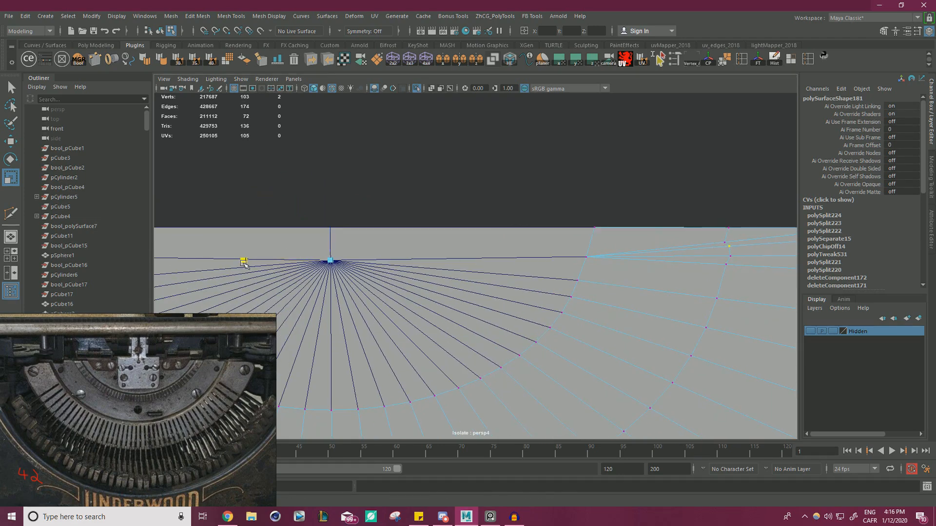
# Snap the extra cut vertex below the top edge onto its neighbour on both sides, and merge all the ring's vertices.
pyautogui.scroll(-5, 642, 240)
pyautogui.scroll(8, 553, 310)
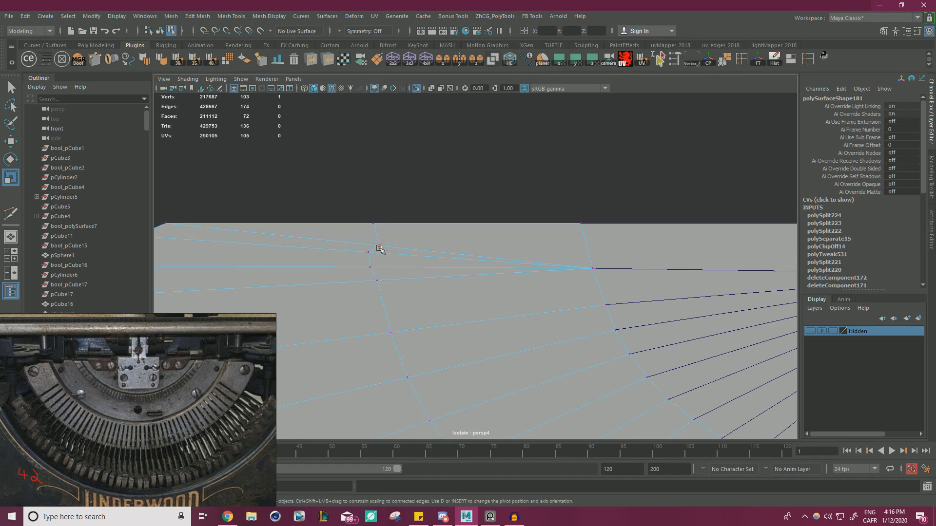
pyautogui.press('w')
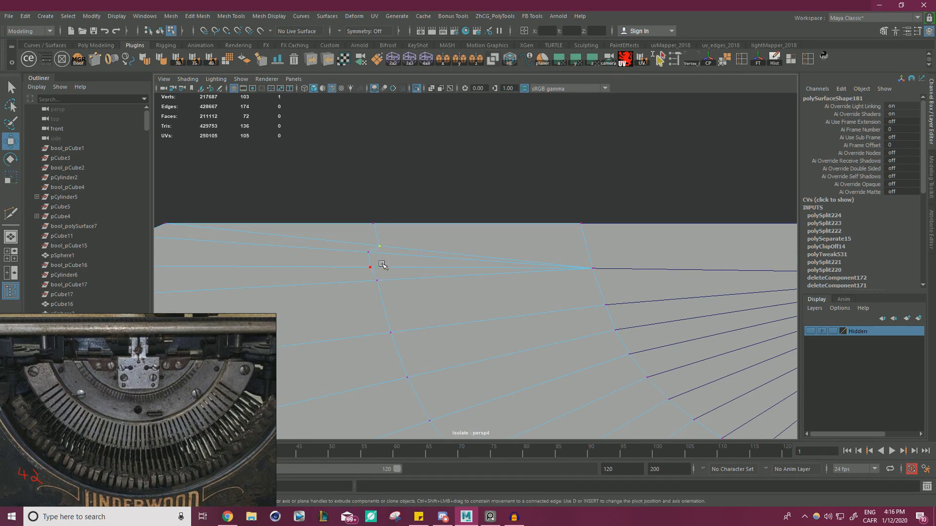
pyautogui.click(387, 254)
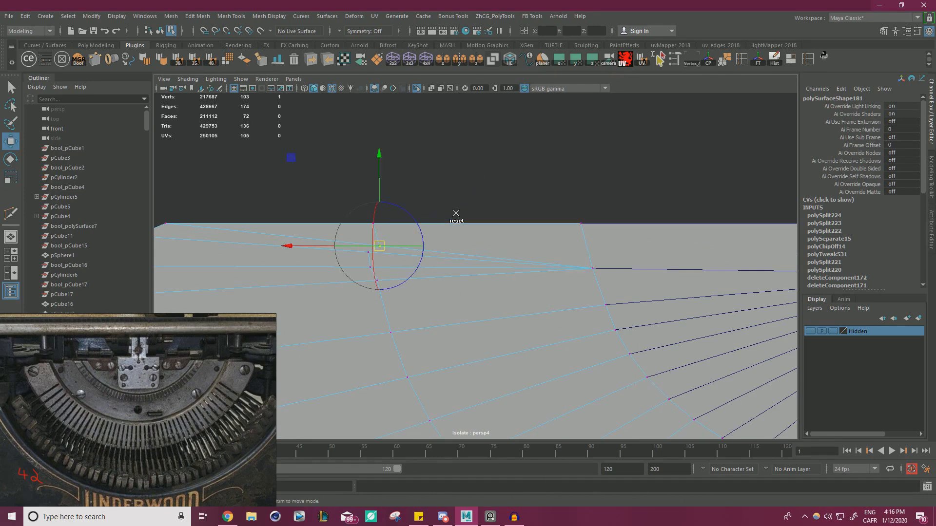
pyautogui.keyDown('alt'); pyautogui.moveTo(408, 259); pyautogui.dragTo(642, 201); pyautogui.keyUp('alt')
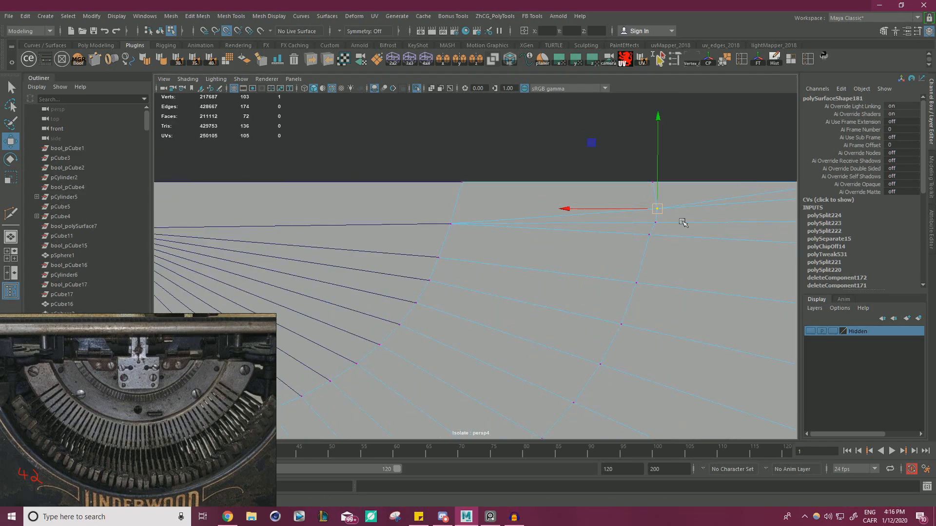
pyautogui.press('a')
pyautogui.moveTo(326, 181); pyautogui.dragTo(763, 410)
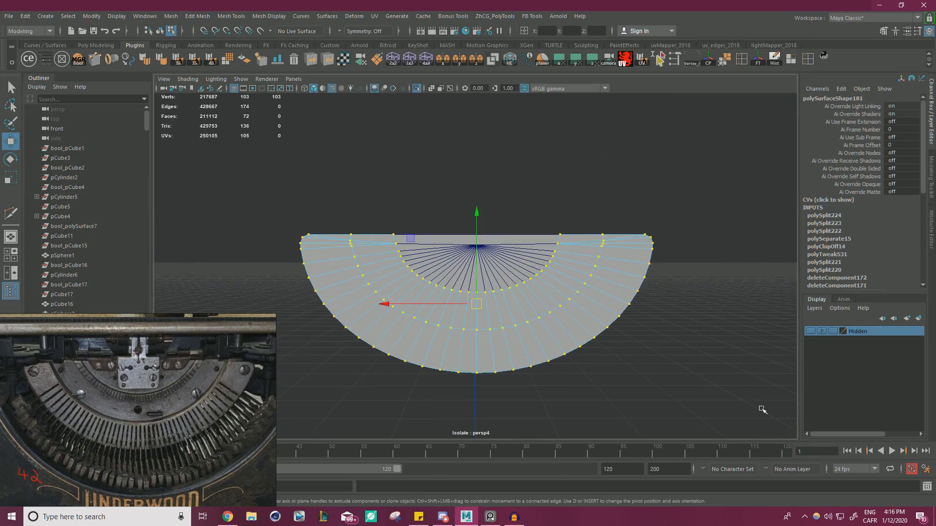
pyautogui.keyDown('shift'); pyautogui.moveTo(606, 272); pyautogui.dragTo(683, 221, button='right'); pyautogui.keyUp('shift')
# Select the loop's two vertices on the ring's top edge and scale them horizontally to line up with the arc.
pyautogui.scroll(3, 779, 258)
pyautogui.scroll(2, 775, 257)
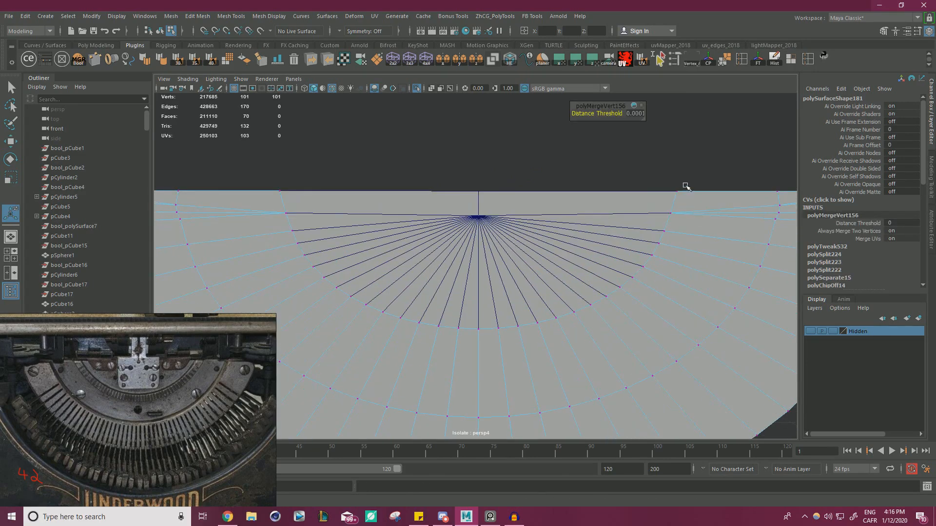
pyautogui.keyDown('alt'); pyautogui.moveTo(255, 152); pyautogui.dragTo(279, 151, button='middle'); pyautogui.keyUp('alt')
pyautogui.moveTo(243, 152)
pyautogui.mouseDown()
pyautogui.moveTo(208, 170)
pyautogui.moveTo(193, 194)
pyautogui.mouseUp()
pyautogui.keyDown('alt'); pyautogui.moveTo(713, 178); pyautogui.dragTo(568, 186, button='middle'); pyautogui.keyUp('alt')
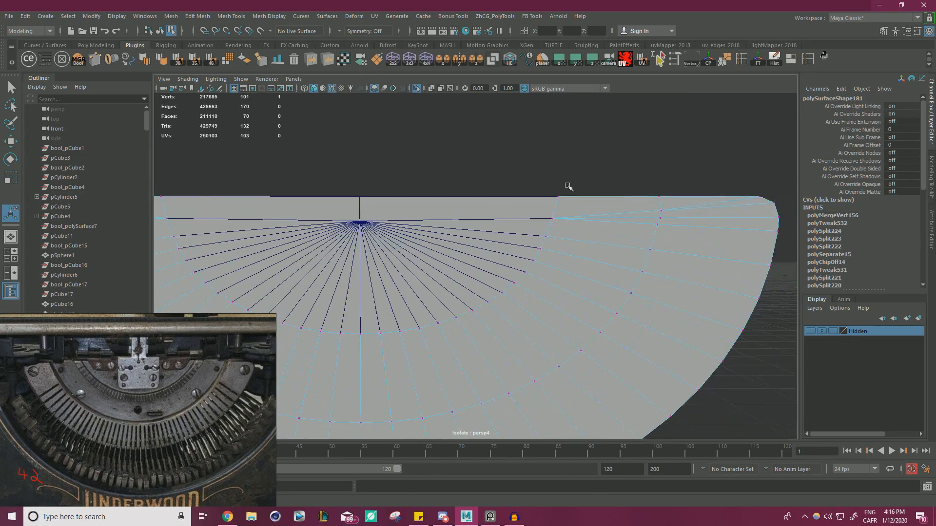
pyautogui.keyDown('shift'); pyautogui.moveTo(671, 201); pyautogui.dragTo(672, 202); pyautogui.keyUp('shift')
pyautogui.keyDown('alt'); pyautogui.moveTo(536, 180); pyautogui.dragTo(628, 186, button='middle'); pyautogui.keyUp('alt')
pyautogui.press('w')
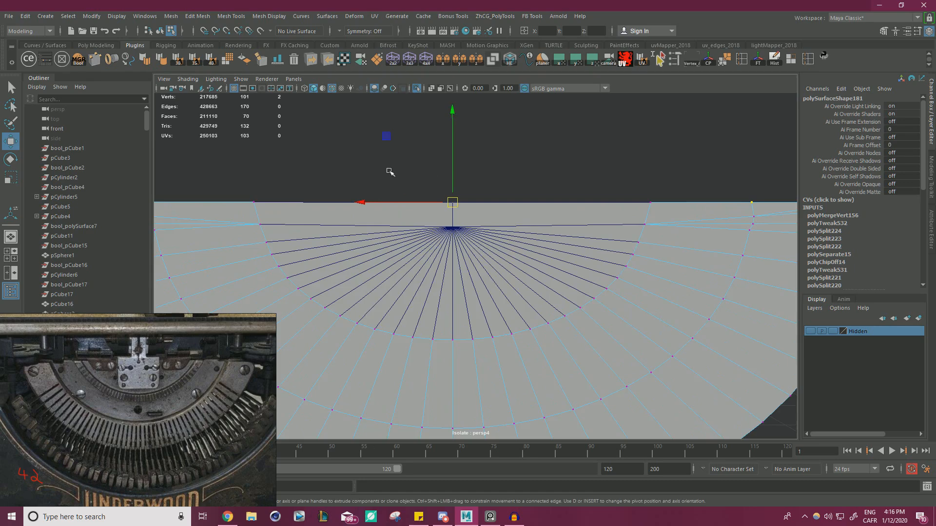
pyautogui.scroll(-2, 390, 172)
pyautogui.keyDown('alt'); pyautogui.moveTo(357, 176); pyautogui.dragTo(427, 181, button='middle'); pyautogui.keyUp('alt')
pyautogui.press('r')
pyautogui.moveTo(440, 219); pyautogui.dragTo(443, 218)
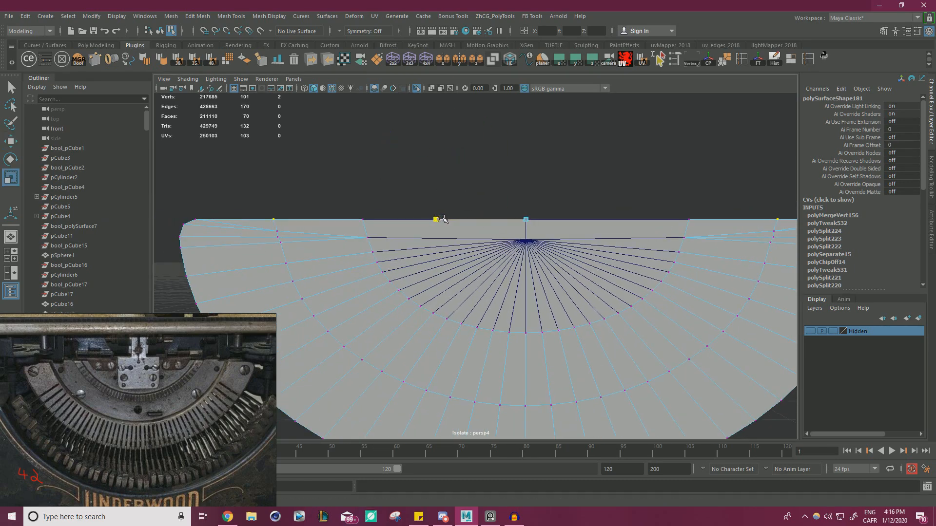
pyautogui.scroll(2, 397, 221)
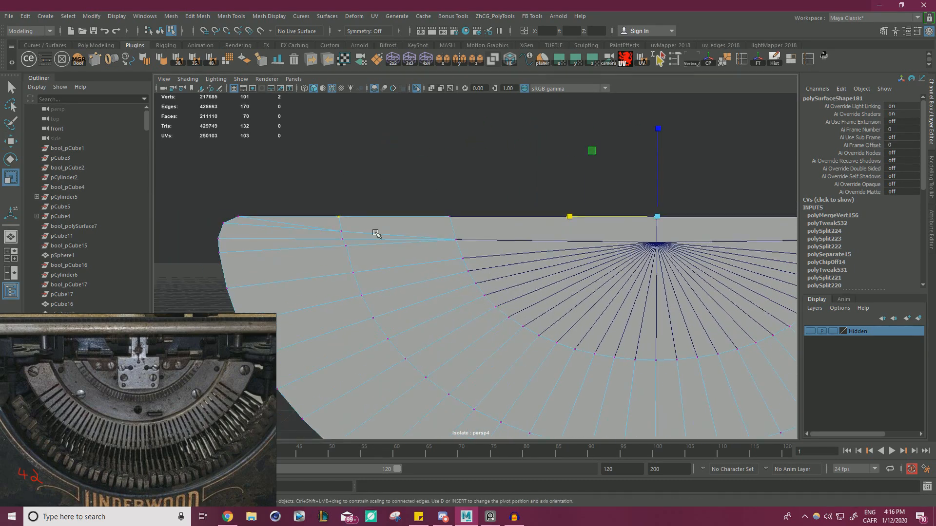
# Try nudging a cut vertex near the loop's left end down along the arc, and undo the move.
pyautogui.click(318, 234)
pyautogui.press('w')
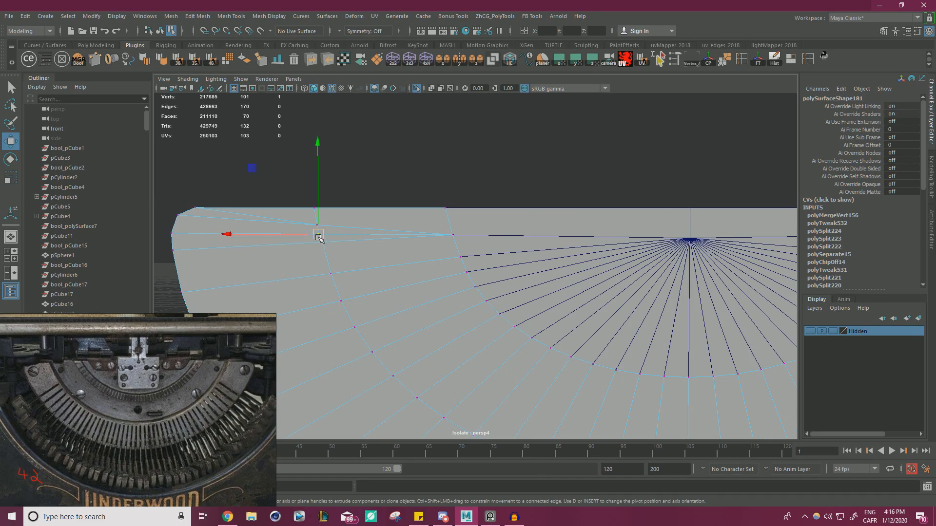
pyautogui.moveTo(319, 239); pyautogui.dragTo(323, 243)
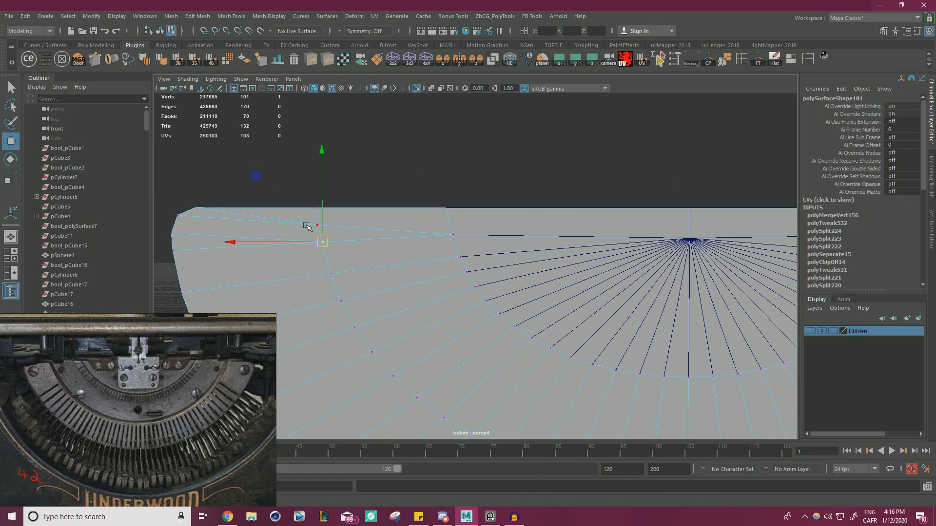
pyautogui.hotkey('ctrl', 'z')
pyautogui.keyDown('alt'); pyautogui.moveTo(428, 197); pyautogui.dragTo(394, 177, button='middle'); pyautogui.keyUp('alt')
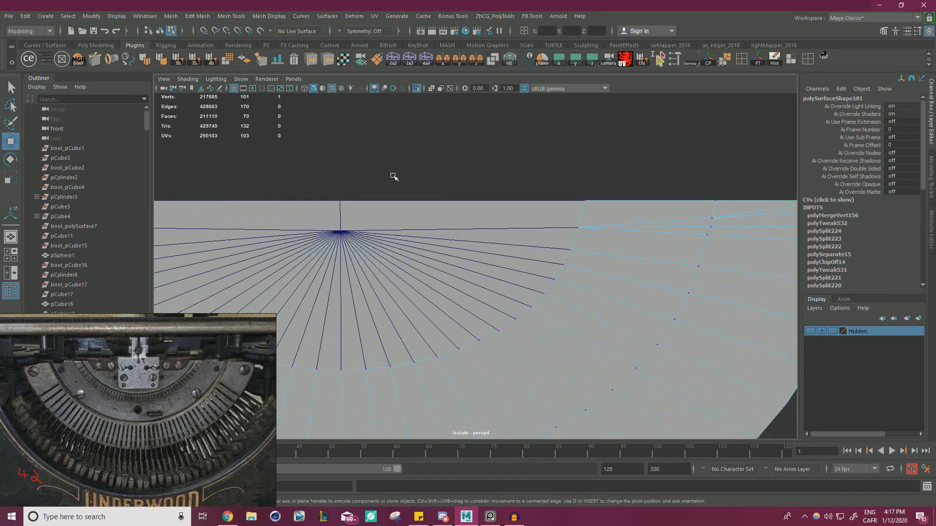
# Merge the remaining overlapping vertices of the arc loop near the ring's top edge.
pyautogui.click(709, 228)
pyautogui.keyDown('alt'); pyautogui.moveTo(710, 233); pyautogui.dragTo(443, 223, button='right'); pyautogui.keyUp('alt')
pyautogui.keyDown('shift'); pyautogui.moveTo(571, 239); pyautogui.dragTo(675, 209, button='right'); pyautogui.keyUp('shift')
pyautogui.keyDown('shift'); pyautogui.moveTo(678, 253); pyautogui.dragTo(683, 273, button='right'); pyautogui.keyUp('shift')
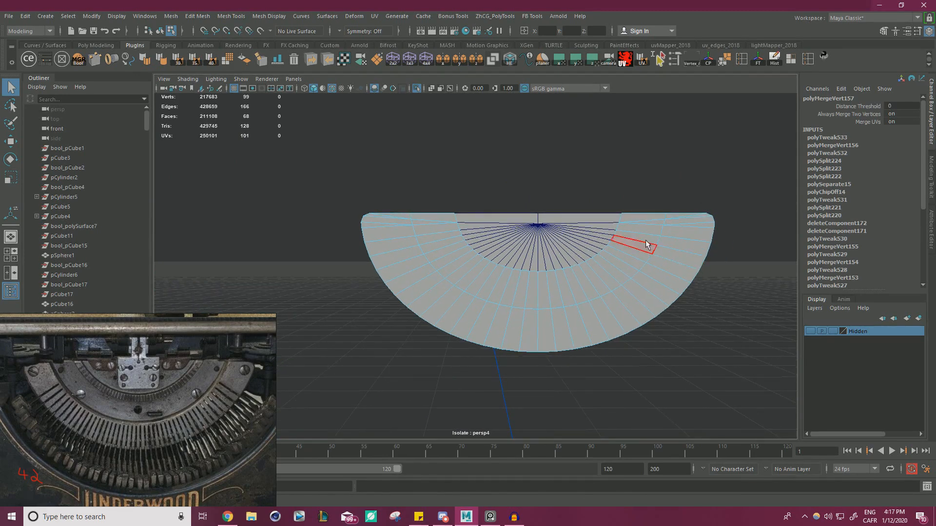
# Select every face of the outermost band of the half-disc ring, extract them as a separate piece and return to object mode.
pyautogui.keyDown('alt'); pyautogui.moveTo(685, 235); pyautogui.dragTo(740, 252, button='right'); pyautogui.keyUp('alt')
pyautogui.keyDown('alt'); pyautogui.moveTo(707, 225); pyautogui.dragTo(619, 222, button='middle'); pyautogui.keyUp('alt')
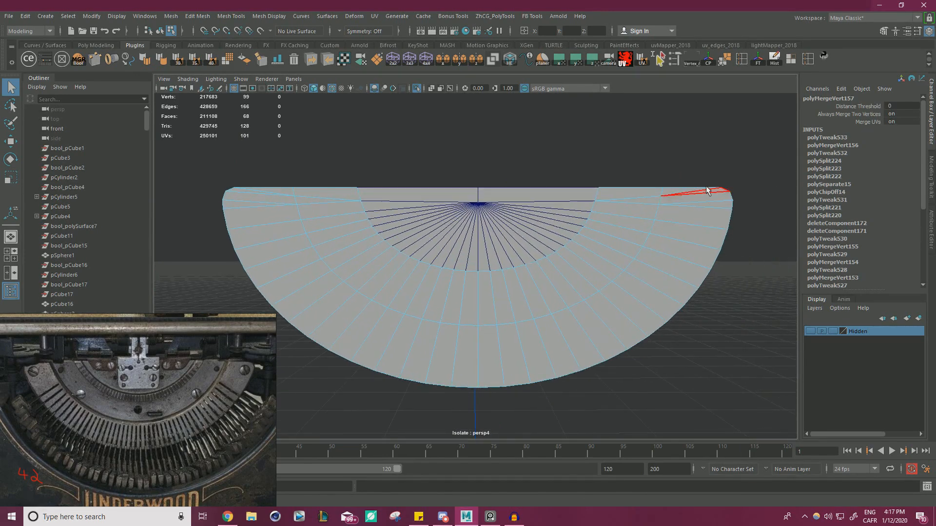
pyautogui.moveTo(696, 171); pyautogui.dragTo(737, 290)
pyautogui.keyDown('shift'); pyautogui.doubleClick(654, 295); pyautogui.keyUp('shift')
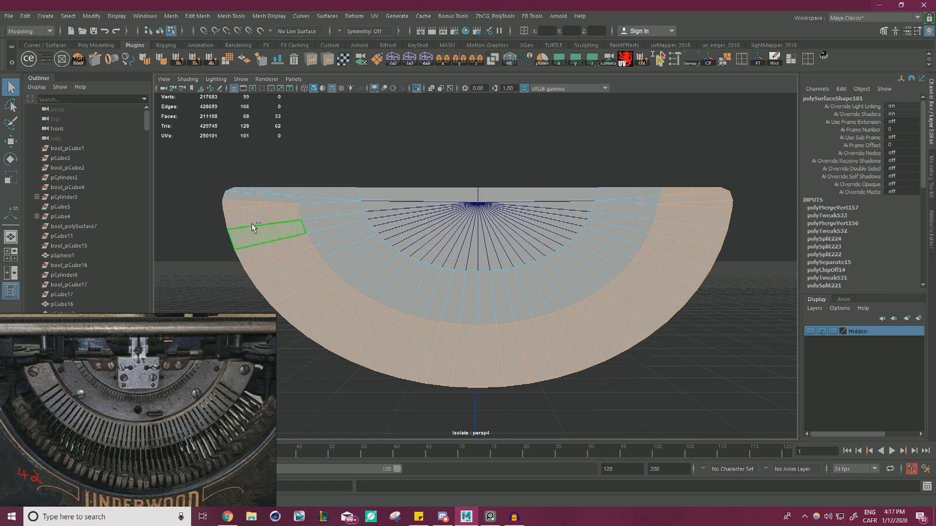
pyautogui.keyDown('shift'); pyautogui.moveTo(249, 173); pyautogui.dragTo(261, 198); pyautogui.keyUp('shift')
pyautogui.keyDown('shift'); pyautogui.rightClick(333, 194); pyautogui.keyUp('shift')
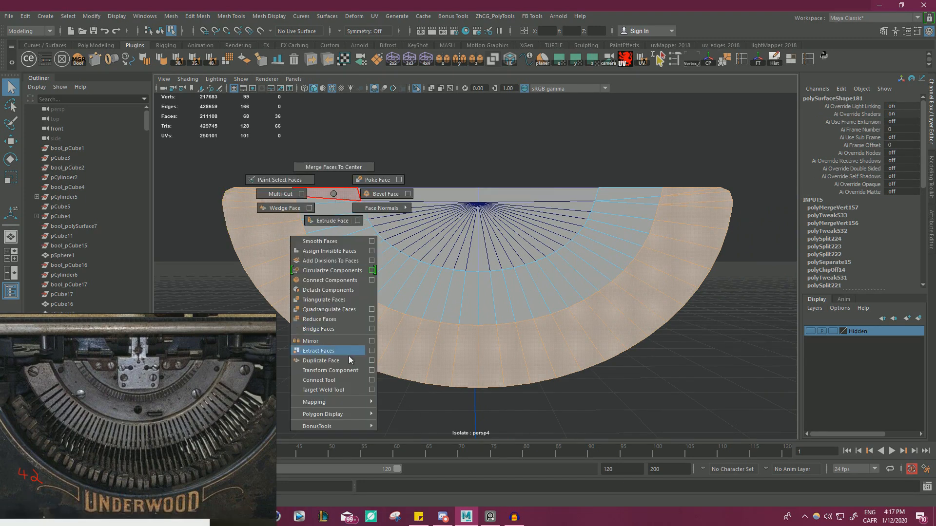
pyautogui.keyDown('shift'); pyautogui.moveTo(349, 357); pyautogui.dragTo(344, 348, button='right'); pyautogui.keyUp('shift')
pyautogui.press('w')
pyautogui.moveTo(377, 214); pyautogui.dragTo(424, 210, button='right')
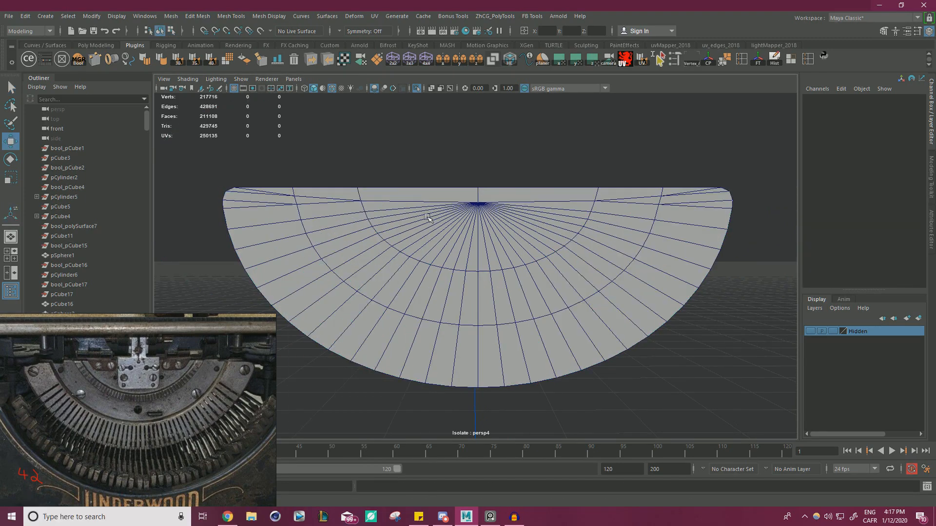
# Check that the half-disc's inner part, middle ring and outer ring select separately, and center the pivots of all three.
pyautogui.click(427, 218)
pyautogui.click(359, 268)
pyautogui.click(325, 304)
pyautogui.click(710, 360)
pyautogui.click(636, 297)
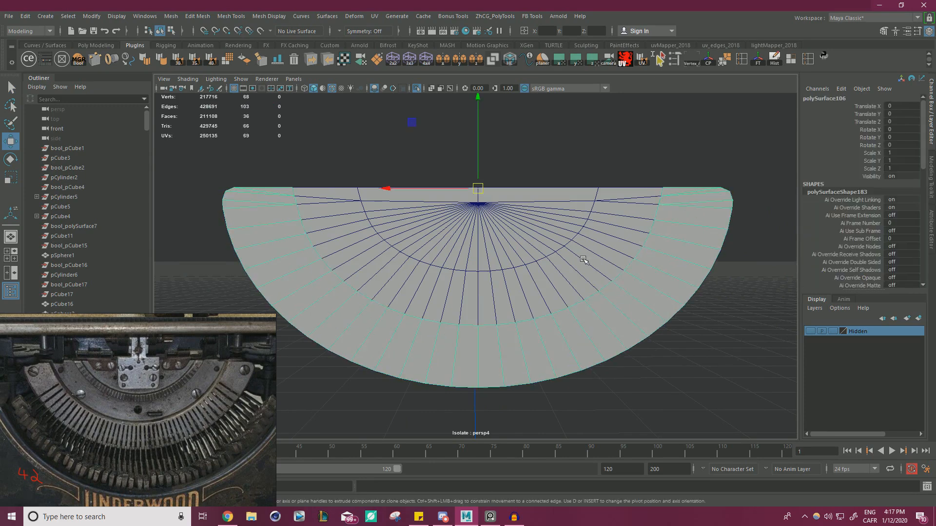
pyautogui.click(547, 221)
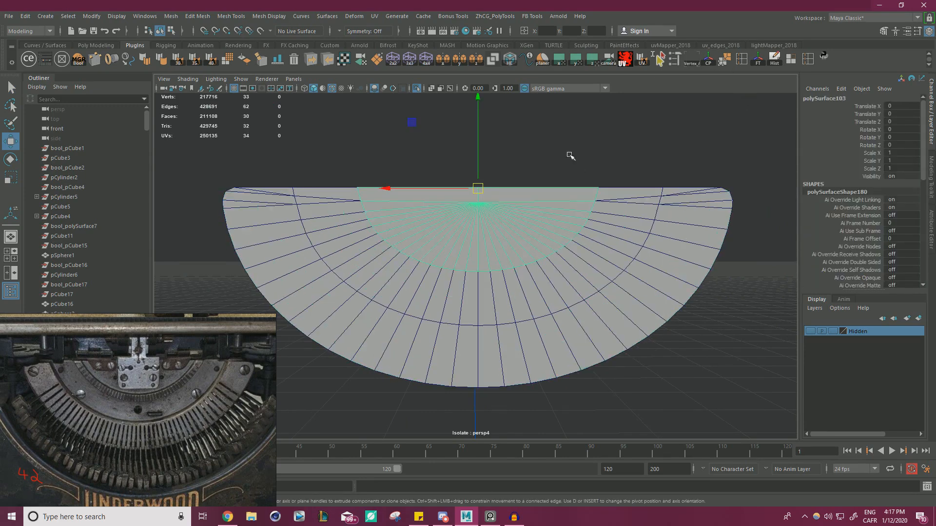
pyautogui.moveTo(555, 150); pyautogui.dragTo(688, 355)
pyautogui.click(709, 62)
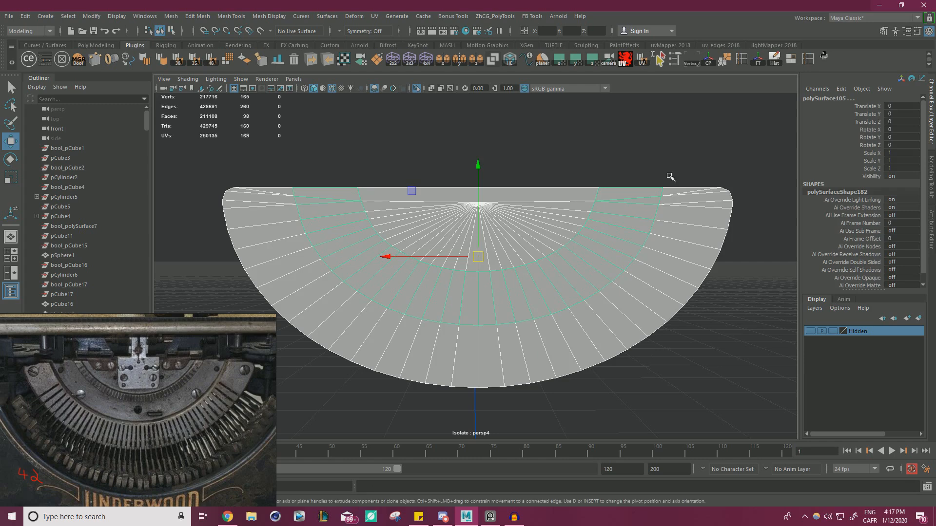
pyautogui.click(668, 177)
pyautogui.click(642, 303)
# Select all three half-disc pieces together and turn off the isolated view to show the whole typewriter.
pyautogui.scroll(-3, 683, 343)
pyautogui.keyDown('alt'); pyautogui.moveTo(683, 342); pyautogui.dragTo(641, 330); pyautogui.keyUp('alt')
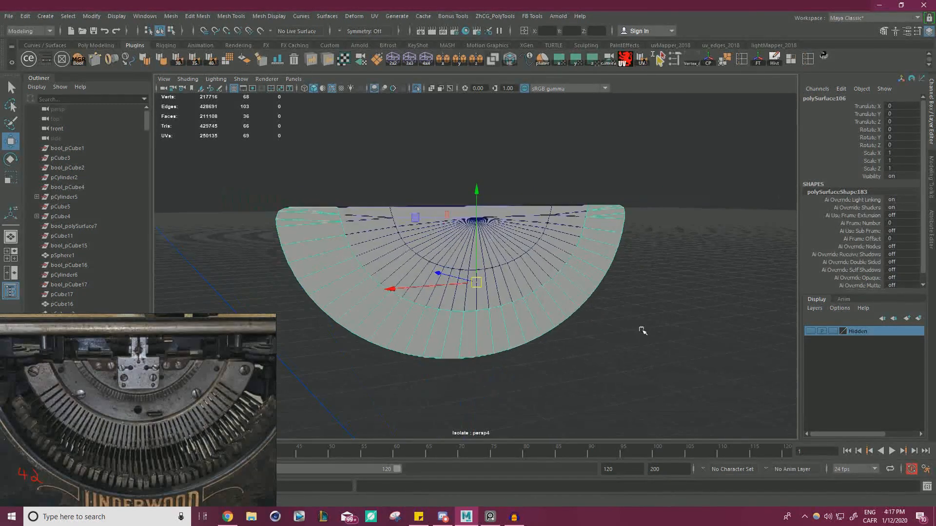
pyautogui.scroll(2, 641, 316)
pyautogui.click(644, 315)
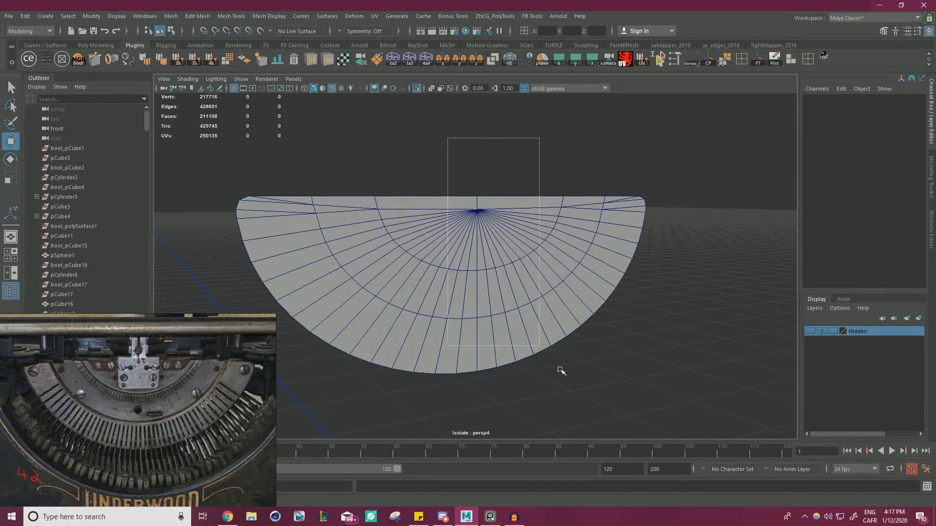
pyautogui.moveTo(448, 138); pyautogui.dragTo(561, 370)
pyautogui.click(419, 89)
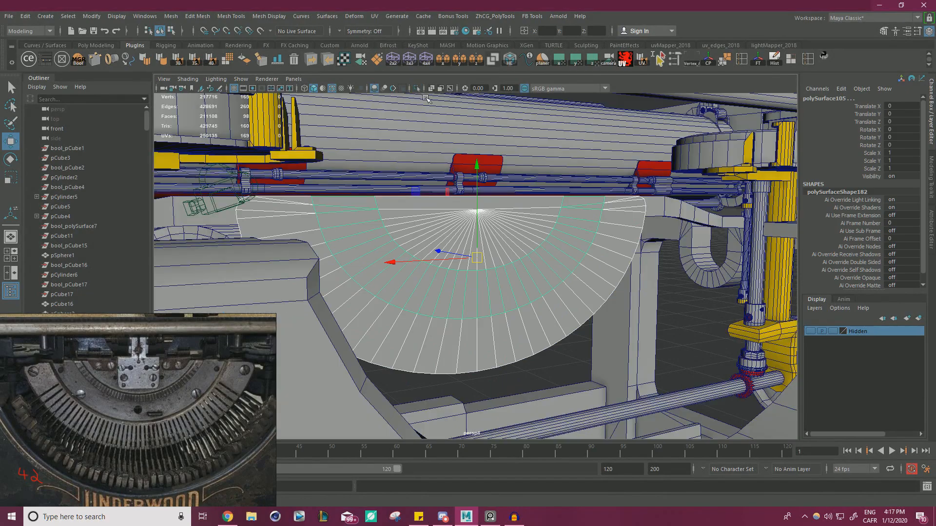
# View the segment pieces within the full typewriter model and save the scene.
pyautogui.scroll(-2, 503, 265)
pyautogui.keyDown('alt'); pyautogui.moveTo(503, 265); pyautogui.dragTo(478, 255); pyautogui.keyUp('alt')
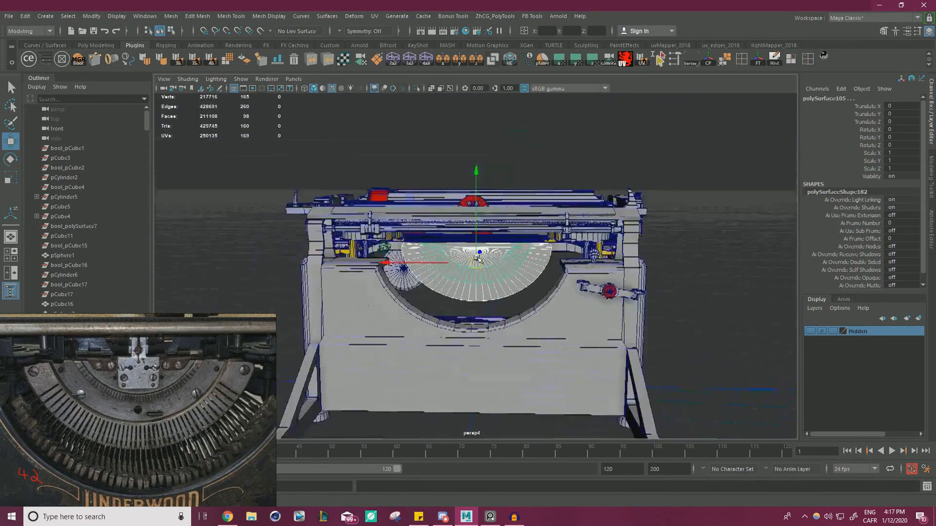
pyautogui.keyDown('alt'); pyautogui.moveTo(478, 254); pyautogui.dragTo(413, 277, button='right'); pyautogui.keyUp('alt')
pyautogui.keyDown('alt'); pyautogui.moveTo(413, 277); pyautogui.dragTo(471, 309); pyautogui.keyUp('alt')
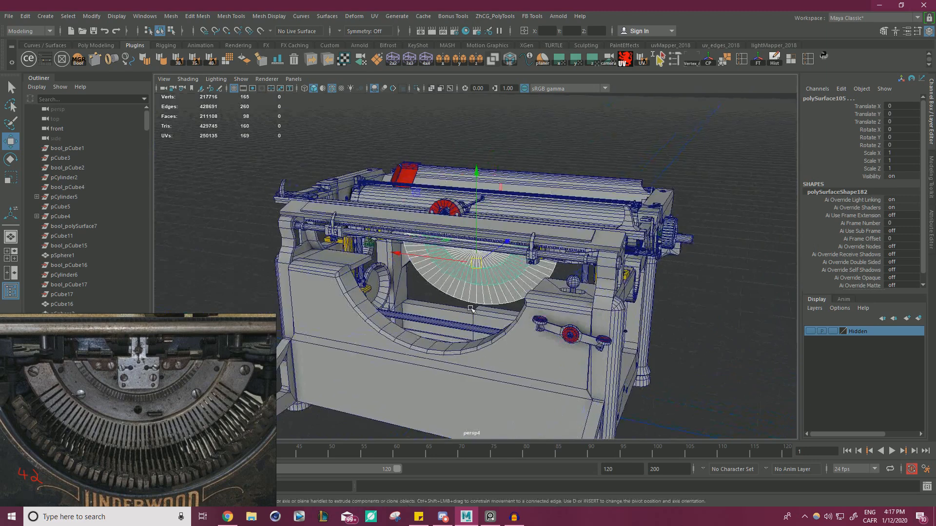
pyautogui.hotkey('ctrl', 's')
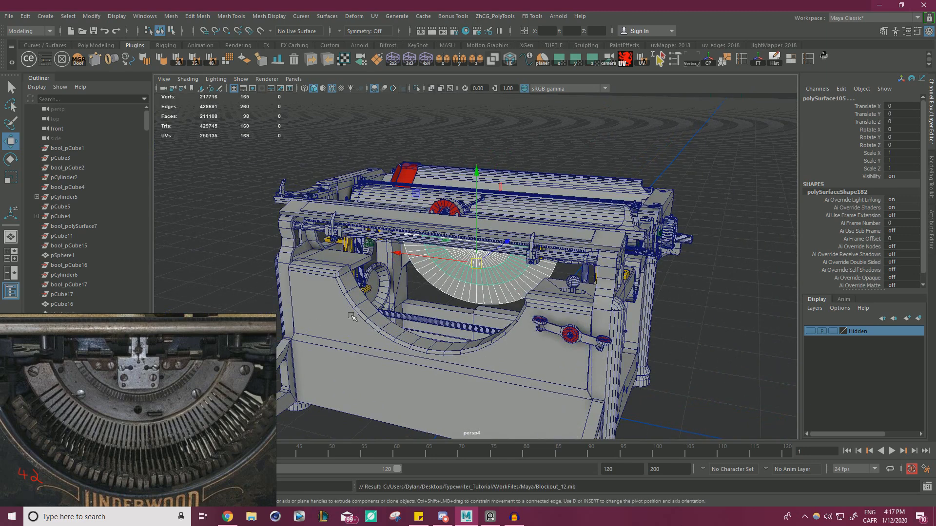
# Extrude all the faces of the inner half-disc backward to give it thickness, and reverse its normals.
pyautogui.click(501, 290)
pyautogui.click(502, 274)
pyautogui.click(501, 259)
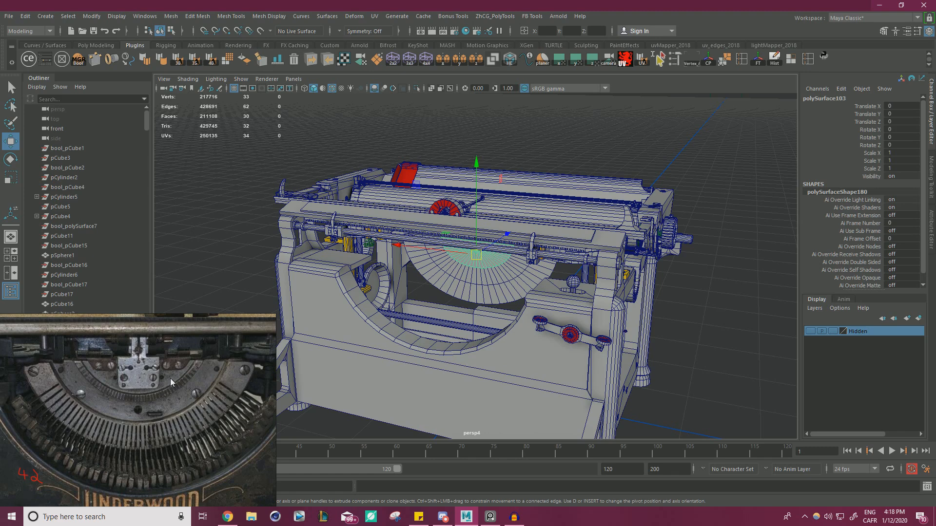
pyautogui.keyDown('alt'); pyautogui.moveTo(551, 249); pyautogui.dragTo(602, 282, button='right'); pyautogui.keyUp('alt')
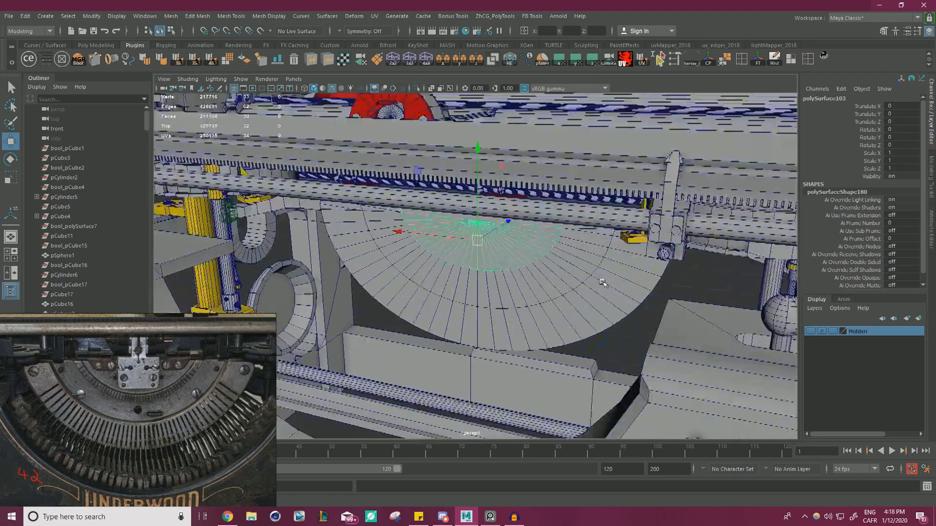
pyautogui.keyDown('alt'); pyautogui.moveTo(603, 283); pyautogui.dragTo(459, 301); pyautogui.keyUp('alt')
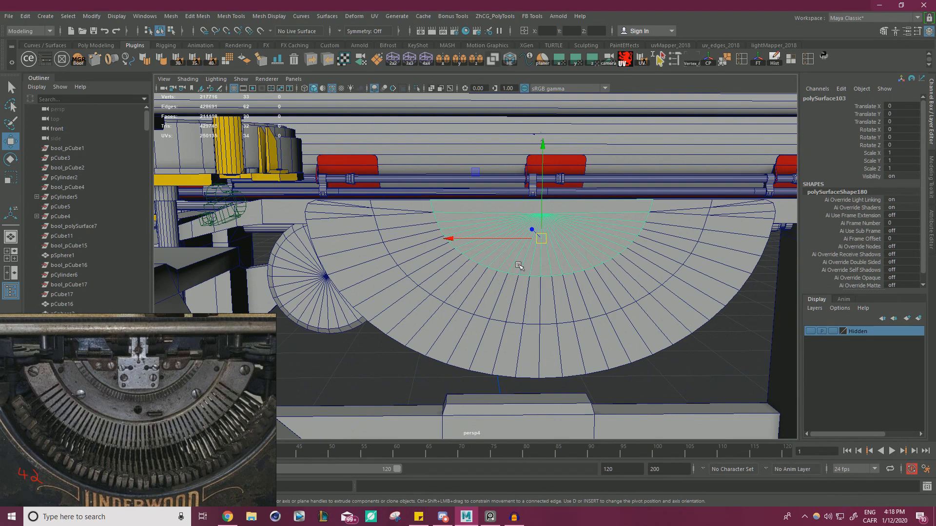
pyautogui.keyDown('alt'); pyautogui.moveTo(563, 250); pyautogui.dragTo(420, 248); pyautogui.keyUp('alt')
pyautogui.keyDown('alt'); pyautogui.moveTo(419, 247); pyautogui.dragTo(496, 264, button='right'); pyautogui.keyUp('alt')
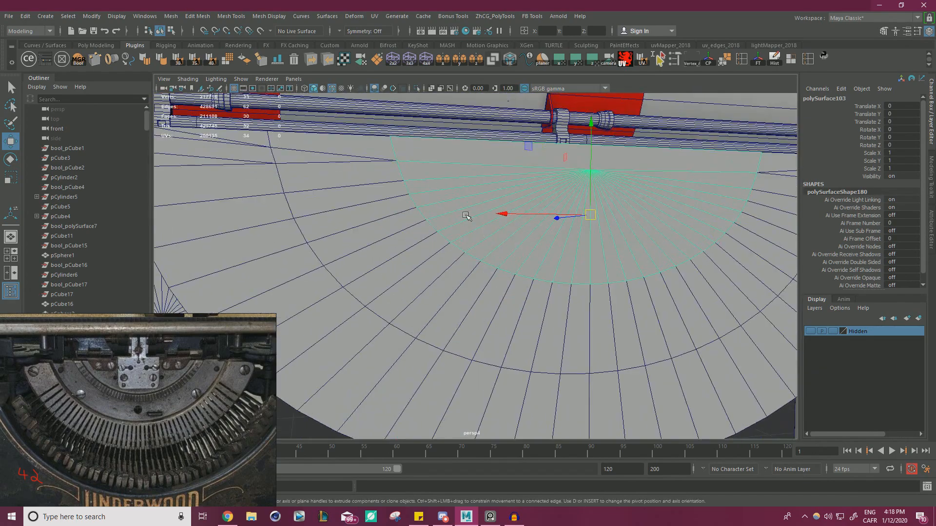
pyautogui.keyDown('alt'); pyautogui.moveTo(515, 223); pyautogui.dragTo(480, 246); pyautogui.keyUp('alt')
pyautogui.click(470, 240)
pyautogui.doubleClick(470, 240)
pyautogui.keyDown('alt'); pyautogui.moveTo(544, 222); pyautogui.dragTo(538, 245); pyautogui.keyUp('alt')
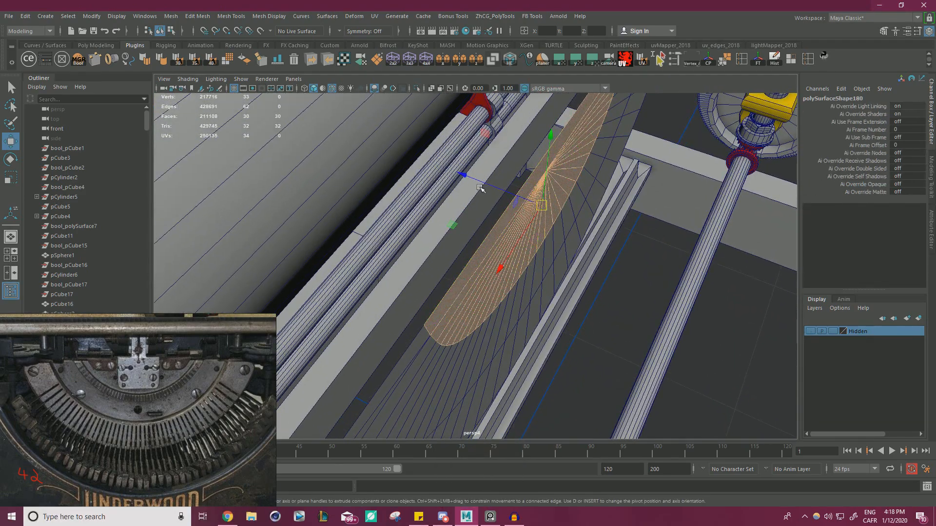
pyautogui.keyDown('shift'); pyautogui.moveTo(483, 182); pyautogui.dragTo(487, 286); pyautogui.keyUp('shift')
pyautogui.hotkey('ctrl', 'z')
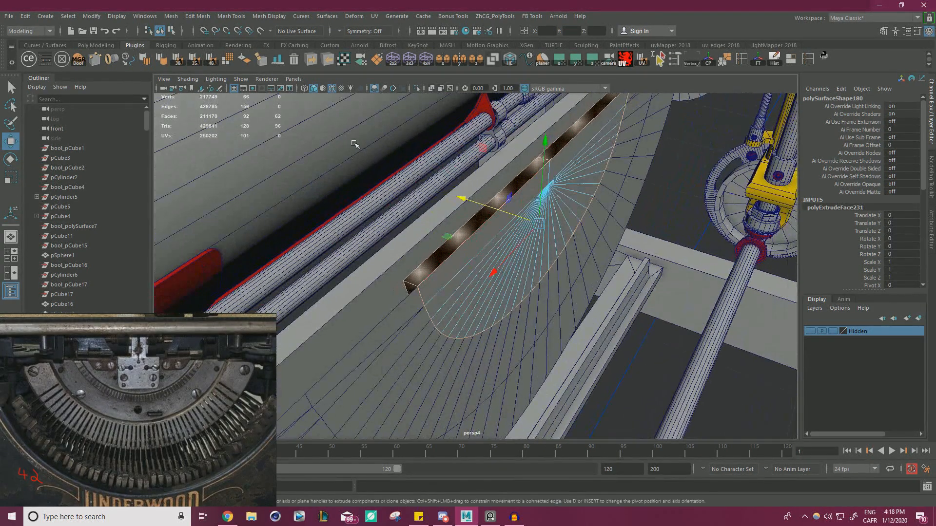
pyautogui.click(247, 63)
# Select the back vertices of the extruded inner half-disc and snap them in depth to the rear edge of the frame bar behind it.
pyautogui.keyDown('alt'); pyautogui.moveTo(448, 195); pyautogui.dragTo(472, 207); pyautogui.keyUp('alt')
pyautogui.moveTo(487, 203); pyautogui.dragTo(467, 206, button='right')
pyautogui.keyDown('alt'); pyautogui.moveTo(474, 212); pyautogui.dragTo(437, 271); pyautogui.keyUp('alt')
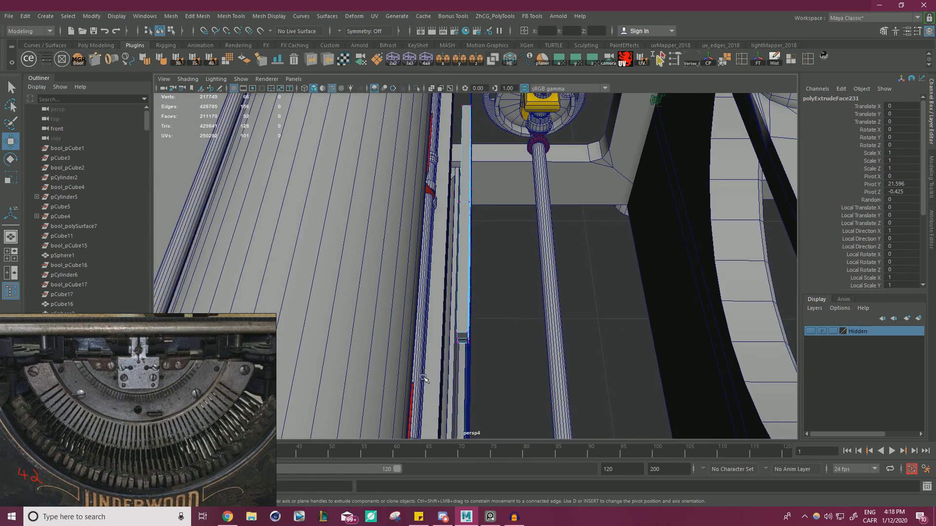
pyautogui.moveTo(468, 96); pyautogui.dragTo(467, 96)
pyautogui.moveTo(467, 96)
pyautogui.keyDown('alt'); pyautogui.mouseDown()
pyautogui.moveTo(434, 213)
pyautogui.moveTo(600, 202)
pyautogui.moveTo(598, 177)
pyautogui.moveTo(639, 177)
pyautogui.moveTo(591, 177)
pyautogui.moveTo(455, 239)
pyautogui.mouseUp(); pyautogui.keyUp('alt')
pyautogui.press('4')
pyautogui.press('5')
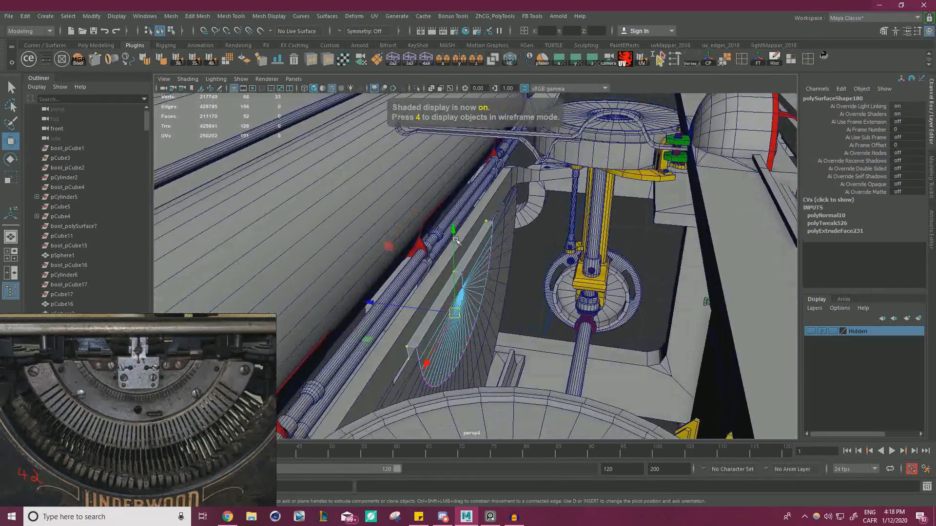
pyautogui.press('v')
pyautogui.moveTo(370, 302); pyautogui.dragTo(424, 270)
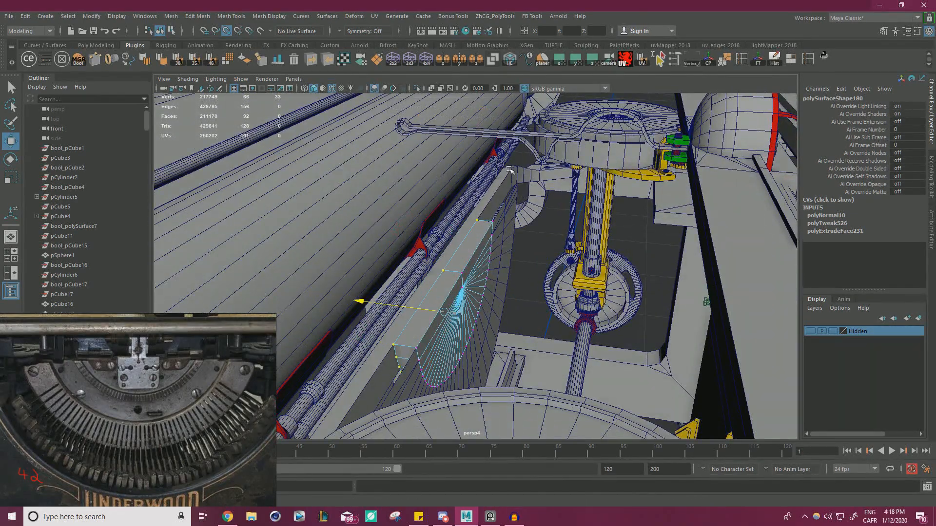
# Examine the thickened inner half-disc's depth against the frame bar from several angles, and return to object mode.
pyautogui.keyDown('alt'); pyautogui.moveTo(509, 209); pyautogui.dragTo(501, 255); pyautogui.keyUp('alt')
pyautogui.keyDown('alt'); pyautogui.moveTo(501, 255); pyautogui.dragTo(731, 267, button='right'); pyautogui.keyUp('alt')
pyautogui.keyDown('alt'); pyautogui.moveTo(600, 249); pyautogui.dragTo(593, 286); pyautogui.keyUp('alt')
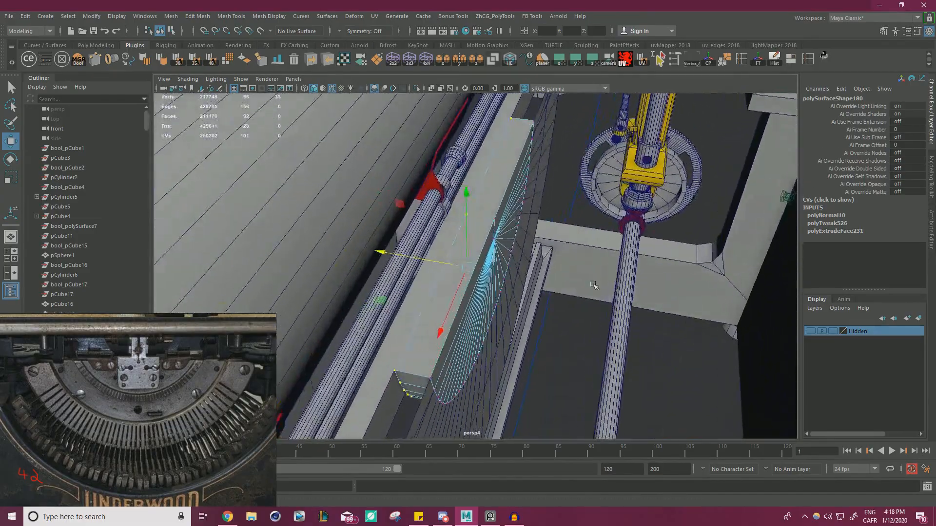
pyautogui.keyDown('alt'); pyautogui.moveTo(551, 287); pyautogui.dragTo(589, 263, button='middle'); pyautogui.keyUp('alt')
pyautogui.keyDown('alt'); pyautogui.moveTo(589, 264); pyautogui.dragTo(511, 293); pyautogui.keyUp('alt')
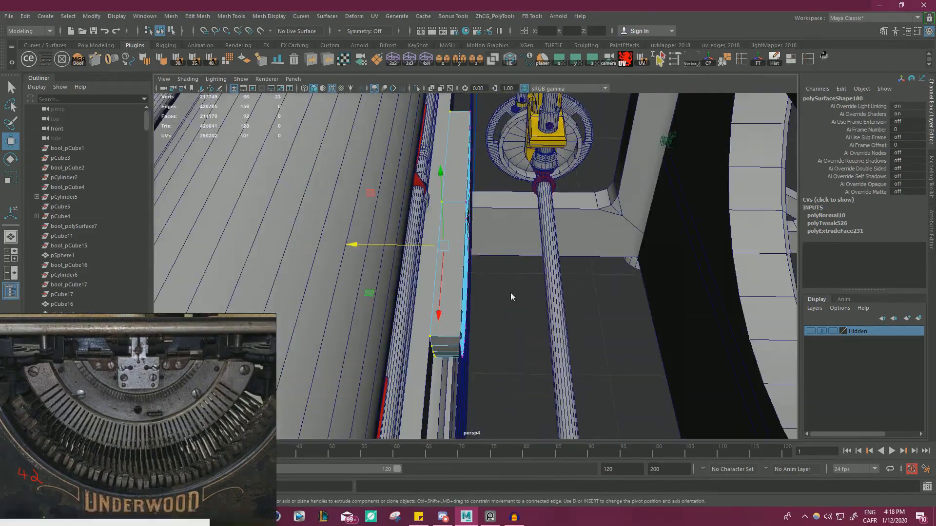
pyautogui.moveTo(511, 292); pyautogui.dragTo(558, 222, button='right')
pyautogui.click(502, 308)
pyautogui.keyDown('alt'); pyautogui.moveTo(502, 308); pyautogui.dragTo(405, 323); pyautogui.keyUp('alt')
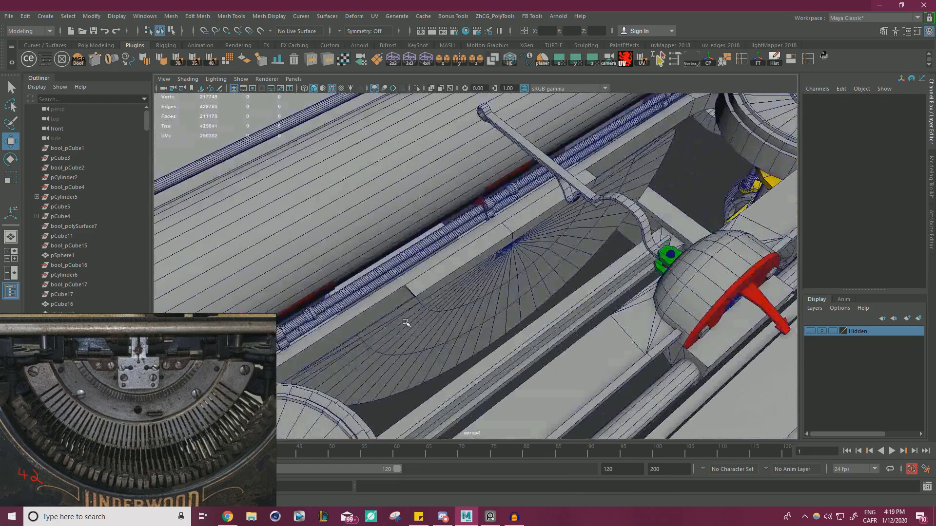
# Select all the front faces of the inner half-disc, from the top strip through every wedge around the fan.
pyautogui.click(433, 280)
pyautogui.scroll(5, 441, 278)
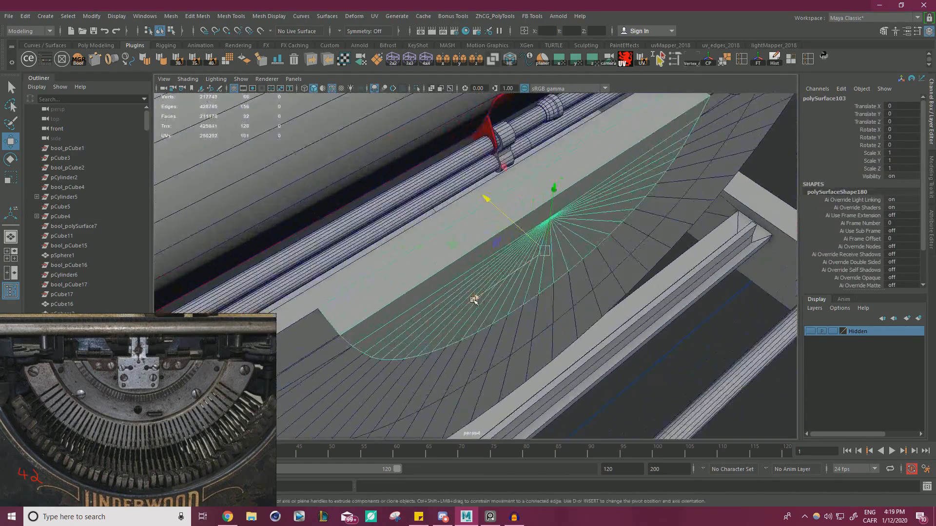
pyautogui.moveTo(412, 234); pyautogui.dragTo(409, 253, button='right')
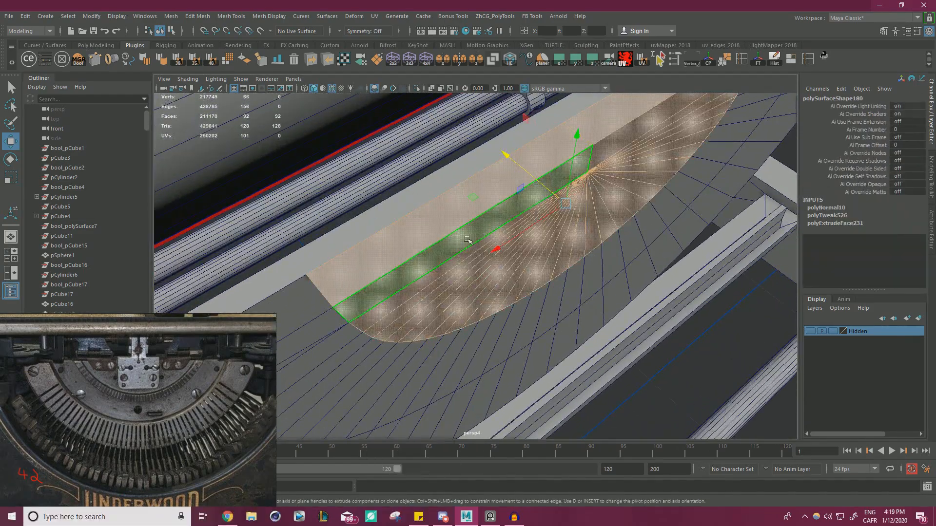
pyautogui.click(469, 241)
pyautogui.keyDown('alt'); pyautogui.moveTo(580, 220); pyautogui.dragTo(634, 190); pyautogui.keyUp('alt')
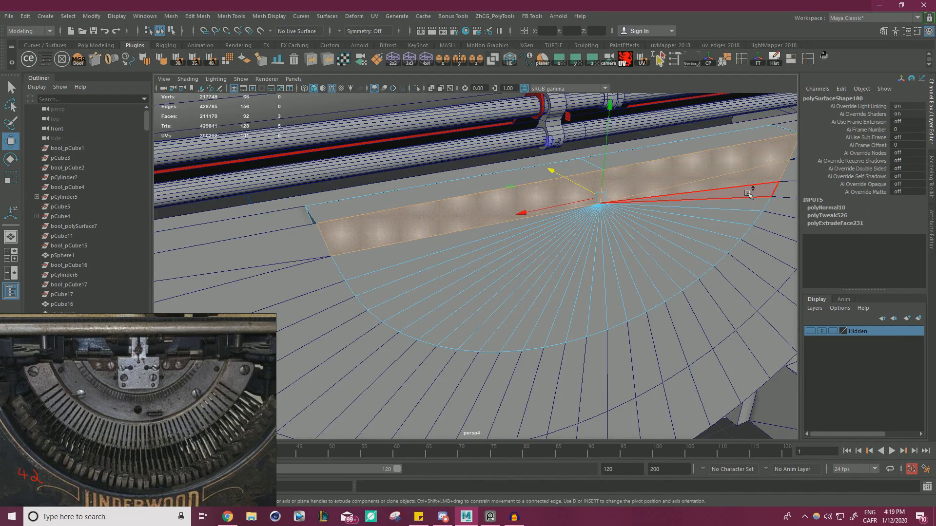
pyautogui.keyDown('shift'); pyautogui.click(752, 211); pyautogui.keyUp('shift')
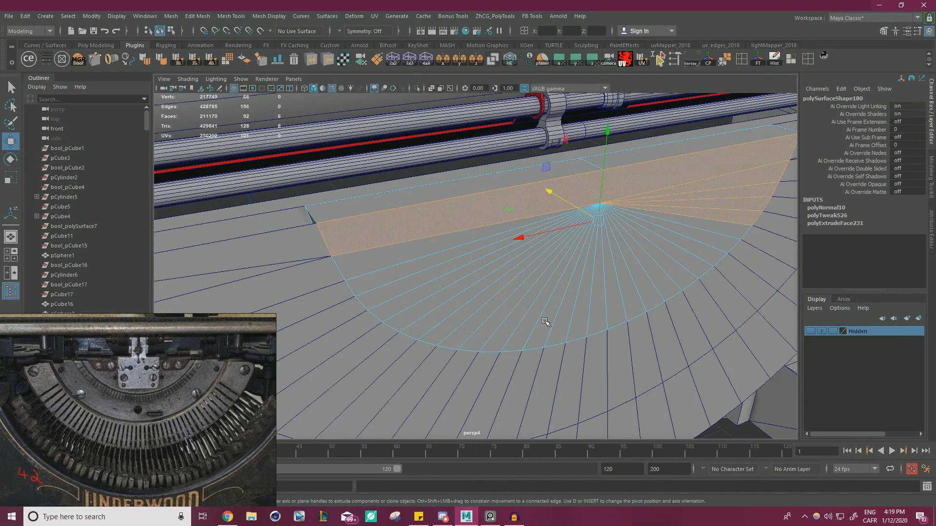
pyautogui.keyDown('shift'); pyautogui.click(730, 229); pyautogui.keyUp('shift')
pyautogui.keyDown('shift'); pyautogui.click(727, 244); pyautogui.keyUp('shift')
pyautogui.keyDown('shift'); pyautogui.click(714, 256); pyautogui.keyUp('shift')
pyautogui.keyDown('shift'); pyautogui.click(694, 268); pyautogui.keyUp('shift')
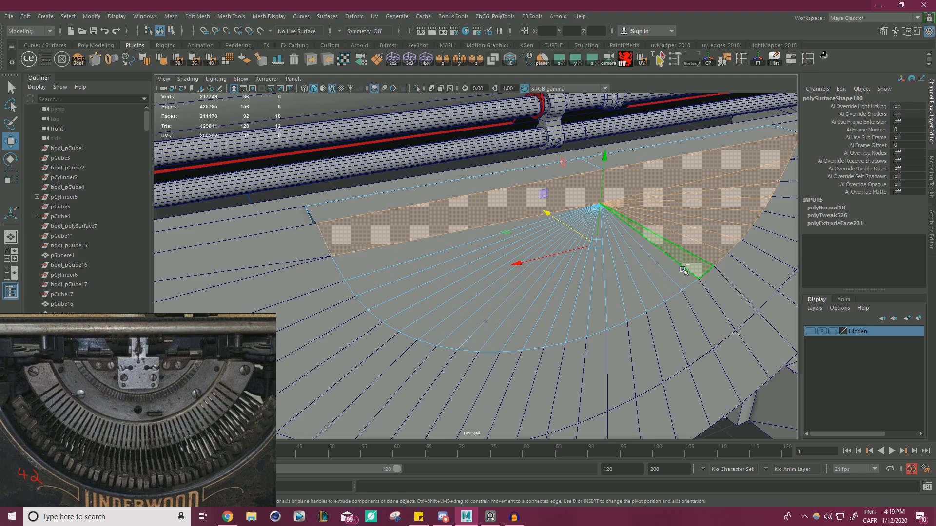
pyautogui.keyDown('shift'); pyautogui.click(677, 275); pyautogui.keyUp('shift')
pyautogui.keyDown('shift'); pyautogui.click(667, 285); pyautogui.keyUp('shift')
pyautogui.keyDown('shift'); pyautogui.click(651, 296); pyautogui.keyUp('shift')
pyautogui.keyDown('shift'); pyautogui.click(630, 308); pyautogui.keyUp('shift')
pyautogui.keyDown('shift'); pyautogui.click(615, 315); pyautogui.keyUp('shift')
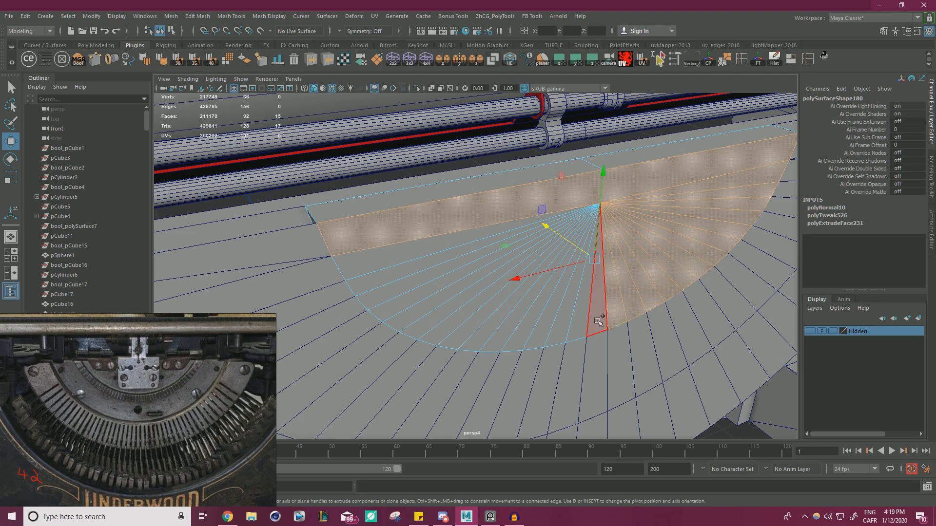
pyautogui.keyDown('shift'); pyautogui.click(599, 321); pyautogui.keyUp('shift')
pyautogui.keyDown('shift'); pyautogui.click(581, 327); pyautogui.keyUp('shift')
pyautogui.keyDown('shift'); pyautogui.click(560, 331); pyautogui.keyUp('shift')
pyautogui.keyDown('shift'); pyautogui.click(541, 335); pyautogui.keyUp('shift')
pyautogui.keyDown('shift'); pyautogui.click(522, 338); pyautogui.keyUp('shift')
pyautogui.keyDown('shift'); pyautogui.click(502, 341); pyautogui.keyUp('shift')
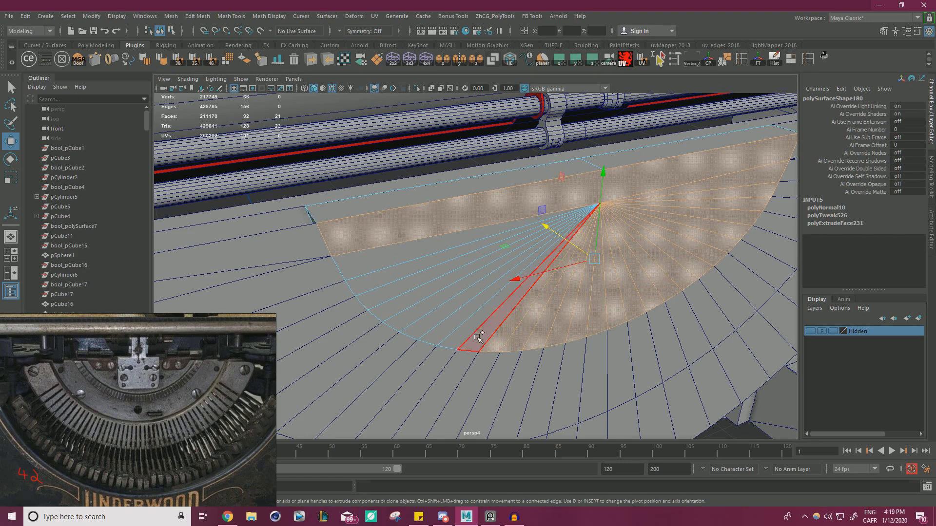
pyautogui.keyDown('shift'); pyautogui.click(479, 336); pyautogui.keyUp('shift')
pyautogui.keyDown('shift'); pyautogui.click(461, 331); pyautogui.keyUp('shift')
pyautogui.keyDown('shift'); pyautogui.click(442, 327); pyautogui.keyUp('shift')
pyautogui.keyDown('shift'); pyautogui.click(425, 322); pyautogui.keyUp('shift')
pyautogui.keyDown('shift'); pyautogui.click(408, 316); pyautogui.keyUp('shift')
pyautogui.keyDown('shift'); pyautogui.click(390, 309); pyautogui.keyUp('shift')
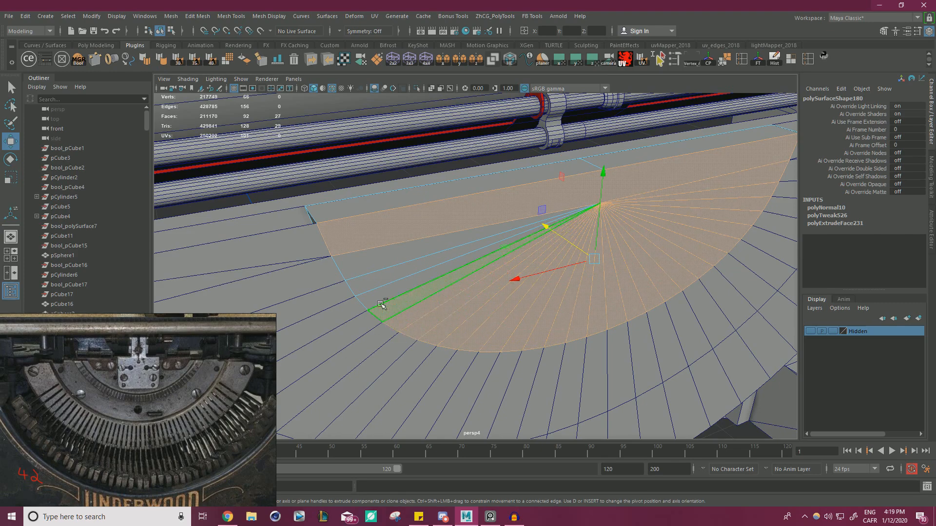
pyautogui.keyDown('shift'); pyautogui.click(373, 298); pyautogui.keyUp('shift')
pyautogui.keyDown('shift'); pyautogui.click(366, 287); pyautogui.keyUp('shift')
pyautogui.keyDown('shift'); pyautogui.click(361, 269); pyautogui.keyUp('shift')
pyautogui.keyDown('alt'); pyautogui.moveTo(384, 271); pyautogui.dragTo(429, 298); pyautogui.keyUp('alt')
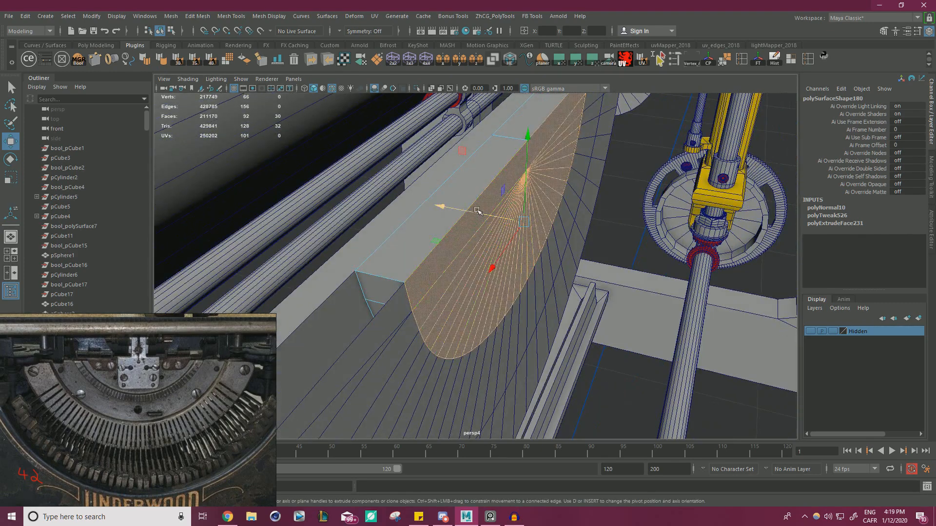
# Move the selected front faces of the inner half-disc back toward the frame bar to thin the piece, and return to object mode.
pyautogui.moveTo(477, 210); pyautogui.dragTo(456, 209)
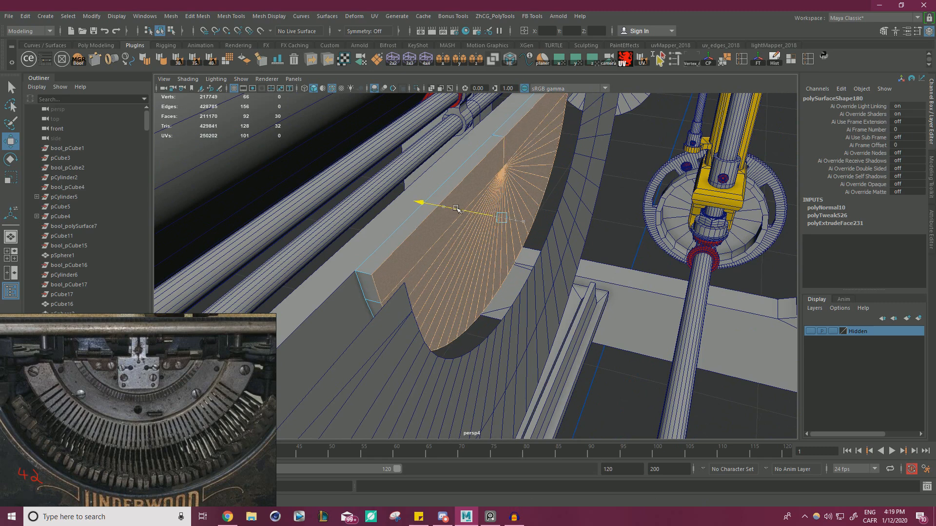
pyautogui.press('F8')
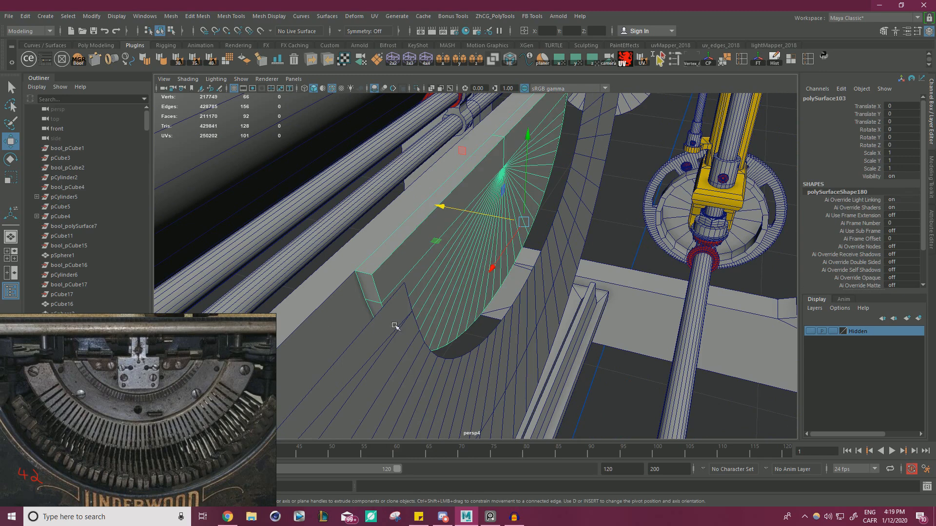
# Move the middle half-ring forward, away from the frame bar, and extrude all its faces backward to give it thickness.
pyautogui.click(469, 313)
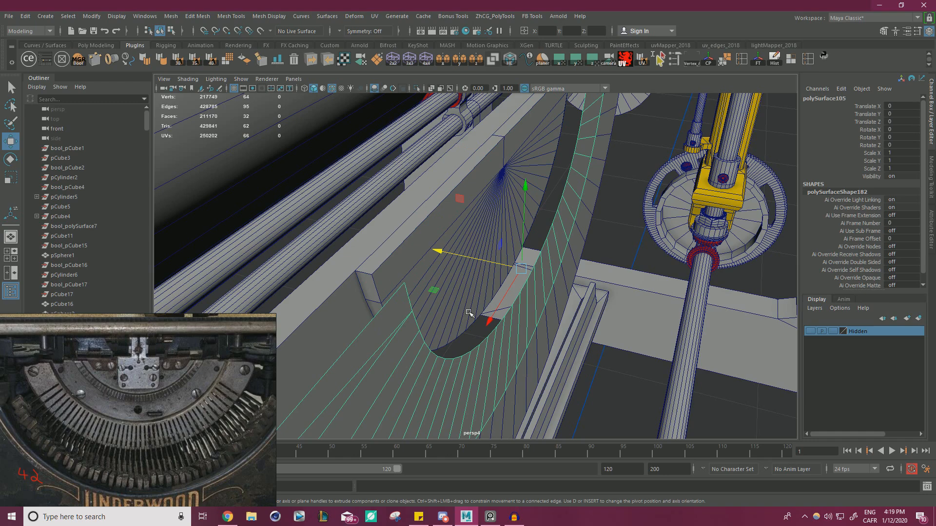
pyautogui.moveTo(482, 298)
pyautogui.keyDown('alt'); pyautogui.mouseDown()
pyautogui.moveTo(497, 309)
pyautogui.moveTo(515, 300)
pyautogui.moveTo(474, 307)
pyautogui.moveTo(473, 293)
pyautogui.mouseUp(); pyautogui.keyUp('alt')
pyautogui.moveTo(475, 203); pyautogui.dragTo(496, 209)
pyautogui.moveTo(467, 237); pyautogui.dragTo(460, 344, button='right')
pyautogui.doubleClick(459, 344)
pyautogui.keyDown('shift'); pyautogui.moveTo(492, 207); pyautogui.dragTo(480, 205); pyautogui.keyUp('shift')
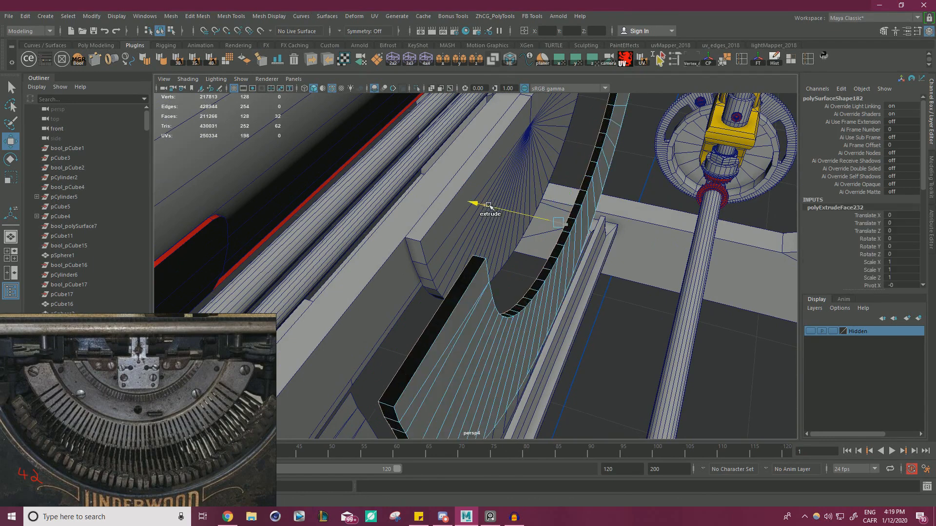
# Add the side faces to the selection so that the extruded middle half-ring's faces are all selected.
pyautogui.keyDown('alt'); pyautogui.moveTo(482, 269); pyautogui.dragTo(494, 290); pyautogui.keyUp('alt')
pyautogui.keyDown('shift'); pyautogui.click(472, 297); pyautogui.keyUp('shift')
pyautogui.keyDown('shift'); pyautogui.doubleClick(450, 329); pyautogui.keyUp('shift')
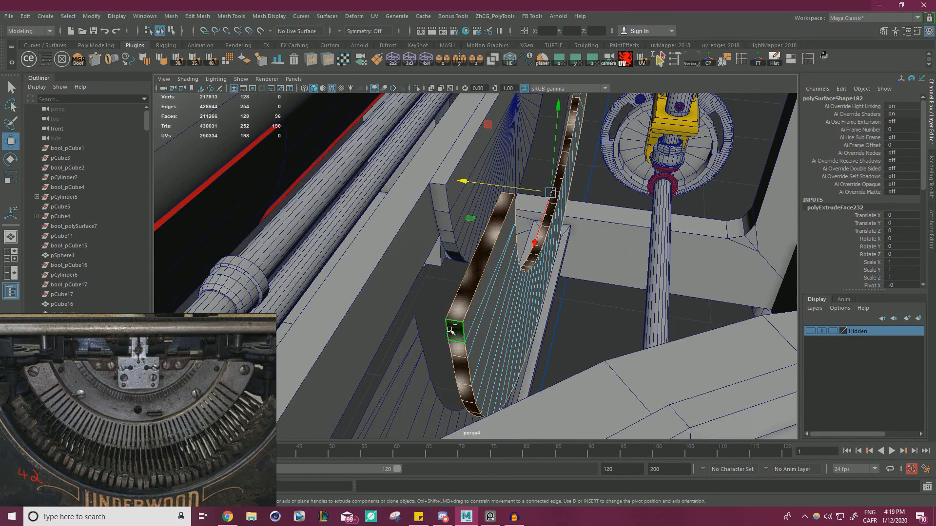
pyautogui.keyDown('alt'); pyautogui.moveTo(463, 319); pyautogui.dragTo(517, 307); pyautogui.keyUp('alt')
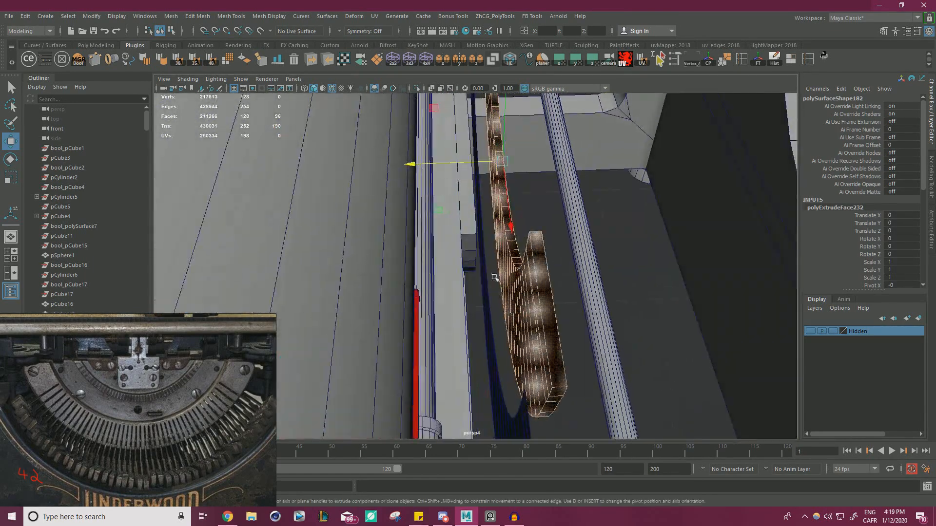
# Reverse the normals of the extruded half-ring plate and reselect the plate as a whole object.
pyautogui.click(247, 62)
pyautogui.moveTo(535, 235); pyautogui.dragTo(566, 220, button='right')
pyautogui.click(548, 293)
pyautogui.click(527, 291)
# Snap the half-ring's pivot to its corner vertices and move the plate along Y to -0.581, against the neighbouring half-disc.
pyautogui.keyDown('alt'); pyautogui.moveTo(527, 292); pyautogui.dragTo(587, 275); pyautogui.keyUp('alt')
pyautogui.press('d')
pyautogui.press('v')
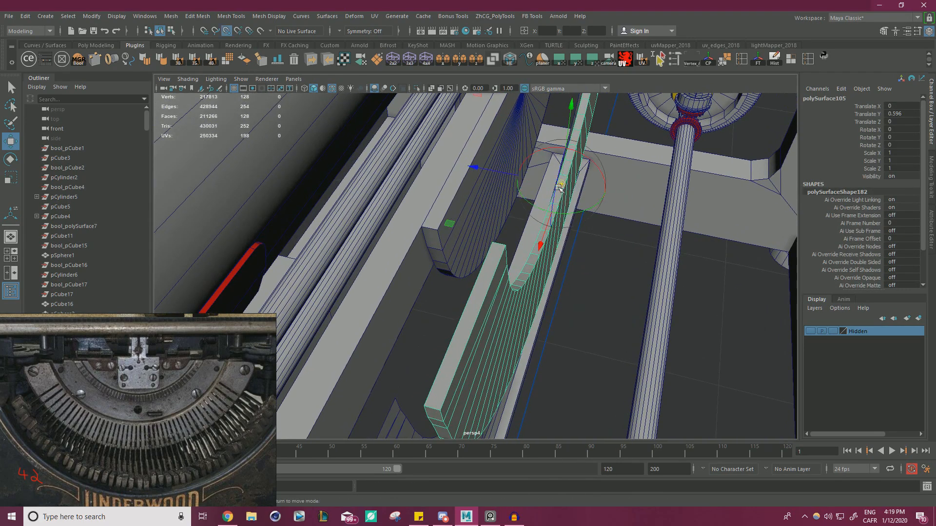
pyautogui.moveTo(561, 184); pyautogui.dragTo(492, 247)
pyautogui.press('v')
pyautogui.moveTo(440, 235); pyautogui.dragTo(422, 228)
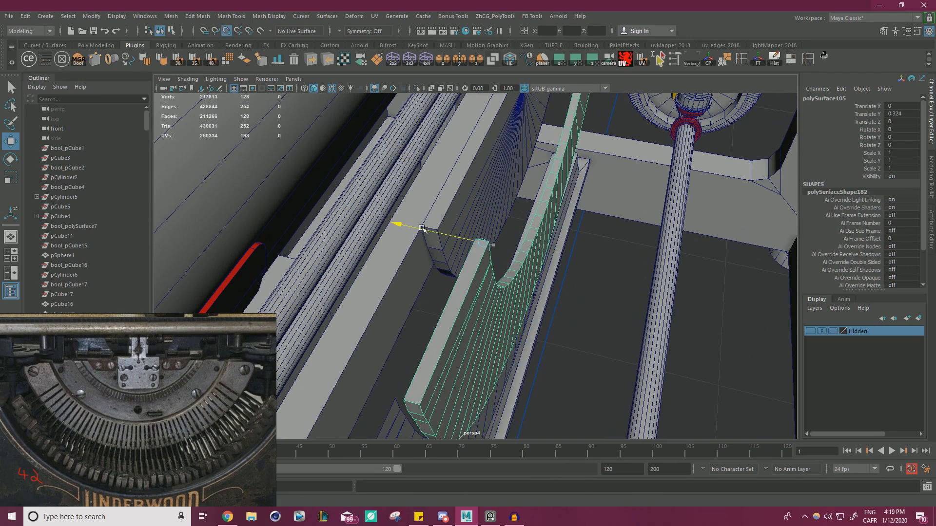
pyautogui.keyDown('alt'); pyautogui.moveTo(501, 259); pyautogui.dragTo(458, 252); pyautogui.keyUp('alt')
pyautogui.press('d')
pyautogui.press('v')
pyautogui.press('v')
# Scale the half-ring plate in Y to 0.54 from its snapped pivot.
pyautogui.press('r')
pyautogui.moveTo(469, 197); pyautogui.dragTo(407, 239)
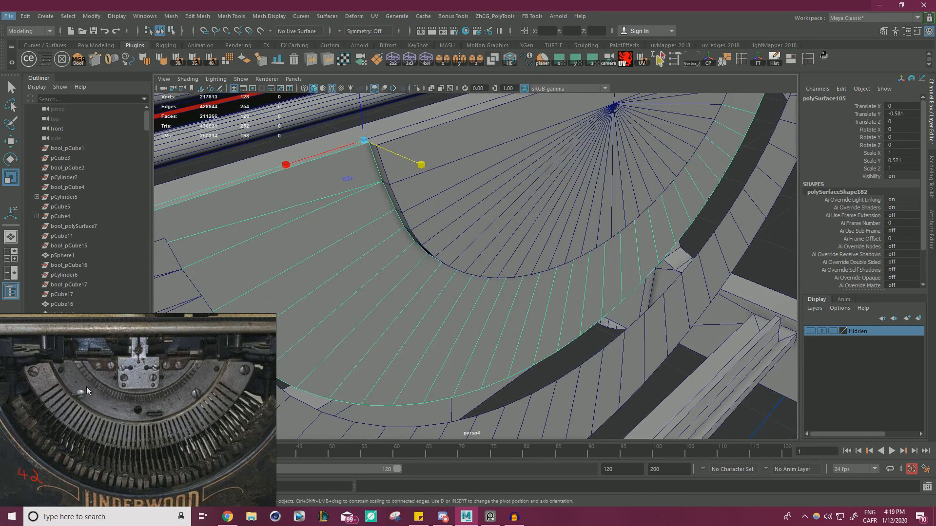
pyautogui.keyDown('alt'); pyautogui.moveTo(468, 290); pyautogui.dragTo(486, 284); pyautogui.keyUp('alt')
pyautogui.keyDown('alt'); pyautogui.moveTo(487, 284); pyautogui.dragTo(536, 271, button='middle'); pyautogui.keyUp('alt')
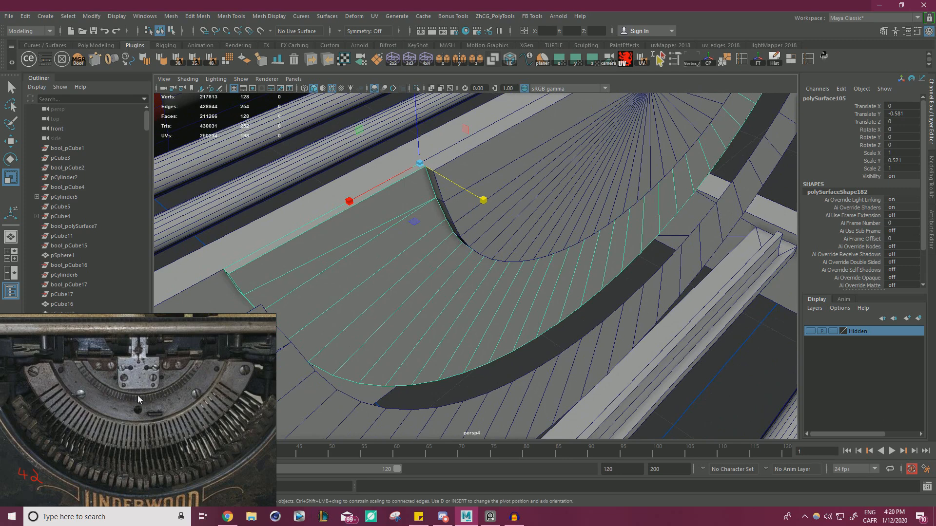
pyautogui.keyDown('alt'); pyautogui.moveTo(524, 269); pyautogui.dragTo(292, 359); pyautogui.keyUp('alt')
pyautogui.keyDown('alt'); pyautogui.moveTo(423, 326); pyautogui.dragTo(528, 263); pyautogui.keyUp('alt')
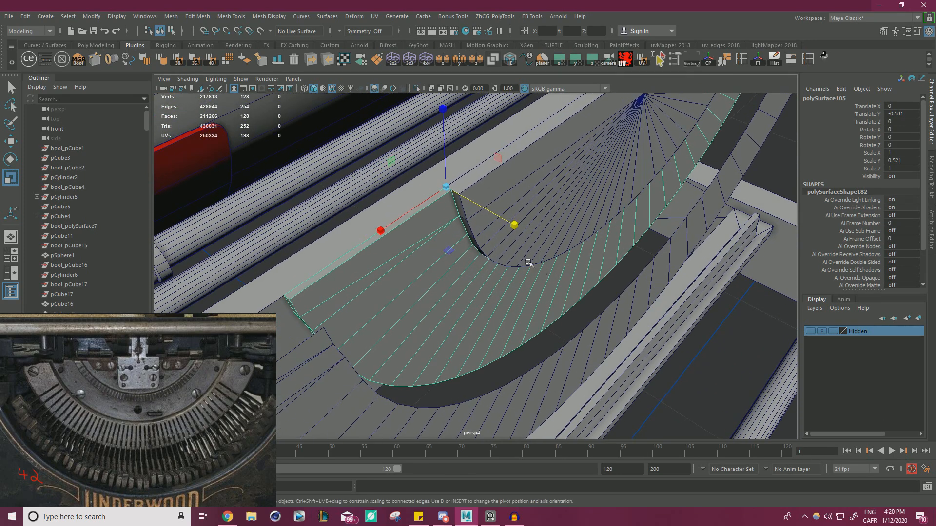
pyautogui.click(512, 224)
# Insert an edge loop along the half-ring near its inner curve and cut its first end up to the plate's straight edge.
pyautogui.hotkey('ctrl', 'shift', 'x')
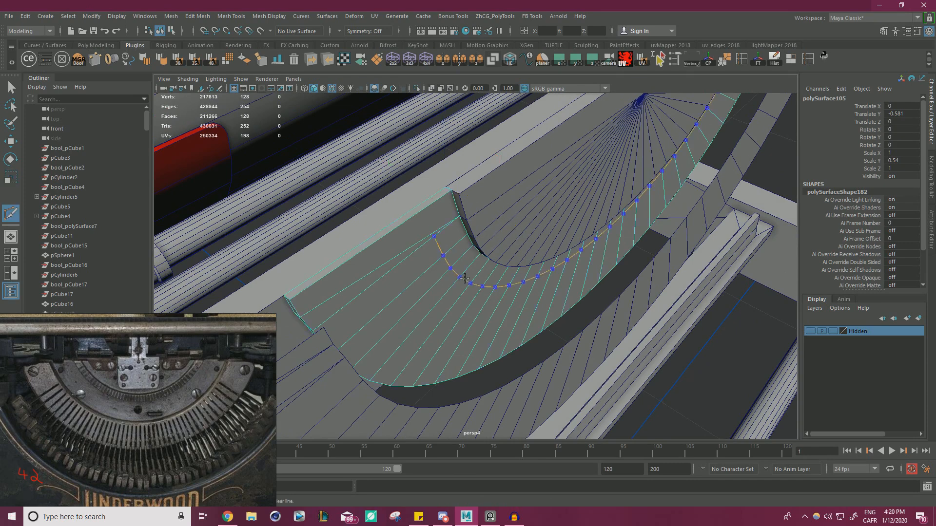
pyautogui.scroll(5, 460, 271)
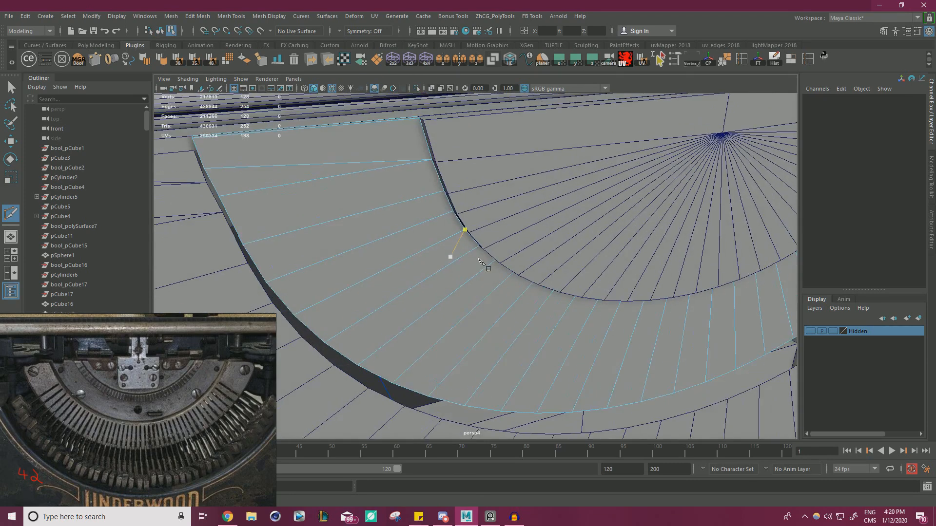
pyautogui.keyDown('ctrl'); pyautogui.click(456, 250); pyautogui.keyUp('ctrl')
pyautogui.scroll(2, 428, 249)
pyautogui.keyDown('alt'); pyautogui.moveTo(404, 220); pyautogui.dragTo(433, 227); pyautogui.keyUp('alt')
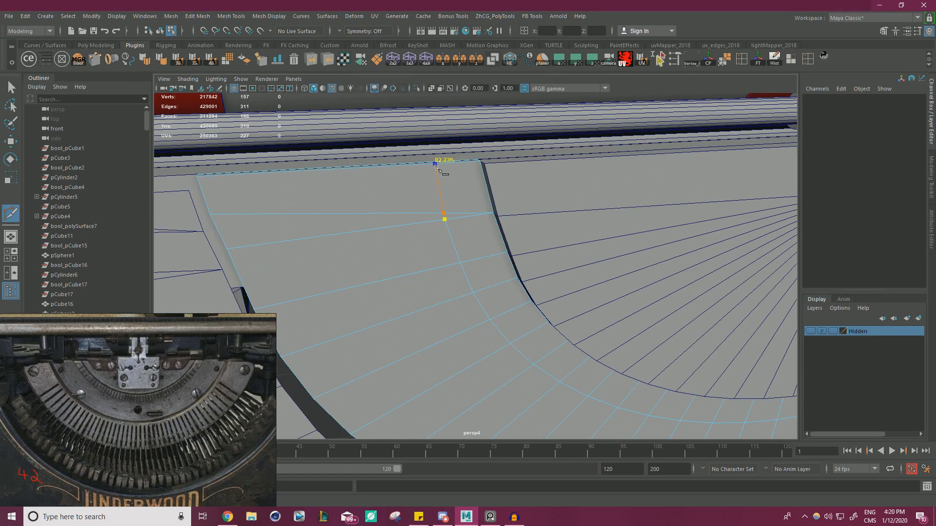
pyautogui.press('Return')
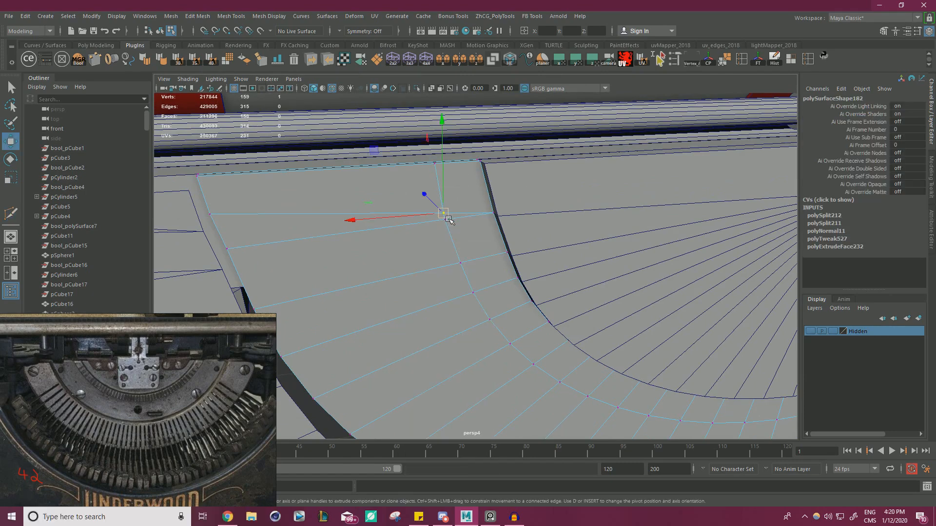
# Cut an edge from the loop's other end up to the half-ring's straight edge.
pyautogui.keyDown('alt'); pyautogui.moveTo(507, 264); pyautogui.dragTo(483, 267, button='right'); pyautogui.keyUp('alt')
pyautogui.keyDown('alt'); pyautogui.moveTo(483, 267); pyautogui.dragTo(536, 269); pyautogui.keyUp('alt')
pyautogui.keyDown('alt'); pyautogui.moveTo(535, 269); pyautogui.dragTo(647, 284, button='right'); pyautogui.keyUp('alt')
pyautogui.keyDown('alt'); pyautogui.moveTo(647, 285); pyautogui.dragTo(572, 260); pyautogui.keyUp('alt')
pyautogui.press('g')
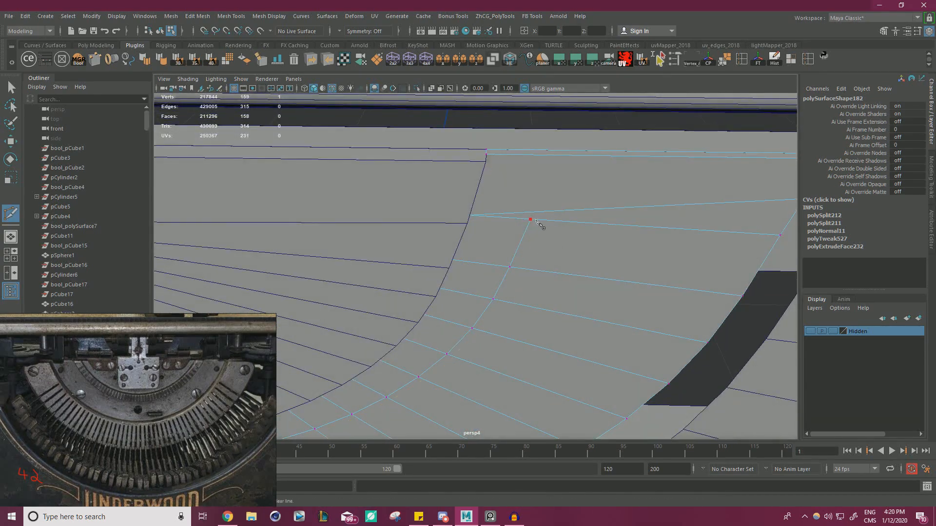
pyautogui.click(538, 155)
pyautogui.press('w')
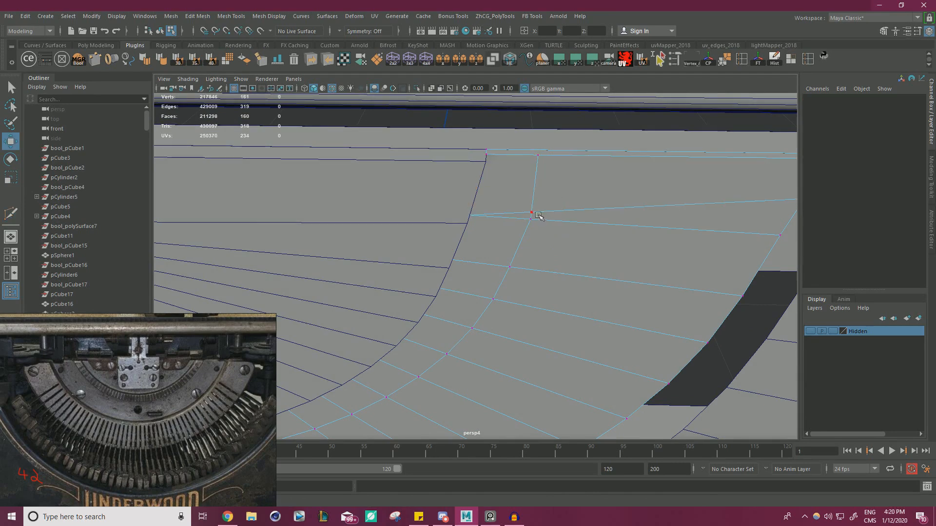
# Merge all of the half-ring's vertices with a distance threshold of 0.0001.
pyautogui.keyDown('alt'); pyautogui.moveTo(577, 224); pyautogui.dragTo(548, 261, button='right'); pyautogui.keyUp('alt')
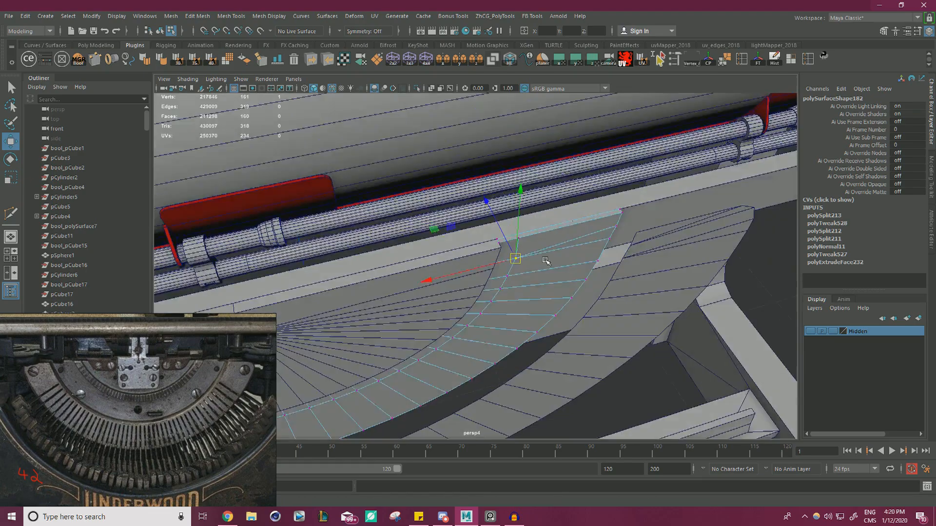
pyautogui.keyDown('alt'); pyautogui.moveTo(547, 261); pyautogui.dragTo(266, 290); pyautogui.keyUp('alt')
pyautogui.moveTo(263, 229); pyautogui.dragTo(653, 346)
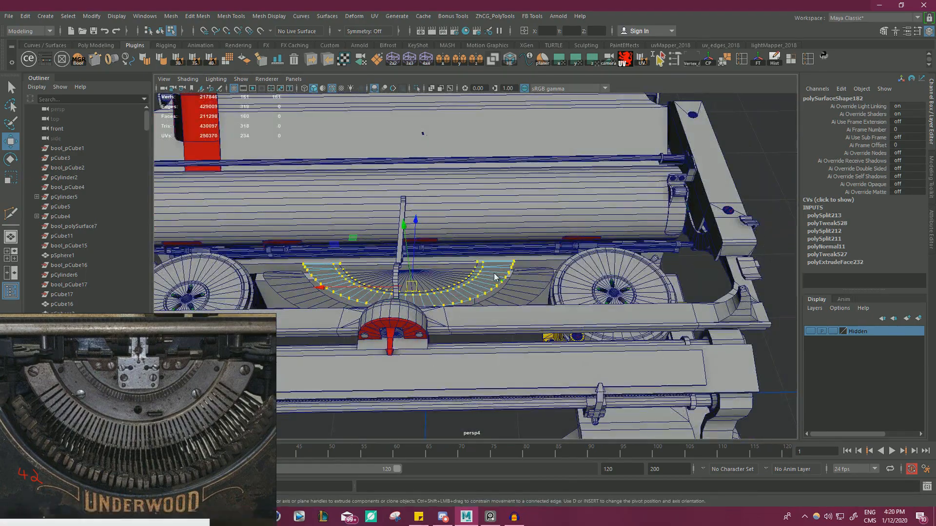
pyautogui.keyDown('shift'); pyautogui.moveTo(496, 273); pyautogui.dragTo(535, 221, button='right'); pyautogui.keyUp('shift')
pyautogui.keyDown('alt'); pyautogui.moveTo(516, 285); pyautogui.dragTo(582, 292, button='right'); pyautogui.keyUp('alt')
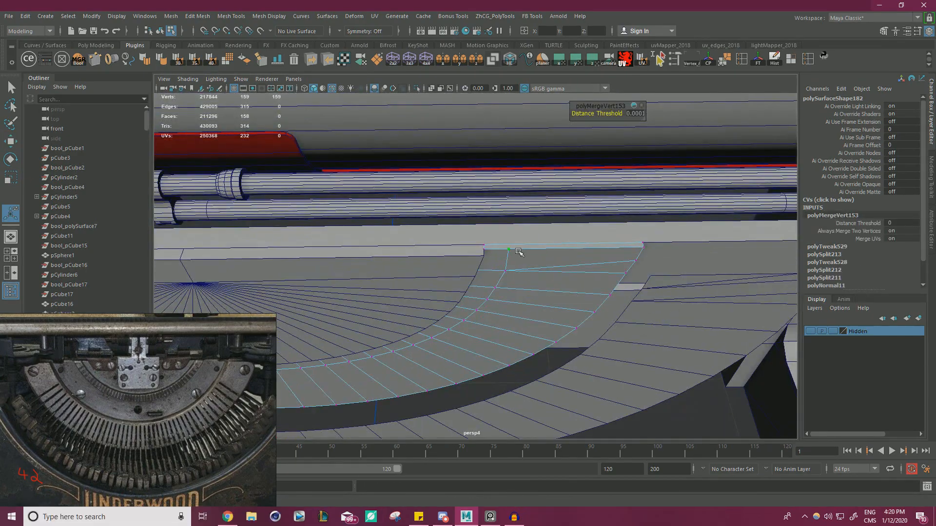
# Align the two end vertices of the new cut on the straight edge with the curve, scaling them apart along X.
pyautogui.click(509, 249)
pyautogui.press('w')
pyautogui.moveTo(485, 252); pyautogui.dragTo(503, 264)
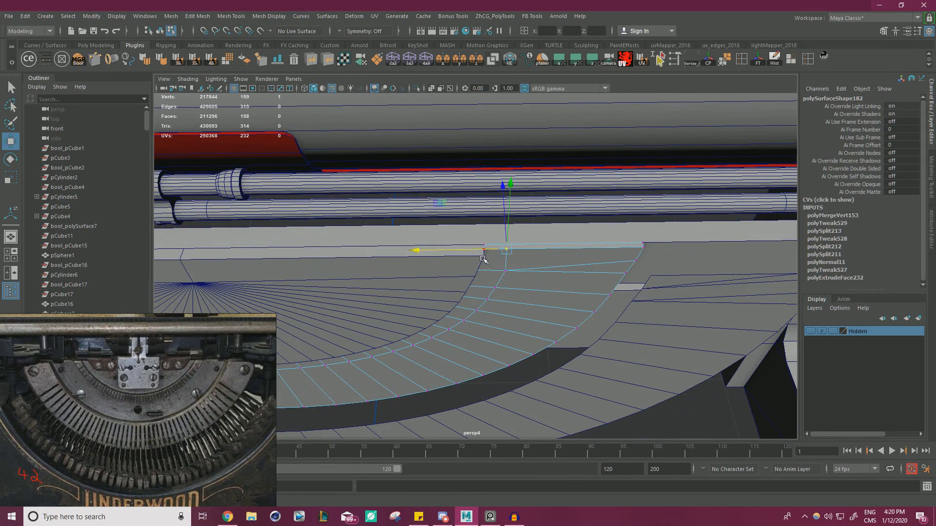
pyautogui.keyDown('alt'); pyautogui.moveTo(483, 258); pyautogui.dragTo(434, 258, button='right'); pyautogui.keyUp('alt')
pyautogui.keyDown('alt'); pyautogui.moveTo(434, 258); pyautogui.dragTo(682, 266, button='middle'); pyautogui.keyUp('alt')
pyautogui.keyDown('alt'); pyautogui.moveTo(278, 280); pyautogui.dragTo(373, 266, button='middle'); pyautogui.keyUp('alt')
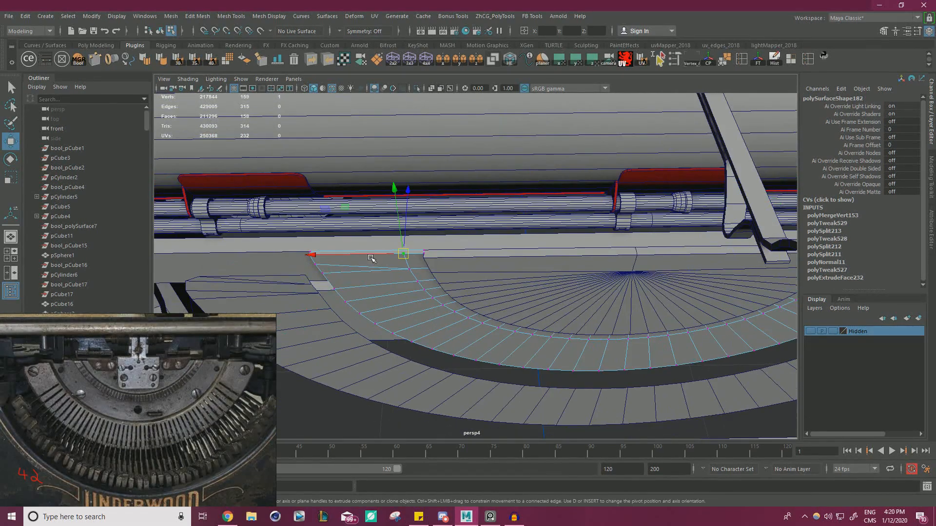
pyautogui.moveTo(371, 258); pyautogui.dragTo(404, 271)
pyautogui.keyDown('alt'); pyautogui.moveTo(633, 264); pyautogui.dragTo(614, 274); pyautogui.keyUp('alt')
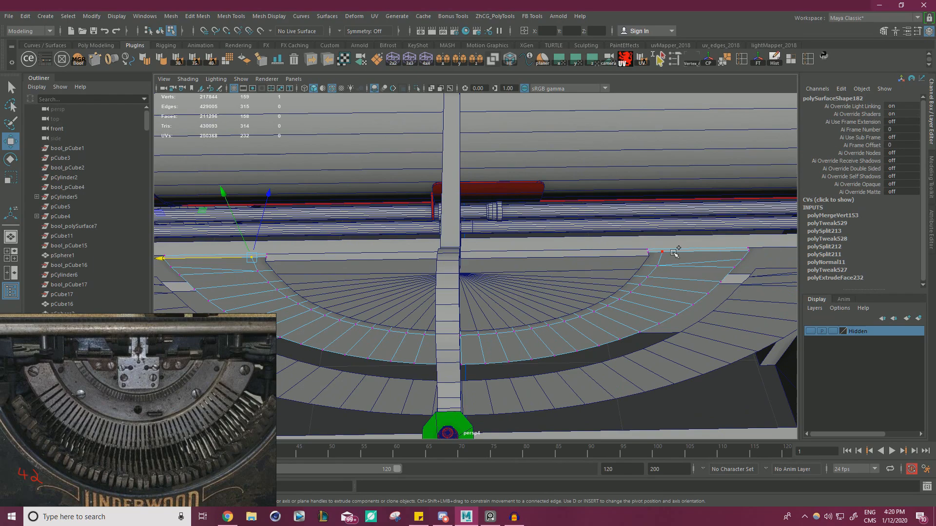
pyautogui.press('r')
pyautogui.keyDown('alt'); pyautogui.moveTo(483, 259); pyautogui.dragTo(518, 261); pyautogui.keyUp('alt')
pyautogui.keyDown('alt'); pyautogui.moveTo(517, 261); pyautogui.dragTo(571, 242, button='right'); pyautogui.keyUp('alt')
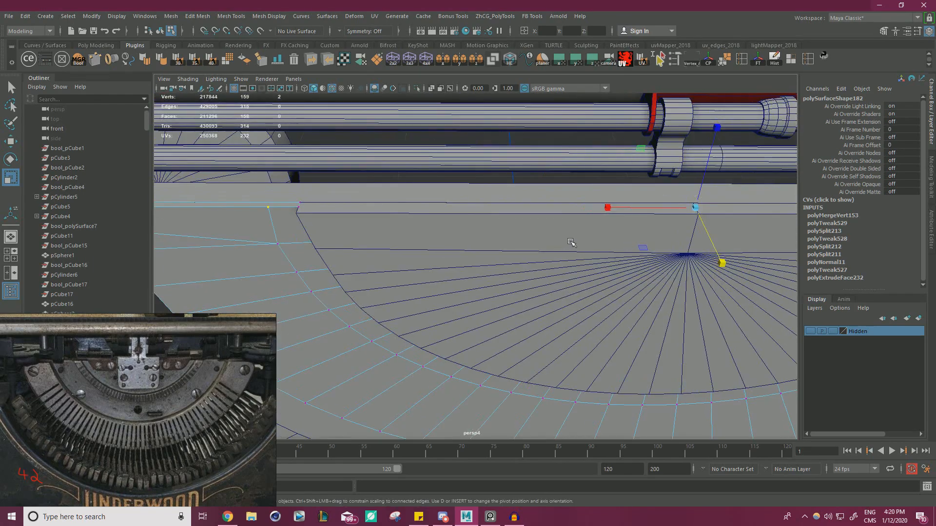
pyautogui.moveTo(604, 212); pyautogui.dragTo(611, 209)
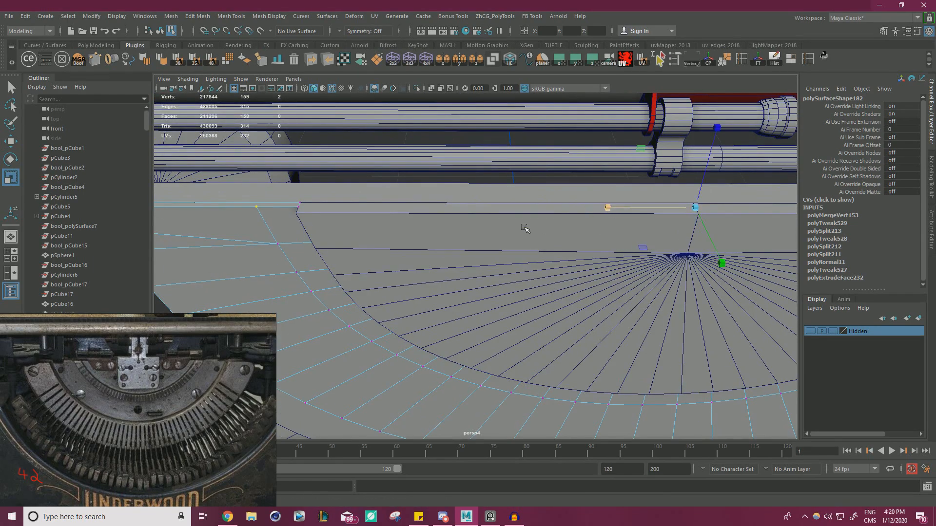
# Select the whole strip of front faces between the half-ring's inner curve and the new edge loop.
pyautogui.keyDown('alt'); pyautogui.moveTo(524, 228); pyautogui.dragTo(408, 229); pyautogui.keyUp('alt')
pyautogui.moveTo(315, 164); pyautogui.dragTo(318, 182, button='right')
pyautogui.click(313, 177)
pyautogui.keyDown('alt'); pyautogui.moveTo(336, 199); pyautogui.dragTo(297, 201); pyautogui.keyUp('alt')
pyautogui.keyDown('alt'); pyautogui.moveTo(516, 197); pyautogui.dragTo(272, 211, button='middle'); pyautogui.keyUp('alt')
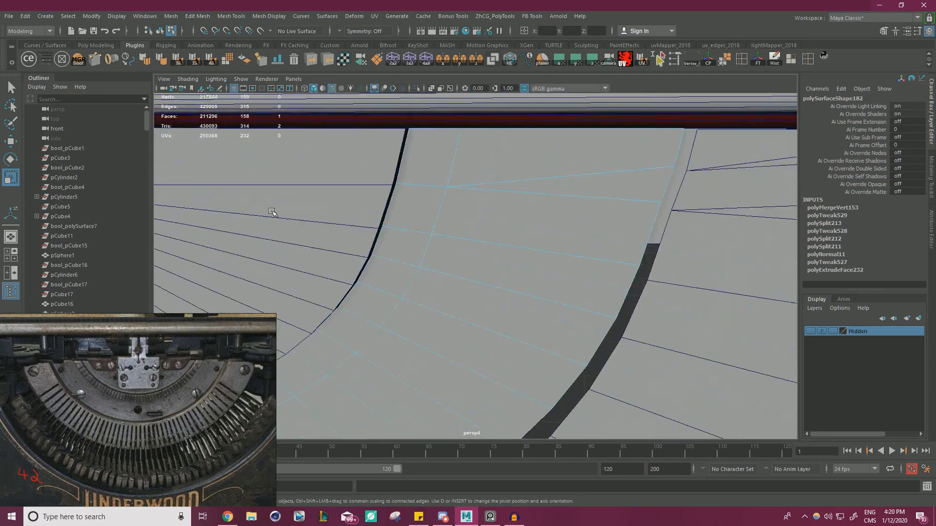
pyautogui.keyDown('shift'); pyautogui.doubleClick(426, 167); pyautogui.keyUp('shift')
pyautogui.keyDown('alt'); pyautogui.moveTo(481, 187); pyautogui.dragTo(325, 195, button='right'); pyautogui.keyUp('alt')
pyautogui.keyDown('alt'); pyautogui.moveTo(324, 195); pyautogui.dragTo(511, 295); pyautogui.keyUp('alt')
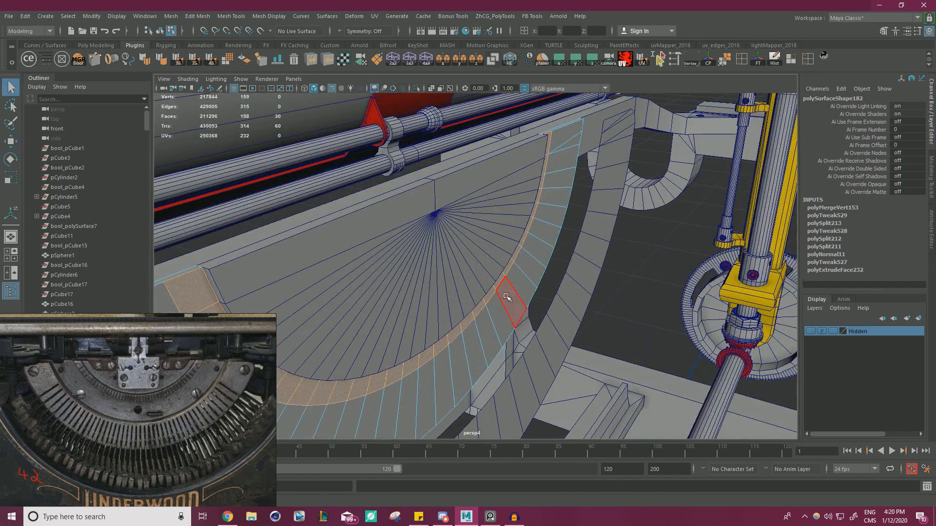
# Try to extrude the inner face strip by moving the extruded faces outward from the plate.
pyautogui.hotkey('ctrl', 'e')
pyautogui.moveTo(376, 260); pyautogui.dragTo(393, 262)
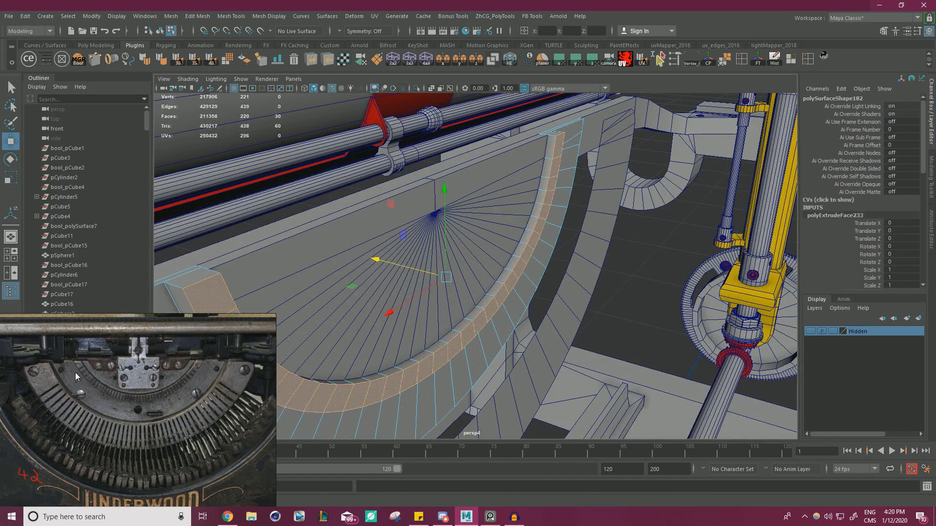
pyautogui.keyDown('alt'); pyautogui.moveTo(395, 336); pyautogui.dragTo(490, 212); pyautogui.keyUp('alt')
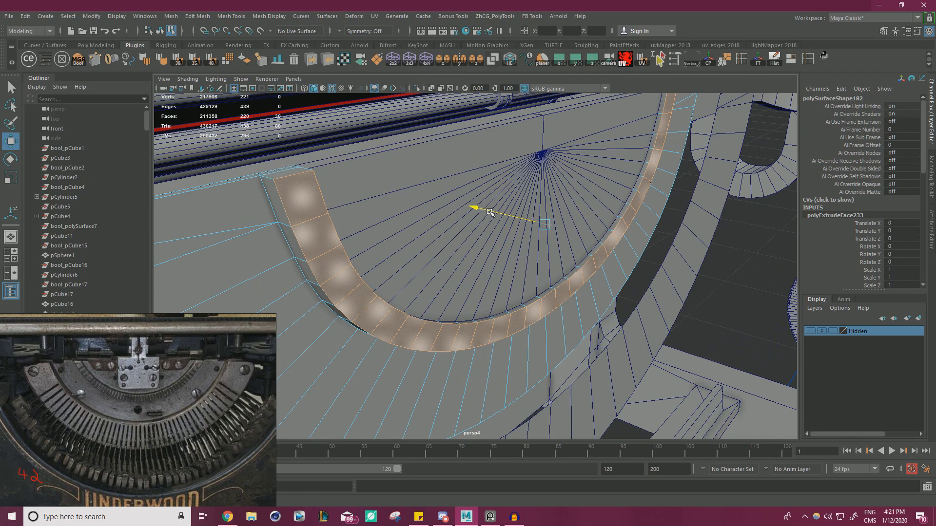
pyautogui.hotkey('ctrl', 'z')
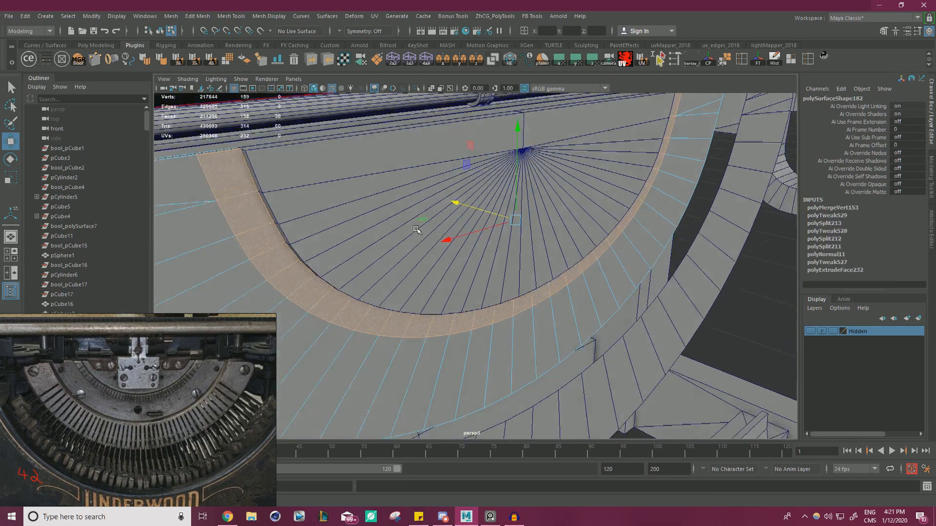
# Extrude the inner face strip with a thickness of 0.3.
pyautogui.hotkey('ctrl', 'e')
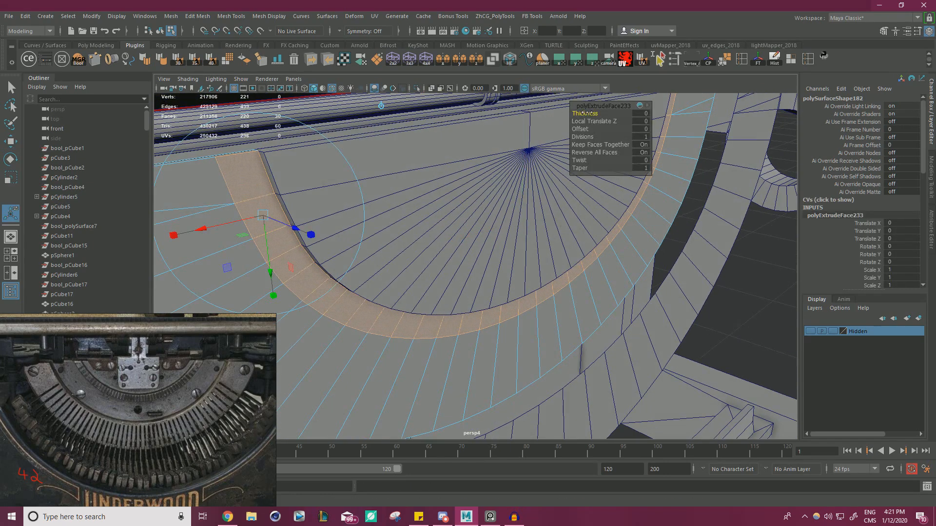
pyautogui.moveTo(586, 113); pyautogui.dragTo(615, 203)
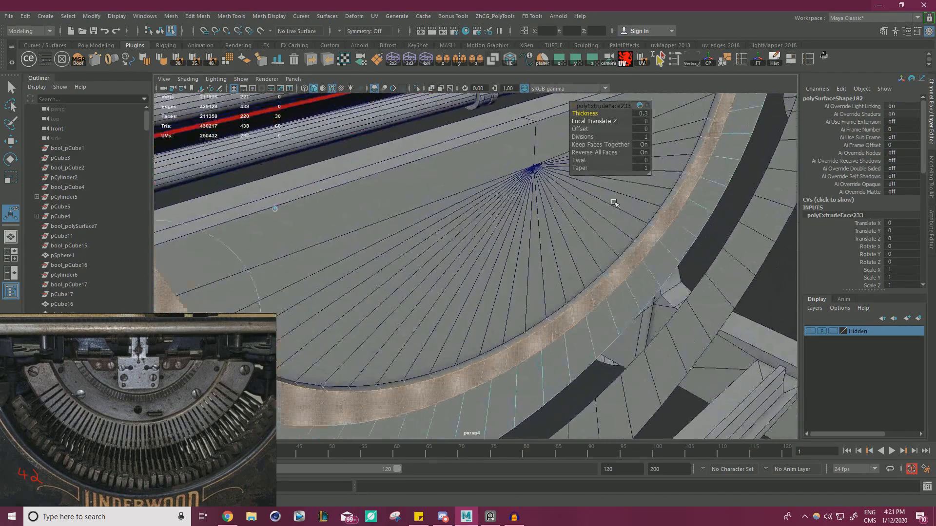
# Try insetting the extruded strip with an offset of 0.1 and smaller values.
pyautogui.keyDown('alt'); pyautogui.moveTo(586, 265); pyautogui.dragTo(585, 127); pyautogui.keyUp('alt')
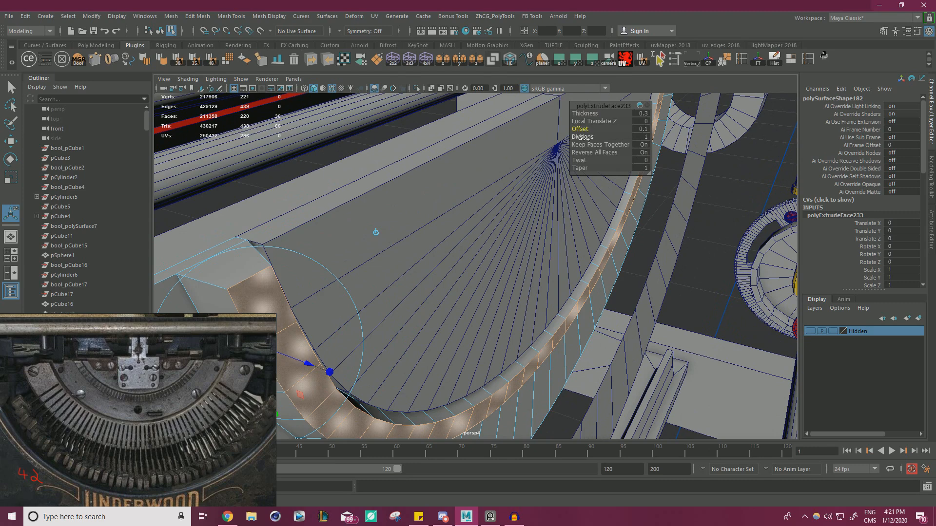
pyautogui.hotkey('ctrl', 'z')
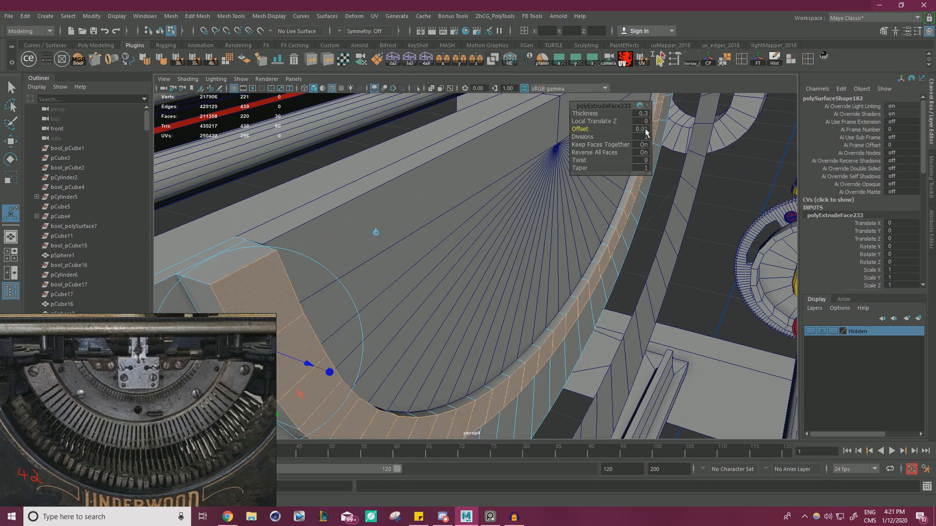
pyautogui.keyDown('alt'); pyautogui.moveTo(524, 205); pyautogui.dragTo(601, 139); pyautogui.keyUp('alt')
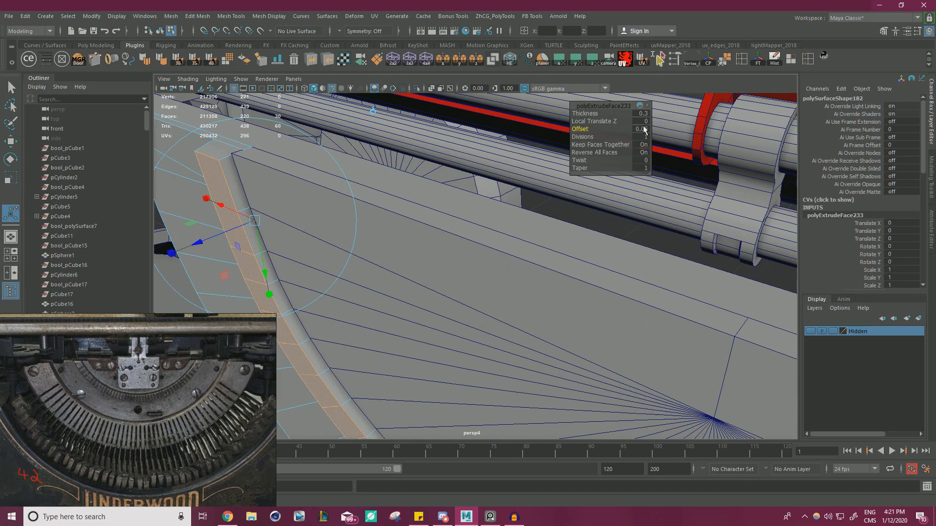
pyautogui.press('w')
pyautogui.keyDown('alt'); pyautogui.moveTo(263, 214); pyautogui.dragTo(561, 247); pyautogui.keyUp('alt')
pyautogui.moveTo(634, 187); pyautogui.dragTo(323, 240)
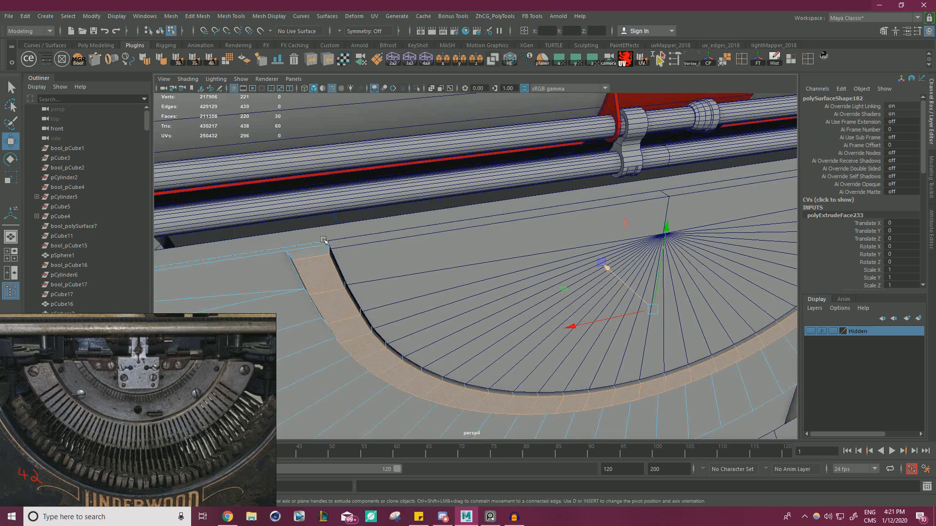
pyautogui.scroll(2, 327, 264)
pyautogui.hotkey('ctrl', 'z')
pyautogui.hotkey('ctrl', 'z')
pyautogui.hotkey('ctrl', 'z')
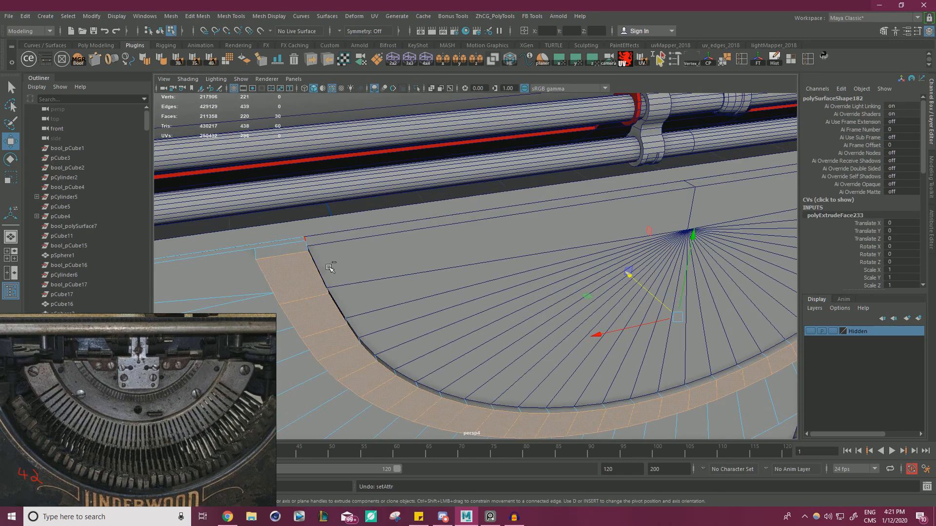
pyautogui.hotkey('ctrl', 'z')
# Bevel the two long curved edge loops of the raised strip with a fraction of 0.3 and return to object selection.
pyautogui.keyDown('shift'); pyautogui.moveTo(637, 282); pyautogui.dragTo(543, 259); pyautogui.keyUp('shift')
pyautogui.moveTo(437, 220); pyautogui.dragTo(435, 190, button='right')
pyautogui.doubleClick(426, 199)
pyautogui.keyDown('alt'); pyautogui.moveTo(496, 226); pyautogui.dragTo(246, 237); pyautogui.keyUp('alt')
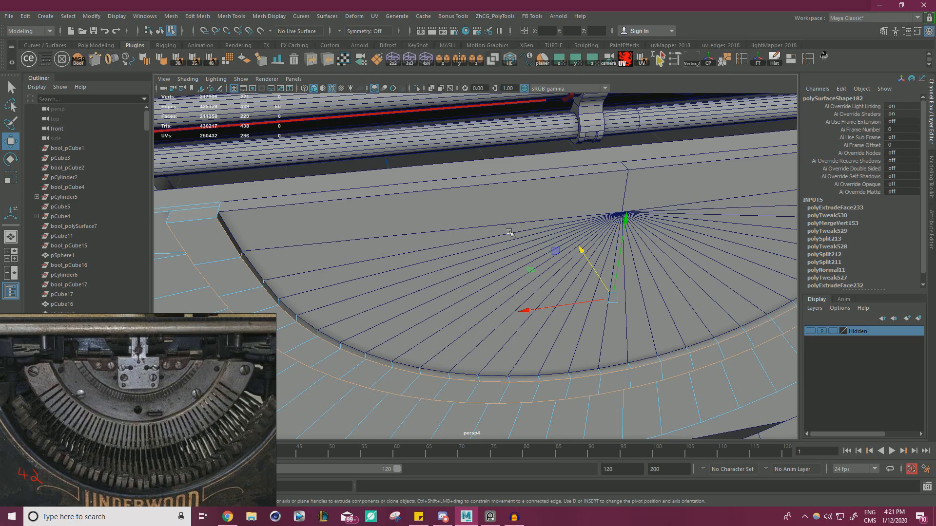
pyautogui.hotkey('ctrl', 'b')
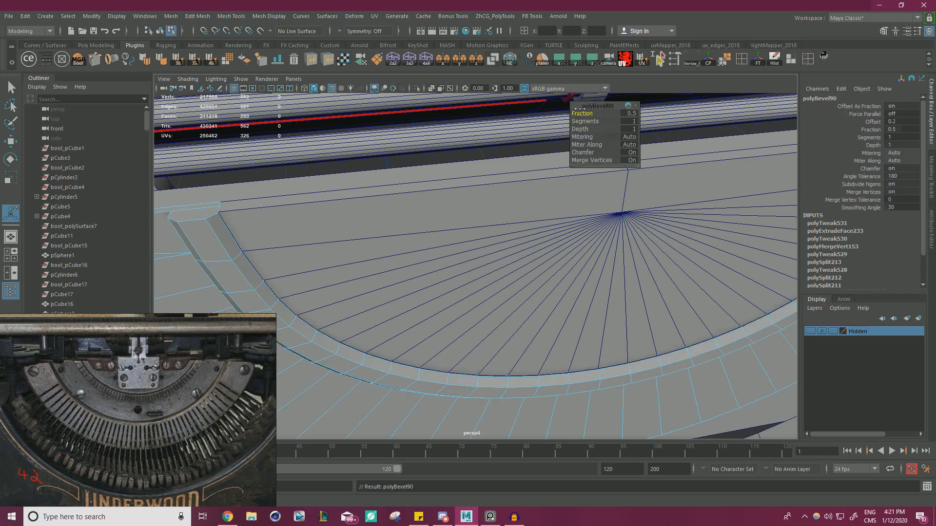
pyautogui.click(585, 112)
pyautogui.moveTo(587, 113); pyautogui.dragTo(586, 116)
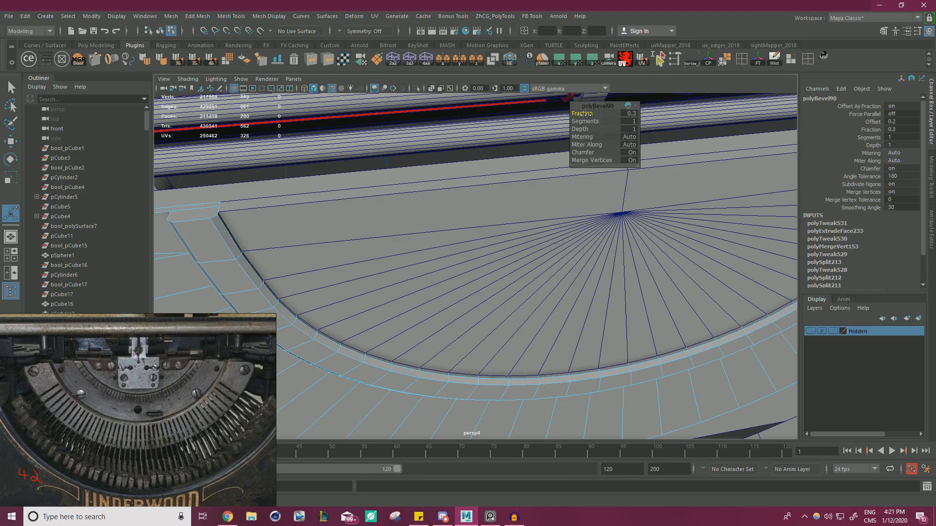
pyautogui.keyDown('alt'); pyautogui.moveTo(333, 213); pyautogui.dragTo(487, 236); pyautogui.keyUp('alt')
pyautogui.moveTo(486, 236); pyautogui.dragTo(517, 221, button='right')
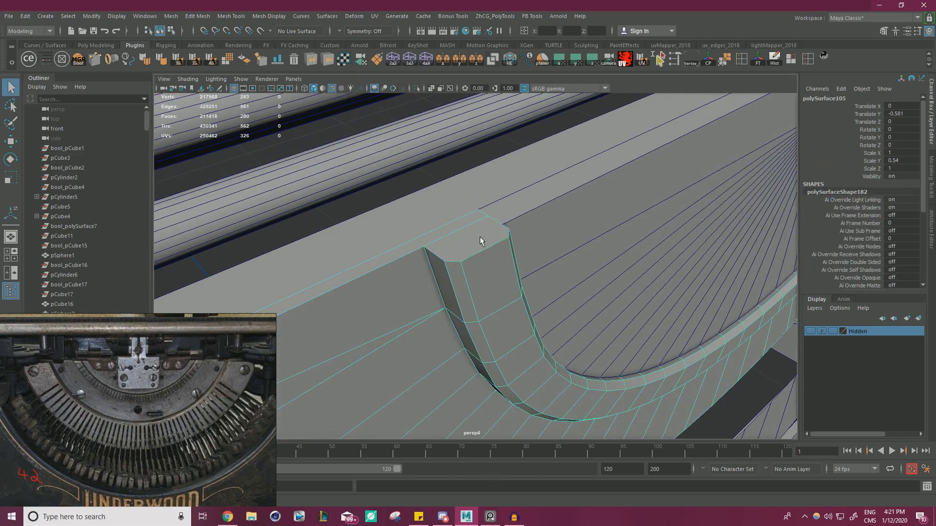
# Isolate the inner half-disc plate and delete the stray edge across the flat end face of its raised rim.
pyautogui.press('w')
pyautogui.click(417, 88)
pyautogui.keyDown('alt'); pyautogui.moveTo(487, 173); pyautogui.dragTo(484, 209); pyautogui.keyUp('alt')
pyautogui.moveTo(513, 174); pyautogui.dragTo(535, 152, button='right')
pyautogui.click(503, 174)
pyautogui.press('w')
pyautogui.click(536, 145)
pyautogui.press('Delete')
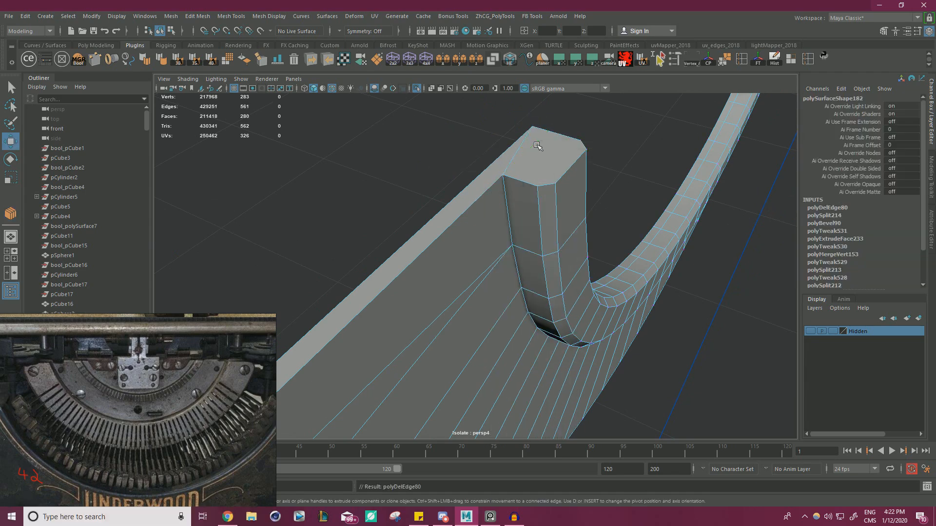
# Connect the two bevel corner vertices across the flat end face of the raised rim.
pyautogui.click(573, 149)
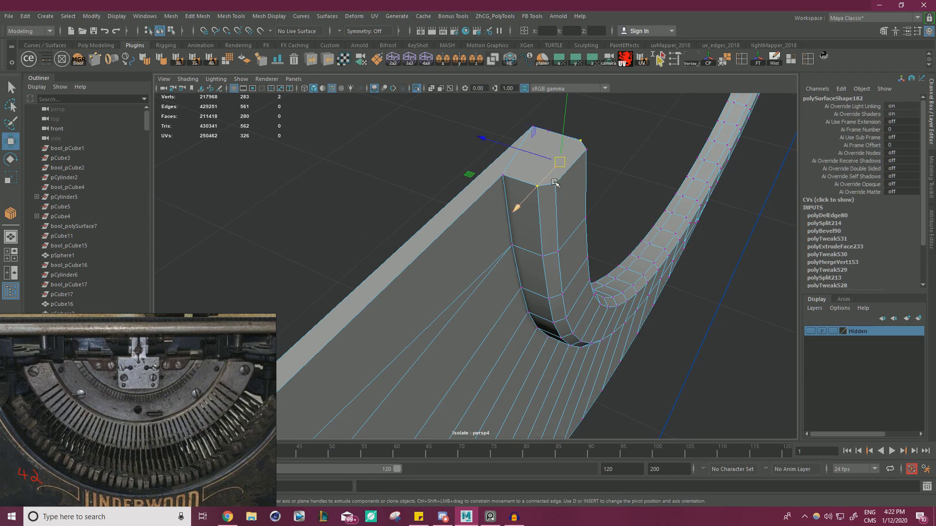
pyautogui.keyDown('alt'); pyautogui.moveTo(554, 182); pyautogui.dragTo(593, 209); pyautogui.keyUp('alt')
pyautogui.keyDown('alt'); pyautogui.moveTo(594, 209); pyautogui.dragTo(631, 225, button='right'); pyautogui.keyUp('alt')
pyautogui.press('y')
pyautogui.press('w')
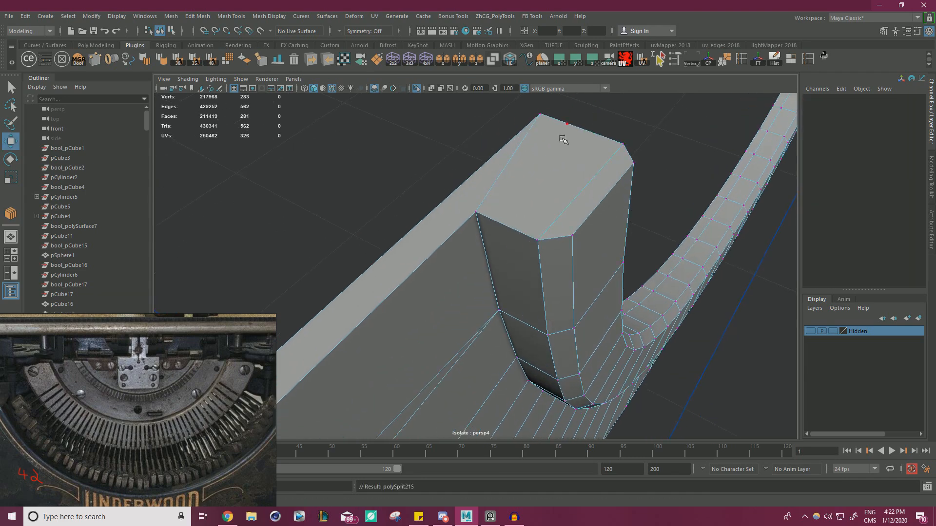
# Try to connect the extra back-edge vertex to the opposite corner at the rim's other end face.
pyautogui.click(567, 124)
pyautogui.keyDown('alt'); pyautogui.moveTo(567, 128); pyautogui.dragTo(370, 167); pyautogui.keyUp('alt')
pyautogui.keyDown('alt'); pyautogui.moveTo(370, 168); pyautogui.dragTo(486, 193, button='middle'); pyautogui.keyUp('alt')
pyautogui.keyDown('alt'); pyautogui.moveTo(486, 193); pyautogui.dragTo(538, 215, button='right'); pyautogui.keyUp('alt')
pyautogui.keyDown('alt'); pyautogui.moveTo(539, 215); pyautogui.dragTo(563, 226); pyautogui.keyUp('alt')
pyautogui.keyDown('shift'); pyautogui.click(414, 264); pyautogui.keyUp('shift')
pyautogui.press('y')
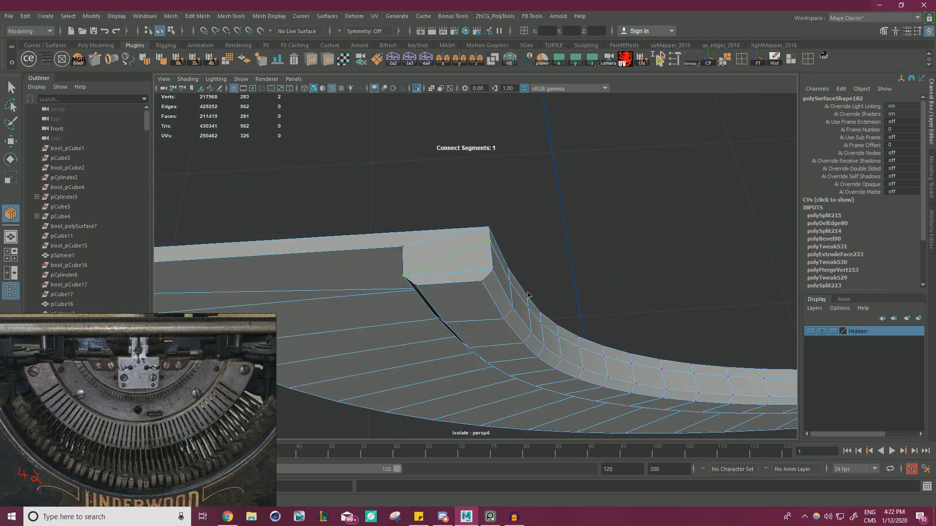
pyautogui.press('w')
pyautogui.keyDown('alt'); pyautogui.moveTo(486, 228); pyautogui.dragTo(454, 224); pyautogui.keyUp('alt')
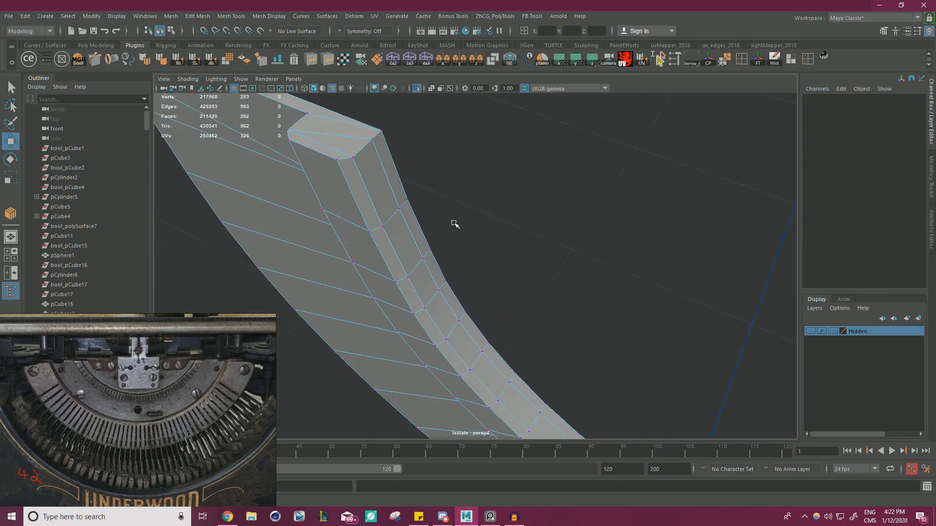
pyautogui.hotkey('ctrl', 'z')
# Try to delete the extra edge loop running along the inner side of the raised rim.
pyautogui.moveTo(390, 180)
pyautogui.keyDown('alt'); pyautogui.mouseDown()
pyautogui.moveTo(278, 155)
pyautogui.moveTo(380, 169)
pyautogui.mouseUp(); pyautogui.keyUp('alt')
pyautogui.moveTo(379, 169); pyautogui.dragTo(382, 160, button='right')
pyautogui.doubleClick(381, 160)
pyautogui.keyDown('alt'); pyautogui.moveTo(382, 159); pyautogui.dragTo(497, 246); pyautogui.keyUp('alt')
pyautogui.hotkey('ctrl', 'Delete')
pyautogui.hotkey('ctrl', 'z')
pyautogui.scroll(3, 429, 216)
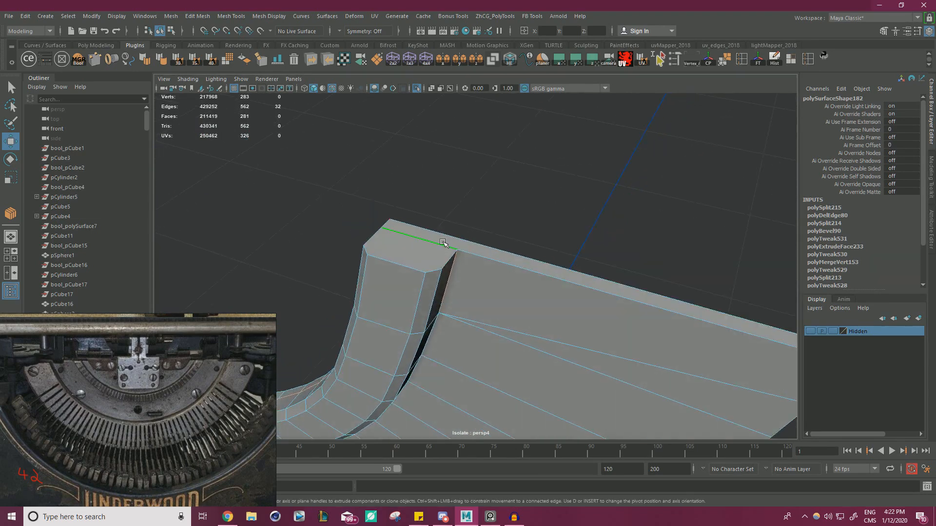
# Connect the rim end's back corner to the corner where it meets the plate, and delete the neighbouring cross edge.
pyautogui.moveTo(443, 235); pyautogui.dragTo(532, 244, button='right')
pyautogui.click(457, 251)
pyautogui.keyDown('shift'); pyautogui.click(391, 220); pyautogui.keyUp('shift')
pyautogui.press('w')
pyautogui.moveTo(418, 236); pyautogui.dragTo(418, 212, button='right')
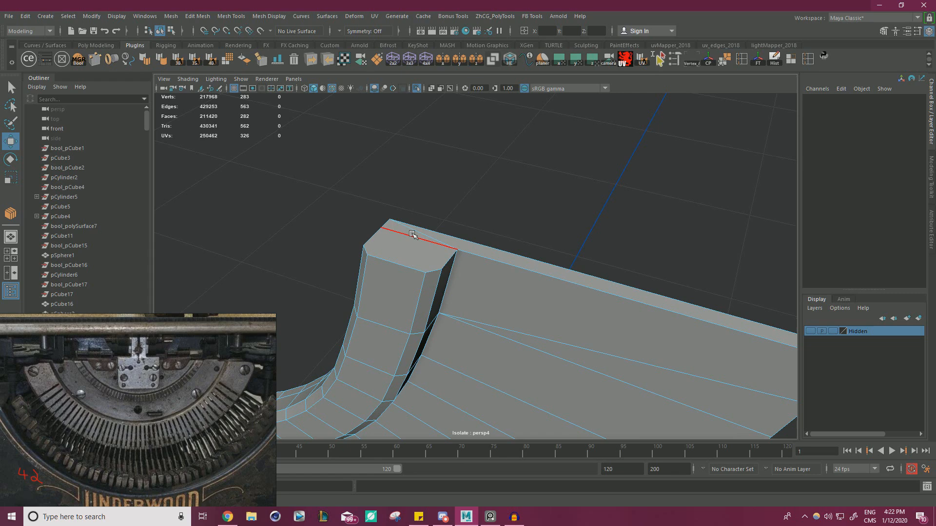
pyautogui.click(412, 235)
pyautogui.press('Delete')
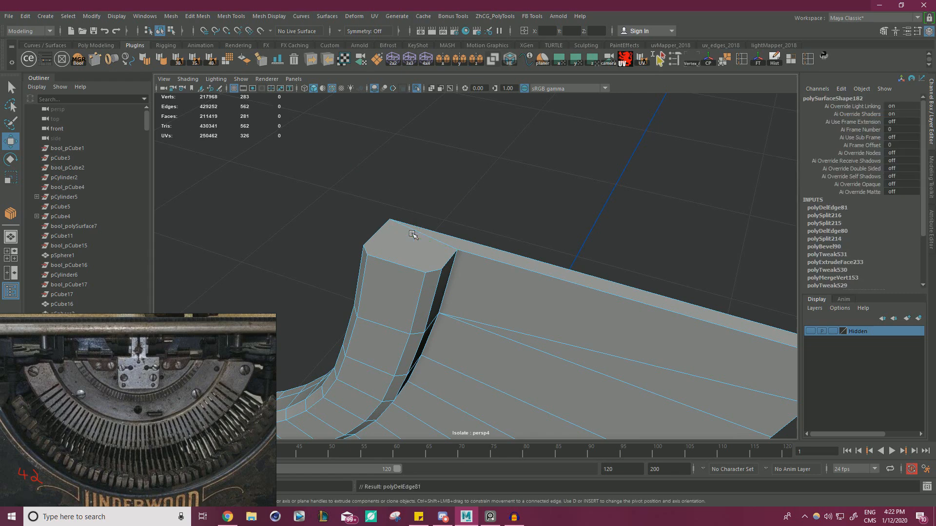
# Connect the two bevel corner vertices across the rim's remaining end face.
pyautogui.keyDown('alt'); pyautogui.moveTo(414, 235); pyautogui.dragTo(412, 214); pyautogui.keyUp('alt')
pyautogui.moveTo(417, 187); pyautogui.dragTo(390, 188, button='right')
pyautogui.click(446, 175)
pyautogui.keyDown('alt'); pyautogui.moveTo(431, 193); pyautogui.dragTo(395, 246); pyautogui.keyUp('alt')
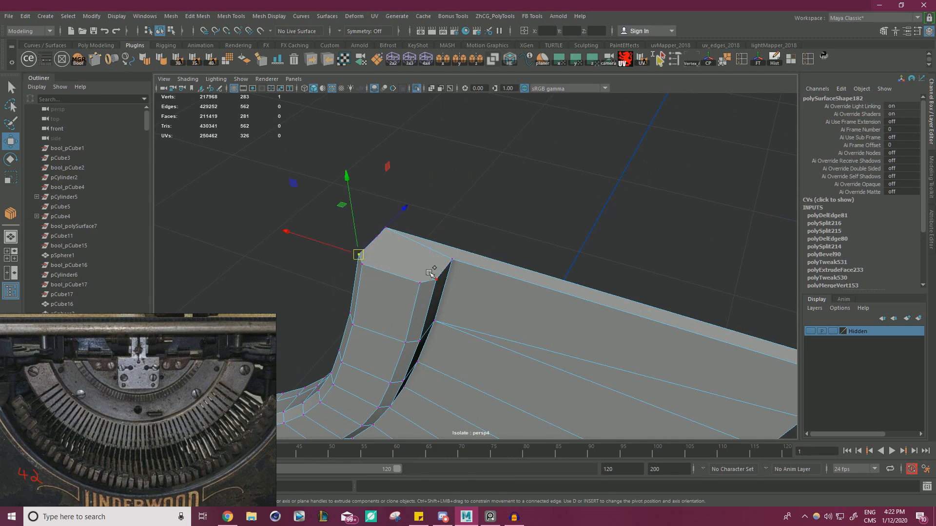
pyautogui.hotkey('ctrl', 'c')
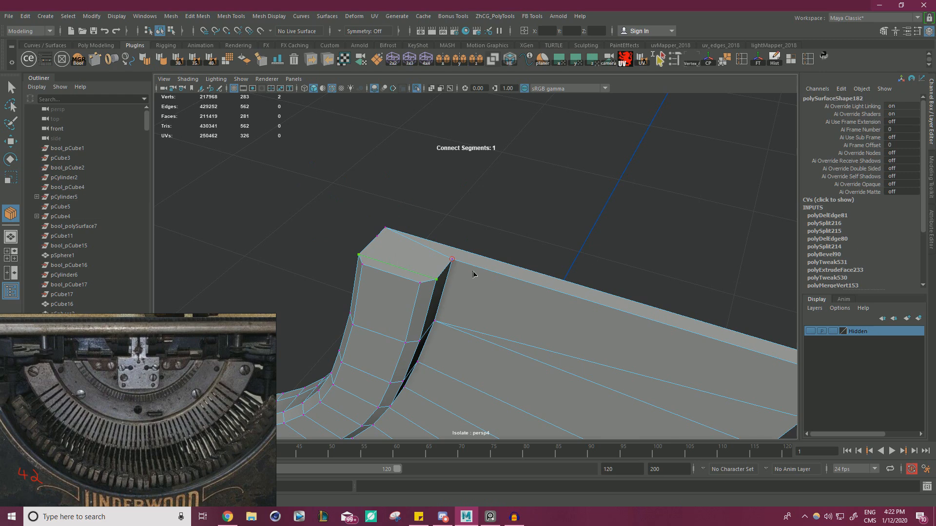
pyautogui.press('Return')
# Delete the redundant edge loop along the rim's inner side and show the whole typewriter again in object selection.
pyautogui.keyDown('alt'); pyautogui.moveTo(470, 264); pyautogui.dragTo(560, 271); pyautogui.keyUp('alt')
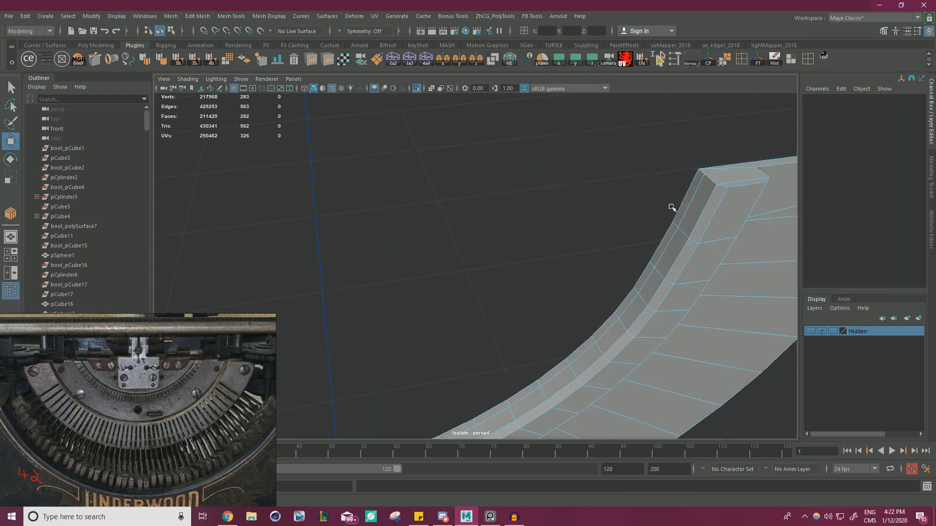
pyautogui.doubleClick(685, 220)
pyautogui.press('Delete')
pyautogui.keyDown('alt'); pyautogui.moveTo(687, 218); pyautogui.dragTo(518, 189); pyautogui.keyUp('alt')
pyautogui.moveTo(350, 197); pyautogui.dragTo(366, 170, button='right')
pyautogui.click(417, 89)
pyautogui.scroll(-7, 488, 234)
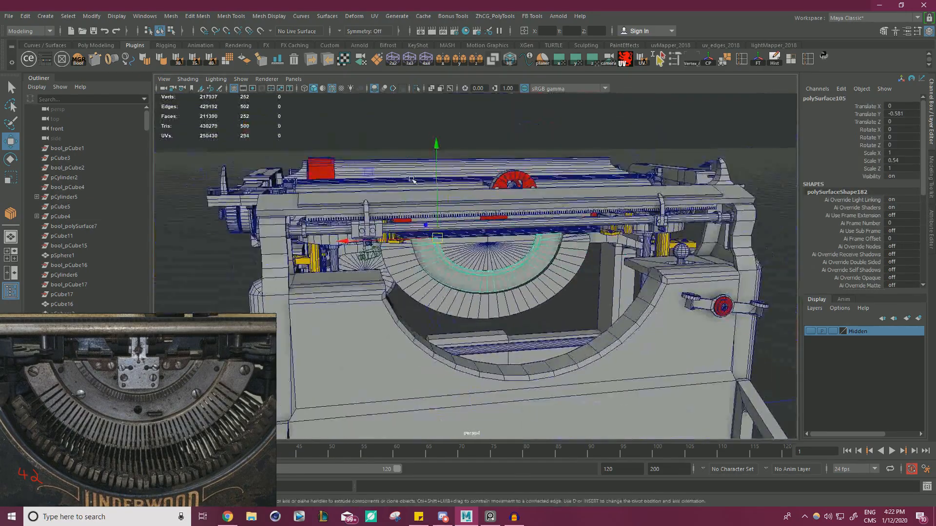
# Extrude all faces of the flat outer half-ring to give it thickness, and return to object selection.
pyautogui.moveTo(490, 235)
pyautogui.keyDown('alt'); pyautogui.mouseDown()
pyautogui.moveTo(424, 240)
pyautogui.moveTo(493, 238)
pyautogui.mouseUp(); pyautogui.keyUp('alt')
pyautogui.scroll(5, 494, 238)
pyautogui.scroll(3, 494, 238)
pyautogui.keyDown('alt'); pyautogui.moveTo(576, 271); pyautogui.dragTo(645, 280); pyautogui.keyUp('alt')
pyautogui.click(651, 296)
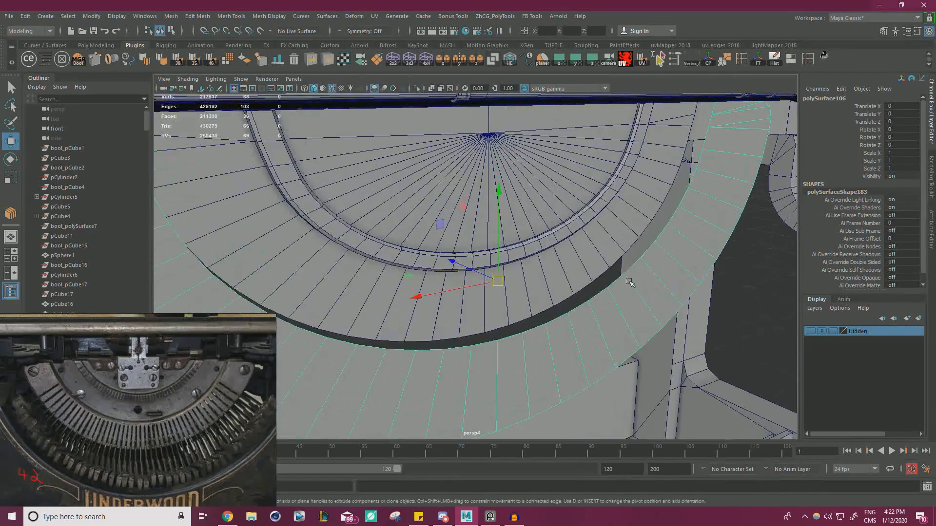
pyautogui.moveTo(645, 235); pyautogui.dragTo(646, 265, button='right')
pyautogui.doubleClick(651, 296)
pyautogui.keyDown('alt'); pyautogui.moveTo(580, 294); pyautogui.dragTo(561, 305); pyautogui.keyUp('alt')
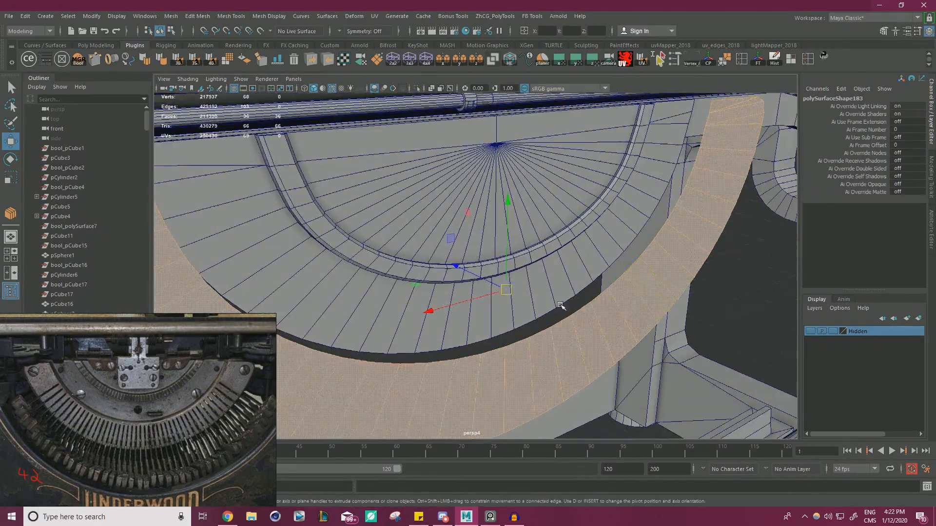
pyautogui.keyDown('shift'); pyautogui.moveTo(475, 274); pyautogui.dragTo(611, 284); pyautogui.keyUp('shift')
pyautogui.keyDown('shift'); pyautogui.doubleClick(626, 273); pyautogui.keyUp('shift')
pyautogui.scroll(-2, 628, 274)
pyautogui.keyDown('shift'); pyautogui.click(644, 271); pyautogui.keyUp('shift')
pyautogui.keyDown('shift'); pyautogui.doubleClick(638, 283); pyautogui.keyUp('shift')
pyautogui.keyDown('alt'); pyautogui.moveTo(347, 125); pyautogui.dragTo(363, 161); pyautogui.keyUp('alt')
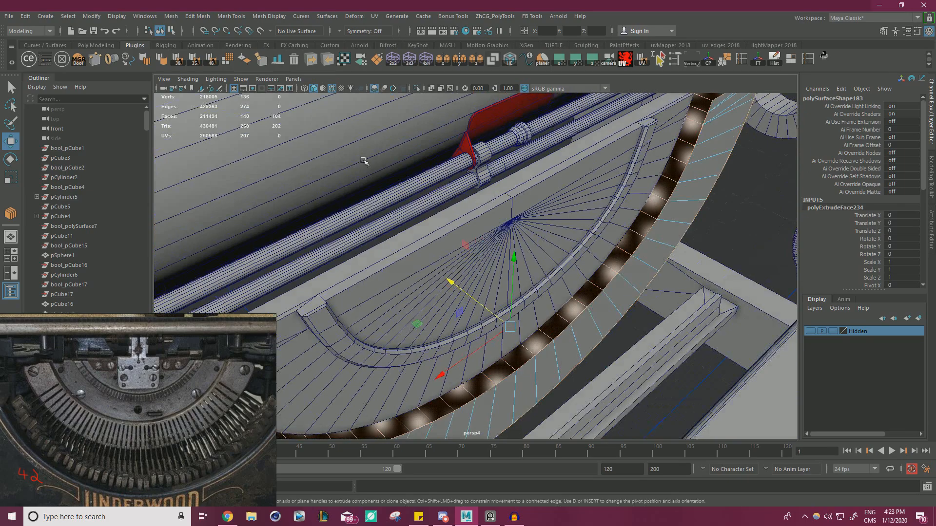
pyautogui.keyDown('alt'); pyautogui.moveTo(476, 197); pyautogui.dragTo(585, 220); pyautogui.keyUp('alt')
pyautogui.moveTo(641, 224); pyautogui.dragTo(675, 199, button='right')
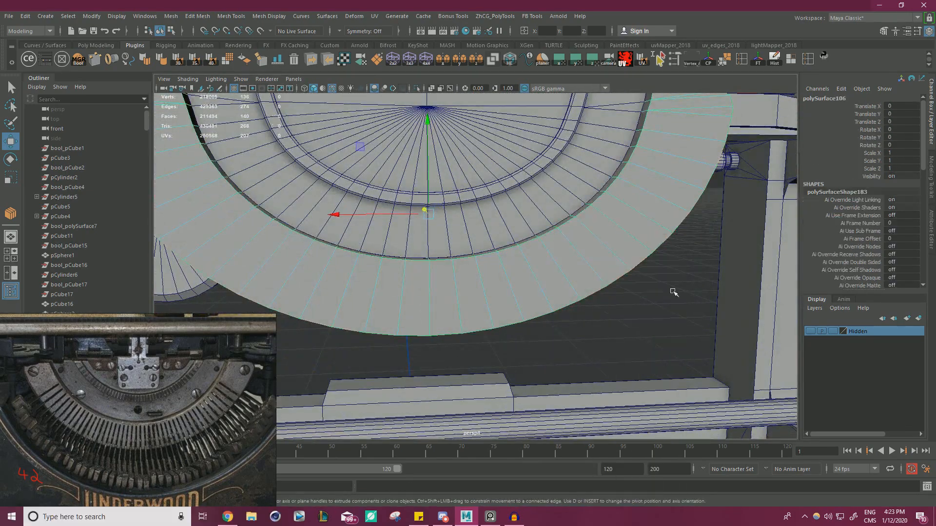
pyautogui.click(675, 292)
# Move the outer half-ring in depth to a Translate Y of -0.071, aligning its back corner with the inner plate.
pyautogui.keyDown('alt'); pyautogui.moveTo(674, 292); pyautogui.dragTo(372, 244, button='right'); pyautogui.keyUp('alt')
pyautogui.keyDown('alt'); pyautogui.moveTo(373, 234); pyautogui.dragTo(363, 243); pyautogui.keyUp('alt')
pyautogui.keyDown('alt'); pyautogui.moveTo(362, 242); pyautogui.dragTo(487, 253, button='right'); pyautogui.keyUp('alt')
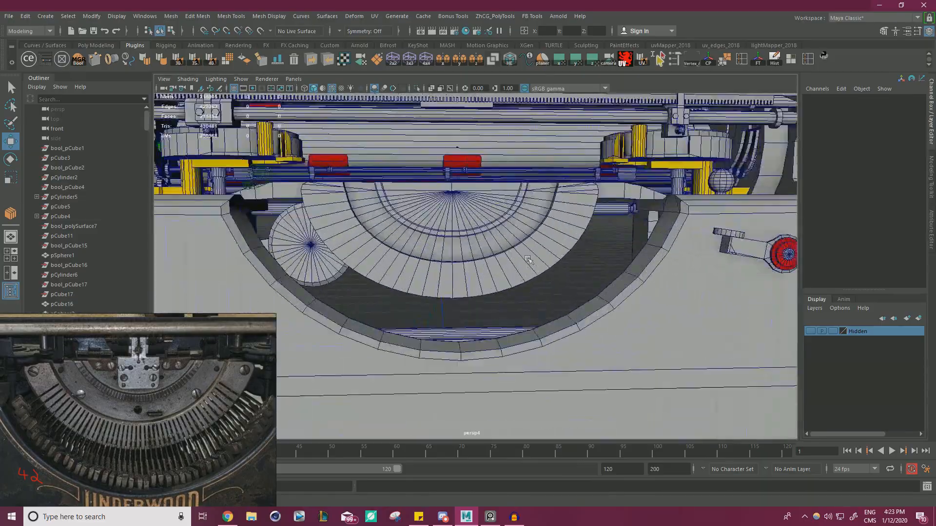
pyautogui.keyDown('alt'); pyautogui.moveTo(487, 254); pyautogui.dragTo(617, 256); pyautogui.keyUp('alt')
pyautogui.click(507, 273)
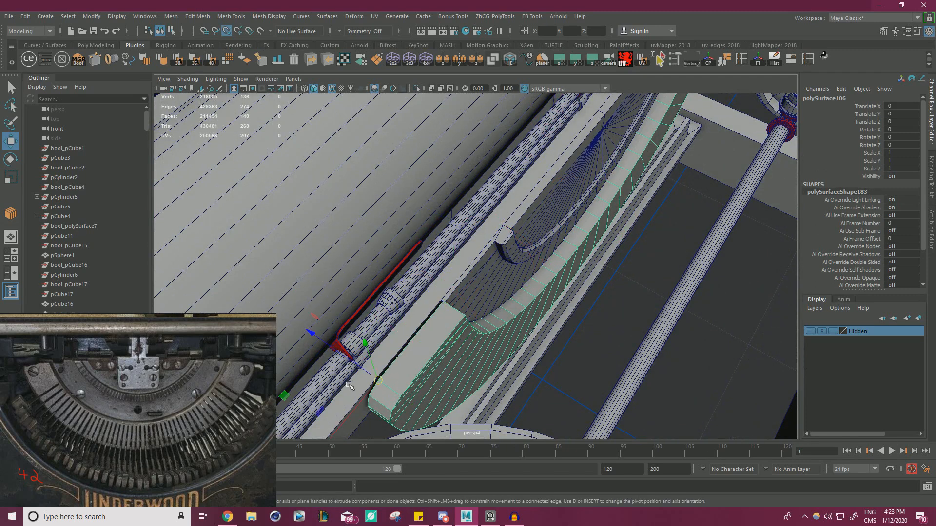
pyautogui.moveTo(311, 334); pyautogui.dragTo(347, 325)
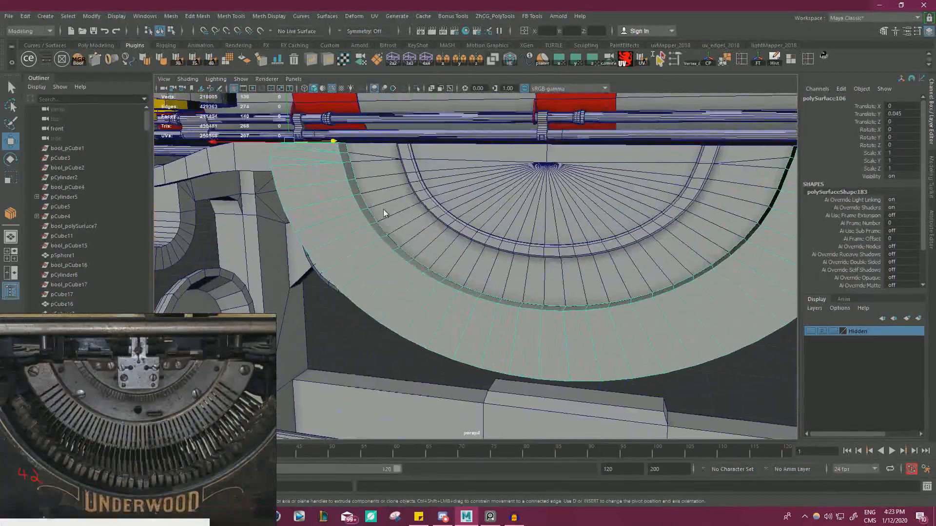
pyautogui.click(344, 337)
pyautogui.click(461, 285)
pyautogui.keyDown('alt'); pyautogui.moveTo(465, 282); pyautogui.dragTo(502, 285); pyautogui.keyUp('alt')
pyautogui.keyDown('alt'); pyautogui.moveTo(458, 285); pyautogui.dragTo(508, 294, button='right'); pyautogui.keyUp('alt')
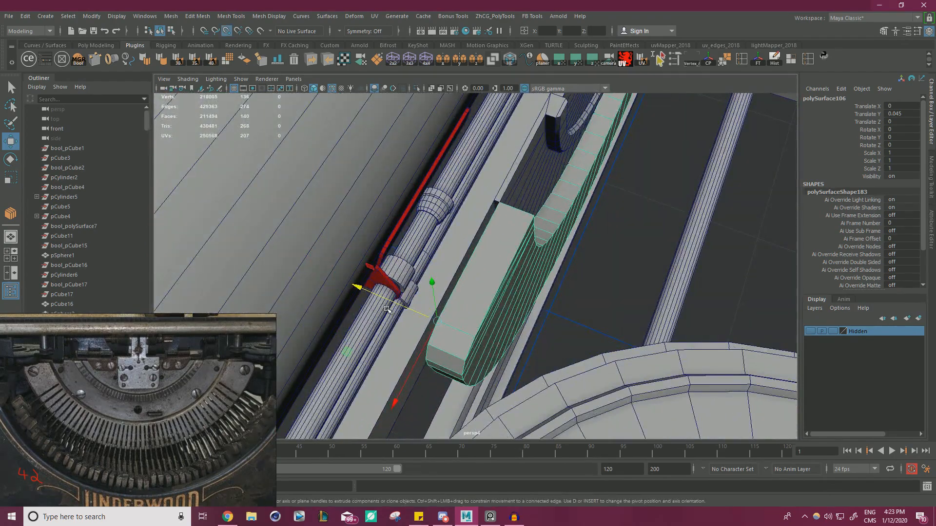
pyautogui.moveTo(388, 309); pyautogui.dragTo(471, 256)
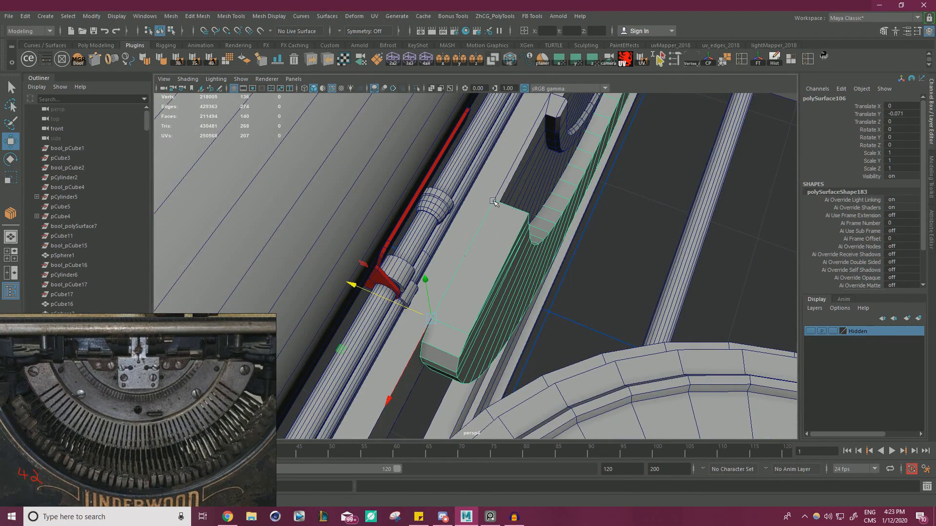
# Thin the outer half-ring by scaling it to a Scale Y of 0.491.
pyautogui.press('r')
pyautogui.moveTo(509, 353); pyautogui.dragTo(455, 341)
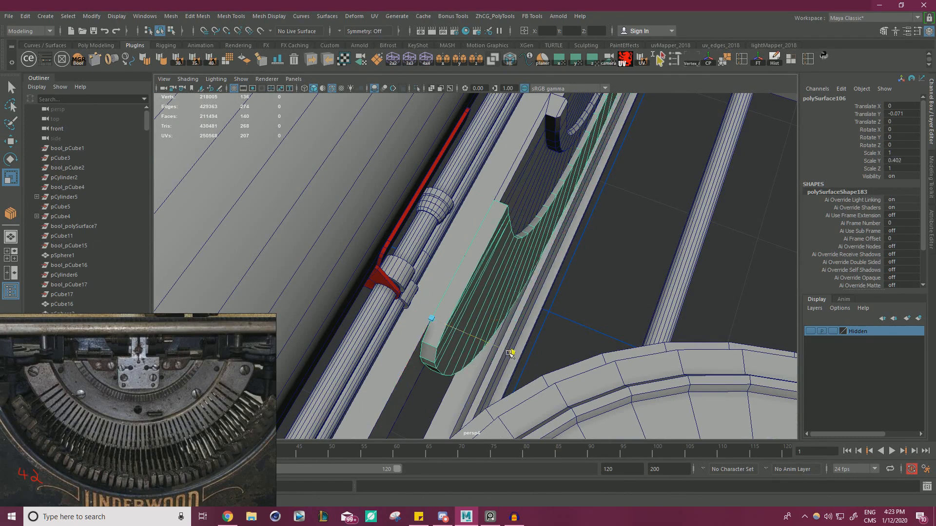
pyautogui.moveTo(510, 353); pyautogui.dragTo(518, 355)
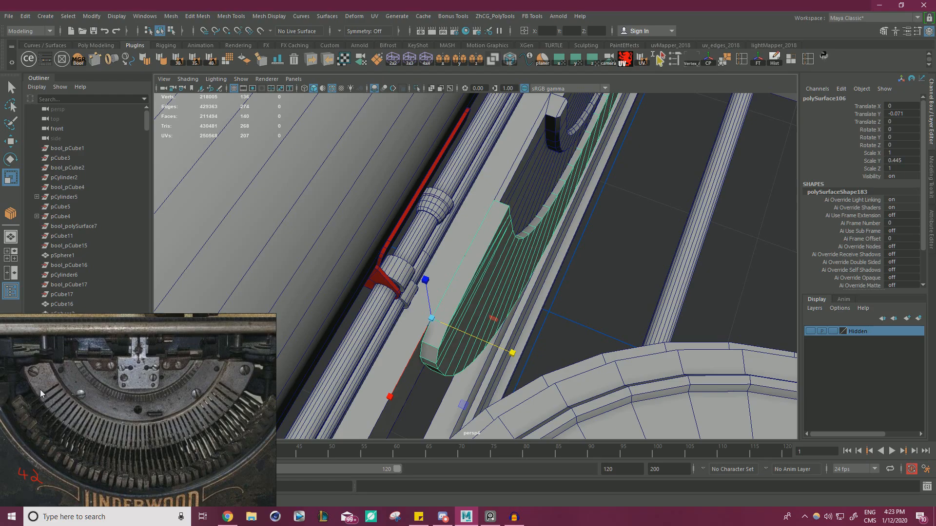
pyautogui.scroll(-5, 411, 304)
pyautogui.keyDown('alt'); pyautogui.moveTo(332, 271); pyautogui.dragTo(456, 343); pyautogui.keyUp('alt')
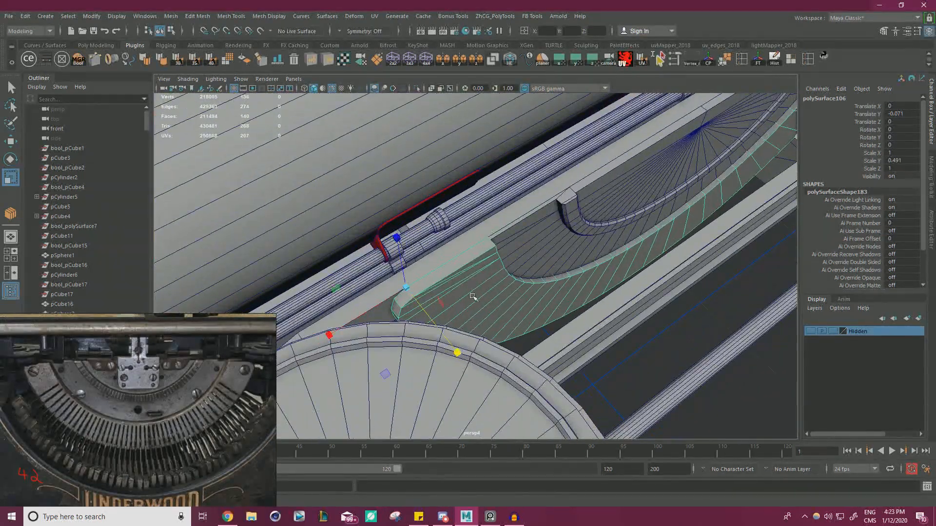
# Bevel the complete border edges of the outer half-ring's front face, including both curves and both end edges.
pyautogui.moveTo(472, 296); pyautogui.dragTo(470, 212, button='right')
pyautogui.click(469, 257)
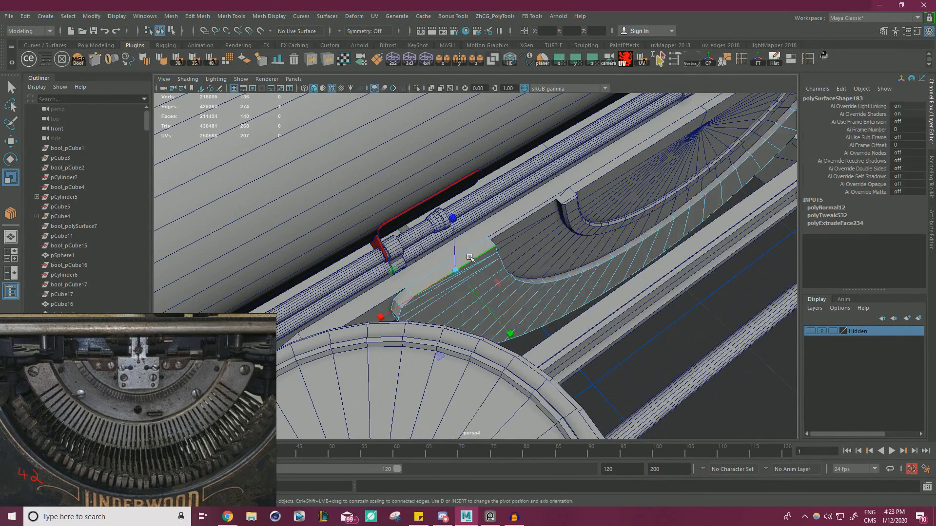
pyautogui.keyDown('alt'); pyautogui.moveTo(523, 279); pyautogui.dragTo(429, 278); pyautogui.keyUp('alt')
pyautogui.scroll(3, 500, 290)
pyautogui.scroll(3, 390, 234)
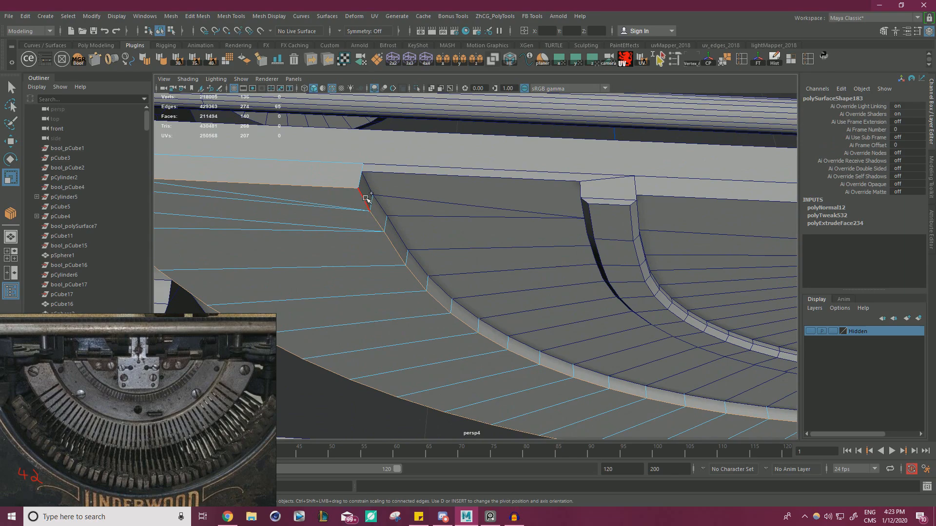
pyautogui.scroll(-5, 499, 238)
pyautogui.keyDown('alt'); pyautogui.moveTo(498, 239); pyautogui.dragTo(419, 287, button='middle'); pyautogui.keyUp('alt')
pyautogui.scroll(3, 571, 309)
pyautogui.keyDown('alt'); pyautogui.moveTo(570, 310); pyautogui.dragTo(601, 298); pyautogui.keyUp('alt')
pyautogui.scroll(2, 601, 298)
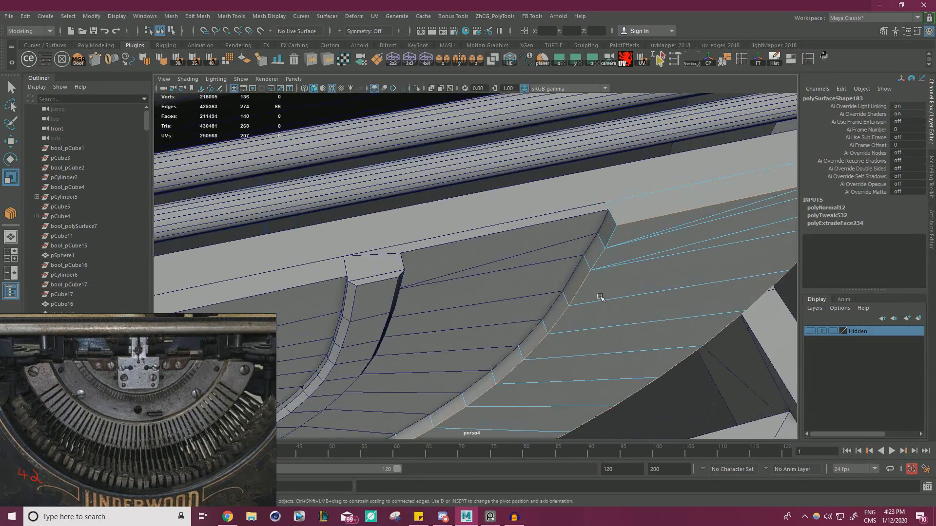
pyautogui.keyDown('shift'); pyautogui.click(611, 239); pyautogui.keyUp('shift')
pyautogui.scroll(-5, 531, 263)
pyautogui.keyDown('alt'); pyautogui.moveTo(530, 264); pyautogui.dragTo(507, 297); pyautogui.keyUp('alt')
pyautogui.hotkey('ctrl', 'b')
# Set the half-ring's bevel fraction to 0.8.
pyautogui.scroll(-5, 542, 259)
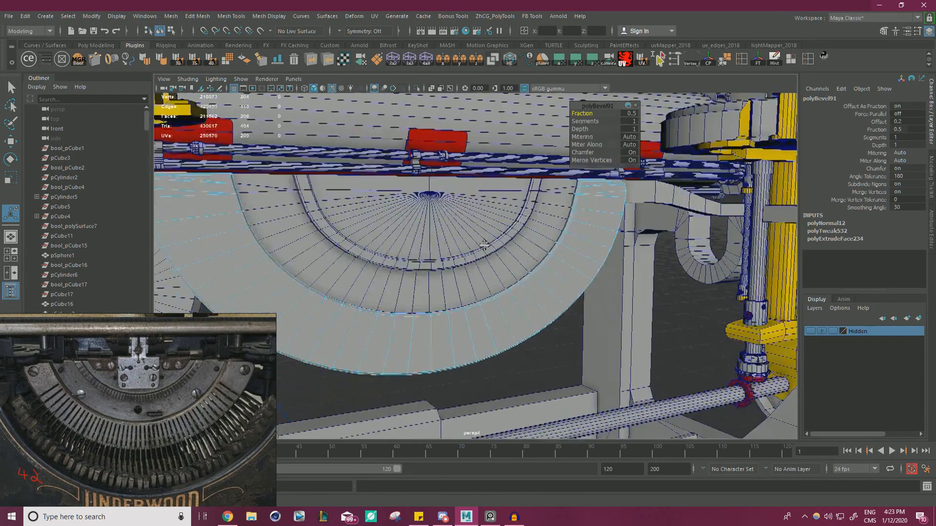
pyautogui.scroll(4, 488, 283)
pyautogui.keyDown('alt'); pyautogui.moveTo(380, 265); pyautogui.dragTo(528, 278, button='middle'); pyautogui.keyUp('alt')
pyautogui.keyDown('alt'); pyautogui.moveTo(527, 277); pyautogui.dragTo(570, 285); pyautogui.keyUp('alt')
pyautogui.keyDown('alt'); pyautogui.moveTo(571, 285); pyautogui.dragTo(474, 274, button='middle'); pyautogui.keyUp('alt')
pyautogui.scroll(2, 474, 274)
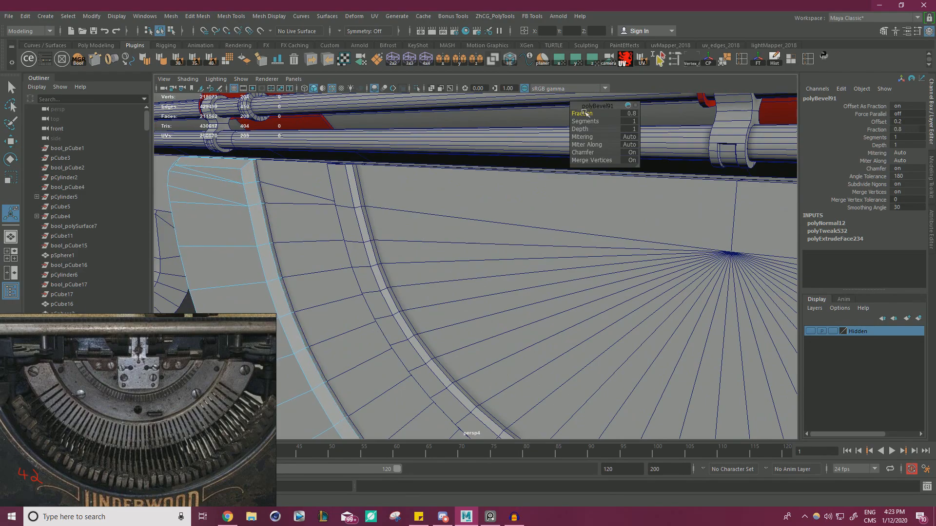
# Try a bevel fraction of 1 on the outer half-ring and set it back to 0.8.
pyautogui.scroll(-6, 466, 192)
pyautogui.keyDown('alt'); pyautogui.moveTo(465, 192); pyautogui.dragTo(371, 203); pyautogui.keyUp('alt')
pyautogui.scroll(1, 371, 203)
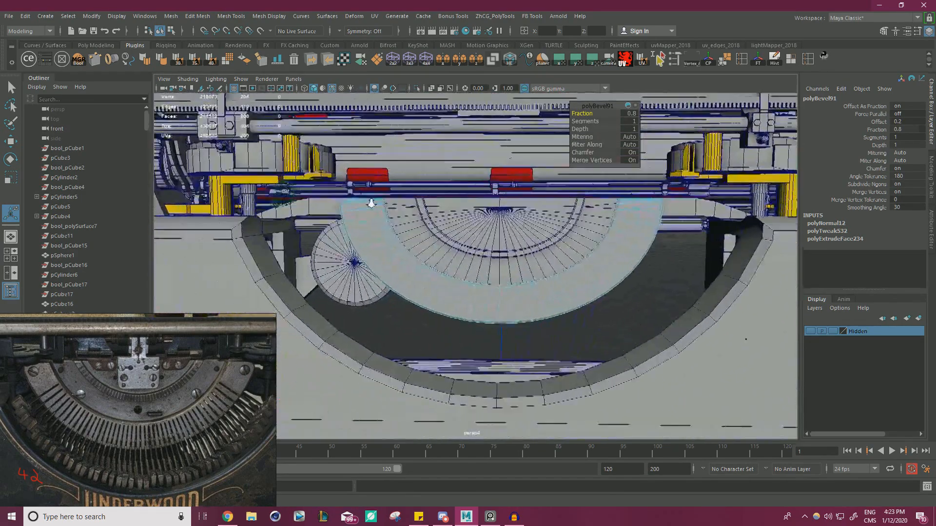
pyautogui.scroll(2, 404, 207)
pyautogui.scroll(3, 418, 207)
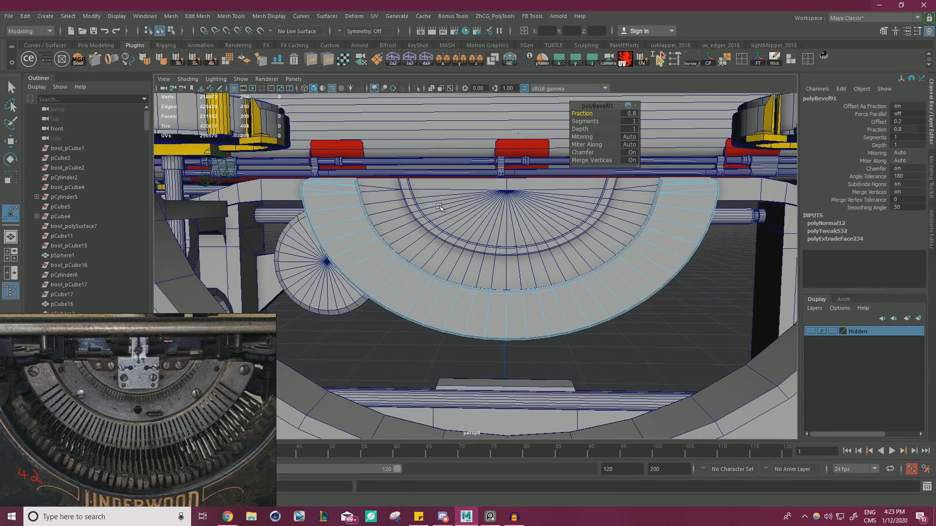
pyautogui.keyDown('alt'); pyautogui.moveTo(429, 210); pyautogui.dragTo(504, 238); pyautogui.keyUp('alt')
pyautogui.keyDown('alt'); pyautogui.moveTo(504, 239); pyautogui.dragTo(518, 243, button='middle'); pyautogui.keyUp('alt')
pyautogui.scroll(3, 518, 243)
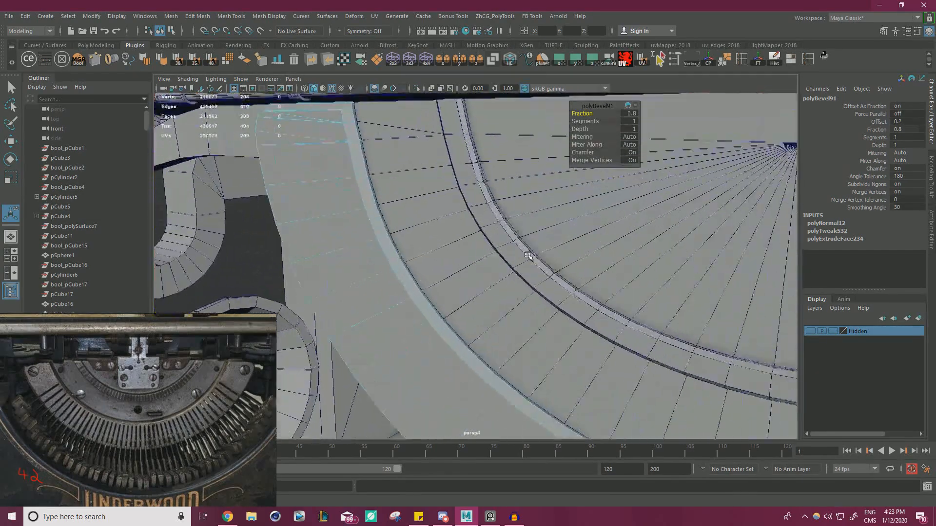
pyautogui.keyDown('alt'); pyautogui.moveTo(518, 243); pyautogui.dragTo(515, 190); pyautogui.keyUp('alt')
pyautogui.scroll(2, 514, 174)
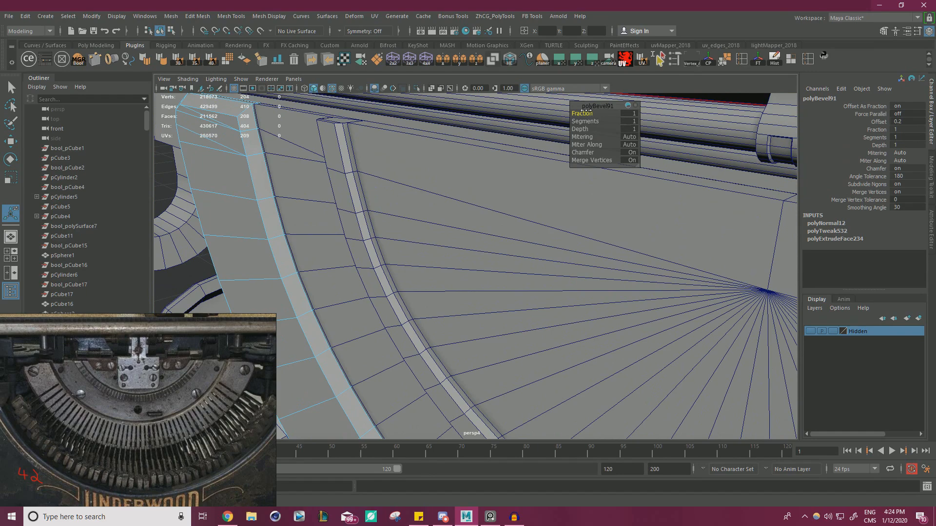
pyautogui.moveTo(582, 113); pyautogui.dragTo(565, 113)
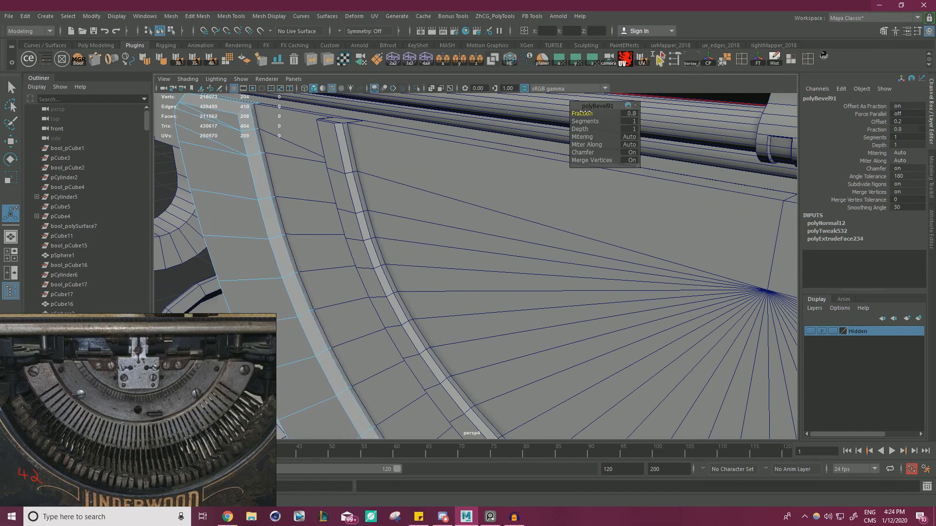
pyautogui.scroll(-10, 420, 192)
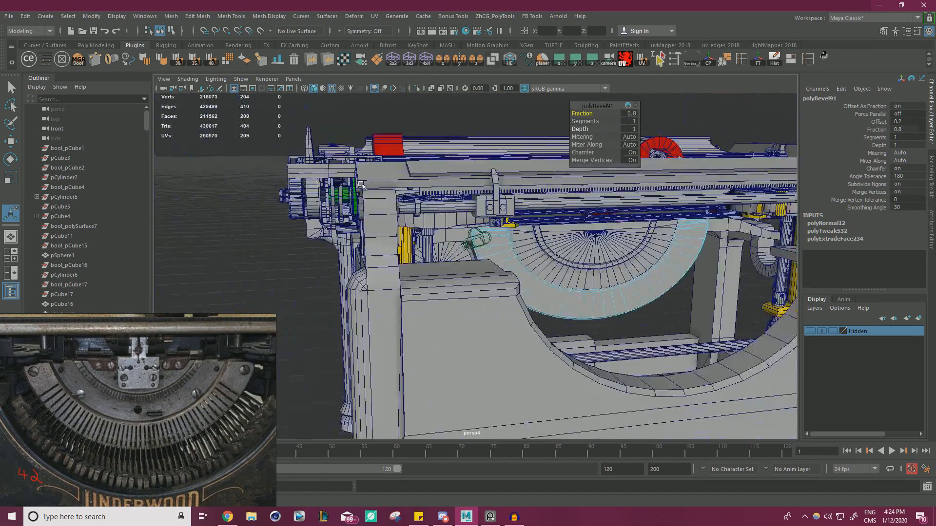
# Group the inner half-disc, the middle half-ring and the outer half-ring of the type-bar segment.
pyautogui.click(508, 153)
pyautogui.keyDown('alt'); pyautogui.moveTo(508, 153); pyautogui.dragTo(382, 176); pyautogui.keyUp('alt')
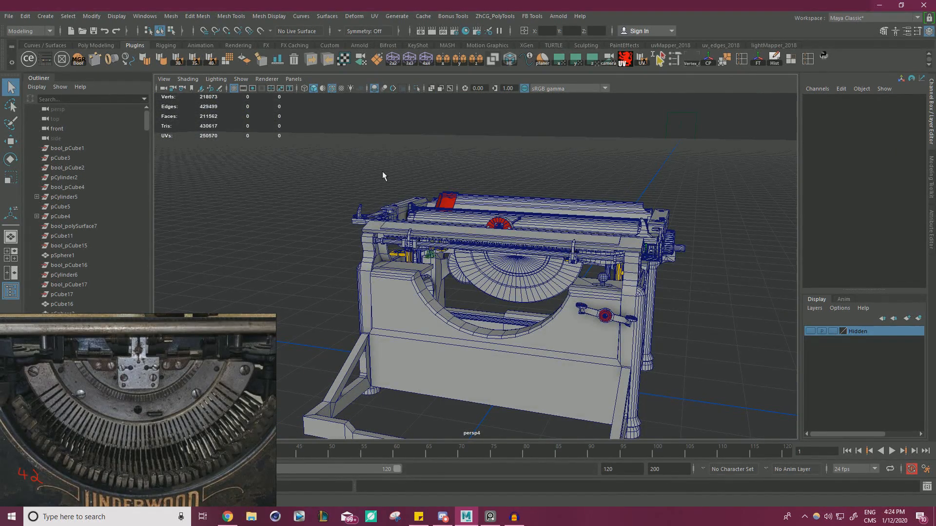
pyautogui.keyDown('alt'); pyautogui.moveTo(524, 241); pyautogui.dragTo(633, 286, button='right'); pyautogui.keyUp('alt')
pyautogui.keyDown('alt'); pyautogui.moveTo(634, 286); pyautogui.dragTo(538, 262); pyautogui.keyUp('alt')
pyautogui.keyDown('alt'); pyautogui.moveTo(538, 262); pyautogui.dragTo(546, 267, button='right'); pyautogui.keyUp('alt')
pyautogui.keyDown('alt'); pyautogui.moveTo(546, 267); pyautogui.dragTo(528, 270); pyautogui.keyUp('alt')
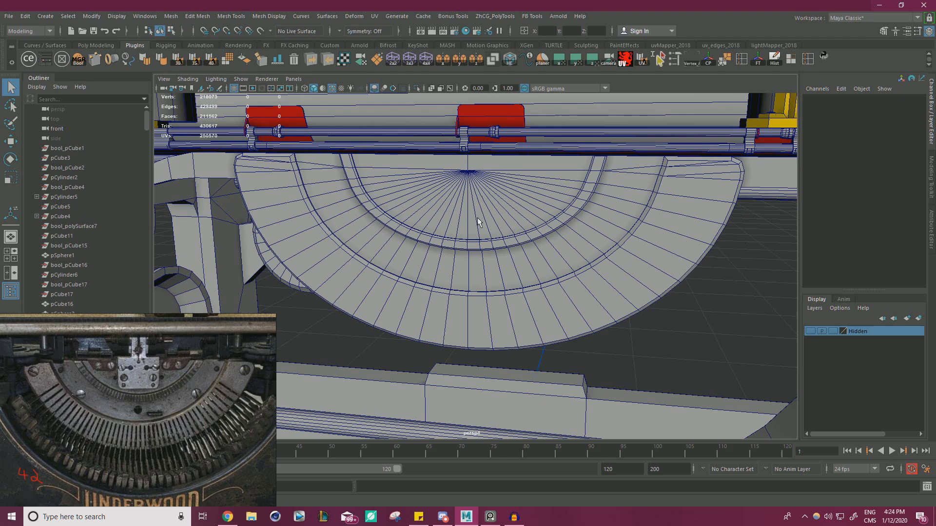
pyautogui.click(445, 220)
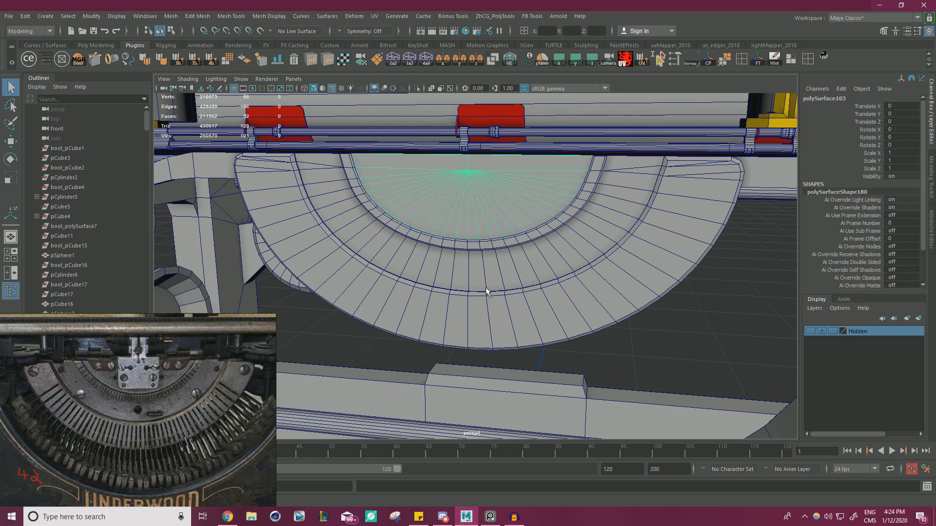
pyautogui.click(514, 278)
pyautogui.click(531, 266)
pyautogui.click(534, 279)
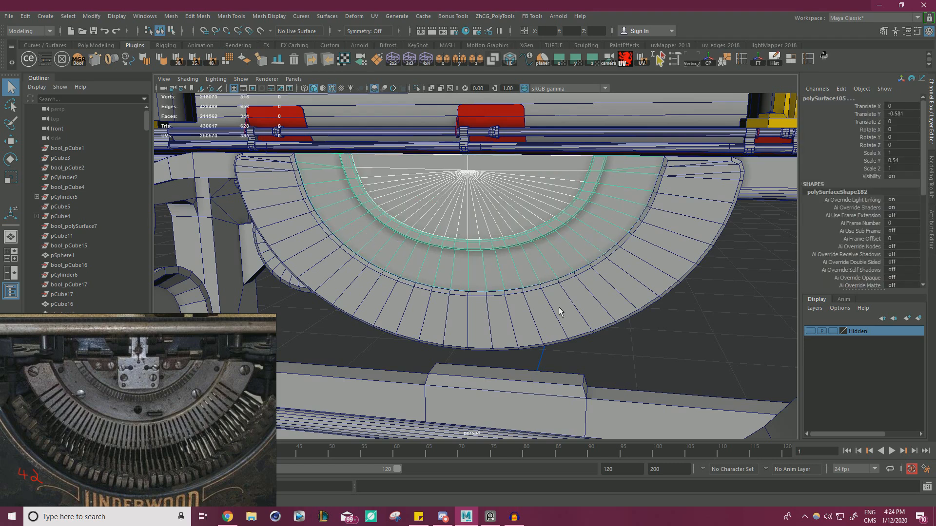
pyautogui.click(563, 305)
pyautogui.hotkey('ctrl', 'g')
# Narrow the grouped segment by scaling it to a Scale X of 0.949.
pyautogui.press('r')
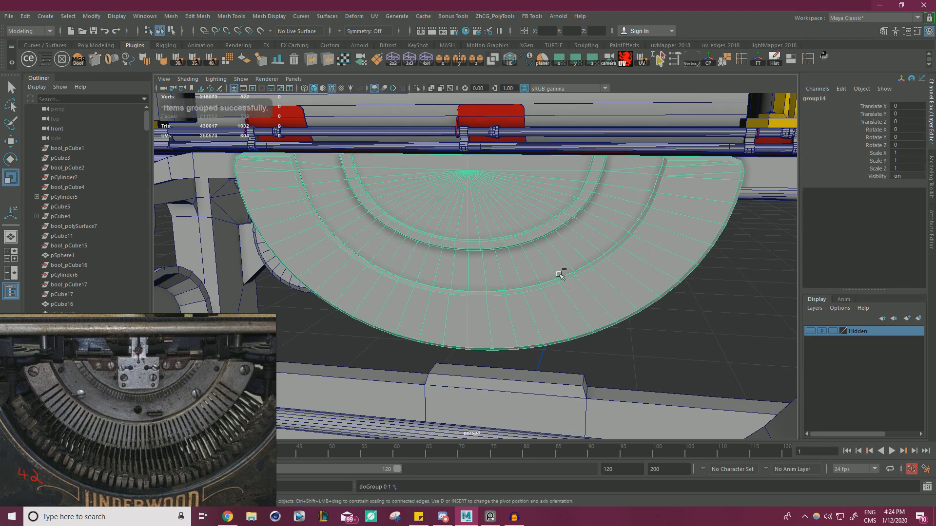
pyautogui.keyDown('alt'); pyautogui.moveTo(547, 228); pyautogui.dragTo(445, 182); pyautogui.keyUp('alt')
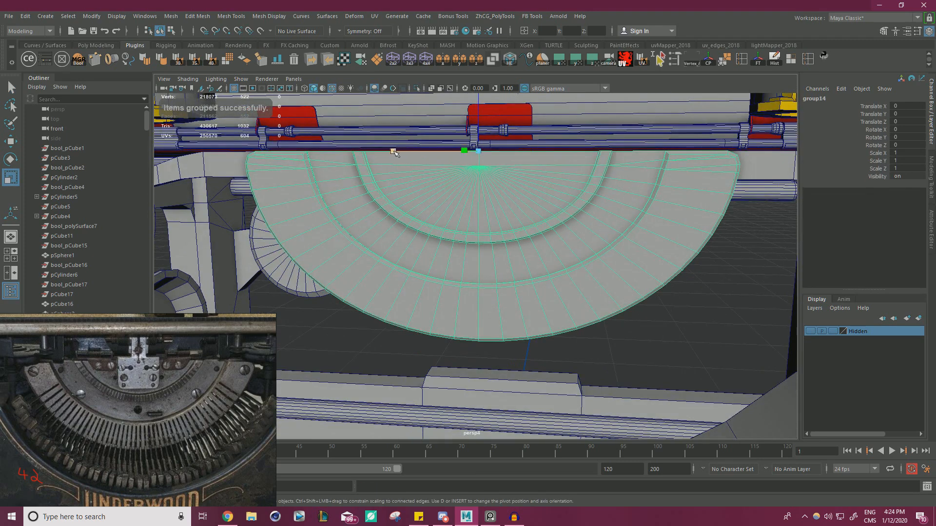
pyautogui.moveTo(394, 151); pyautogui.dragTo(397, 151)
pyautogui.keyDown('alt'); pyautogui.moveTo(467, 195); pyautogui.dragTo(435, 192); pyautogui.keyUp('alt')
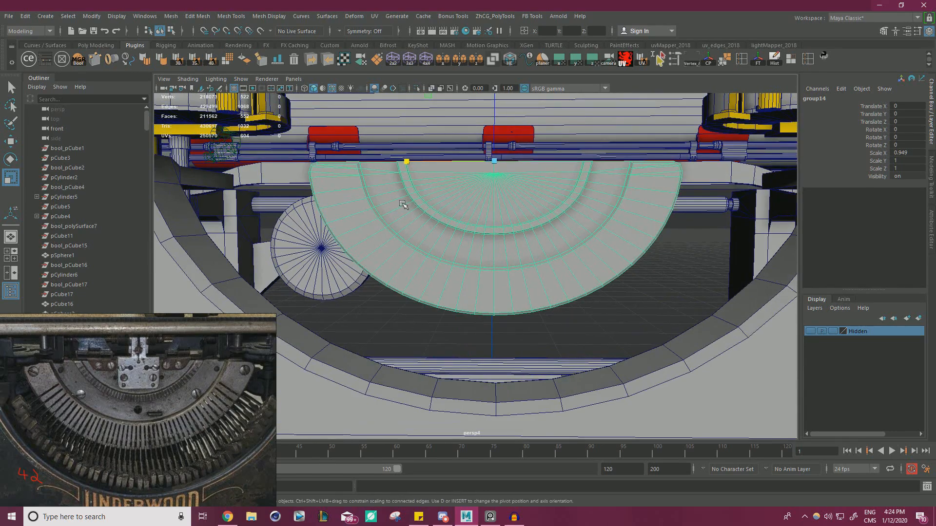
pyautogui.scroll(-5, 464, 191)
pyautogui.keyDown('alt'); pyautogui.moveTo(464, 192); pyautogui.dragTo(456, 202); pyautogui.keyUp('alt')
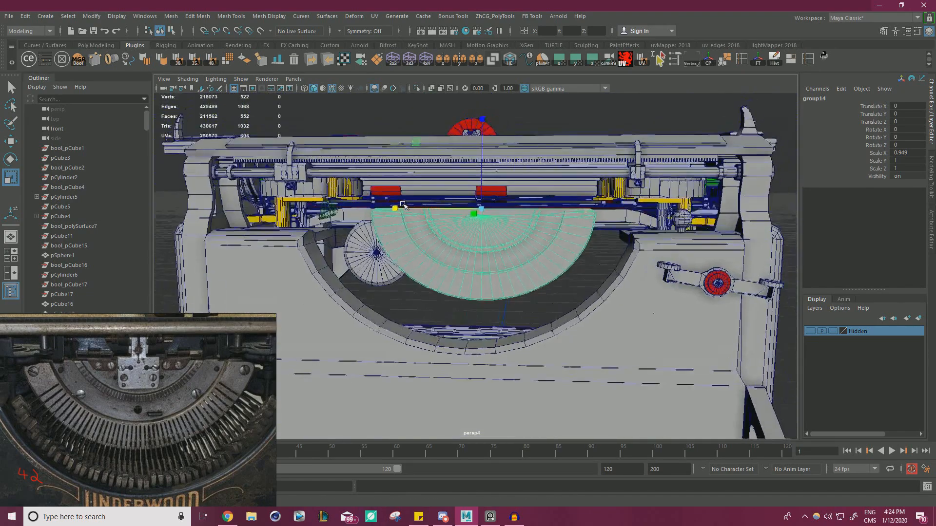
pyautogui.scroll(5, 456, 202)
pyautogui.keyDown('alt'); pyautogui.moveTo(623, 279); pyautogui.dragTo(503, 261); pyautogui.keyUp('alt')
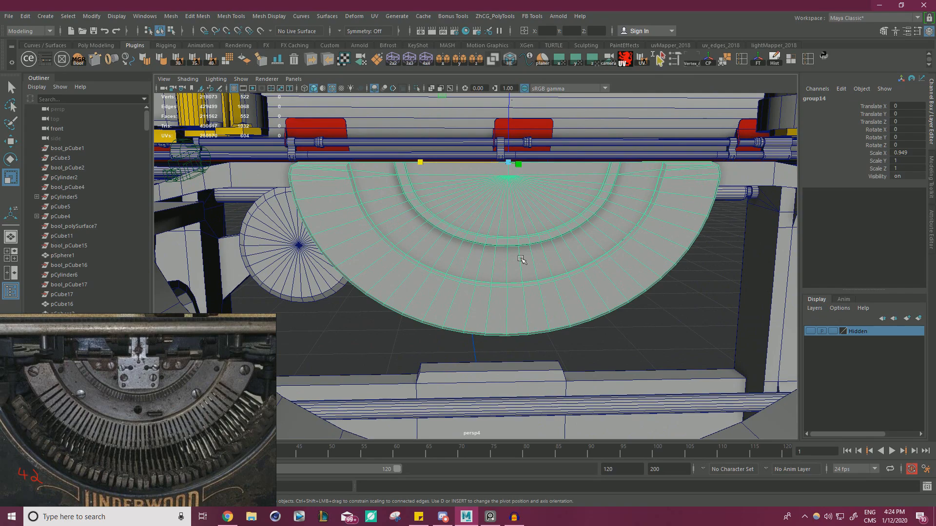
pyautogui.scroll(-4, 446, 183)
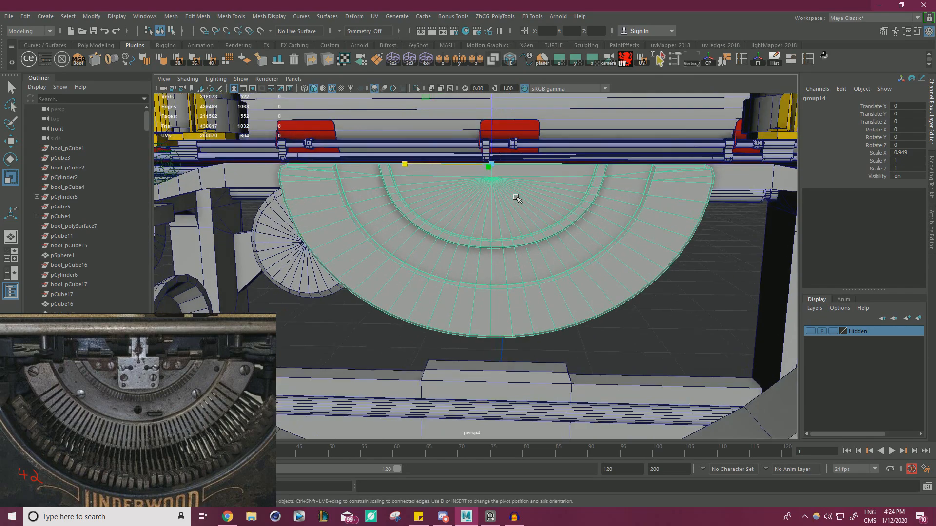
# Examine the segment's stepped half-rings up close and compare them with the typewriter reference photo.
pyautogui.moveTo(556, 220); pyautogui.dragTo(581, 204, button='right')
pyautogui.click(642, 281)
pyautogui.keyDown('alt'); pyautogui.moveTo(642, 282); pyautogui.dragTo(445, 284, button='right'); pyautogui.keyUp('alt')
pyautogui.keyDown('alt'); pyautogui.moveTo(446, 284); pyautogui.dragTo(383, 292); pyautogui.keyUp('alt')
pyautogui.keyDown('alt'); pyautogui.moveTo(382, 292); pyautogui.dragTo(507, 294, button='right'); pyautogui.keyUp('alt')
pyautogui.keyDown('alt'); pyautogui.moveTo(507, 294); pyautogui.dragTo(541, 294); pyautogui.keyUp('alt')
pyautogui.keyDown('alt'); pyautogui.moveTo(541, 295); pyautogui.dragTo(608, 305, button='right'); pyautogui.keyUp('alt')
pyautogui.keyDown('alt'); pyautogui.moveTo(608, 305); pyautogui.dragTo(517, 233); pyautogui.keyUp('alt')
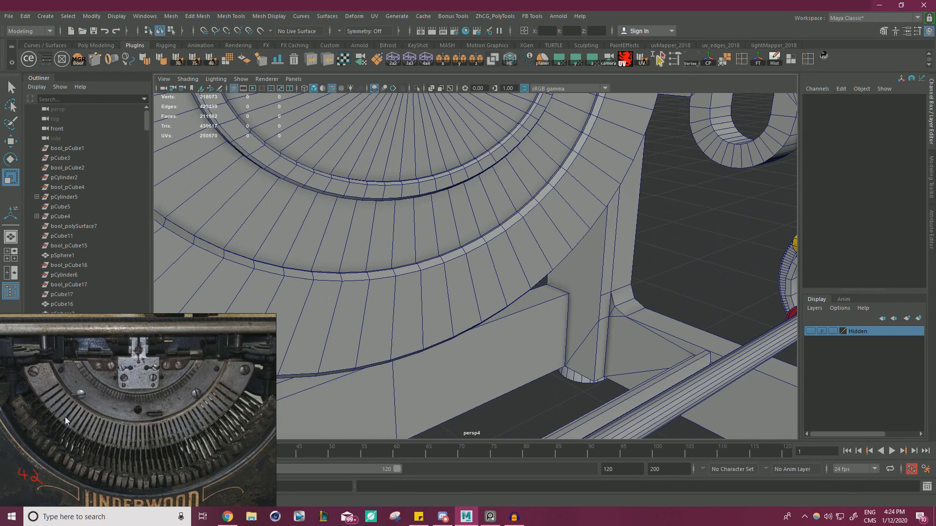
# Isolate the inner half-disc, middle half-ring and outer half-ring in the viewport, showing their back side.
pyautogui.keyDown('alt'); pyautogui.moveTo(483, 296); pyautogui.dragTo(387, 100); pyautogui.keyUp('alt')
pyautogui.click(572, 266)
pyautogui.click(467, 263)
pyautogui.click(477, 244)
pyautogui.press('w')
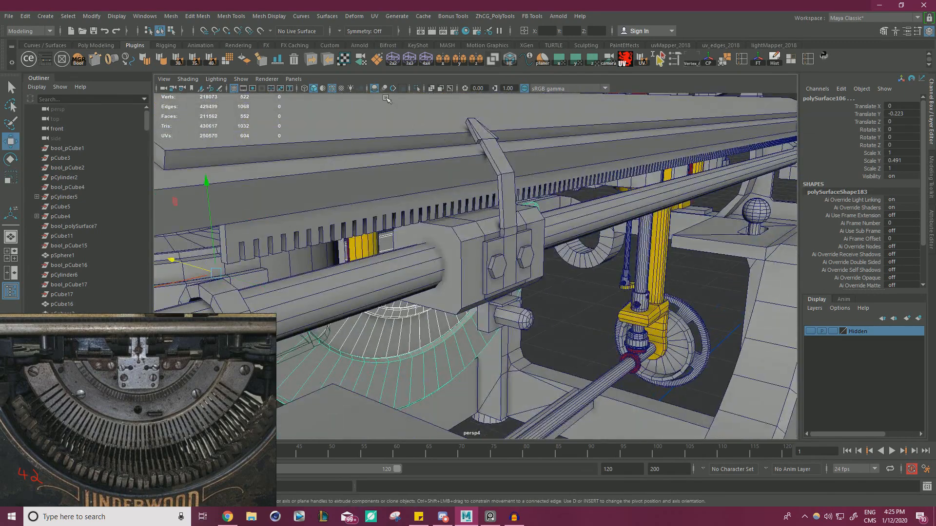
pyautogui.click(417, 89)
pyautogui.press('f')
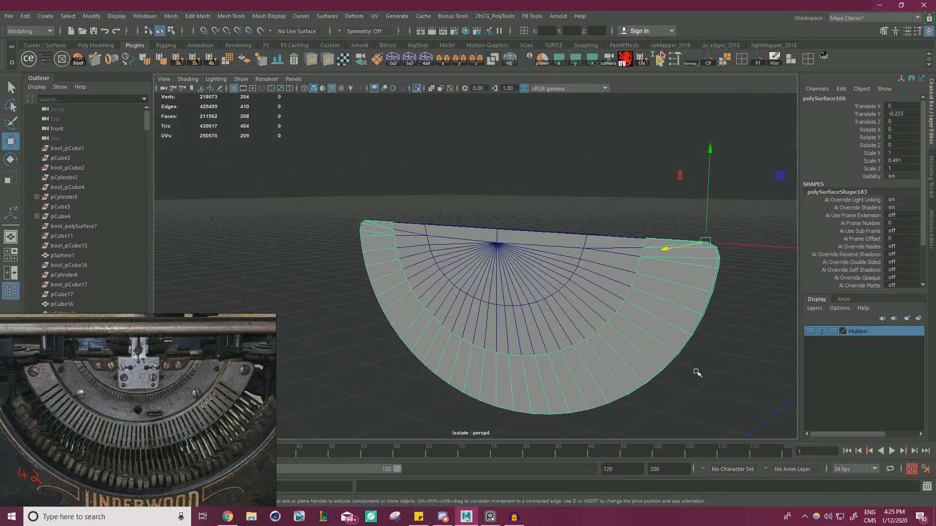
pyautogui.keyDown('alt'); pyautogui.moveTo(698, 373); pyautogui.dragTo(646, 265); pyautogui.keyUp('alt')
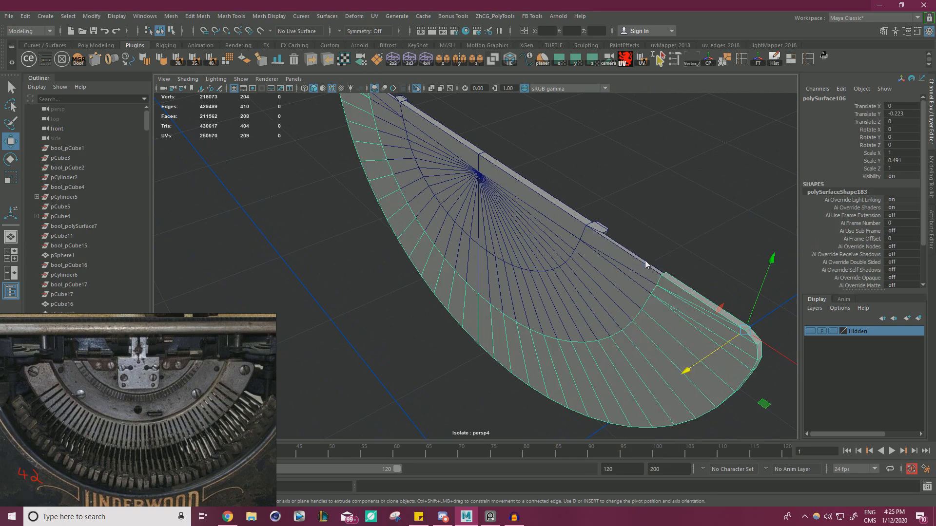
# Extrude all the back faces of the outer half-ring, end to end, to extend its thickness backward, and return to object mode.
pyautogui.press('F11')
pyautogui.click(670, 288)
pyautogui.keyDown('shift'); pyautogui.click(667, 301); pyautogui.keyUp('shift')
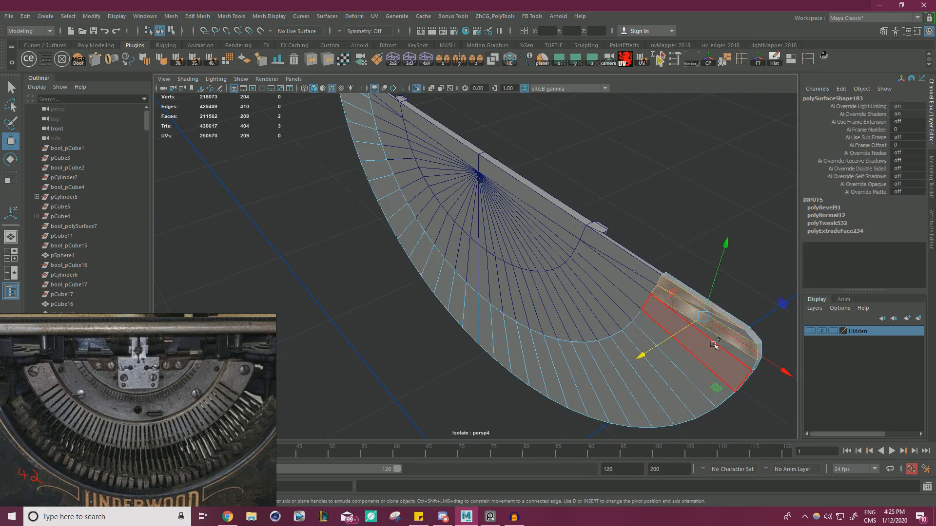
pyautogui.keyDown('shift'); pyautogui.click(721, 341); pyautogui.keyUp('shift')
pyautogui.keyDown('shift'); pyautogui.click(711, 355); pyautogui.keyUp('shift')
pyautogui.keyDown('shift'); pyautogui.doubleClick(698, 371); pyautogui.keyUp('shift')
pyautogui.keyDown('alt'); pyautogui.moveTo(559, 316); pyautogui.dragTo(622, 328); pyautogui.keyUp('alt')
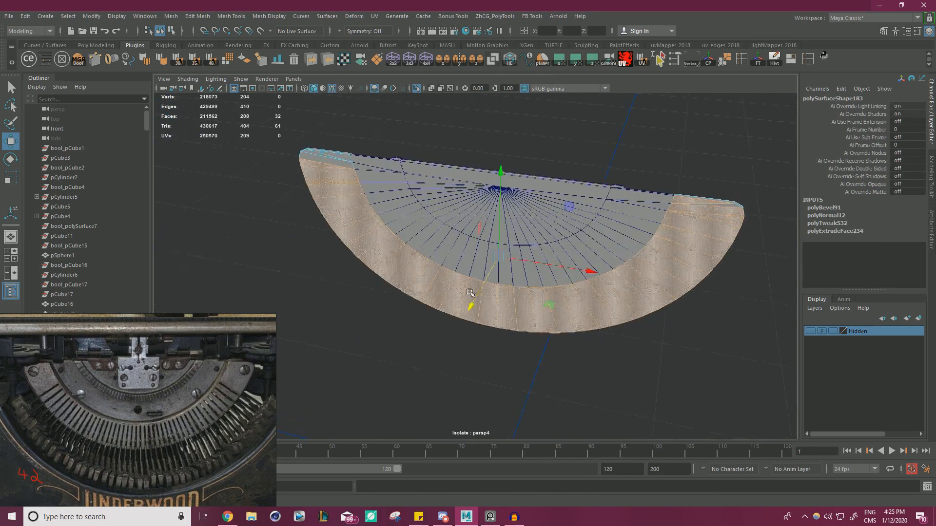
pyautogui.scroll(4, 548, 221)
pyautogui.keyDown('alt'); pyautogui.moveTo(424, 183); pyautogui.dragTo(366, 198, button='middle'); pyautogui.keyUp('alt')
pyautogui.keyDown('shift'); pyautogui.click(460, 229); pyautogui.keyUp('shift')
pyautogui.scroll(-3, 470, 223)
pyautogui.keyDown('alt'); pyautogui.moveTo(366, 198); pyautogui.dragTo(397, 210); pyautogui.keyUp('alt')
pyautogui.scroll(2, 397, 209)
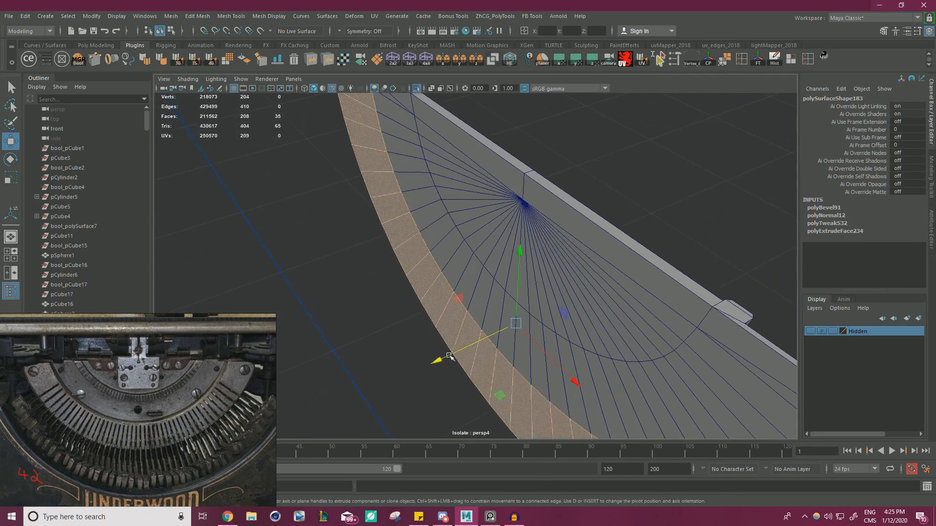
pyautogui.keyDown('shift'); pyautogui.click(460, 345); pyautogui.keyUp('shift')
pyautogui.keyDown('shift'); pyautogui.moveTo(468, 350); pyautogui.dragTo(403, 330); pyautogui.keyUp('shift')
pyautogui.hotkey('ctrl', 'z')
pyautogui.hotkey('ctrl', 'e')
pyautogui.moveTo(412, 231); pyautogui.dragTo(480, 205, button='right')
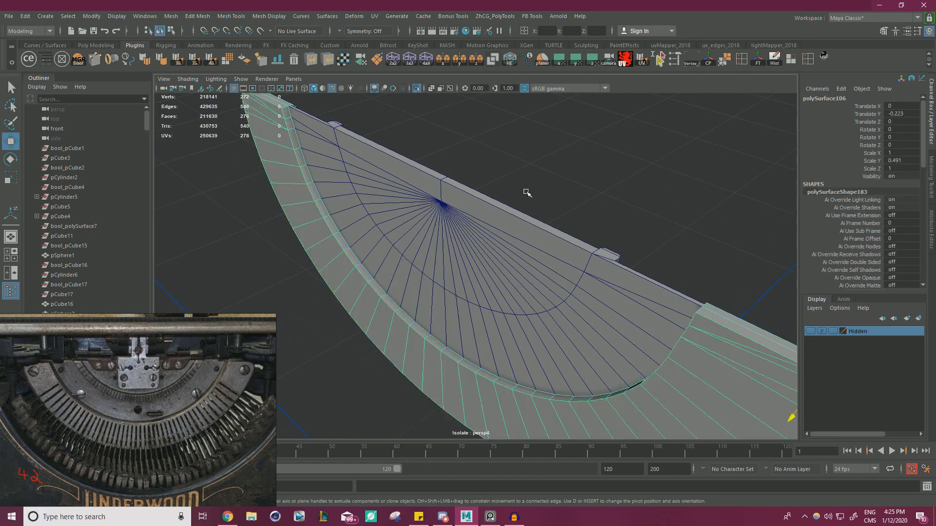
# Extrude the back faces of the inner half-disc backward to thicken it, and return to object mode.
pyautogui.click(527, 192)
pyautogui.click(485, 249)
pyautogui.keyDown('alt'); pyautogui.moveTo(485, 249); pyautogui.dragTo(627, 265, button='right'); pyautogui.keyUp('alt')
pyautogui.keyDown('alt'); pyautogui.moveTo(562, 201); pyautogui.dragTo(543, 224, button='middle'); pyautogui.keyUp('alt')
pyautogui.moveTo(551, 204); pyautogui.dragTo(556, 230, button='right')
pyautogui.click(568, 217)
pyautogui.moveTo(586, 248)
pyautogui.mouseDown()
pyautogui.moveTo(602, 305)
pyautogui.moveTo(561, 342)
pyautogui.moveTo(503, 341)
pyautogui.moveTo(345, 239)
pyautogui.moveTo(303, 198)
pyautogui.moveTo(294, 178)
pyautogui.moveTo(299, 160)
pyautogui.mouseUp()
pyautogui.keyDown('shift'); pyautogui.click(298, 160); pyautogui.keyUp('shift')
pyautogui.keyDown('shift'); pyautogui.click(299, 150); pyautogui.keyUp('shift')
pyautogui.keyDown('shift'); pyautogui.click(301, 138); pyautogui.keyUp('shift')
pyautogui.keyDown('shift'); pyautogui.click(311, 122); pyautogui.keyUp('shift')
pyautogui.keyDown('alt'); pyautogui.moveTo(479, 199); pyautogui.dragTo(389, 269); pyautogui.keyUp('alt')
pyautogui.keyDown('shift'); pyautogui.moveTo(354, 325); pyautogui.dragTo(348, 326, button='right'); pyautogui.keyUp('shift')
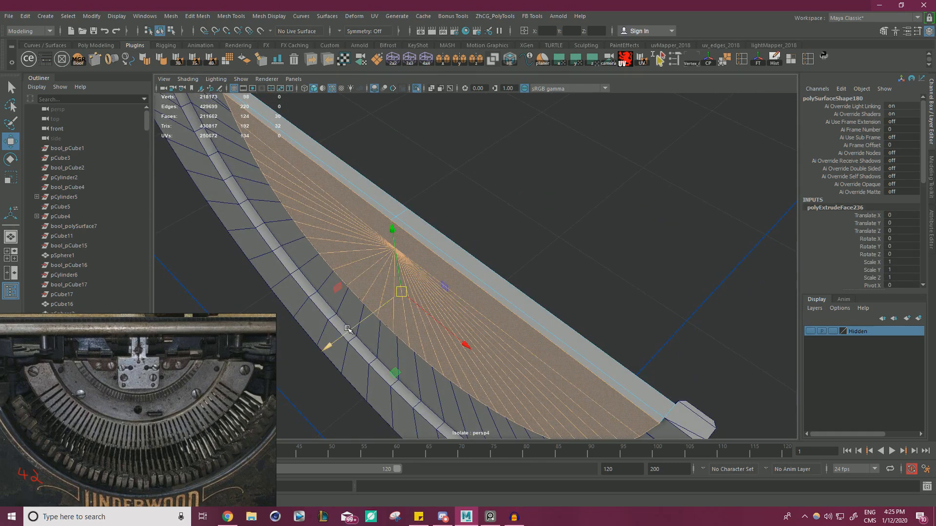
pyautogui.moveTo(348, 330); pyautogui.dragTo(349, 342)
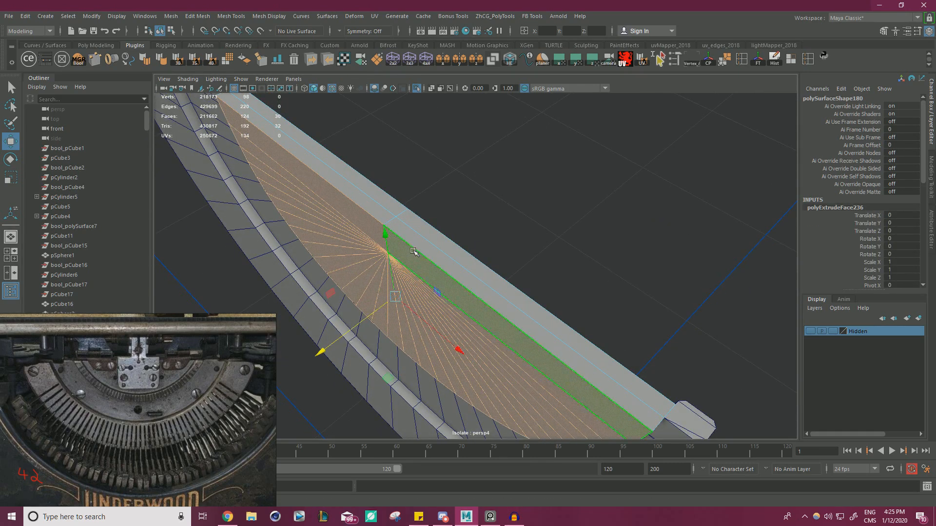
pyautogui.moveTo(413, 251); pyautogui.dragTo(488, 220, button='right')
pyautogui.click(522, 209)
# Select the three segment pieces and end their isolation so the whole typewriter shows around them.
pyautogui.scroll(-5, 522, 208)
pyautogui.keyDown('alt'); pyautogui.moveTo(451, 246); pyautogui.dragTo(503, 309); pyautogui.keyUp('alt')
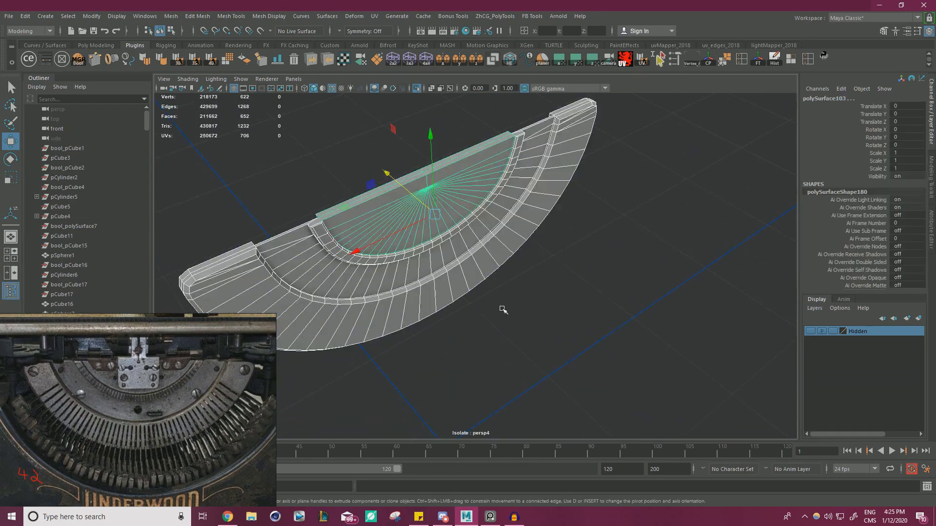
pyautogui.click(417, 89)
pyautogui.scroll(4, 518, 209)
pyautogui.keyDown('alt'); pyautogui.moveTo(518, 209); pyautogui.dragTo(536, 276); pyautogui.keyUp('alt')
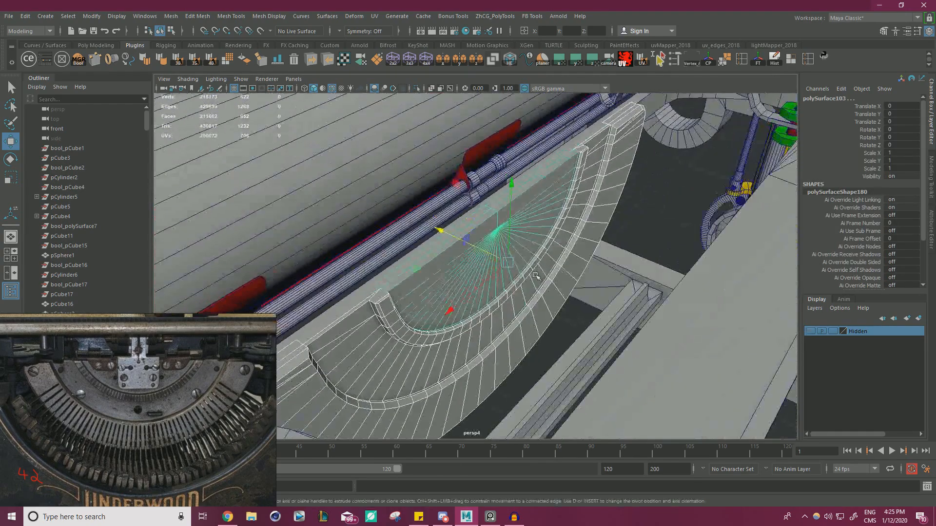
# Move the inner half-disc's pivot to its back edge and snap the piece into line at a Translate Y of 0.272.
pyautogui.click(440, 286)
pyautogui.keyDown('alt'); pyautogui.moveTo(442, 283); pyautogui.dragTo(472, 241); pyautogui.keyUp('alt')
pyautogui.keyDown('alt'); pyautogui.moveTo(472, 240); pyautogui.dragTo(482, 271); pyautogui.keyUp('alt')
pyautogui.press('d')
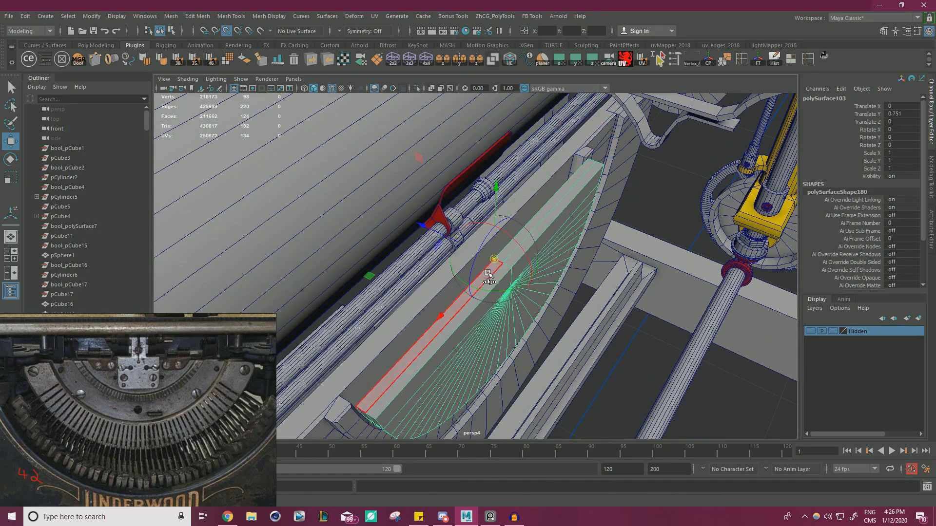
pyautogui.press('v')
pyautogui.moveTo(423, 226); pyautogui.dragTo(577, 156)
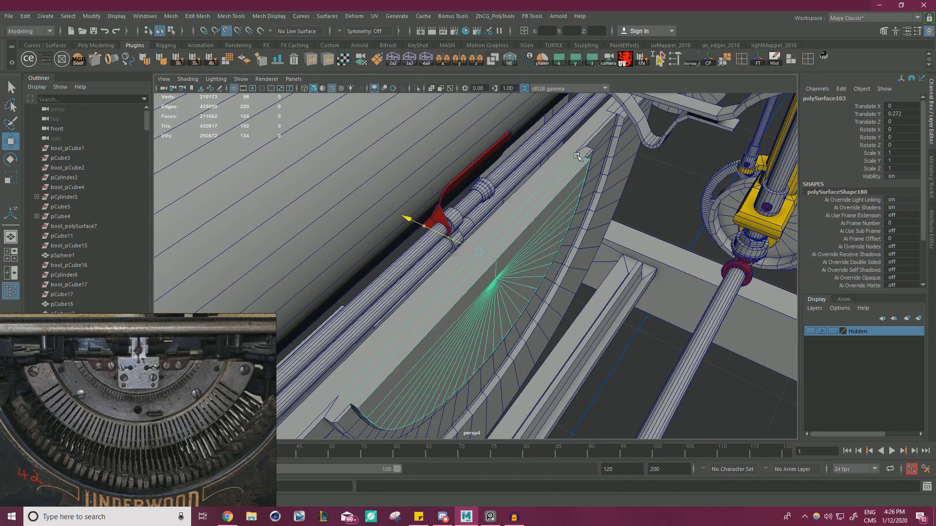
# Move the outer half-ring's pivot to its back edge and snap the piece into line at a Translate Y of 0.049.
pyautogui.click(570, 273)
pyautogui.keyDown('alt'); pyautogui.moveTo(582, 273); pyautogui.dragTo(465, 348); pyautogui.keyUp('alt')
pyautogui.keyDown('alt'); pyautogui.moveTo(466, 349); pyautogui.dragTo(495, 287, button='middle'); pyautogui.keyUp('alt')
pyautogui.press('d')
pyautogui.press('v')
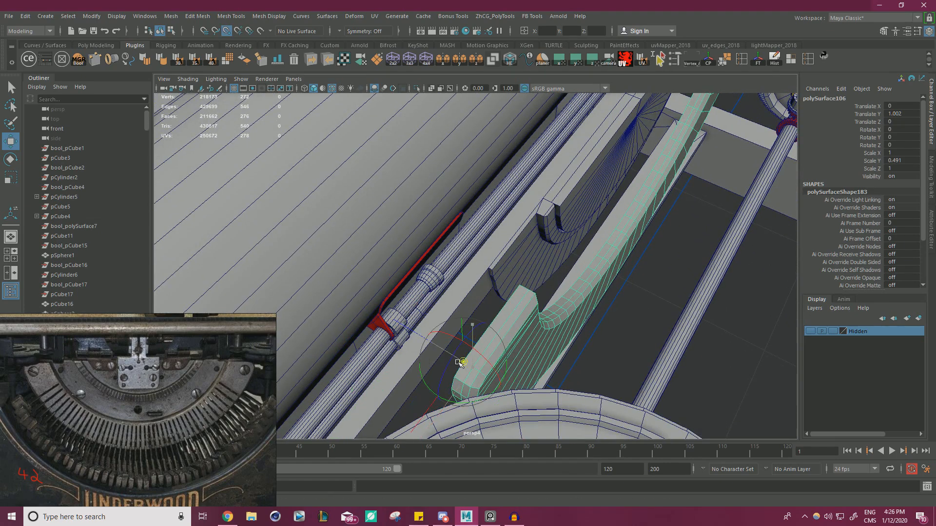
pyautogui.moveTo(445, 349); pyautogui.dragTo(489, 274)
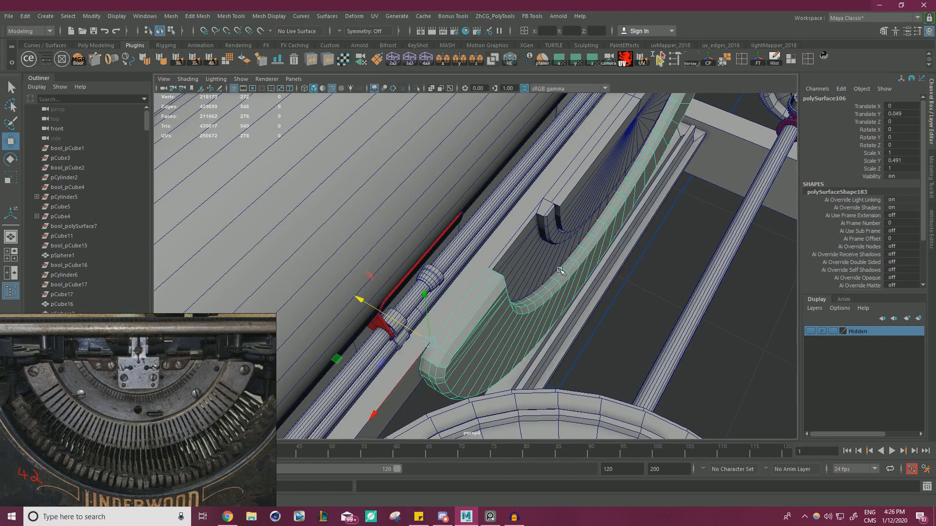
# Select the inner half-disc, middle half-ring and outer half-ring and isolate them in the viewport.
pyautogui.keyDown('alt'); pyautogui.moveTo(560, 270); pyautogui.dragTo(502, 269); pyautogui.keyUp('alt')
pyautogui.click(502, 269)
pyautogui.keyDown('shift'); pyautogui.click(413, 297); pyautogui.keyUp('shift')
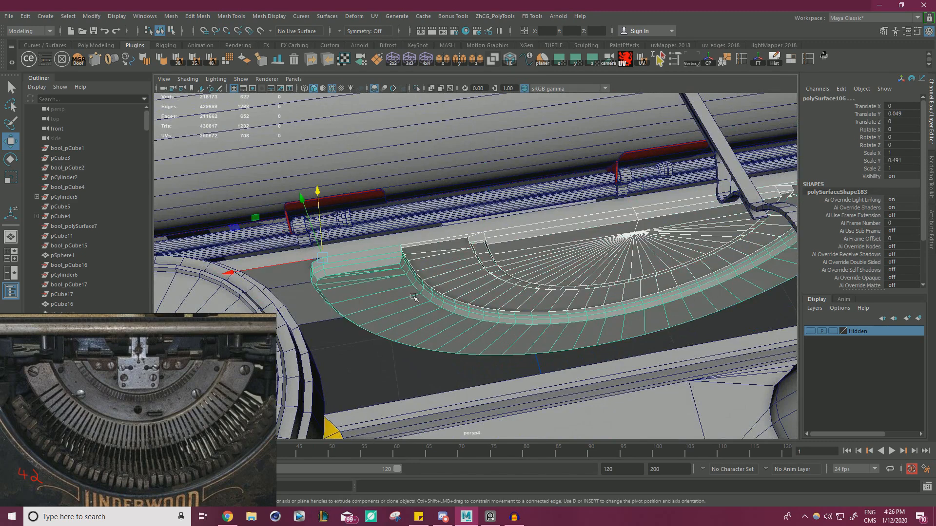
pyautogui.click(537, 260)
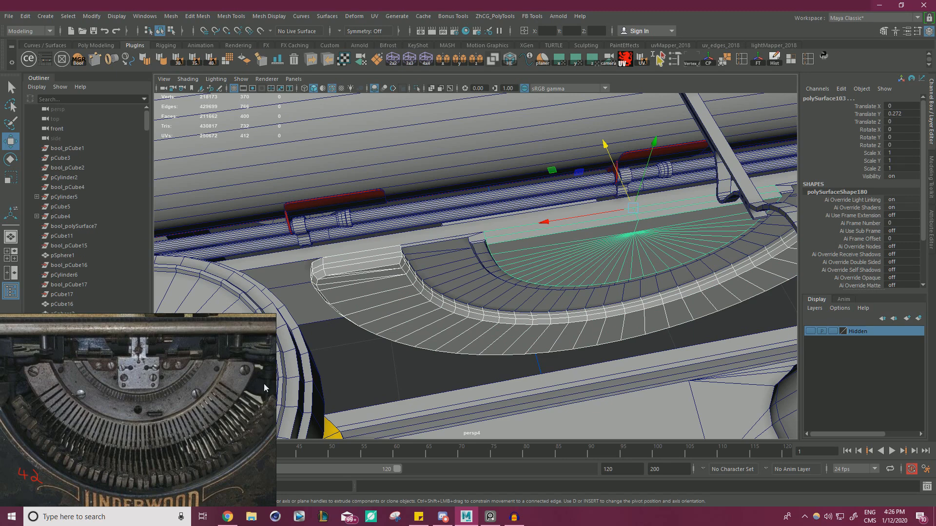
pyautogui.click(454, 268)
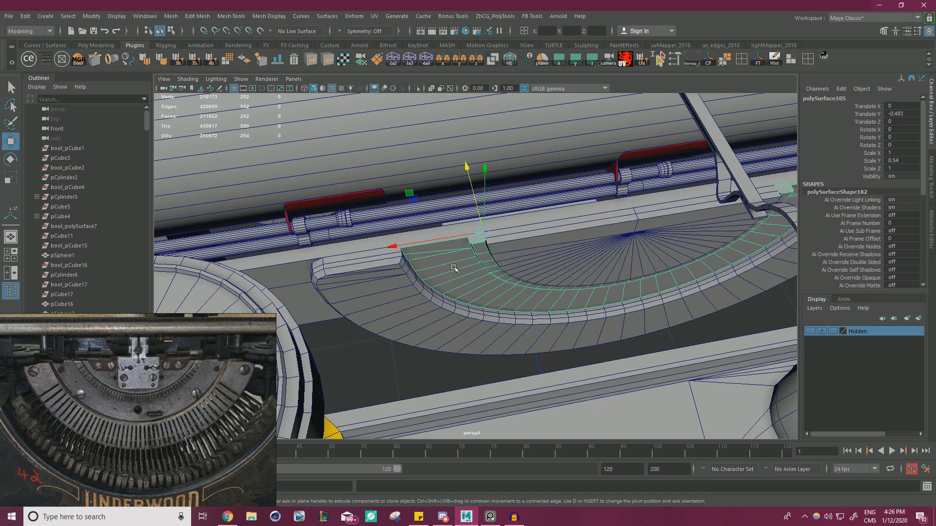
pyautogui.click(540, 259)
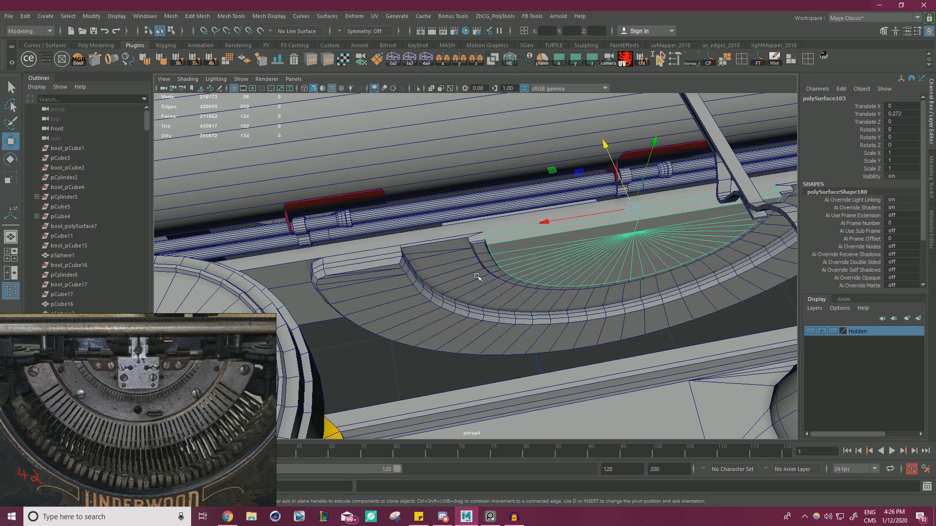
pyautogui.keyDown('shift'); pyautogui.click(427, 287); pyautogui.keyUp('shift')
pyautogui.click(417, 89)
pyautogui.keyDown('alt'); pyautogui.moveTo(508, 203); pyautogui.dragTo(486, 208); pyautogui.keyUp('alt')
# Move the middle half-ring along its depth to a Translate Y of -0.212.
pyautogui.click(544, 205)
pyautogui.keyDown('alt'); pyautogui.moveTo(486, 208); pyautogui.dragTo(530, 221, button='right'); pyautogui.keyUp('alt')
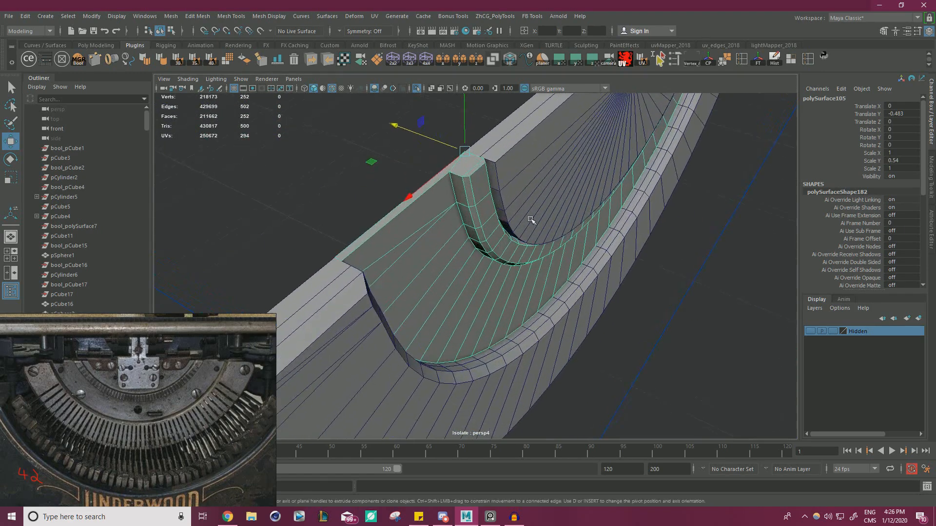
pyautogui.keyDown('alt'); pyautogui.moveTo(530, 221); pyautogui.dragTo(507, 239); pyautogui.keyUp('alt')
pyautogui.moveTo(422, 181); pyautogui.dragTo(509, 239)
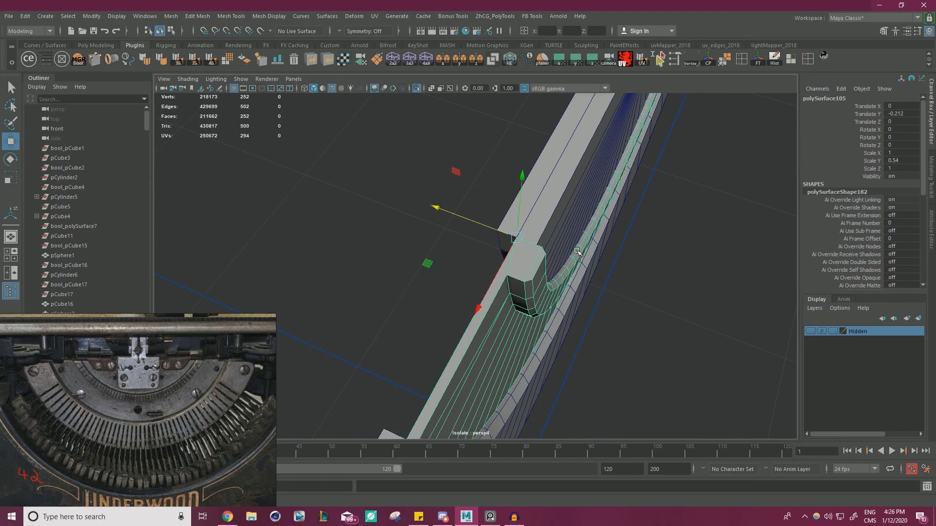
# Select the outer half-ring in object mode.
pyautogui.keyDown('alt'); pyautogui.moveTo(577, 252); pyautogui.dragTo(378, 213); pyautogui.keyUp('alt')
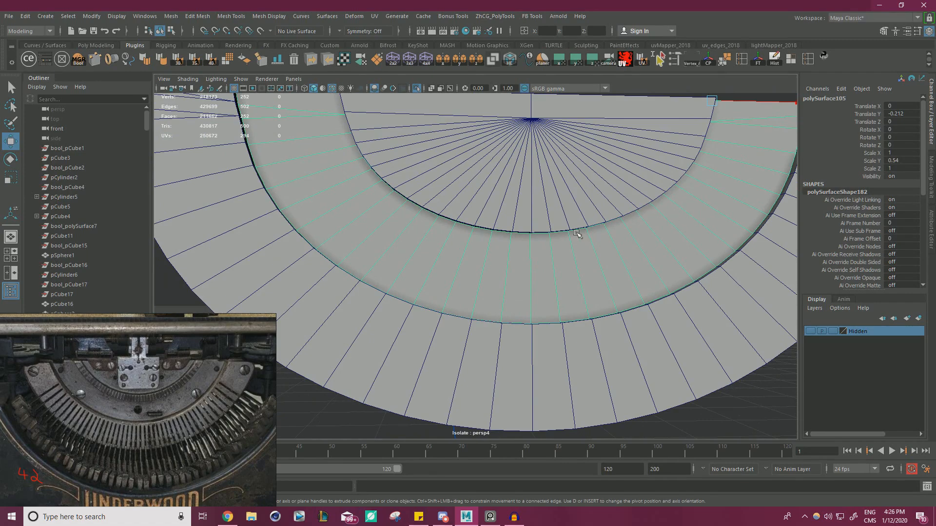
pyautogui.keyDown('alt'); pyautogui.moveTo(577, 234); pyautogui.dragTo(463, 195); pyautogui.keyUp('alt')
pyautogui.rightClick(449, 190)
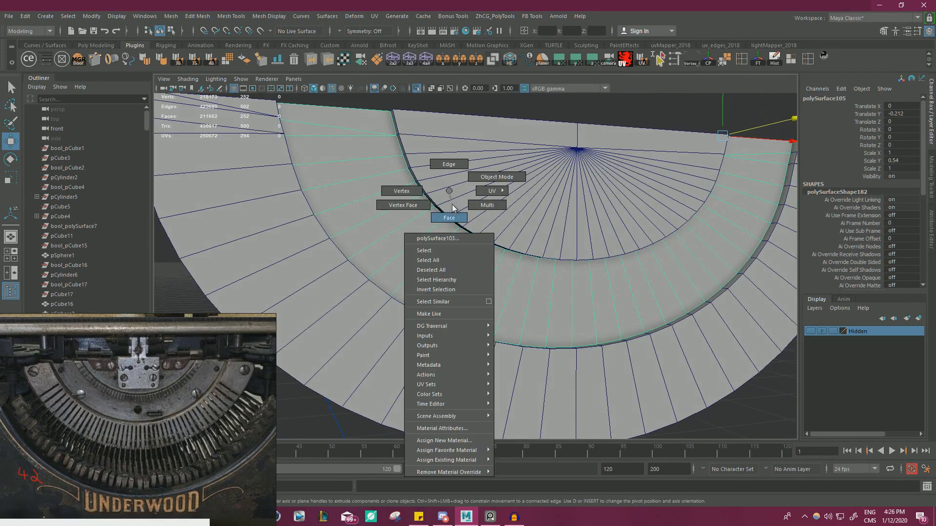
pyautogui.moveTo(490, 185); pyautogui.dragTo(493, 184, button='right')
pyautogui.keyDown('alt'); pyautogui.moveTo(439, 210); pyautogui.dragTo(392, 244); pyautogui.keyUp('alt')
pyautogui.keyDown('alt'); pyautogui.moveTo(377, 242); pyautogui.dragTo(356, 241); pyautogui.keyUp('alt')
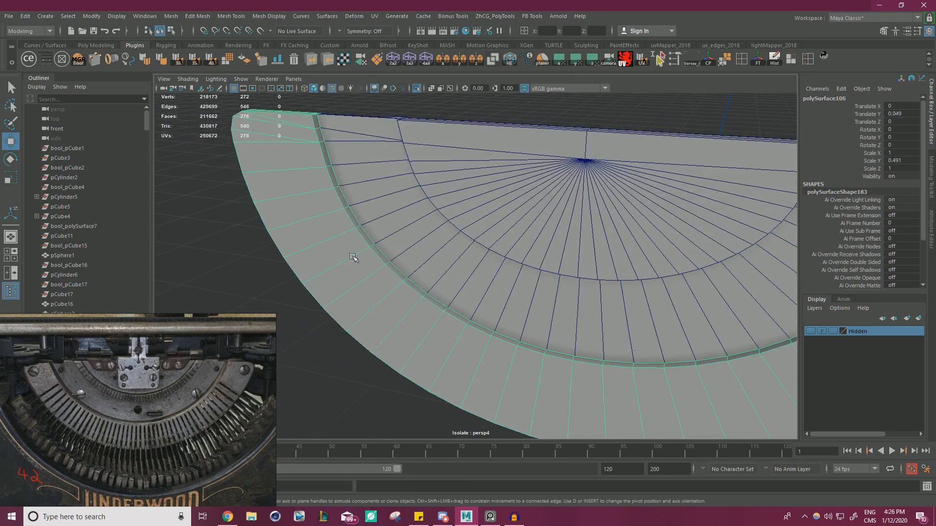
# Try to extrude two groups of faces on the outer half-ring's inner edge toward the half-disc with a Thickness of 2.7.
pyautogui.keyDown('shift'); pyautogui.moveTo(353, 254); pyautogui.dragTo(355, 263, button='right'); pyautogui.keyUp('shift')
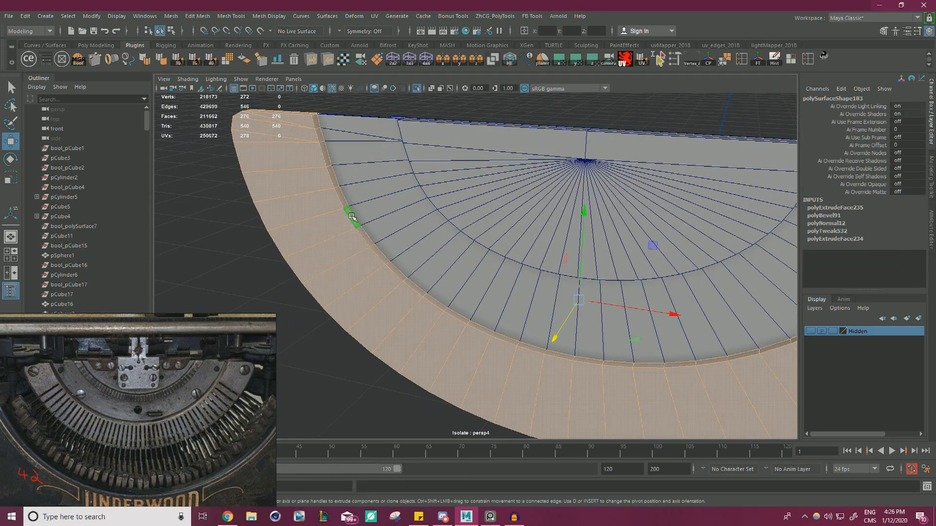
pyautogui.keyDown('shift'); pyautogui.doubleClick(433, 299); pyautogui.keyUp('shift')
pyautogui.keyDown('alt'); pyautogui.moveTo(480, 289); pyautogui.dragTo(414, 271, button='middle'); pyautogui.keyUp('alt')
pyautogui.keyDown('alt'); pyautogui.moveTo(414, 271); pyautogui.dragTo(398, 266, button='right'); pyautogui.keyUp('alt')
pyautogui.keyDown('alt'); pyautogui.moveTo(397, 266); pyautogui.dragTo(448, 266); pyautogui.keyUp('alt')
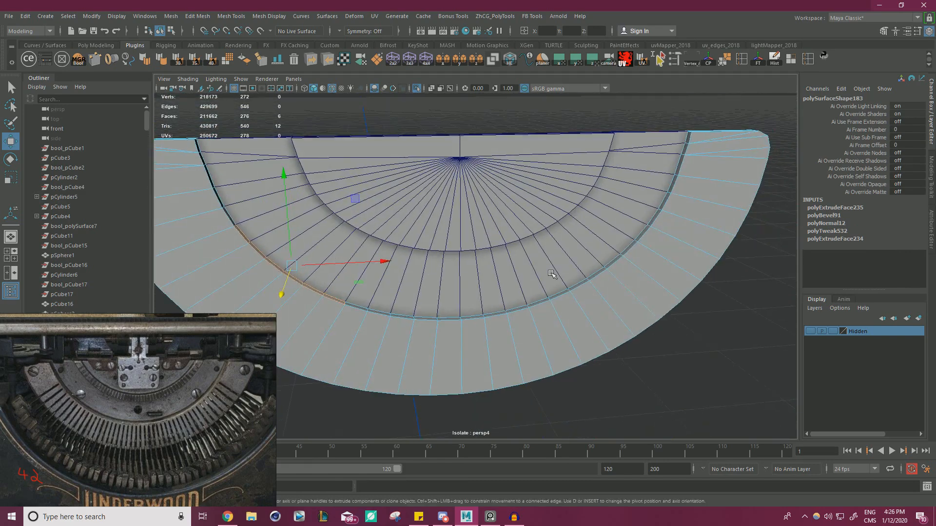
pyautogui.keyDown('alt'); pyautogui.moveTo(552, 274); pyautogui.dragTo(568, 283); pyautogui.keyUp('alt')
pyautogui.keyDown('shift'); pyautogui.click(559, 298); pyautogui.keyUp('shift')
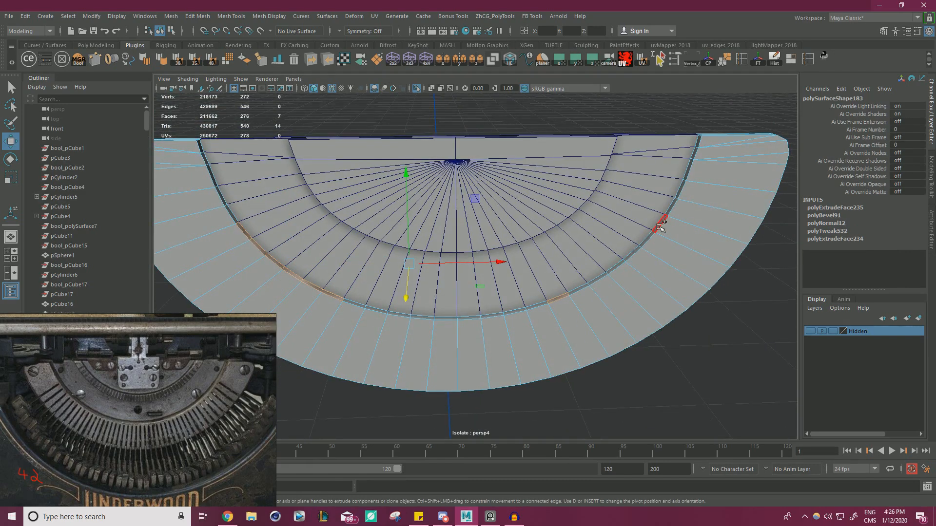
pyautogui.keyDown('shift'); pyautogui.doubleClick(661, 227); pyautogui.keyUp('shift')
pyautogui.hotkey('ctrl', 'e')
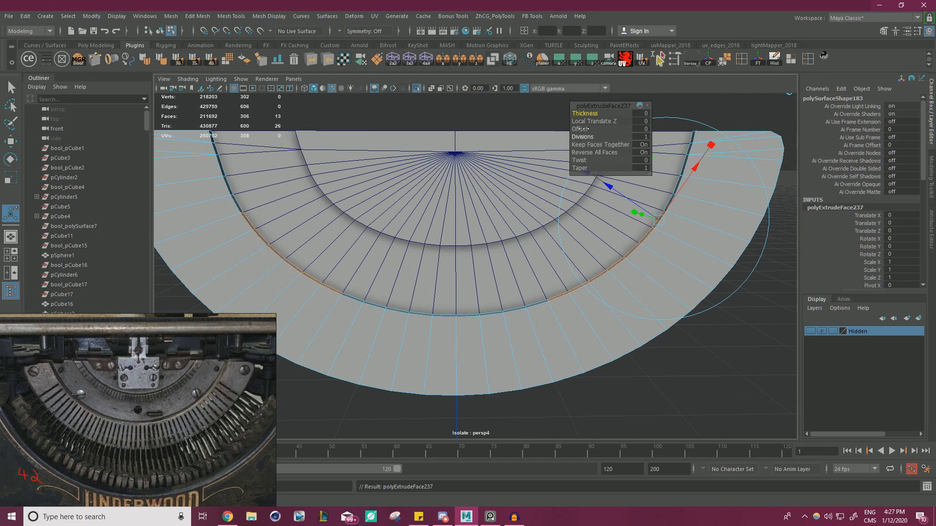
pyautogui.moveTo(586, 114); pyautogui.dragTo(601, 112)
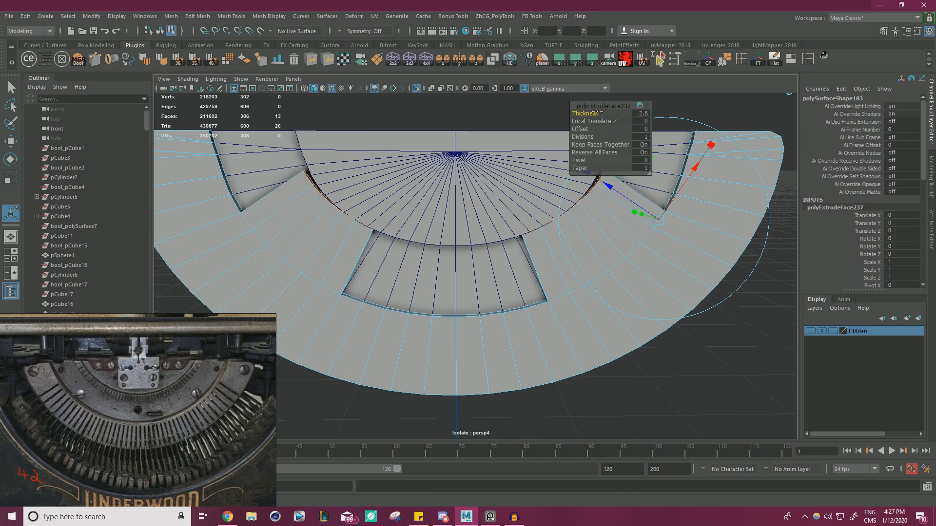
pyautogui.scroll(-5, 600, 112)
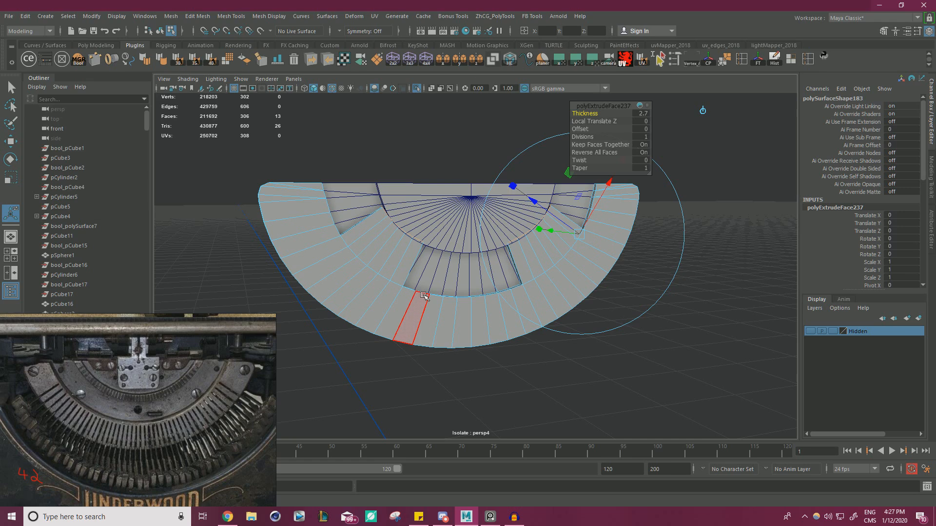
pyautogui.hotkey('ctrl', 'z')
pyautogui.hotkey('ctrl', 'z')
# Delete all faces of one half of the outer half-ring, leaving a quarter-ring up to the centre line.
pyautogui.moveTo(613, 239); pyautogui.dragTo(656, 216, button='right')
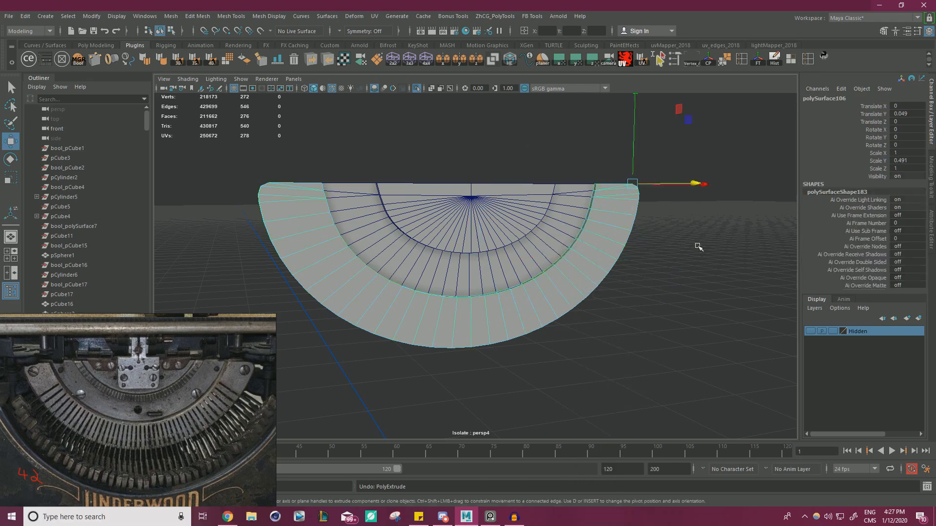
pyautogui.click(694, 266)
pyautogui.hotkey('ctrl', 'z')
pyautogui.keyDown('alt'); pyautogui.moveTo(690, 276); pyautogui.dragTo(676, 250); pyautogui.keyUp('alt')
pyautogui.moveTo(676, 236); pyautogui.dragTo(676, 262, button='right')
pyautogui.moveTo(320, 168); pyautogui.dragTo(490, 142)
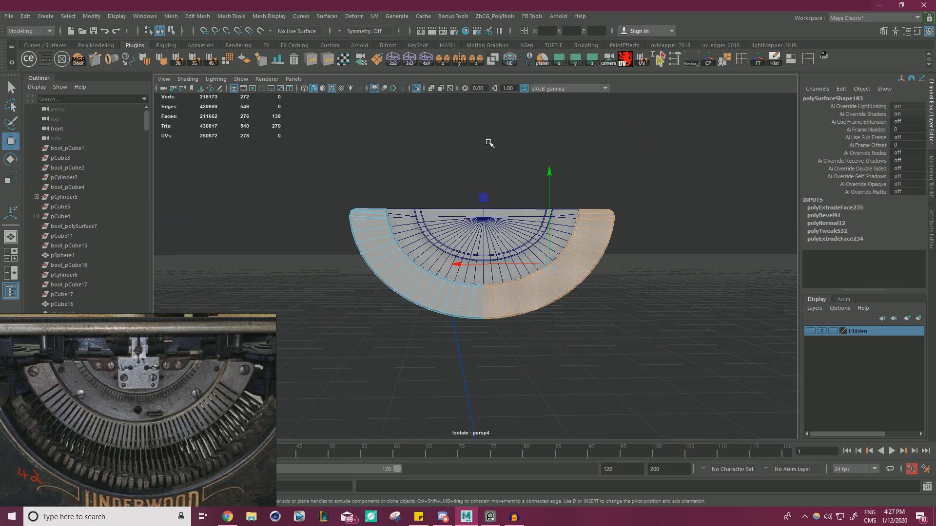
pyautogui.press('Delete')
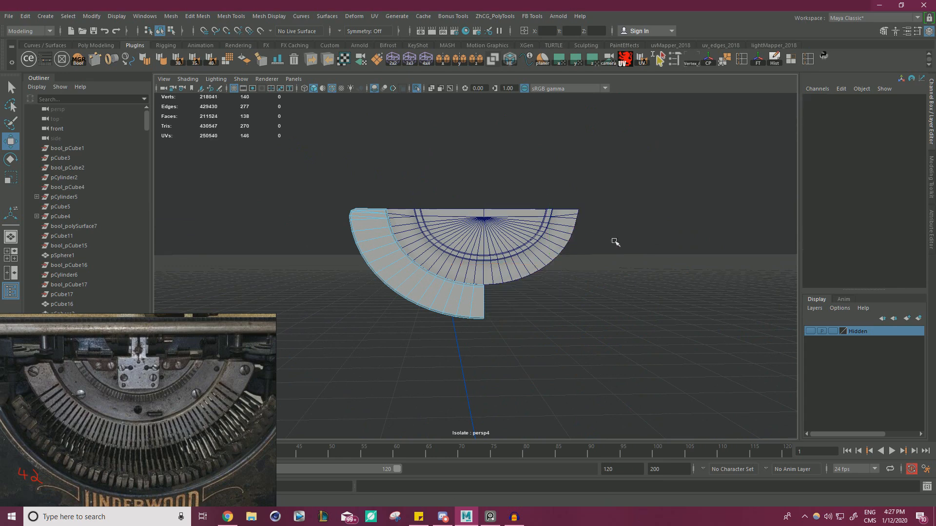
# Try selecting a run of faces along the inner edge of the outer quarter-ring where the reference photo shows the connecting arm.
pyautogui.keyDown('alt'); pyautogui.moveTo(615, 242); pyautogui.dragTo(587, 290); pyautogui.keyUp('alt')
pyautogui.scroll(5, 587, 291)
pyautogui.moveTo(616, 236); pyautogui.dragTo(616, 282, button='right')
pyautogui.keyDown('alt'); pyautogui.moveTo(443, 335); pyautogui.dragTo(526, 312); pyautogui.keyUp('alt')
pyautogui.click(524, 311)
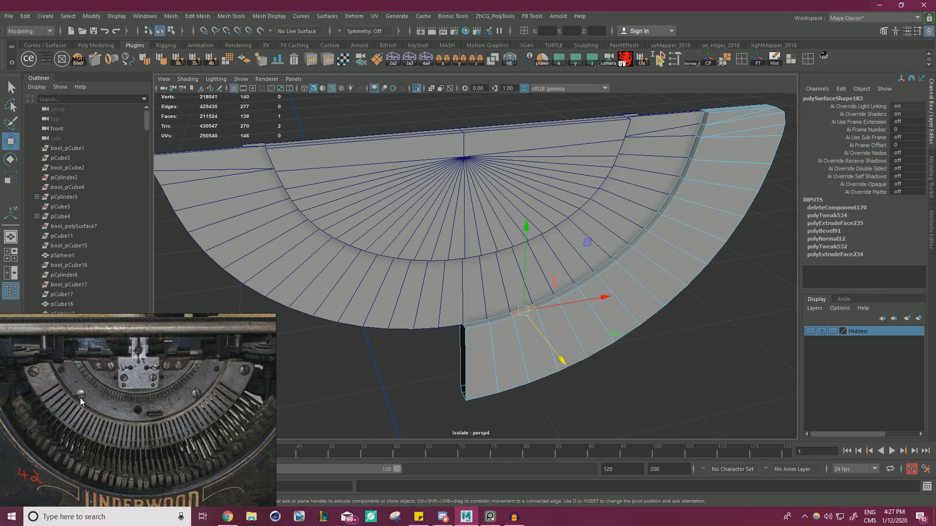
pyautogui.keyDown('alt'); pyautogui.moveTo(273, 312); pyautogui.dragTo(330, 249); pyautogui.keyUp('alt')
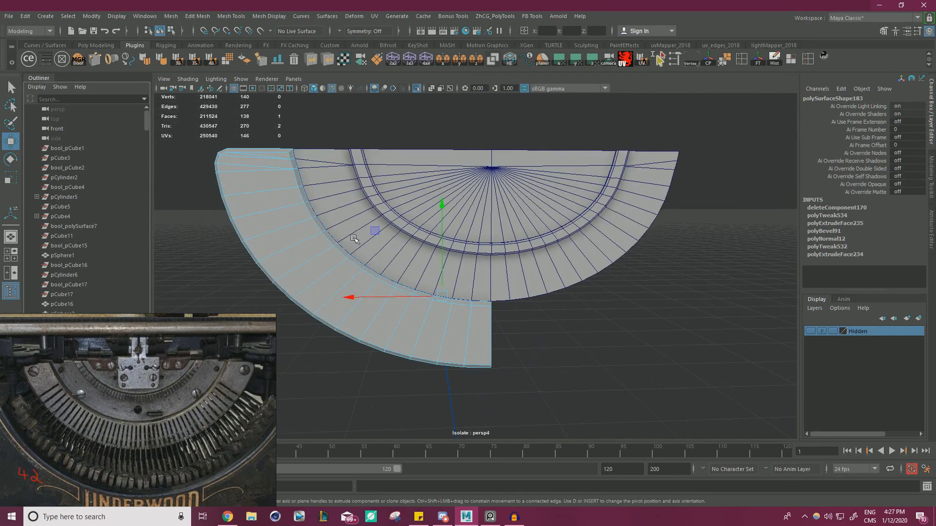
pyautogui.doubleClick(322, 263)
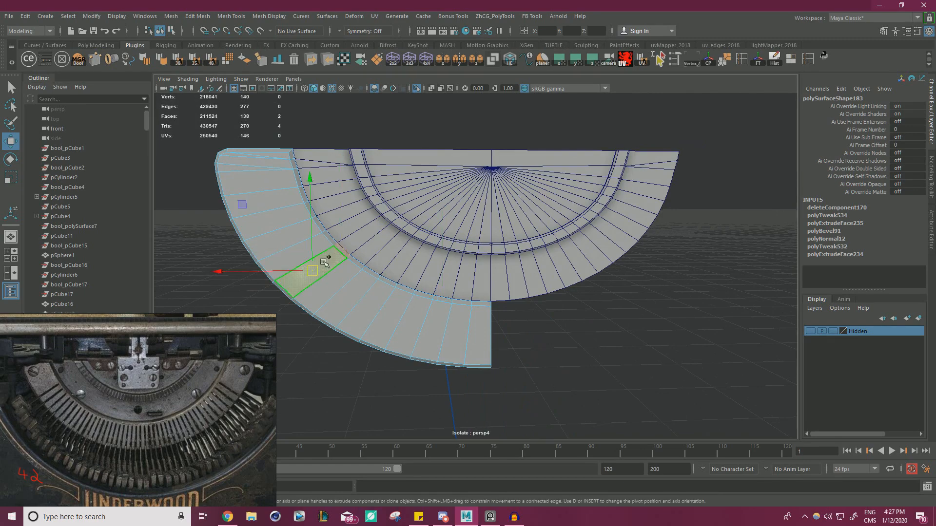
pyautogui.keyDown('alt'); pyautogui.moveTo(321, 263); pyautogui.dragTo(627, 301); pyautogui.keyUp('alt')
pyautogui.keyDown('alt'); pyautogui.moveTo(627, 301); pyautogui.dragTo(699, 277, button='right'); pyautogui.keyUp('alt')
pyautogui.keyDown('alt'); pyautogui.moveTo(699, 277); pyautogui.dragTo(707, 275); pyautogui.keyUp('alt')
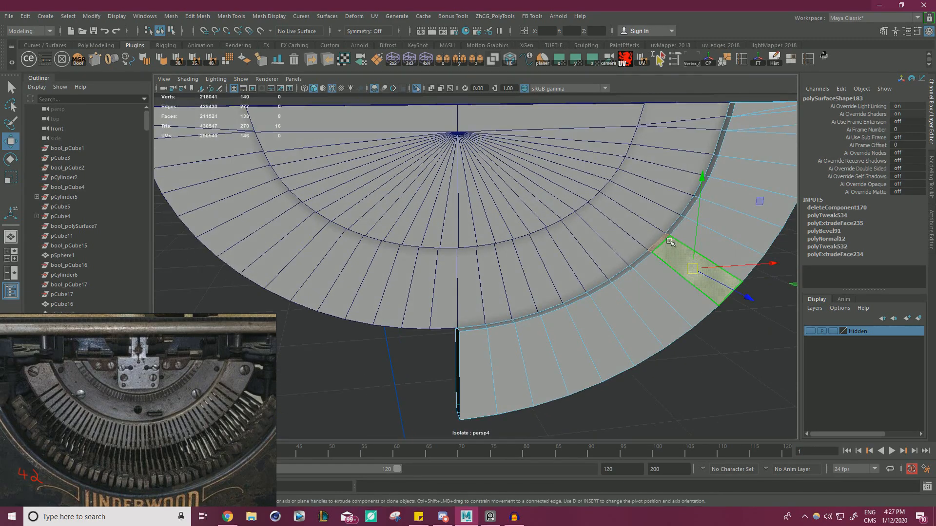
# Extrude four adjacent faces of the quarter-ring's inner edge toward the inner half-disc with a Thickness of 2.5.
pyautogui.click(674, 228)
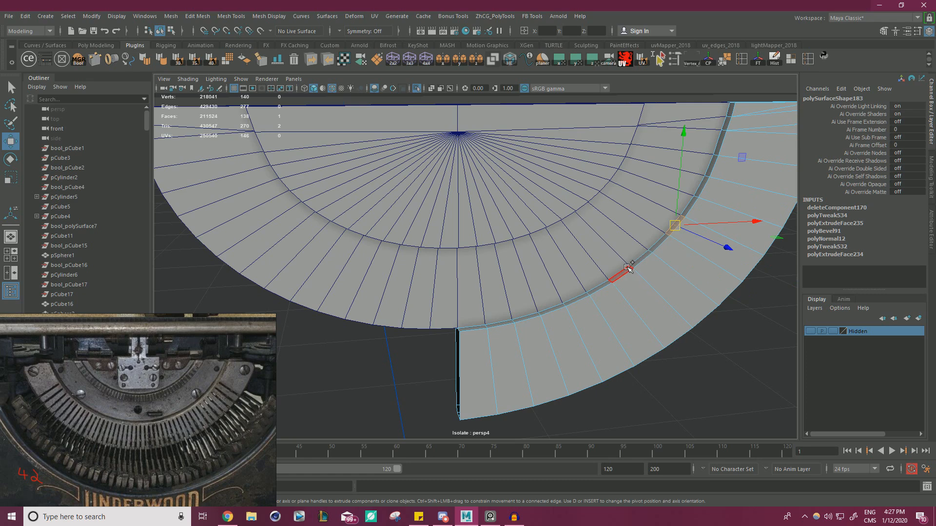
pyautogui.keyDown('shift'); pyautogui.doubleClick(627, 269); pyautogui.keyUp('shift')
pyautogui.keyDown('alt'); pyautogui.moveTo(627, 269); pyautogui.dragTo(491, 261, button='right'); pyautogui.keyUp('alt')
pyautogui.keyDown('alt'); pyautogui.moveTo(491, 261); pyautogui.dragTo(574, 274); pyautogui.keyUp('alt')
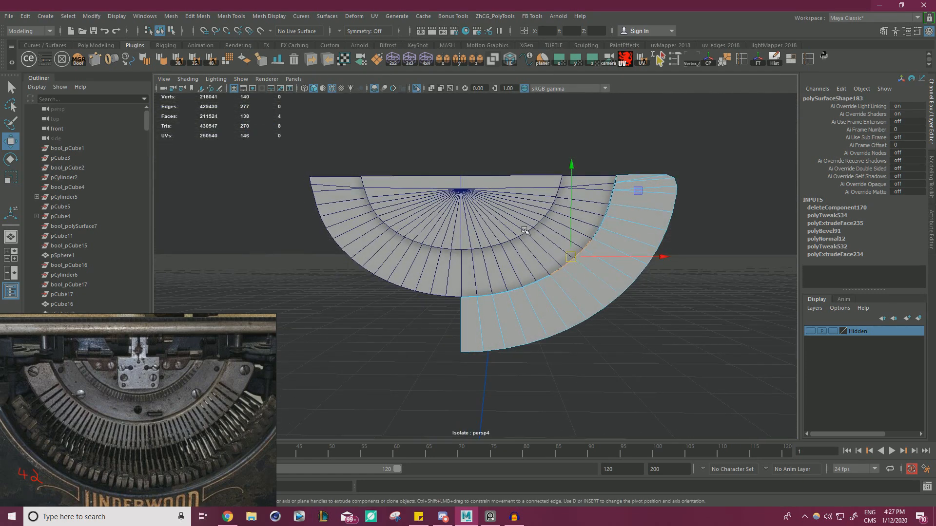
pyautogui.hotkey('ctrl', 'e')
pyautogui.moveTo(583, 111); pyautogui.dragTo(583, 111)
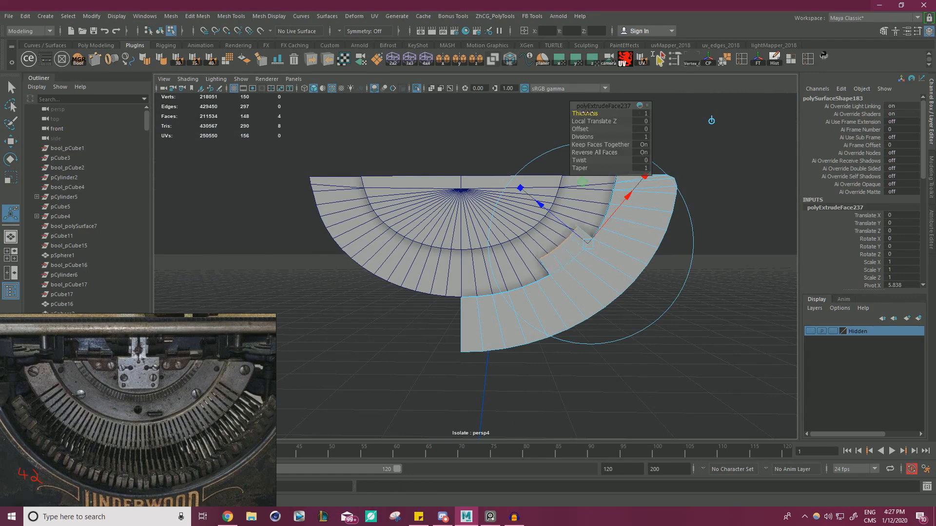
pyautogui.keyDown('alt'); pyautogui.moveTo(600, 122); pyautogui.dragTo(677, 168, button='right'); pyautogui.keyUp('alt')
pyautogui.keyDown('alt'); pyautogui.moveTo(677, 168); pyautogui.dragTo(491, 268, button='middle'); pyautogui.keyUp('alt')
pyautogui.keyDown('alt'); pyautogui.moveTo(490, 268); pyautogui.dragTo(541, 277); pyautogui.keyUp('alt')
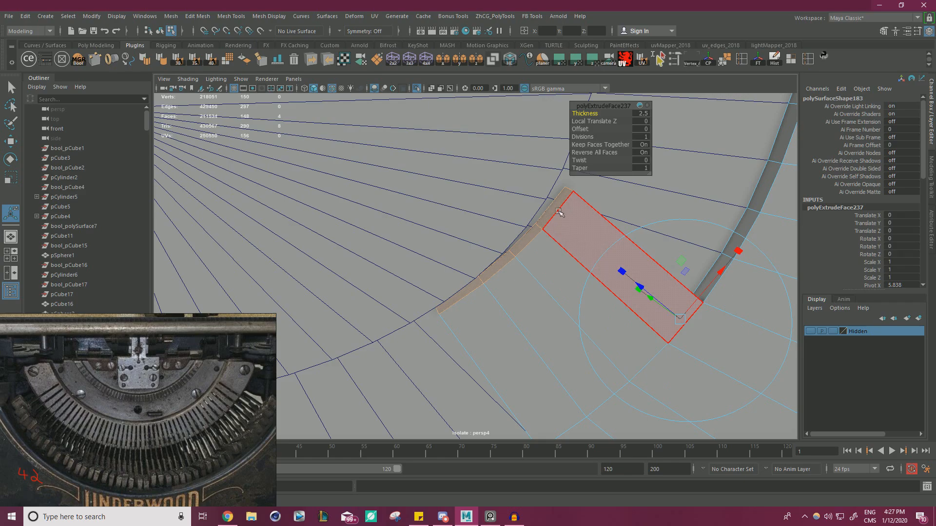
# Delete the four end faces of the extruded arm where it meets the inner half-disc.
pyautogui.click(545, 223)
pyautogui.keyDown('shift'); pyautogui.doubleClick(467, 287); pyautogui.keyUp('shift')
pyautogui.press('Delete')
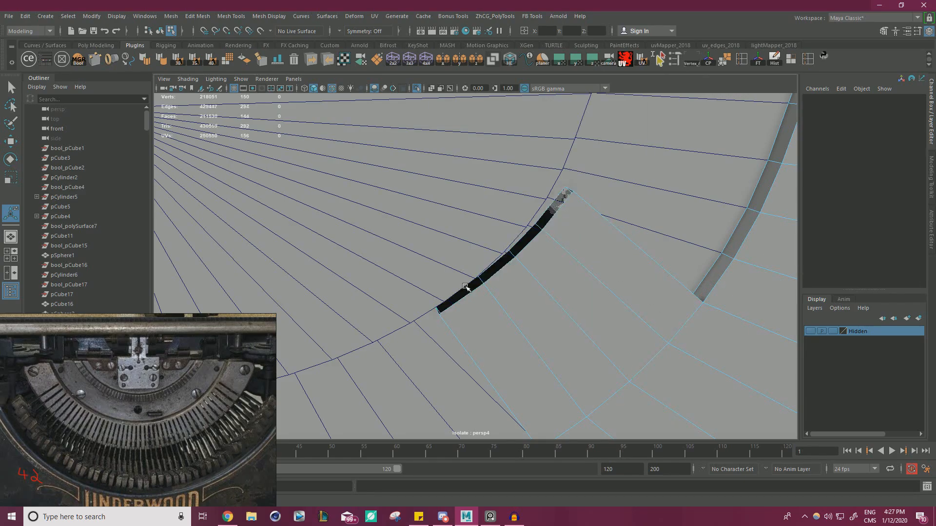
# Isolate the outer quarter-ring and the inner half-disc in the viewport, leaving out the middle half-ring.
pyautogui.keyDown('alt'); pyautogui.moveTo(587, 270); pyautogui.dragTo(547, 283); pyautogui.keyUp('alt')
pyautogui.moveTo(476, 285); pyautogui.dragTo(495, 223, button='right')
pyautogui.keyDown('shift'); pyautogui.click(481, 280); pyautogui.keyUp('shift')
pyautogui.press('w')
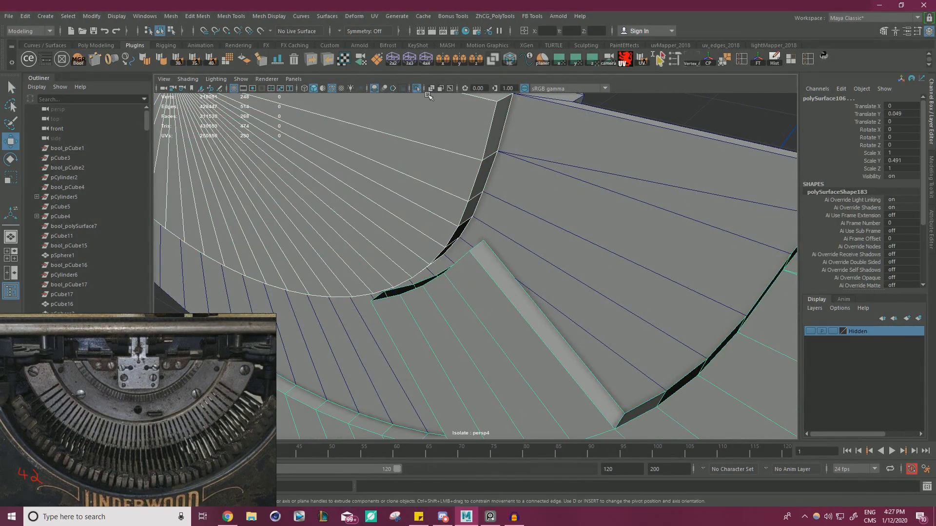
pyautogui.hotkey('ctrl', '1')
pyautogui.click(417, 88)
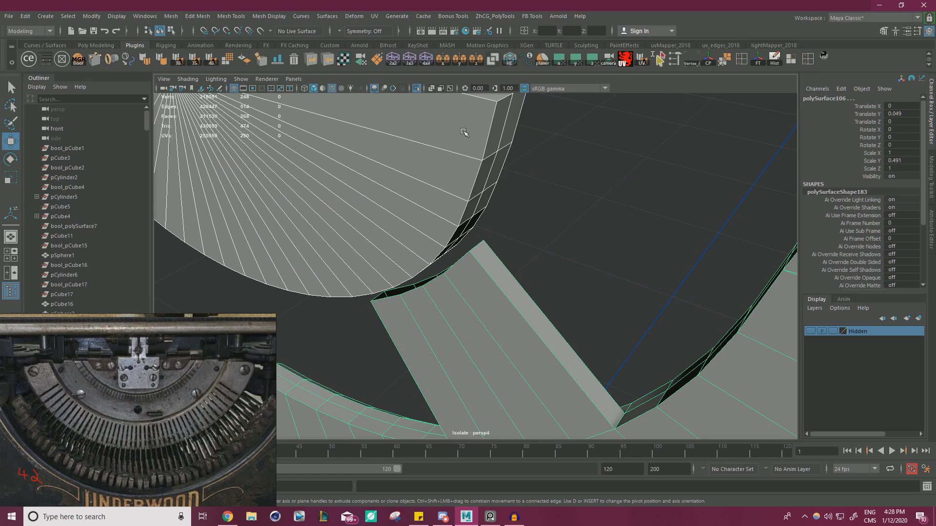
# Examine the gap between the extruded arm's open end and the inner half-disc's edge from several angles.
pyautogui.press('f')
pyautogui.keyDown('alt'); pyautogui.moveTo(578, 230); pyautogui.dragTo(524, 238); pyautogui.keyUp('alt')
pyautogui.keyDown('alt'); pyautogui.moveTo(525, 238); pyautogui.dragTo(726, 261, button='right'); pyautogui.keyUp('alt')
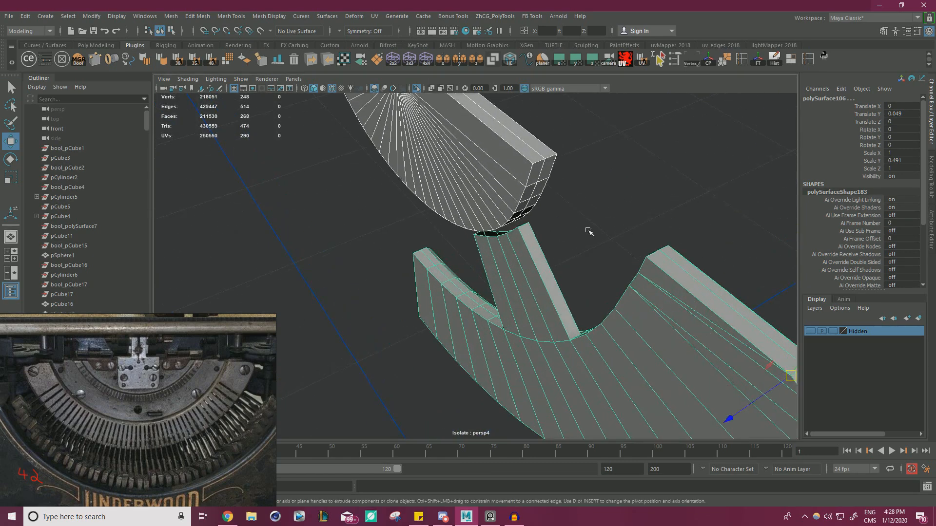
pyautogui.keyDown('alt'); pyautogui.moveTo(588, 230); pyautogui.dragTo(534, 227); pyautogui.keyUp('alt')
pyautogui.keyDown('alt'); pyautogui.moveTo(534, 226); pyautogui.dragTo(671, 240, button='right'); pyautogui.keyUp('alt')
pyautogui.keyDown('alt'); pyautogui.moveTo(596, 221); pyautogui.dragTo(557, 249); pyautogui.keyUp('alt')
pyautogui.keyDown('alt'); pyautogui.moveTo(646, 243); pyautogui.dragTo(542, 237); pyautogui.keyUp('alt')
pyautogui.keyDown('alt'); pyautogui.moveTo(546, 214); pyautogui.dragTo(529, 296, button='middle'); pyautogui.keyUp('alt')
pyautogui.keyDown('alt'); pyautogui.moveTo(551, 254); pyautogui.dragTo(528, 301); pyautogui.keyUp('alt')
pyautogui.keyDown('alt'); pyautogui.moveTo(528, 301); pyautogui.dragTo(410, 286, button='right'); pyautogui.keyUp('alt')
pyautogui.keyDown('alt'); pyautogui.moveTo(497, 243); pyautogui.dragTo(410, 292); pyautogui.keyUp('alt')
# Delete the four rim faces of the inner half-disc that lie opposite the arm's open end.
pyautogui.click(461, 189)
pyautogui.moveTo(462, 189); pyautogui.dragTo(461, 162, button='right')
pyautogui.doubleClick(464, 183)
pyautogui.keyDown('alt'); pyautogui.moveTo(580, 222); pyautogui.dragTo(629, 243); pyautogui.keyUp('alt')
pyautogui.moveTo(615, 177); pyautogui.dragTo(616, 205, button='right')
pyautogui.click(620, 152)
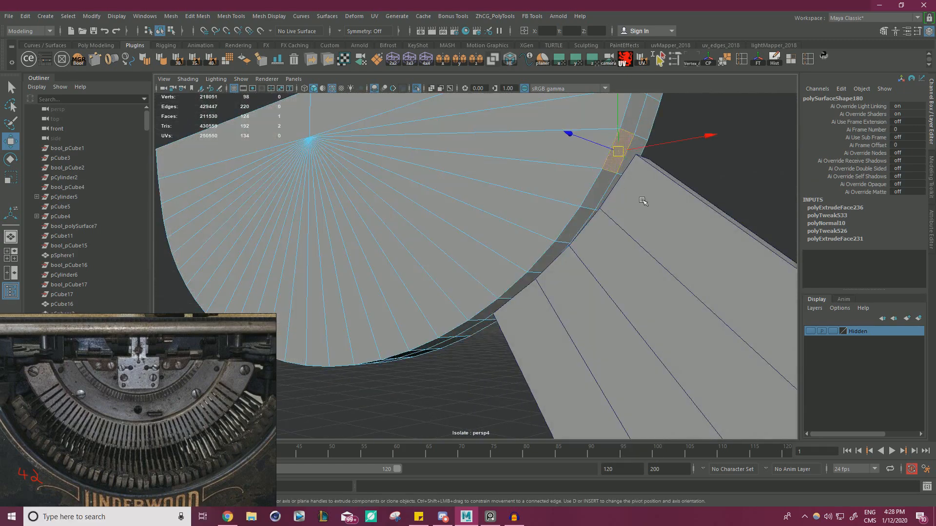
pyautogui.keyDown('alt'); pyautogui.moveTo(626, 195); pyautogui.dragTo(662, 229); pyautogui.keyUp('alt')
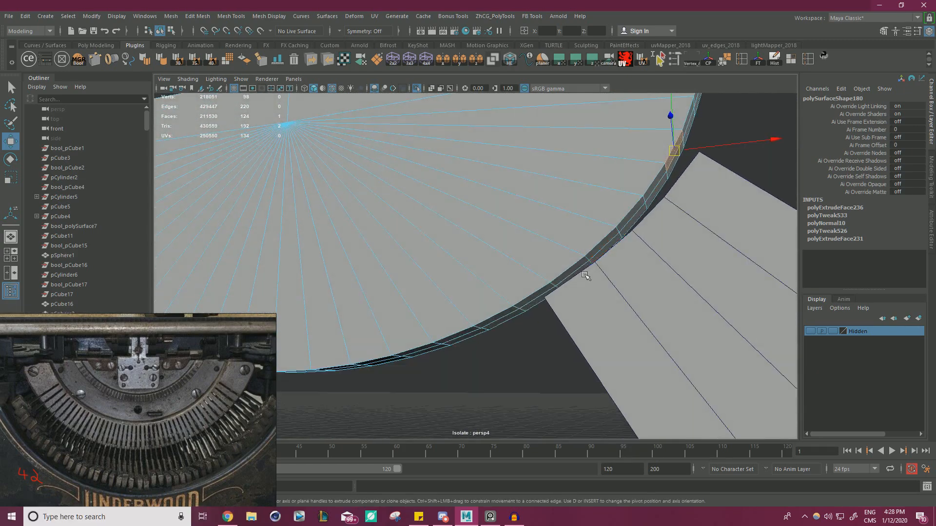
pyautogui.click(577, 270)
pyautogui.keyDown('shift'); pyautogui.click(604, 249); pyautogui.keyUp('shift')
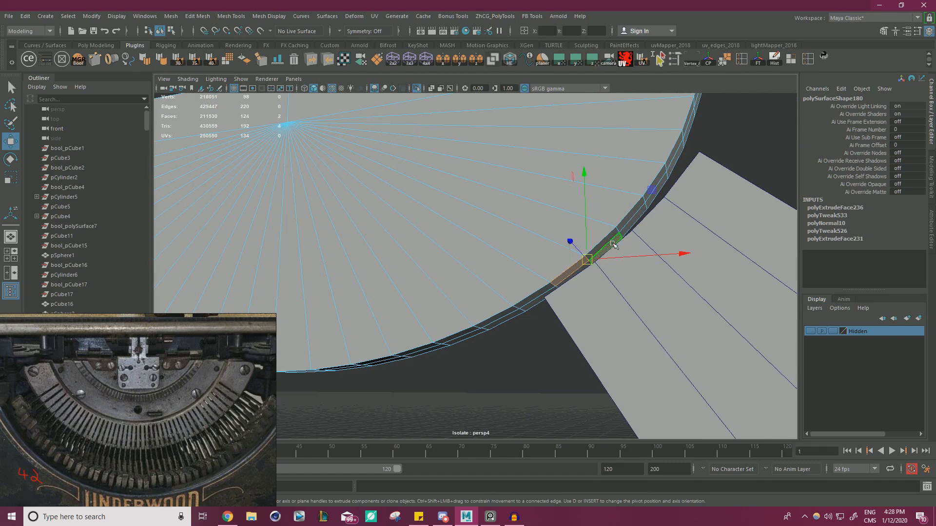
pyautogui.keyDown('shift'); pyautogui.click(630, 213); pyautogui.keyUp('shift')
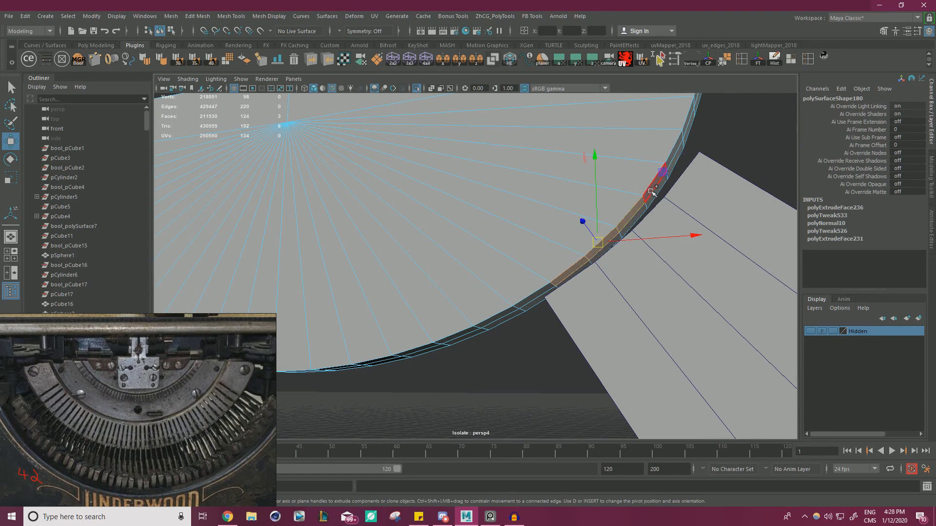
pyautogui.keyDown('shift'); pyautogui.click(644, 199); pyautogui.keyUp('shift')
pyautogui.press('Delete')
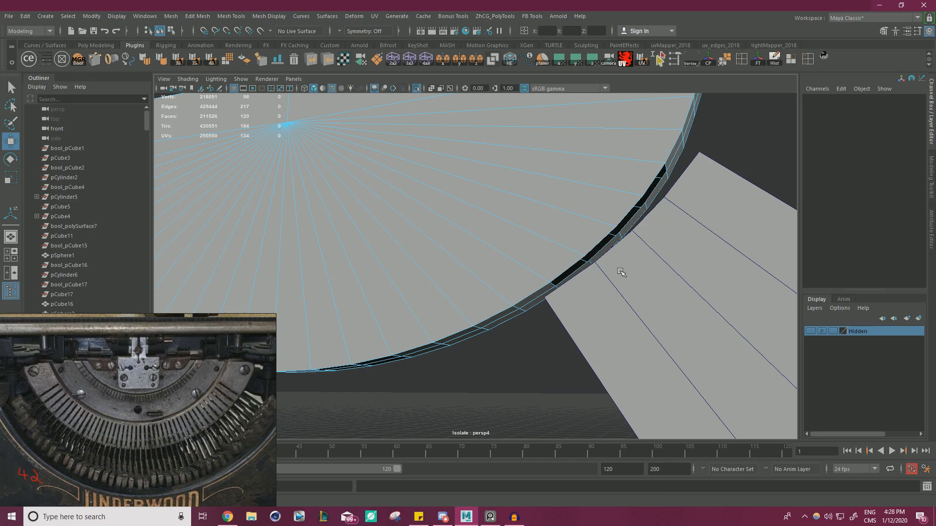
# Snap the first corner vertex of the arm's open end onto the matching vertex of the inner half-disc's rim.
pyautogui.moveTo(620, 271); pyautogui.dragTo(571, 239, button='right')
pyautogui.click(547, 296)
pyautogui.keyDown('alt'); pyautogui.moveTo(585, 302); pyautogui.dragTo(731, 314); pyautogui.keyUp('alt')
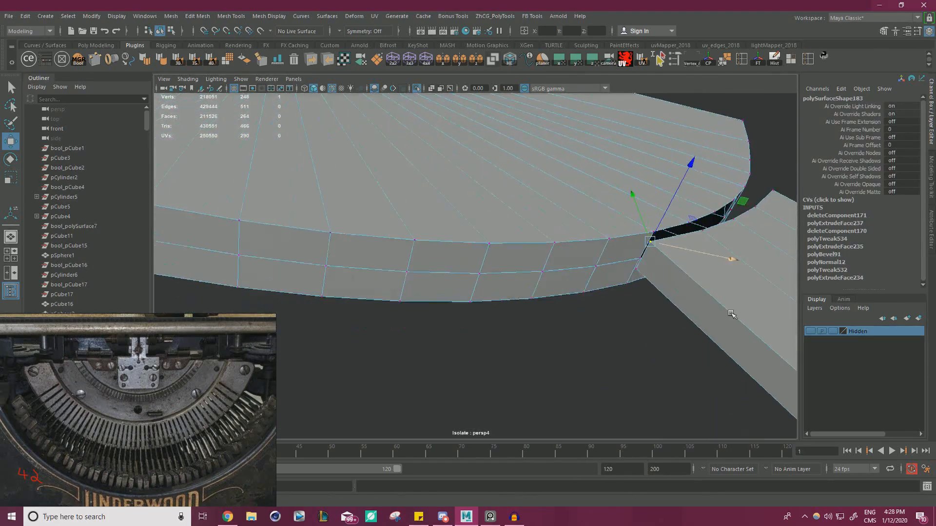
pyautogui.keyDown('alt'); pyautogui.moveTo(731, 314); pyautogui.dragTo(609, 307, button='middle'); pyautogui.keyUp('alt')
pyautogui.scroll(4, 579, 276)
pyautogui.click(560, 274)
pyautogui.press('v')
pyautogui.moveTo(560, 274); pyautogui.dragTo(680, 275)
pyautogui.click(585, 224)
pyautogui.press('v')
pyautogui.keyDown('alt'); pyautogui.moveTo(680, 275); pyautogui.dragTo(521, 287, button='middle'); pyautogui.keyUp('alt')
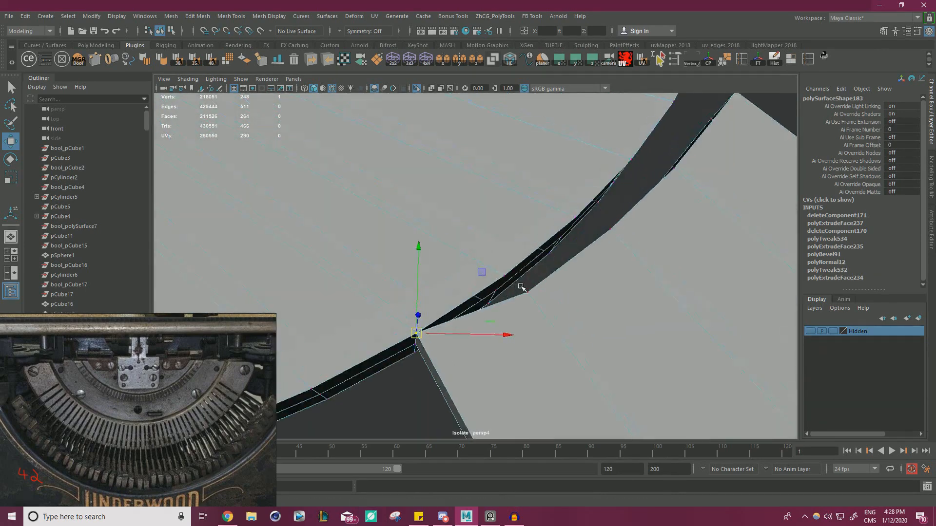
# Snap the second and third front vertices of the arm's end onto the matching half-disc rim vertices.
pyautogui.keyDown('alt'); pyautogui.moveTo(521, 287); pyautogui.dragTo(508, 264); pyautogui.keyUp('alt')
pyautogui.click(508, 312)
pyautogui.click(541, 281)
pyautogui.click(544, 278)
pyautogui.keyDown('alt'); pyautogui.moveTo(568, 248); pyautogui.dragTo(603, 269); pyautogui.keyUp('alt')
pyautogui.click(643, 244)
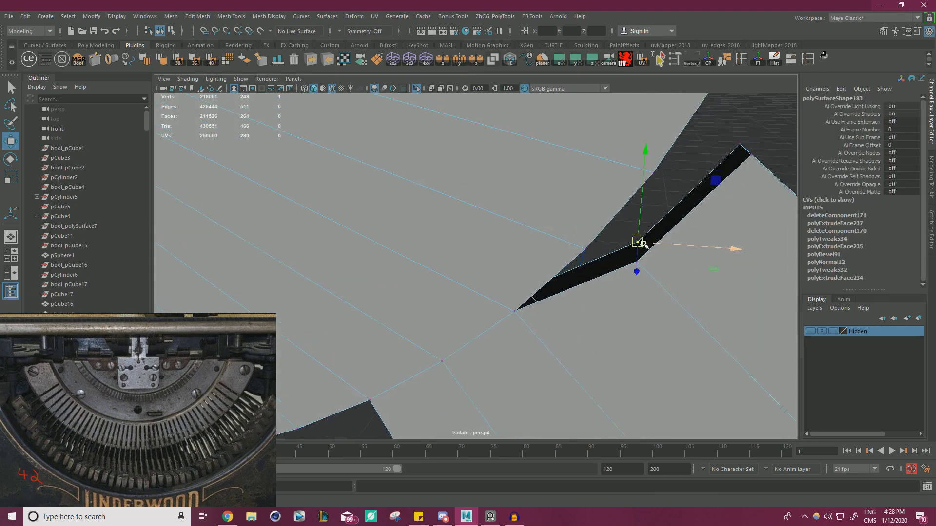
# Snap the fourth and fifth front vertices of the arm's end onto the matching half-disc rim vertices.
pyautogui.keyDown('alt'); pyautogui.moveTo(643, 243); pyautogui.dragTo(534, 235); pyautogui.keyUp('alt')
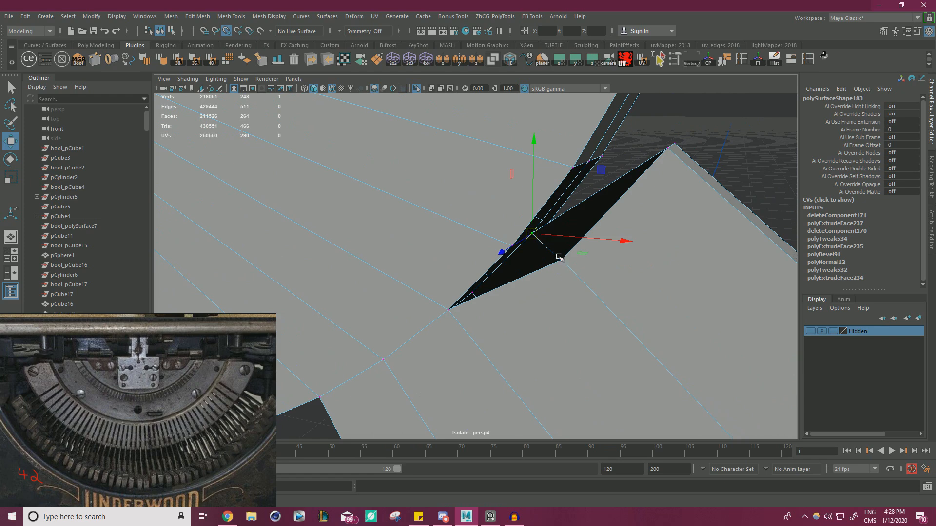
pyautogui.click(559, 258)
pyautogui.moveTo(565, 264); pyautogui.dragTo(520, 247)
pyautogui.keyDown('alt'); pyautogui.moveTo(620, 246); pyautogui.dragTo(654, 268); pyautogui.keyUp('alt')
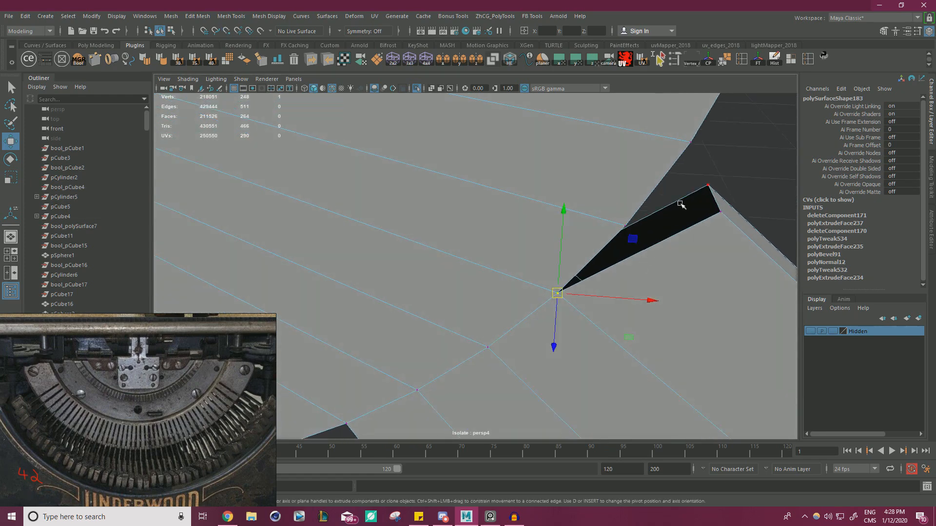
pyautogui.click(707, 188)
pyautogui.keyDown('alt'); pyautogui.moveTo(710, 195); pyautogui.dragTo(544, 208); pyautogui.keyUp('alt')
pyautogui.press('v')
pyautogui.hotkey('ctrl', 'z')
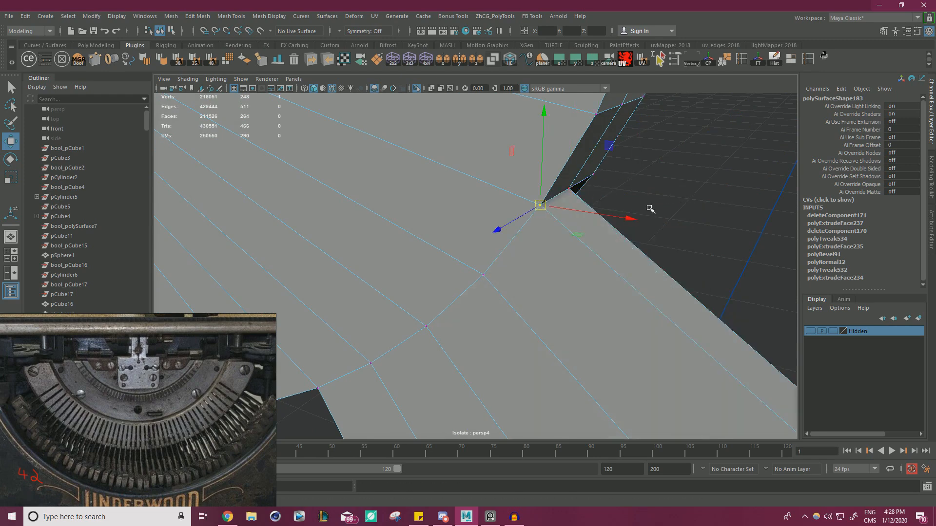
# Combine the inner half-disc with the outer ring and its connecting arm into one mesh.
pyautogui.keyDown('alt'); pyautogui.moveTo(650, 209); pyautogui.dragTo(487, 234); pyautogui.keyUp('alt')
pyautogui.scroll(-5, 506, 198)
pyautogui.keyDown('alt'); pyautogui.moveTo(487, 234); pyautogui.dragTo(523, 195, button='middle'); pyautogui.keyUp('alt')
pyautogui.scroll(-2, 523, 194)
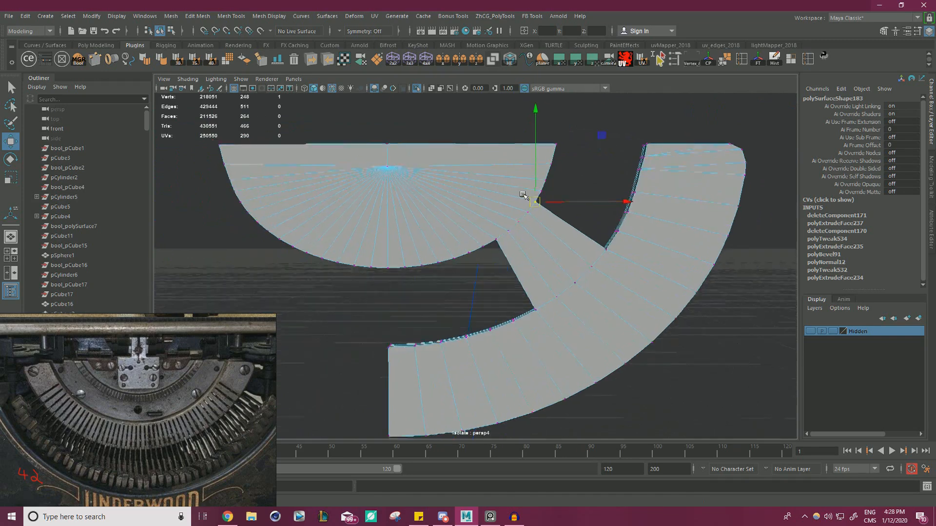
pyautogui.keyDown('alt'); pyautogui.moveTo(523, 195); pyautogui.dragTo(520, 193); pyautogui.keyUp('alt')
pyautogui.scroll(-4, 517, 198)
pyautogui.moveTo(658, 374); pyautogui.dragTo(423, 146)
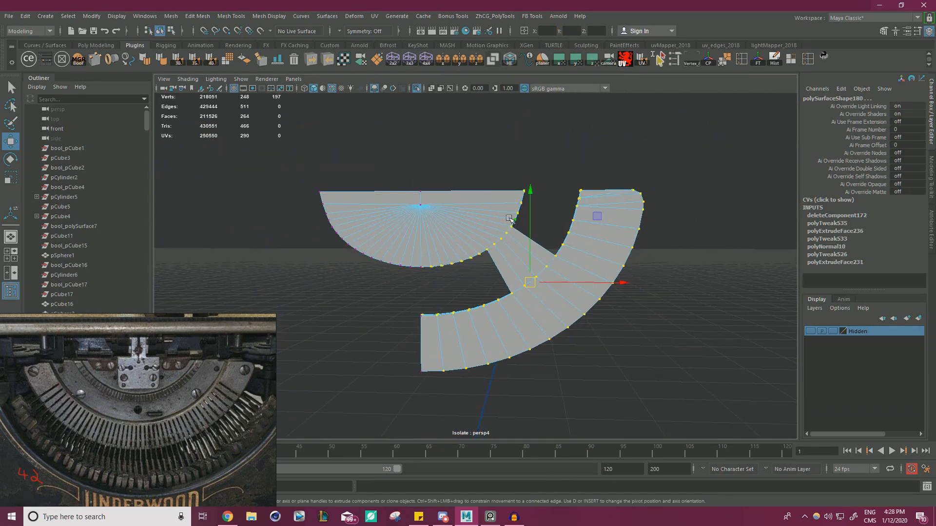
pyautogui.moveTo(509, 219); pyautogui.dragTo(526, 177, button='right')
pyautogui.click(486, 216)
pyautogui.click(564, 257)
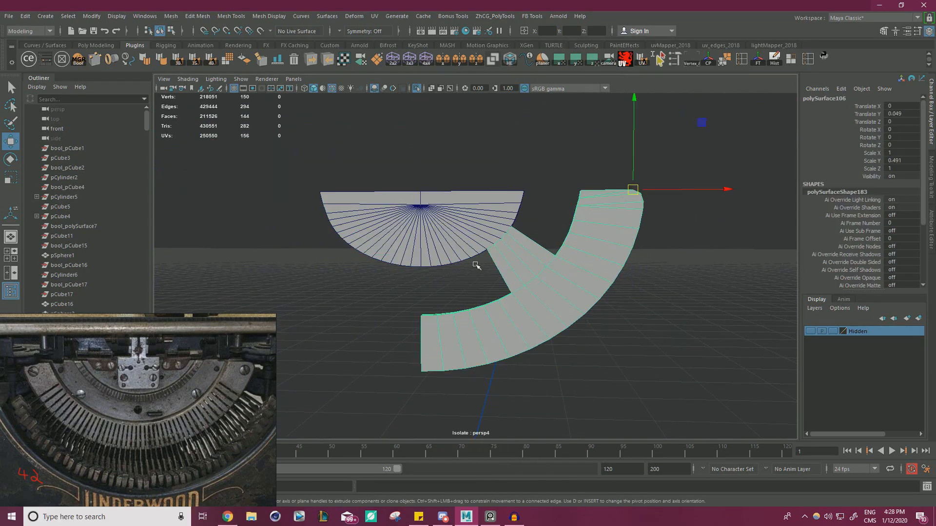
pyautogui.click(465, 254)
pyautogui.click(174, 18)
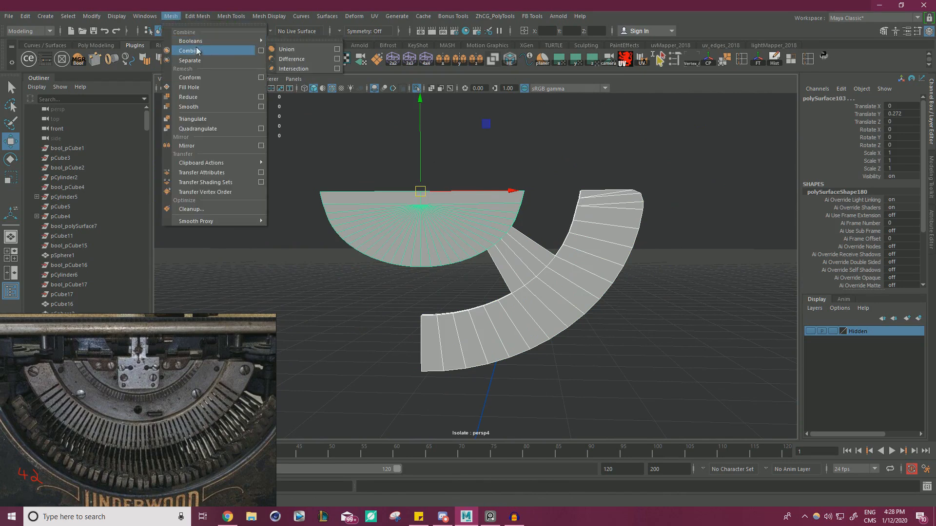
pyautogui.click(196, 51)
# Merge all vertices of the combined mesh with a distance threshold of 0.0001.
pyautogui.moveTo(415, 204); pyautogui.dragTo(361, 203, button='right')
pyautogui.moveTo(330, 113); pyautogui.dragTo(663, 387)
pyautogui.keyDown('shift'); pyautogui.moveTo(609, 256); pyautogui.dragTo(636, 209, button='right'); pyautogui.keyUp('shift')
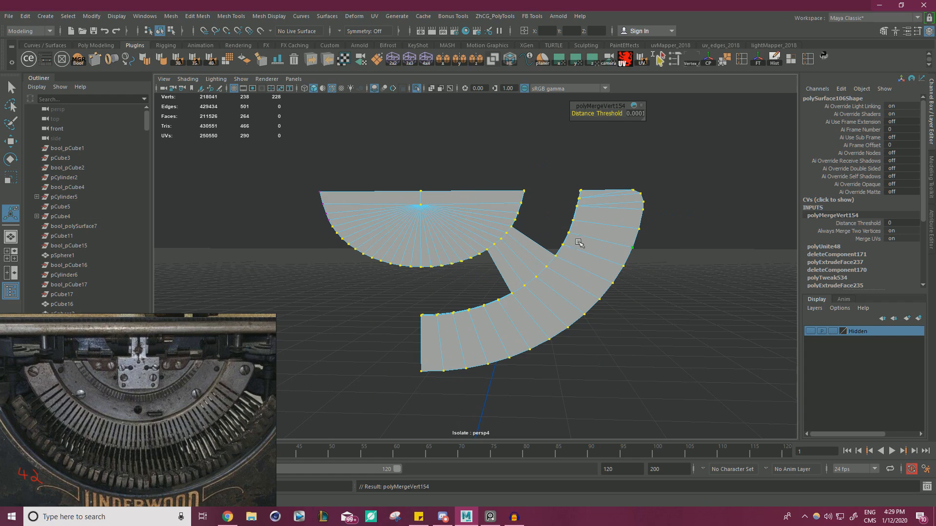
# Delete the faces of the inner half-disc on the armless side of the vertical centre line.
pyautogui.moveTo(459, 215); pyautogui.dragTo(458, 241, button='right')
pyautogui.press('q')
pyautogui.doubleClick(432, 223)
pyautogui.scroll(1, 419, 223)
pyautogui.keyDown('alt'); pyautogui.moveTo(309, 218); pyautogui.dragTo(357, 234, button='middle'); pyautogui.keyUp('alt')
pyautogui.moveTo(324, 148); pyautogui.dragTo(456, 291)
pyautogui.press('Delete')
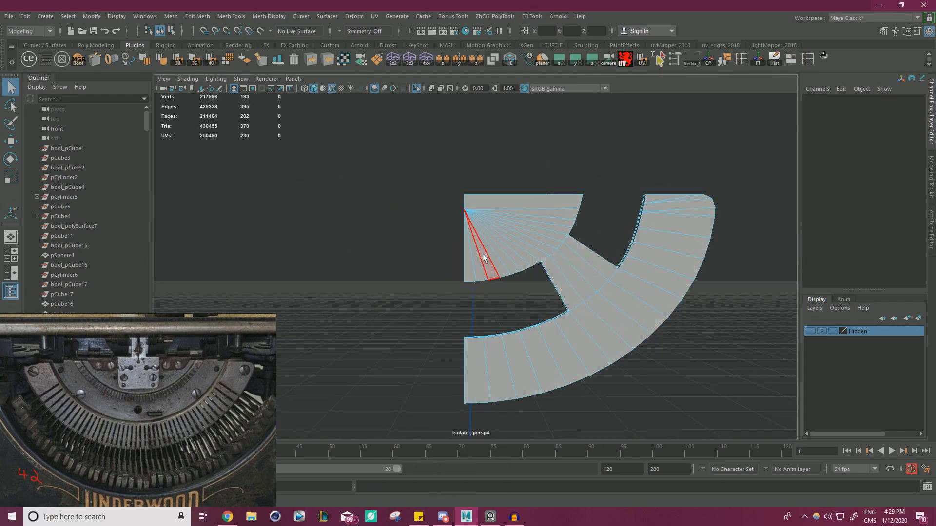
# Select the combined mesh and snap its pivot to the half-disc's upper corner on the centre line.
pyautogui.moveTo(484, 235); pyautogui.dragTo(530, 208, button='right')
pyautogui.moveTo(483, 140); pyautogui.dragTo(527, 215)
pyautogui.moveTo(596, 239); pyautogui.dragTo(624, 274, button='right')
pyautogui.scroll(3, 619, 258)
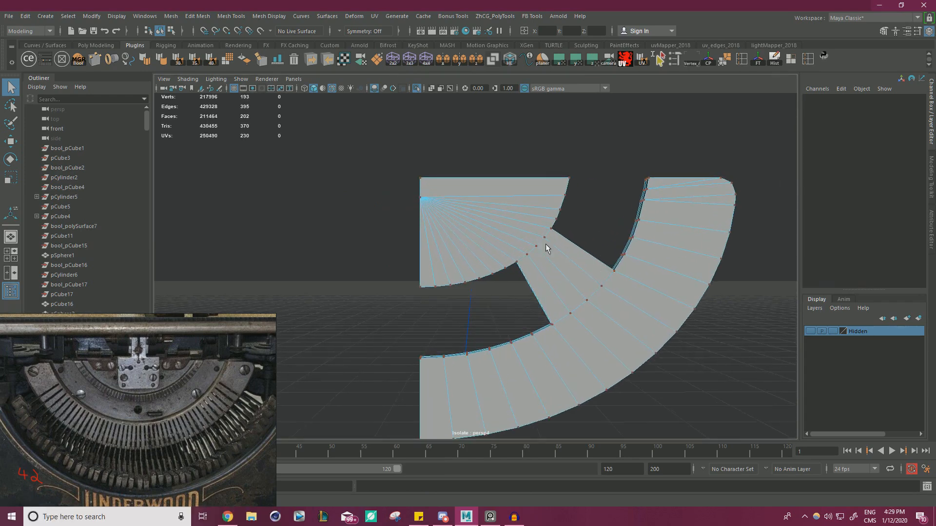
pyautogui.press('w')
pyautogui.moveTo(531, 238); pyautogui.dragTo(578, 222, button='right')
pyautogui.moveTo(458, 150); pyautogui.dragTo(535, 226)
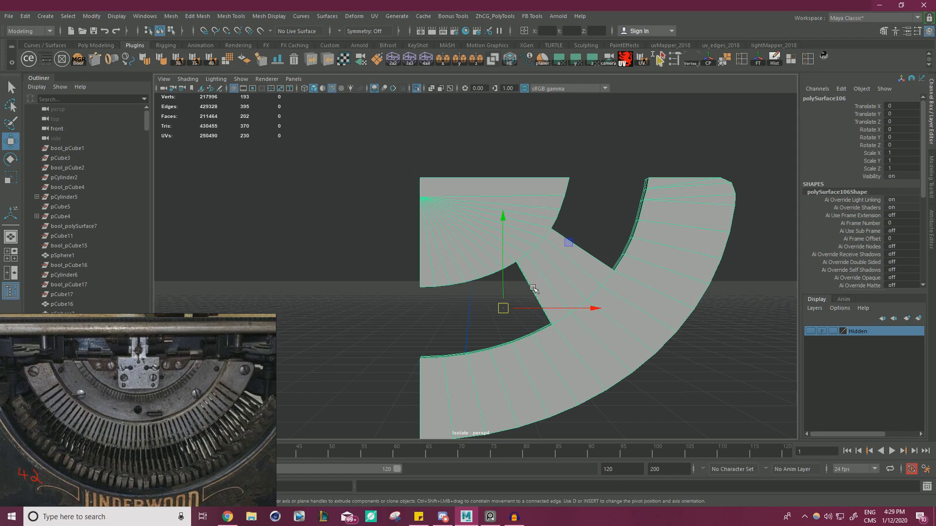
pyautogui.press('d')
pyautogui.moveTo(502, 309); pyautogui.dragTo(385, 168)
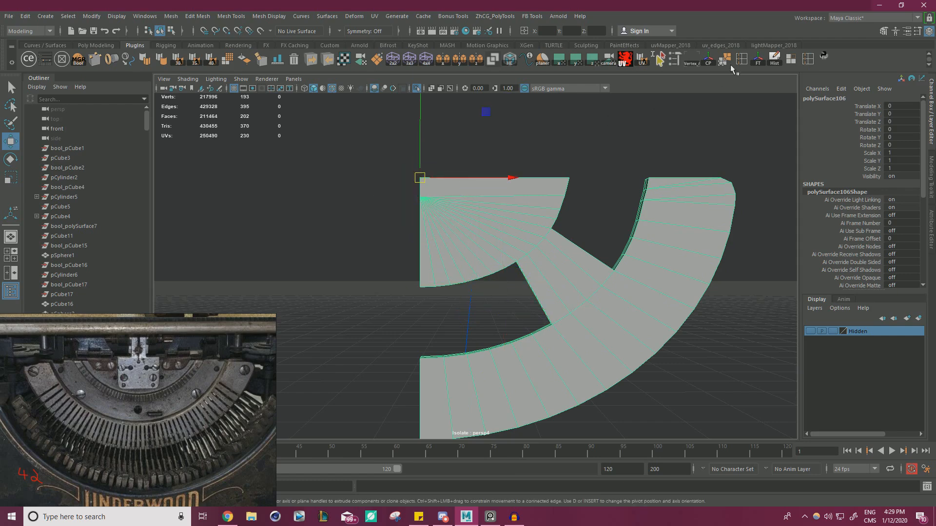
# Mirror the half segment across the centre line along X to complete the second arm and ring half.
pyautogui.click(442, 62)
pyautogui.click(591, 200)
pyautogui.scroll(-4, 591, 200)
pyautogui.keyDown('alt'); pyautogui.moveTo(590, 201); pyautogui.dragTo(538, 240); pyautogui.keyUp('alt')
# Merge all vertices of the mirrored segment to weld the centre seam.
pyautogui.click(492, 238)
pyautogui.rightClick(490, 236)
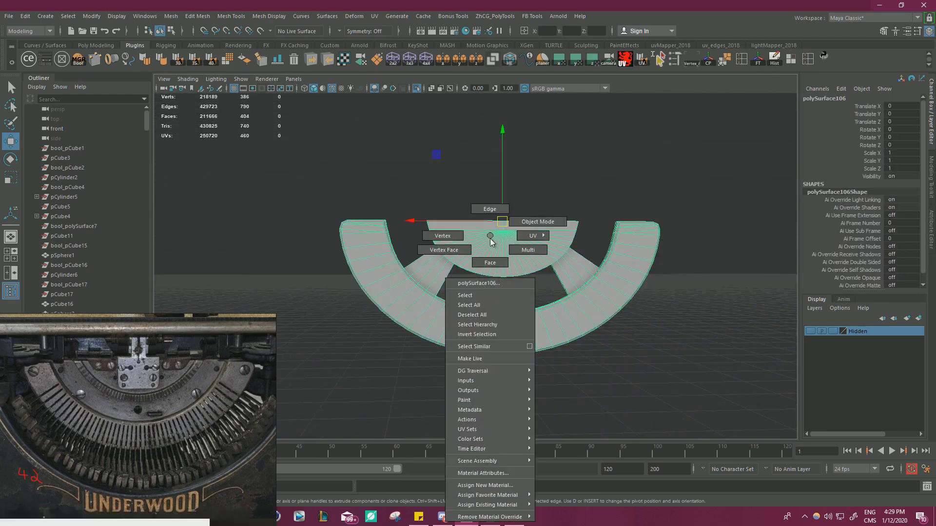
pyautogui.moveTo(490, 238); pyautogui.dragTo(417, 224, button='right')
pyautogui.moveTo(301, 168); pyautogui.dragTo(695, 383)
pyautogui.keyDown('shift'); pyautogui.moveTo(513, 239); pyautogui.dragTo(558, 184, button='right'); pyautogui.keyUp('shift')
pyautogui.click(519, 181)
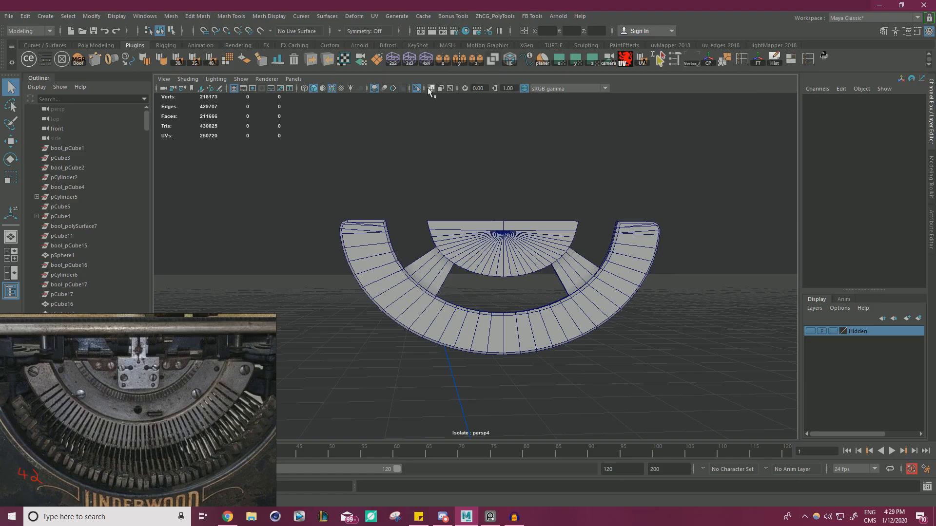
# Show the whole typewriter and examine how the segment sits inside the body.
pyautogui.click(431, 88)
pyautogui.scroll(2, 496, 164)
pyautogui.click(438, 289)
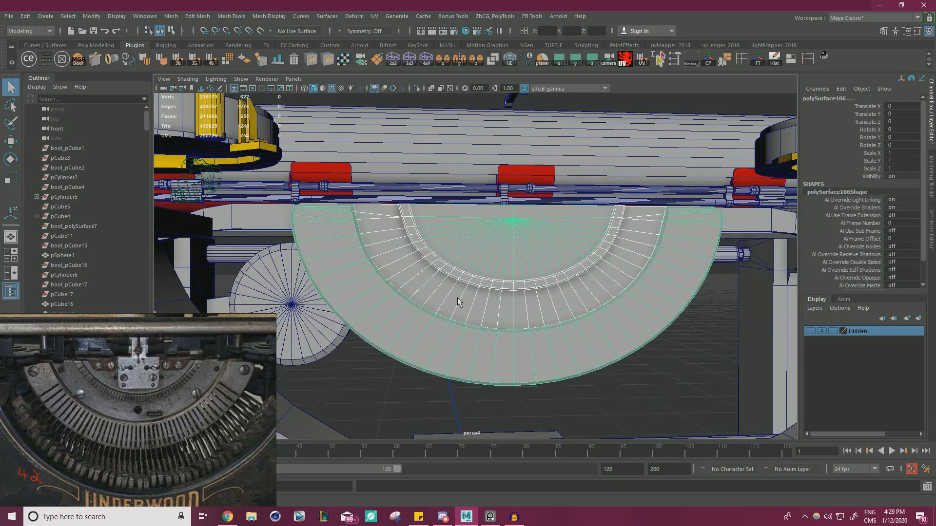
pyautogui.keyDown('alt'); pyautogui.moveTo(458, 302); pyautogui.dragTo(484, 290); pyautogui.keyUp('alt')
pyautogui.keyDown('alt'); pyautogui.moveTo(485, 290); pyautogui.dragTo(443, 282, button='right'); pyautogui.keyUp('alt')
pyautogui.keyDown('alt'); pyautogui.moveTo(443, 283); pyautogui.dragTo(441, 282); pyautogui.keyUp('alt')
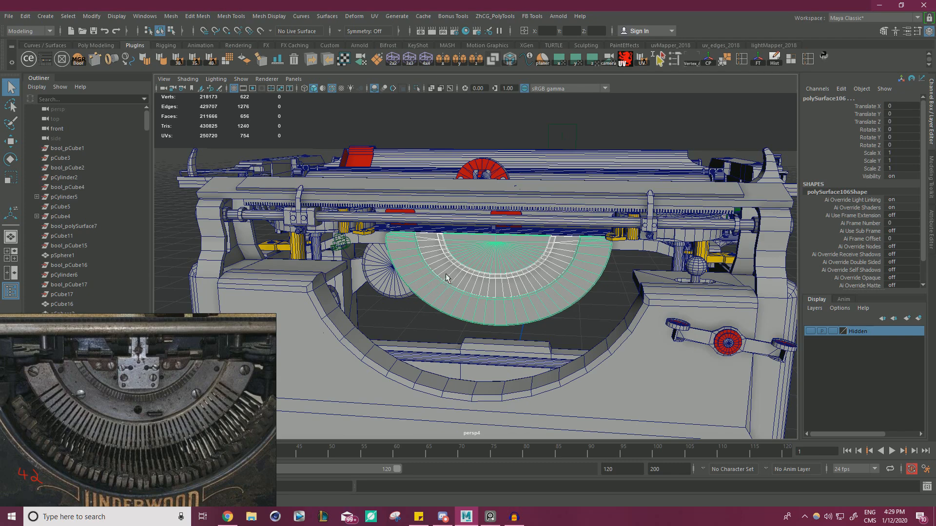
# Isolate the middle half-ring to examine its shape, and restore the full scene.
pyautogui.press('f')
pyautogui.click(480, 290)
pyautogui.press('w')
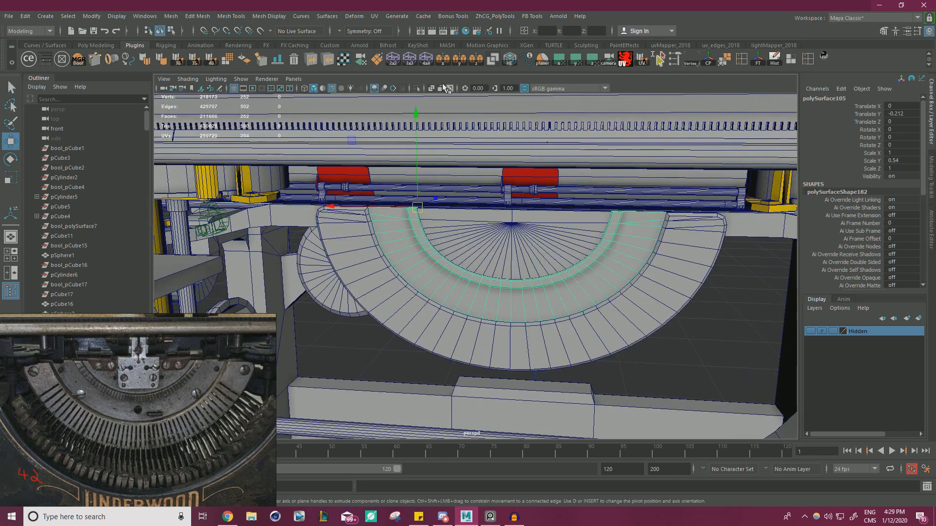
pyautogui.click(416, 88)
pyautogui.scroll(3, 554, 241)
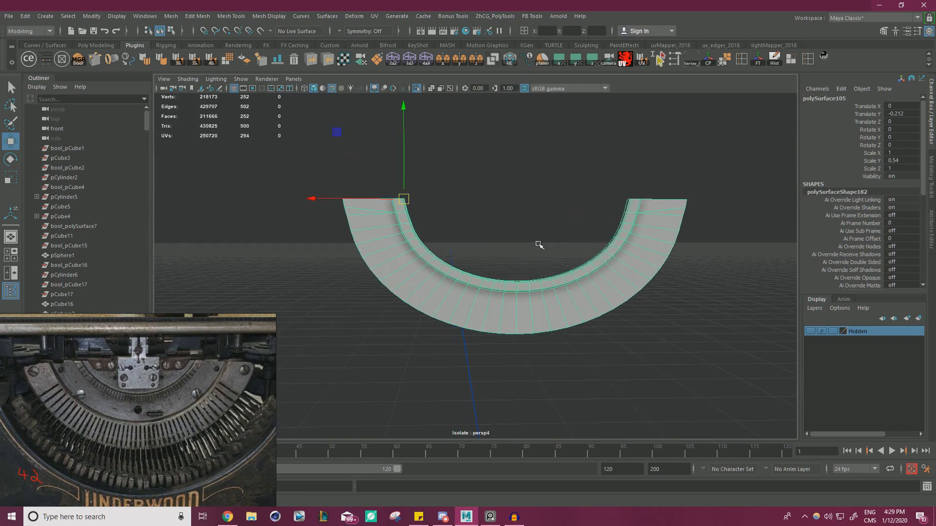
pyautogui.click(417, 89)
pyautogui.scroll(-2, 428, 187)
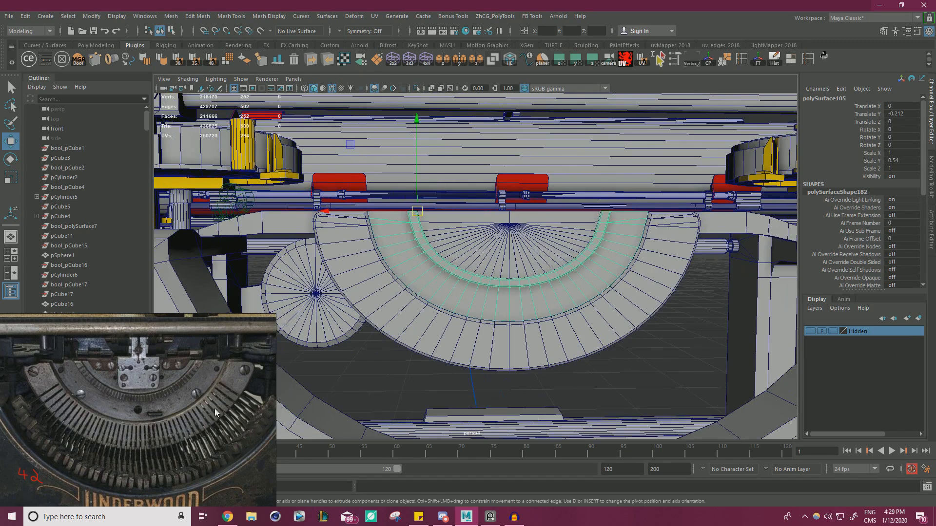
# Select the mirrored segment with the two arms, inspect its fit from both sides and isolate it.
pyautogui.click(659, 369)
pyautogui.click(651, 303)
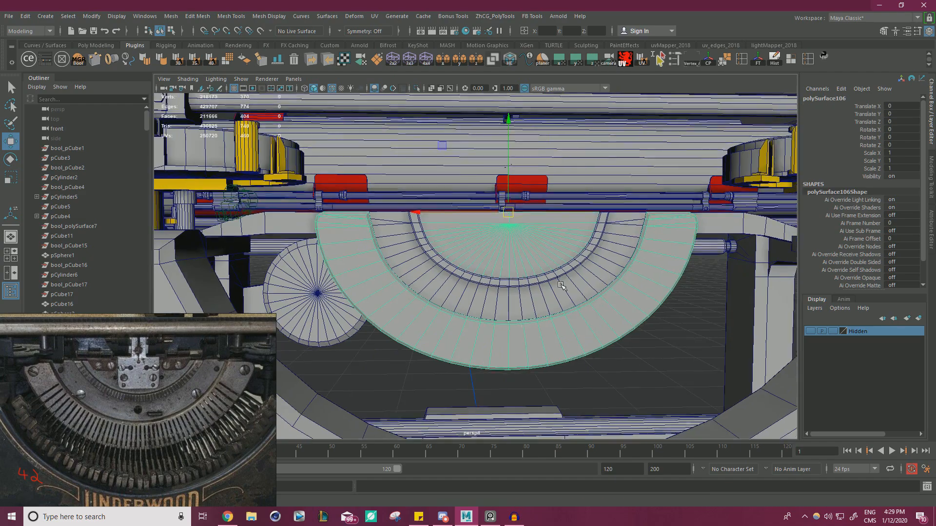
pyautogui.press('f')
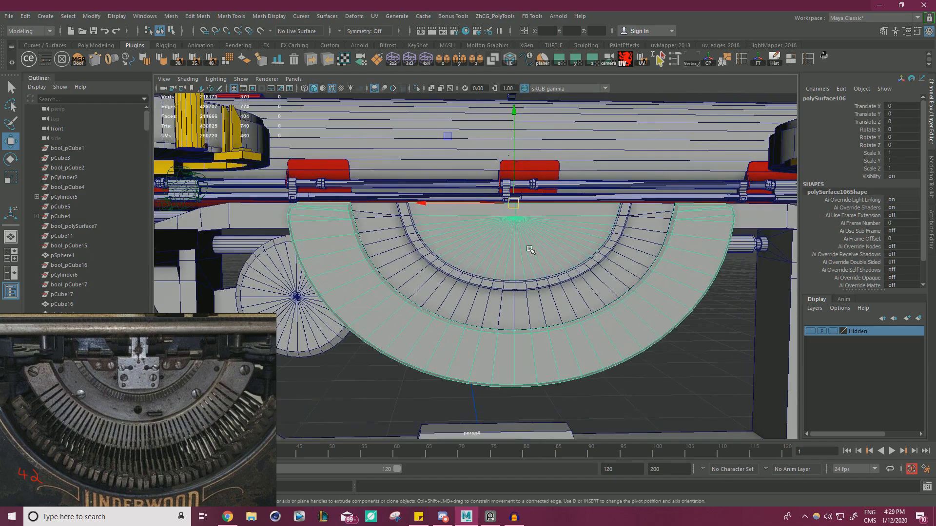
pyautogui.click(416, 276)
pyautogui.keyDown('alt'); pyautogui.moveTo(416, 276); pyautogui.dragTo(585, 283); pyautogui.keyUp('alt')
pyautogui.click(486, 254)
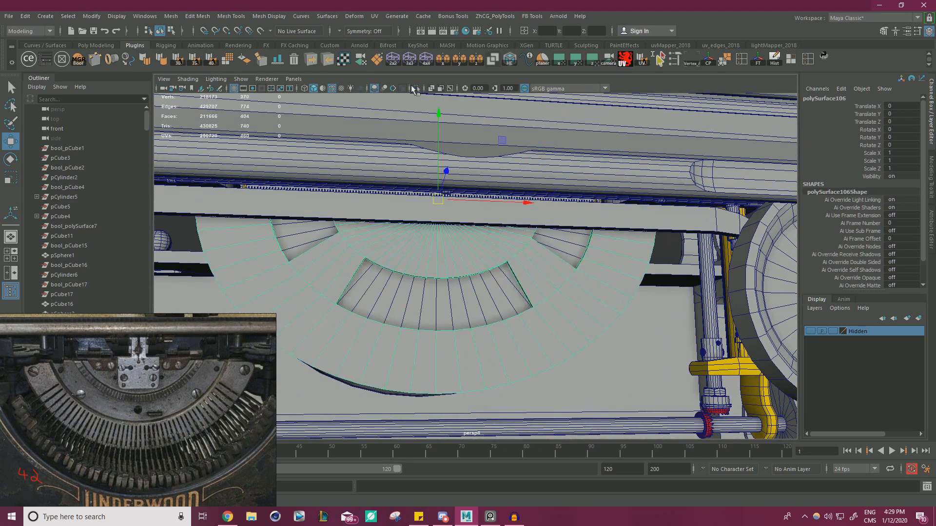
pyautogui.hotkey('ctrl', '1')
# Insert one edge loop across the middle of each of the two connecting arms.
pyautogui.moveTo(575, 268); pyautogui.dragTo(616, 249, button='right')
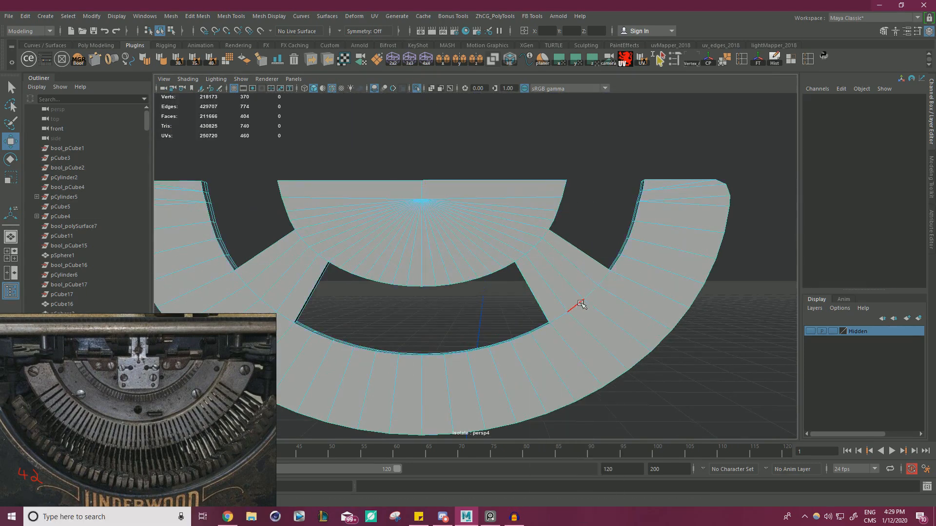
pyautogui.hotkey('ctrl', 'shift', 'x')
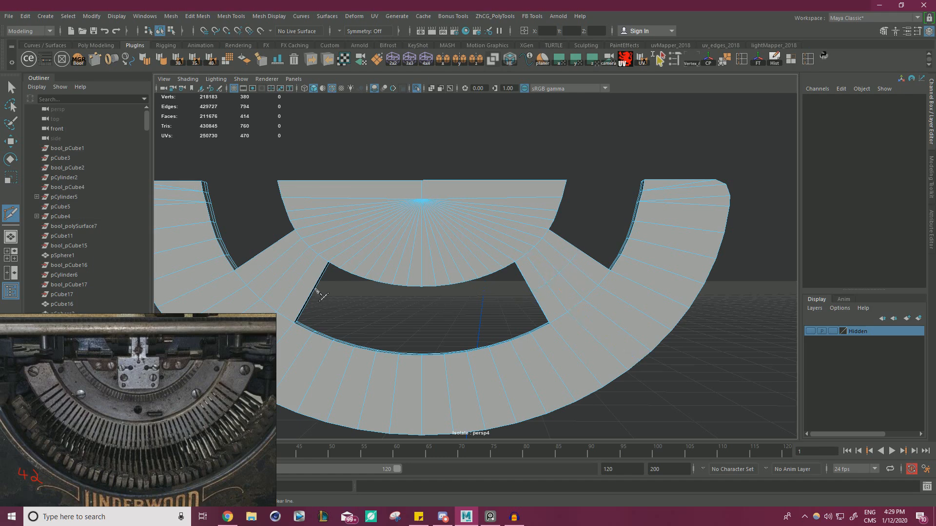
pyautogui.keyDown('alt'); pyautogui.moveTo(436, 283); pyautogui.dragTo(405, 284, button='right'); pyautogui.keyUp('alt')
pyautogui.keyDown('alt'); pyautogui.moveTo(405, 283); pyautogui.dragTo(441, 280, button='middle'); pyautogui.keyUp('alt')
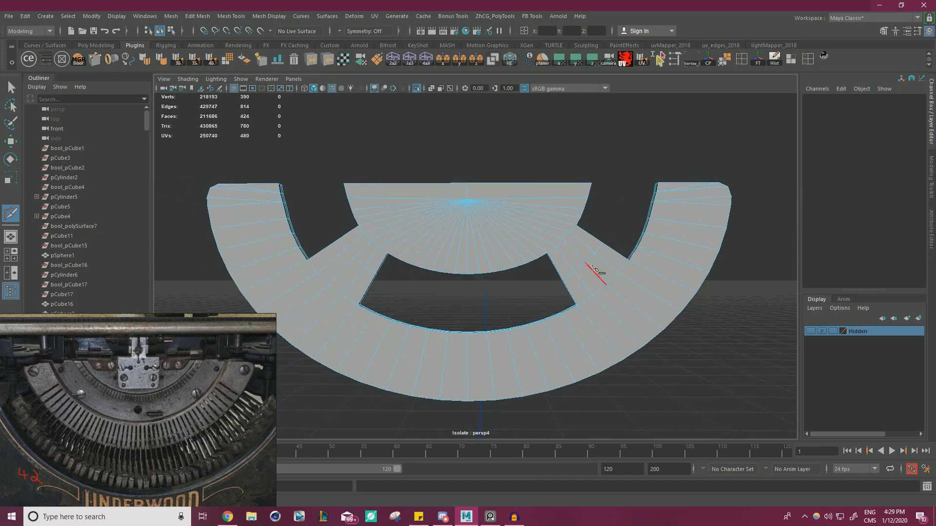
# Select the new edge loops on both arms, scale them horizontally and move them down.
pyautogui.press('w')
pyautogui.moveTo(588, 238); pyautogui.dragTo(588, 227, button='right')
pyautogui.doubleClick(591, 262)
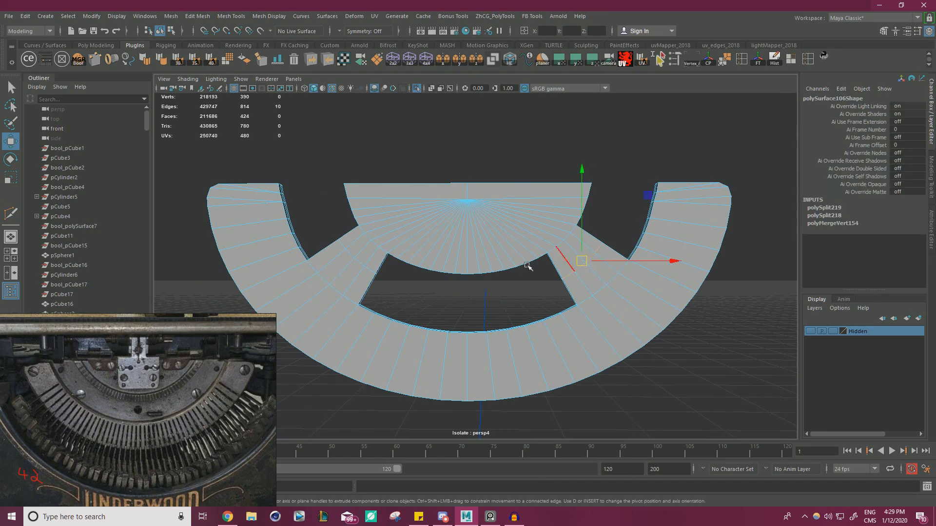
pyautogui.keyDown('shift'); pyautogui.doubleClick(346, 256); pyautogui.keyUp('shift')
pyautogui.press('r')
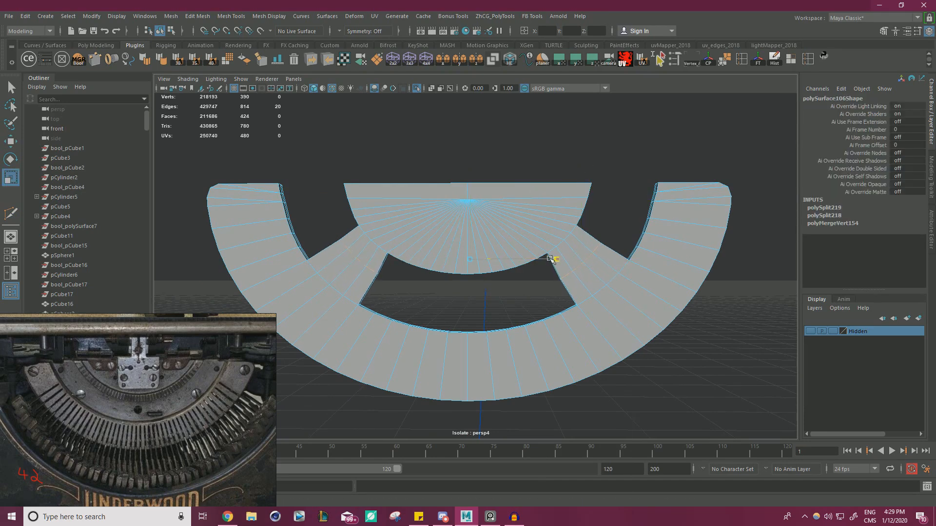
pyautogui.press('w')
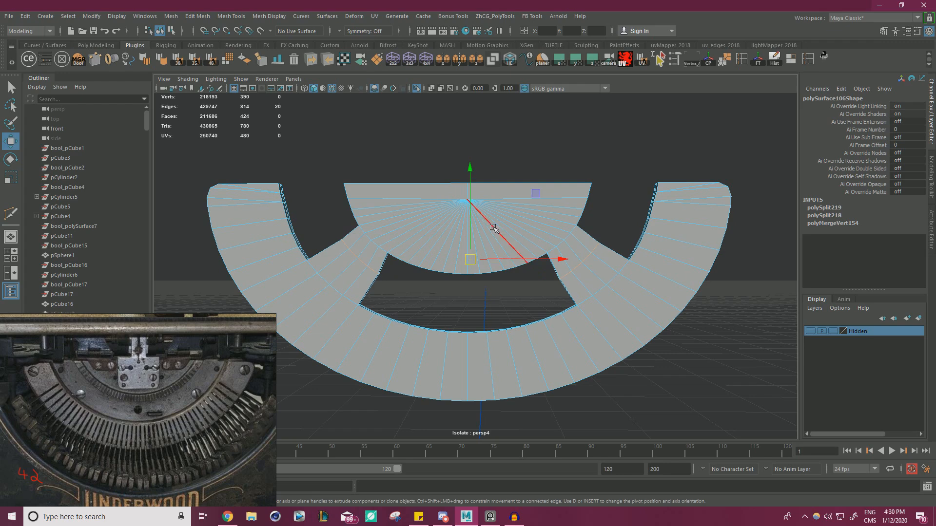
pyautogui.moveTo(470, 217); pyautogui.dragTo(471, 216)
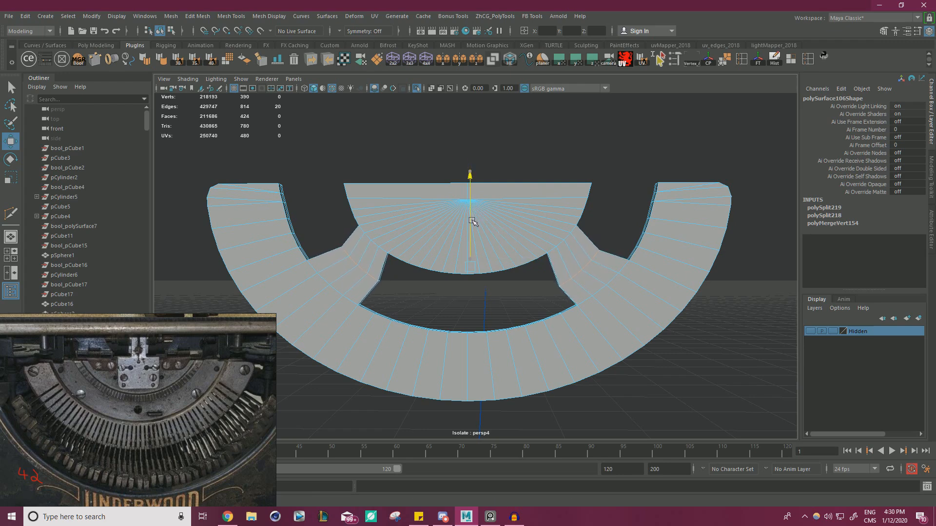
# Try scaling the two arm loops wider and beveling them, and undo the bevel and the scaling.
pyautogui.press('r')
pyautogui.moveTo(553, 264); pyautogui.dragTo(556, 265)
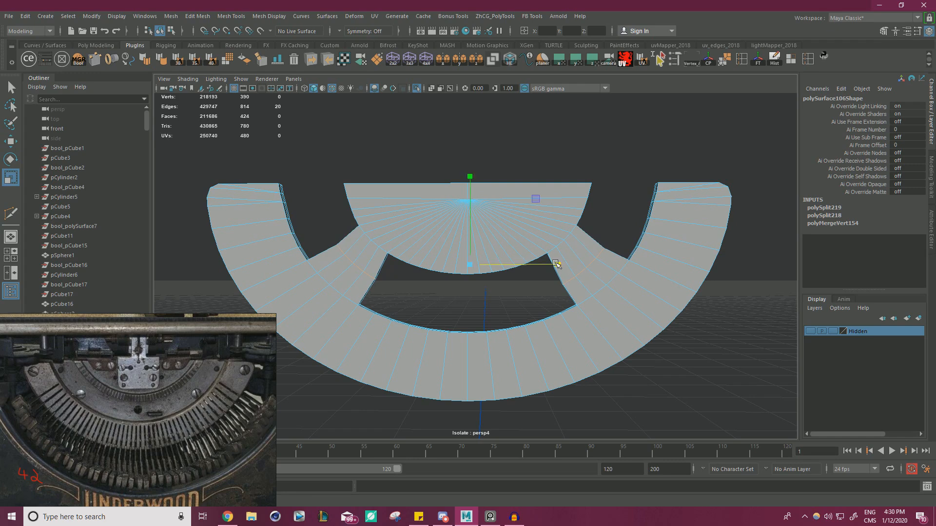
pyautogui.moveTo(560, 259); pyautogui.dragTo(561, 258)
pyautogui.hotkey('ctrl', 'b')
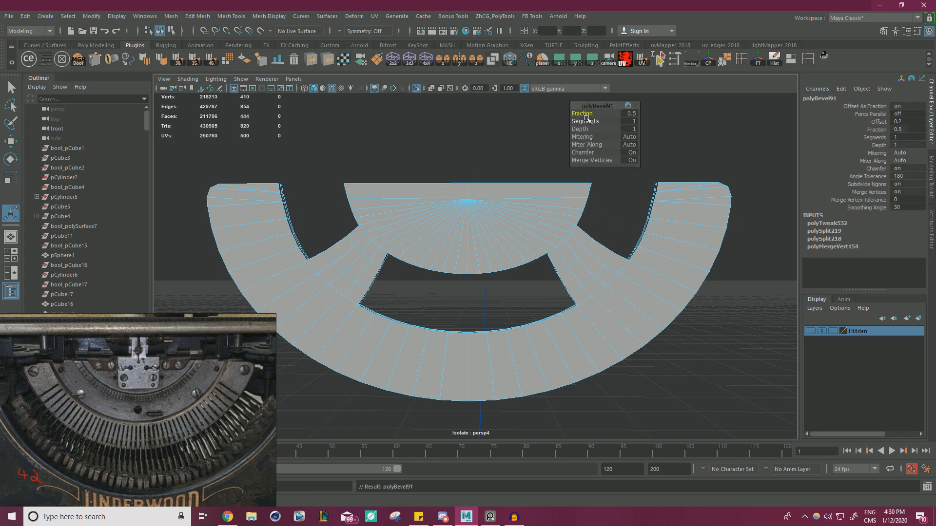
pyautogui.hotkey('ctrl', 'z')
pyautogui.hotkey('ctrl', 'z')
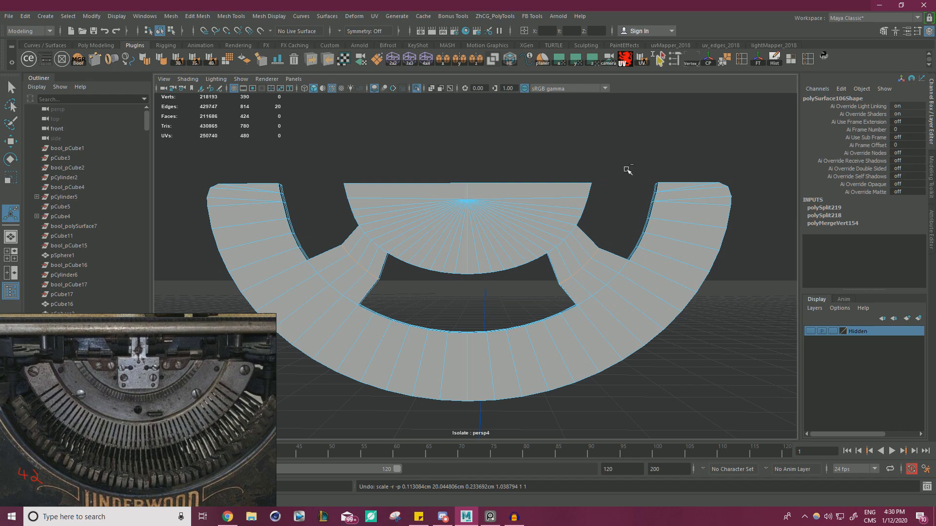
# Scale the two arm edge loops horizontally and move them vertically until both connecting arms follow a smooth line.
pyautogui.click(504, 254)
pyautogui.press('r')
pyautogui.click(552, 262)
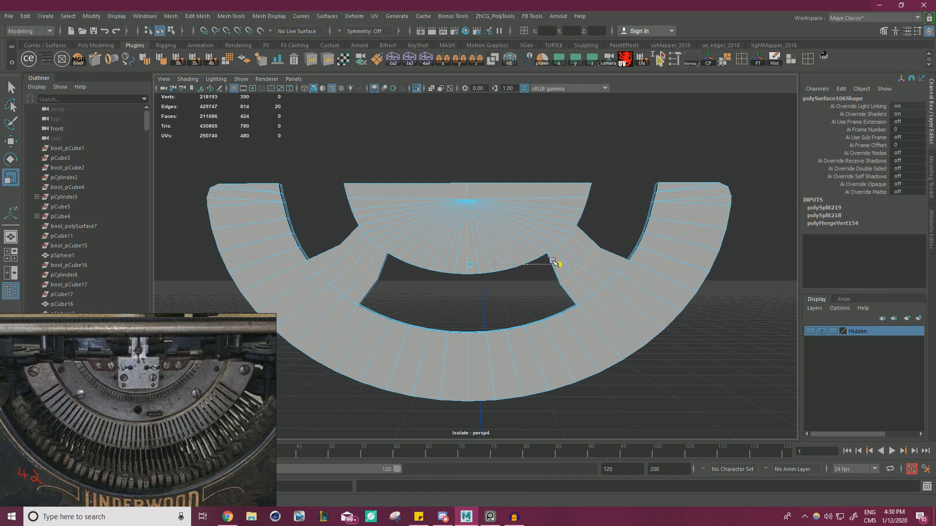
pyautogui.press('w')
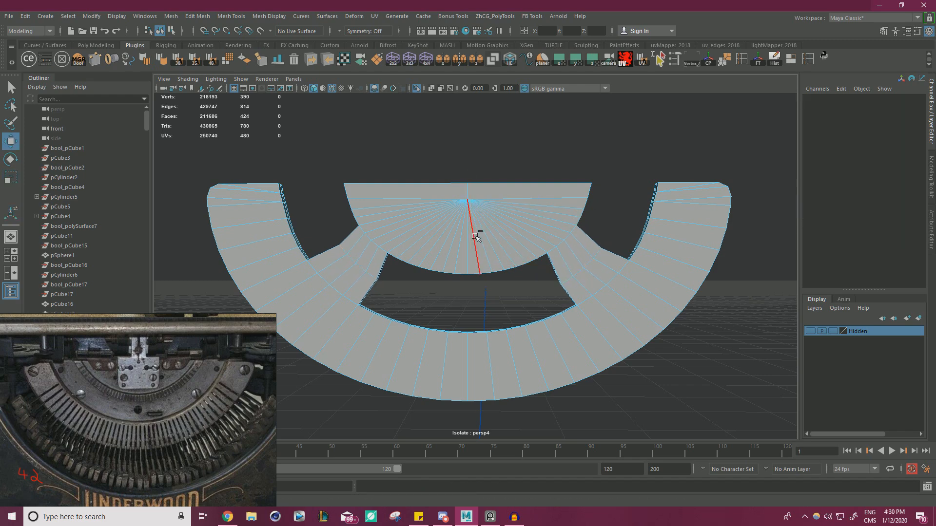
pyautogui.moveTo(471, 235); pyautogui.dragTo(472, 233)
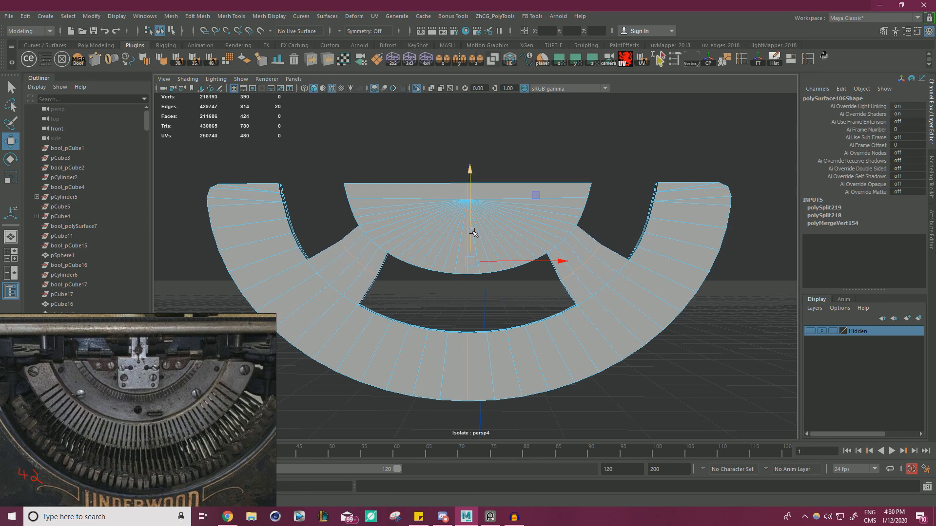
pyautogui.press('r')
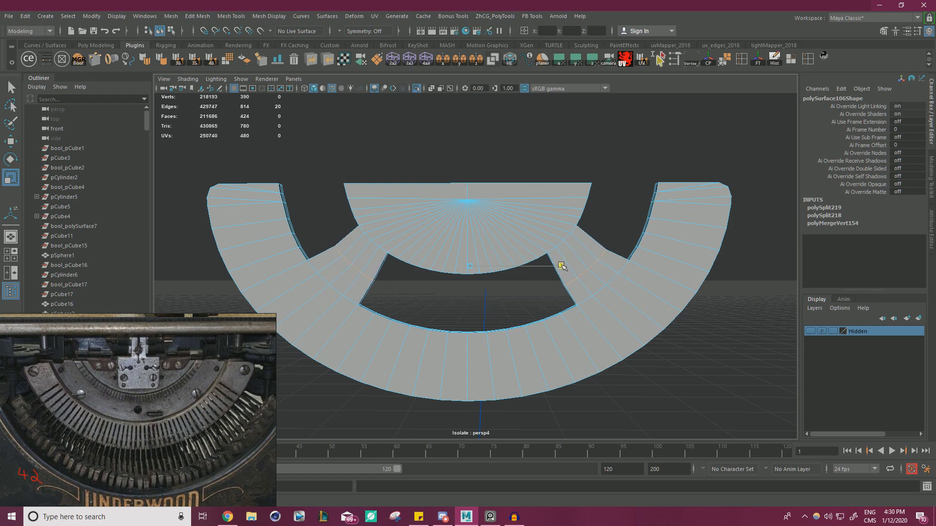
pyautogui.press('w')
pyautogui.moveTo(472, 231); pyautogui.dragTo(475, 226)
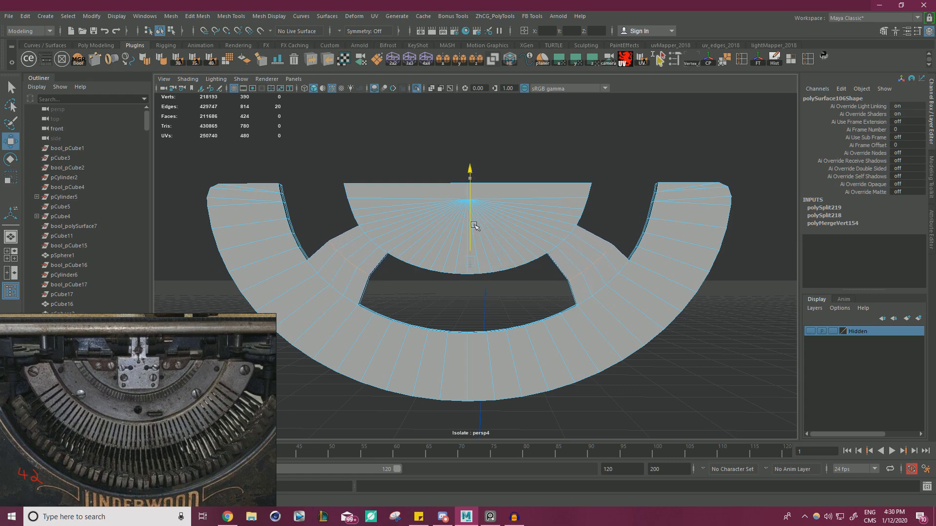
pyautogui.press('r')
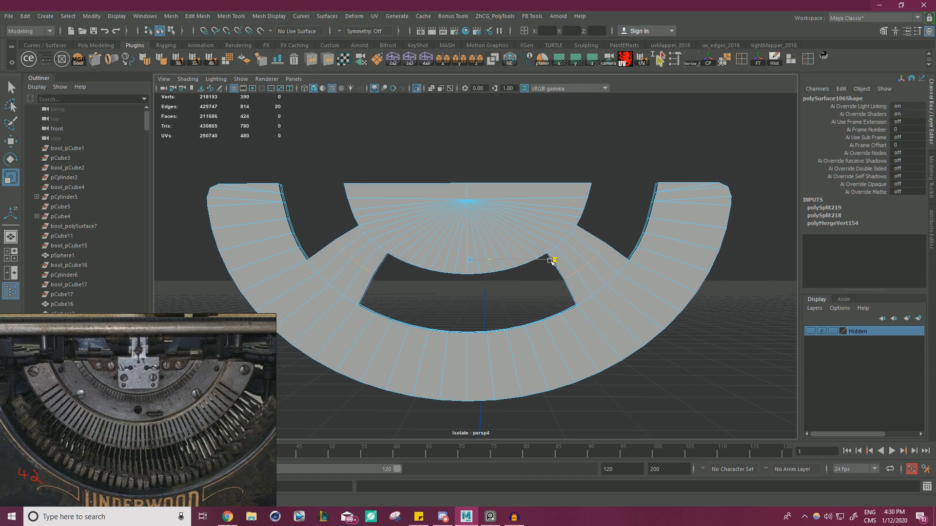
pyautogui.press('w')
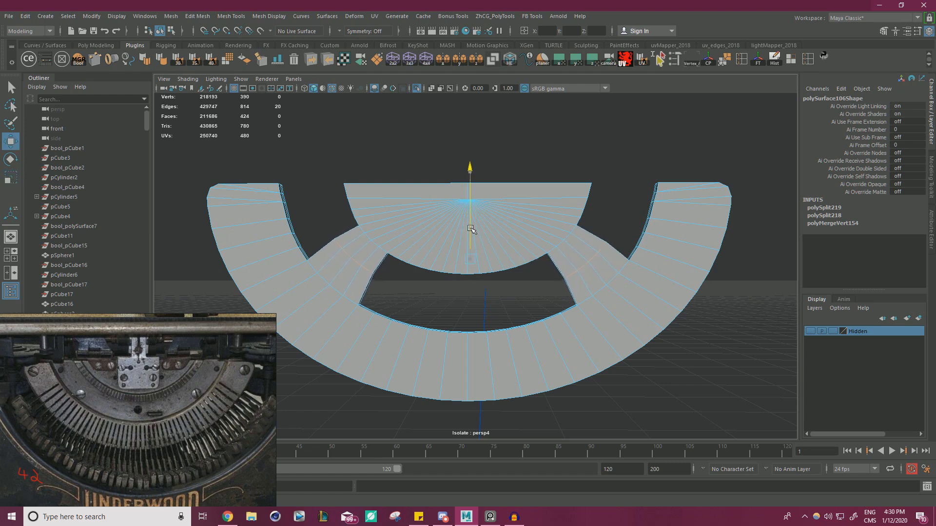
pyautogui.press('r')
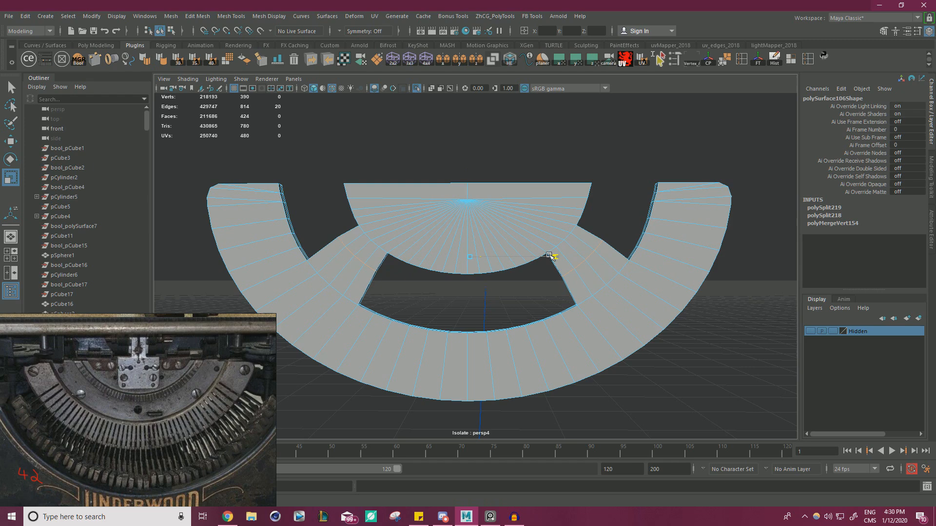
pyautogui.press('w')
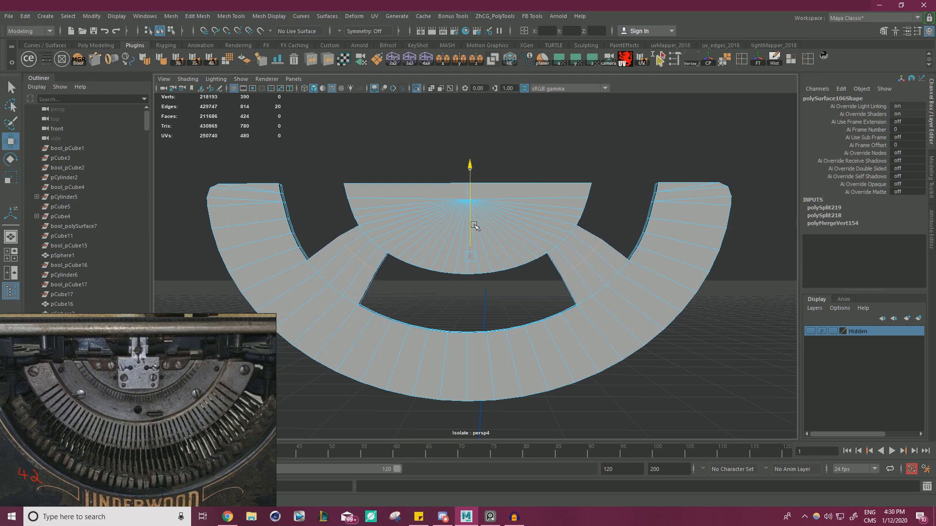
# View the segment from behind, fine-tune the horizontal scale of the arm loops and clear the selection.
pyautogui.keyDown('alt'); pyautogui.moveTo(534, 230); pyautogui.dragTo(636, 240); pyautogui.keyUp('alt')
pyautogui.scroll(3, 629, 241)
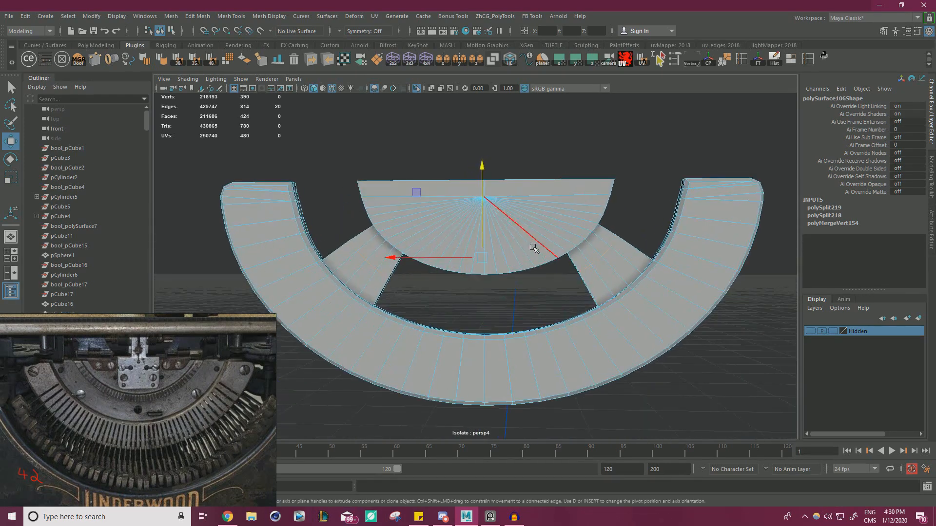
pyautogui.press('r')
pyautogui.moveTo(412, 258); pyautogui.dragTo(412, 257)
pyautogui.press('w')
pyautogui.click(564, 146)
pyautogui.scroll(-5, 522, 199)
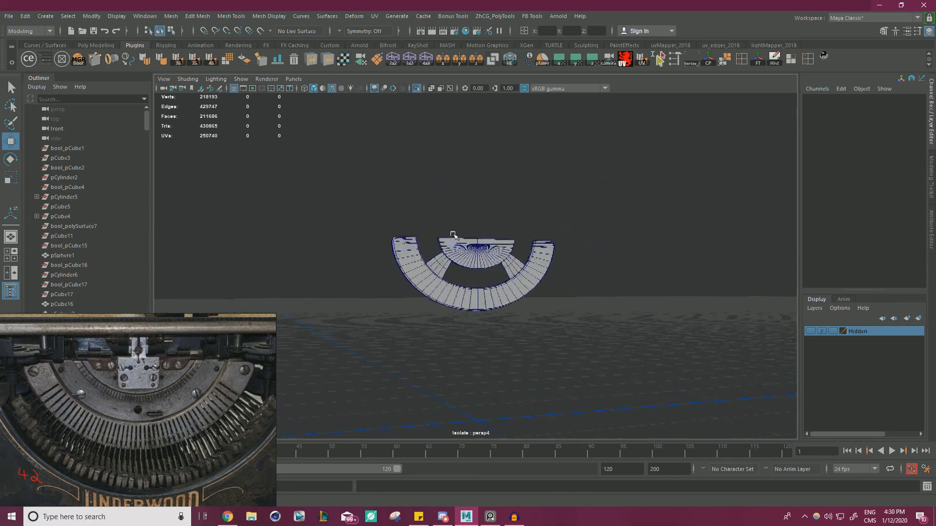
# Show the whole typewriter again, then isolate the armed segment together with the curved strip behind it.
pyautogui.scroll(1, 454, 234)
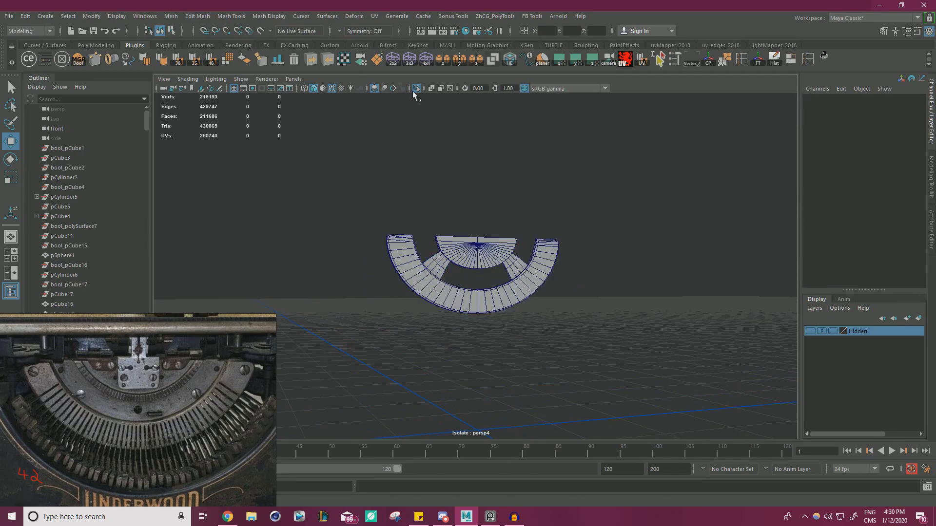
pyautogui.click(417, 88)
pyautogui.scroll(3, 469, 201)
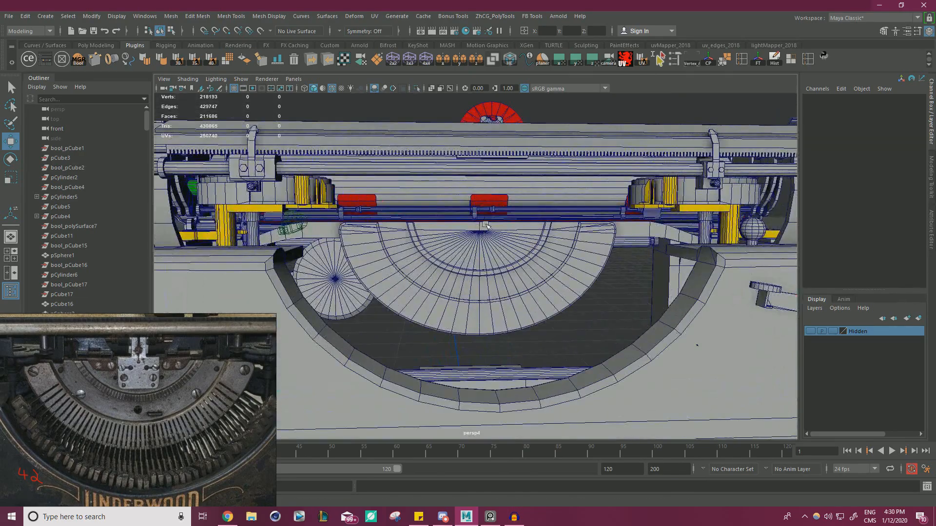
pyautogui.scroll(-2, 485, 225)
pyautogui.keyDown('alt'); pyautogui.moveTo(486, 224); pyautogui.dragTo(485, 247); pyautogui.keyUp('alt')
pyautogui.click(490, 267)
pyautogui.keyDown('shift'); pyautogui.click(467, 273); pyautogui.keyUp('shift')
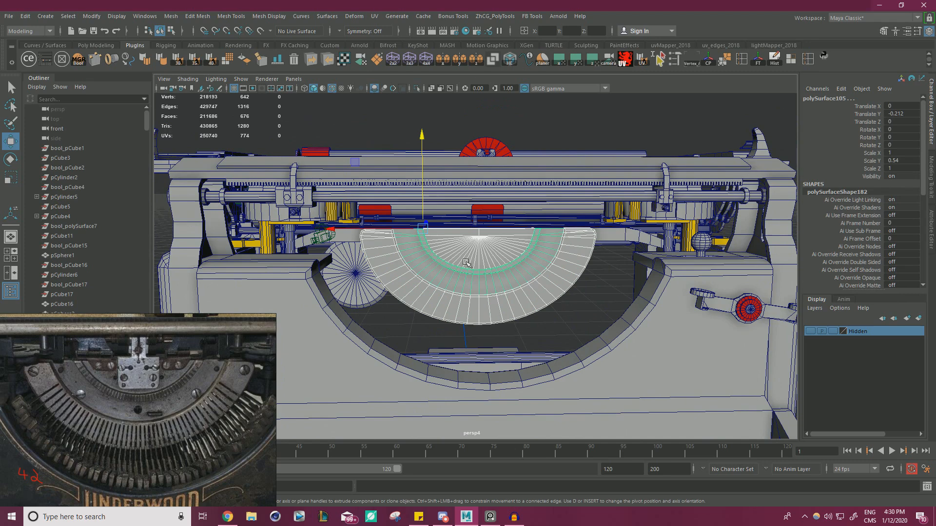
pyautogui.click(416, 89)
pyautogui.keyDown('alt'); pyautogui.moveTo(491, 153); pyautogui.dragTo(458, 217); pyautogui.keyUp('alt')
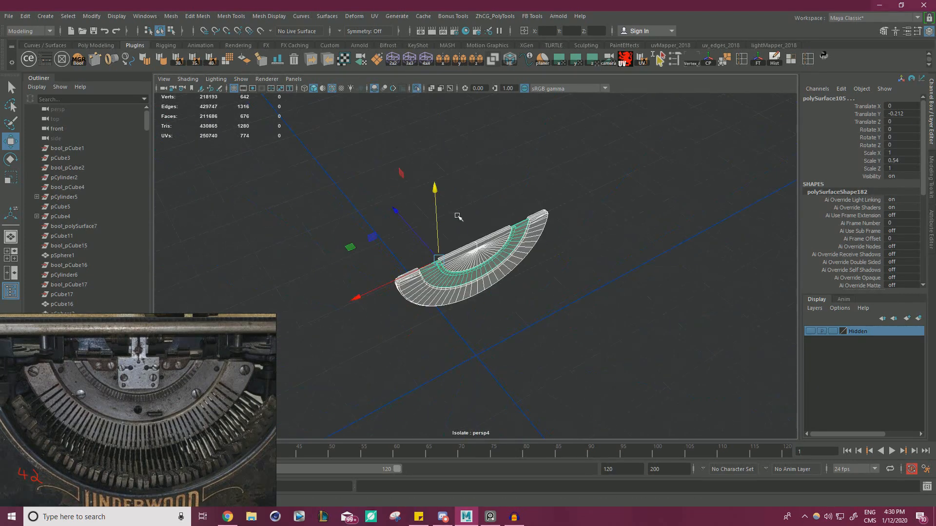
pyautogui.click(458, 217)
# Create a polygon cylinder, scale it to about 1.81, rotate it -90 in X and place it over the arm on the positive X side.
pyautogui.click(45, 16)
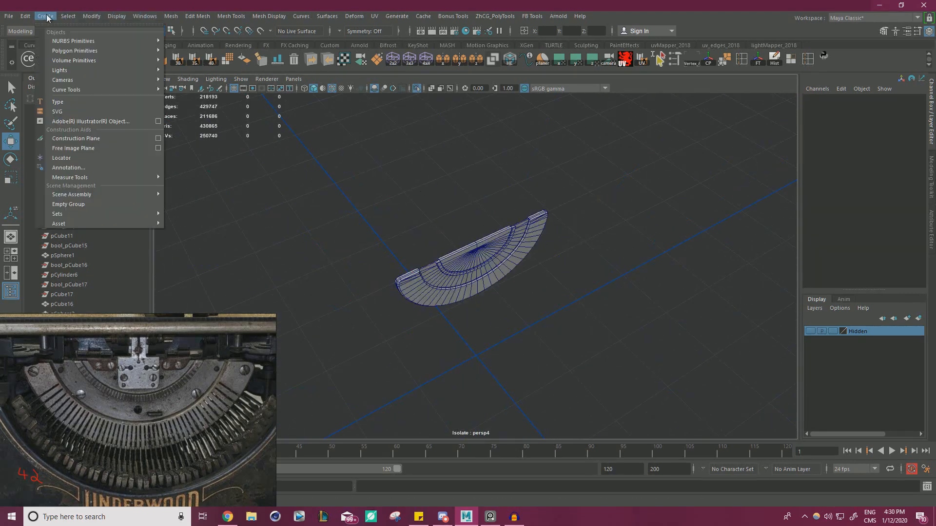
pyautogui.moveTo(78, 51)
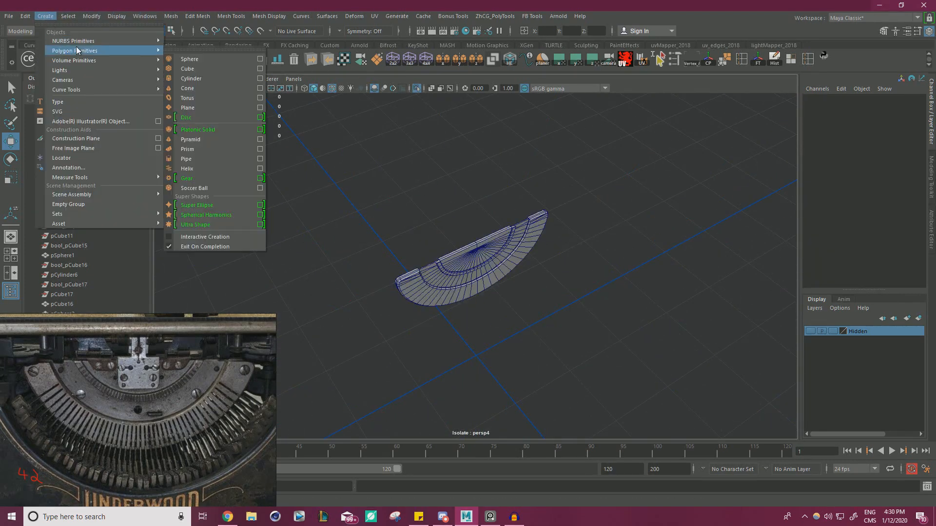
pyautogui.click(201, 79)
pyautogui.press('r')
pyautogui.moveTo(478, 356); pyautogui.dragTo(493, 351)
pyautogui.press('w')
pyautogui.keyDown('alt'); pyautogui.moveTo(498, 314); pyautogui.dragTo(484, 202); pyautogui.keyUp('alt')
pyautogui.keyDown('alt'); pyautogui.moveTo(483, 254); pyautogui.dragTo(560, 249); pyautogui.keyUp('alt')
pyautogui.keyDown('alt'); pyautogui.moveTo(561, 259); pyautogui.dragTo(652, 313, button='right'); pyautogui.keyUp('alt')
pyautogui.moveTo(469, 335); pyautogui.dragTo(569, 95)
pyautogui.press('e')
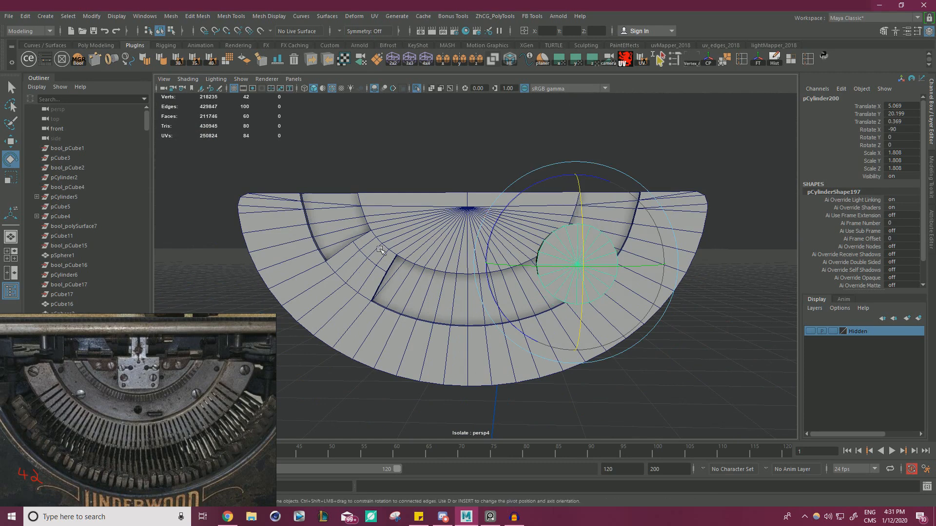
# Delete the faces of the armed segment's half opposite the cylinder.
pyautogui.keyDown('alt'); pyautogui.moveTo(380, 250); pyautogui.dragTo(385, 172); pyautogui.keyUp('alt')
pyautogui.rightClick(385, 171)
pyautogui.click(388, 154)
pyautogui.press('w')
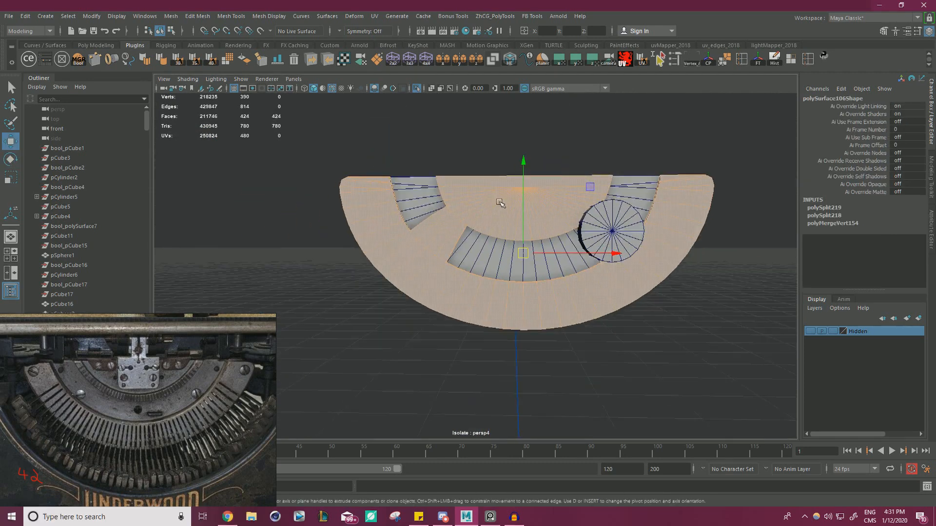
pyautogui.keyDown('alt'); pyautogui.moveTo(500, 203); pyautogui.dragTo(487, 197); pyautogui.keyUp('alt')
pyautogui.moveTo(512, 356); pyautogui.dragTo(511, 357)
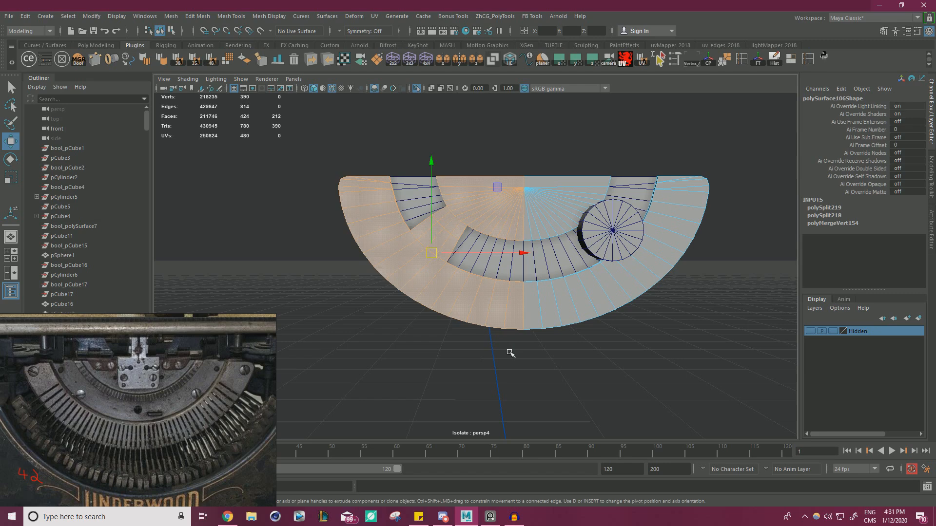
pyautogui.press('Delete')
pyautogui.keyDown('alt'); pyautogui.moveTo(656, 240); pyautogui.dragTo(668, 287, button='right'); pyautogui.keyUp('alt')
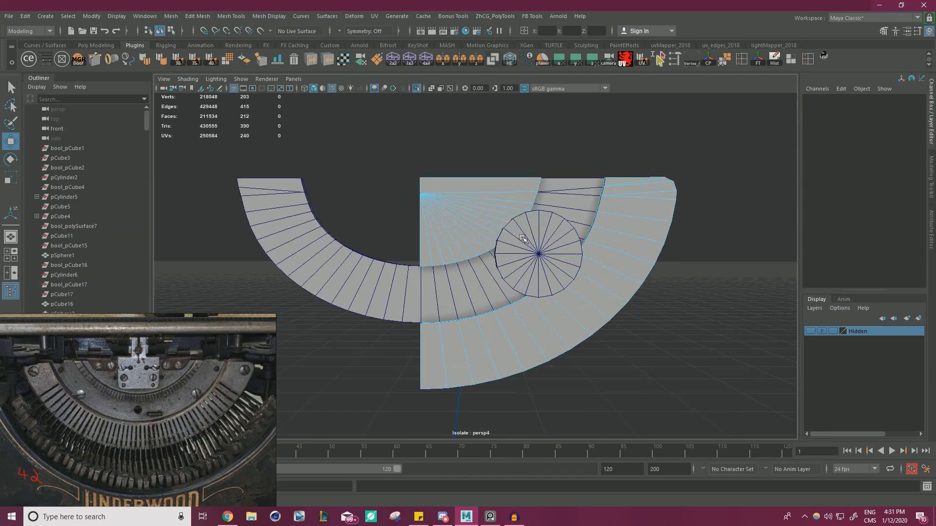
# Delete the same half of the curved strip behind the segment, including the leftover faces past the centre line.
pyautogui.moveTo(522, 236); pyautogui.dragTo(558, 222, button='right')
pyautogui.click(386, 234)
pyautogui.click(377, 298)
pyautogui.moveTo(330, 236); pyautogui.dragTo(330, 271, button='right')
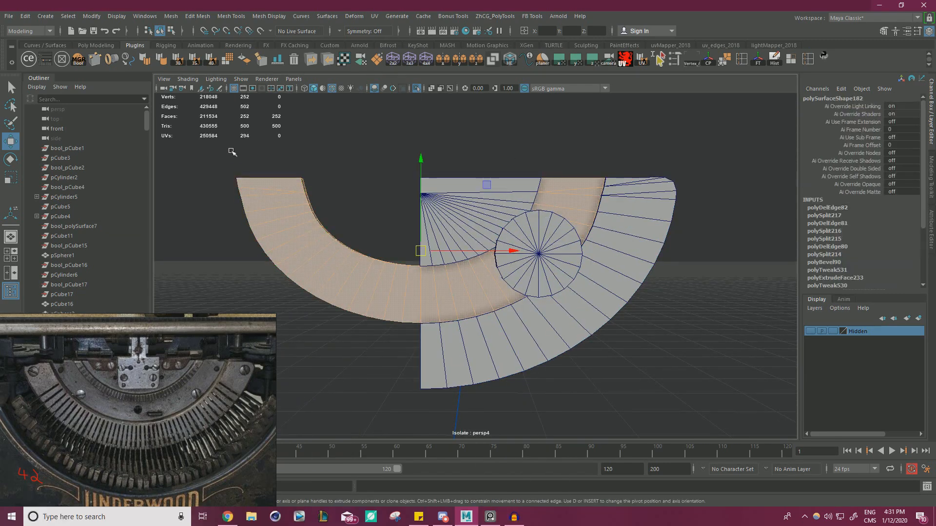
pyautogui.moveTo(232, 152); pyautogui.dragTo(408, 357)
pyautogui.press('Delete')
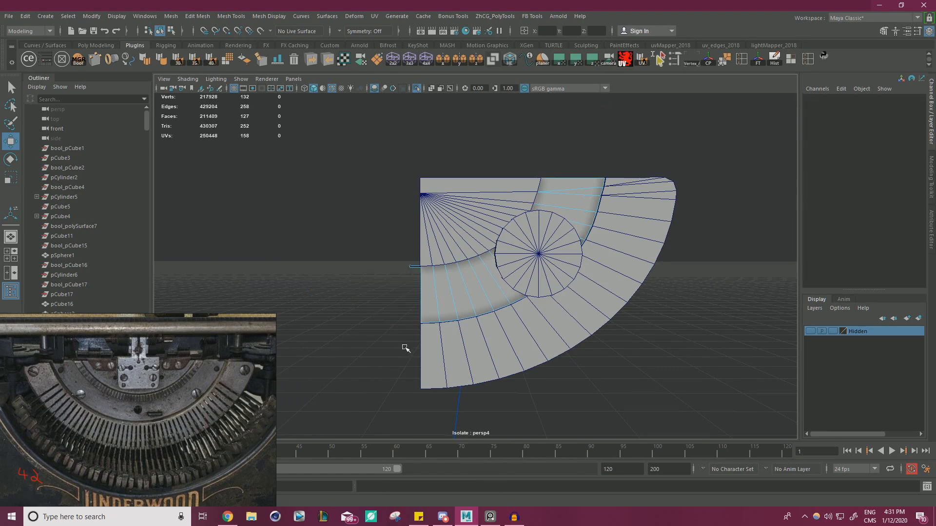
pyautogui.moveTo(414, 274); pyautogui.dragTo(415, 276)
pyautogui.keyDown('alt'); pyautogui.moveTo(416, 276); pyautogui.dragTo(668, 294); pyautogui.keyUp('alt')
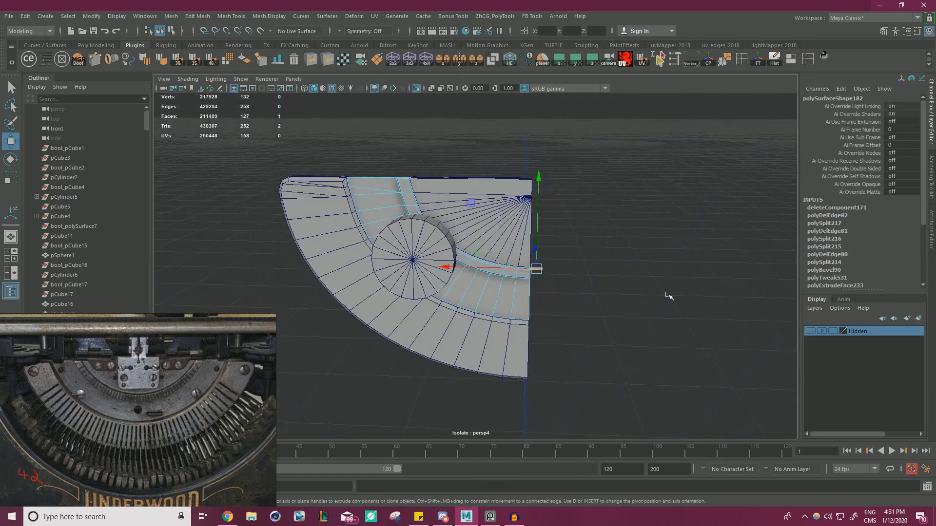
pyautogui.press('Delete')
# Return to object selection and scale the cylinder down uniformly to about 0.469.
pyautogui.scroll(5, 584, 257)
pyautogui.moveTo(414, 250); pyautogui.dragTo(451, 217, button='right')
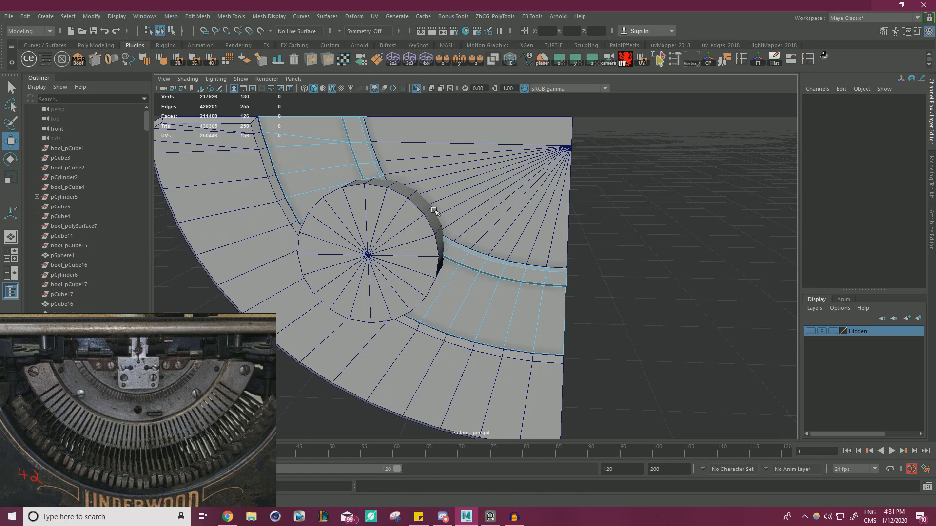
pyautogui.click(649, 255)
pyautogui.keyDown('alt'); pyautogui.moveTo(650, 255); pyautogui.dragTo(543, 181); pyautogui.keyUp('alt')
pyautogui.click(414, 250)
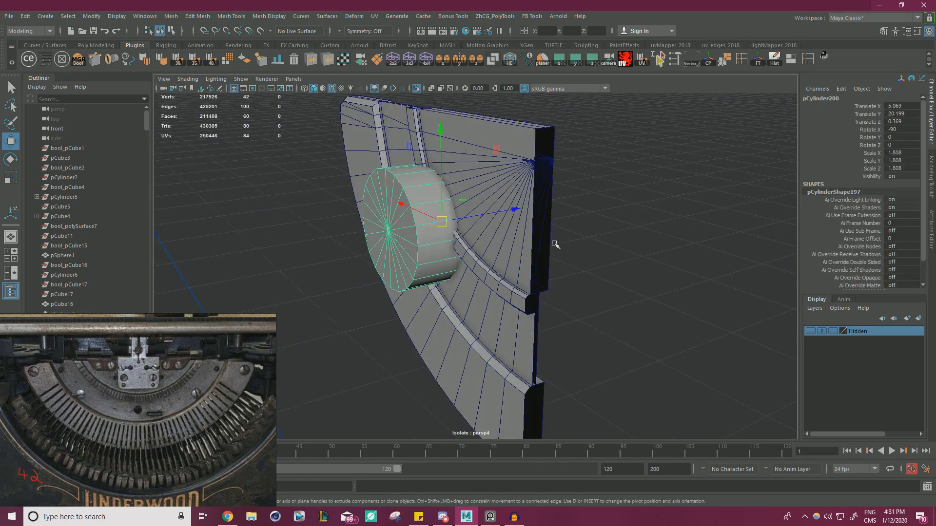
pyautogui.keyDown('alt'); pyautogui.moveTo(554, 247); pyautogui.dragTo(598, 243); pyautogui.keyUp('alt')
pyautogui.press('r')
pyautogui.moveTo(503, 241)
pyautogui.mouseDown(button='middle')
pyautogui.moveTo(512, 244)
pyautogui.moveTo(491, 245)
pyautogui.mouseUp(button='middle')
pyautogui.press('w')
# Move the cylinder to the middle of the connecting arm, at about X 5.33 and Y 19.78, comparing front and back.
pyautogui.scroll(-5, 623, 268)
pyautogui.keyDown('alt'); pyautogui.moveTo(342, 254); pyautogui.dragTo(353, 237); pyautogui.keyUp('alt')
pyautogui.moveTo(624, 181); pyautogui.dragTo(631, 187, button='middle')
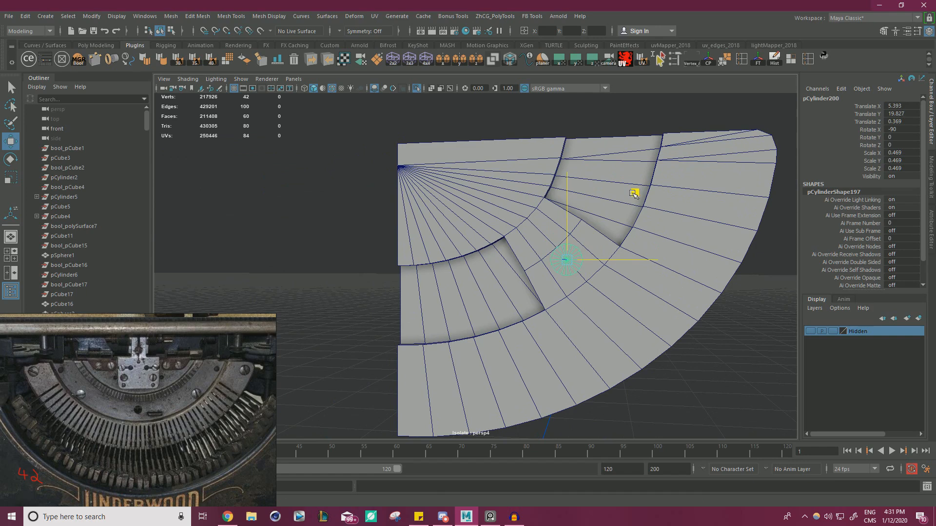
pyautogui.keyDown('alt'); pyautogui.moveTo(633, 196); pyautogui.dragTo(628, 259); pyautogui.keyUp('alt')
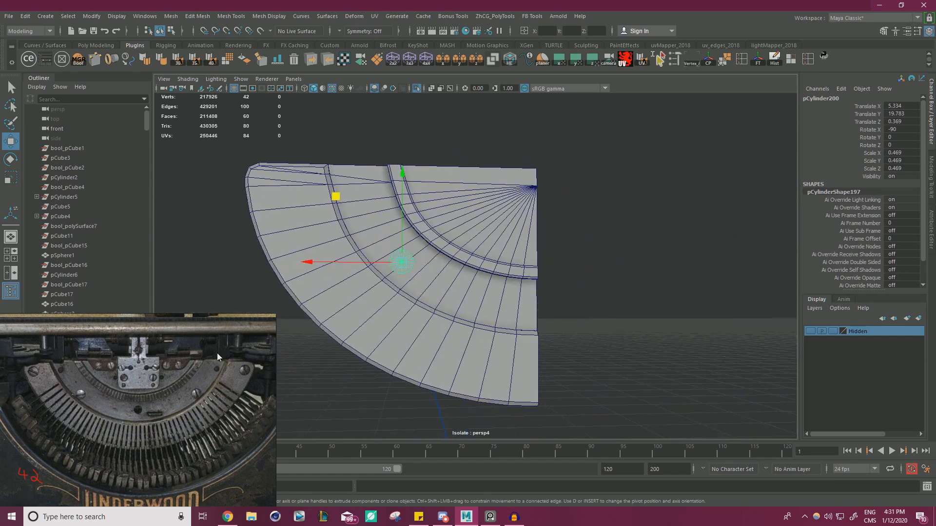
pyautogui.keyDown('alt'); pyautogui.moveTo(349, 259); pyautogui.dragTo(352, 266); pyautogui.keyUp('alt')
# Enlarge the cylinder's diameter to a scale of about 0.573 in X and Z and reposition it at about X 5.48, Y 19.88.
pyautogui.scroll(1, 347, 210)
pyautogui.press('r')
pyautogui.moveTo(333, 199); pyautogui.dragTo(585, 239)
pyautogui.press('w')
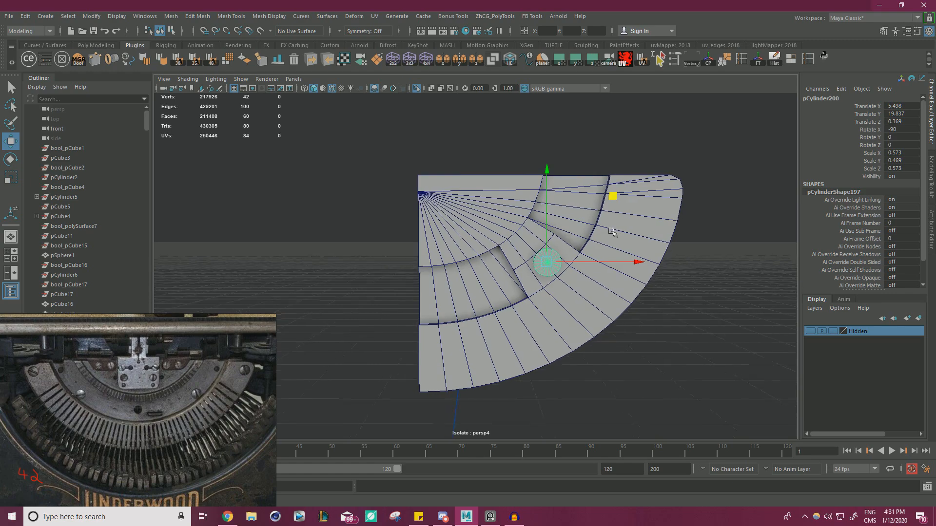
pyautogui.moveTo(613, 197); pyautogui.dragTo(613, 195)
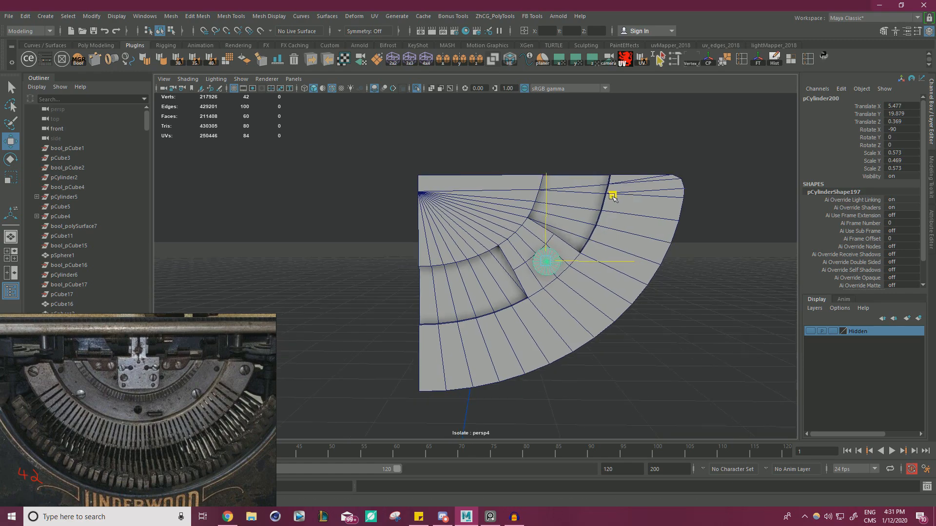
# Check the cylinder against the arm from both sides, scale its diameter slightly smaller and deselect it.
pyautogui.keyDown('alt'); pyautogui.moveTo(613, 196); pyautogui.dragTo(567, 213, button='right'); pyautogui.keyUp('alt')
pyautogui.keyDown('alt'); pyautogui.moveTo(567, 213); pyautogui.dragTo(607, 211); pyautogui.keyUp('alt')
pyautogui.keyDown('alt'); pyautogui.moveTo(560, 215); pyautogui.dragTo(591, 310, button='right'); pyautogui.keyUp('alt')
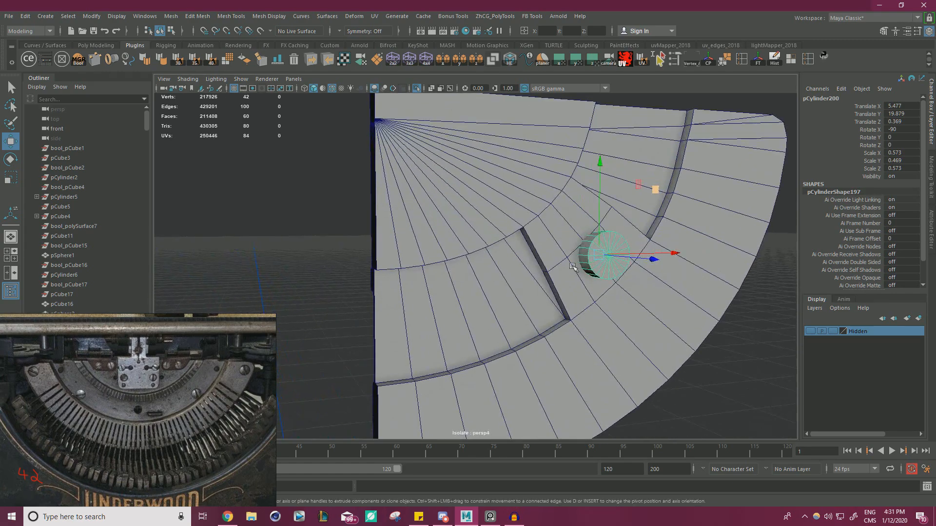
pyautogui.keyDown('alt'); pyautogui.moveTo(580, 267); pyautogui.dragTo(760, 261); pyautogui.keyUp('alt')
pyautogui.keyDown('alt'); pyautogui.moveTo(663, 259); pyautogui.dragTo(525, 255, button='right'); pyautogui.keyUp('alt')
pyautogui.keyDown('alt'); pyautogui.moveTo(526, 254); pyautogui.dragTo(542, 255); pyautogui.keyUp('alt')
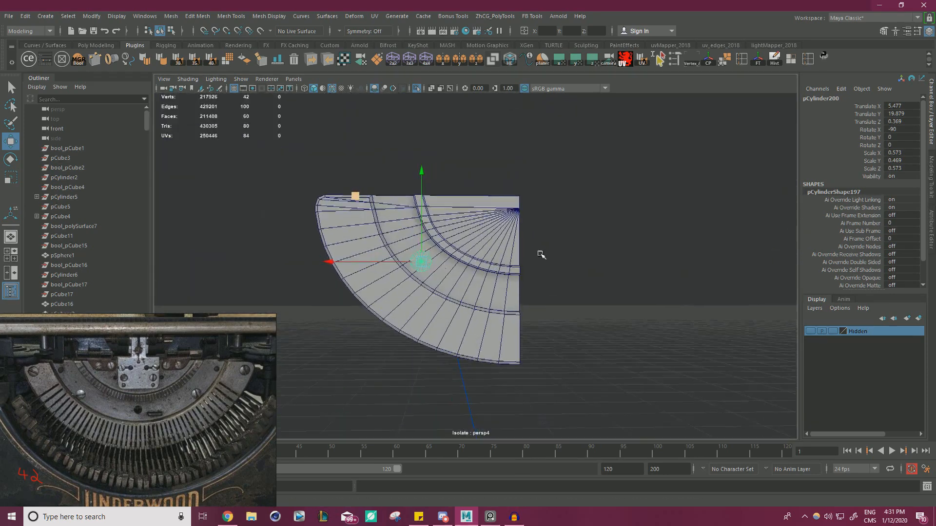
pyautogui.keyDown('alt'); pyautogui.moveTo(541, 255); pyautogui.dragTo(556, 257, button='right'); pyautogui.keyUp('alt')
pyautogui.keyDown('alt'); pyautogui.moveTo(451, 249); pyautogui.dragTo(476, 256, button='right'); pyautogui.keyUp('alt')
pyautogui.press('r')
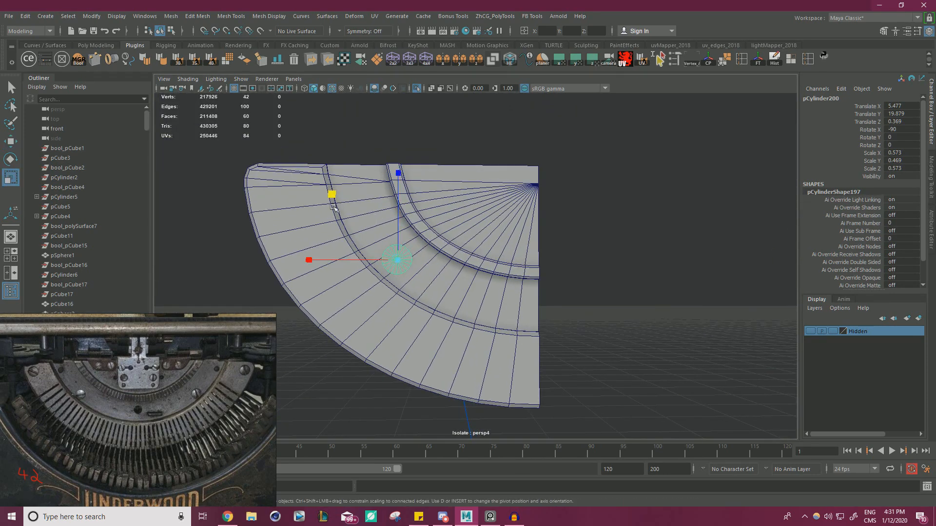
pyautogui.moveTo(332, 194); pyautogui.dragTo(335, 201)
pyautogui.press('w')
pyautogui.click(552, 264)
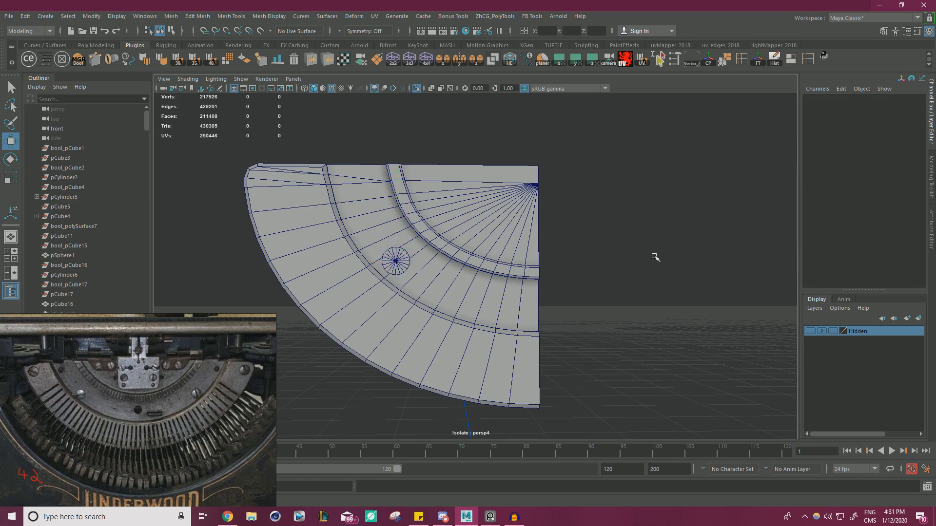
pyautogui.keyDown('alt'); pyautogui.moveTo(654, 257); pyautogui.dragTo(443, 287); pyautogui.keyUp('alt')
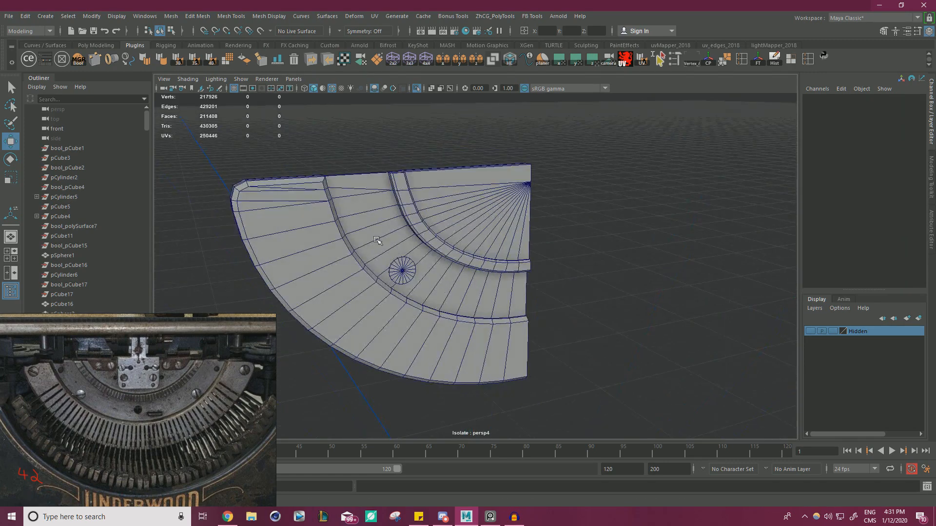
# Open DcBoolManager, then freeze transforms and delete history on all the segment pieces and the screw cylinder.
pyautogui.click(377, 240)
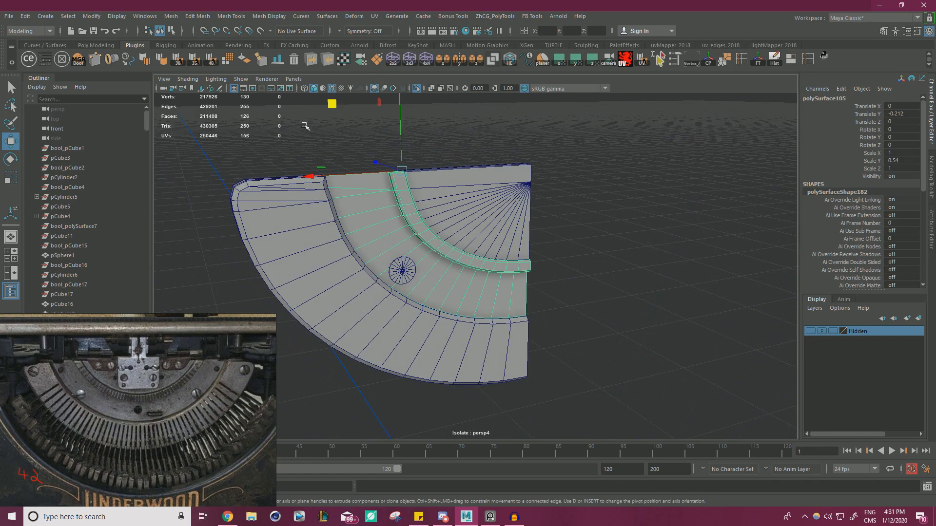
pyautogui.click(77, 62)
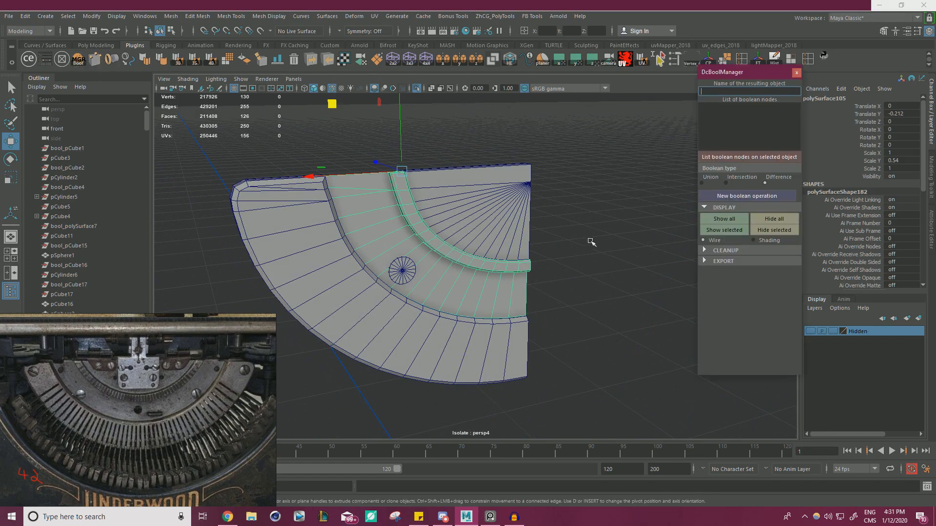
pyautogui.click(634, 263)
pyautogui.moveTo(295, 131); pyautogui.dragTo(558, 373)
pyautogui.moveTo(713, 78); pyautogui.dragTo(725, 146)
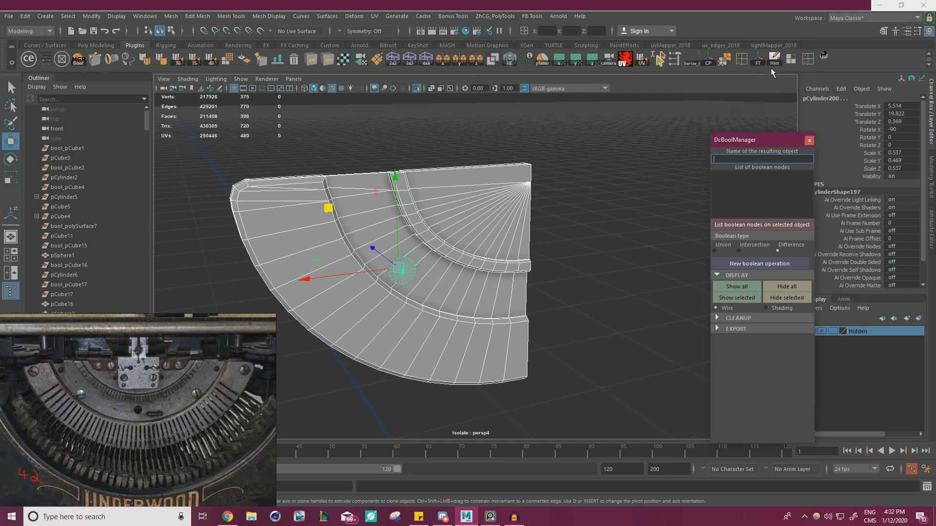
pyautogui.click(774, 64)
pyautogui.click(740, 110)
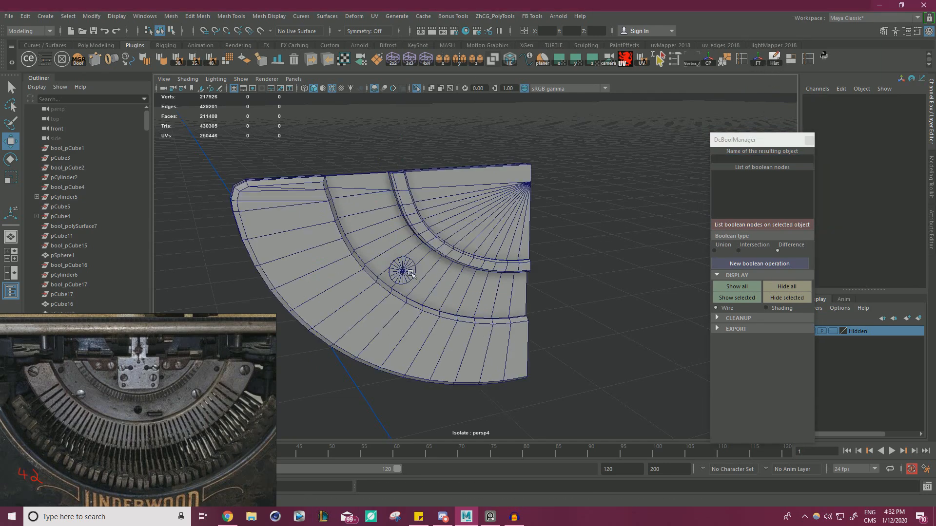
# Duplicate the screw cylinder and lift the copy straight up above the segment to about 5.285 in Y.
pyautogui.click(430, 256)
pyautogui.keyDown('shift'); pyautogui.moveTo(398, 218); pyautogui.dragTo(396, 79); pyautogui.keyUp('shift')
pyautogui.click(581, 210)
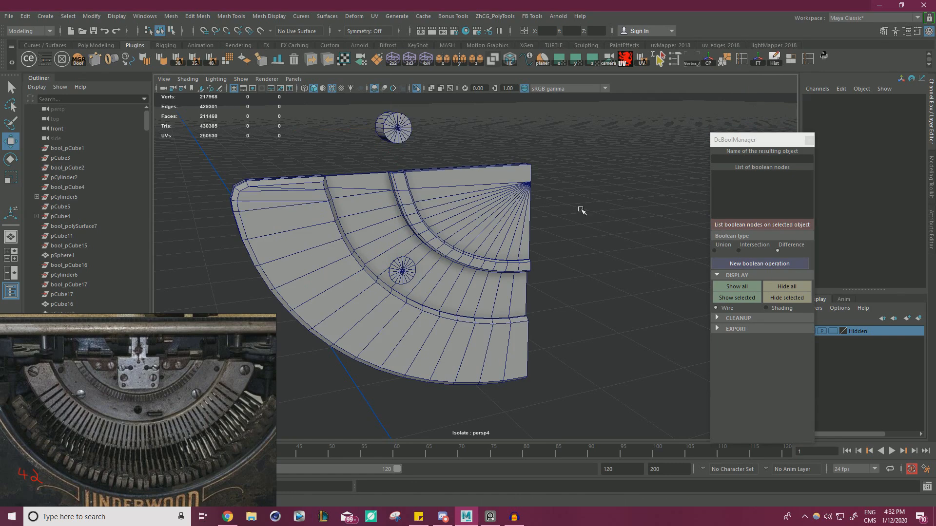
# Subtract the cylinder from the inner ring piece with a Difference boolean, deleting the history and keeping the base objects.
pyautogui.click(383, 249)
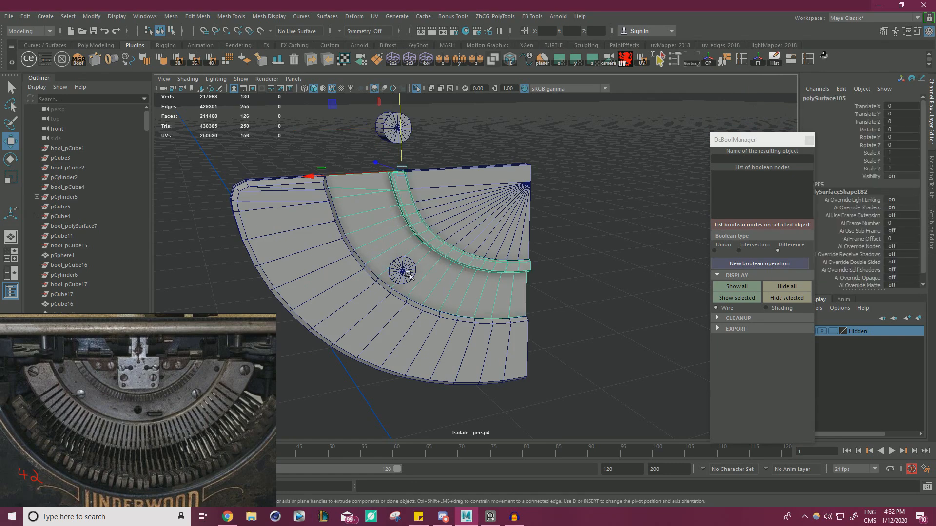
pyautogui.click(734, 264)
pyautogui.keyDown('alt'); pyautogui.moveTo(597, 240); pyautogui.dragTo(577, 239); pyautogui.keyUp('alt')
pyautogui.click(718, 318)
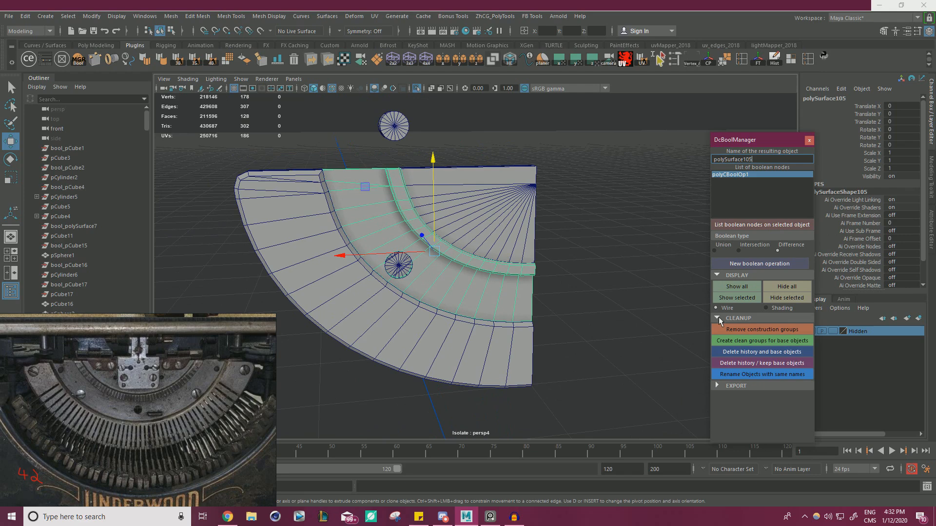
pyautogui.click(743, 362)
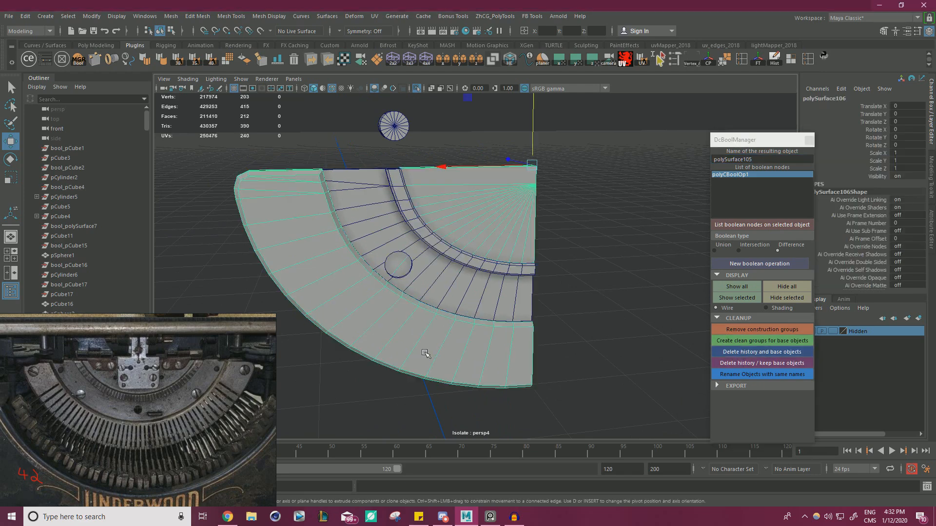
# Set the spare cylinder's Translate Y to 0 to put it back in the ring's hole, and deselect it.
pyautogui.click(408, 130)
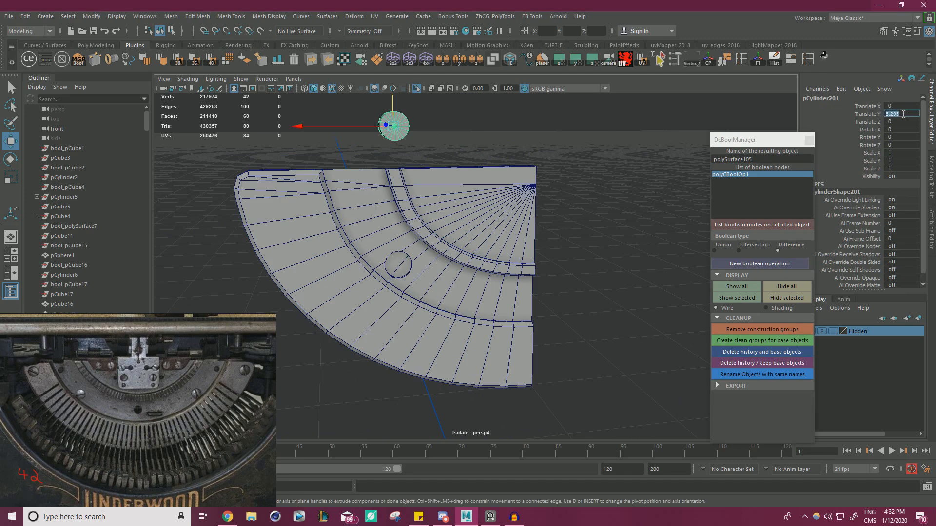
pyautogui.write('0')
pyautogui.press('Return')
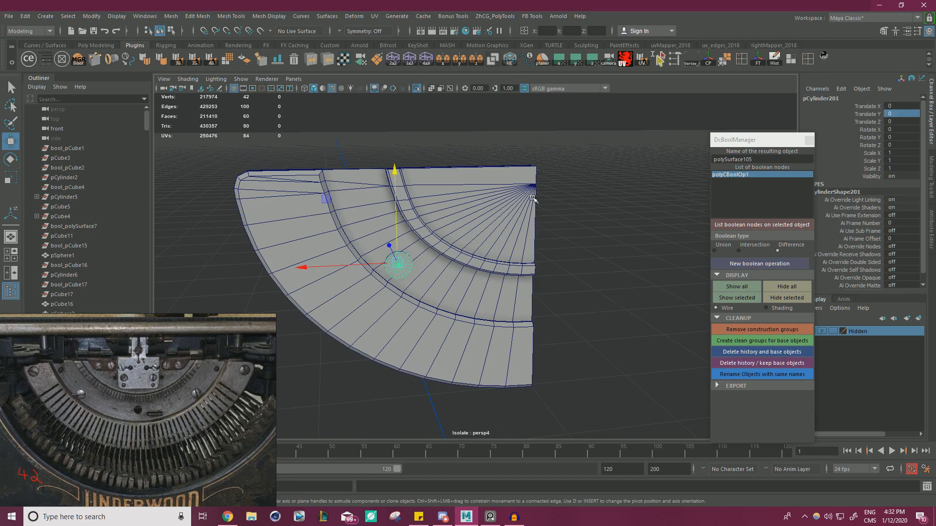
pyautogui.keyDown('alt'); pyautogui.moveTo(619, 272); pyautogui.dragTo(587, 271); pyautogui.keyUp('alt')
pyautogui.click(587, 316)
# Subtract the spare cylinder from the backing piece with a Difference boolean, clear its history and base objects, and inspect the hole.
pyautogui.click(398, 336)
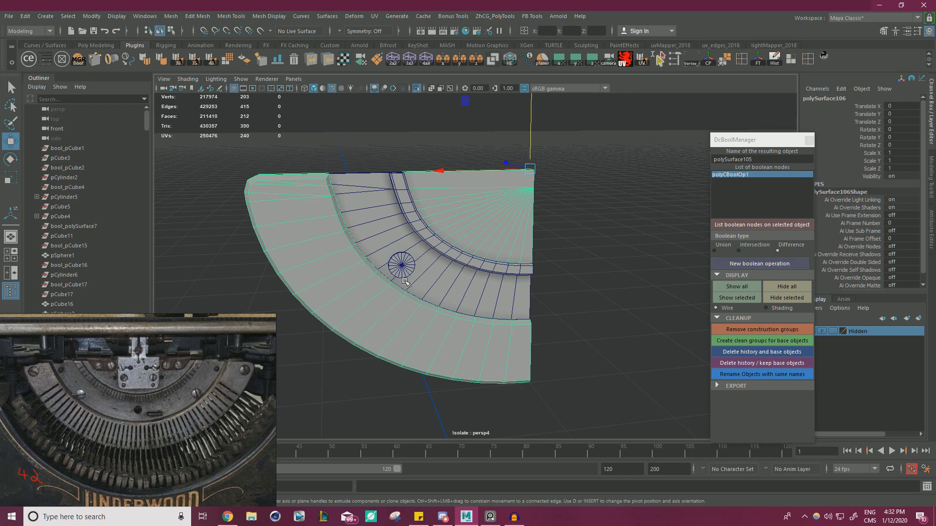
pyautogui.keyDown('shift'); pyautogui.click(408, 266); pyautogui.keyUp('shift')
pyautogui.click(749, 263)
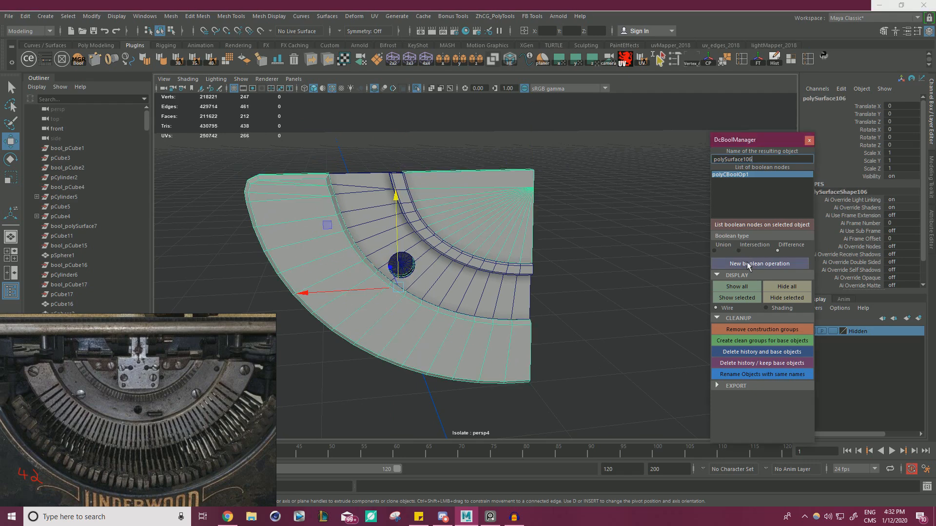
pyautogui.click(755, 352)
pyautogui.keyDown('alt'); pyautogui.moveTo(493, 254); pyautogui.dragTo(389, 315); pyautogui.keyUp('alt')
pyautogui.scroll(5, 438, 266)
pyautogui.click(349, 270)
pyautogui.keyDown('alt'); pyautogui.moveTo(444, 234); pyautogui.dragTo(509, 110); pyautogui.keyUp('alt')
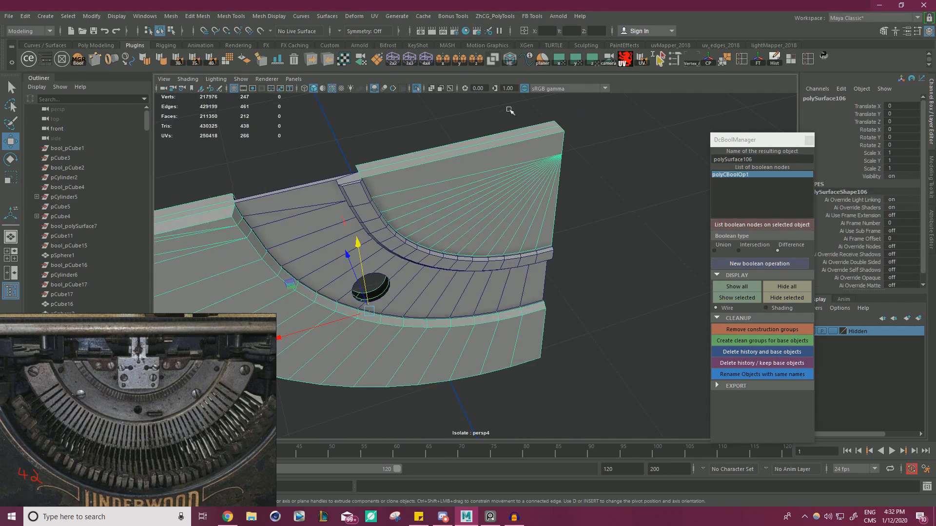
# Isolate the backing piece and bridge the front and back border edges of the screw hole in its connecting arm.
pyautogui.click(420, 88)
pyautogui.click(417, 88)
pyautogui.keyDown('alt'); pyautogui.moveTo(463, 147); pyautogui.dragTo(494, 230); pyautogui.keyUp('alt')
pyautogui.scroll(5, 494, 230)
pyautogui.scroll(4, 411, 238)
pyautogui.moveTo(399, 225); pyautogui.dragTo(398, 182, button='right')
pyautogui.doubleClick(411, 220)
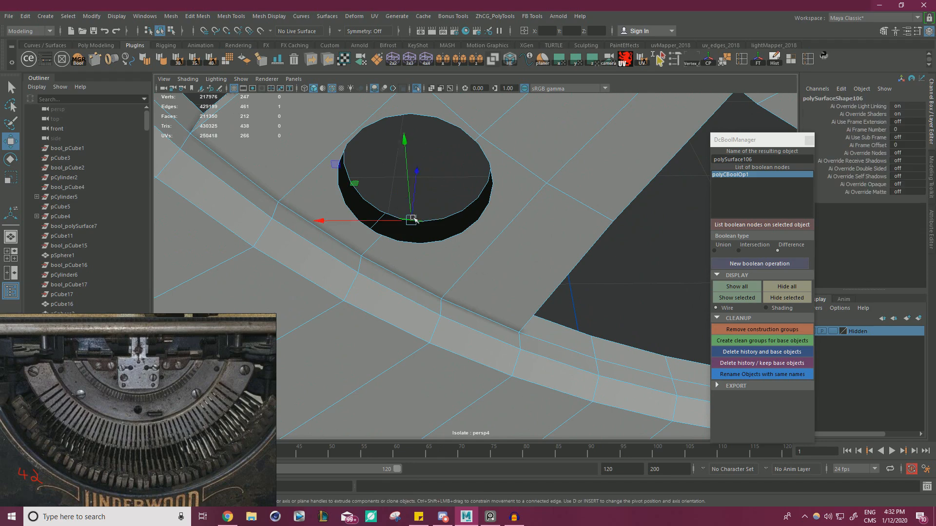
pyautogui.keyDown('shift'); pyautogui.moveTo(429, 219); pyautogui.dragTo(434, 327, button='right'); pyautogui.keyUp('shift')
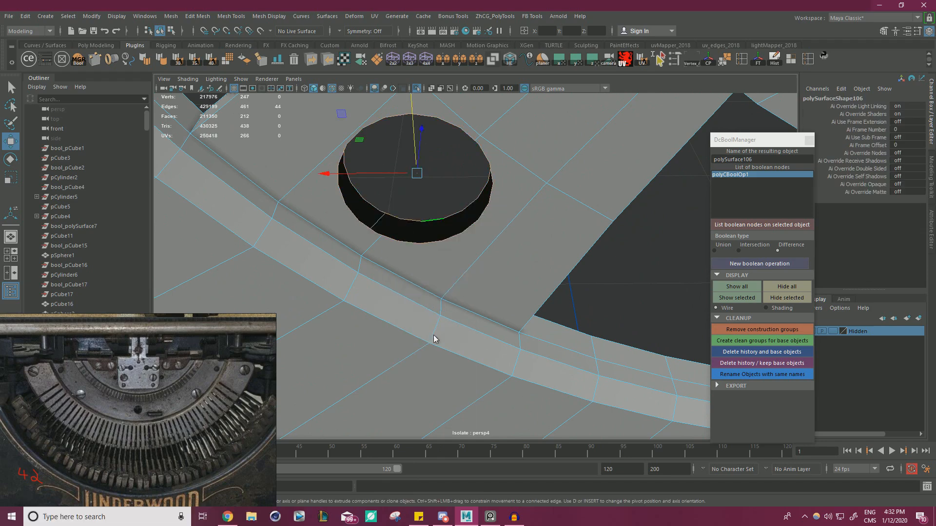
pyautogui.keyDown('alt'); pyautogui.moveTo(491, 254); pyautogui.dragTo(426, 242); pyautogui.keyUp('alt')
# Vertex-snap the stray vertices along the lower rim of the backing piece's screw hole onto their neighbouring vertices.
pyautogui.scroll(5, 426, 242)
pyautogui.moveTo(395, 222); pyautogui.dragTo(359, 222, button='right')
pyautogui.click(397, 252)
pyautogui.press('w')
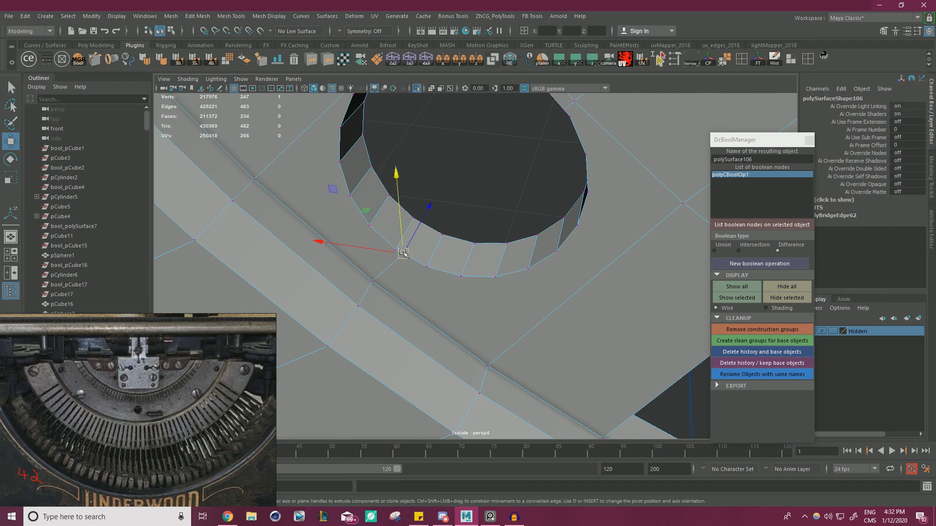
pyautogui.moveTo(398, 254); pyautogui.dragTo(397, 254)
pyautogui.click(421, 223)
pyautogui.press('v')
pyautogui.moveTo(421, 223); pyautogui.dragTo(416, 219)
# Vertex-snap the stray vertices on the opposite side of the backing piece's hole onto their neighbours, undoing the misplaced snap.
pyautogui.keyDown('alt'); pyautogui.moveTo(417, 214); pyautogui.dragTo(547, 133); pyautogui.keyUp('alt')
pyautogui.click(551, 134)
pyautogui.click(534, 167)
pyautogui.press('v')
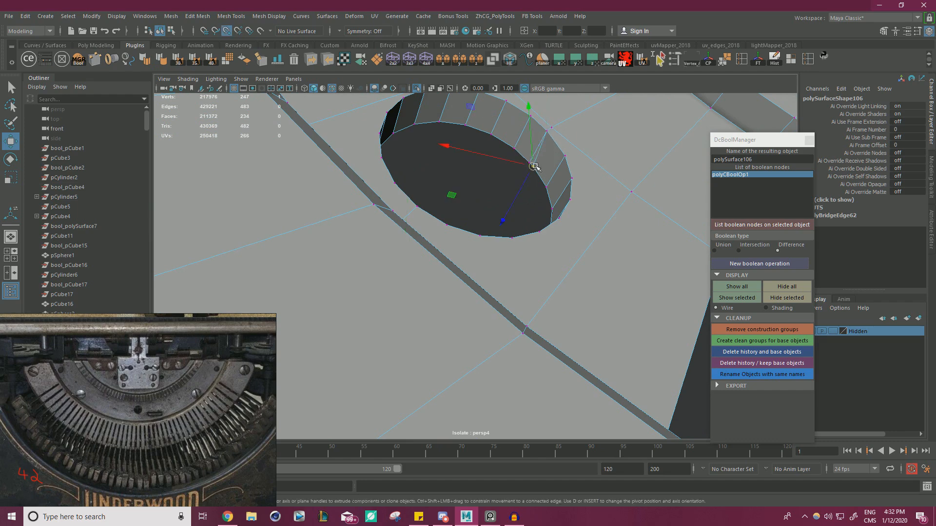
pyautogui.moveTo(535, 167); pyautogui.dragTo(534, 168)
pyautogui.hotkey('ctrl', 'z')
pyautogui.click(529, 162)
pyautogui.press('v')
pyautogui.click(550, 135)
pyautogui.press('v')
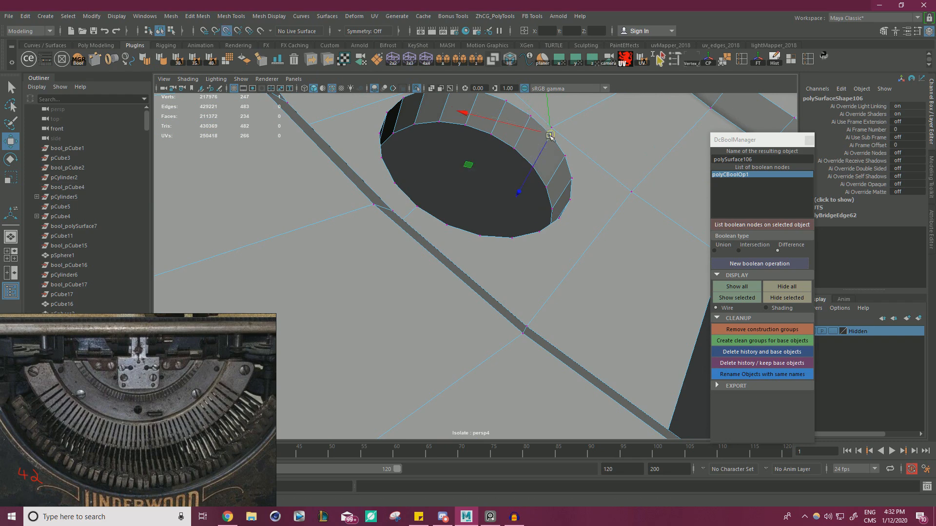
pyautogui.moveTo(549, 136); pyautogui.dragTo(552, 132)
pyautogui.press('f')
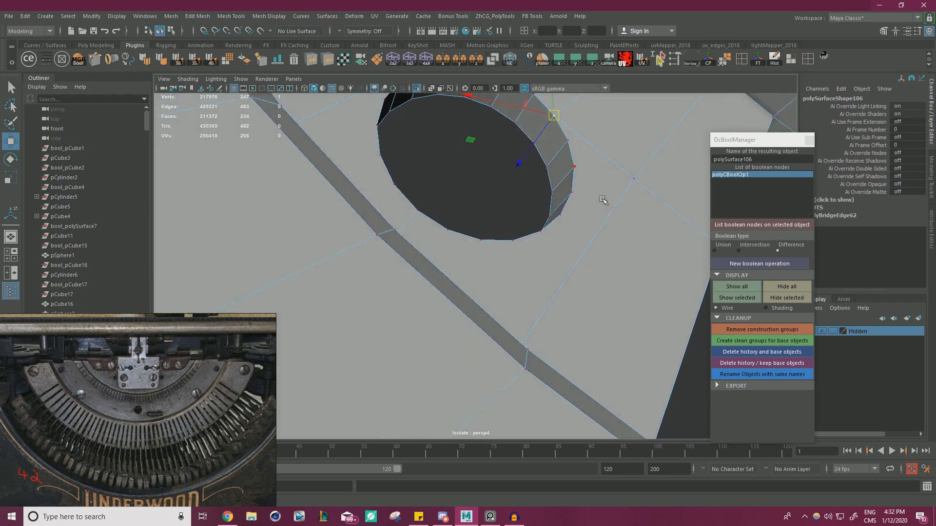
# Merge the overlapping vertices of the backing piece around the hole and return to object selection.
pyautogui.moveTo(543, 233); pyautogui.dragTo(662, 318)
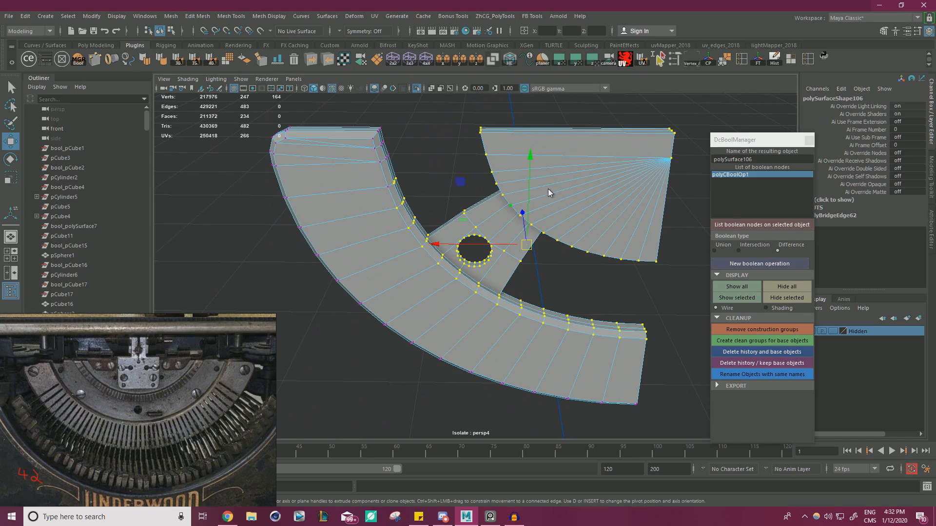
pyautogui.keyDown('shift'); pyautogui.moveTo(549, 190); pyautogui.dragTo(568, 144, button='right'); pyautogui.keyUp('shift')
pyautogui.click(496, 180)
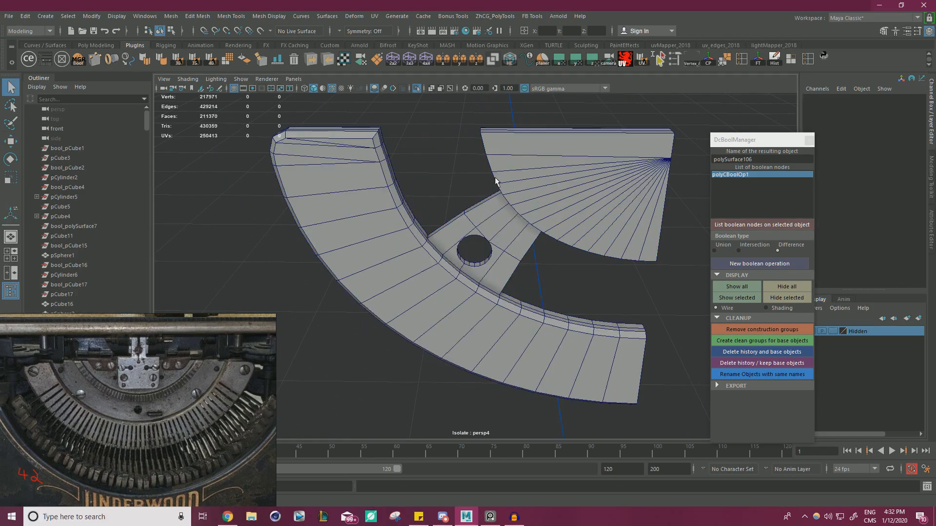
# Isolate the inner ring piece and bridge the front and back border edges of its screw hole.
pyautogui.click(416, 88)
pyautogui.click(479, 249)
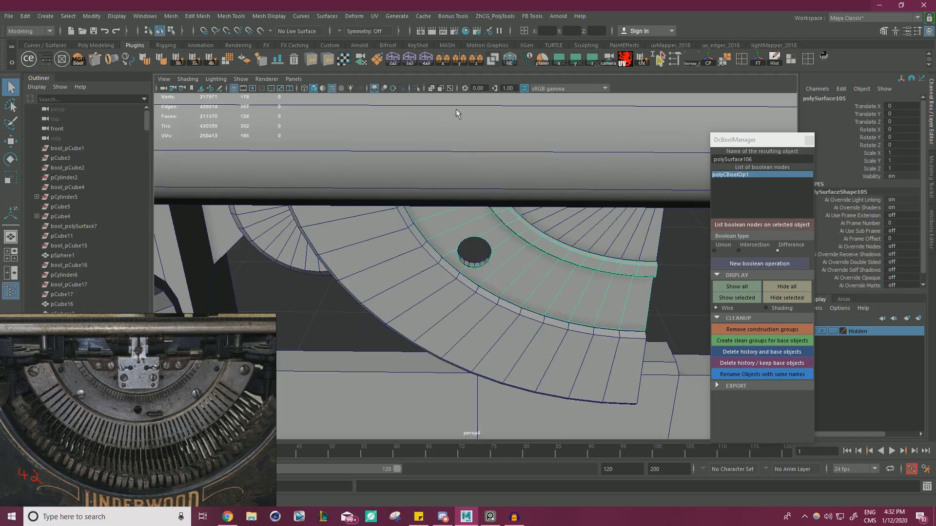
pyautogui.press('w')
pyautogui.click(416, 88)
pyautogui.scroll(8, 428, 234)
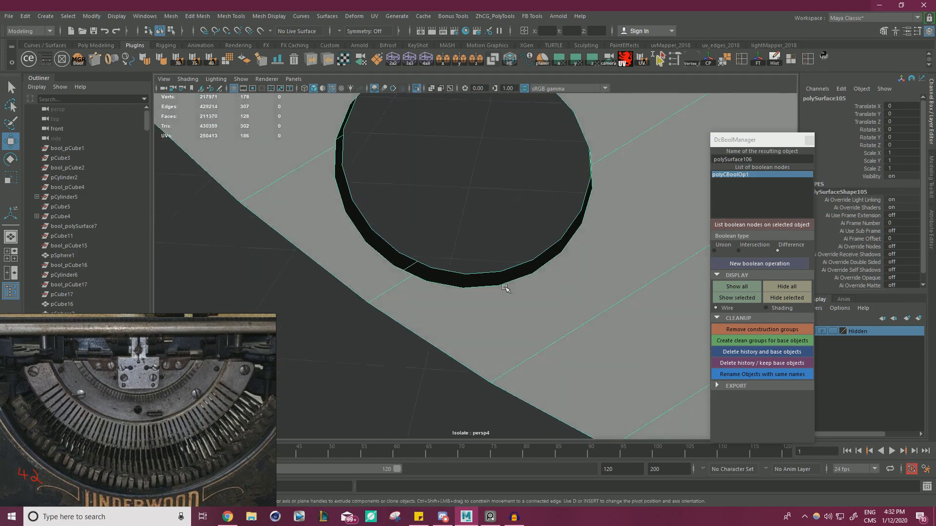
pyautogui.moveTo(428, 231); pyautogui.dragTo(428, 176, button='right')
pyautogui.doubleClick(430, 278)
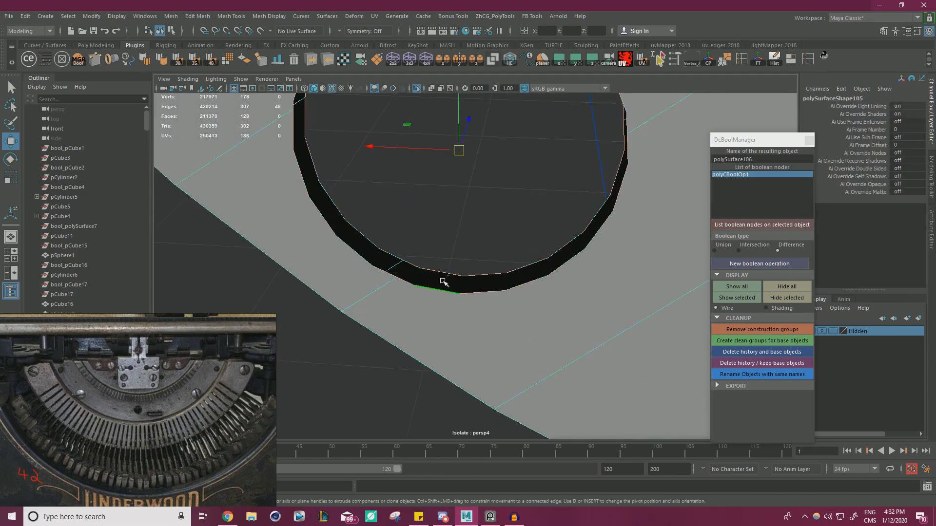
pyautogui.keyDown('shift'); pyautogui.moveTo(485, 211); pyautogui.dragTo(476, 328, button='right'); pyautogui.keyUp('shift')
pyautogui.keyDown('alt'); pyautogui.moveTo(476, 326); pyautogui.dragTo(487, 267); pyautogui.keyUp('alt')
# Vertex-snap the stray vertices on the lower rim of the ring piece's screw hole onto their neighbours.
pyautogui.moveTo(376, 236); pyautogui.dragTo(333, 237, button='right')
pyautogui.click(389, 250)
pyautogui.press('w')
pyautogui.press('v')
pyautogui.moveTo(388, 251); pyautogui.dragTo(394, 277)
pyautogui.click(374, 267)
pyautogui.press('v')
pyautogui.keyDown('alt'); pyautogui.moveTo(441, 242); pyautogui.dragTo(350, 175); pyautogui.keyUp('alt')
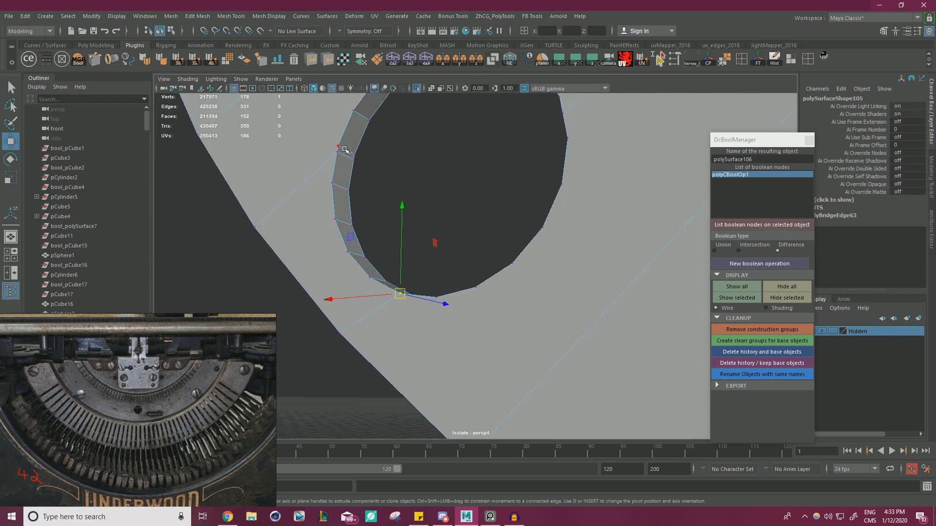
# Vertex-snap the remaining stray vertices around the ring piece's hole onto their neighbours, undoing the misplaced snap.
pyautogui.click(354, 155)
pyautogui.press('v')
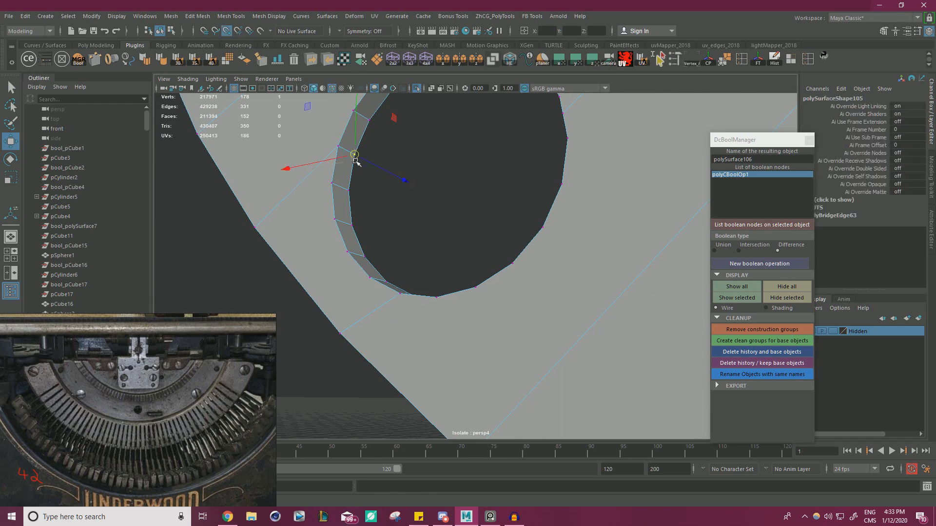
pyautogui.keyDown('alt'); pyautogui.moveTo(356, 162); pyautogui.dragTo(528, 220); pyautogui.keyUp('alt')
pyautogui.press('v')
pyautogui.hotkey('ctrl', 'z')
pyautogui.click(504, 183)
pyautogui.click(498, 140)
pyautogui.press('v')
pyautogui.click(537, 265)
pyautogui.click(570, 236)
pyautogui.press('v')
pyautogui.click(589, 236)
pyautogui.press('v')
# Merge the ring piece's overlapping vertices, deselect it and show the whole typewriter again.
pyautogui.keyDown('alt'); pyautogui.moveTo(529, 220); pyautogui.dragTo(302, 234, button='right'); pyautogui.keyUp('alt')
pyautogui.moveTo(314, 320); pyautogui.dragTo(600, 171)
pyautogui.keyDown('shift'); pyautogui.moveTo(437, 174); pyautogui.dragTo(508, 138, button='right'); pyautogui.keyUp('shift')
pyautogui.click(563, 133)
pyautogui.click(418, 90)
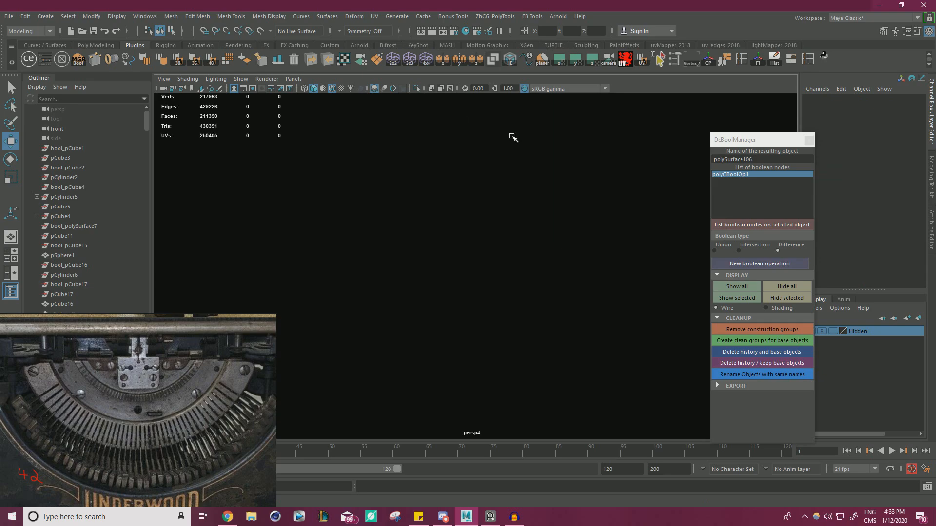
# Snap the ring piece's pivot to its straight centre edge, clear its history and mirror it across X.
pyautogui.keyDown('alt'); pyautogui.moveTo(512, 137); pyautogui.dragTo(480, 139); pyautogui.keyUp('alt')
pyautogui.keyDown('alt'); pyautogui.moveTo(480, 139); pyautogui.dragTo(310, 148, button='right'); pyautogui.keyUp('alt')
pyautogui.keyDown('alt'); pyautogui.moveTo(310, 147); pyautogui.dragTo(260, 169); pyautogui.keyUp('alt')
pyautogui.click(370, 207)
pyautogui.keyDown('alt'); pyautogui.moveTo(453, 229); pyautogui.dragTo(414, 254); pyautogui.keyUp('alt')
pyautogui.keyDown('alt'); pyautogui.moveTo(415, 253); pyautogui.dragTo(521, 259, button='right'); pyautogui.keyUp('alt')
pyautogui.press('d')
pyautogui.press('v')
pyautogui.moveTo(307, 158); pyautogui.dragTo(454, 202)
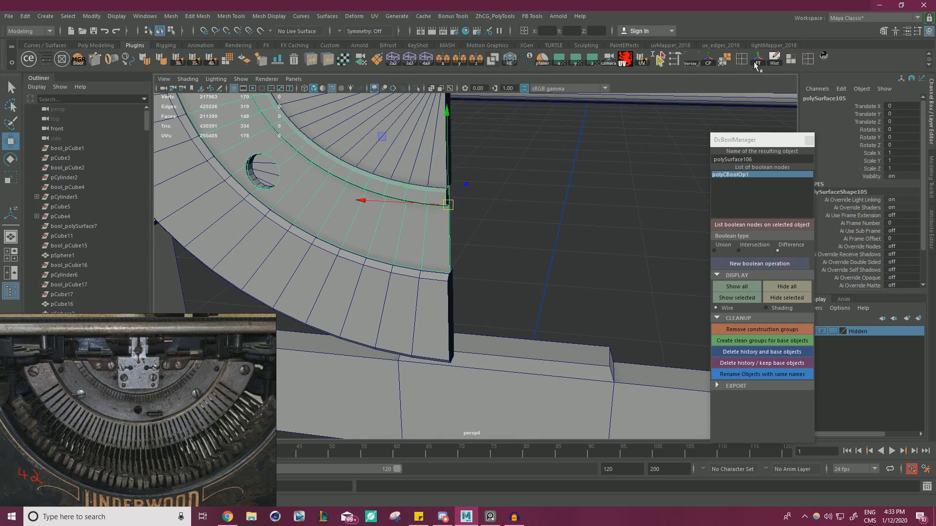
pyautogui.click(773, 60)
pyautogui.click(440, 62)
pyautogui.click(549, 161)
# Merge all vertices of the mirrored ring to close its centre seam, then return to object selection.
pyautogui.keyDown('alt'); pyautogui.moveTo(548, 160); pyautogui.dragTo(472, 195); pyautogui.keyUp('alt')
pyautogui.click(536, 213)
pyautogui.moveTo(538, 214); pyautogui.dragTo(485, 211, button='right')
pyautogui.scroll(-5, 502, 224)
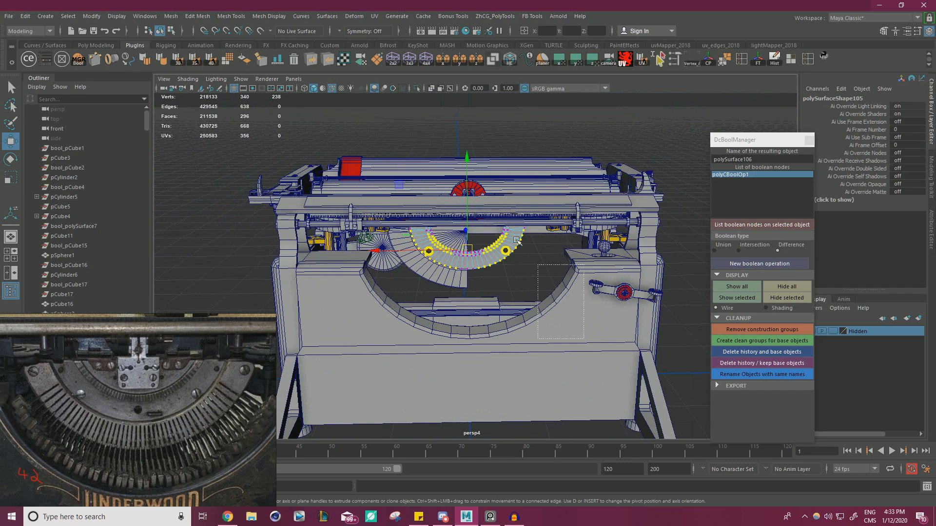
pyautogui.keyDown('shift'); pyautogui.moveTo(488, 142); pyautogui.dragTo(485, 115, button='right'); pyautogui.keyUp('shift')
pyautogui.keyDown('shift'); pyautogui.moveTo(520, 97); pyautogui.dragTo(522, 98, button='right'); pyautogui.keyUp('shift')
pyautogui.scroll(5, 570, 259)
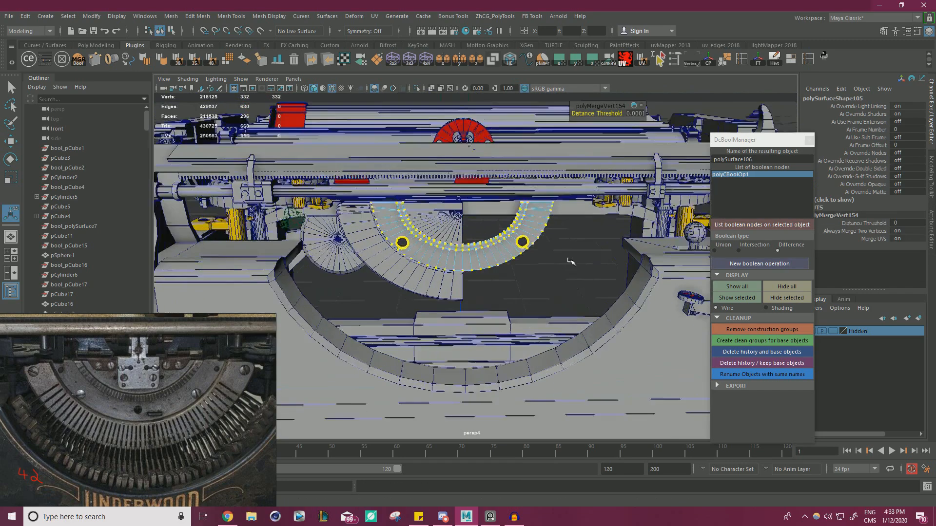
pyautogui.keyDown('alt'); pyautogui.moveTo(569, 258); pyautogui.dragTo(568, 225); pyautogui.keyUp('alt')
pyautogui.moveTo(429, 195); pyautogui.dragTo(470, 164, button='right')
pyautogui.press('q')
pyautogui.click(532, 286)
# Snap the backing piece's pivot to its centre edge, freeze its transforms and mirror it across X.
pyautogui.click(446, 282)
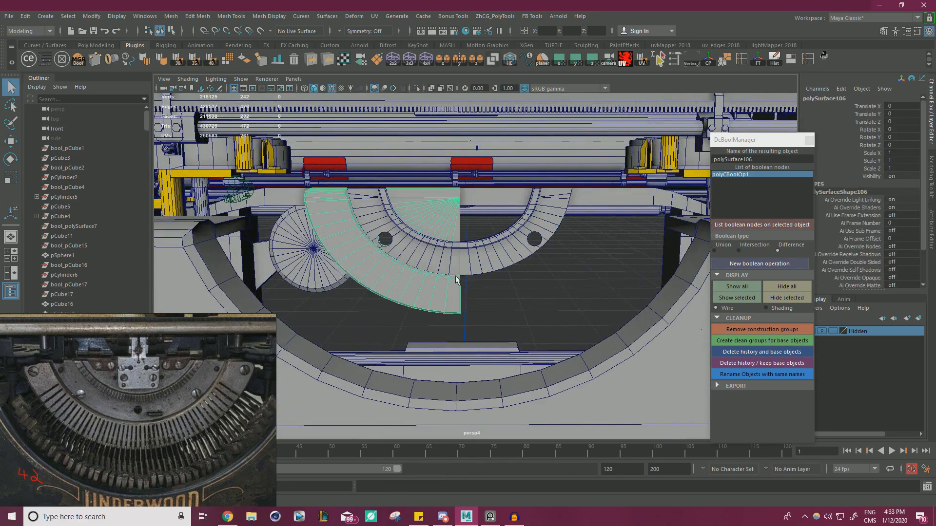
pyautogui.press('w')
pyautogui.press('d')
pyautogui.press('v')
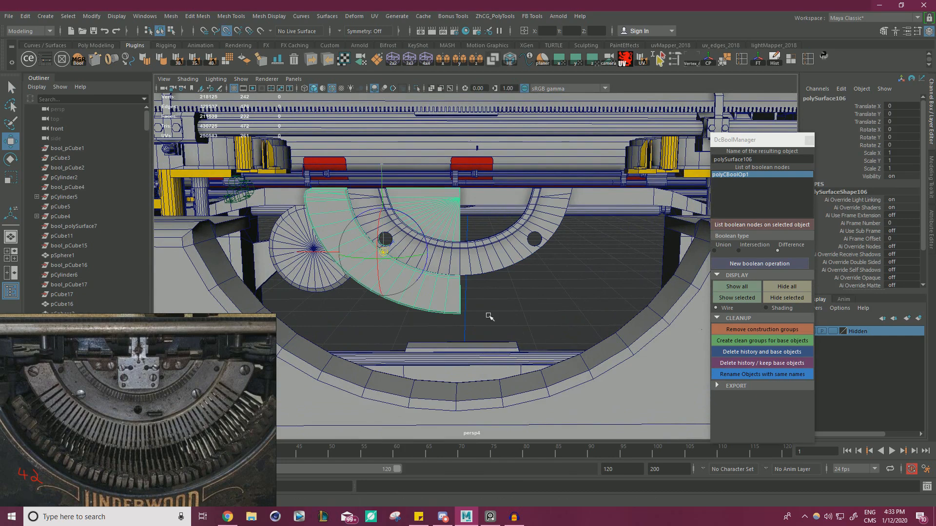
pyautogui.moveTo(490, 317); pyautogui.dragTo(463, 312, button='middle')
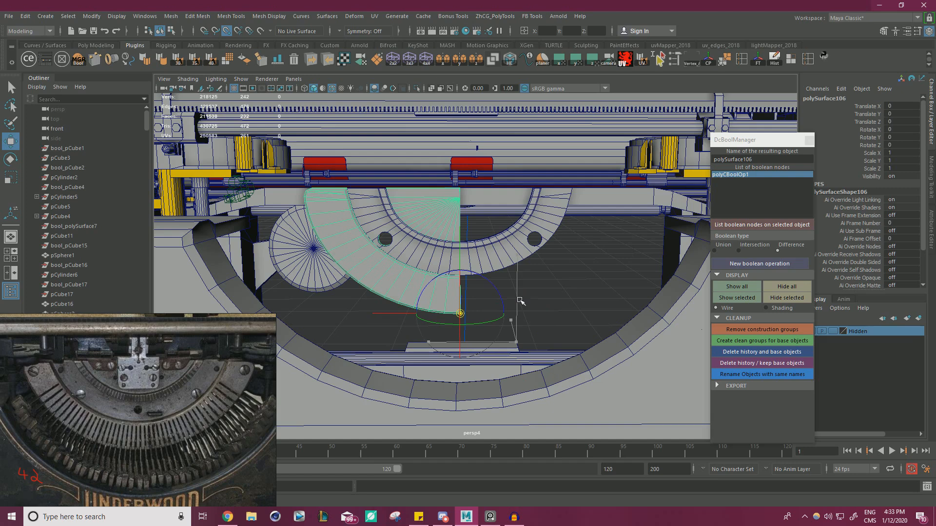
pyautogui.press('d')
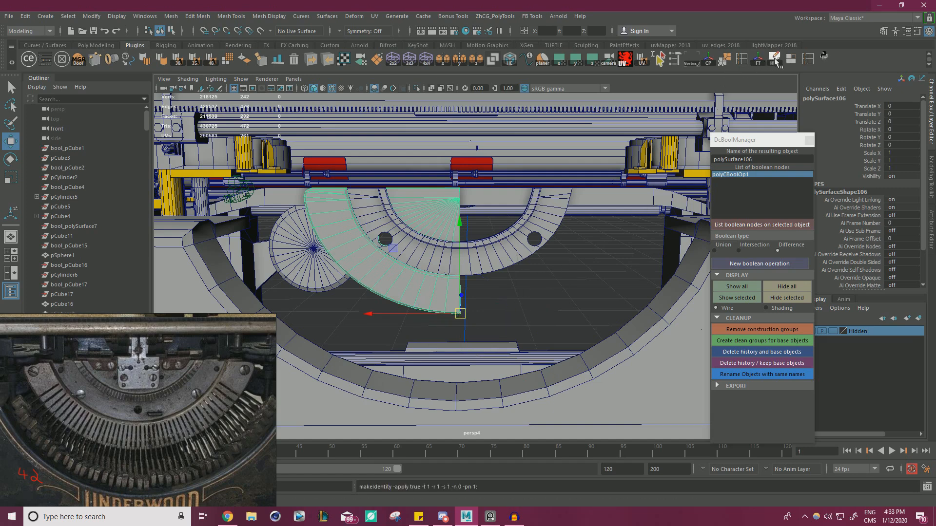
pyautogui.click(442, 61)
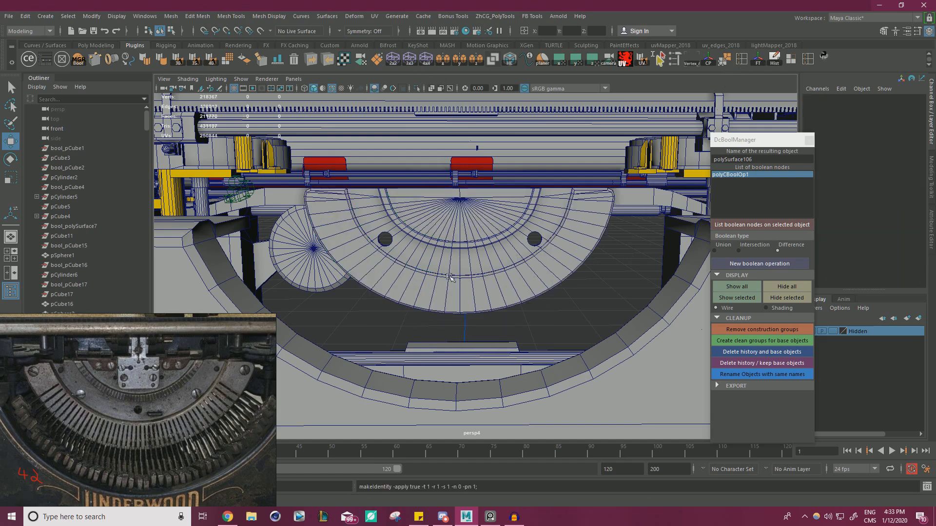
# Merge all vertices of the mirrored backing piece to close its centre seam, and return to object selection.
pyautogui.moveTo(396, 237); pyautogui.dragTo(305, 168, button='right')
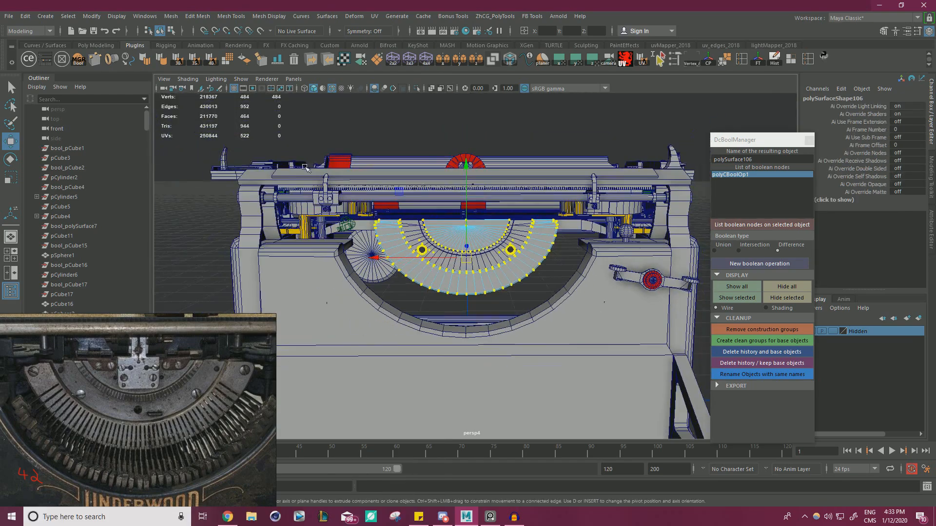
pyautogui.keyDown('shift'); pyautogui.moveTo(523, 244); pyautogui.dragTo(546, 242, button='right'); pyautogui.keyUp('shift')
pyautogui.keyDown('alt'); pyautogui.moveTo(546, 242); pyautogui.dragTo(433, 267); pyautogui.keyUp('alt')
pyautogui.keyDown('alt'); pyautogui.moveTo(433, 268); pyautogui.dragTo(390, 249, button='right'); pyautogui.keyUp('alt')
pyautogui.keyDown('alt'); pyautogui.moveTo(390, 249); pyautogui.dragTo(489, 272); pyautogui.keyUp('alt')
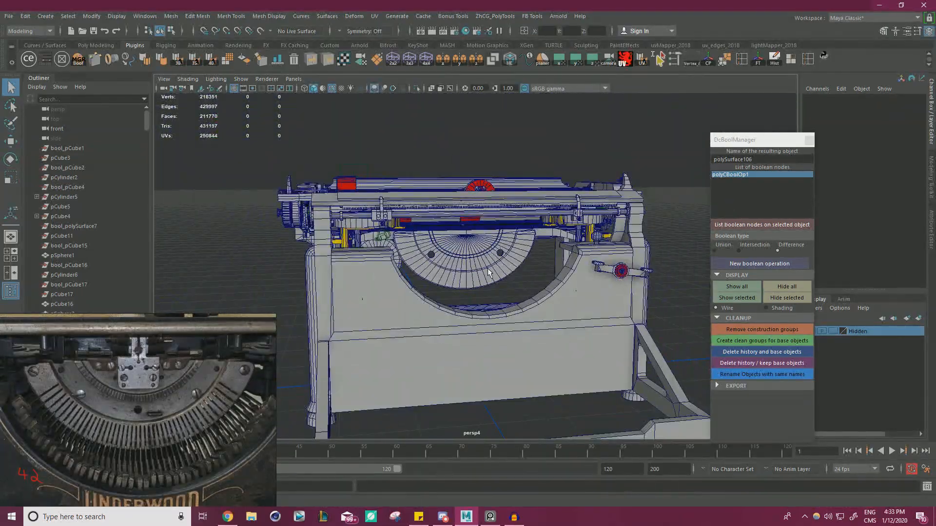
pyautogui.keyDown('alt'); pyautogui.moveTo(473, 267); pyautogui.dragTo(570, 244, button='right'); pyautogui.keyUp('alt')
pyautogui.keyDown('alt'); pyautogui.moveTo(517, 244); pyautogui.dragTo(462, 266); pyautogui.keyUp('alt')
# Duplicate the existing slotted screw head and move the copy into the screw hole at one side of the ring piece.
pyautogui.click(404, 277)
pyautogui.press('w')
pyautogui.keyDown('alt'); pyautogui.moveTo(409, 245); pyautogui.dragTo(304, 219); pyautogui.keyUp('alt')
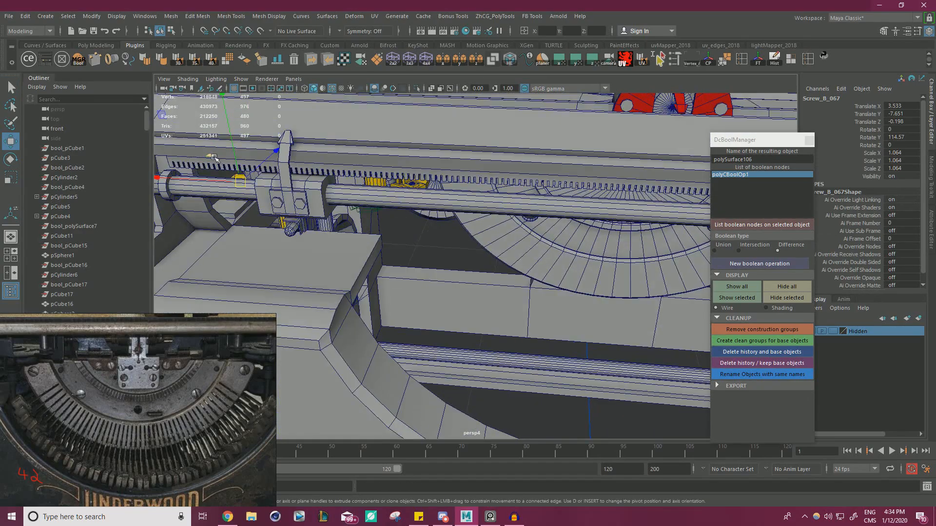
pyautogui.moveTo(214, 157); pyautogui.dragTo(485, 210, button='middle')
pyautogui.keyDown('alt'); pyautogui.moveTo(536, 226); pyautogui.dragTo(468, 237); pyautogui.keyUp('alt')
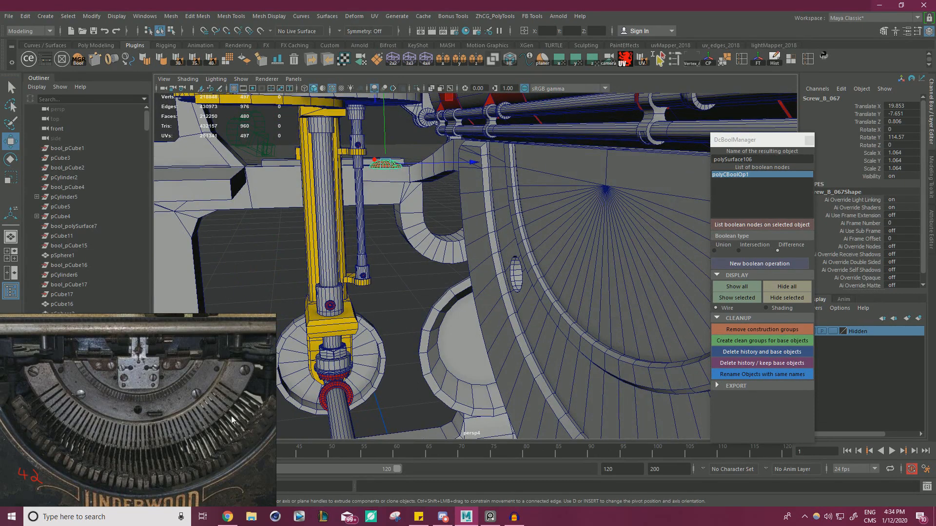
pyautogui.keyDown('alt'); pyautogui.moveTo(184, 276); pyautogui.dragTo(497, 240); pyautogui.keyUp('alt')
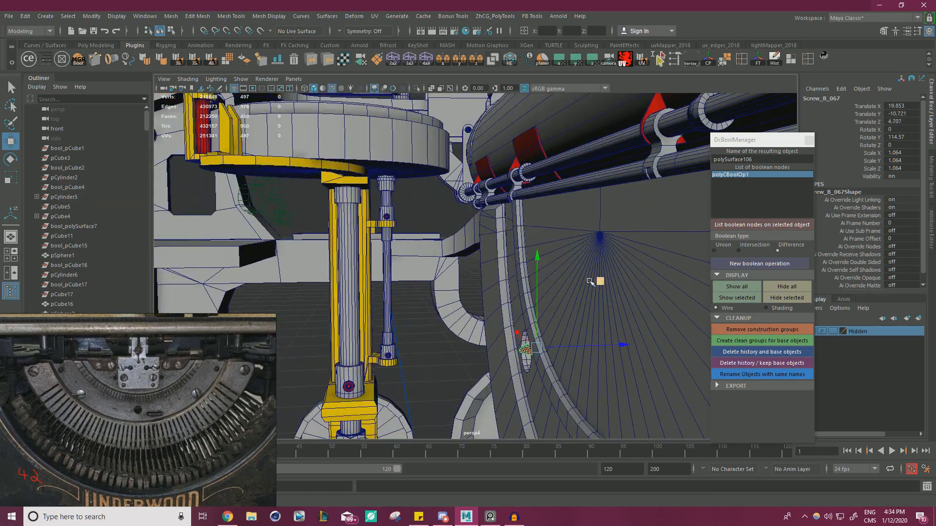
pyautogui.keyDown('alt'); pyautogui.moveTo(590, 282); pyautogui.dragTo(424, 184); pyautogui.keyUp('alt')
pyautogui.press('f')
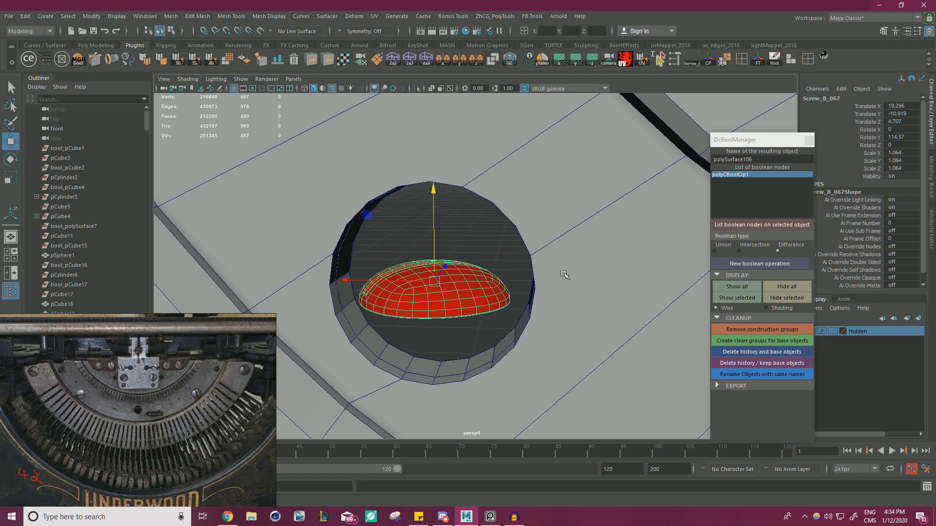
# Rotate the screw head to -270, 180, 65.43 so it faces out of the hole, and scale it up to 1.477.
pyautogui.press('e')
pyautogui.moveTo(421, 258); pyautogui.dragTo(428, 327)
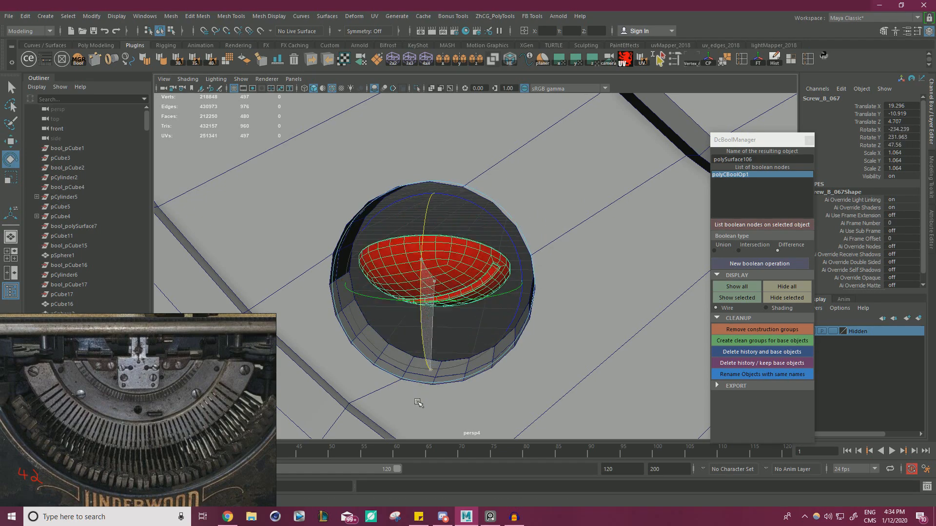
pyautogui.keyDown('alt'); pyautogui.moveTo(478, 312); pyautogui.dragTo(497, 296); pyautogui.keyUp('alt')
pyautogui.press('r')
pyautogui.moveTo(438, 284); pyautogui.dragTo(478, 276)
pyautogui.press('w')
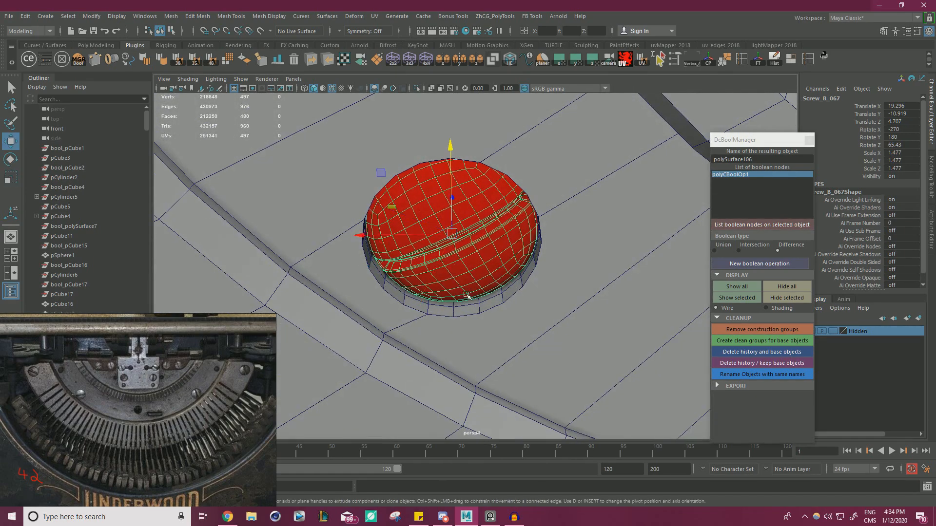
# Seat the screw in its hole, reduce its scale to 1.362 and duplicate it for the back side.
pyautogui.moveTo(441, 191); pyautogui.dragTo(416, 308)
pyautogui.press('r')
pyautogui.press('w')
pyautogui.press('r')
pyautogui.press('w')
pyautogui.press('r')
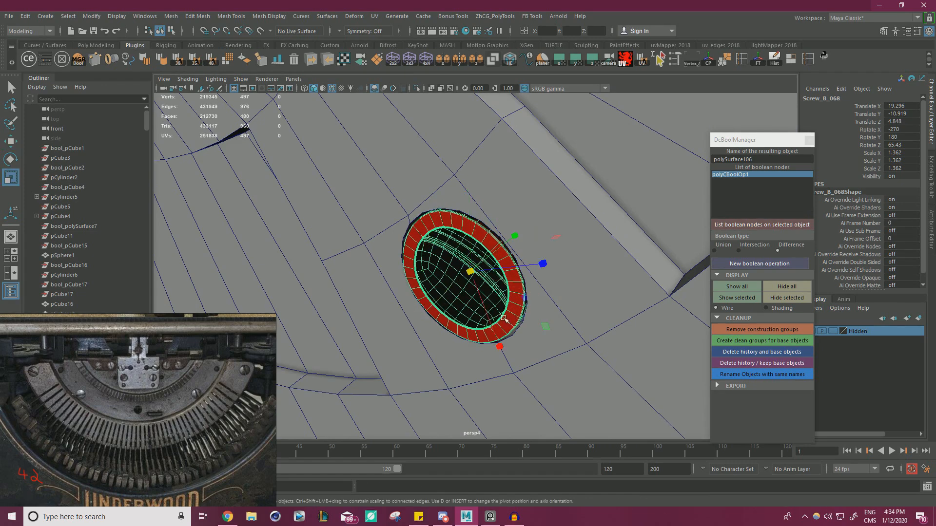
# Rotate the duplicate screw to face backwards, seat it in the hole's rear opening and select both screws.
pyautogui.press('e')
pyautogui.moveTo(476, 328); pyautogui.dragTo(534, 315)
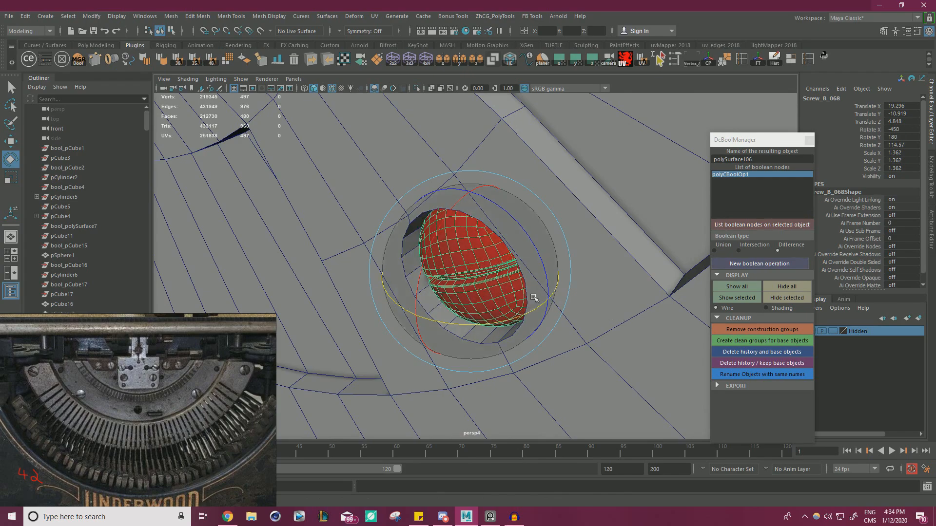
pyautogui.press('w')
pyautogui.moveTo(408, 317); pyautogui.dragTo(442, 278)
pyautogui.keyDown('alt'); pyautogui.moveTo(442, 279); pyautogui.dragTo(303, 258, button='right'); pyautogui.keyUp('alt')
pyautogui.keyDown('alt'); pyautogui.moveTo(303, 258); pyautogui.dragTo(476, 271); pyautogui.keyUp('alt')
pyautogui.keyDown('alt'); pyautogui.moveTo(534, 268); pyautogui.dragTo(410, 221); pyautogui.keyUp('alt')
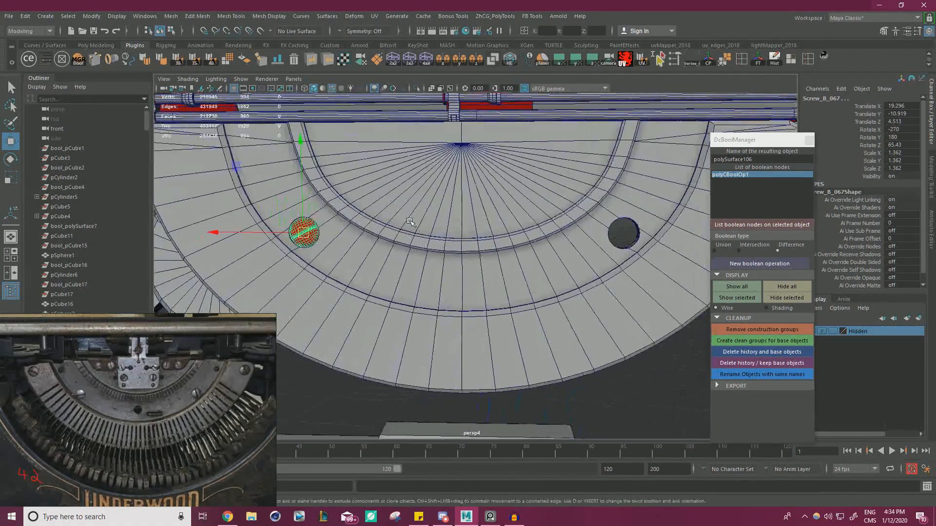
# Duplicate the two screws across to the opposite hole and align them with it at Translate X 30.325.
pyautogui.moveTo(243, 234); pyautogui.dragTo(557, 235)
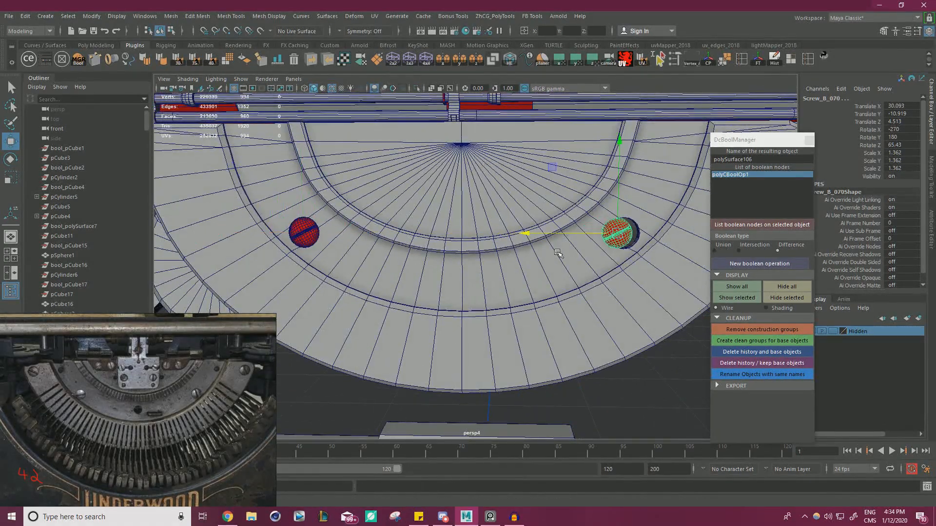
pyautogui.keyDown('alt'); pyautogui.moveTo(556, 235); pyautogui.dragTo(450, 238, button='middle'); pyautogui.keyUp('alt')
pyautogui.keyDown('alt'); pyautogui.moveTo(450, 238); pyautogui.dragTo(560, 239, button='right'); pyautogui.keyUp('alt')
pyautogui.keyDown('alt'); pyautogui.moveTo(561, 238); pyautogui.dragTo(464, 293, button='middle'); pyautogui.keyUp('alt')
pyautogui.keyDown('alt'); pyautogui.moveTo(464, 293); pyautogui.dragTo(586, 286, button='right'); pyautogui.keyUp('alt')
pyautogui.press('v')
pyautogui.moveTo(369, 267); pyautogui.dragTo(435, 216)
# Rotate the copied screws about their axis so their slots sit at a different angle, and deselect them.
pyautogui.press('e')
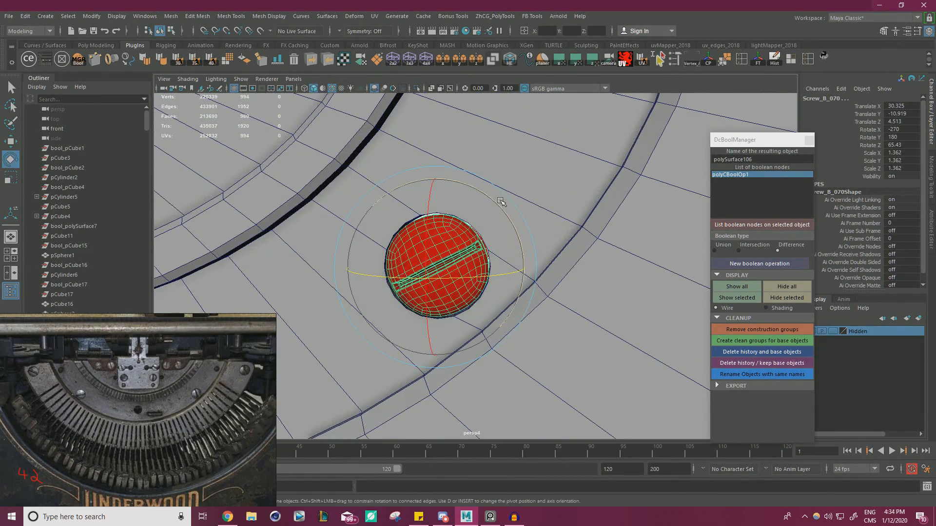
pyautogui.moveTo(502, 205); pyautogui.dragTo(515, 419)
pyautogui.press('w')
pyautogui.keyDown('alt'); pyautogui.moveTo(535, 294); pyautogui.dragTo(381, 263, button='right'); pyautogui.keyUp('alt')
pyautogui.keyDown('alt'); pyautogui.moveTo(381, 263); pyautogui.dragTo(396, 256); pyautogui.keyUp('alt')
pyautogui.click(517, 310)
# Examine the holes, slot and screws on the reference photo's type-bar segment and compare them with the modelled ring.
pyautogui.keyDown('alt'); pyautogui.moveTo(518, 311); pyautogui.dragTo(341, 289, button='right'); pyautogui.keyUp('alt')
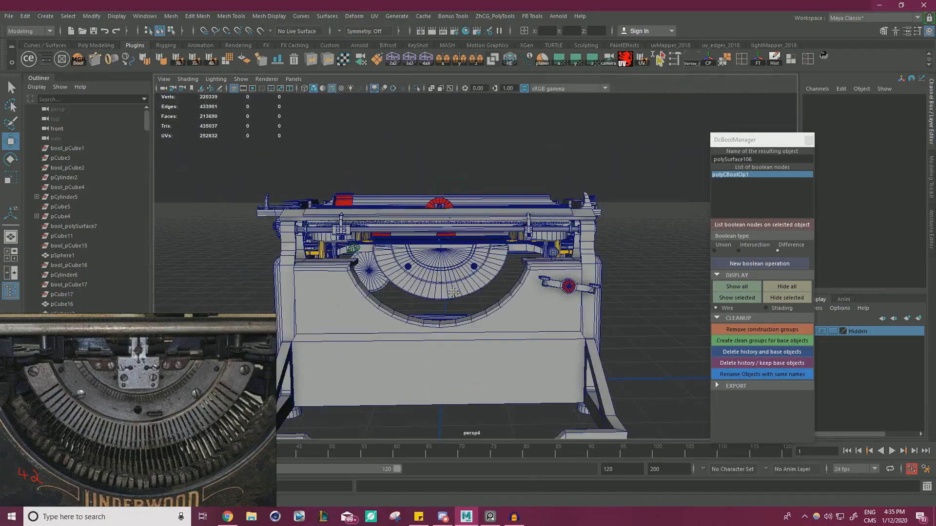
pyautogui.keyDown('alt'); pyautogui.moveTo(341, 288); pyautogui.dragTo(317, 293); pyautogui.keyUp('alt')
pyautogui.keyDown('alt'); pyautogui.moveTo(317, 294); pyautogui.dragTo(562, 302, button='right'); pyautogui.keyUp('alt')
pyautogui.moveTo(562, 301)
pyautogui.keyDown('alt'); pyautogui.mouseDown()
pyautogui.moveTo(608, 301)
pyautogui.moveTo(560, 305)
pyautogui.mouseUp(); pyautogui.keyUp('alt')
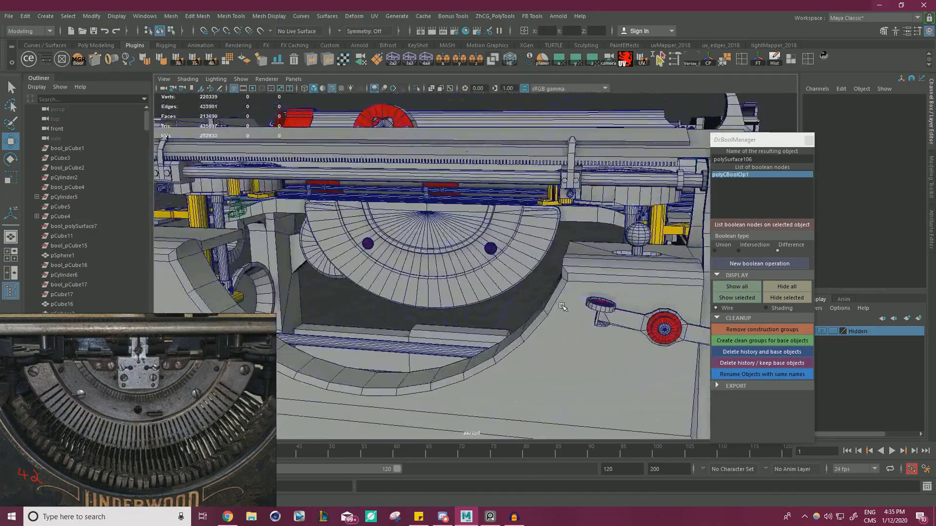
pyautogui.keyDown('alt'); pyautogui.moveTo(514, 286); pyautogui.dragTo(507, 295); pyautogui.keyUp('alt')
pyautogui.keyDown('alt'); pyautogui.moveTo(507, 295); pyautogui.dragTo(568, 302, button='right'); pyautogui.keyUp('alt')
pyautogui.keyDown('alt'); pyautogui.moveTo(568, 302); pyautogui.dragTo(473, 266); pyautogui.keyUp('alt')
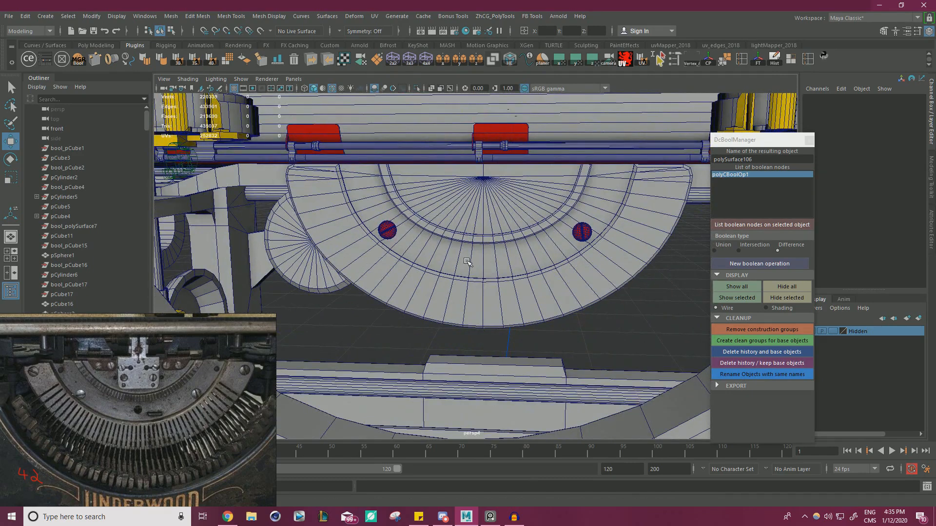
pyautogui.click(468, 261)
pyautogui.scroll(5, 210, 370)
pyautogui.scroll(-5, 203, 361)
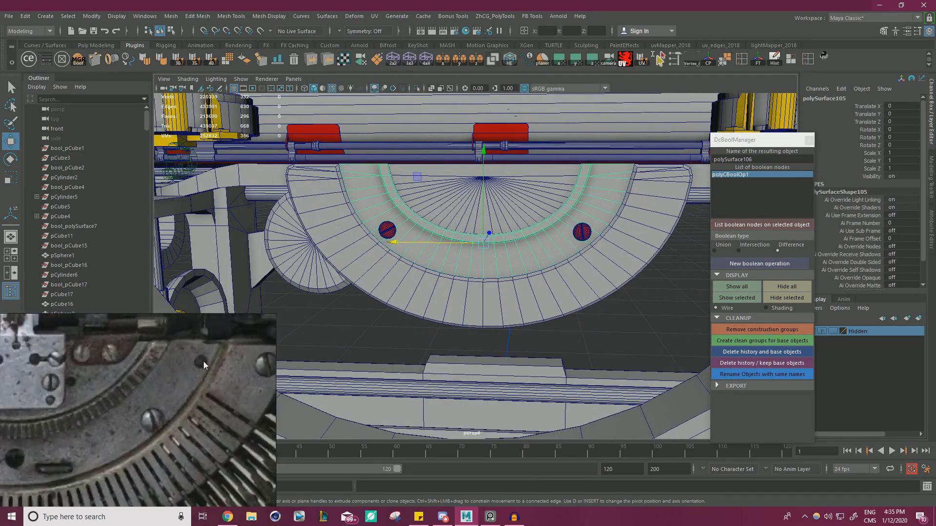
pyautogui.moveTo(103, 367); pyautogui.dragTo(44, 380, button='middle')
pyautogui.scroll(8, 64, 376)
pyautogui.scroll(-6, 79, 385)
pyautogui.scroll(3, 143, 451)
pyautogui.scroll(-3, 127, 441)
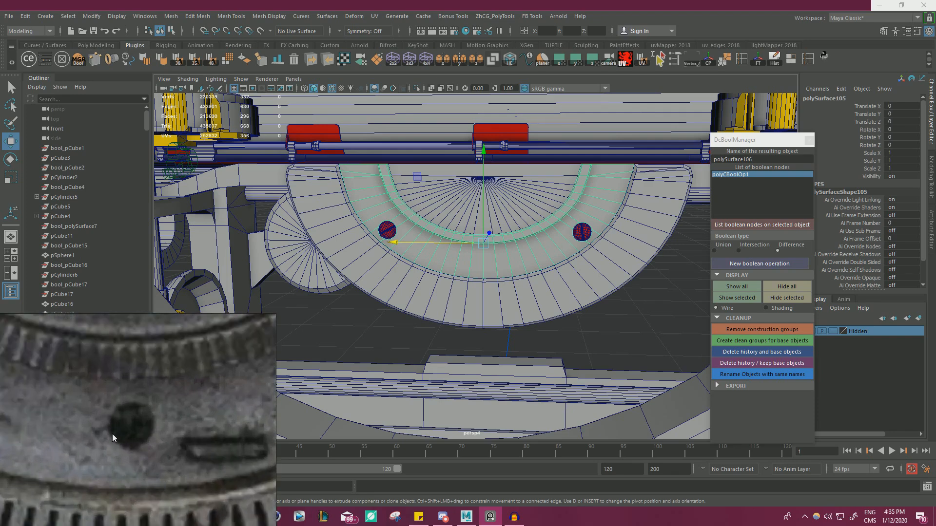
pyautogui.scroll(3, 166, 421)
pyautogui.scroll(-7, 154, 410)
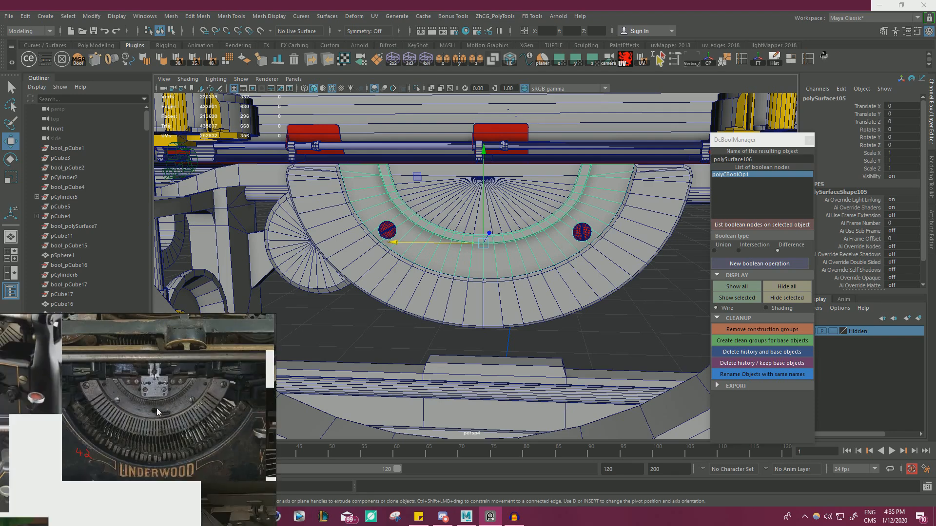
pyautogui.scroll(7, 93, 376)
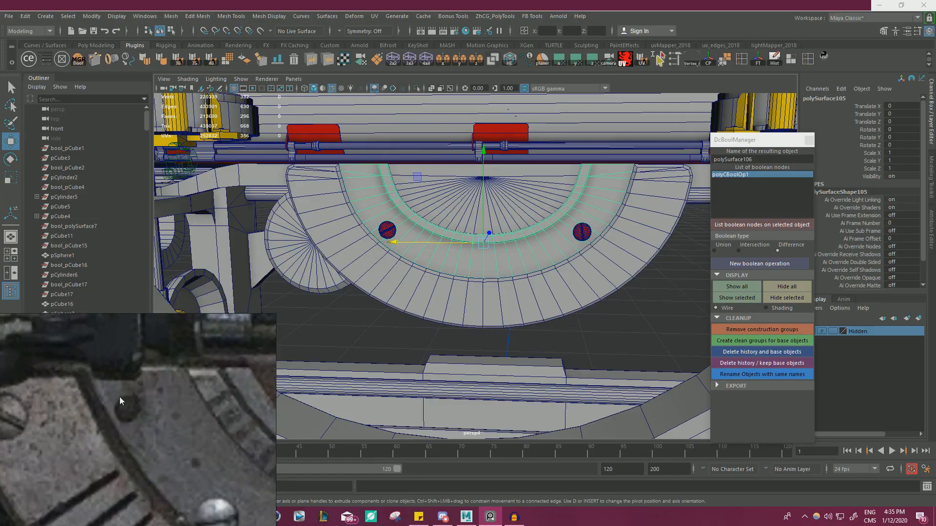
pyautogui.scroll(-2, 118, 397)
# Compare the outer backing arc and the frame behind it with the whole segment in the reference photo.
pyautogui.keyDown('alt'); pyautogui.moveTo(331, 273); pyautogui.dragTo(390, 195); pyautogui.keyUp('alt')
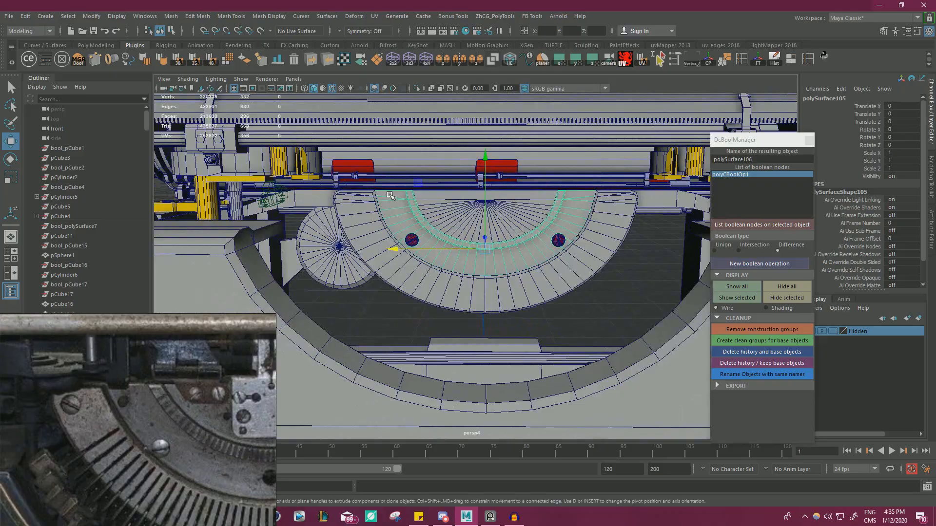
pyautogui.keyDown('alt'); pyautogui.moveTo(573, 199); pyautogui.dragTo(234, 313); pyautogui.keyUp('alt')
pyautogui.click(453, 207)
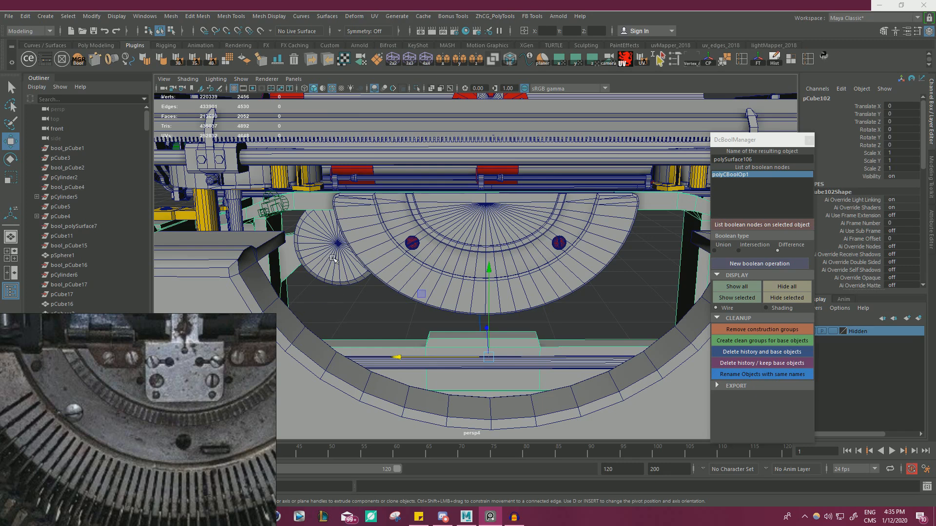
pyautogui.keyDown('alt'); pyautogui.moveTo(383, 244); pyautogui.dragTo(355, 282); pyautogui.keyUp('alt')
pyautogui.scroll(-3, 332, 264)
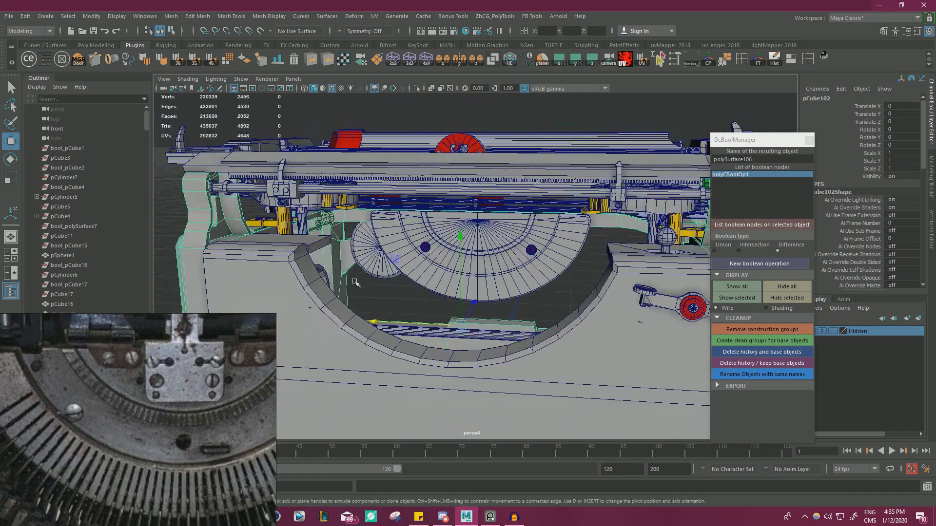
pyautogui.scroll(-4, 157, 396)
pyautogui.moveTo(157, 396); pyautogui.dragTo(143, 383, button='middle')
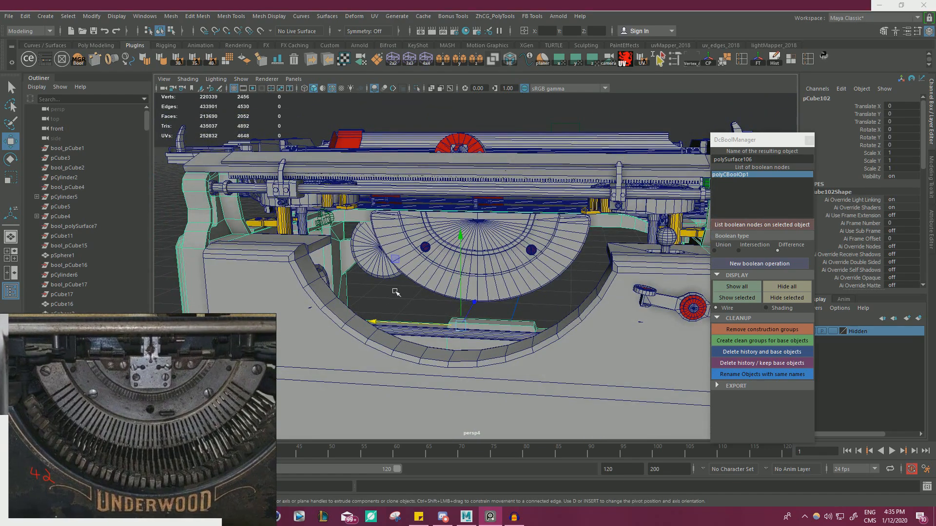
pyautogui.keyDown('alt'); pyautogui.moveTo(414, 278); pyautogui.dragTo(368, 243); pyautogui.keyUp('alt')
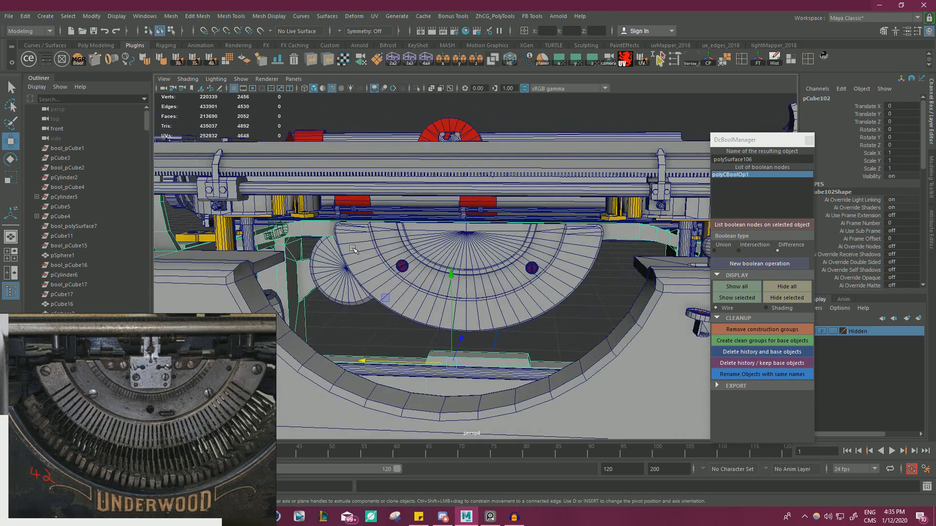
pyautogui.click(371, 240)
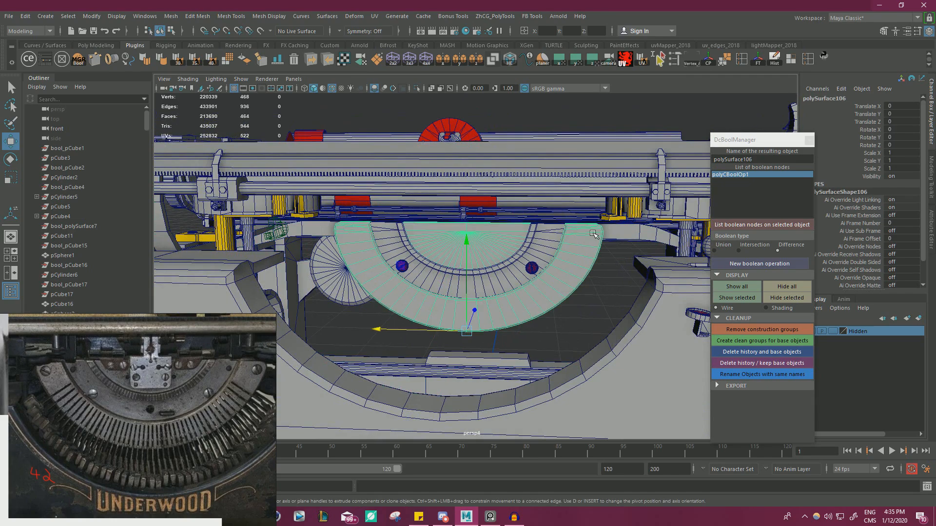
pyautogui.keyDown('alt'); pyautogui.moveTo(548, 254); pyautogui.dragTo(497, 263, button='right'); pyautogui.keyUp('alt')
pyautogui.keyDown('alt'); pyautogui.moveTo(497, 263); pyautogui.dragTo(481, 276); pyautogui.keyUp('alt')
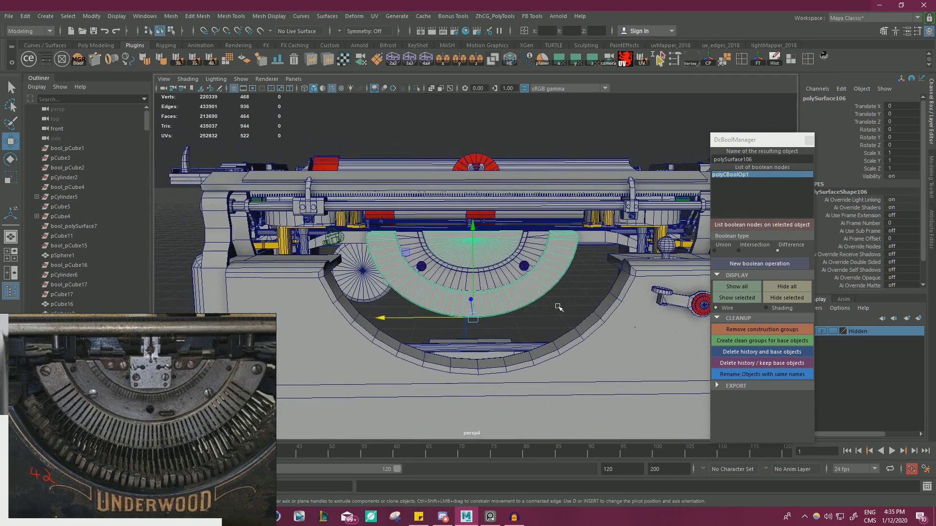
pyautogui.click(558, 306)
pyautogui.keyDown('alt'); pyautogui.moveTo(557, 305); pyautogui.dragTo(487, 292, button='right'); pyautogui.keyUp('alt')
pyautogui.keyDown('alt'); pyautogui.moveTo(468, 290); pyautogui.dragTo(543, 291); pyautogui.keyUp('alt')
pyautogui.keyDown('alt'); pyautogui.moveTo(543, 291); pyautogui.dragTo(590, 283, button='right'); pyautogui.keyUp('alt')
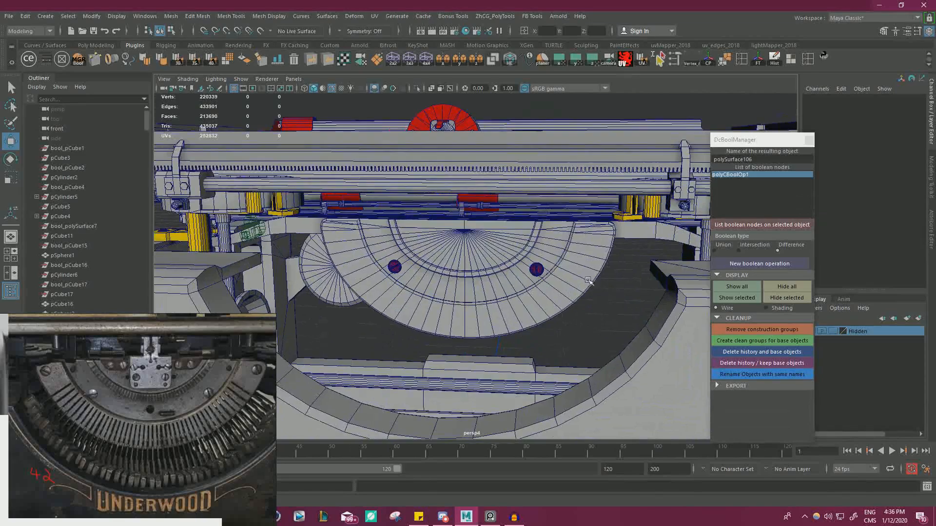
# Isolate the semicircular backing piece together with the frame body behind it.
pyautogui.click(590, 243)
pyautogui.keyDown('alt'); pyautogui.moveTo(599, 245); pyautogui.dragTo(646, 245); pyautogui.keyUp('alt')
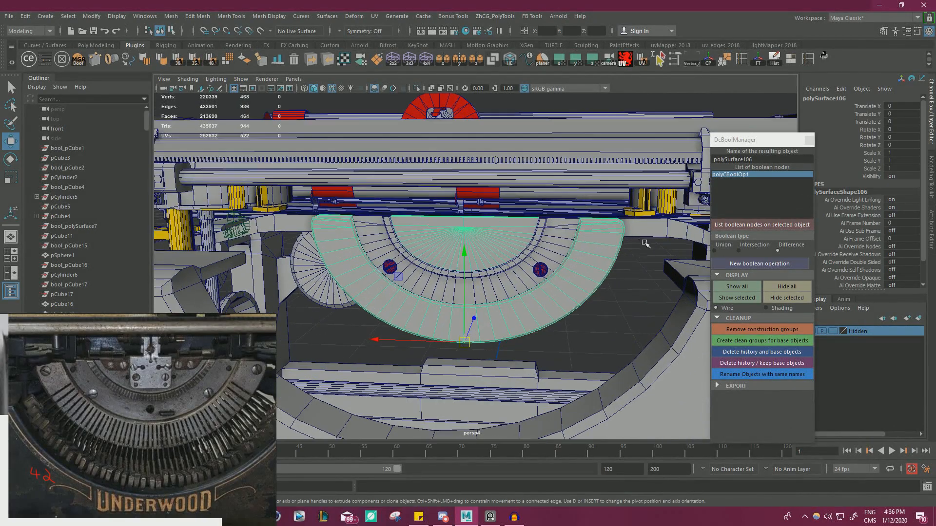
pyautogui.keyDown('alt'); pyautogui.moveTo(646, 244); pyautogui.dragTo(660, 252, button='right'); pyautogui.keyUp('alt')
pyautogui.keyDown('alt'); pyautogui.moveTo(660, 252); pyautogui.dragTo(602, 261, button='middle'); pyautogui.keyUp('alt')
pyautogui.keyDown('alt'); pyautogui.moveTo(602, 261); pyautogui.dragTo(541, 263); pyautogui.keyUp('alt')
pyautogui.keyDown('alt'); pyautogui.moveTo(541, 263); pyautogui.dragTo(576, 279, button='right'); pyautogui.keyUp('alt')
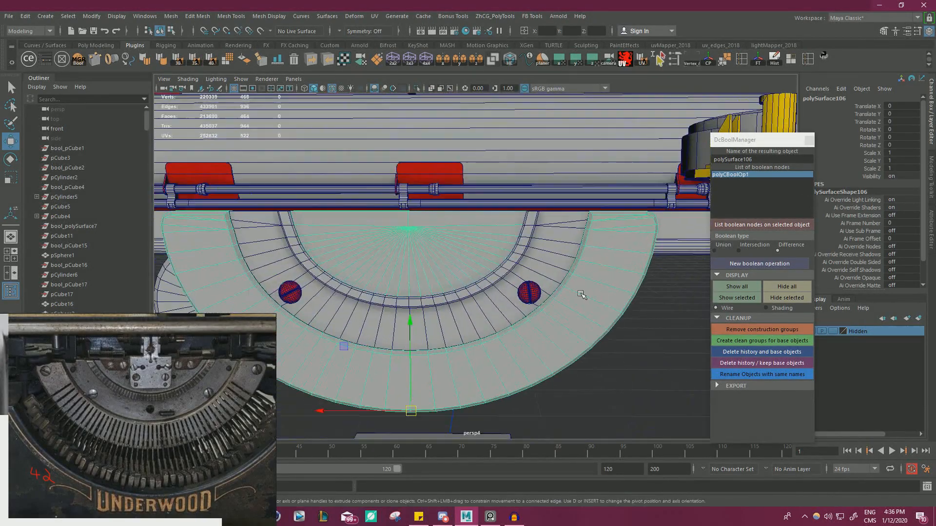
pyautogui.keyDown('alt'); pyautogui.moveTo(575, 279); pyautogui.dragTo(521, 262, button='middle'); pyautogui.keyUp('alt')
pyautogui.keyDown('alt'); pyautogui.moveTo(522, 262); pyautogui.dragTo(474, 173, button='right'); pyautogui.keyUp('alt')
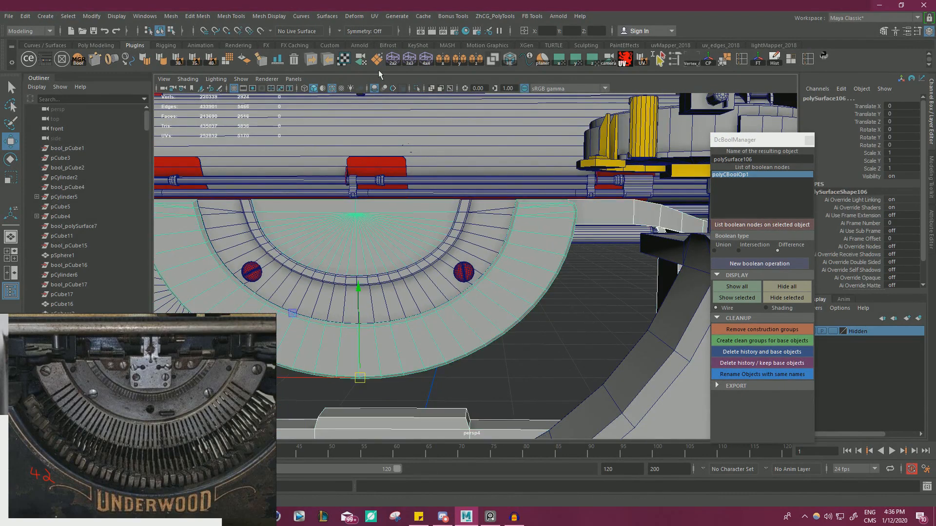
pyautogui.click(416, 88)
pyautogui.keyDown('alt'); pyautogui.moveTo(431, 168); pyautogui.dragTo(434, 191); pyautogui.keyUp('alt')
pyautogui.moveTo(434, 191)
pyautogui.keyDown('alt'); pyautogui.mouseDown(button='right')
pyautogui.moveTo(422, 192)
pyautogui.moveTo(441, 198)
pyautogui.mouseUp(button='right'); pyautogui.keyUp('alt')
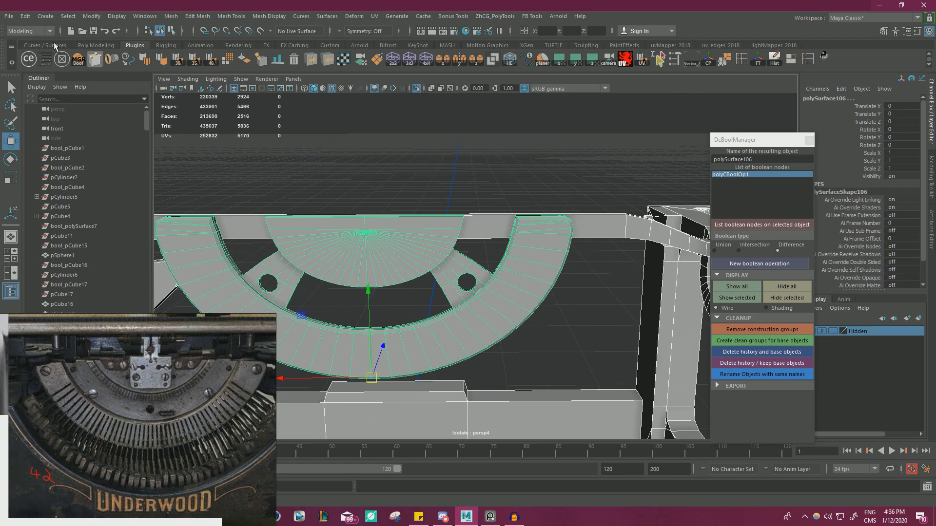
# Create a polygon cylinder, place it by the upper end of the backing arc and rotate it -90 degrees about X.
pyautogui.click(38, 16)
pyautogui.moveTo(66, 52)
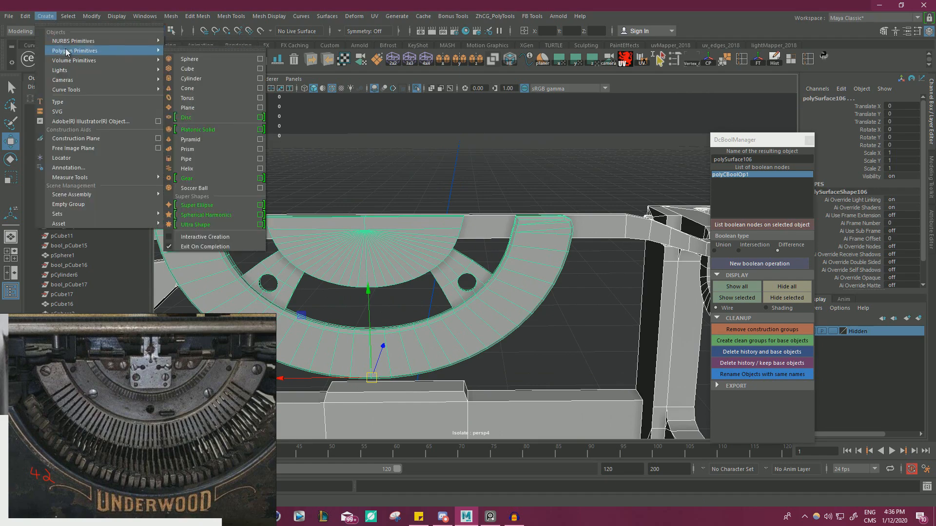
pyautogui.click(207, 78)
pyautogui.keyDown('alt'); pyautogui.moveTo(414, 212); pyautogui.dragTo(320, 209, button='right'); pyautogui.keyUp('alt')
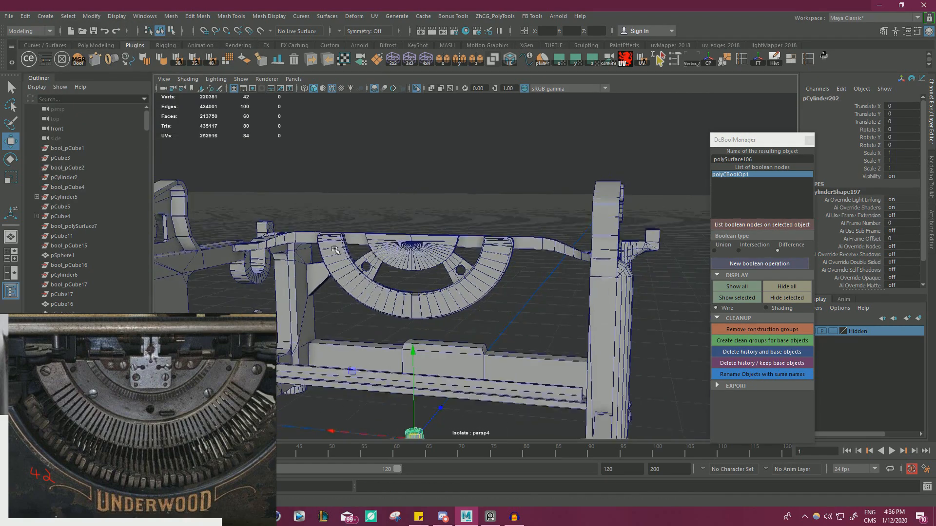
pyautogui.keyDown('alt'); pyautogui.moveTo(321, 212); pyautogui.dragTo(373, 288); pyautogui.keyUp('alt')
pyautogui.keyDown('alt'); pyautogui.moveTo(373, 287); pyautogui.dragTo(415, 246, button='middle'); pyautogui.keyUp('alt')
pyautogui.keyDown('alt'); pyautogui.moveTo(414, 276); pyautogui.dragTo(462, 205); pyautogui.keyUp('alt')
pyautogui.keyDown('alt'); pyautogui.moveTo(462, 209); pyautogui.dragTo(518, 246, button='right'); pyautogui.keyUp('alt')
pyautogui.press('e')
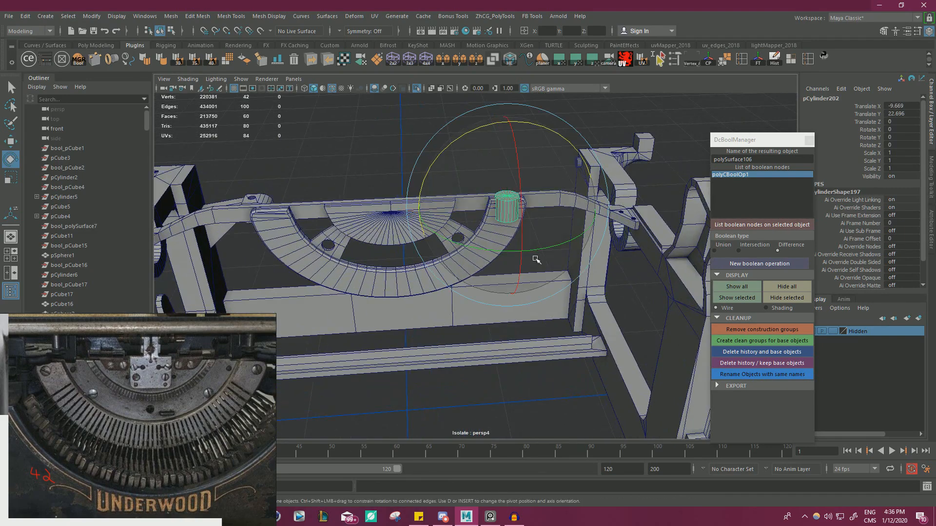
pyautogui.moveTo(520, 196); pyautogui.dragTo(524, 269)
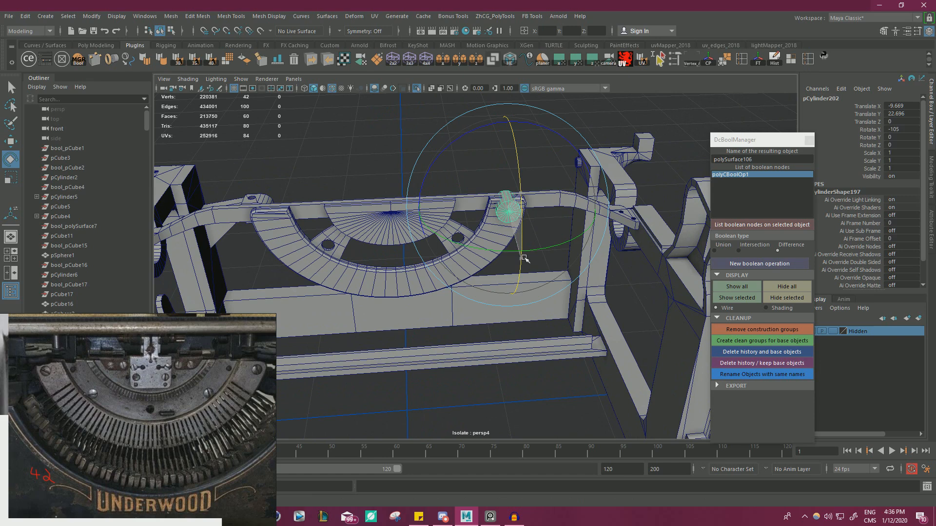
# Scale the cylinder uniformly to about 0.464 and position it over the rounded upper corner of the backing arc.
pyautogui.press('w')
pyautogui.press('r')
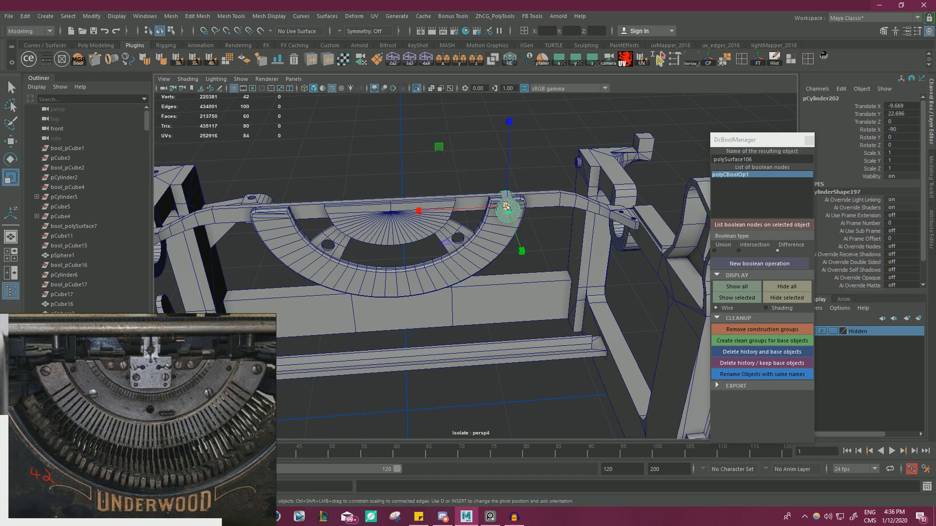
pyautogui.moveTo(506, 207); pyautogui.dragTo(486, 210)
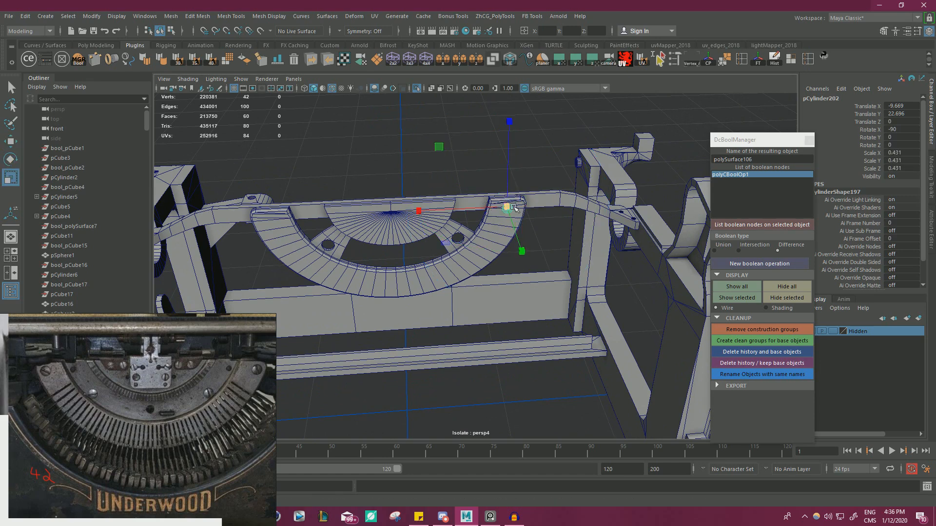
pyautogui.press('f')
pyautogui.scroll(-5, 514, 209)
pyautogui.keyDown('alt'); pyautogui.moveTo(376, 206); pyautogui.dragTo(495, 237); pyautogui.keyUp('alt')
pyautogui.press('w')
pyautogui.press('r')
pyautogui.press('w')
pyautogui.moveTo(456, 191); pyautogui.dragTo(462, 198, button='middle')
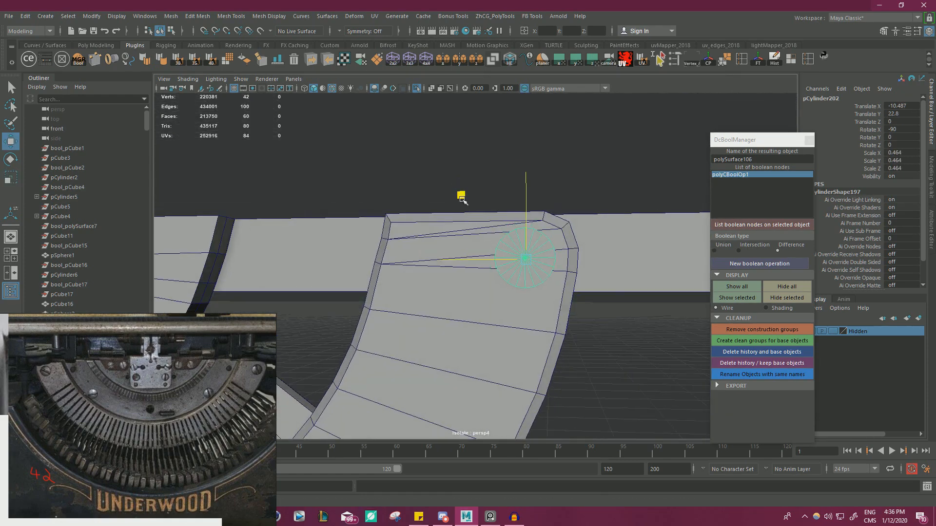
pyautogui.click(596, 279)
pyautogui.click(532, 259)
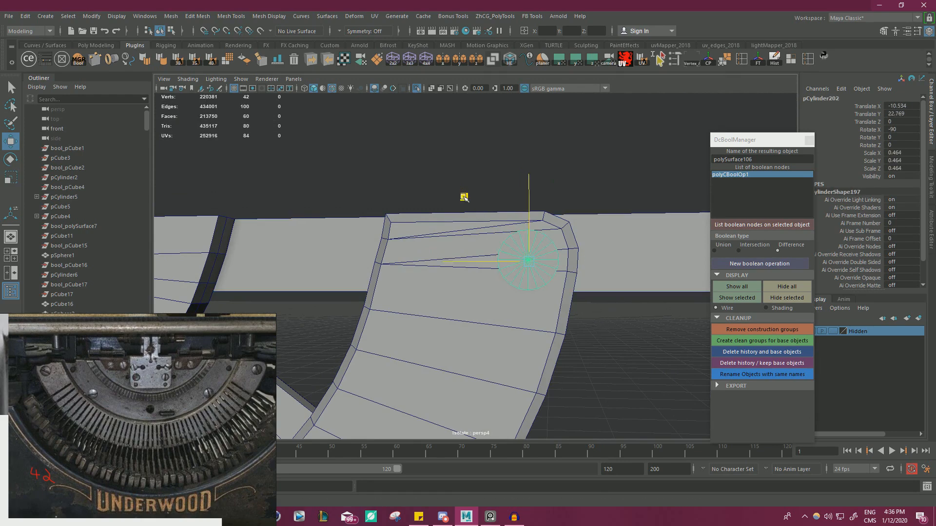
# Delete the faces of the semicircular backing piece's half that lies opposite the cylinder.
pyautogui.keyDown('alt'); pyautogui.moveTo(521, 213); pyautogui.dragTo(341, 285, button='right'); pyautogui.keyUp('alt')
pyautogui.keyDown('alt'); pyautogui.moveTo(342, 285); pyautogui.dragTo(478, 228, button='middle'); pyautogui.keyUp('alt')
pyautogui.click(473, 236)
pyautogui.moveTo(445, 142); pyautogui.dragTo(442, 158, button='right')
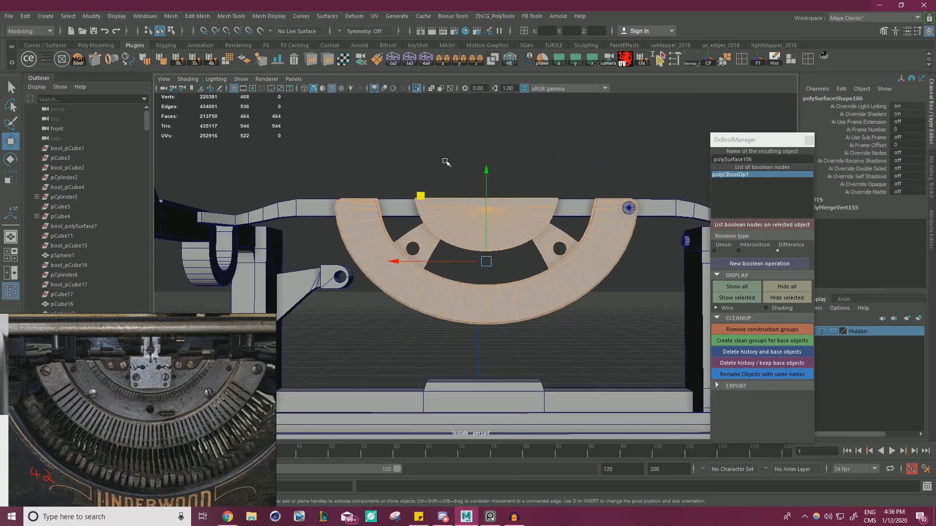
pyautogui.moveTo(300, 136); pyautogui.dragTo(475, 355)
pyautogui.press('Delete')
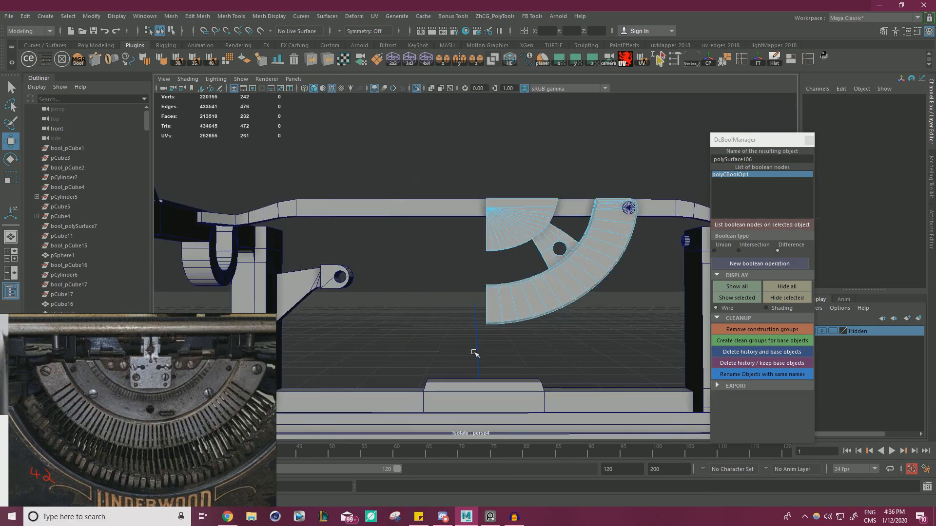
# Narrow the cylinder's diameter to a scale of about 0.431 in X and Z, keeping it inside the arc's corner.
pyautogui.keyDown('alt'); pyautogui.moveTo(520, 250); pyautogui.dragTo(364, 296, button='middle'); pyautogui.keyUp('alt')
pyautogui.keyDown('alt'); pyautogui.moveTo(364, 296); pyautogui.dragTo(522, 243, button='right'); pyautogui.keyUp('alt')
pyautogui.moveTo(438, 209); pyautogui.dragTo(483, 194, button='right')
pyautogui.click(490, 159)
pyautogui.click(453, 218)
pyautogui.press('r')
pyautogui.moveTo(388, 151); pyautogui.dragTo(394, 154)
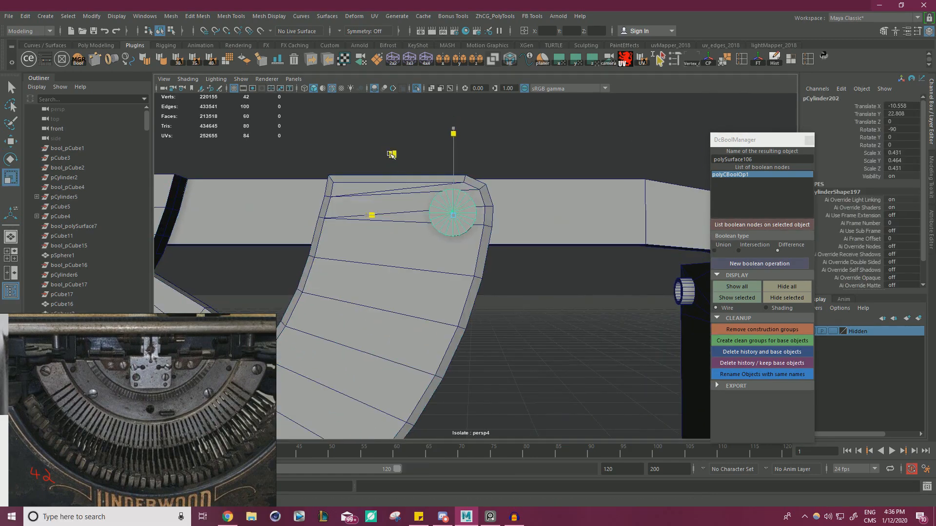
pyautogui.click(500, 307)
# Move the cylinder along Z to about -0.305 so it protrudes from the front of the backing arc.
pyautogui.keyDown('alt'); pyautogui.moveTo(522, 264); pyautogui.dragTo(470, 307); pyautogui.keyUp('alt')
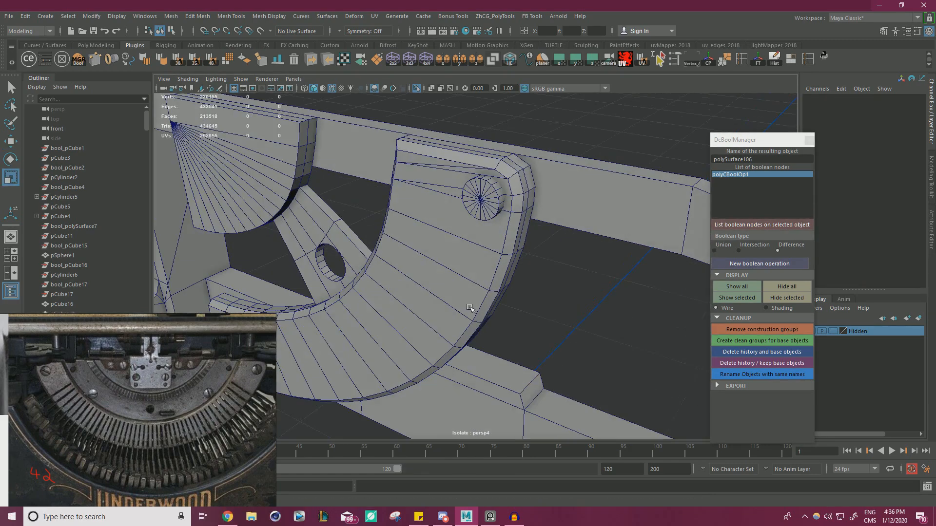
pyautogui.click(493, 195)
pyautogui.keyDown('alt'); pyautogui.moveTo(493, 195); pyautogui.dragTo(501, 208); pyautogui.keyUp('alt')
pyautogui.press('w')
pyautogui.moveTo(554, 167); pyautogui.dragTo(551, 188)
pyautogui.scroll(1, 550, 188)
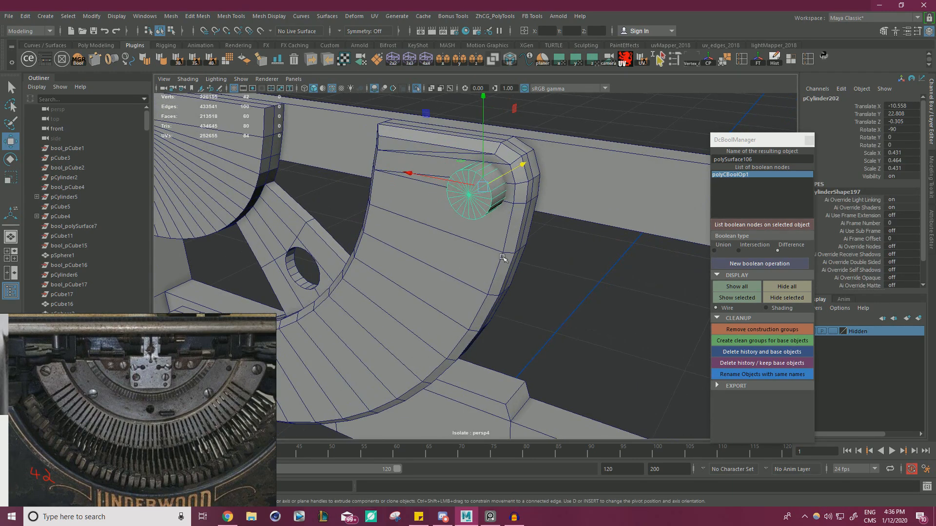
# Freeze the transforms of the backing piece and cylinder, and subtract the cylinder from the piece with a Difference boolean.
pyautogui.click(566, 270)
pyautogui.click(490, 238)
pyautogui.keyDown('shift'); pyautogui.click(490, 173); pyautogui.keyUp('shift')
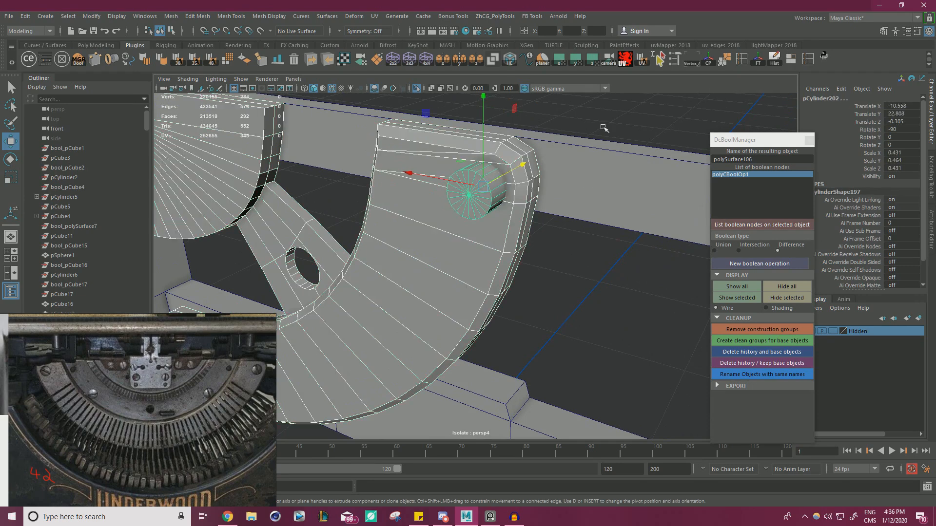
pyautogui.click(774, 60)
pyautogui.click(635, 115)
pyautogui.click(475, 193)
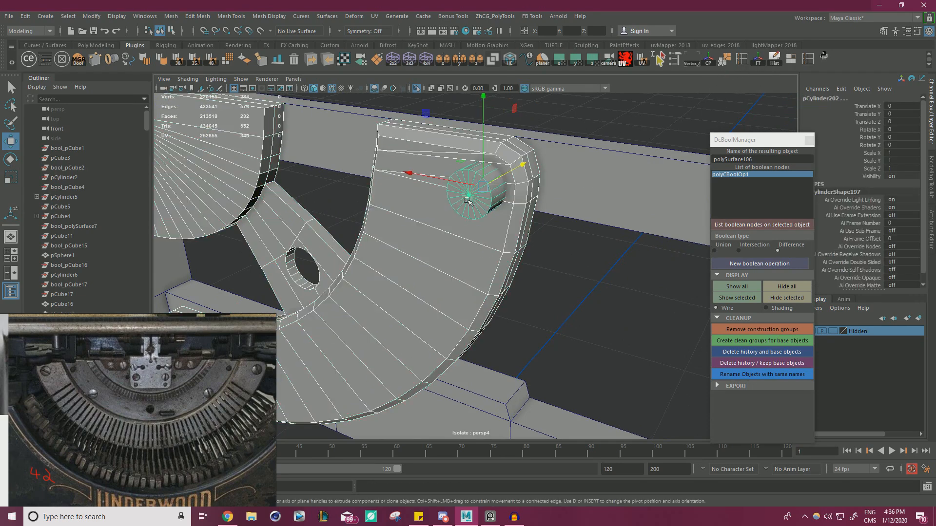
pyautogui.click(750, 264)
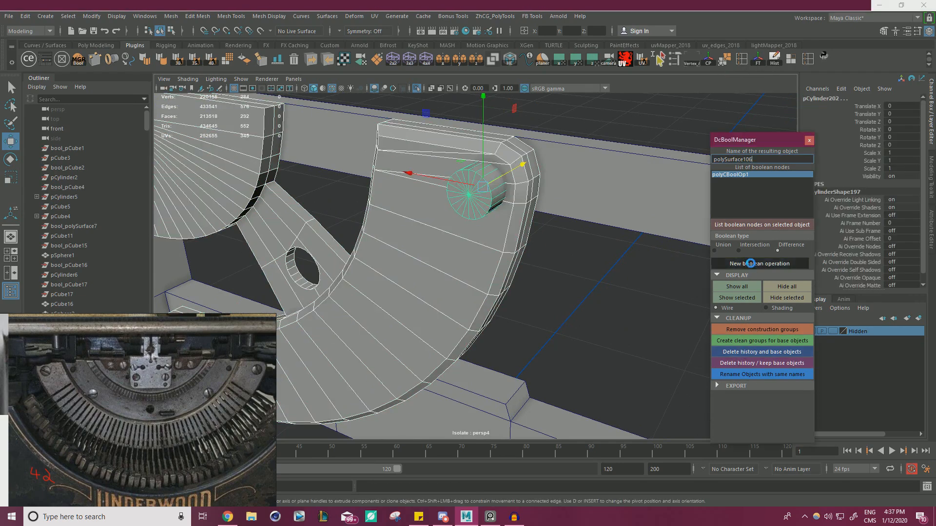
pyautogui.click(558, 259)
pyautogui.scroll(3, 551, 228)
pyautogui.keyDown('alt'); pyautogui.moveTo(551, 228); pyautogui.dragTo(475, 263); pyautogui.keyUp('alt')
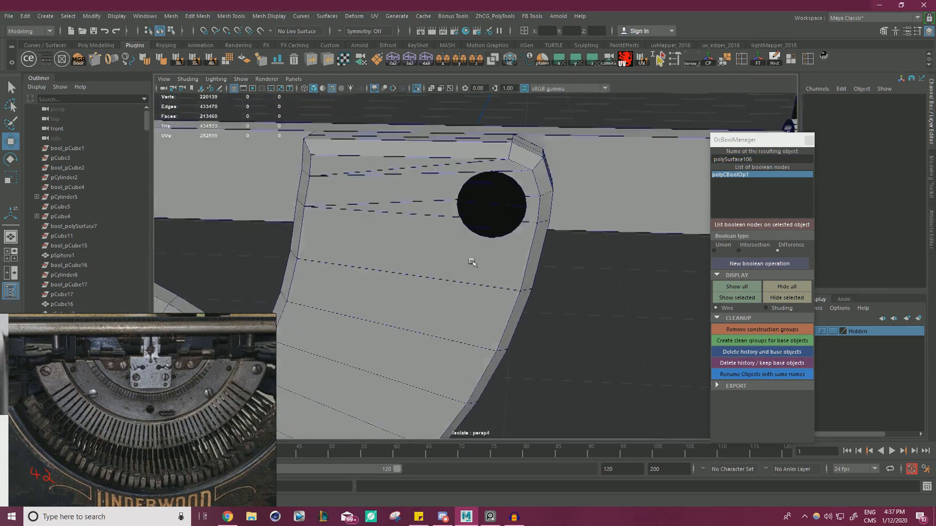
# Extrude the cut hole's border edges inward to give it depth and fill the open end with a face.
pyautogui.keyDown('alt'); pyautogui.moveTo(474, 263); pyautogui.dragTo(526, 192, button='right'); pyautogui.keyUp('alt')
pyautogui.click(516, 241)
pyautogui.doubleClick(515, 225)
pyautogui.keyDown('alt'); pyautogui.moveTo(526, 208); pyautogui.dragTo(606, 151); pyautogui.keyUp('alt')
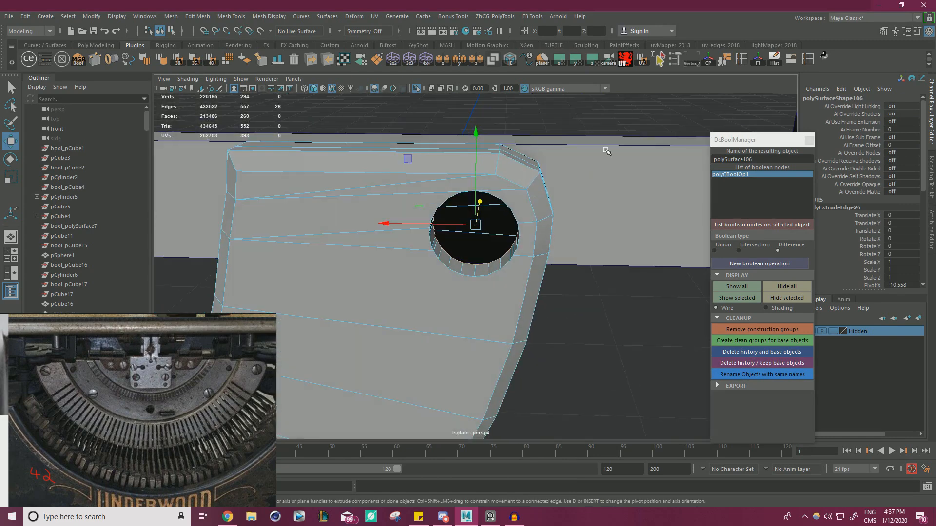
pyautogui.keyDown('shift'); pyautogui.moveTo(600, 138); pyautogui.dragTo(604, 238, button='right'); pyautogui.keyUp('shift')
pyautogui.scroll(5, 463, 249)
# Snap the extra vertices along the hole's outer rim and floor onto their neighbouring vertices.
pyautogui.moveTo(408, 229); pyautogui.dragTo(393, 227, button='right')
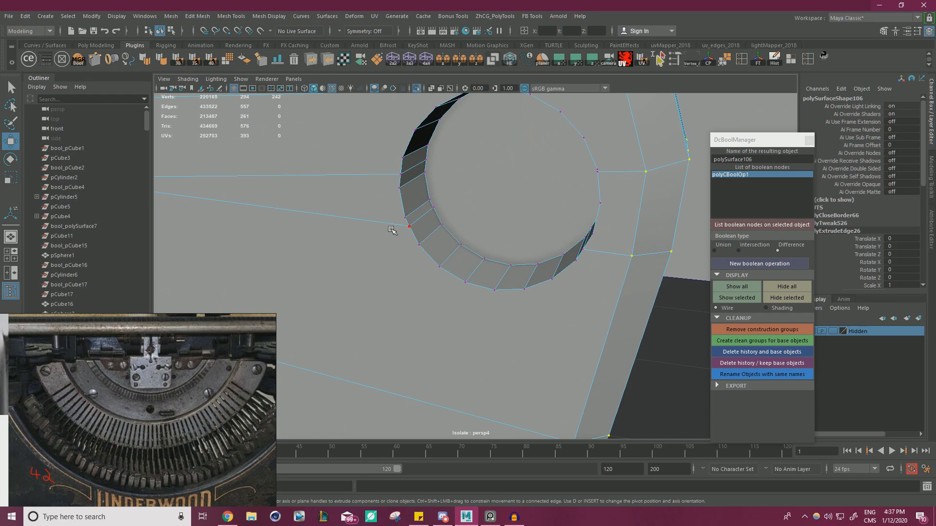
pyautogui.moveTo(408, 225); pyautogui.dragTo(445, 150)
pyautogui.press('v')
pyautogui.click(425, 159)
pyautogui.press('v')
pyautogui.click(436, 152)
pyautogui.click(429, 200)
pyautogui.press('v')
pyautogui.moveTo(429, 200); pyautogui.dragTo(438, 200)
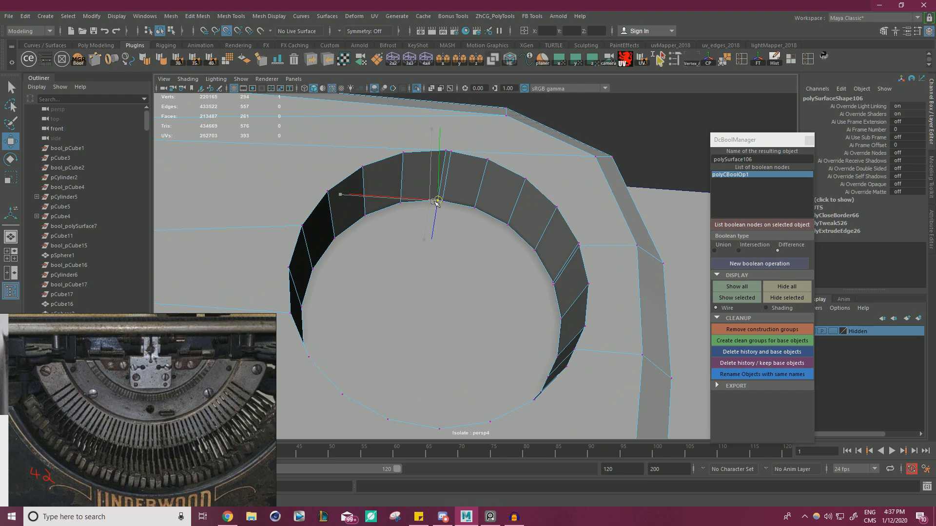
pyautogui.click(451, 152)
pyautogui.press('v')
pyautogui.moveTo(451, 152); pyautogui.dragTo(446, 151)
pyautogui.click(444, 201)
pyautogui.press('v')
pyautogui.moveTo(443, 201); pyautogui.dragTo(439, 200)
# Snap the remaining doubled vertices on the hole side facing the arc's outer edge onto their neighbours.
pyautogui.keyDown('alt'); pyautogui.moveTo(553, 209); pyautogui.dragTo(545, 154); pyautogui.keyUp('alt')
pyautogui.press('v')
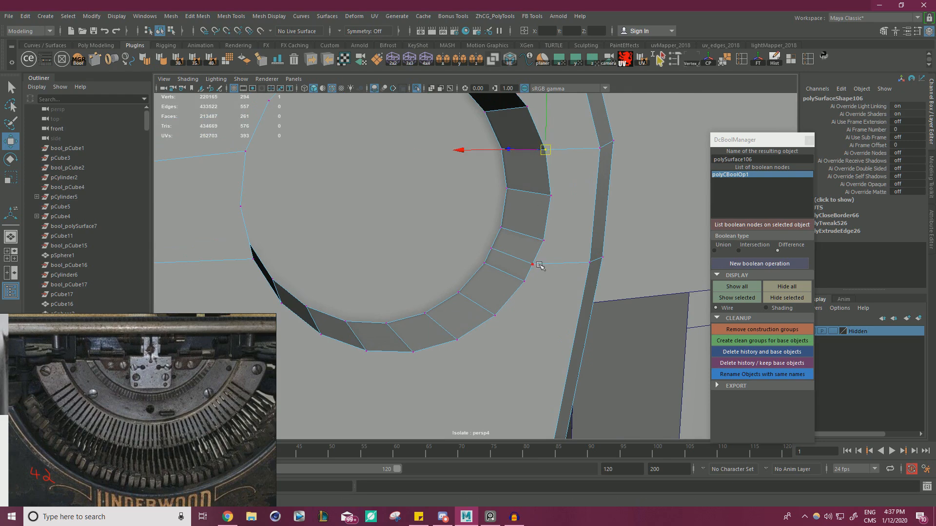
pyautogui.click(537, 266)
pyautogui.click(492, 251)
pyautogui.press('v')
pyautogui.moveTo(493, 251); pyautogui.dragTo(527, 274)
pyautogui.click(533, 269)
pyautogui.press('v')
pyautogui.keyDown('alt'); pyautogui.moveTo(514, 259); pyautogui.dragTo(408, 229); pyautogui.keyUp('alt')
# Merge the overlapping vertices around the hole, return to object selection and turn off the isolated view.
pyautogui.scroll(-5, 378, 230)
pyautogui.moveTo(384, 166); pyautogui.dragTo(649, 362)
pyautogui.keyDown('shift'); pyautogui.moveTo(511, 193); pyautogui.dragTo(391, 111, button='right'); pyautogui.keyUp('shift')
pyautogui.press('w')
pyautogui.click(416, 91)
pyautogui.scroll(-6, 424, 192)
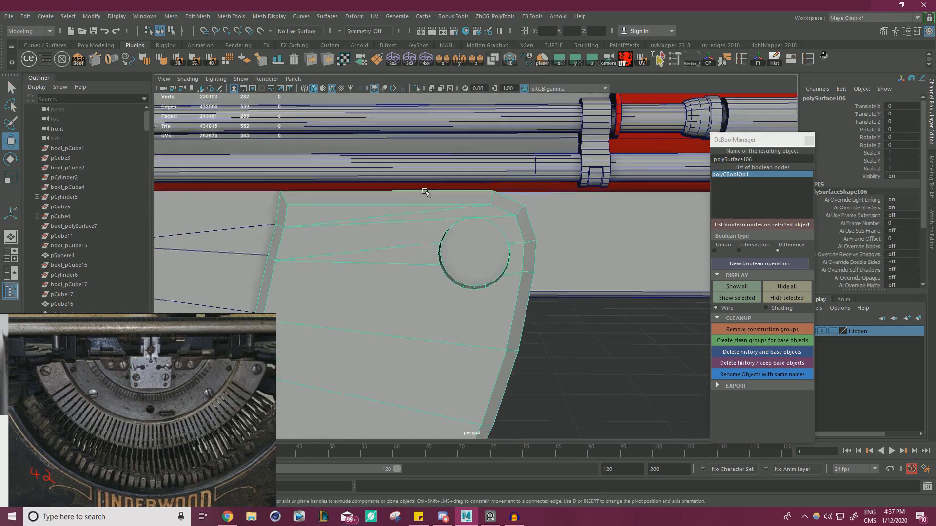
# Duplicate the nearest slotted screw on the inner ring and centre the copy in the backing piece's new hole.
pyautogui.keyDown('alt'); pyautogui.moveTo(422, 215); pyautogui.dragTo(331, 370); pyautogui.keyUp('alt')
pyautogui.keyDown('alt'); pyautogui.moveTo(331, 390); pyautogui.dragTo(441, 307, button='middle'); pyautogui.keyUp('alt')
pyautogui.click(366, 300)
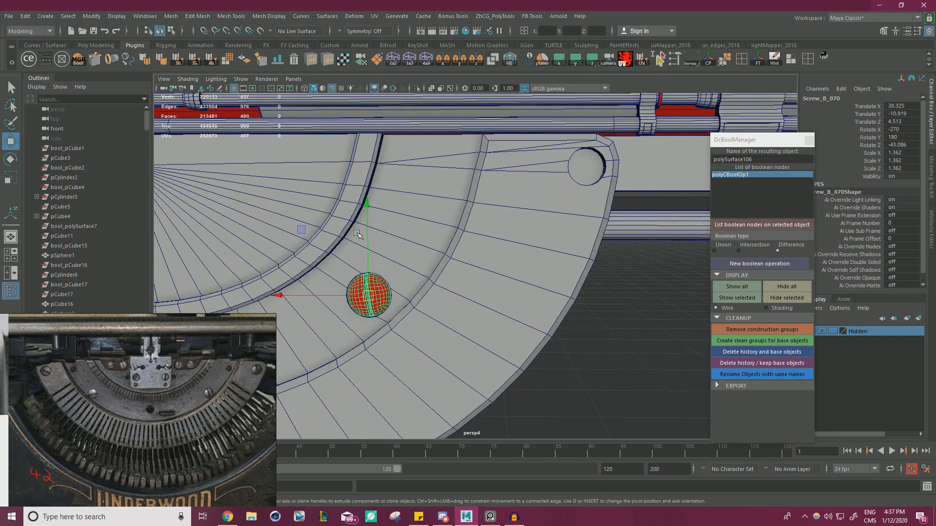
pyautogui.moveTo(300, 231); pyautogui.dragTo(522, 109, button='middle')
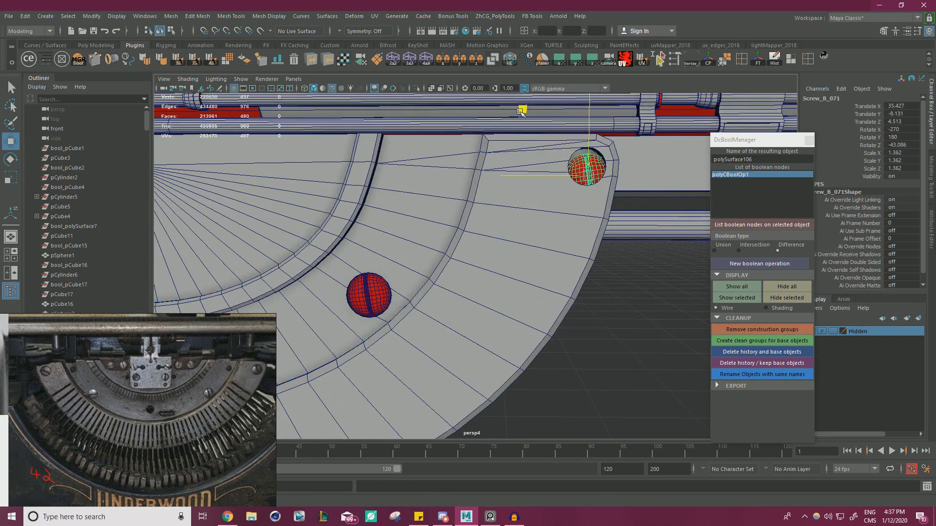
pyautogui.press('f')
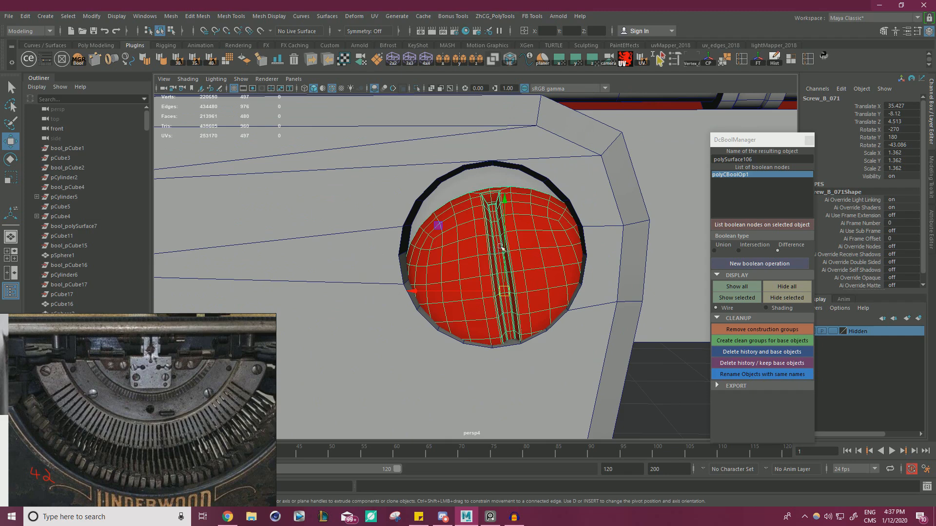
pyautogui.press('v')
pyautogui.moveTo(505, 200); pyautogui.dragTo(400, 255)
# Scale the copied screw to about 1.136 and sink it into the hole to about 4.409 in Z.
pyautogui.press('r')
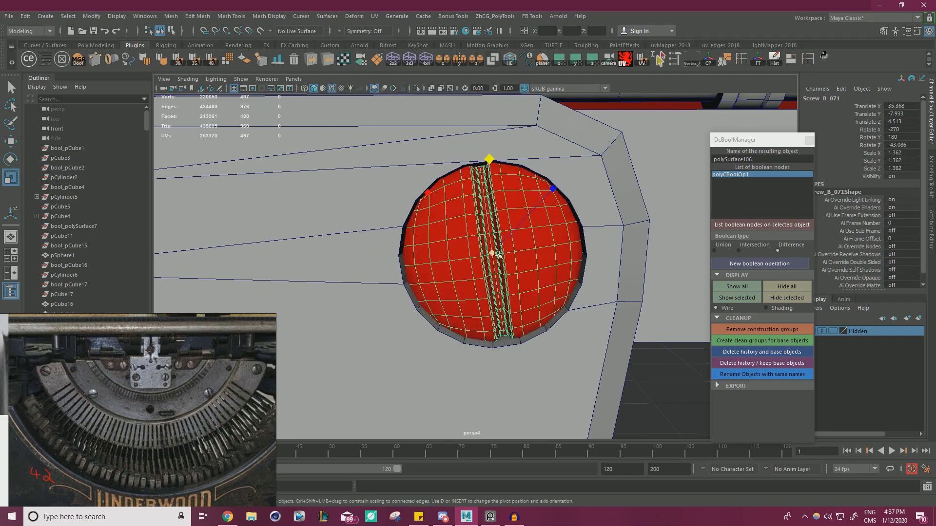
pyautogui.moveTo(496, 253); pyautogui.dragTo(510, 286)
pyautogui.press('e')
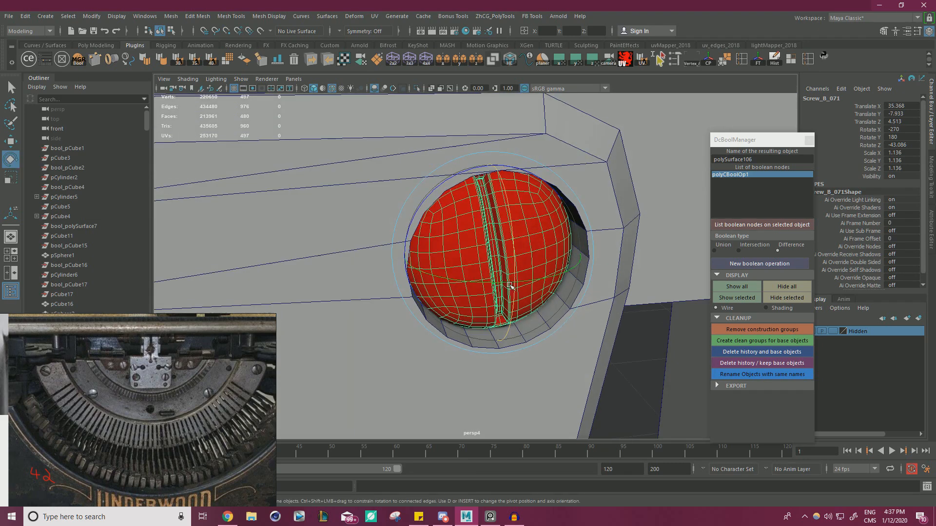
pyautogui.press('w')
pyautogui.keyDown('alt'); pyautogui.moveTo(495, 261); pyautogui.dragTo(523, 266, button='right'); pyautogui.keyUp('alt')
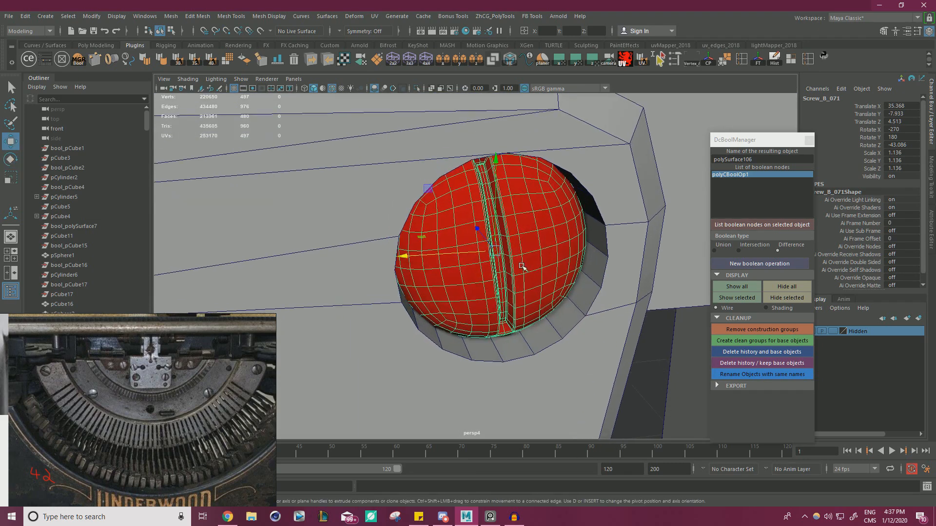
pyautogui.keyDown('alt'); pyautogui.moveTo(523, 265); pyautogui.dragTo(543, 283); pyautogui.keyUp('alt')
pyautogui.moveTo(469, 225); pyautogui.dragTo(478, 237)
# Rotate the copied screw to about -133.35 degrees in Z so its slot sits at a different angle.
pyautogui.press('e')
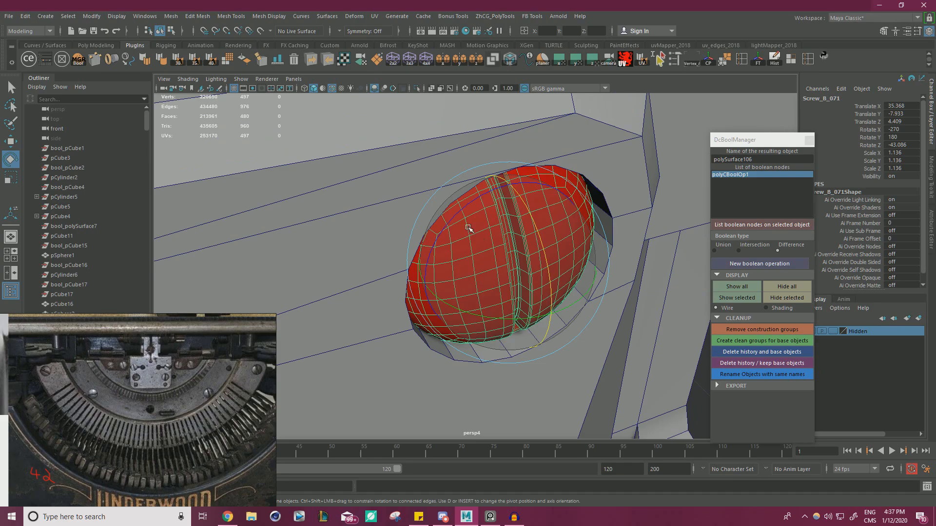
pyautogui.moveTo(463, 205); pyautogui.dragTo(573, 193)
pyautogui.press('w')
# Snap the half backing piece's pivot to its centre edge and mirror it across X to restore the full semicircle.
pyautogui.keyDown('alt'); pyautogui.moveTo(479, 237); pyautogui.dragTo(399, 224, button='right'); pyautogui.keyUp('alt')
pyautogui.keyDown('alt'); pyautogui.moveTo(398, 223); pyautogui.dragTo(384, 246); pyautogui.keyUp('alt')
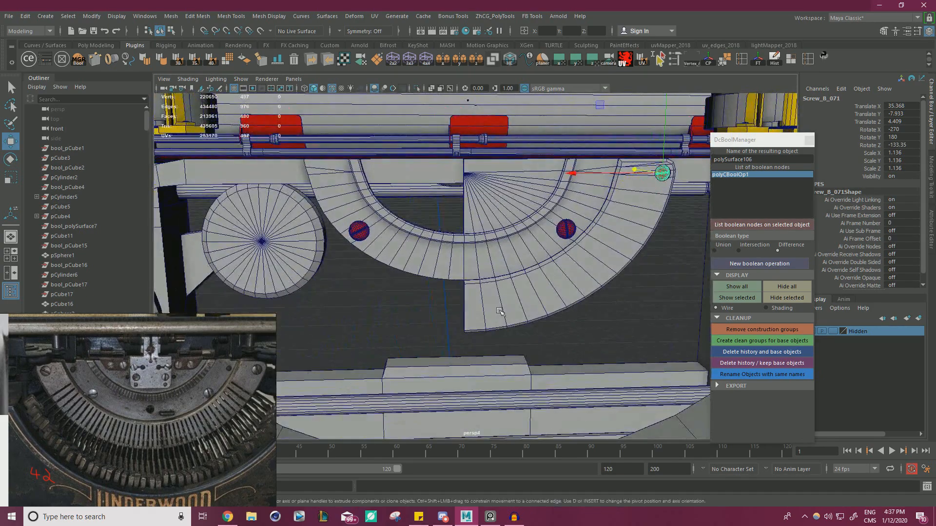
pyautogui.click(497, 306)
pyautogui.press('d')
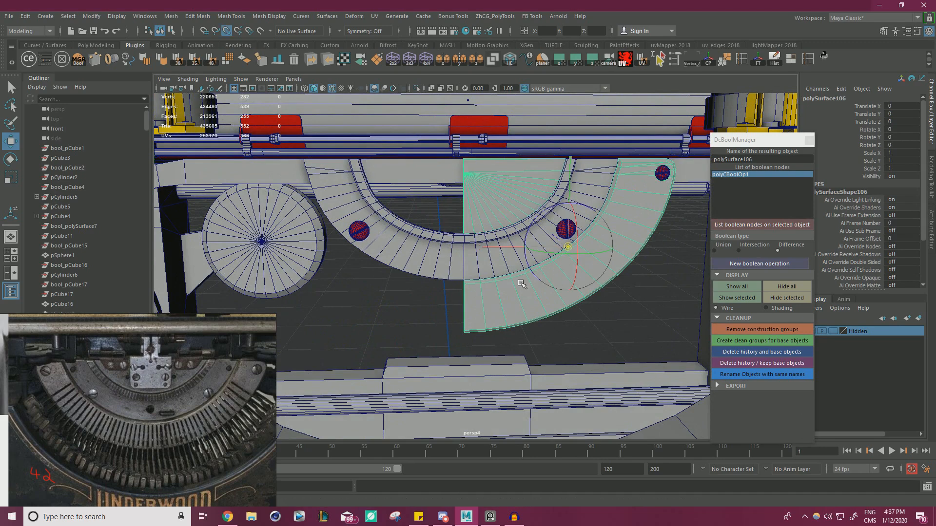
pyautogui.moveTo(521, 284); pyautogui.dragTo(431, 345, button='middle')
pyautogui.press('d')
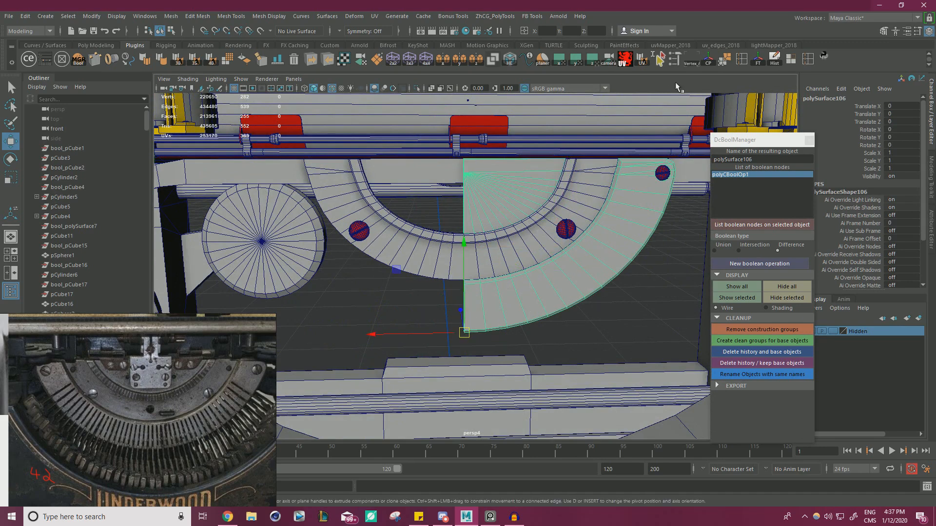
pyautogui.click(440, 65)
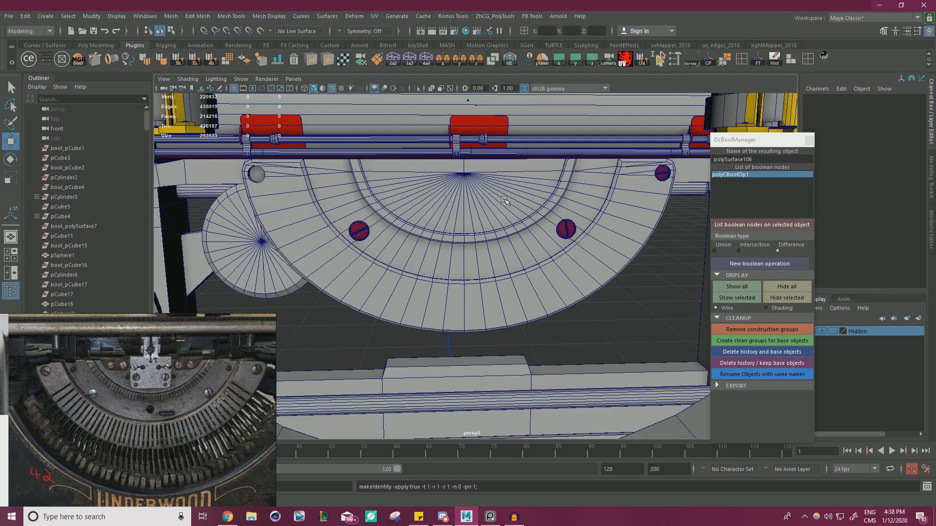
# Duplicate the backing piece's outer screw and centre the copy in the empty hole at the opposite end, at about 14.253 in X.
pyautogui.click(663, 174)
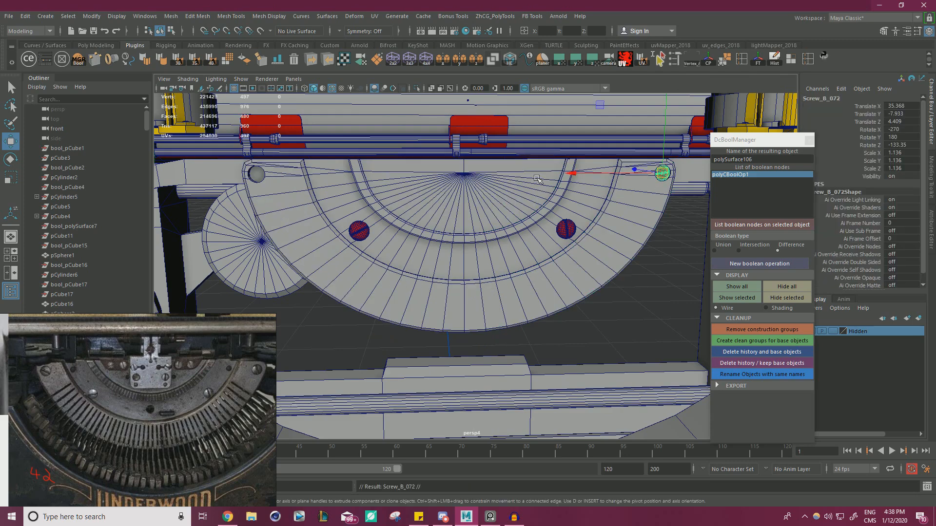
pyautogui.moveTo(577, 174); pyautogui.dragTo(576, 174)
pyautogui.moveTo(220, 177); pyautogui.dragTo(190, 177)
pyautogui.keyDown('alt'); pyautogui.moveTo(190, 178); pyautogui.dragTo(378, 254, button='middle'); pyautogui.keyUp('alt')
pyautogui.keyDown('alt'); pyautogui.moveTo(378, 253); pyautogui.dragTo(424, 263, button='right'); pyautogui.keyUp('alt')
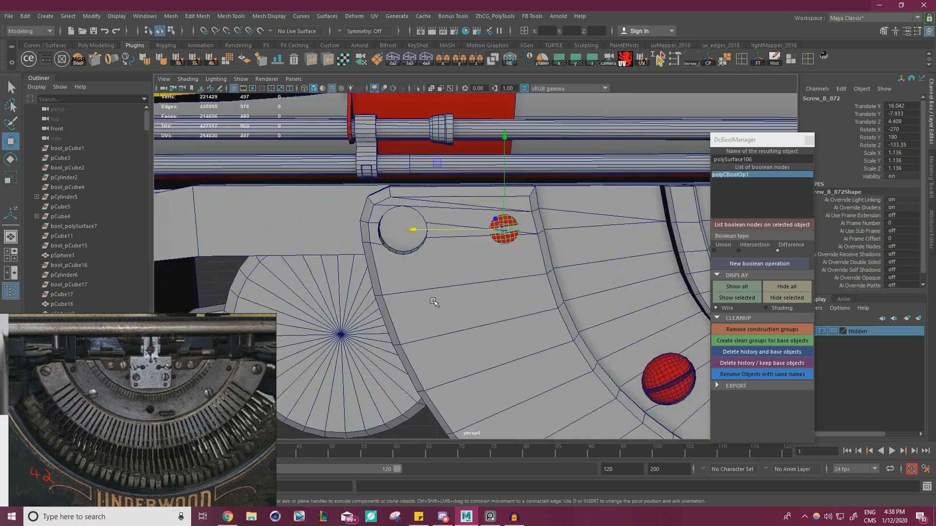
pyautogui.keyDown('alt'); pyautogui.moveTo(425, 264); pyautogui.dragTo(468, 274, button='middle'); pyautogui.keyUp('alt')
pyautogui.keyDown('alt'); pyautogui.moveTo(468, 274); pyautogui.dragTo(536, 253, button='right'); pyautogui.keyUp('alt')
pyautogui.moveTo(575, 219); pyautogui.dragTo(447, 273)
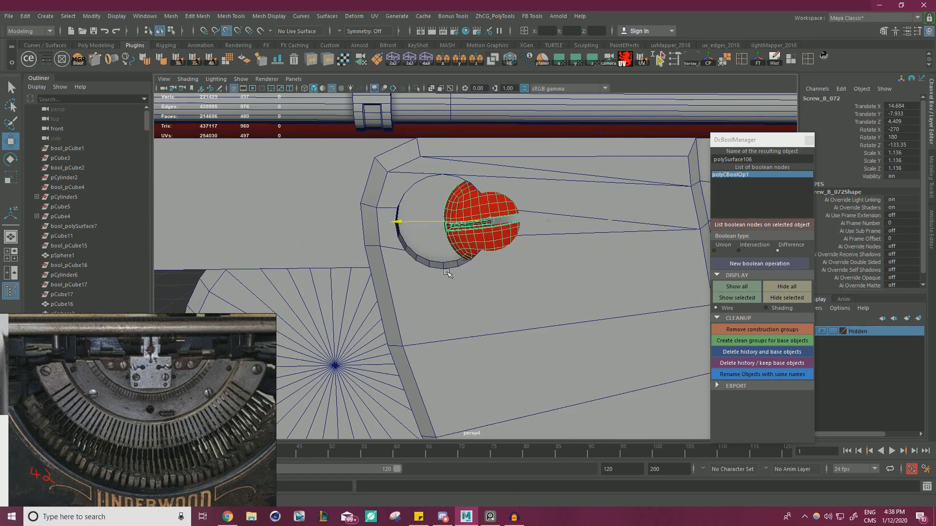
# Rotate the new screw to about -24.1 degrees in Z so its slot differs from the other screws, and clear the selection.
pyautogui.press('e')
pyautogui.moveTo(385, 154); pyautogui.dragTo(333, 424)
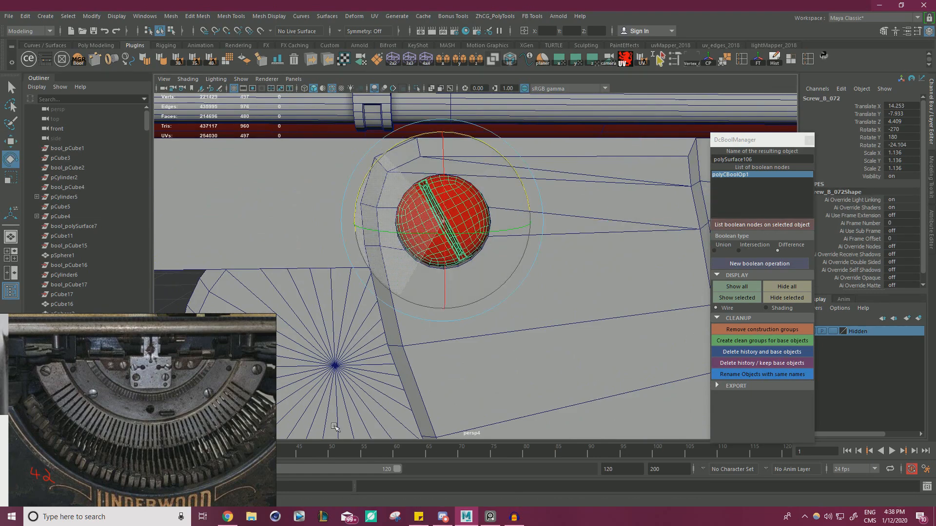
pyautogui.press('w')
pyautogui.keyDown('shift'); pyautogui.click(468, 249); pyautogui.keyUp('shift')
pyautogui.keyDown('alt'); pyautogui.moveTo(468, 250); pyautogui.dragTo(105, 228, button='right'); pyautogui.keyUp('alt')
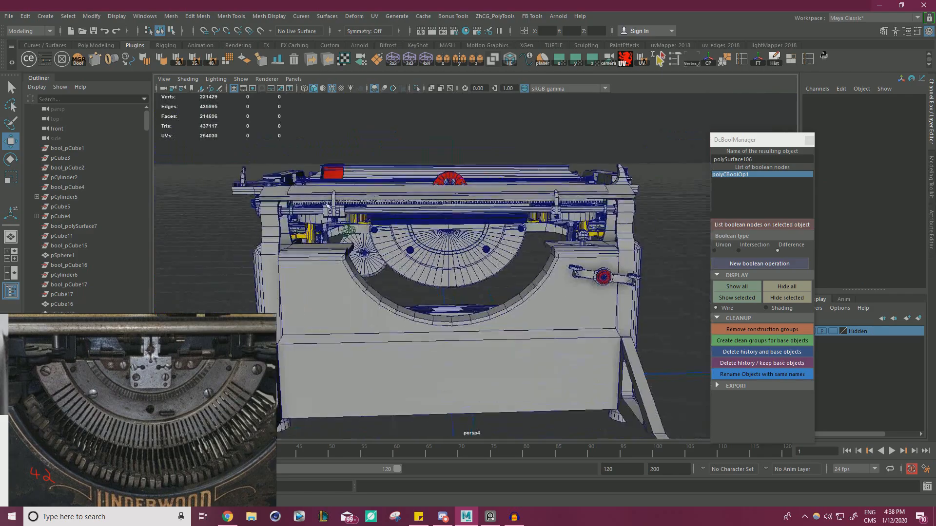
# Examine the fitted segment within the whole typewriter and check the audio recording in Audacity before returning to Maya.
pyautogui.keyDown('alt'); pyautogui.moveTo(385, 229); pyautogui.dragTo(246, 220); pyautogui.keyUp('alt')
pyautogui.keyDown('alt'); pyautogui.moveTo(246, 220); pyautogui.dragTo(436, 248, button='right'); pyautogui.keyUp('alt')
pyautogui.keyDown('alt'); pyautogui.moveTo(437, 249); pyautogui.dragTo(474, 279); pyautogui.keyUp('alt')
pyautogui.keyDown('alt'); pyautogui.moveTo(474, 279); pyautogui.dragTo(419, 273, button='right'); pyautogui.keyUp('alt')
pyautogui.keyDown('alt'); pyautogui.moveTo(420, 273); pyautogui.dragTo(446, 234); pyautogui.keyUp('alt')
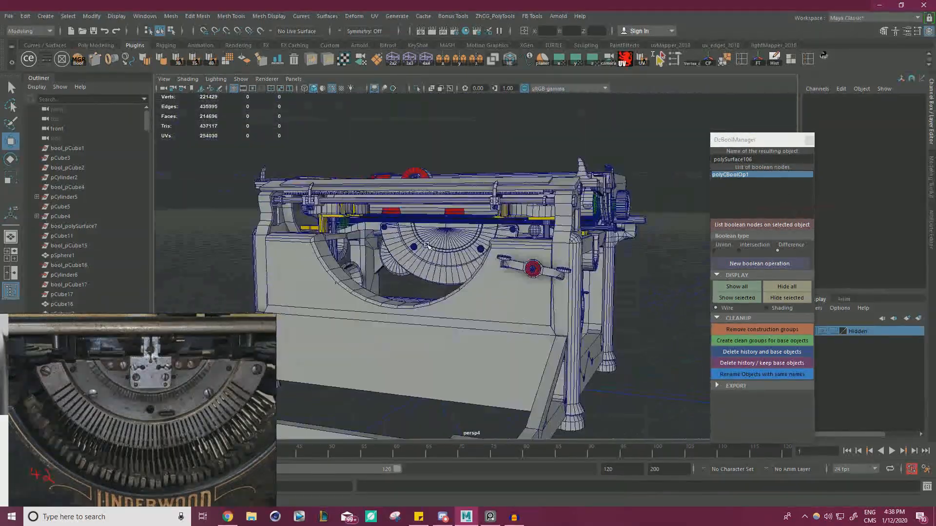
pyautogui.keyDown('alt'); pyautogui.moveTo(446, 234); pyautogui.dragTo(502, 247, button='right'); pyautogui.keyUp('alt')
pyautogui.click(515, 518)
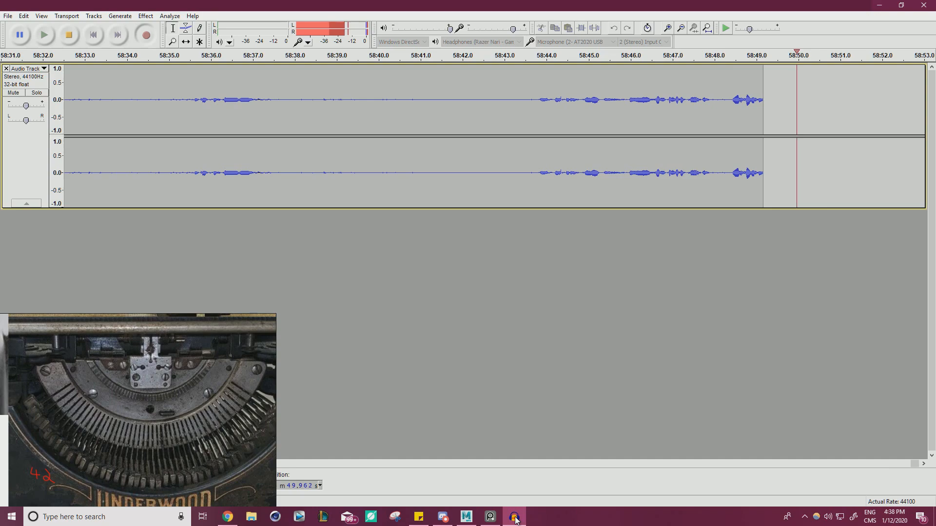
pyautogui.click(514, 517)
# Isolate the typewriter's main outer frame in the viewport with normal solid shading.
pyautogui.keyDown('alt'); pyautogui.moveTo(446, 271); pyautogui.dragTo(507, 246); pyautogui.keyUp('alt')
pyautogui.keyDown('alt'); pyautogui.moveTo(507, 246); pyautogui.dragTo(441, 204, button='right'); pyautogui.keyUp('alt')
pyautogui.keyDown('alt'); pyautogui.moveTo(441, 205); pyautogui.dragTo(409, 222); pyautogui.keyUp('alt')
pyautogui.keyDown('alt'); pyautogui.moveTo(409, 221); pyautogui.dragTo(463, 225, button='right'); pyautogui.keyUp('alt')
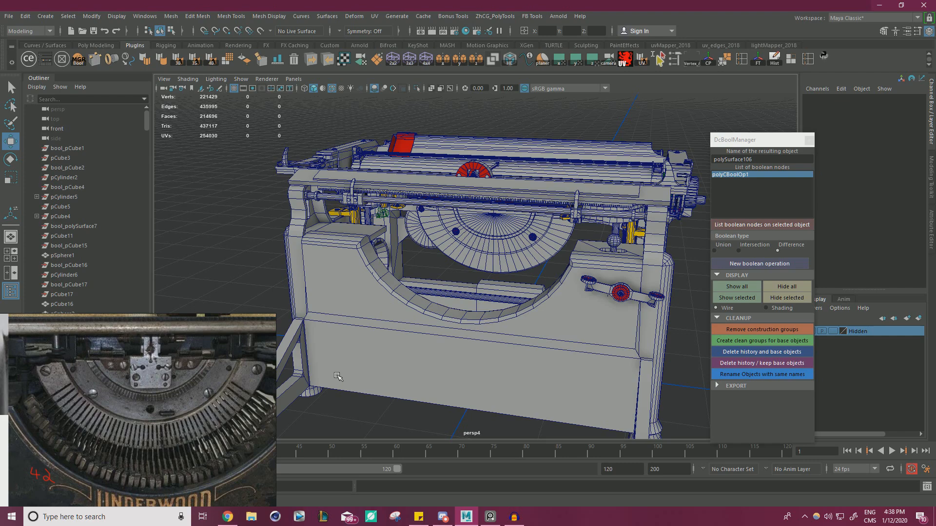
pyautogui.keyDown('alt'); pyautogui.moveTo(406, 335); pyautogui.dragTo(489, 299); pyautogui.keyUp('alt')
pyautogui.click(489, 300)
pyautogui.keyDown('alt'); pyautogui.moveTo(489, 300); pyautogui.dragTo(506, 240, button='right'); pyautogui.keyUp('alt')
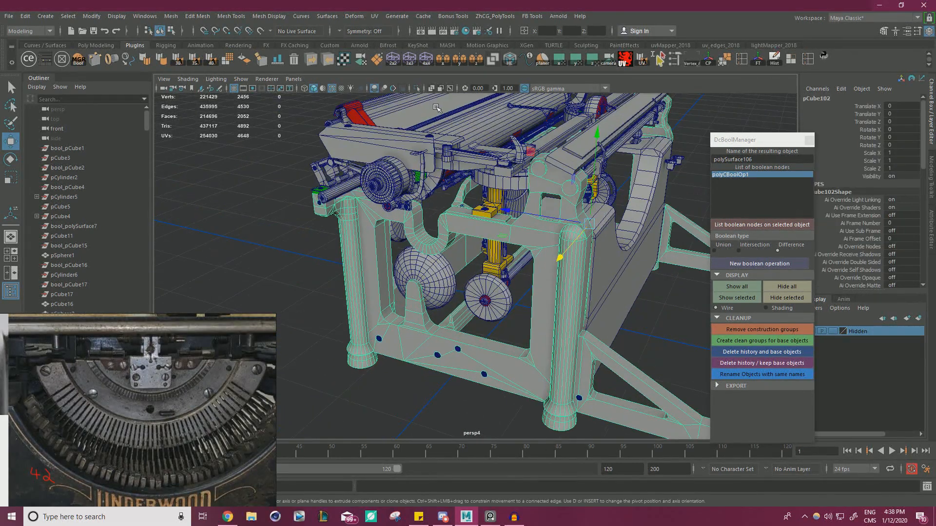
pyautogui.click(432, 89)
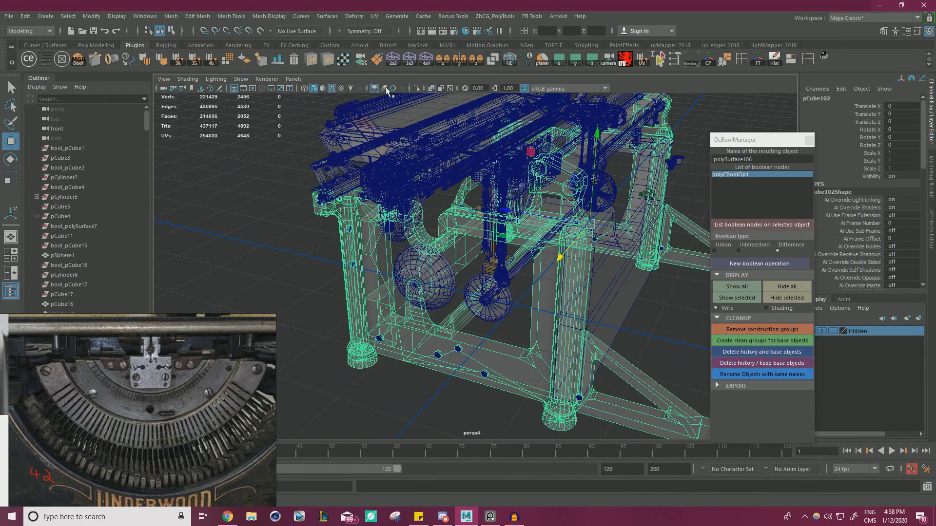
pyautogui.click(430, 88)
pyautogui.click(418, 88)
# Examine the isolated frame from the back and above, and bring the rest of the model back into view.
pyautogui.keyDown('alt'); pyautogui.moveTo(454, 229); pyautogui.dragTo(363, 241); pyautogui.keyUp('alt')
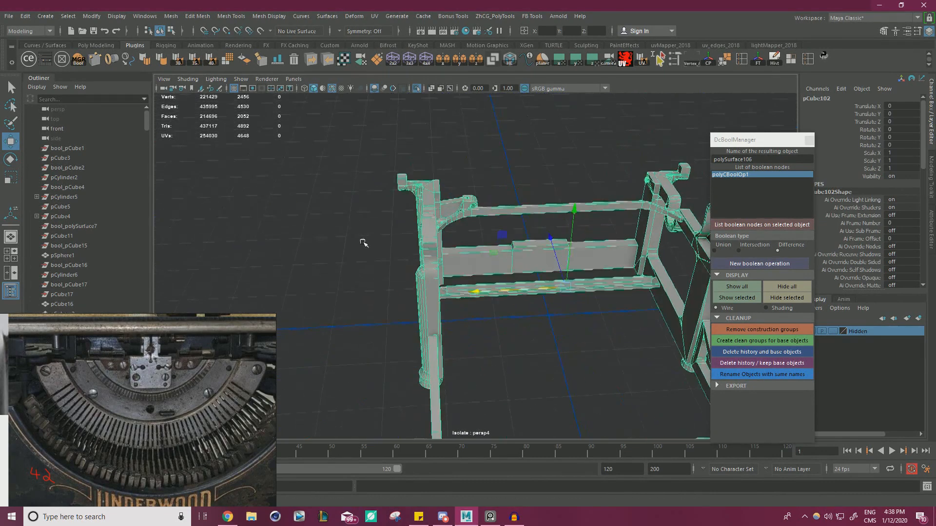
pyautogui.moveTo(492, 239)
pyautogui.keyDown('alt'); pyautogui.mouseDown()
pyautogui.moveTo(427, 235)
pyautogui.moveTo(510, 174)
pyautogui.moveTo(447, 334)
pyautogui.moveTo(489, 351)
pyautogui.mouseUp(); pyautogui.keyUp('alt')
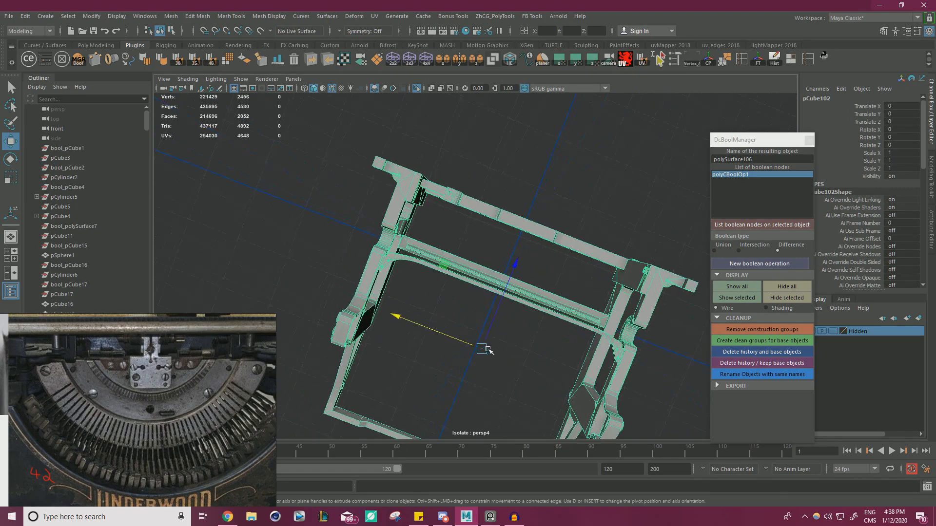
pyautogui.keyDown('alt'); pyautogui.moveTo(569, 237); pyautogui.dragTo(480, 168); pyautogui.keyUp('alt')
pyautogui.click(417, 89)
# Examine the whole typewriter from the front, side and above to review the segment's place in the frame.
pyautogui.scroll(3, 468, 171)
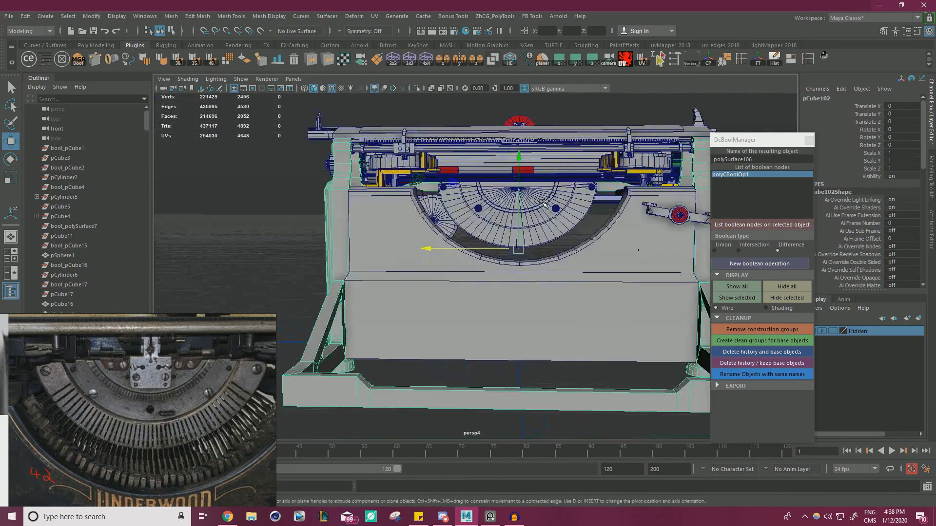
pyautogui.click(551, 197)
pyautogui.scroll(-3, 551, 197)
pyautogui.click(274, 200)
pyautogui.keyDown('alt'); pyautogui.moveTo(498, 200); pyautogui.dragTo(435, 203); pyautogui.keyUp('alt')
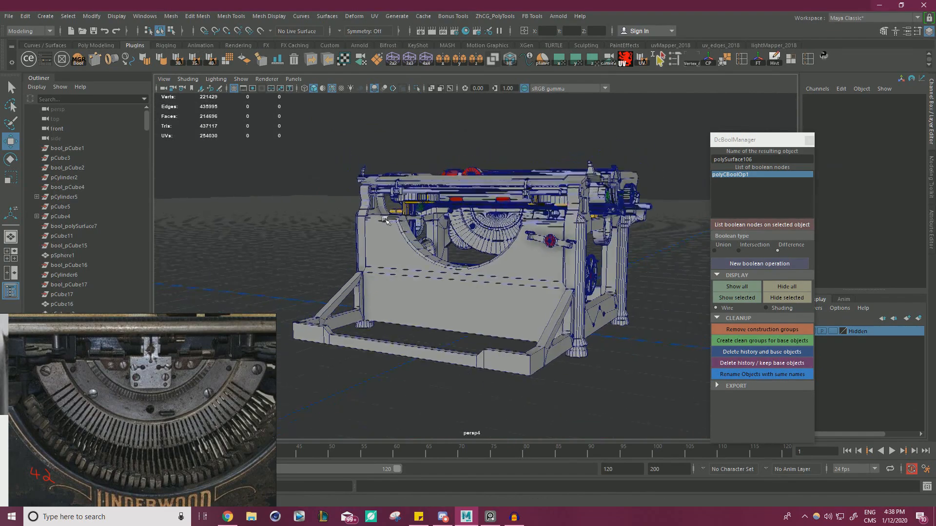
pyautogui.scroll(-3, 434, 202)
pyautogui.scroll(3, 435, 202)
pyautogui.keyDown('alt'); pyautogui.moveTo(492, 207); pyautogui.dragTo(463, 214); pyautogui.keyUp('alt')
pyautogui.keyDown('alt'); pyautogui.moveTo(463, 214); pyautogui.dragTo(488, 207, button='middle'); pyautogui.keyUp('alt')
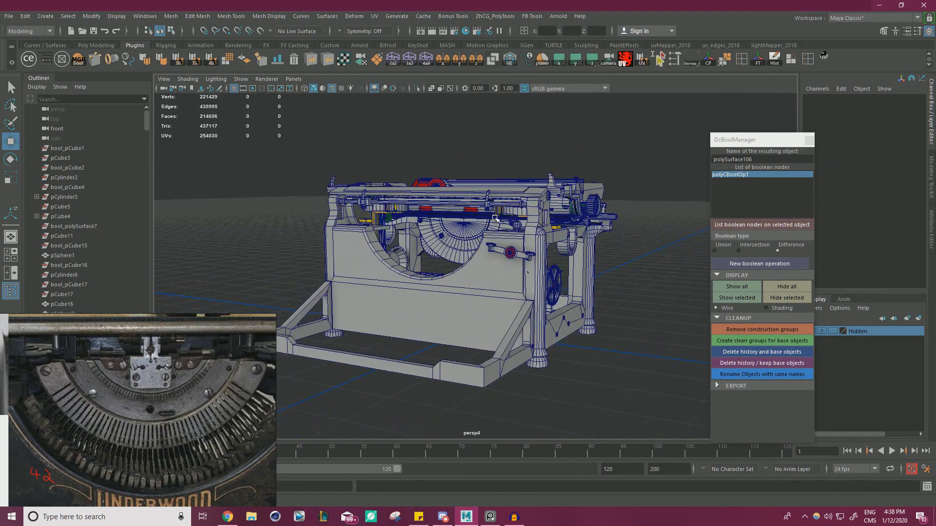
pyautogui.keyDown('alt'); pyautogui.moveTo(492, 198); pyautogui.dragTo(507, 209); pyautogui.keyUp('alt')
pyautogui.keyDown('alt'); pyautogui.moveTo(518, 209); pyautogui.dragTo(464, 206, button='right'); pyautogui.keyUp('alt')
pyautogui.keyDown('alt'); pyautogui.moveTo(465, 207); pyautogui.dragTo(481, 199, button='middle'); pyautogui.keyUp('alt')
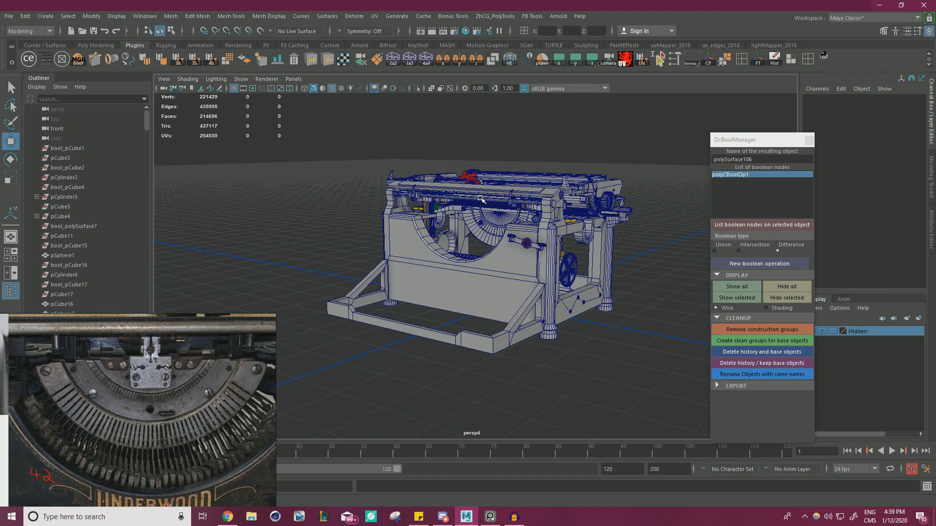
pyautogui.keyDown('alt'); pyautogui.moveTo(480, 199); pyautogui.dragTo(577, 226); pyautogui.keyUp('alt')
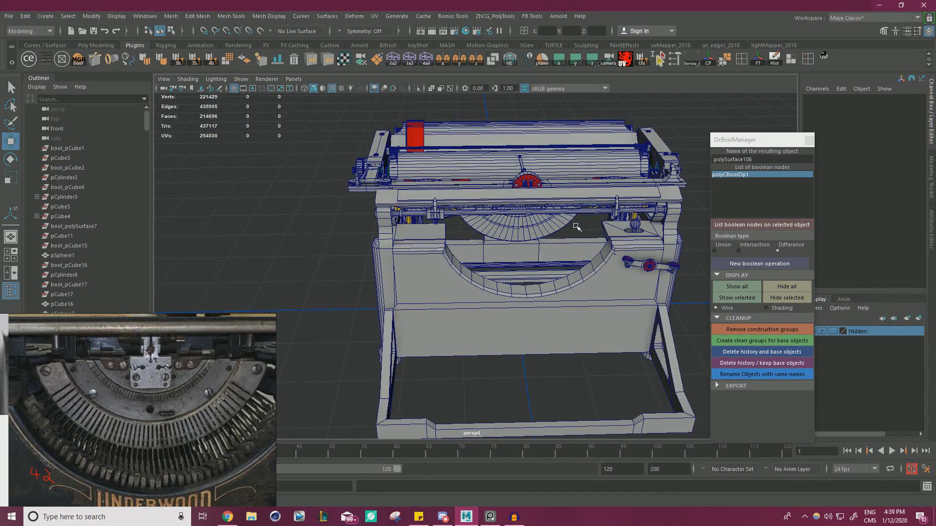